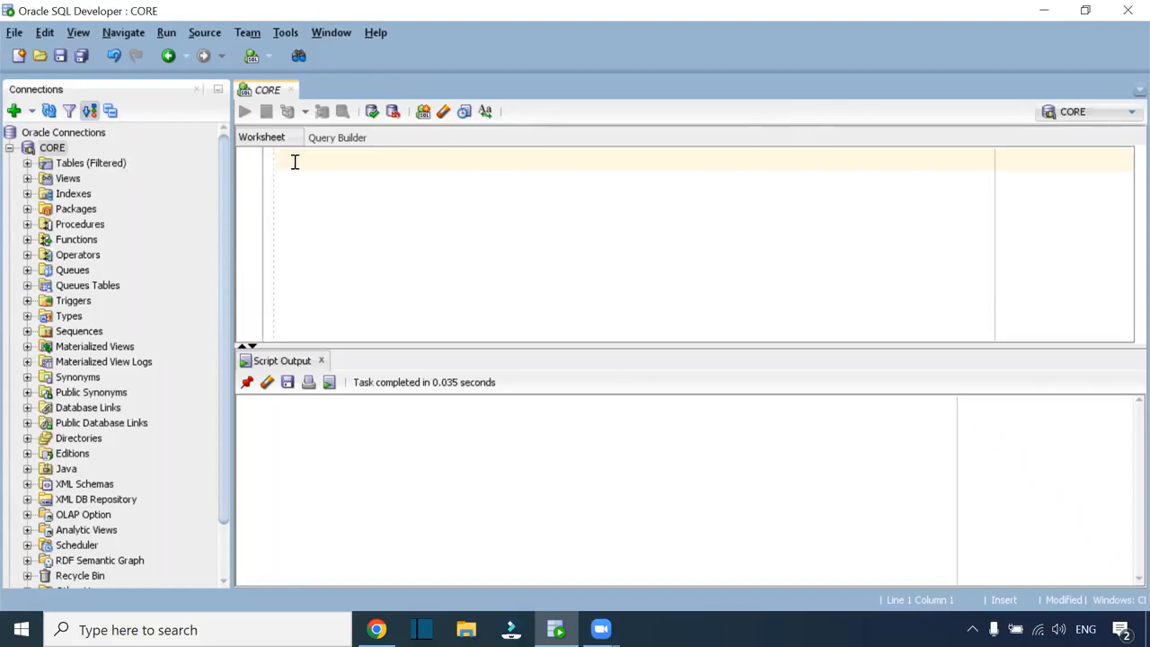
Collapse CORE and connect to the HR database with its password, opening an HR worksheet
click(9, 148)
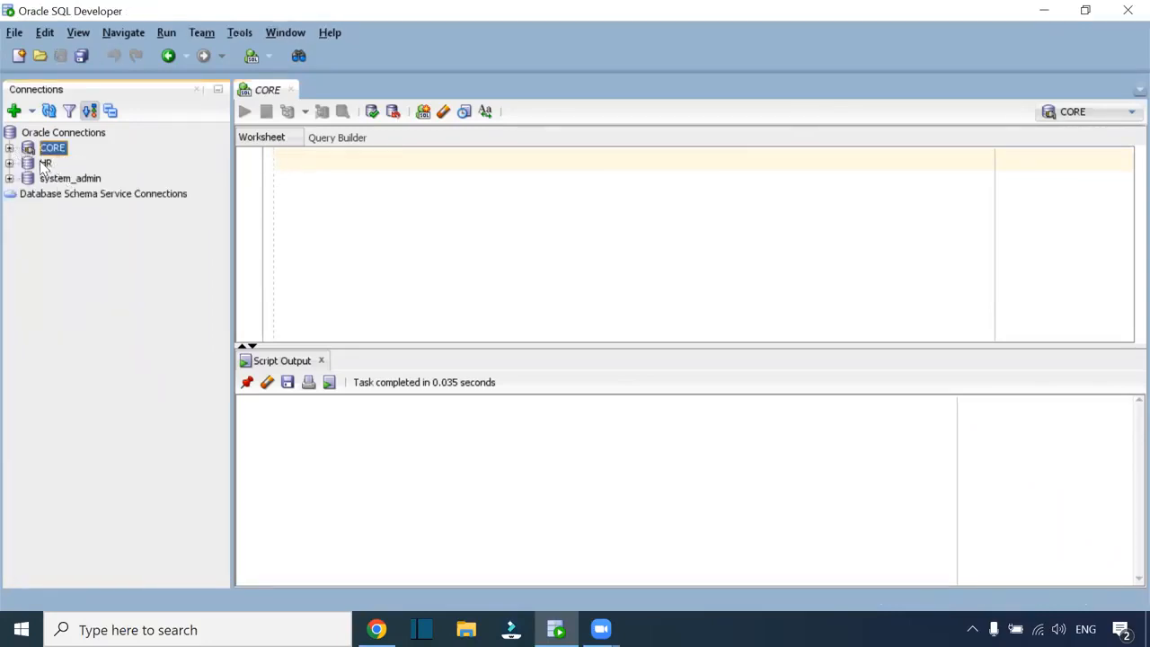
right_click(41, 163)
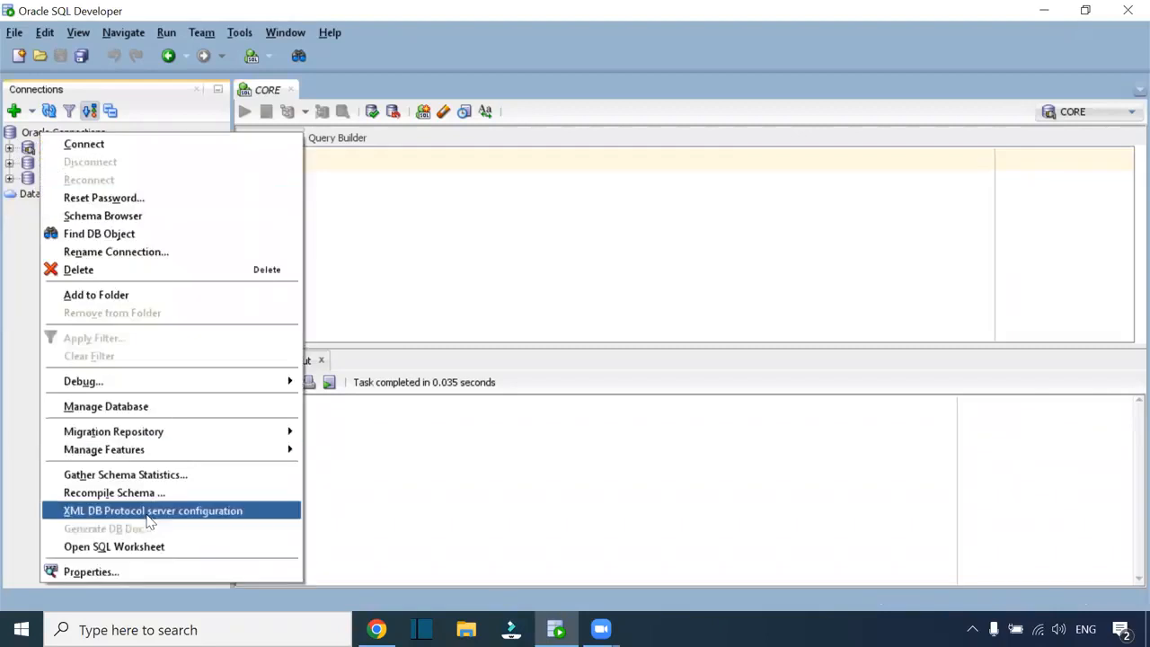
click(115, 145)
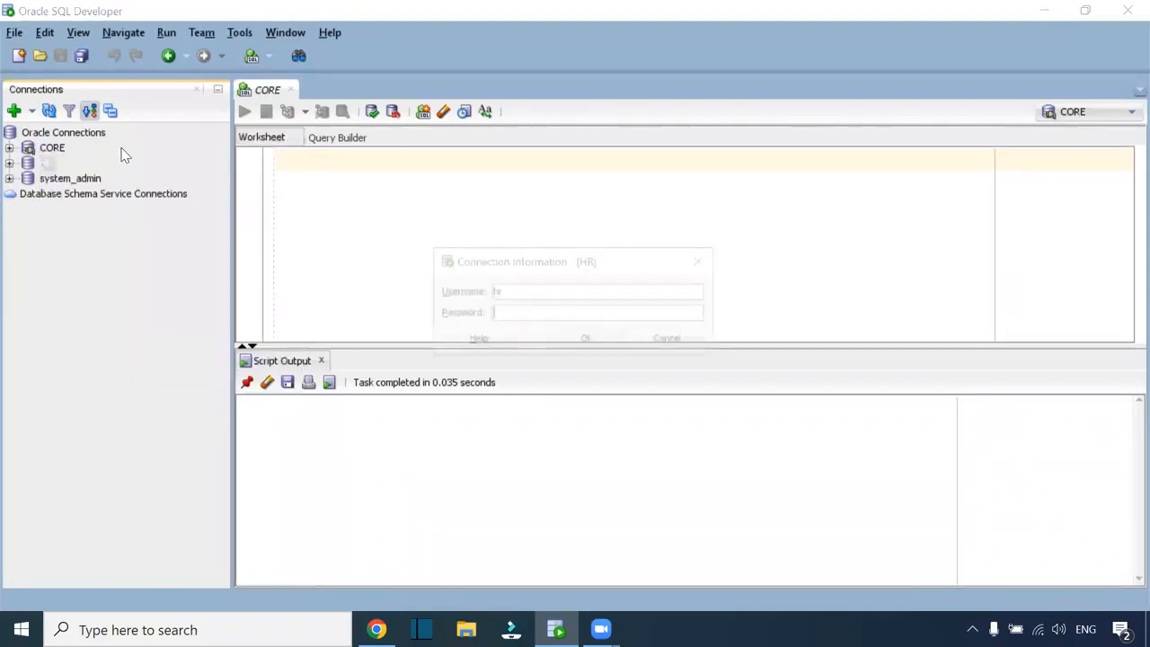
text(hr)
key(Return)
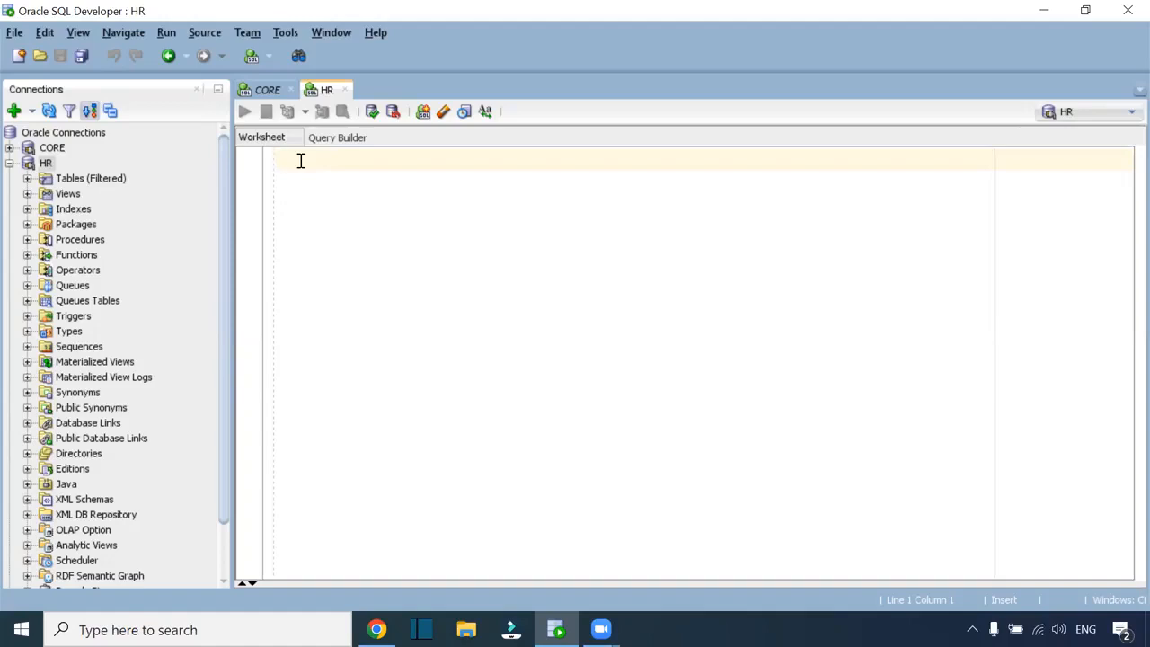
right_click(43, 165)
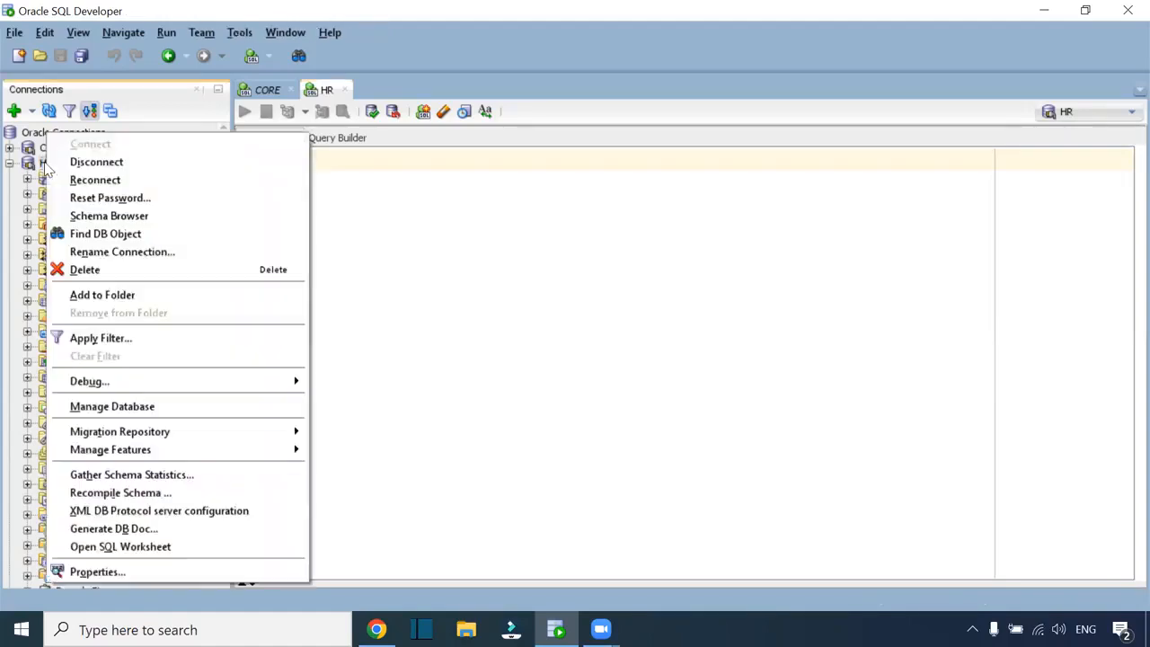
click(100, 572)
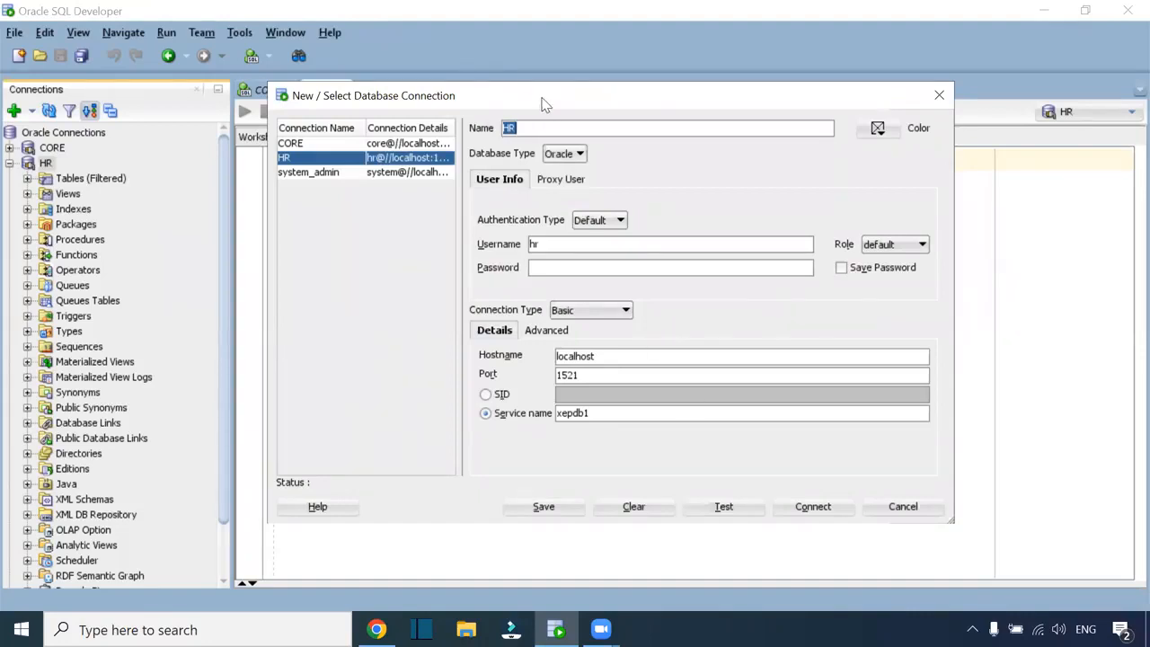
drag(603, 416, 523, 417)
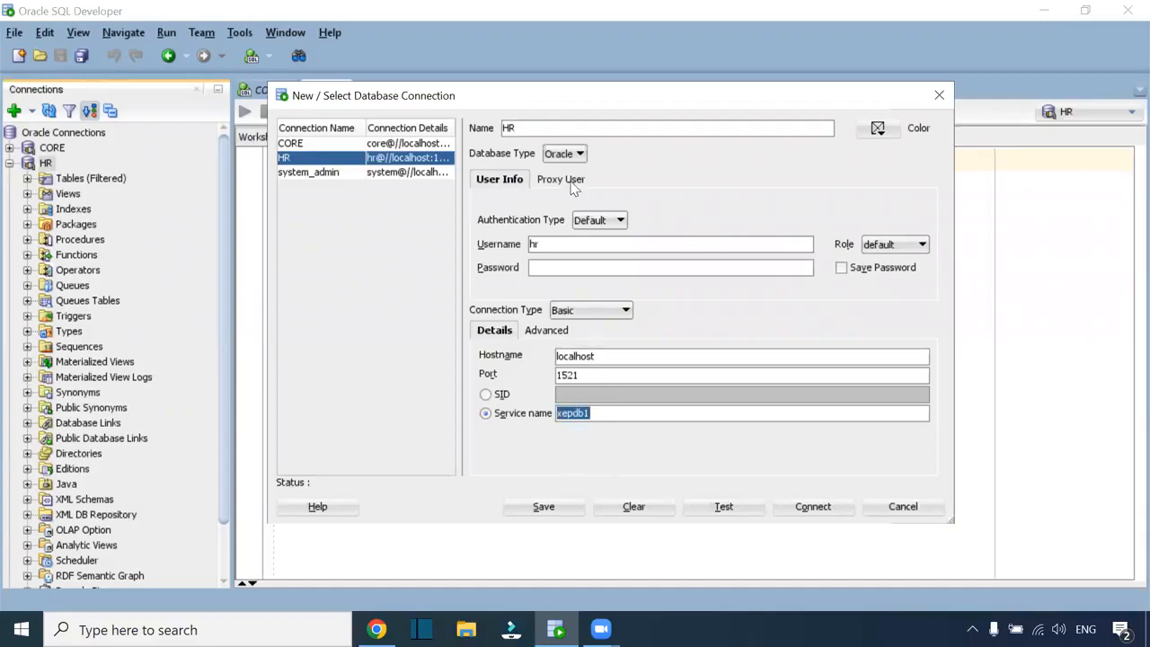
drag(577, 104, 521, 100)
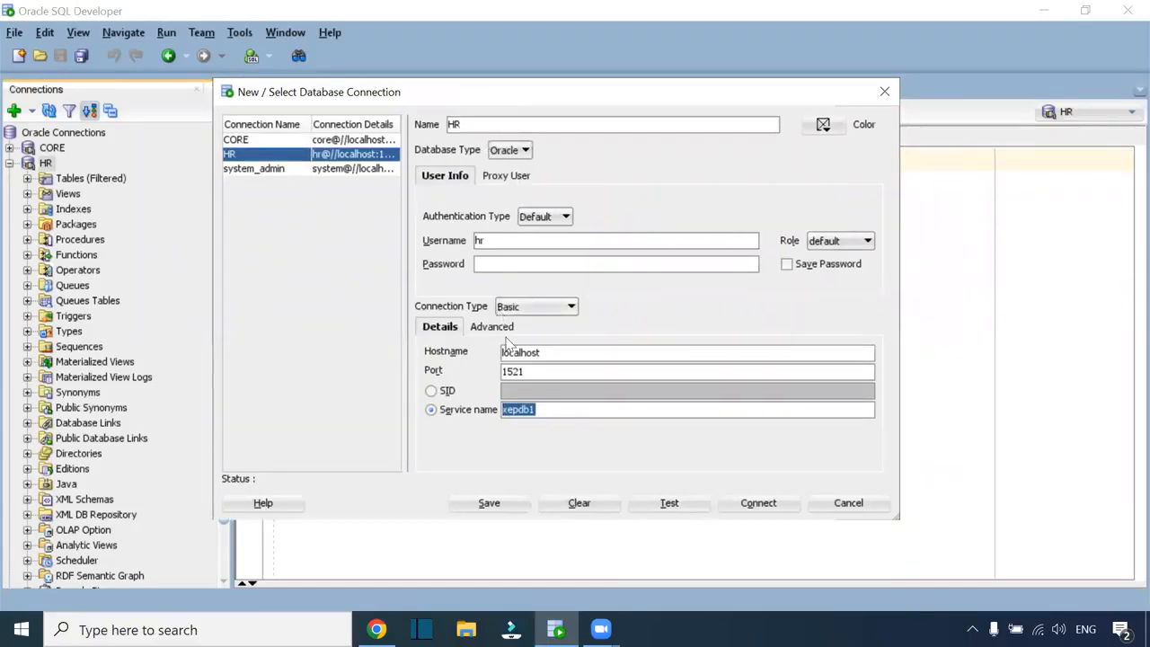
click(510, 411)
drag(536, 410, 503, 410)
click(565, 410)
click(485, 263)
text(hr)
click(544, 355)
click(545, 374)
click(538, 413)
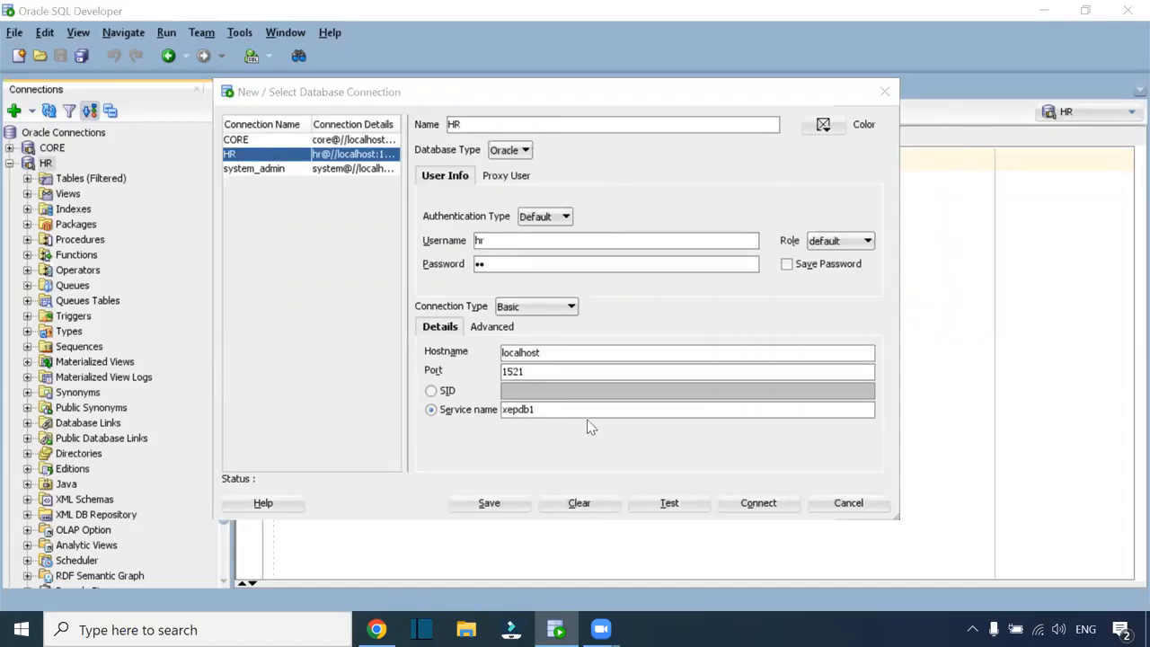
click(670, 503)
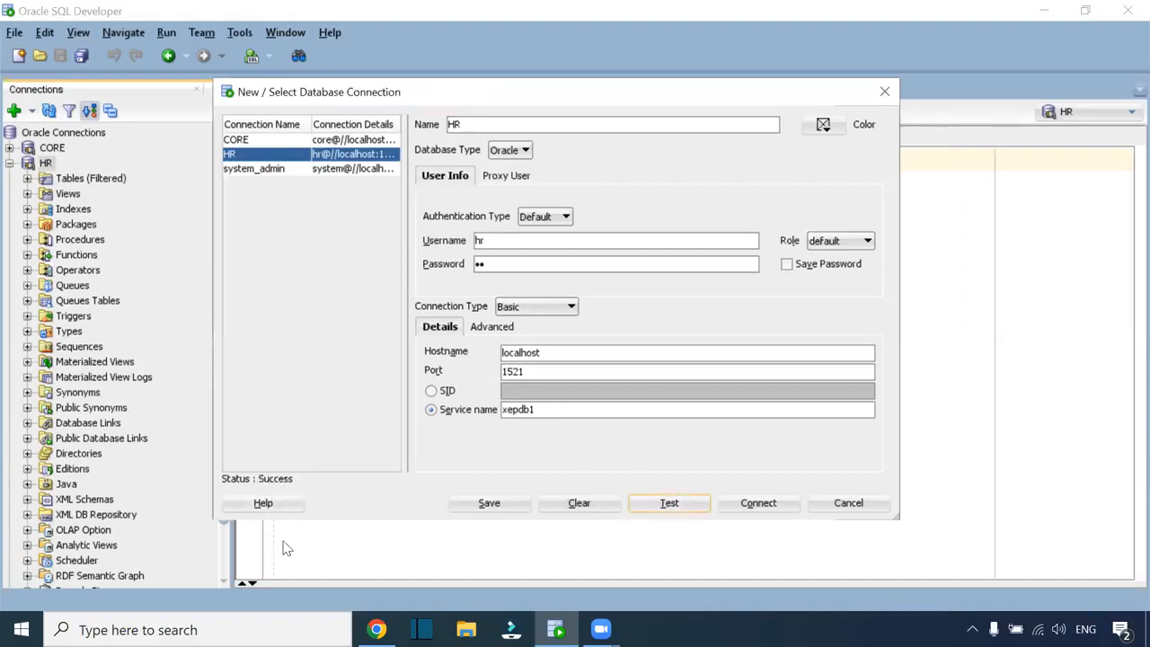
click(884, 91)
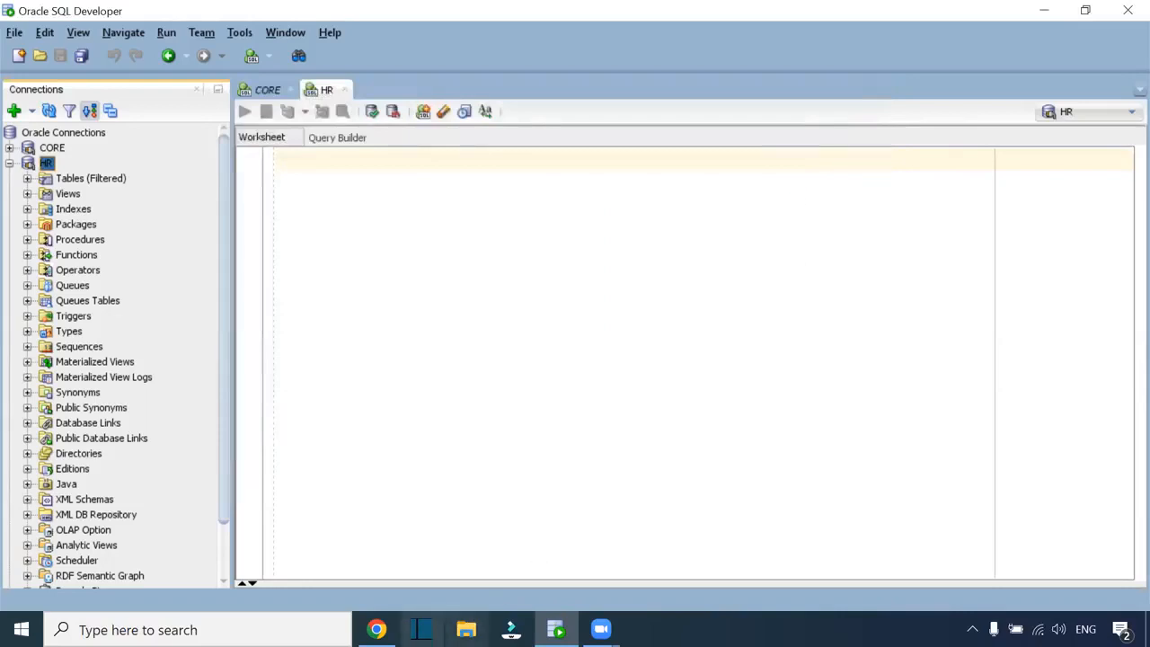
Sign in to Informatica Cloud with the account's e-mail username and password
click(376, 629)
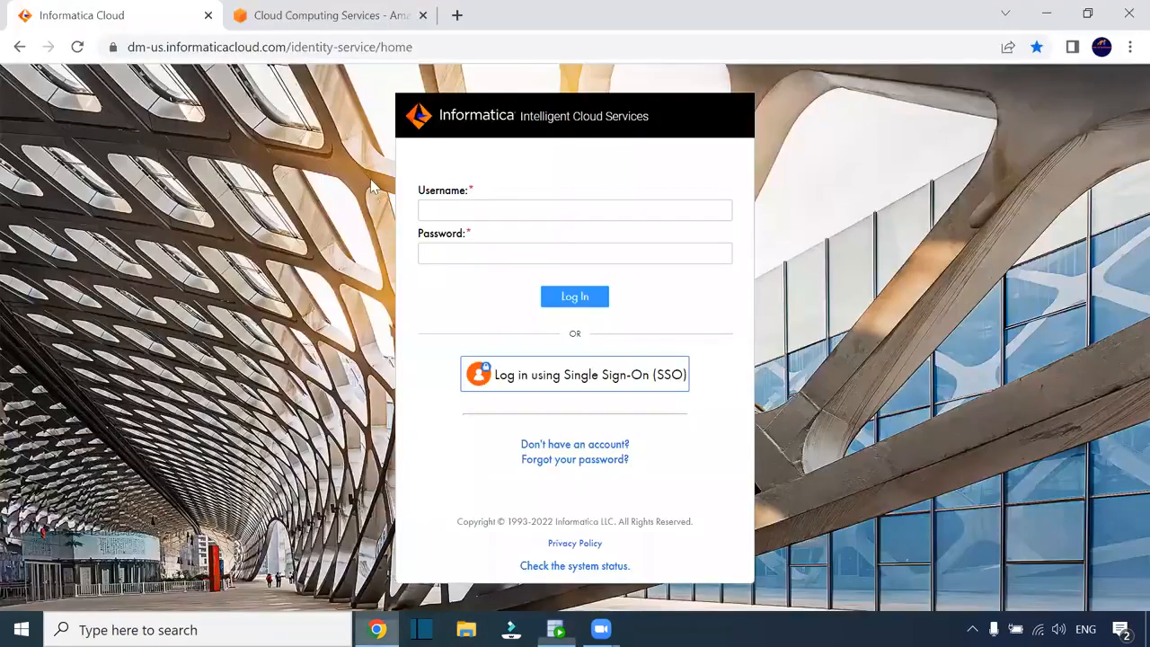
click(455, 206)
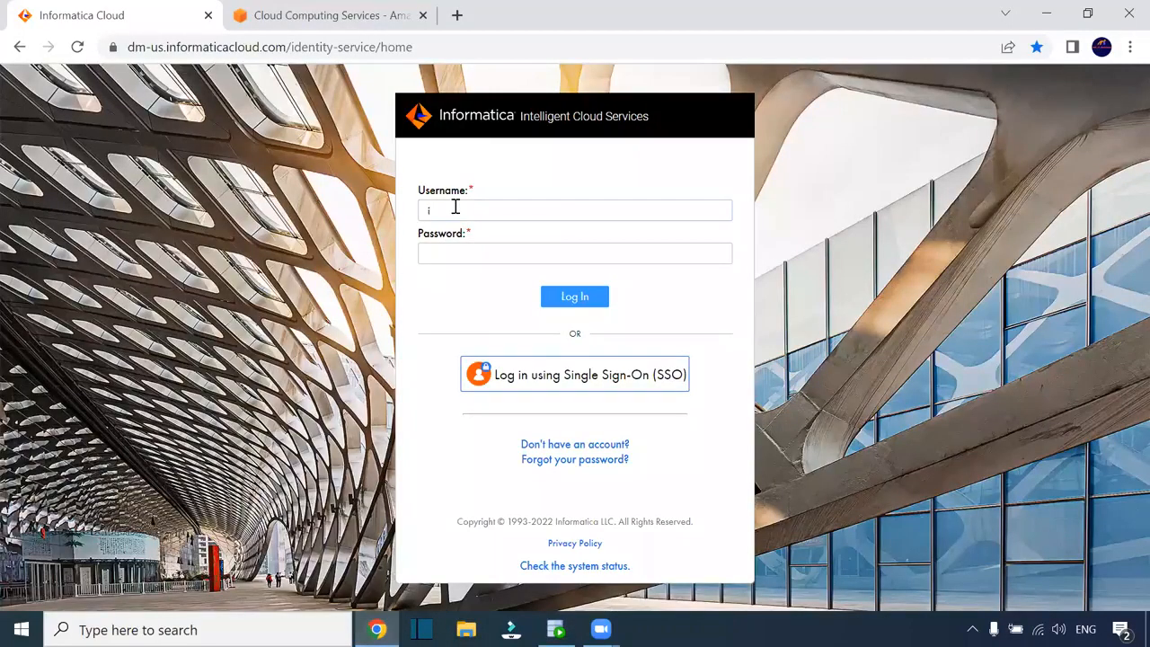
key(Tab)
text(•••)
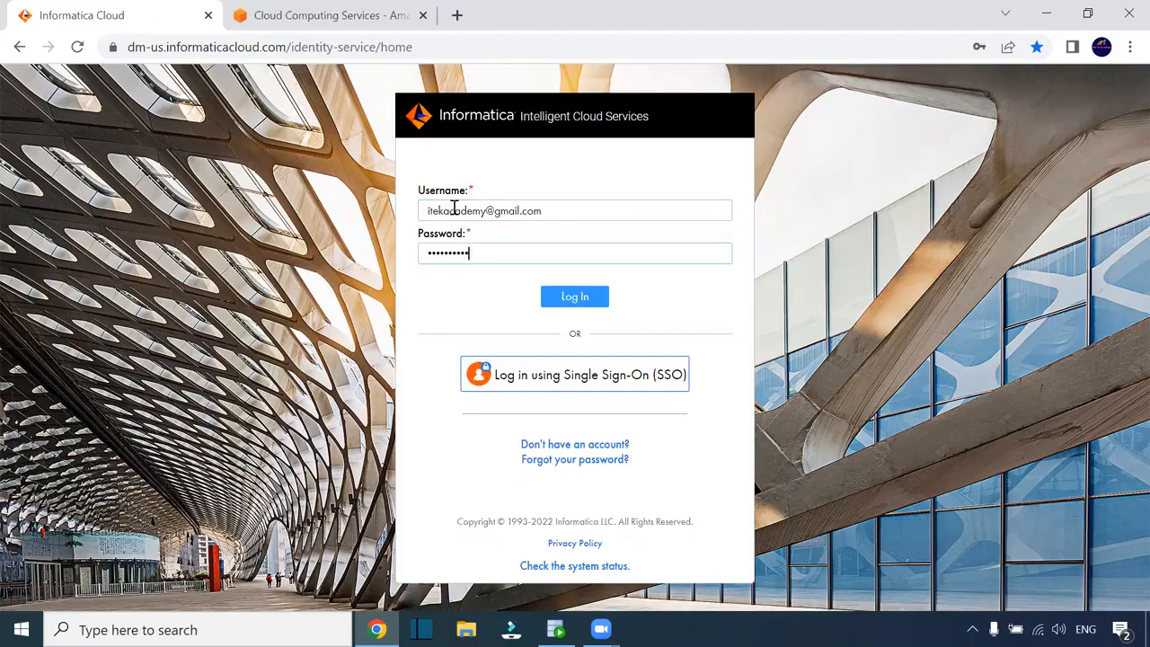
text(•••••••)
key(Return)
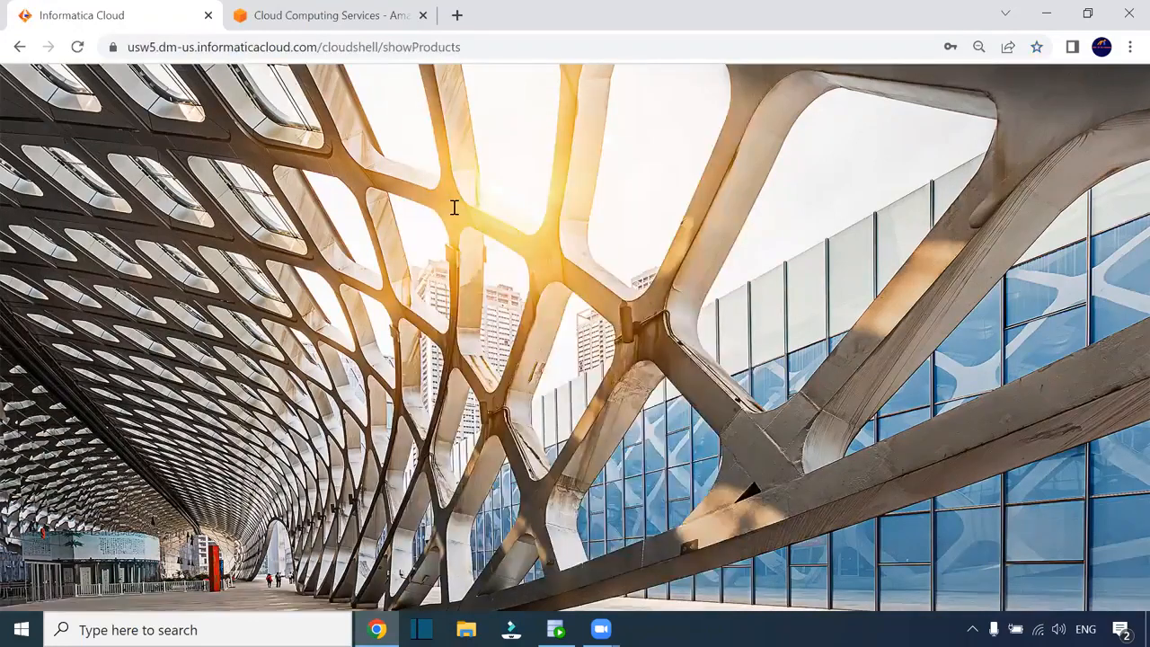
Open the Administrator service and leave the page zoom at 100%
click(537, 270)
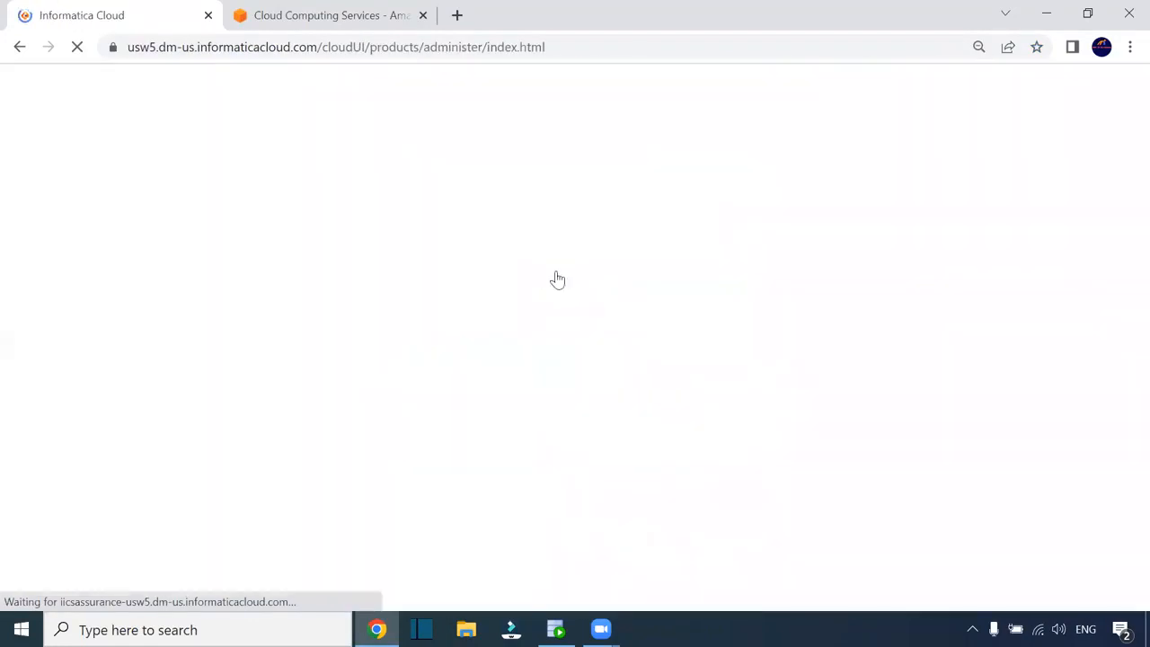
key(ctrl+minus)
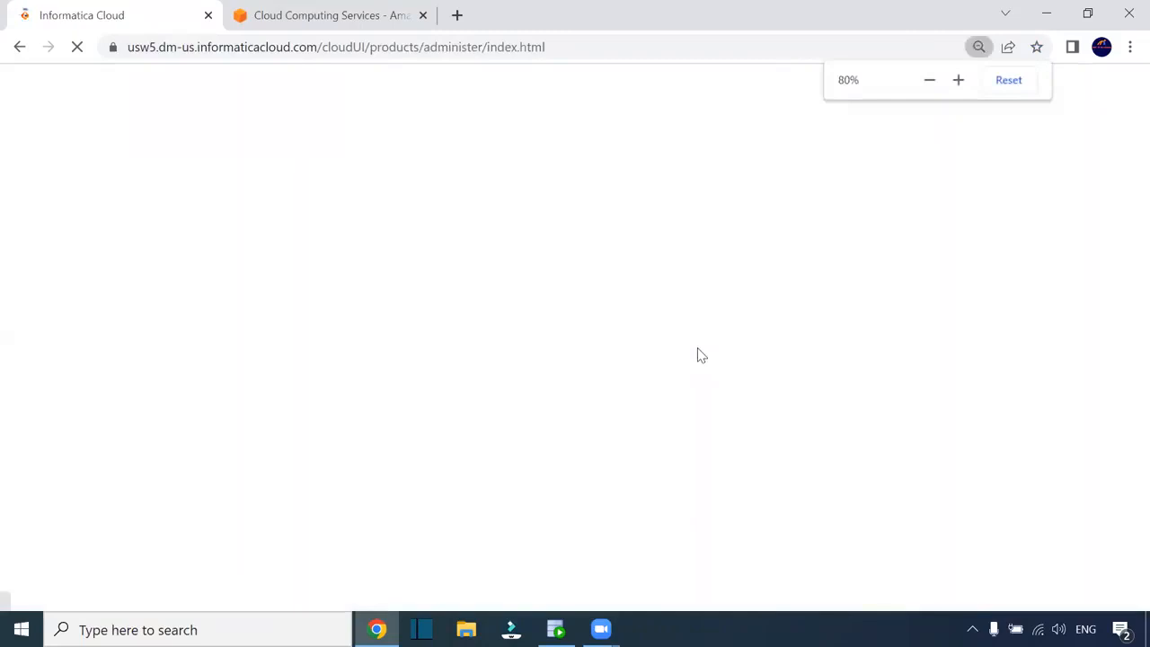
key(ctrl+plus)
Launch Paint, then show the Administrator's Connections list
mouse_move(556, 628)
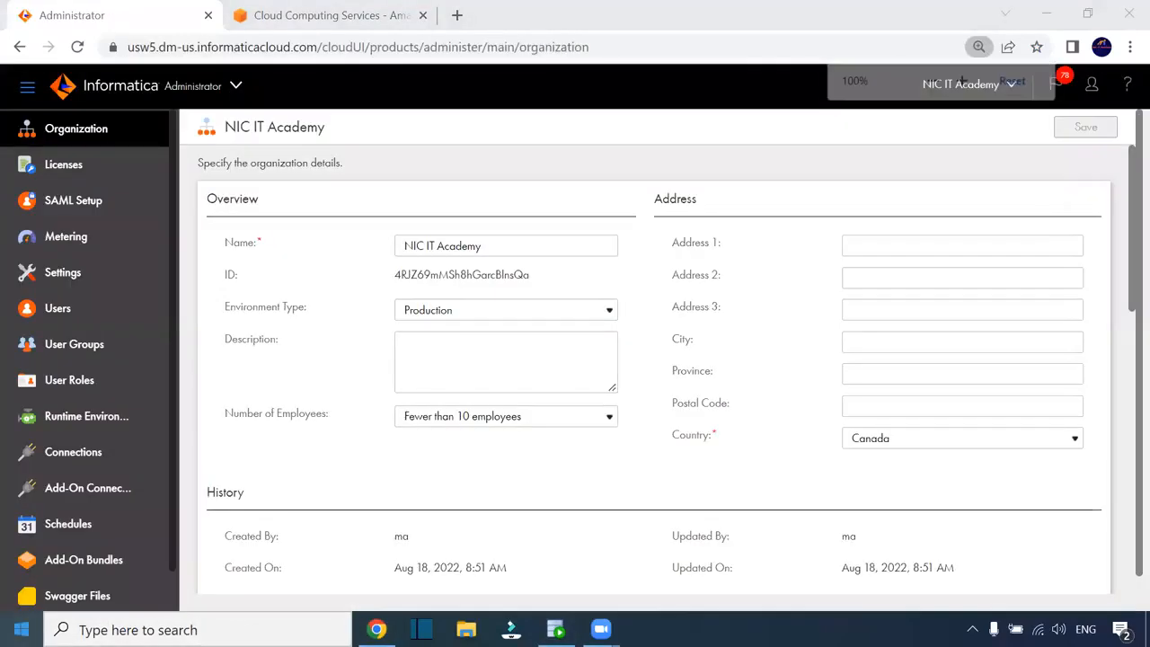
key(super)
text(paint)
click(147, 148)
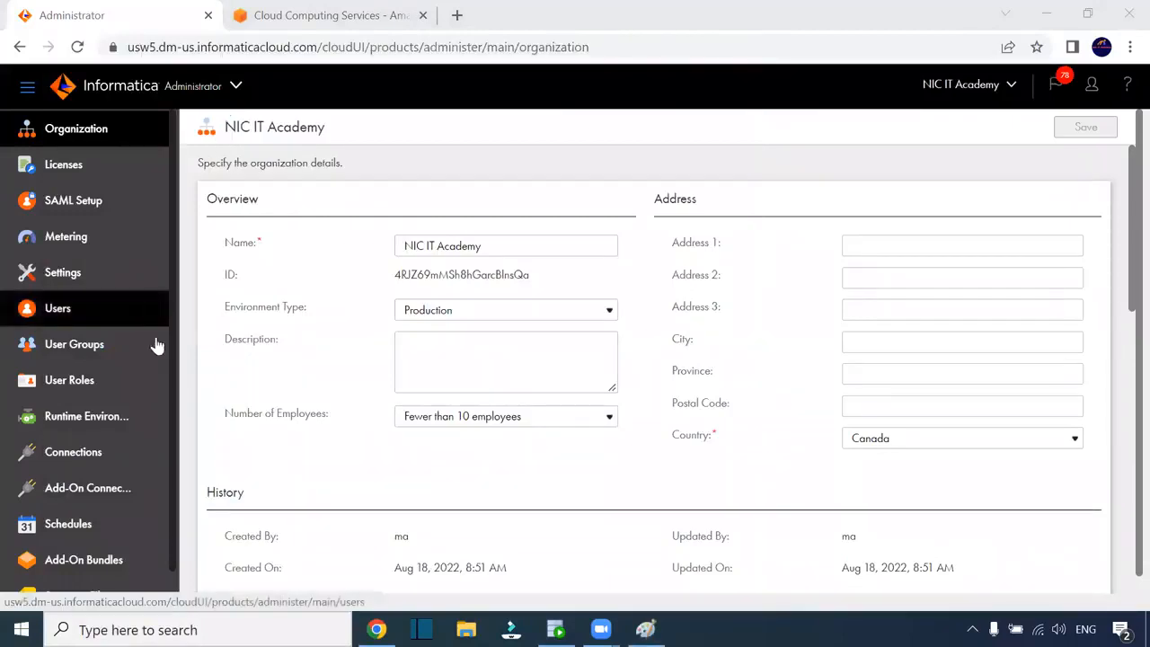
click(95, 462)
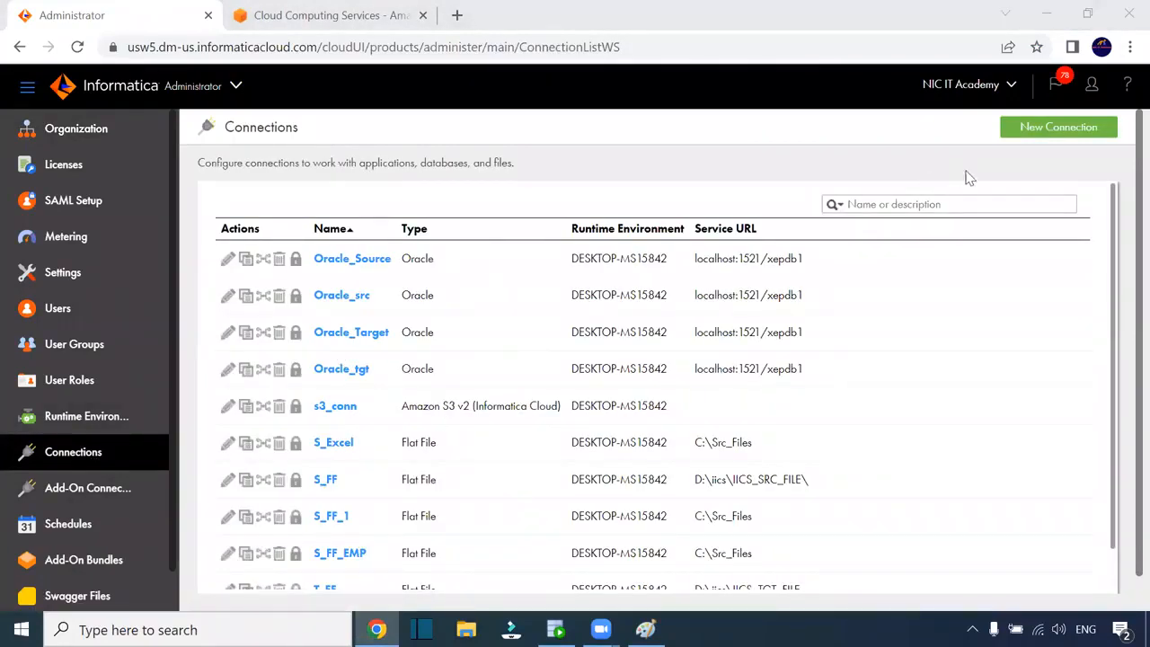
Start a new Oracle-type connection named Oracle_Src2
click(1040, 132)
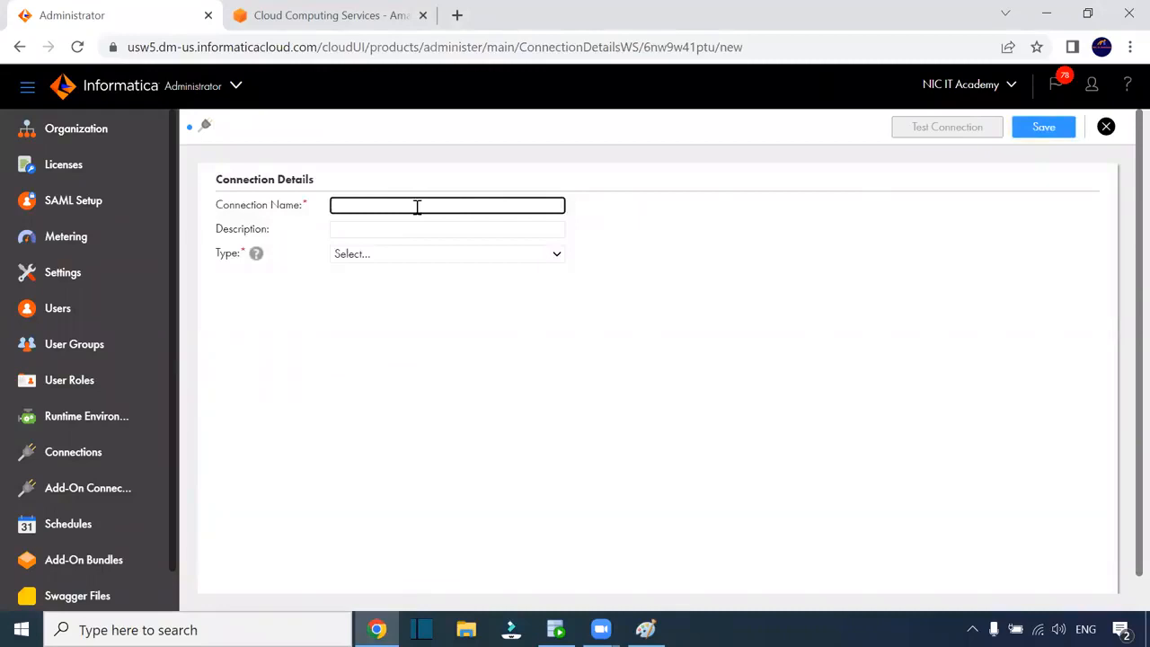
click(417, 207)
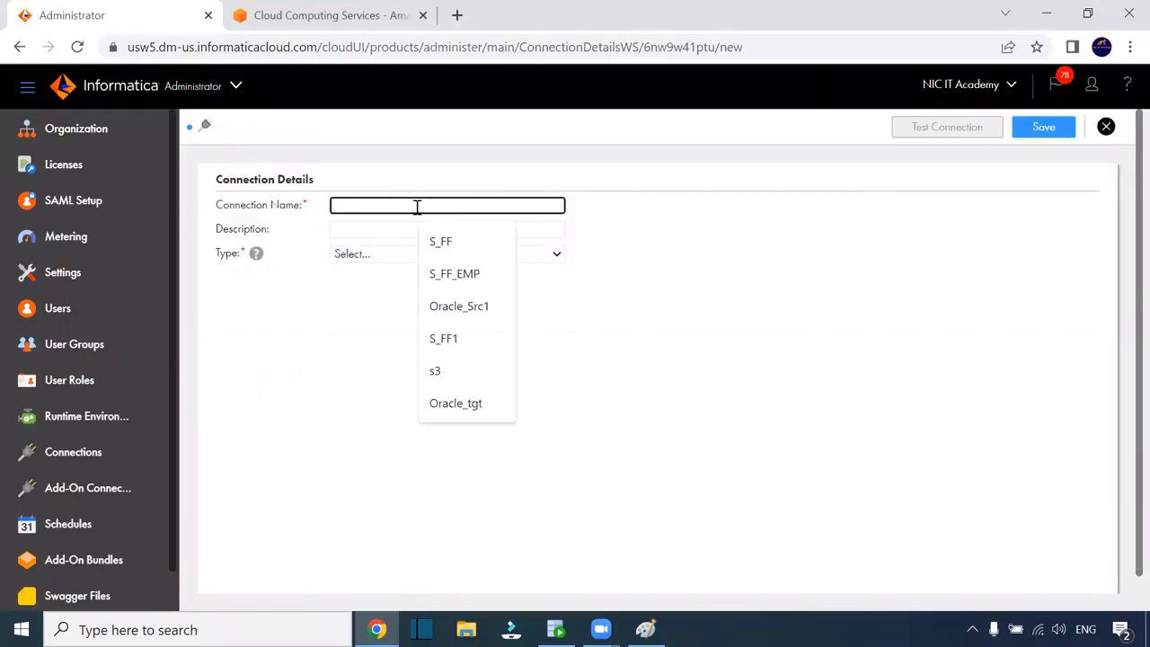
click(457, 309)
key(BackSpace)
text(2)
click(392, 253)
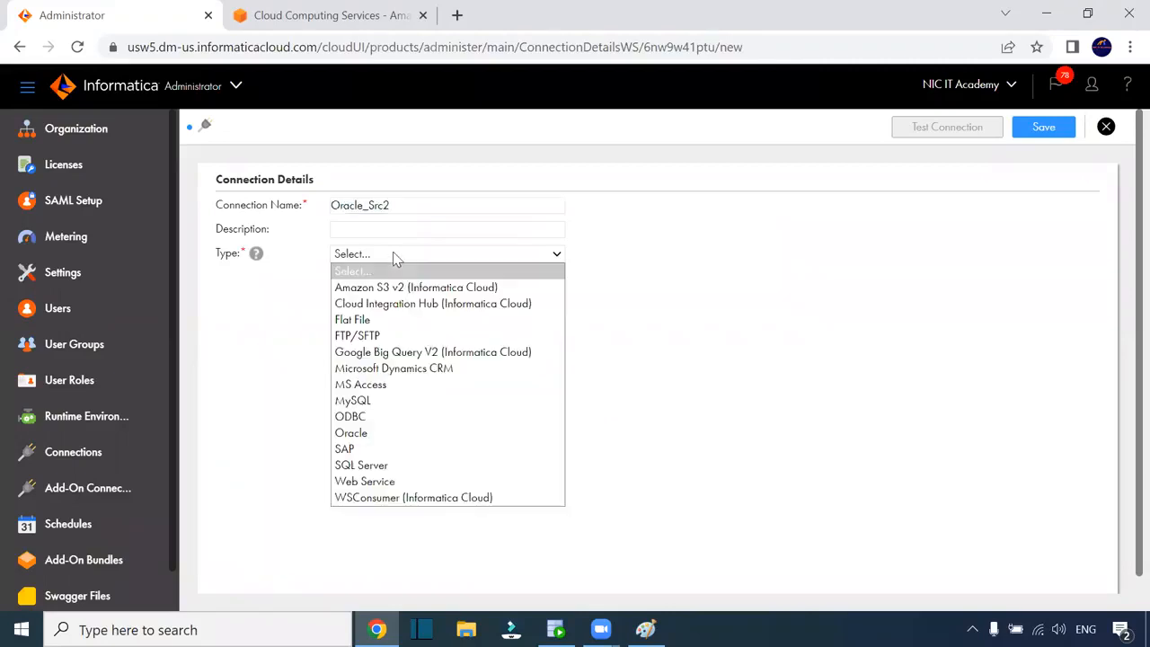
click(355, 433)
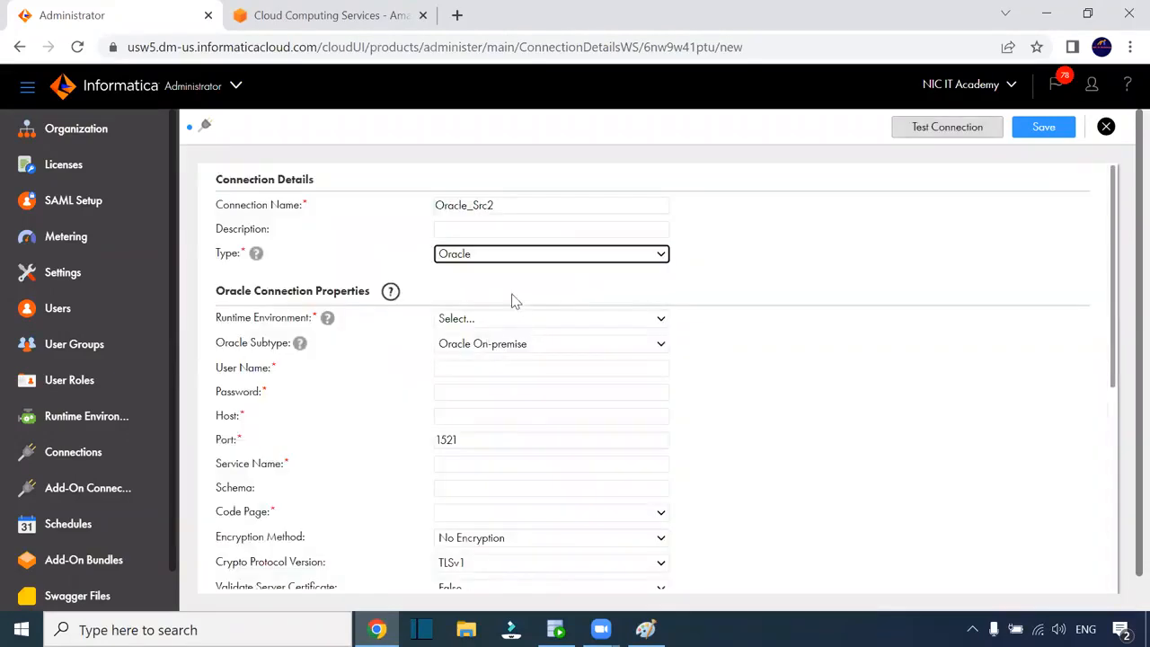
click(506, 254)
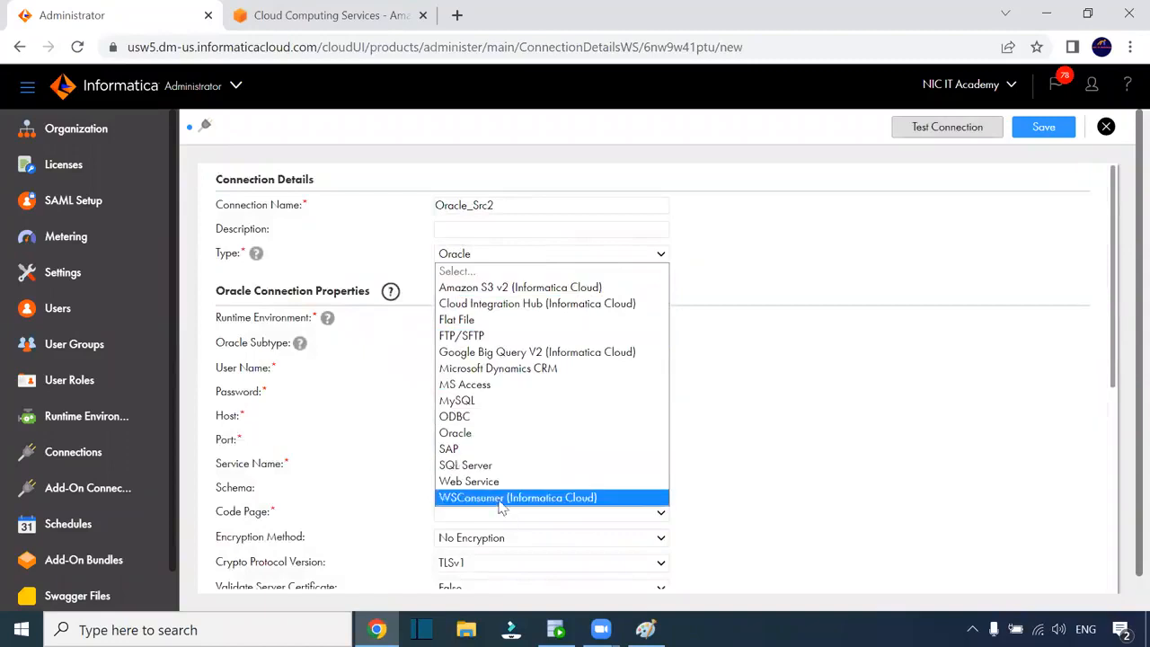
click(812, 380)
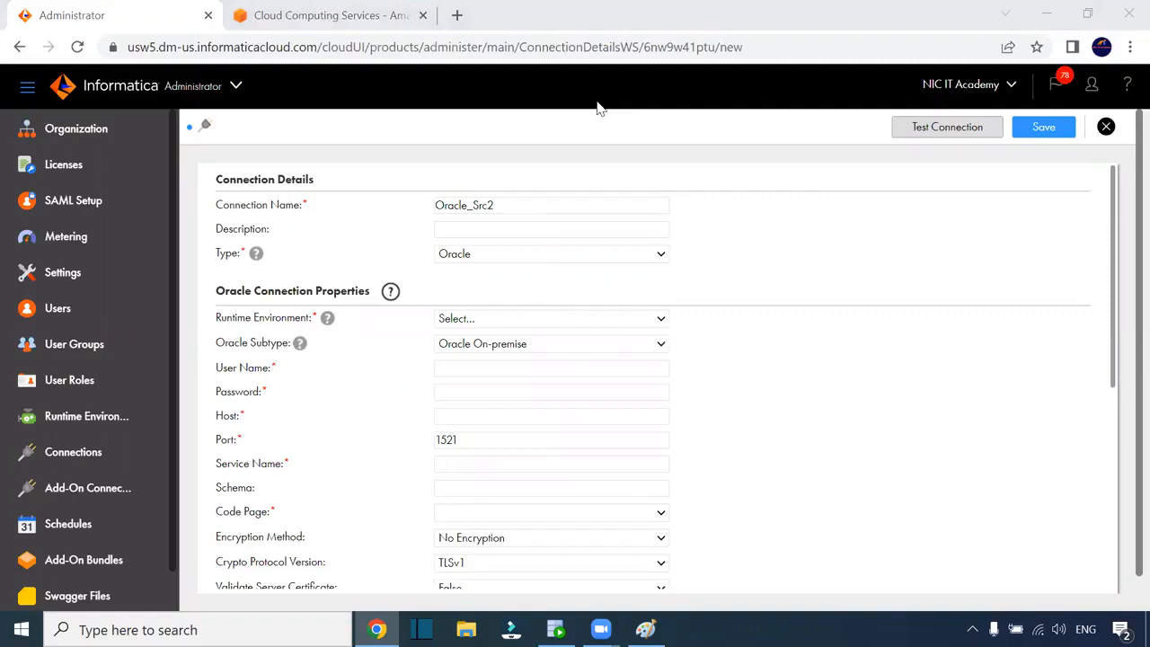
Set runtime DESKTOP-MS15842, user hr with its password, host localhost, service name xepdb1
click(476, 323)
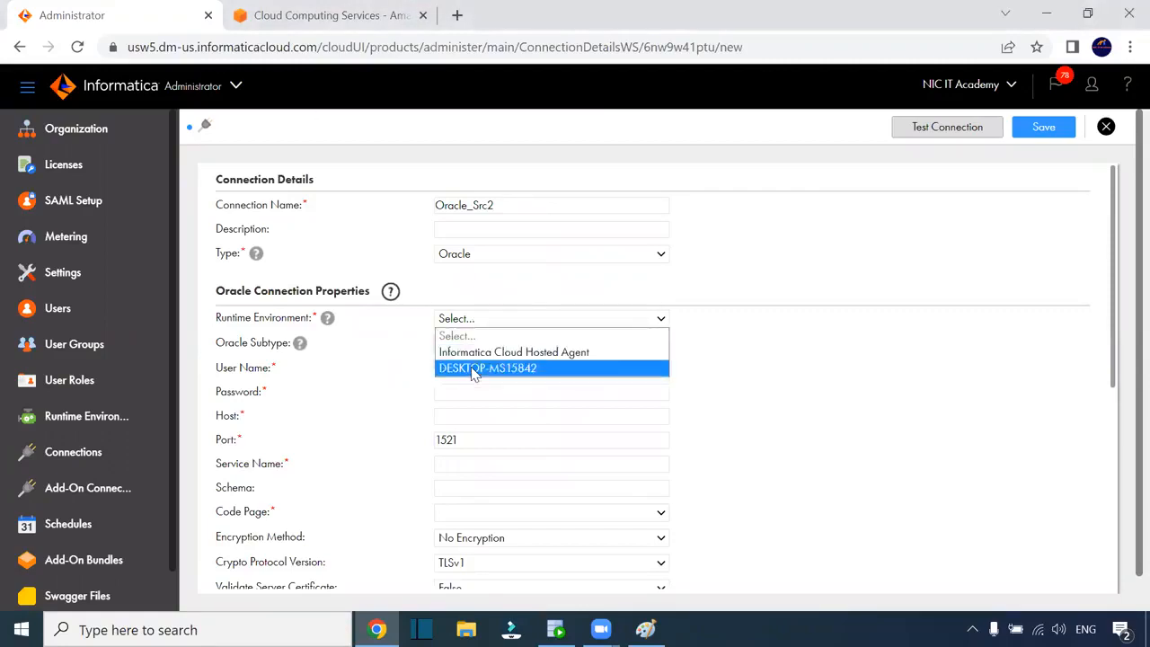
click(474, 368)
click(452, 375)
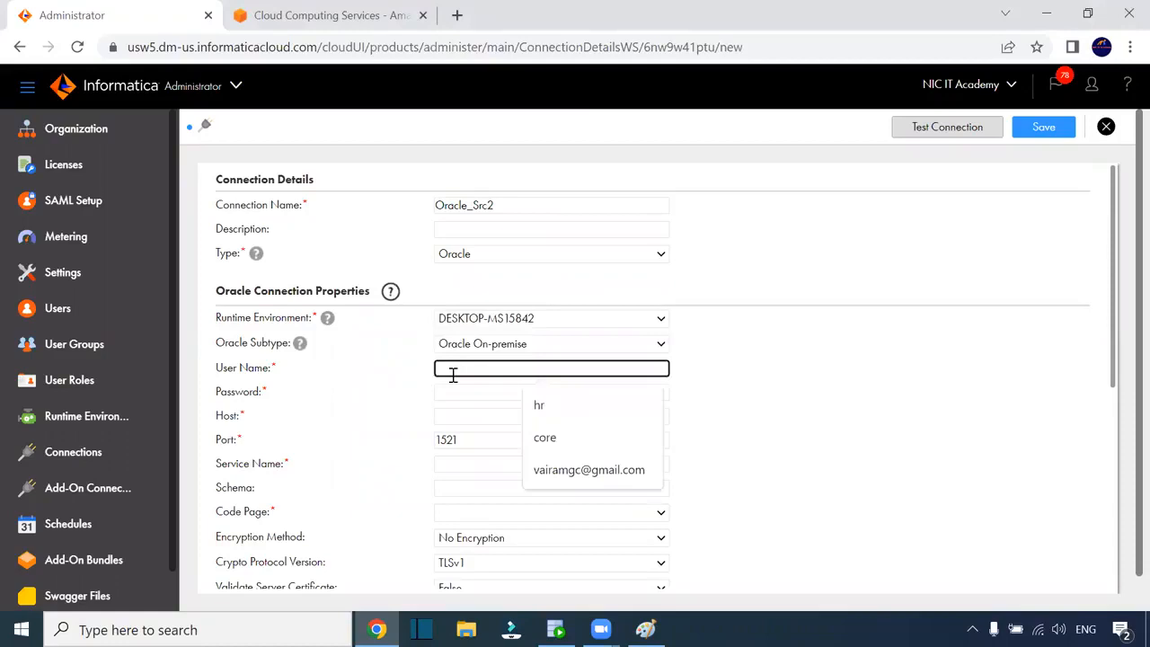
text(h)
click(537, 405)
click(473, 399)
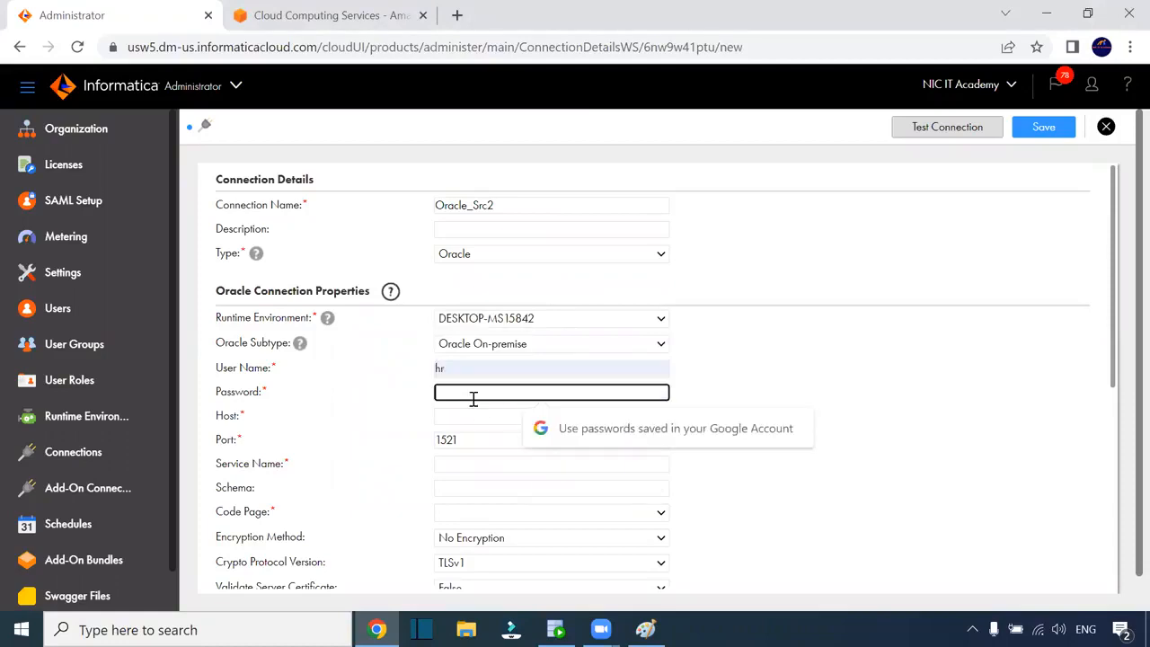
text(hr)
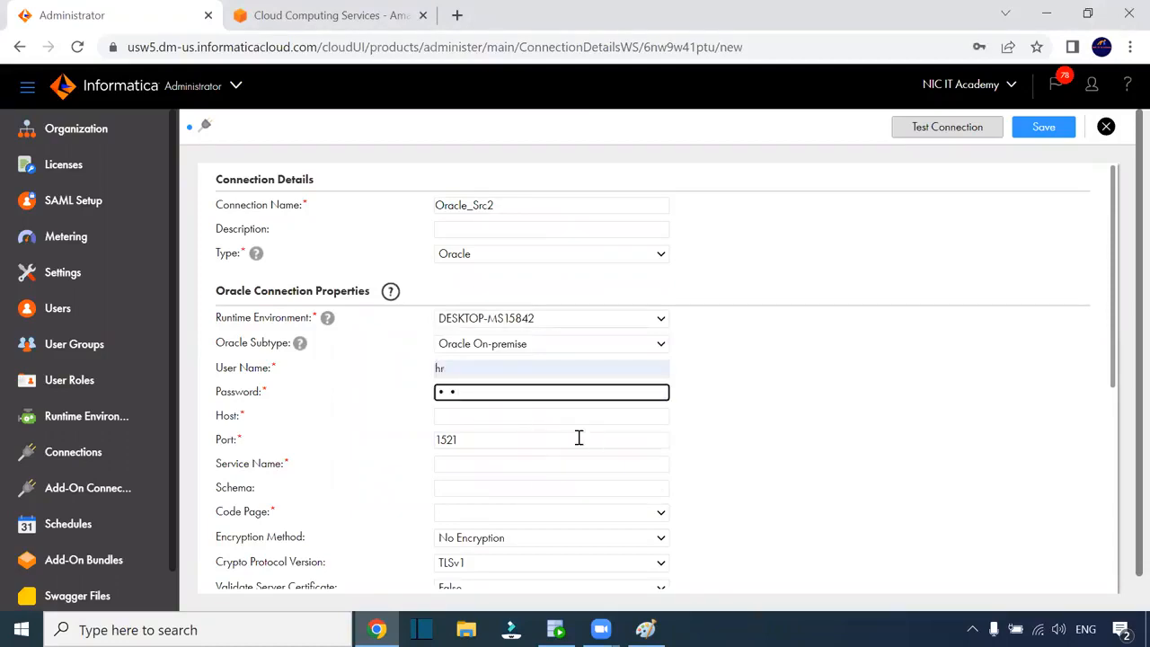
click(510, 413)
click(555, 453)
click(463, 464)
click(543, 500)
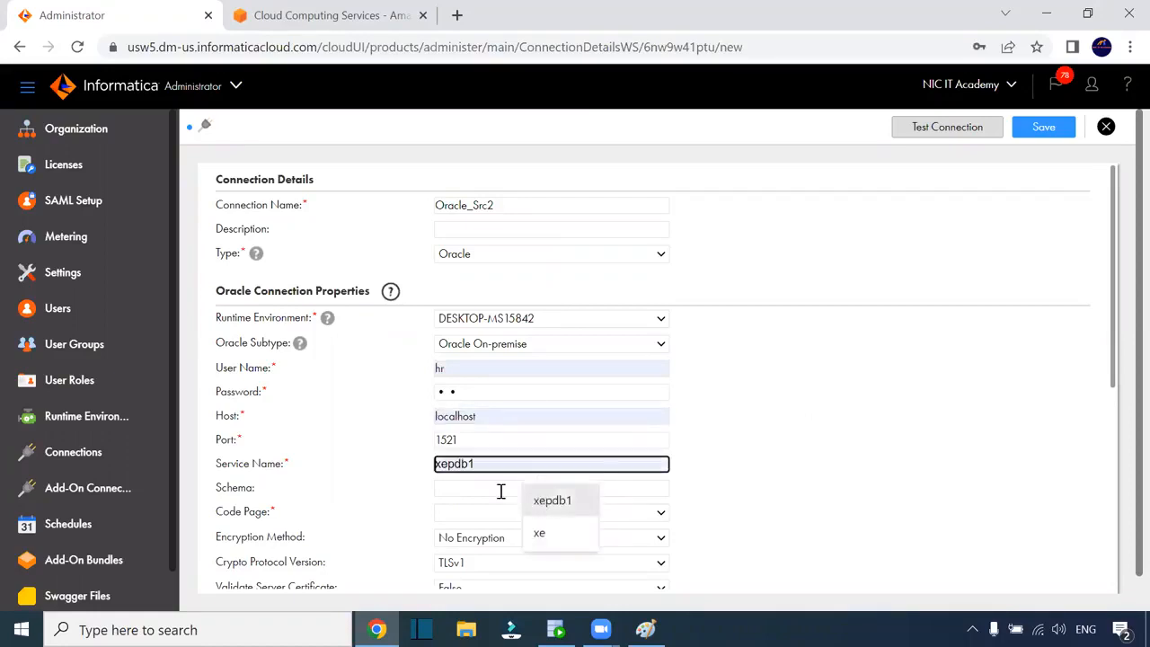
Set the code page to UTF-8 and run a successful connection test
scroll(776, 446, down, 1)
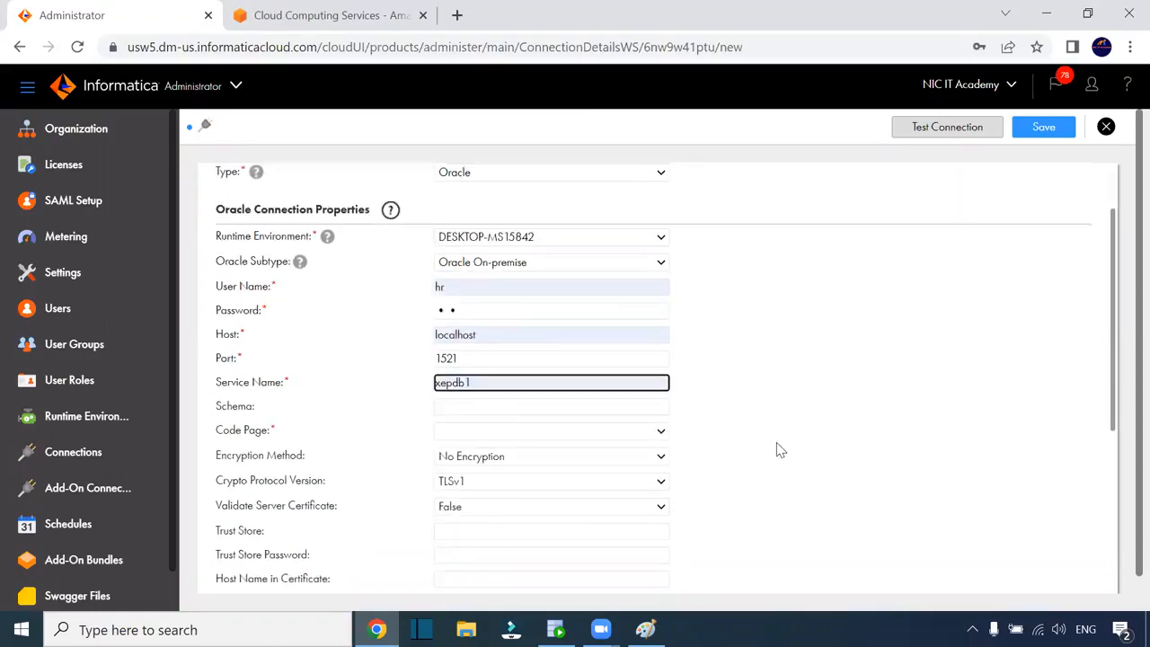
click(458, 422)
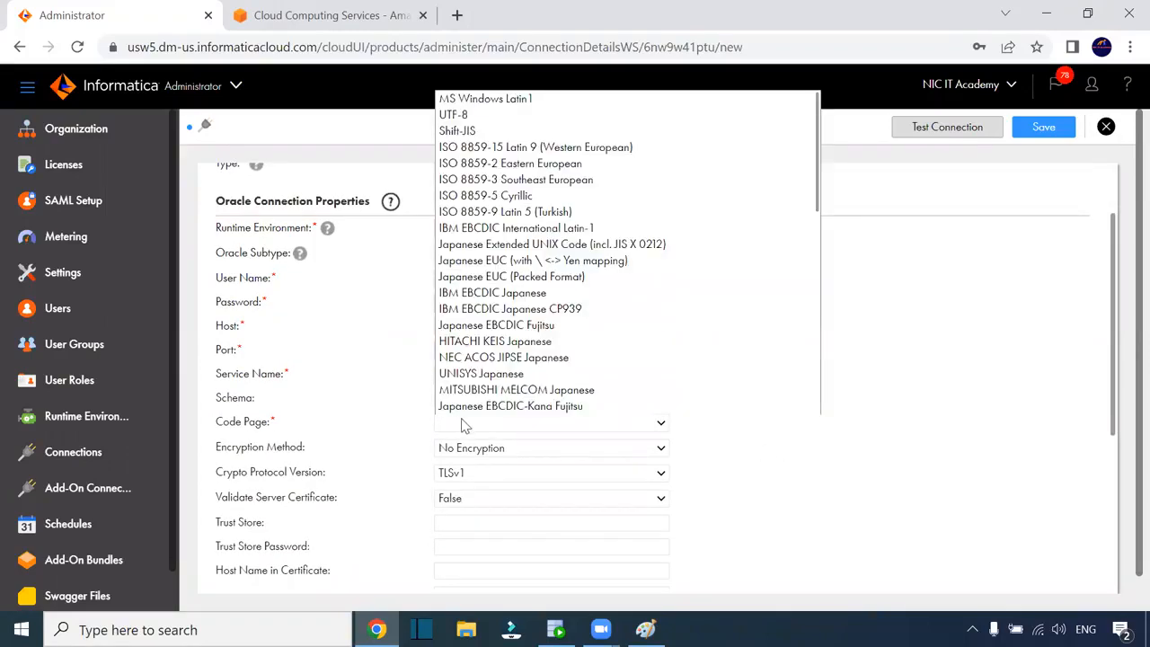
scroll(503, 144, down, 1)
click(502, 99)
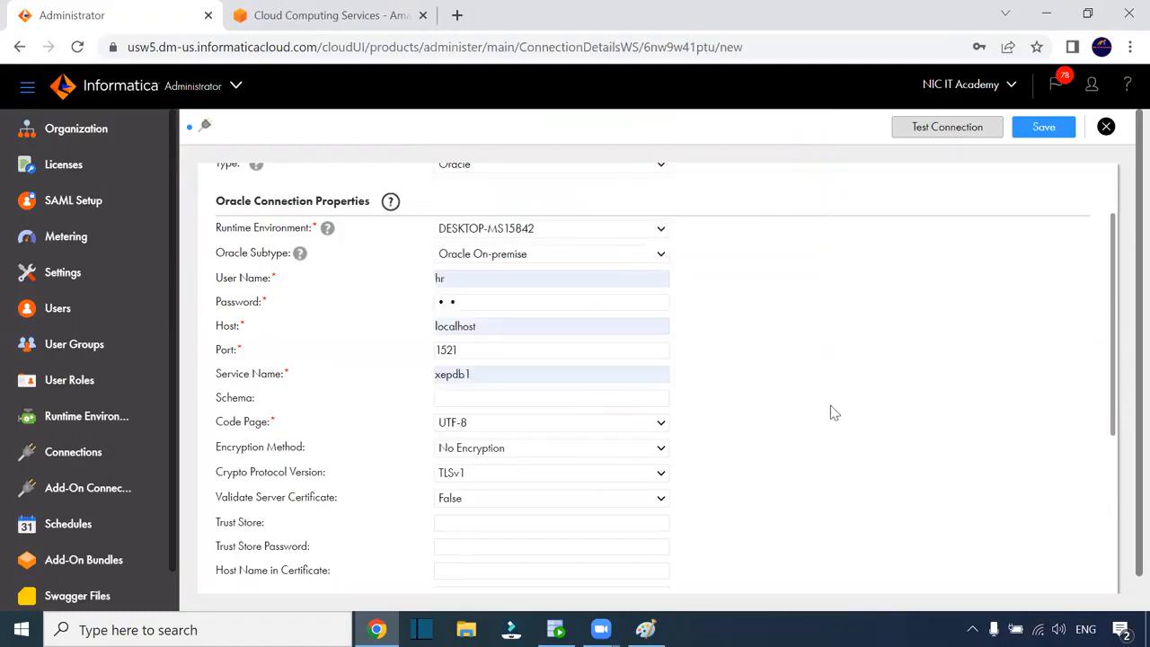
click(1024, 132)
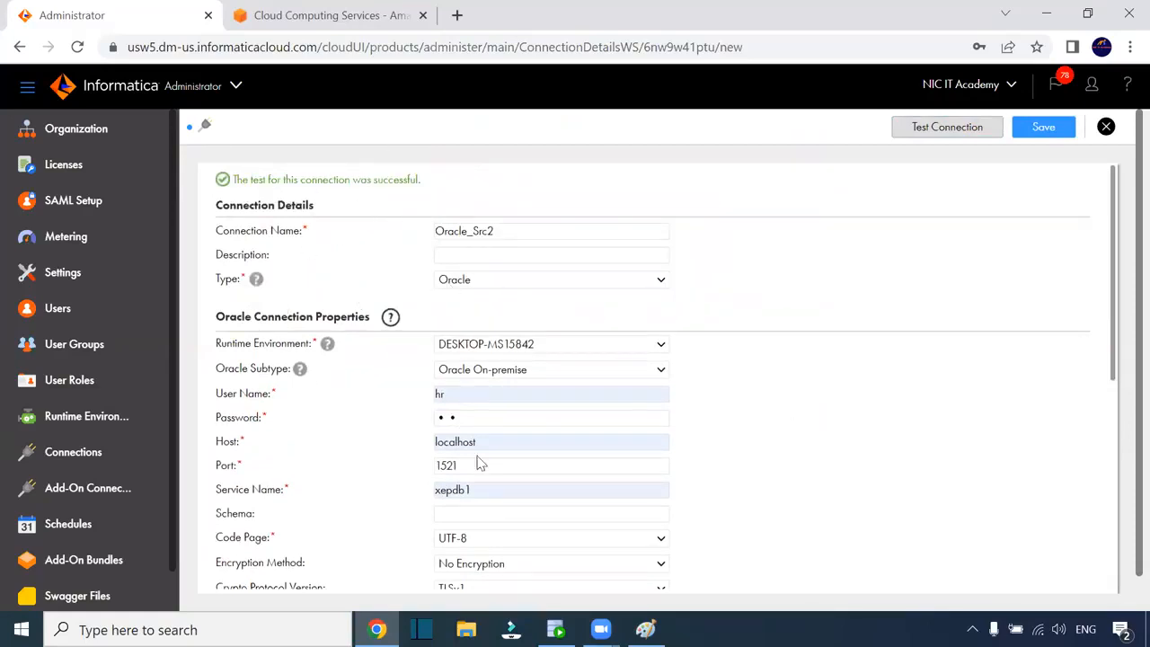
click(556, 629)
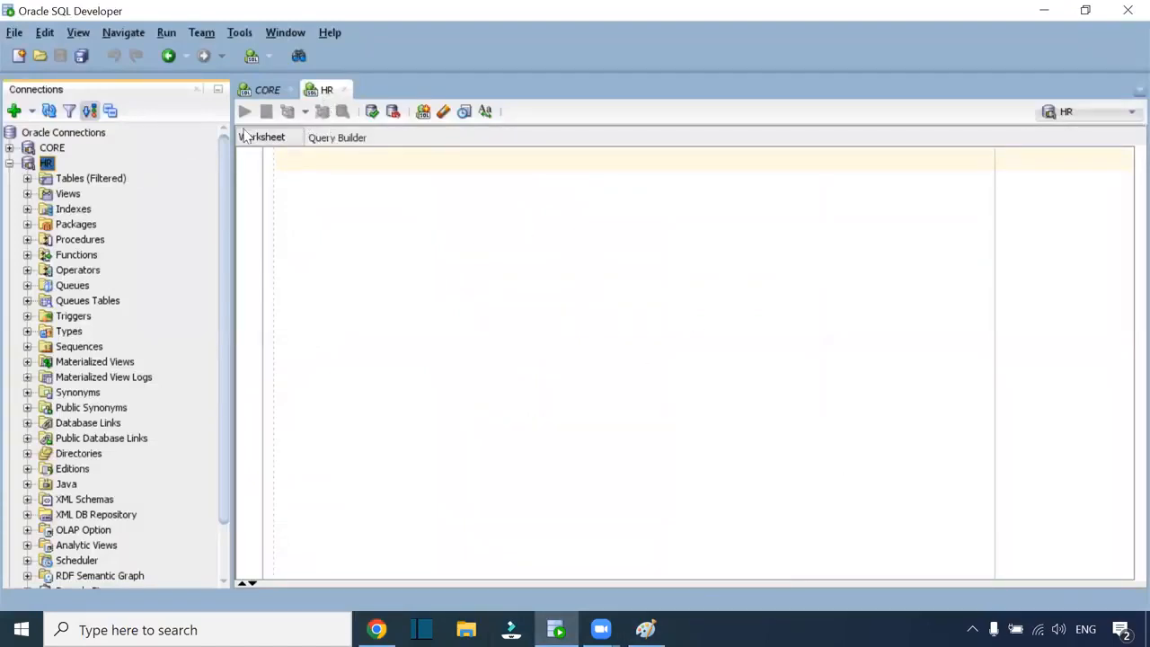
Collapse HR and log in to the system_admin connection with its password
click(9, 163)
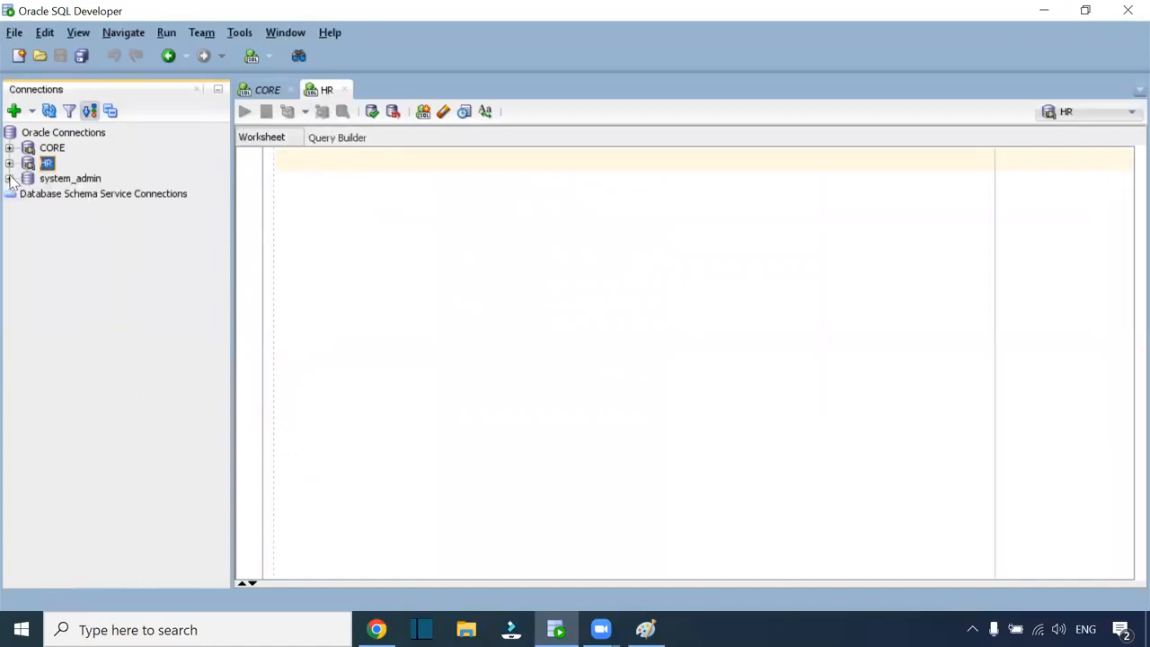
click(9, 177)
text(•••••)
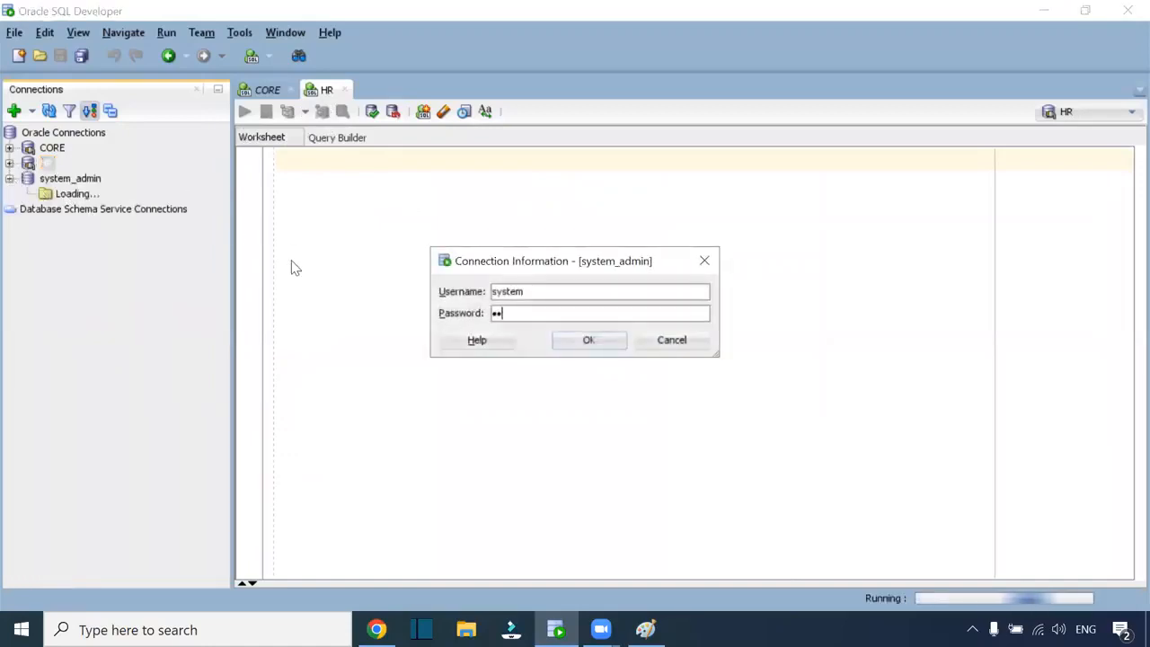
key(Return)
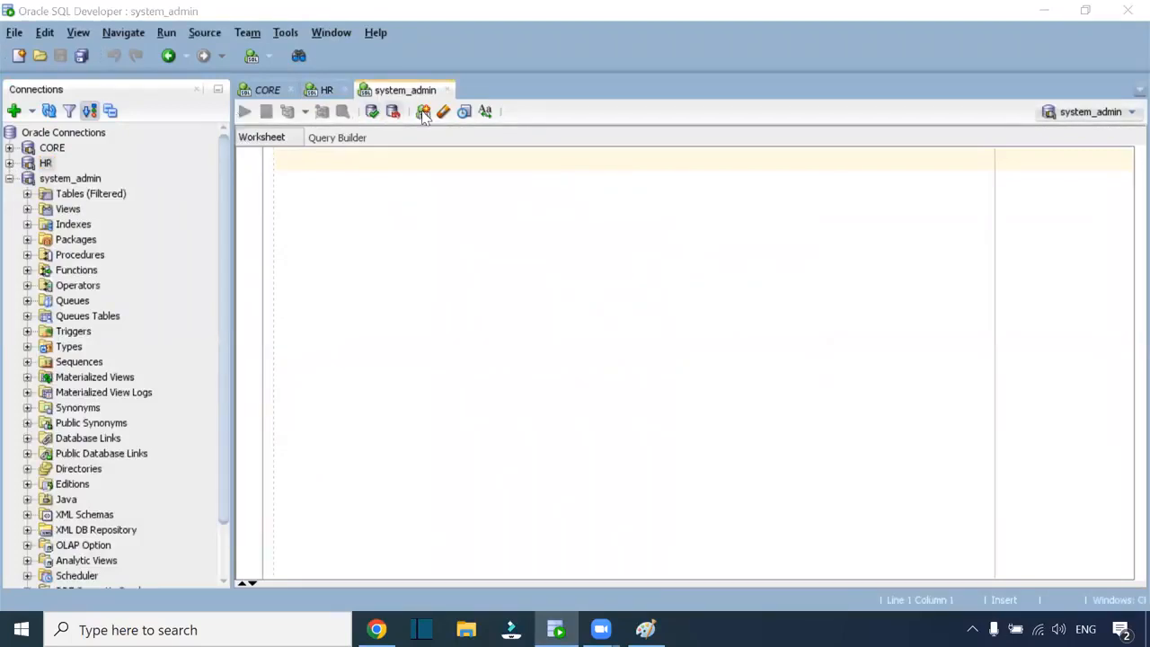
Run ALTER USER hr IDENTIFIED BY … ACCOUNT UNLOCK to reset and unlock the HR account
click(311, 166)
text(alter table)
key(BackSpace)
key(BackSpace)
key(BackSpace)
key(BackSpace)
key(BackSpace)
text(user )
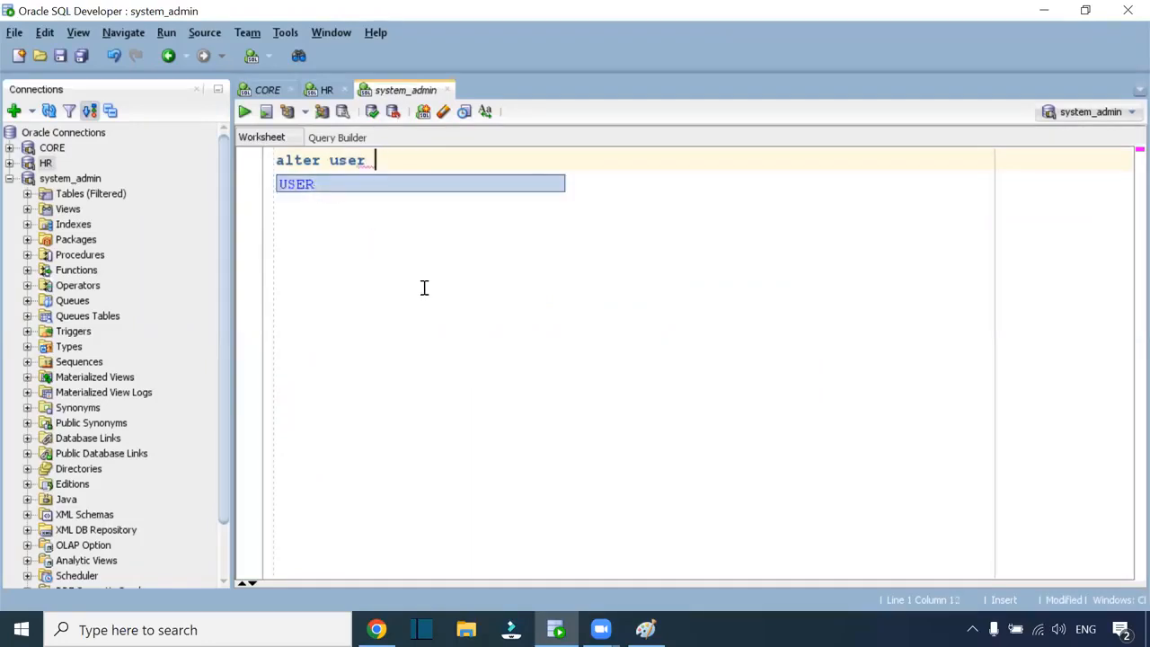
text(hr)
text(iden)
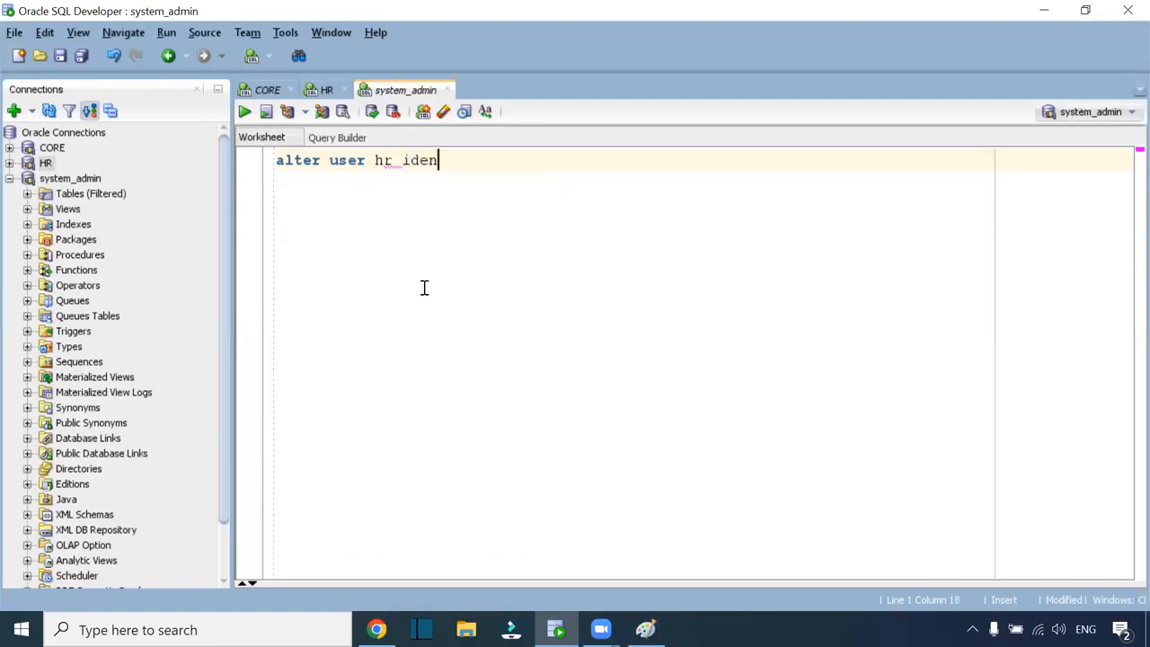
text(tified by )
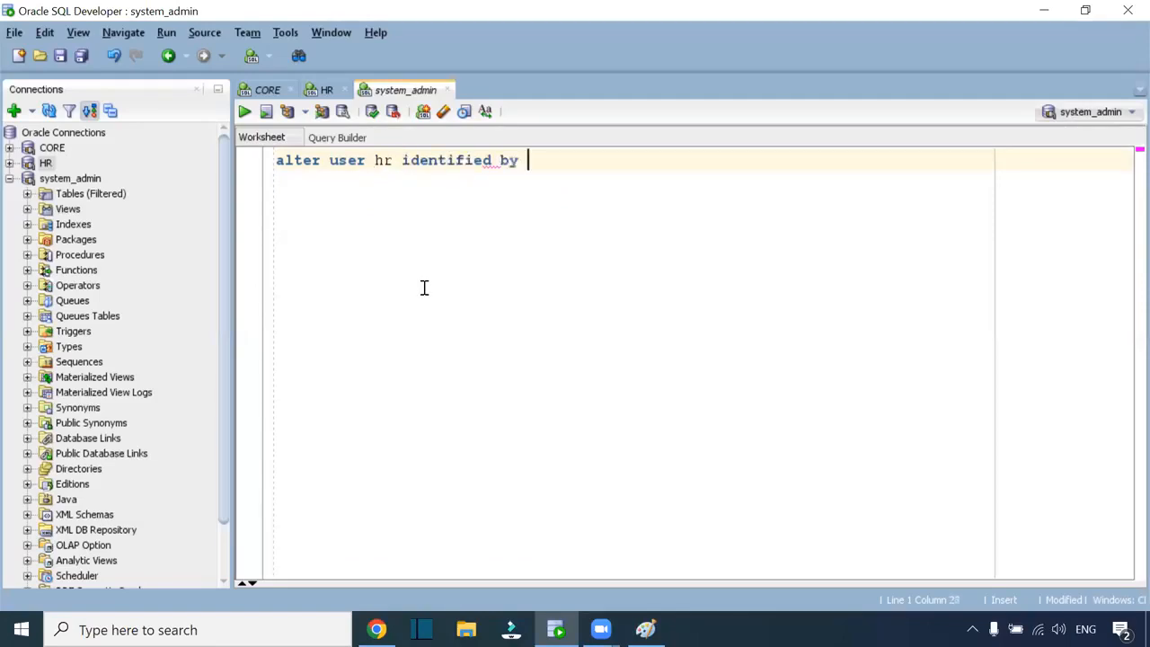
text(hr account)
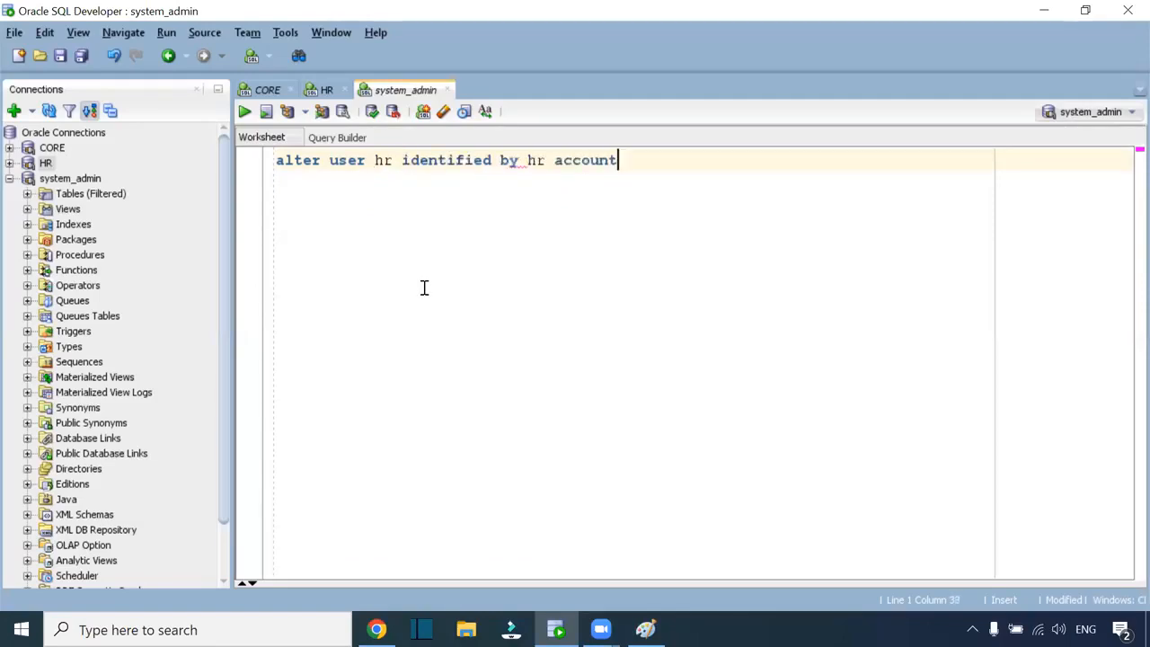
text( unlock;)
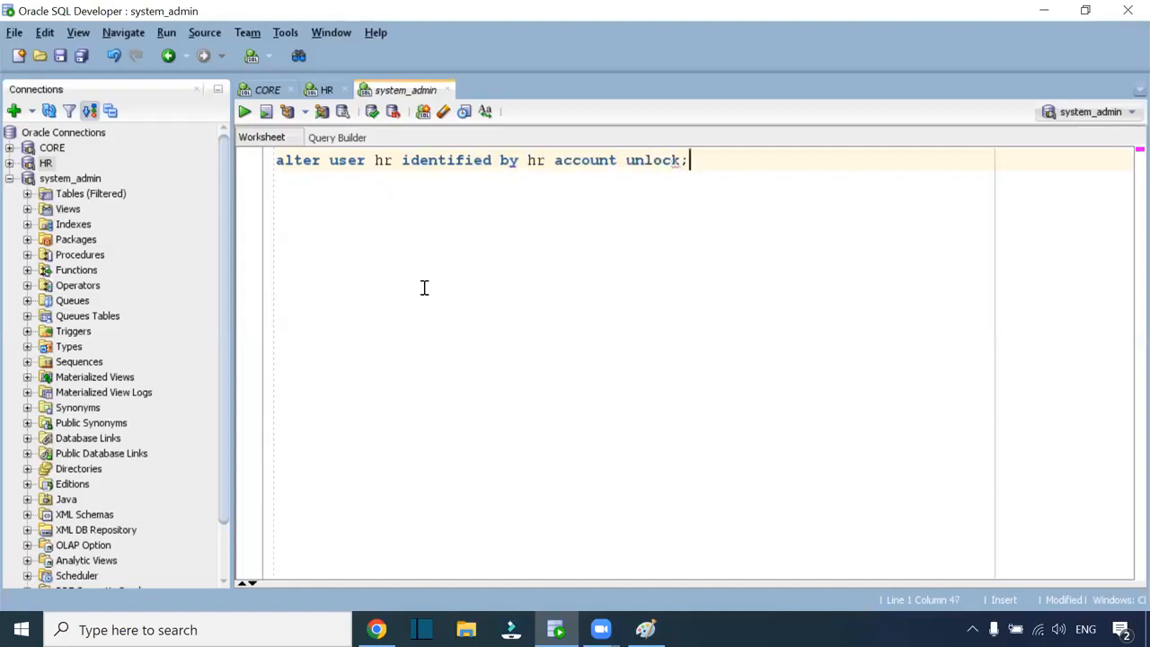
key(ctrl+Return)
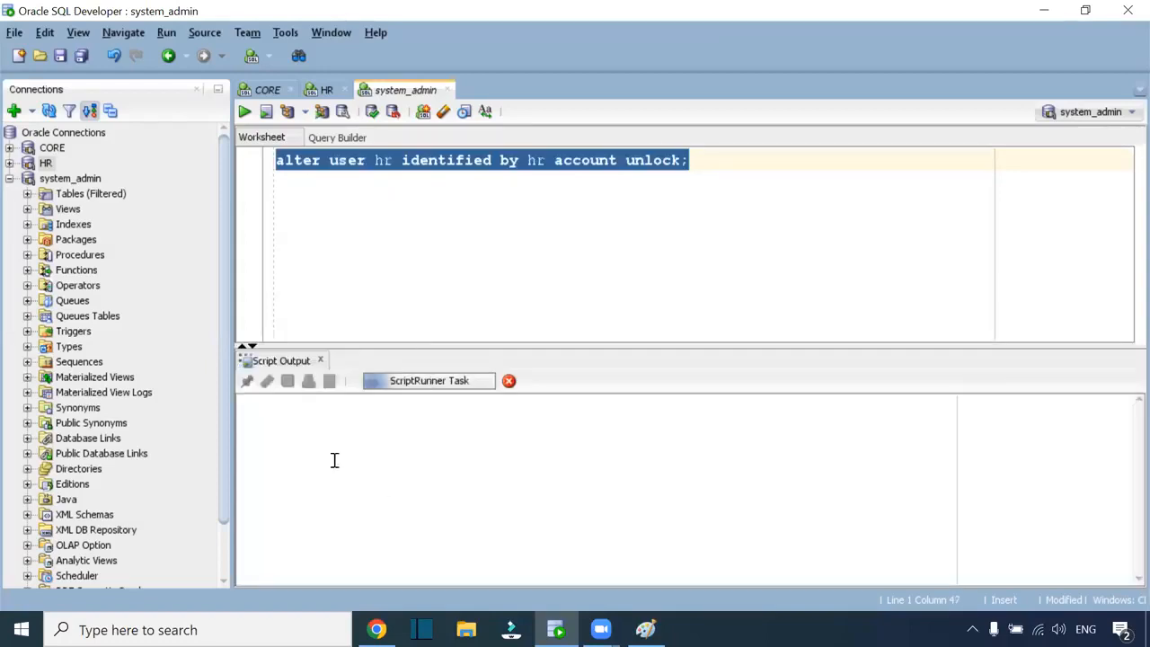
Check the 'User HR altered.' result and clear the statement from the worksheet
drag(384, 429, 231, 430)
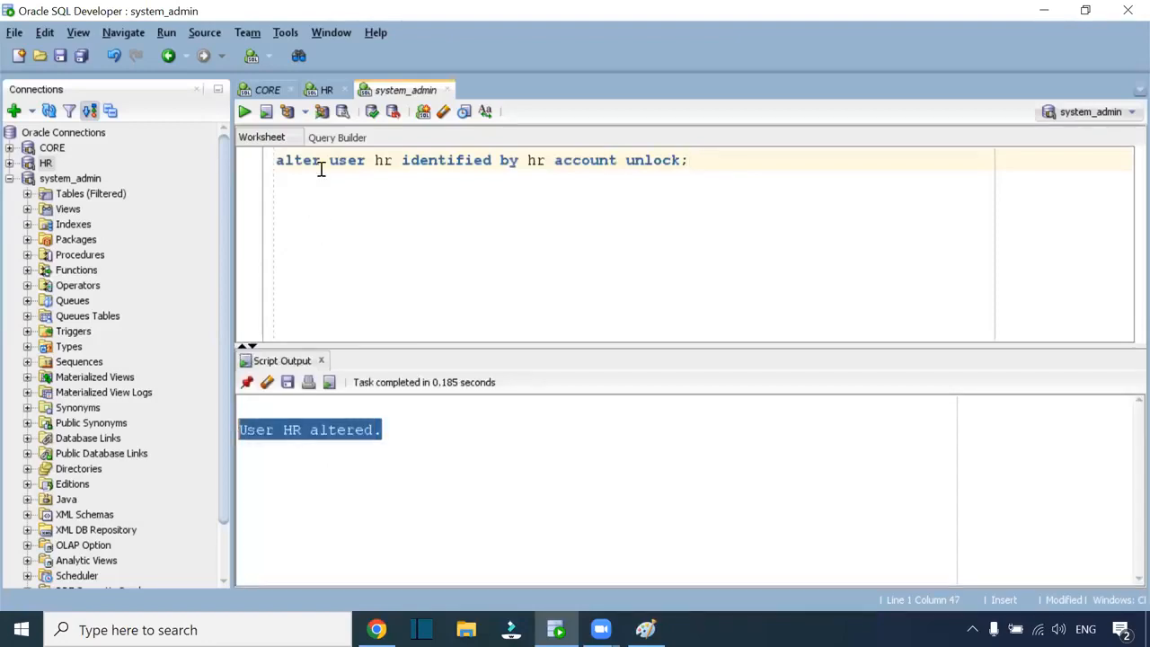
click(555, 100)
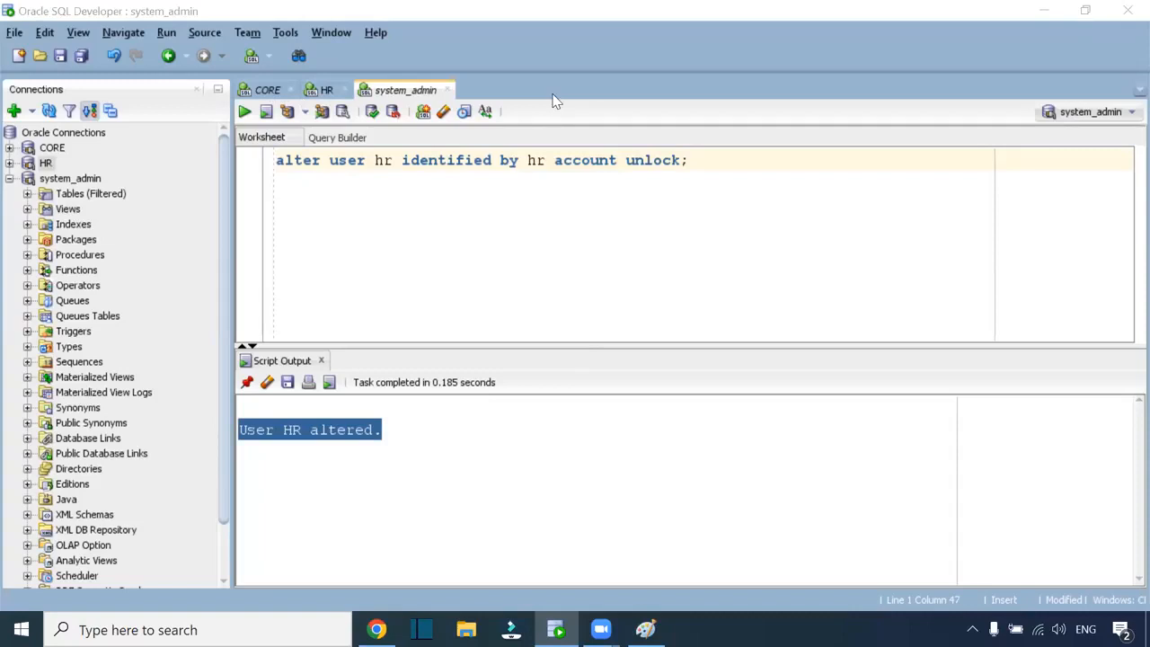
click(727, 164)
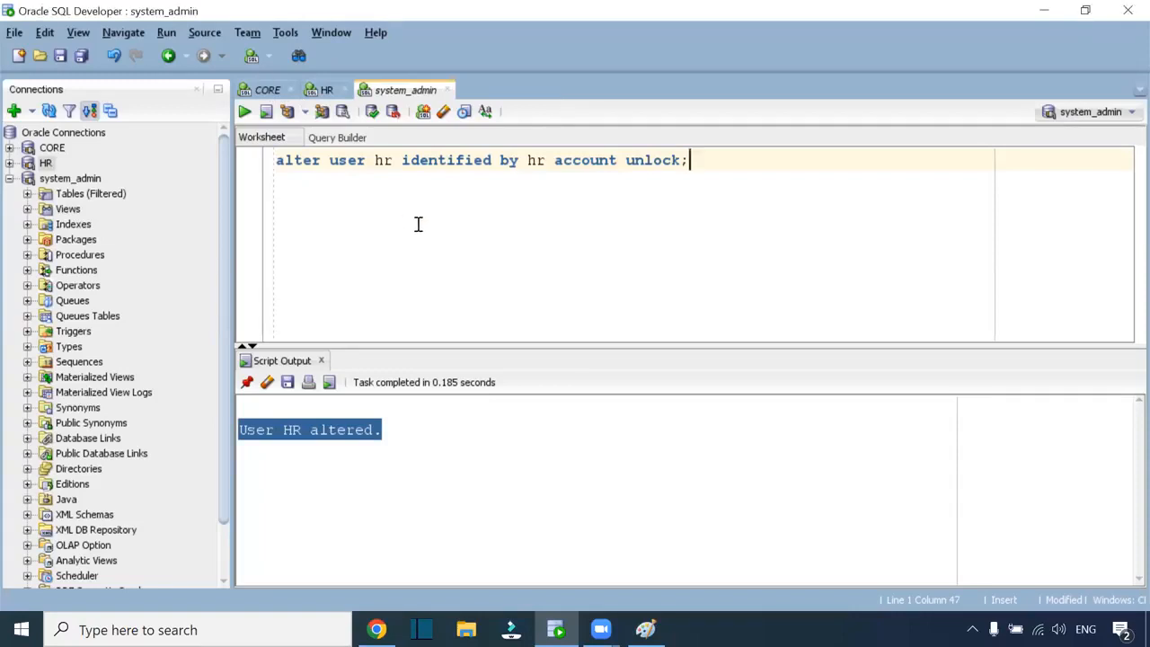
drag(727, 164, 277, 160)
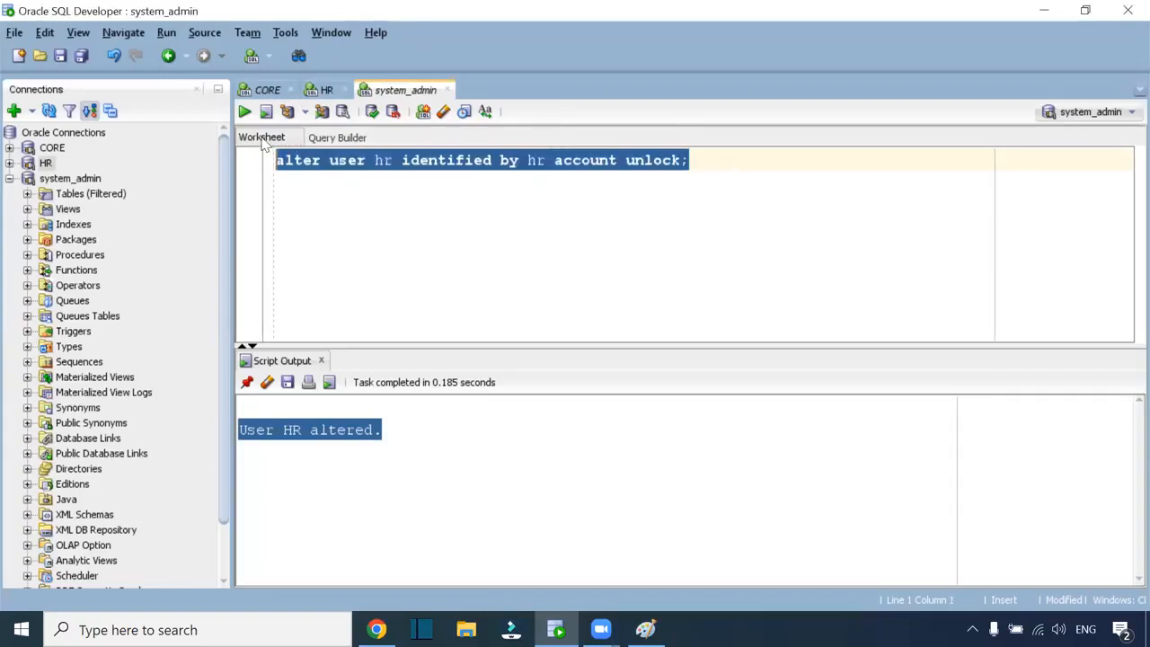
key(Delete)
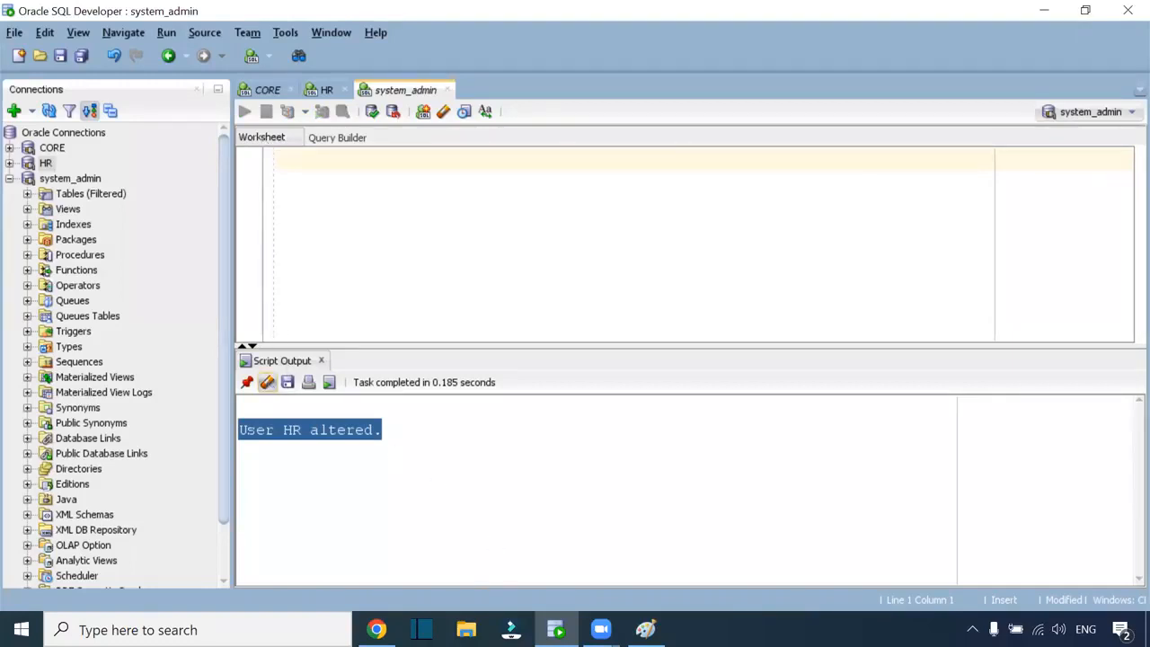
click(378, 629)
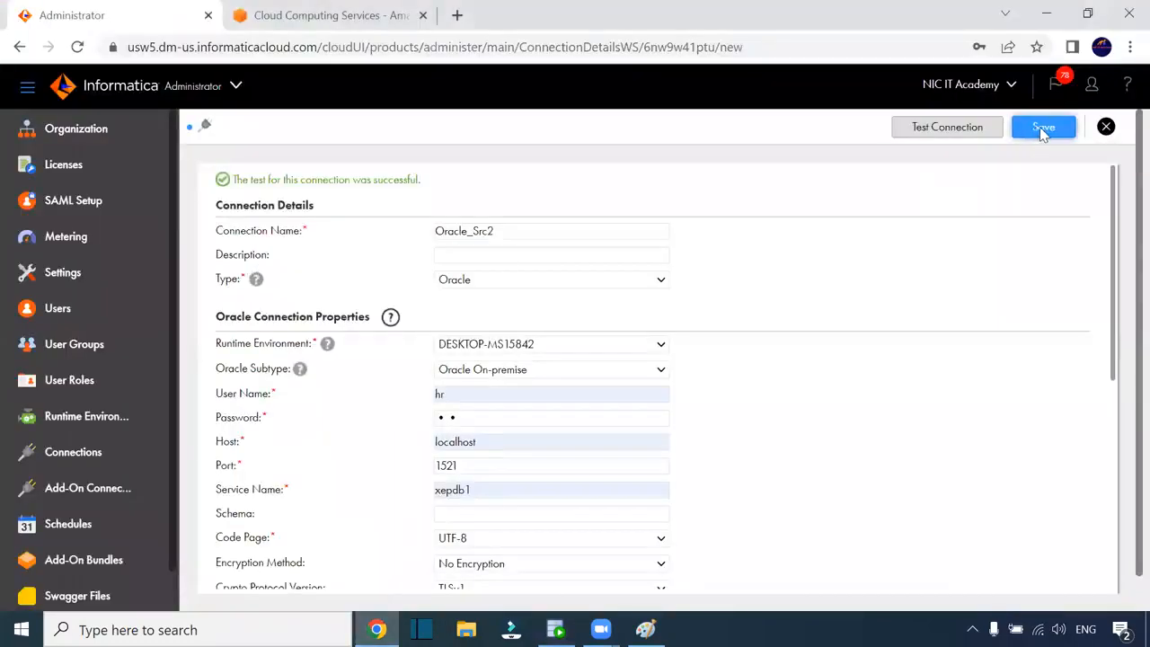
Discard the unsaved Oracle connection and open s3_conn for editing to see folder path iicsbucket2/two
click(1105, 126)
click(634, 378)
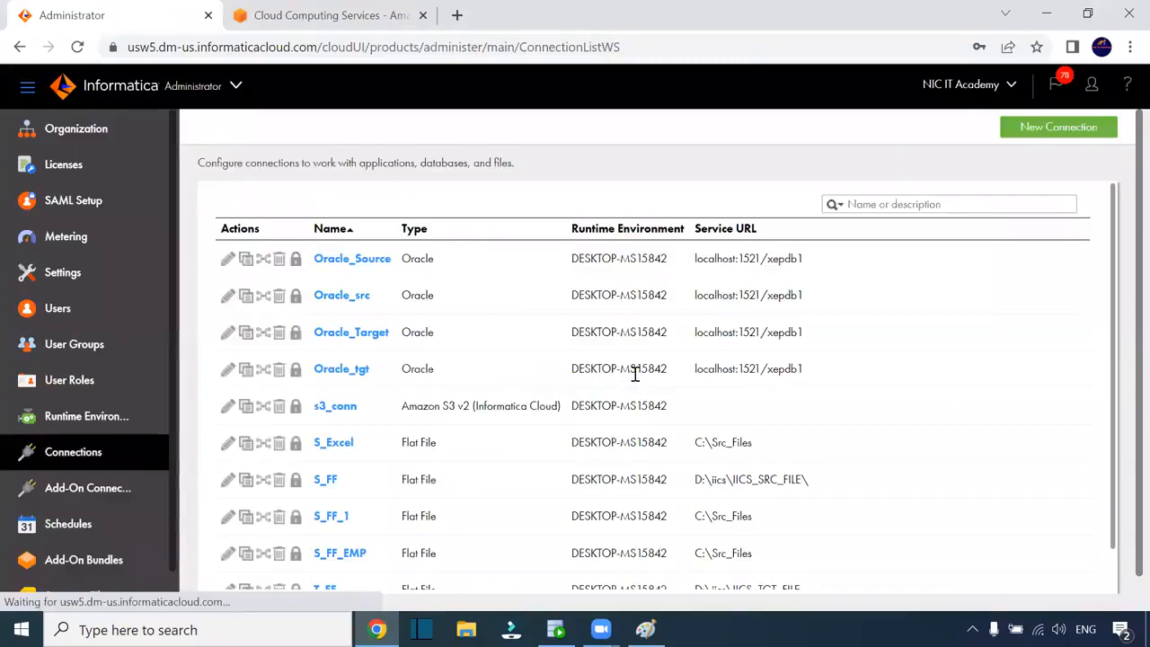
scroll(423, 474, down, 1)
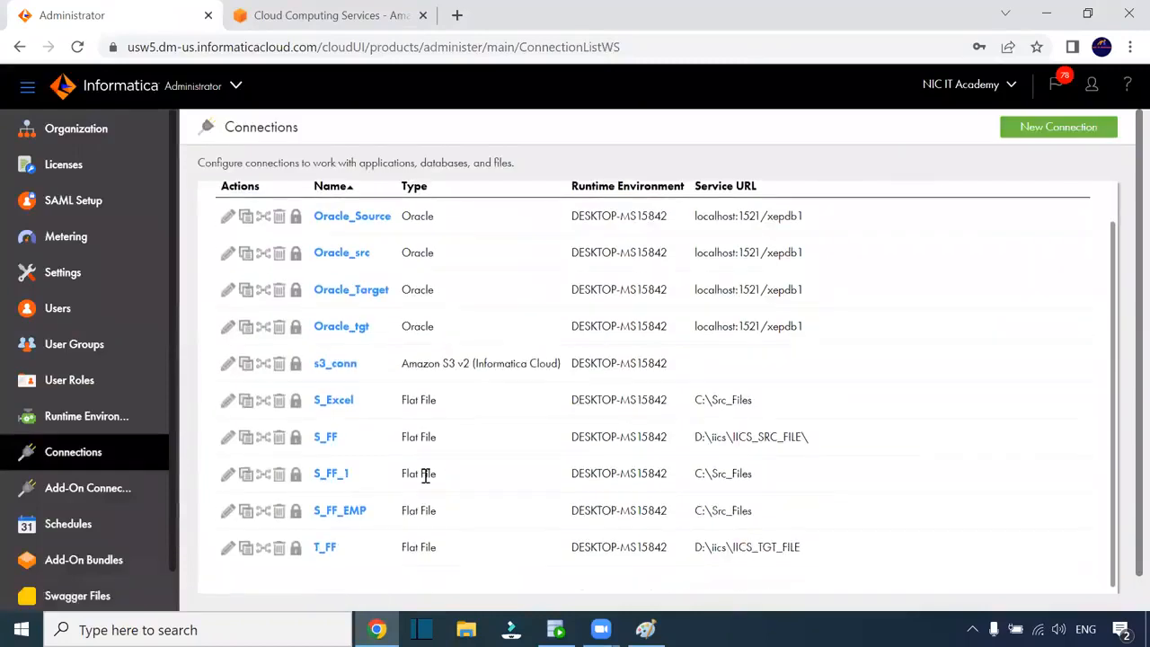
click(336, 365)
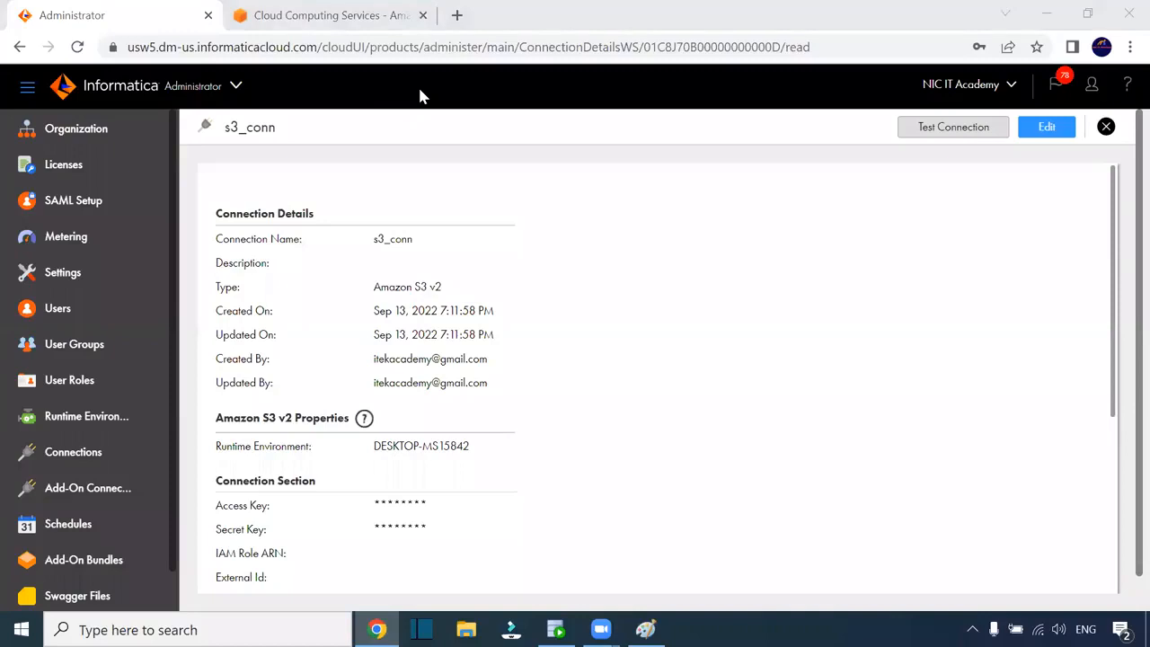
click(380, 238)
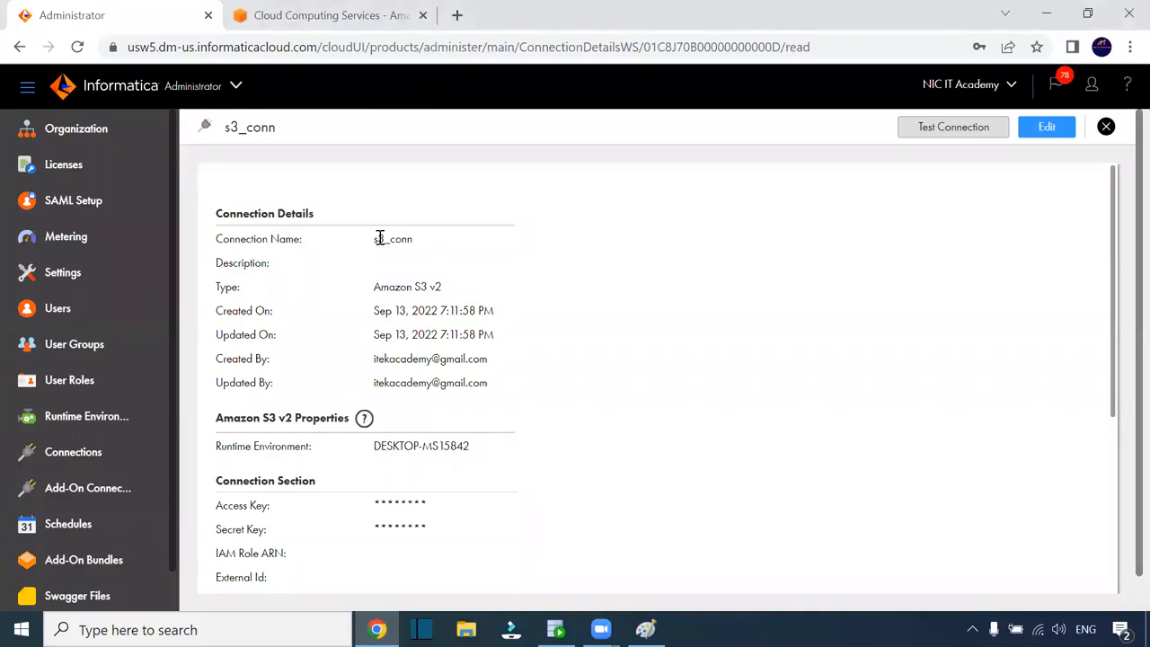
click(1040, 129)
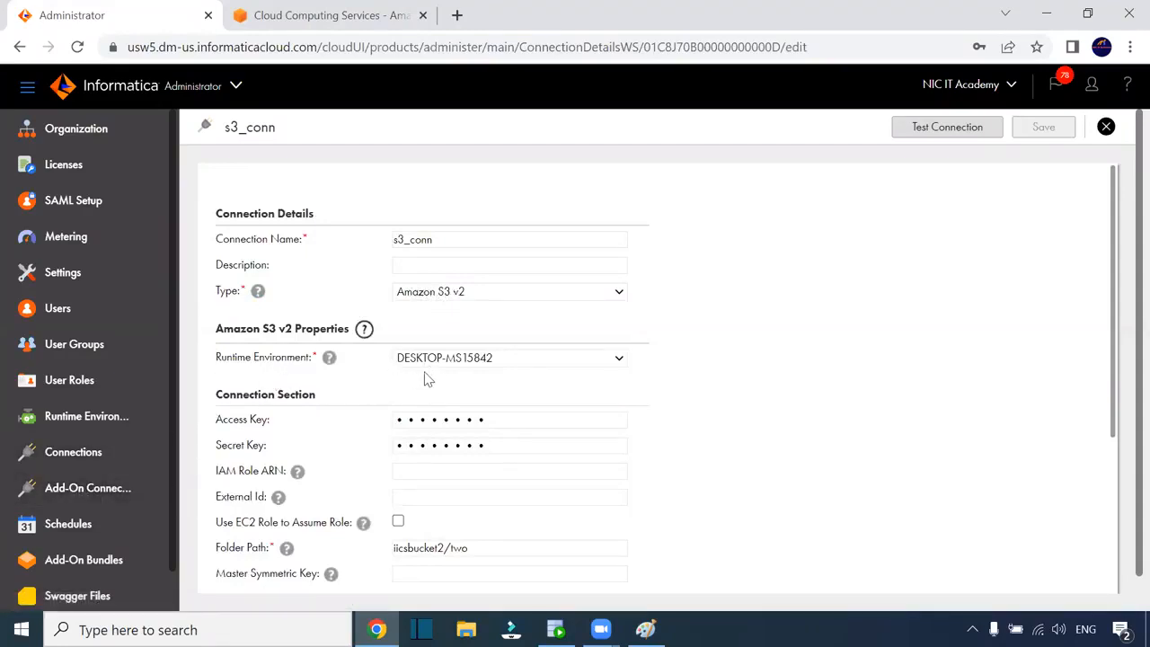
scroll(461, 377, down, 3)
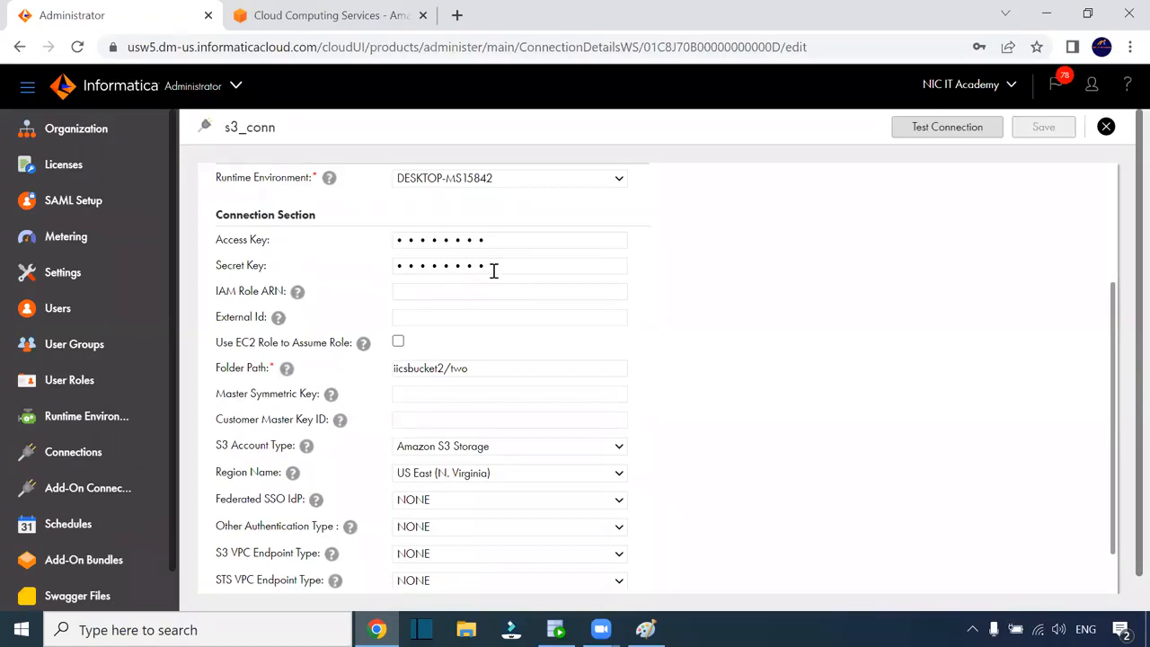
Sign in to AWS and browse S3 bucket iicsbucket2 down to the iicsbucket2/two/ folder
click(321, 25)
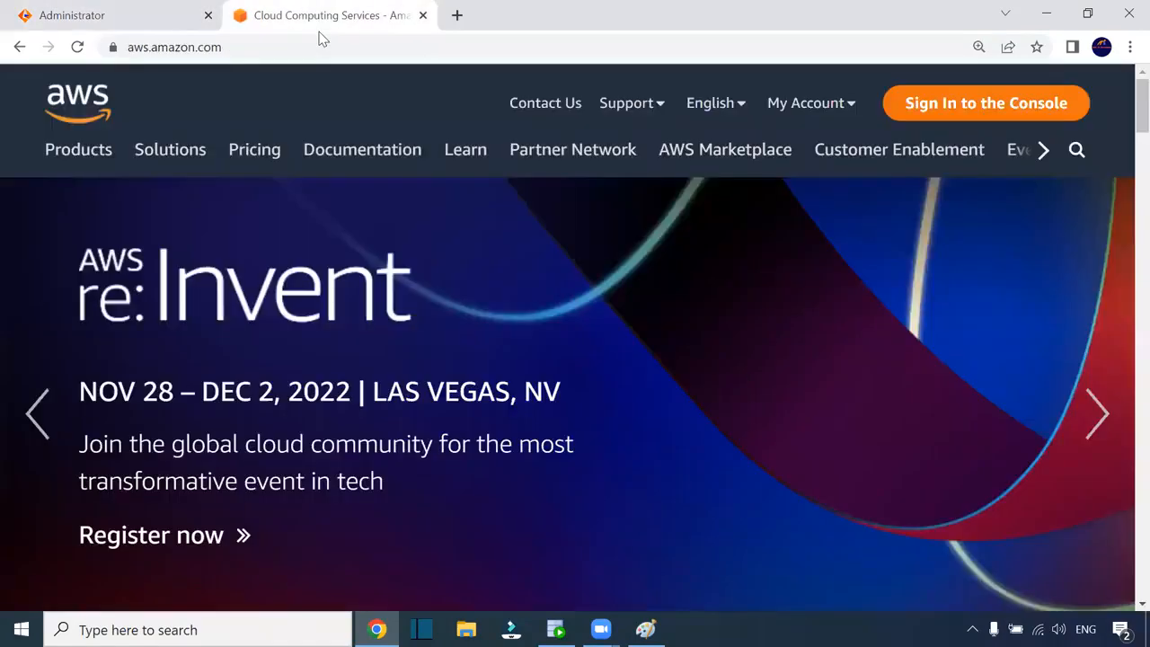
click(950, 117)
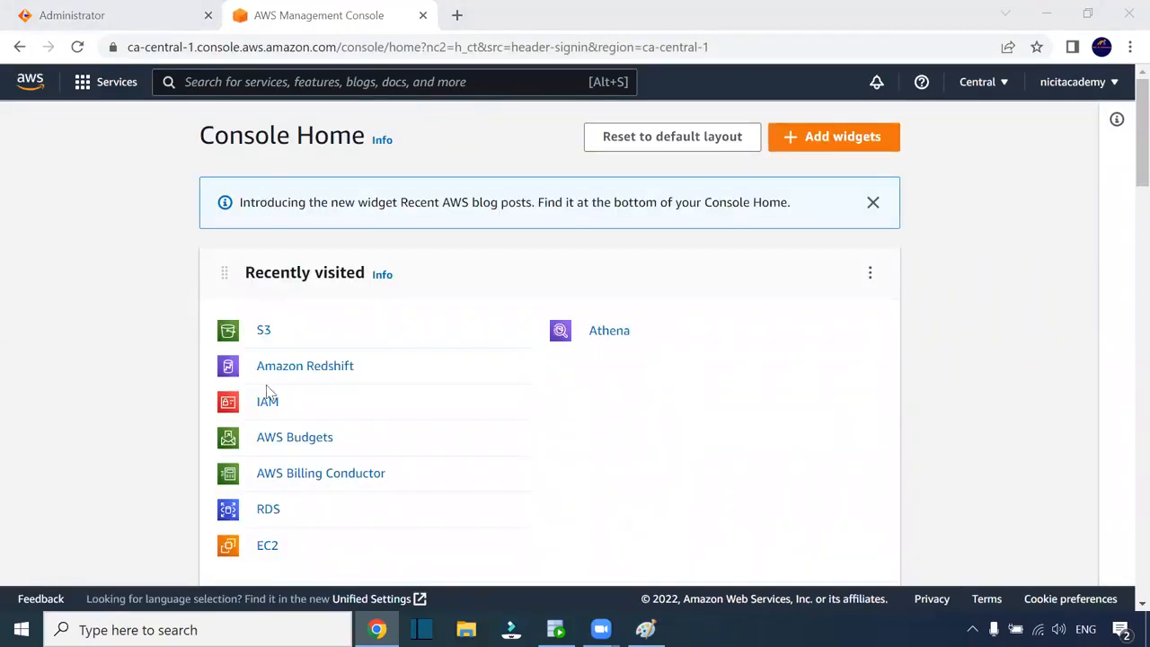
click(264, 332)
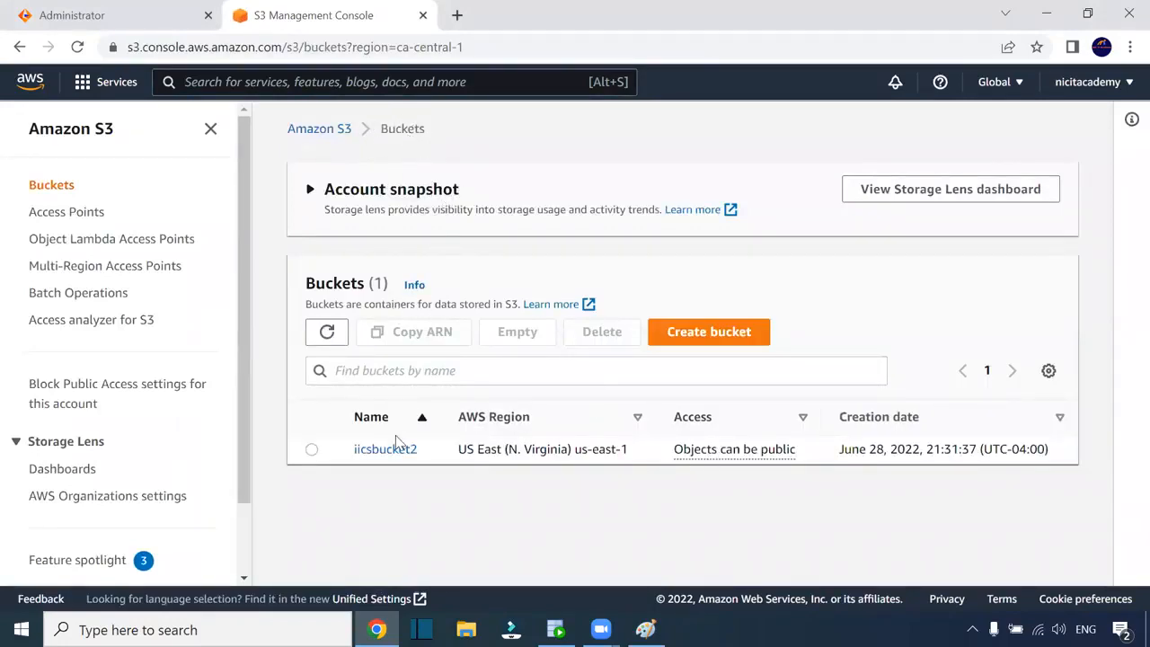
click(397, 449)
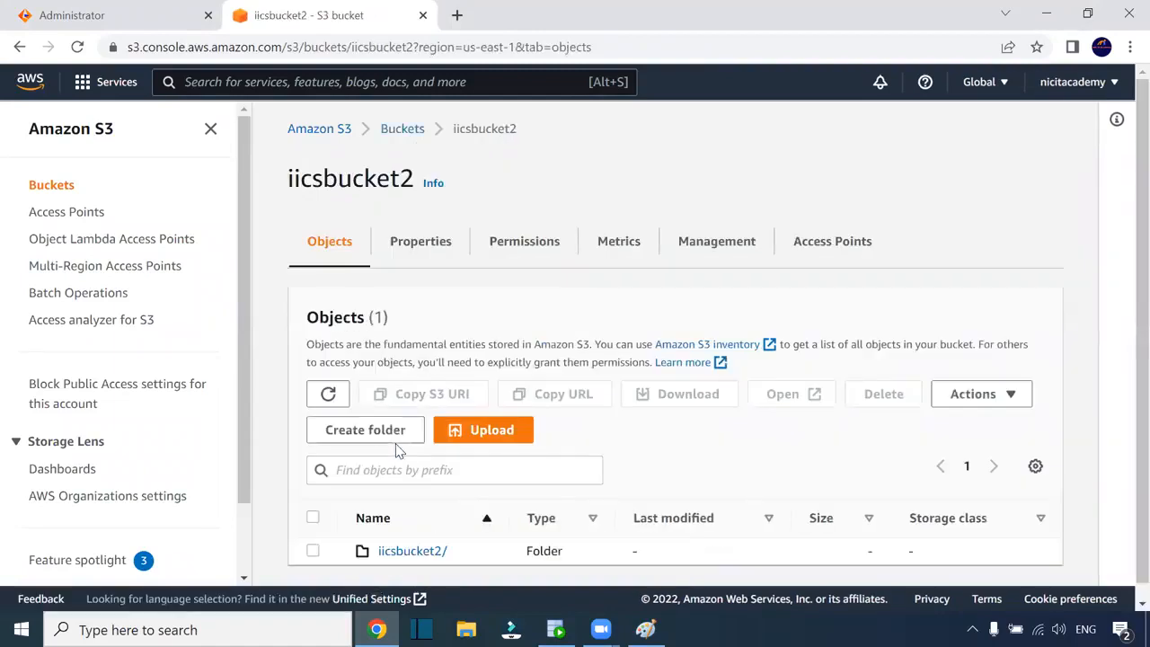
scroll(508, 458, down, 1)
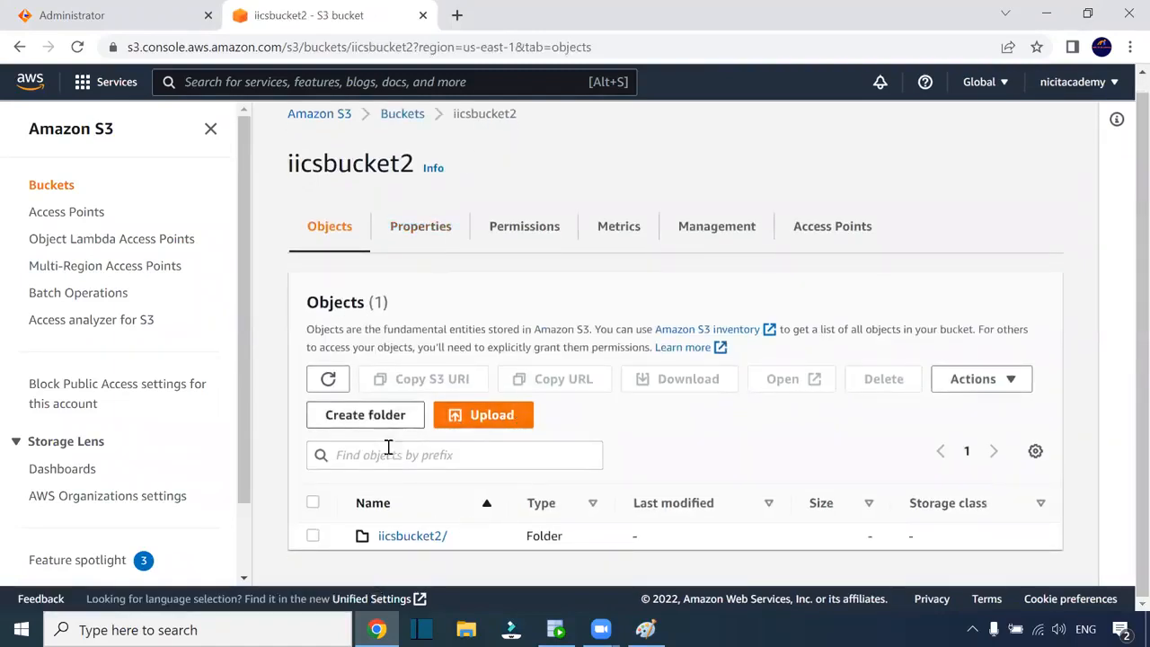
click(411, 537)
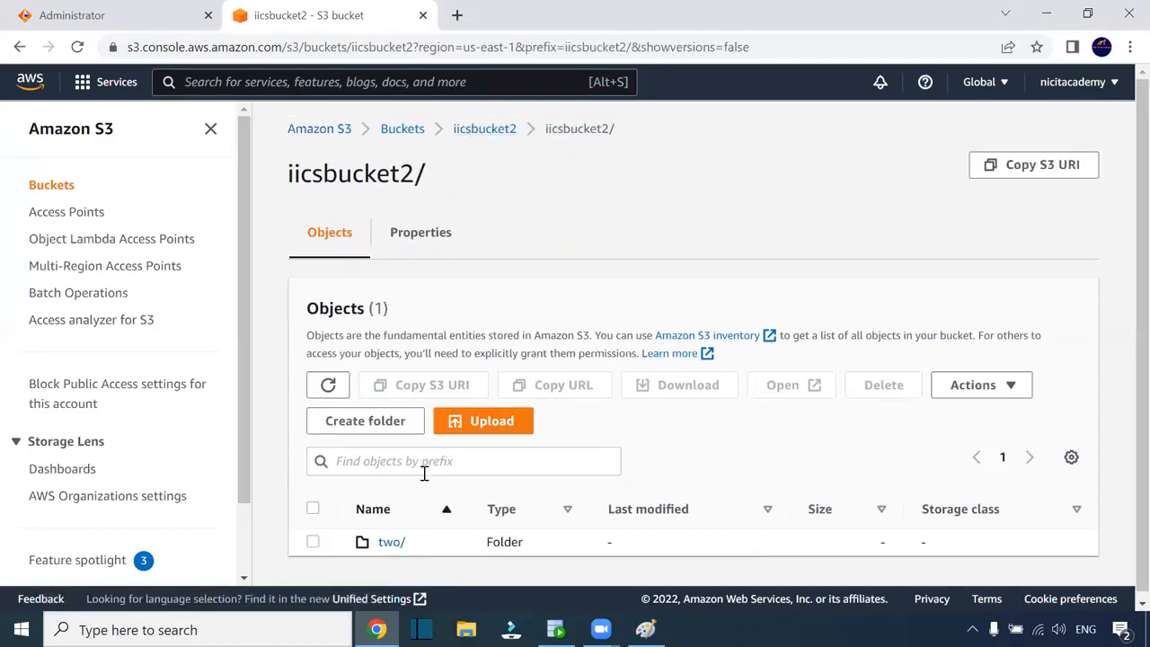
click(390, 542)
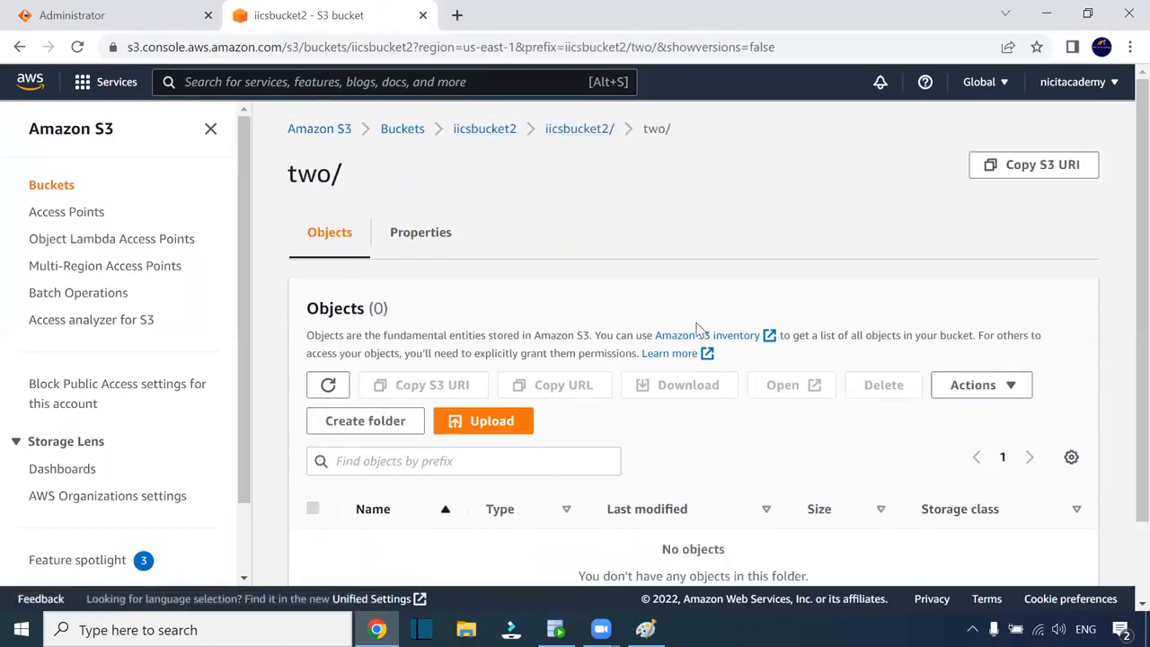
Permanently delete the iicsbucket2/ folder, confirming with 'permanently delete'
click(494, 133)
scroll(516, 405, down, 1)
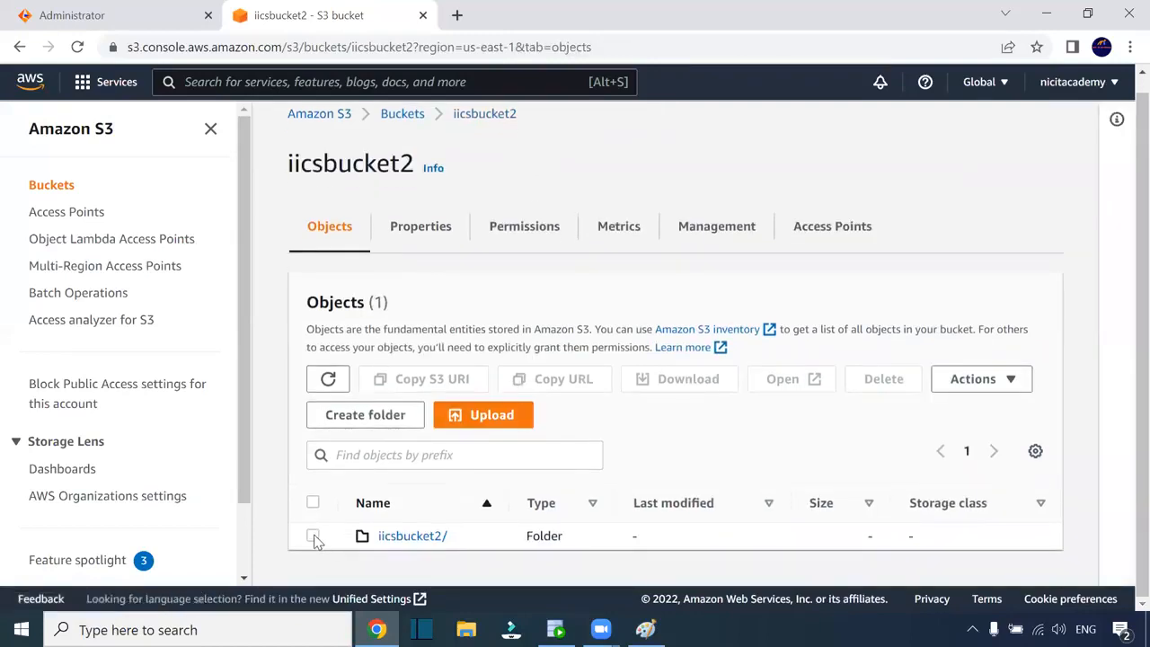
click(314, 536)
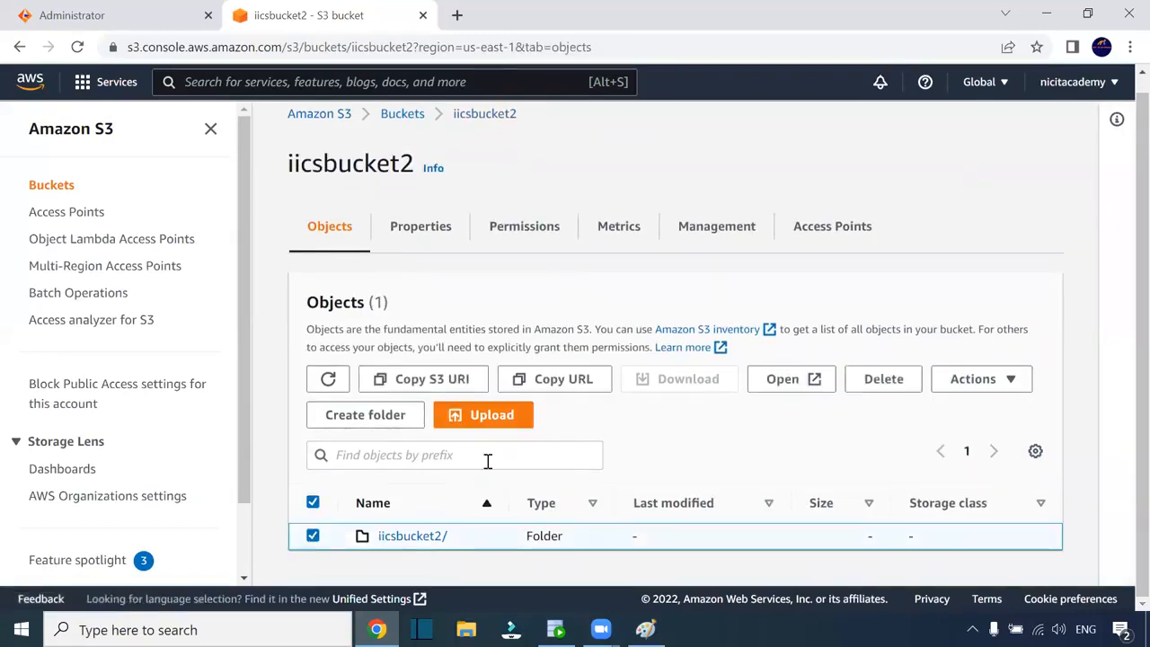
click(880, 384)
scroll(728, 416, down, 3)
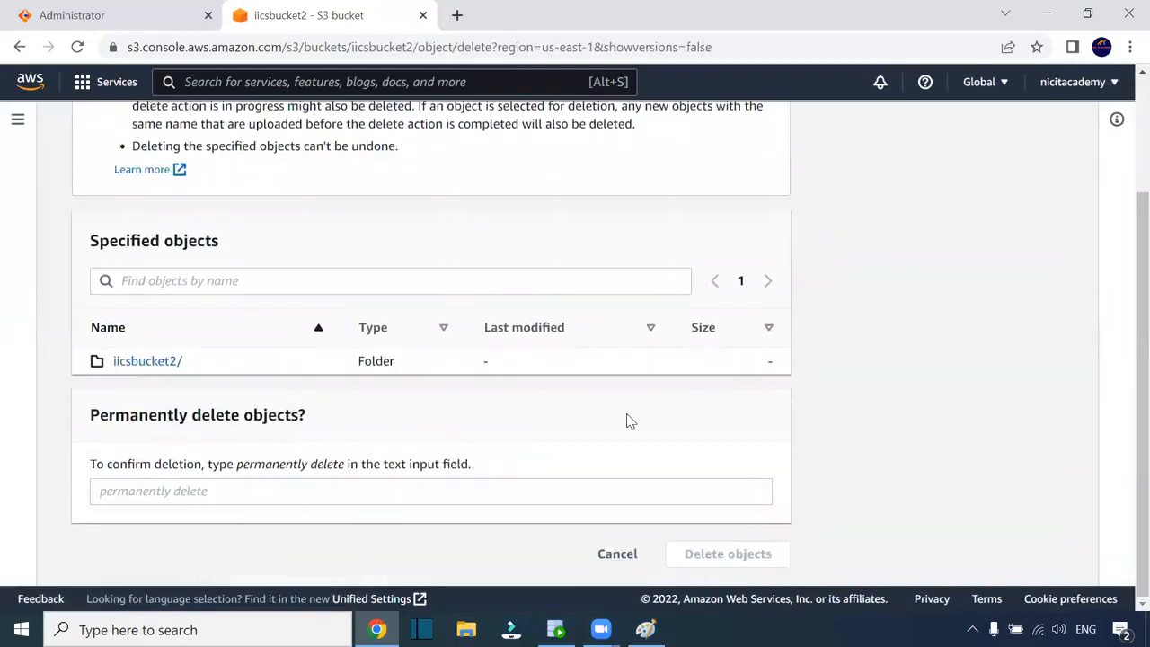
drag(347, 472, 239, 473)
key(ctrl+c)
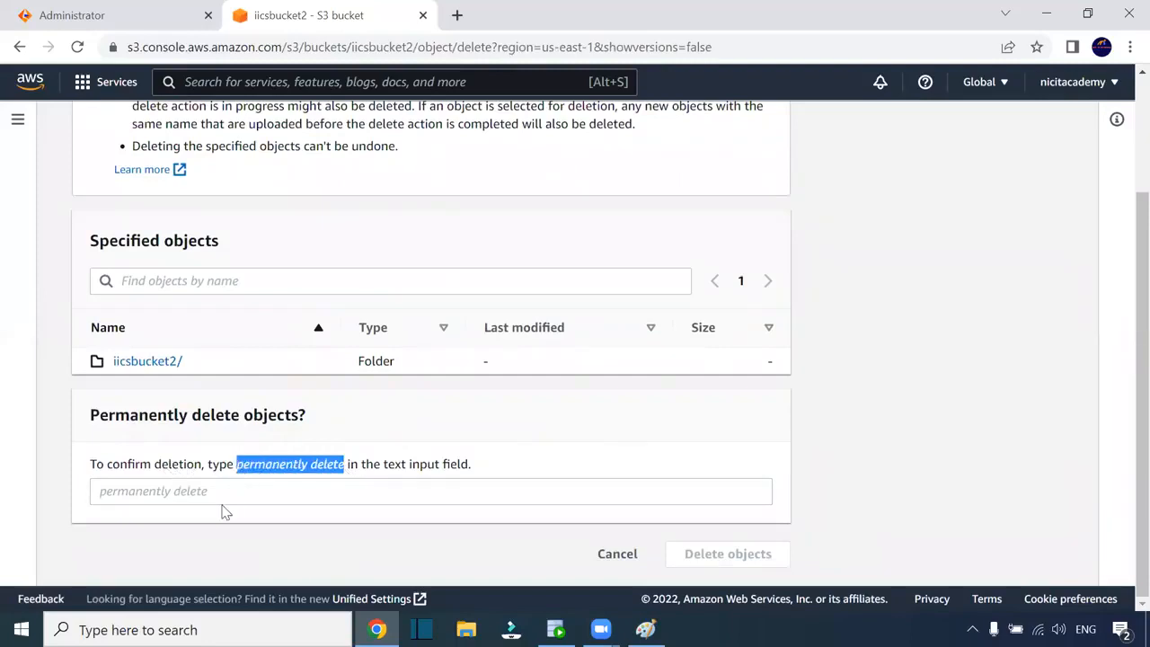
click(226, 494)
key(ctrl+v)
click(717, 559)
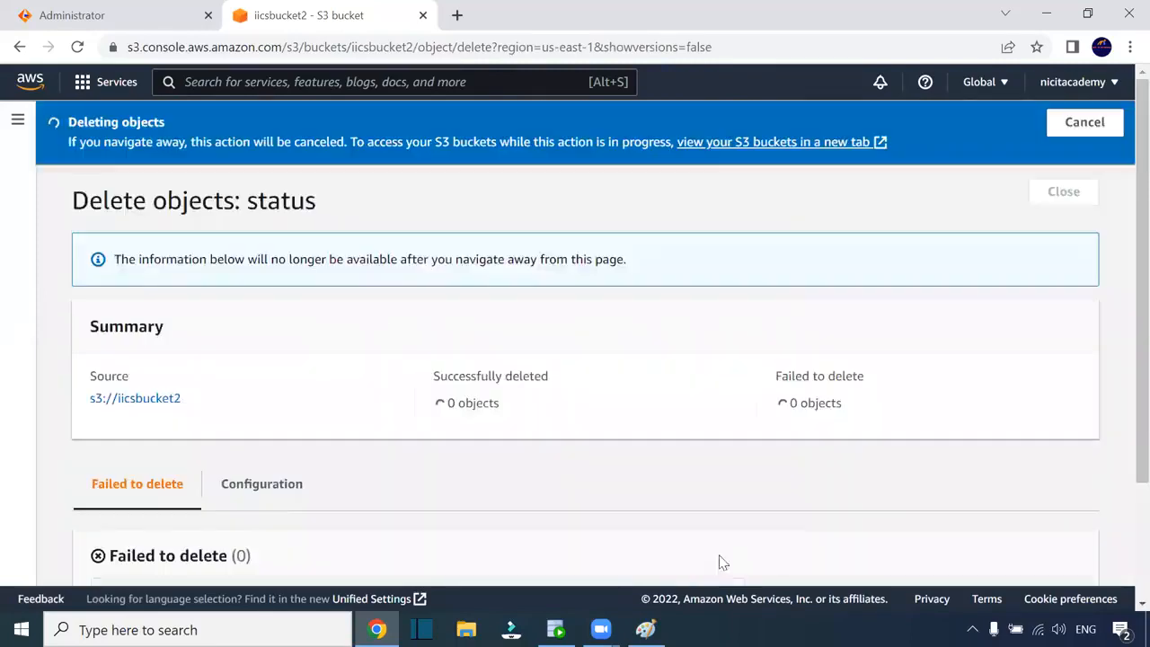
click(1067, 196)
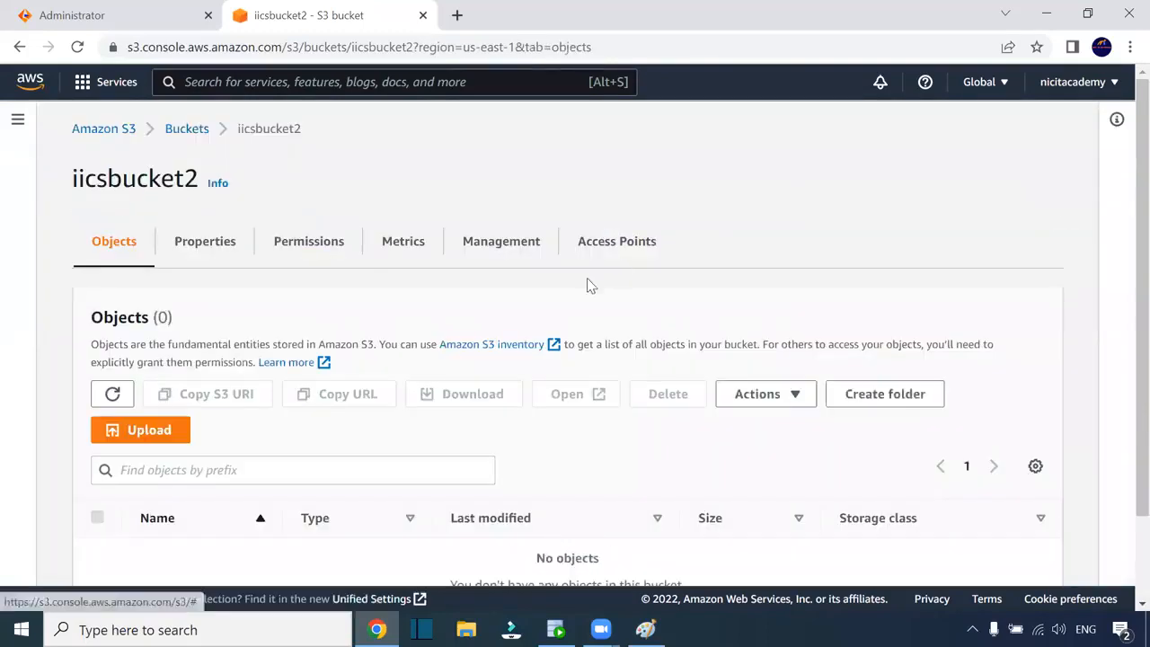
Reopen bucket iicsbucket2 from the bucket list to confirm it has 0 objects
click(187, 129)
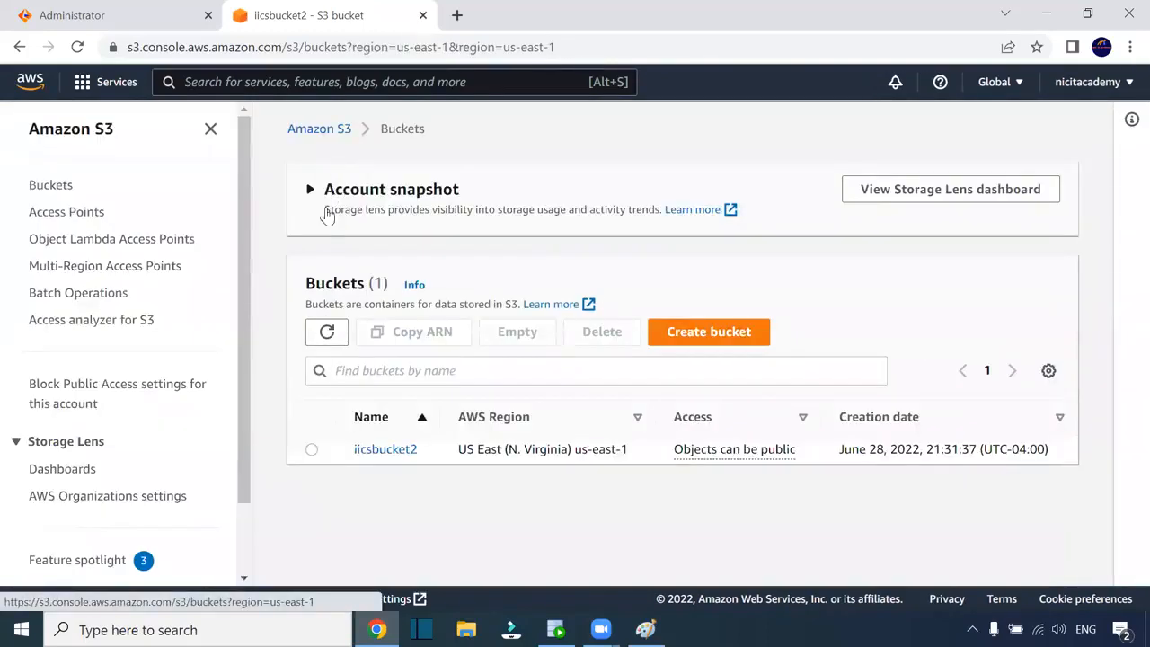
click(396, 449)
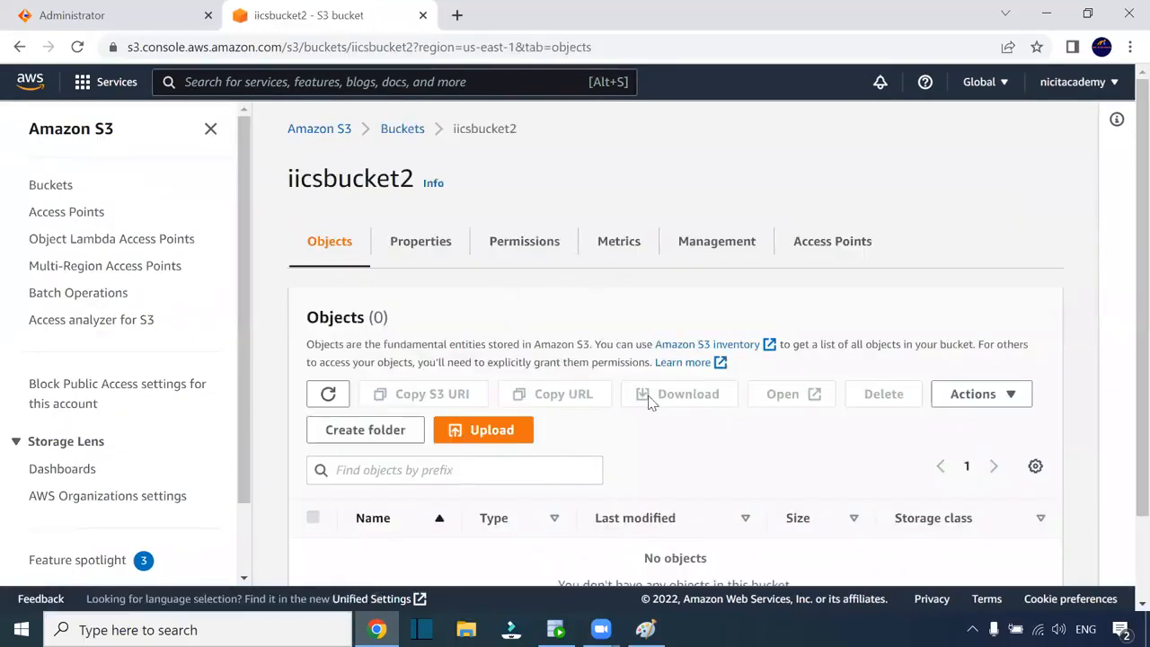
click(577, 34)
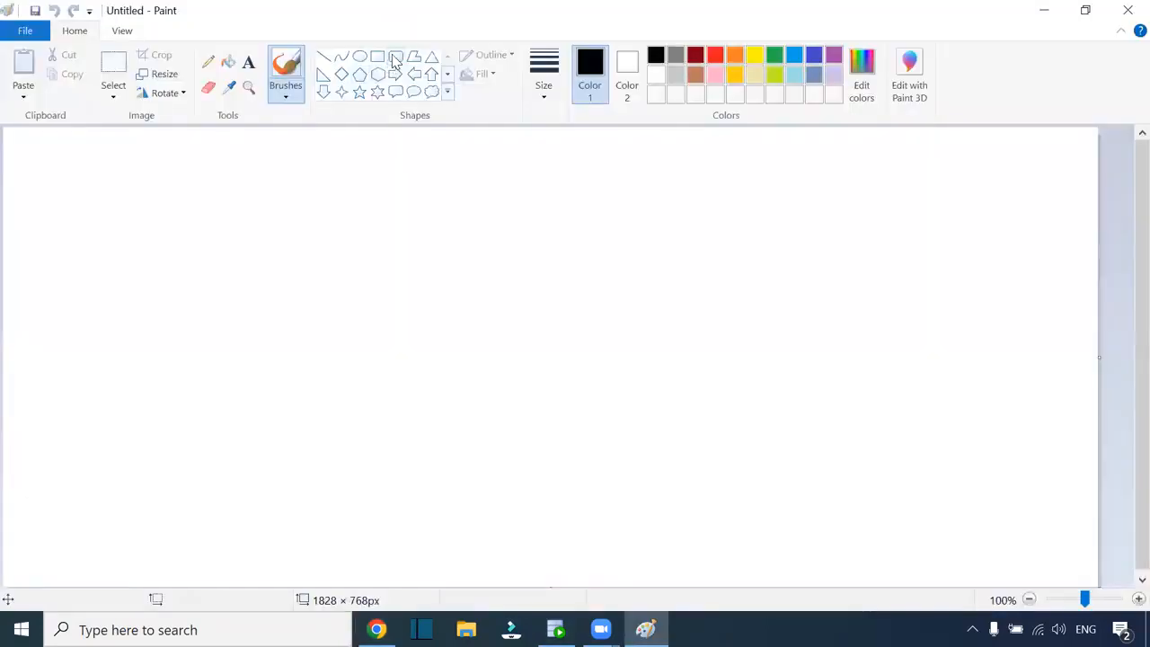
Draw a thick-outlined rounded box on the left and label it AWS beneath
click(395, 55)
drag(107, 241, 260, 420)
click(544, 76)
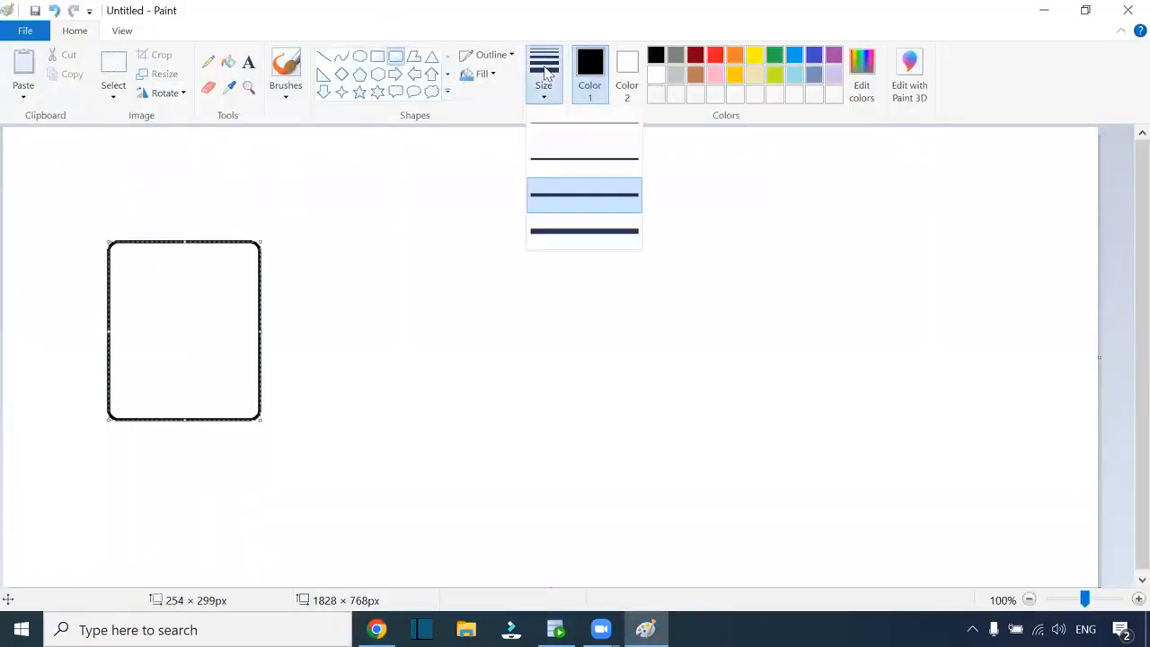
click(559, 171)
mouse_move(259, 417)
mouse_down()
mouse_move(238, 398)
mouse_move(251, 398)
mouse_up()
click(249, 61)
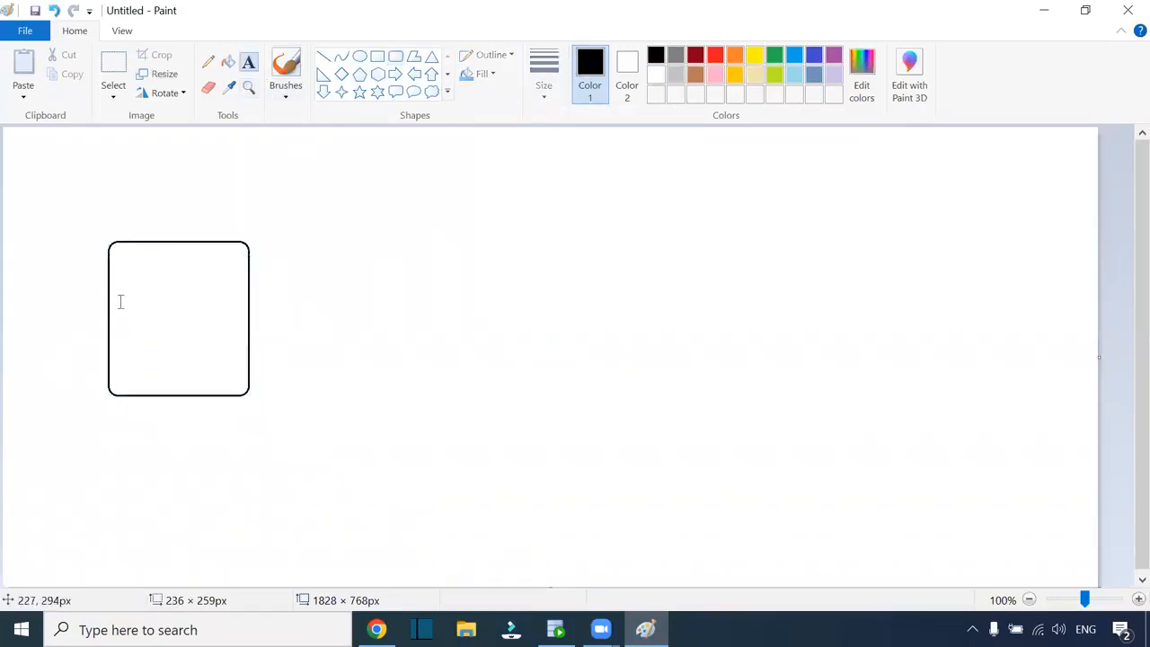
click(144, 408)
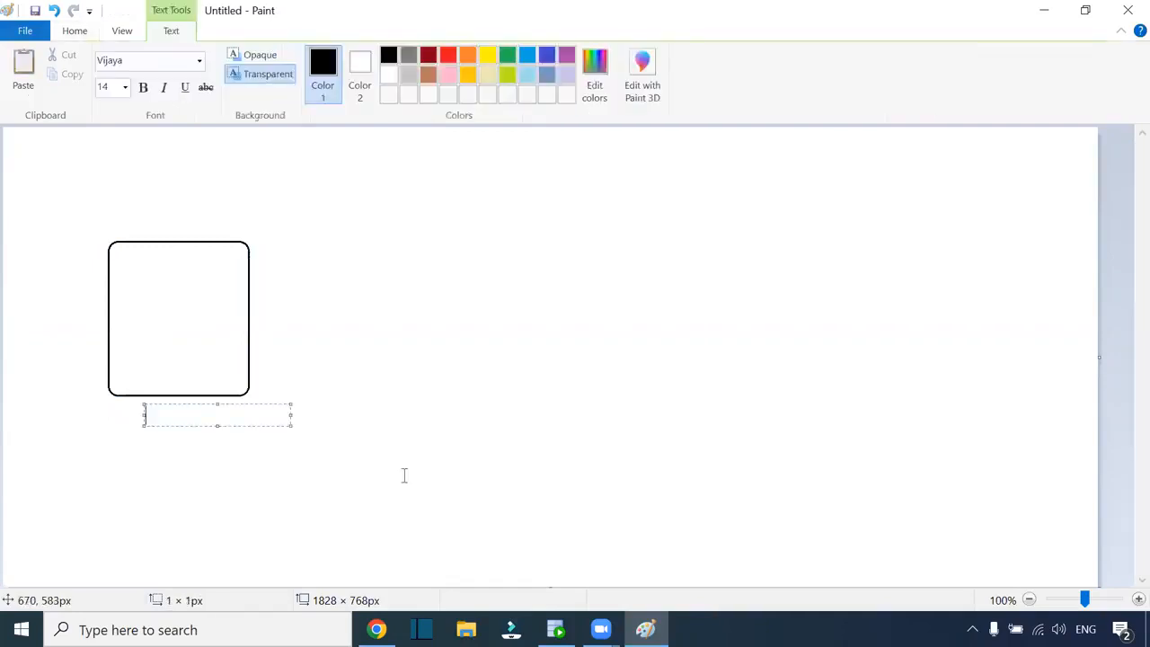
text(AWS-S3)
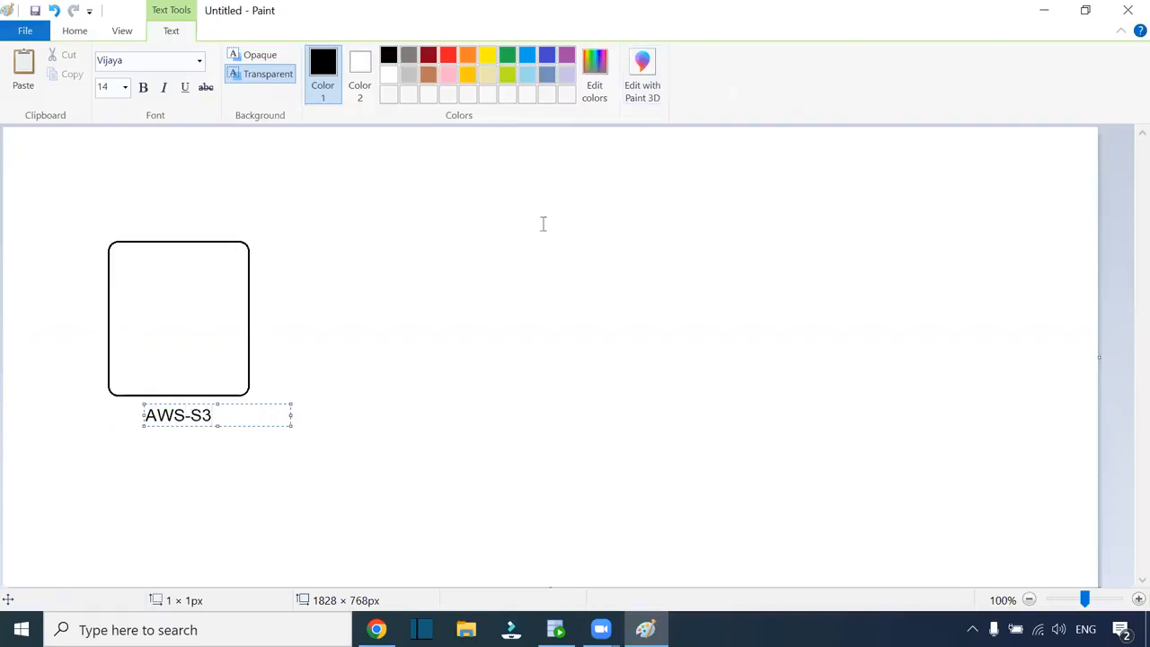
click(509, 338)
Draw a second rounded box on the right and adjust its size and position
drag(726, 222, 883, 402)
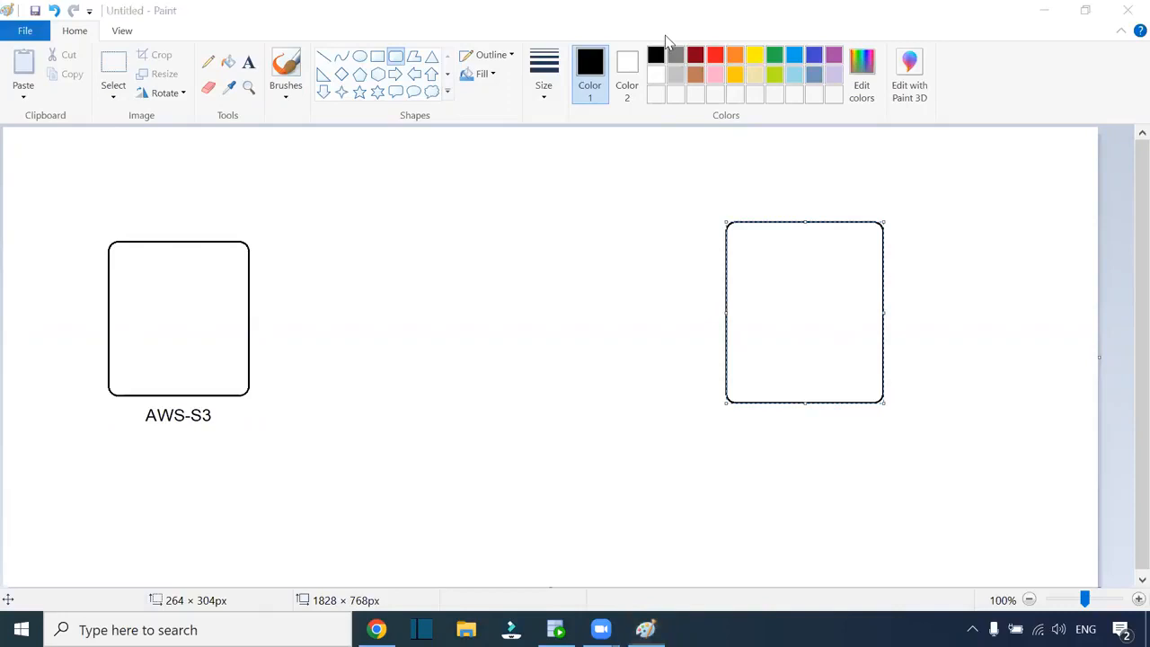
click(806, 326)
drag(883, 401, 878, 388)
drag(824, 334, 822, 343)
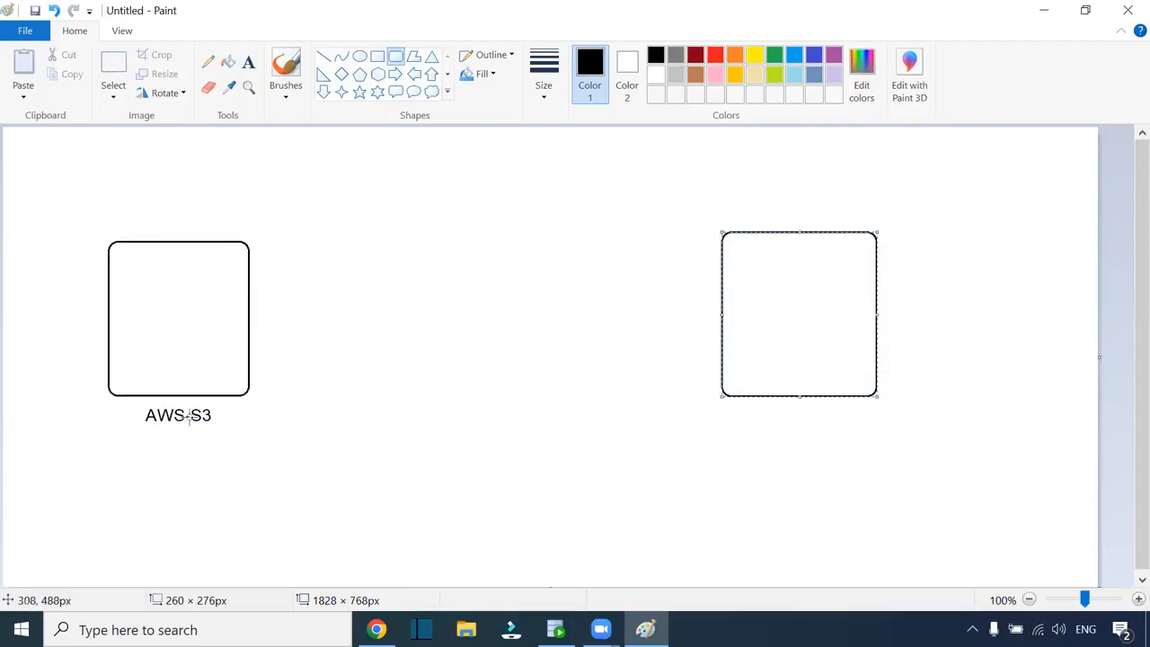
click(785, 439)
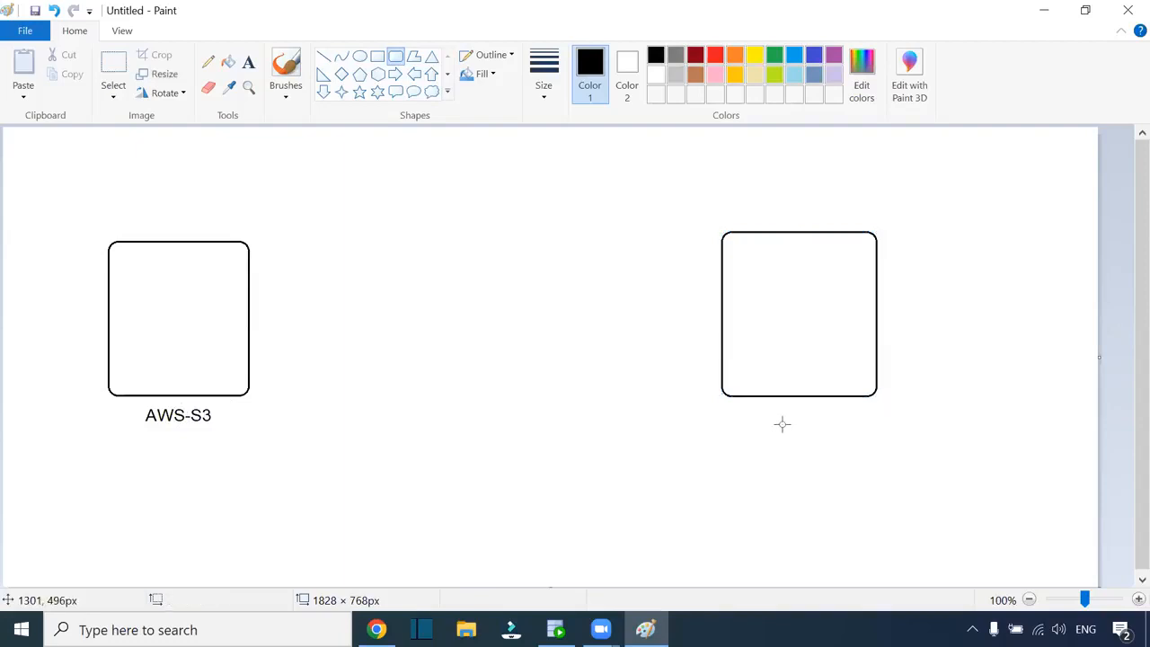
click(248, 61)
Label the right box 'Oracle - RDBMS' and center the label beneath it
click(764, 419)
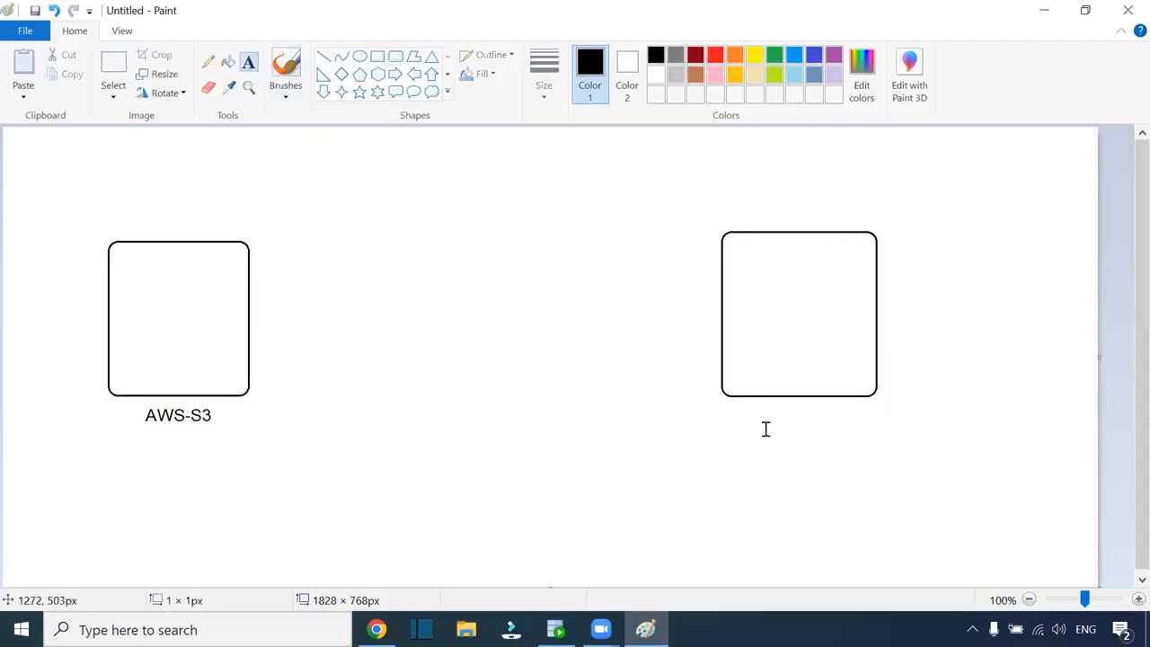
text(Oracle -)
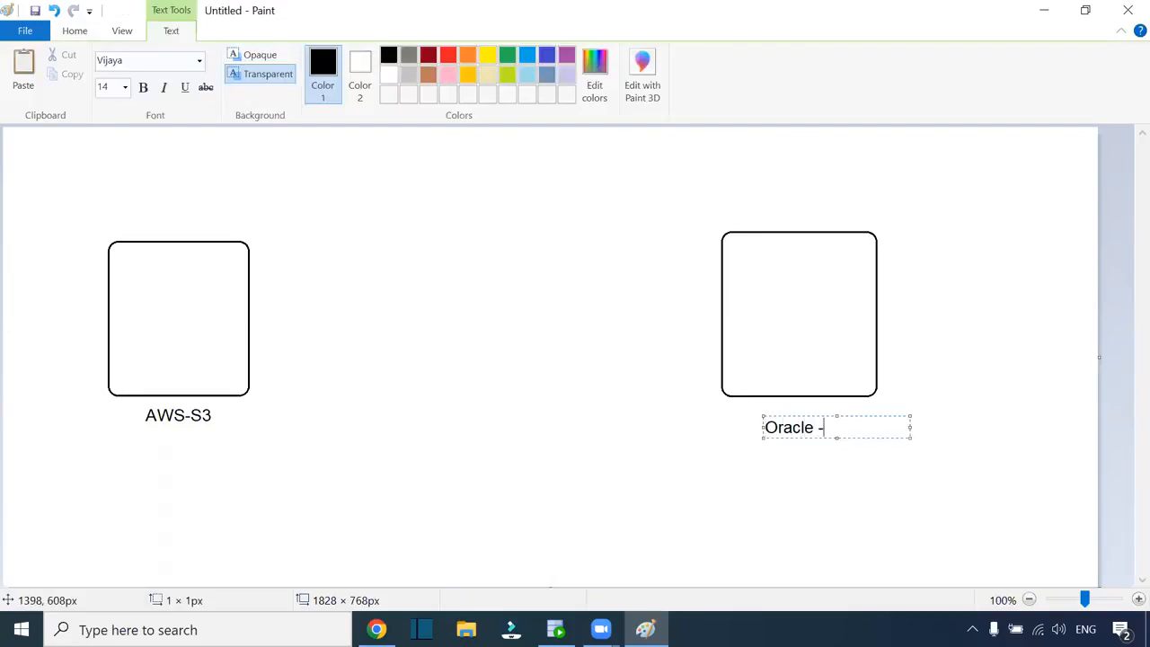
text( RDMBMS)
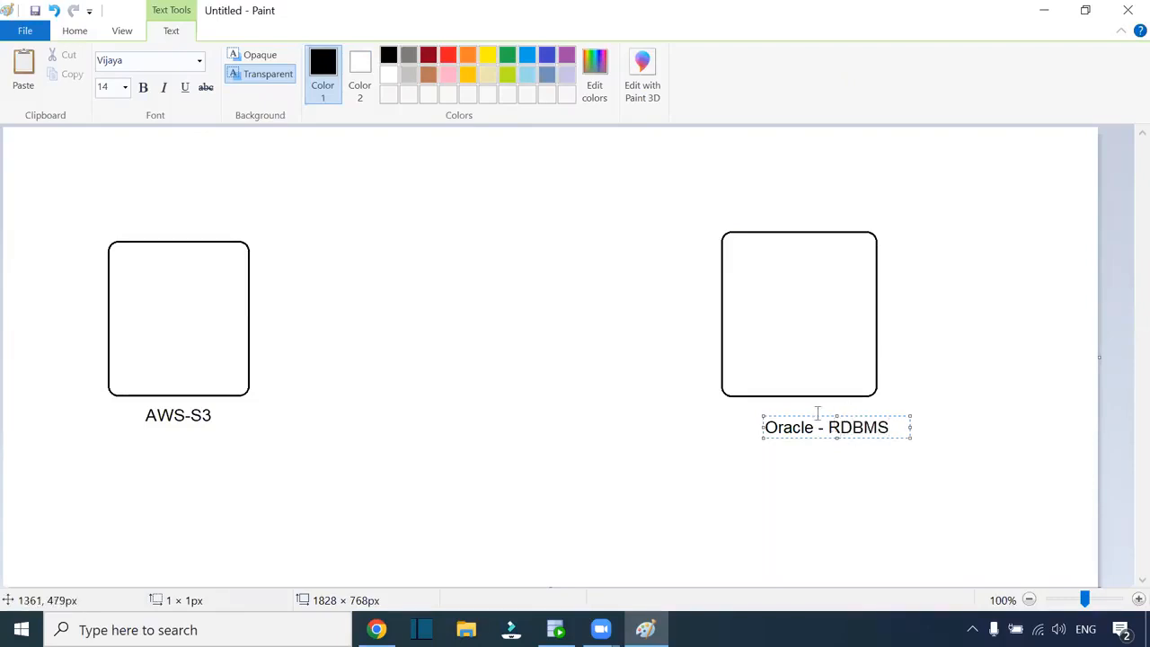
drag(817, 412, 791, 412)
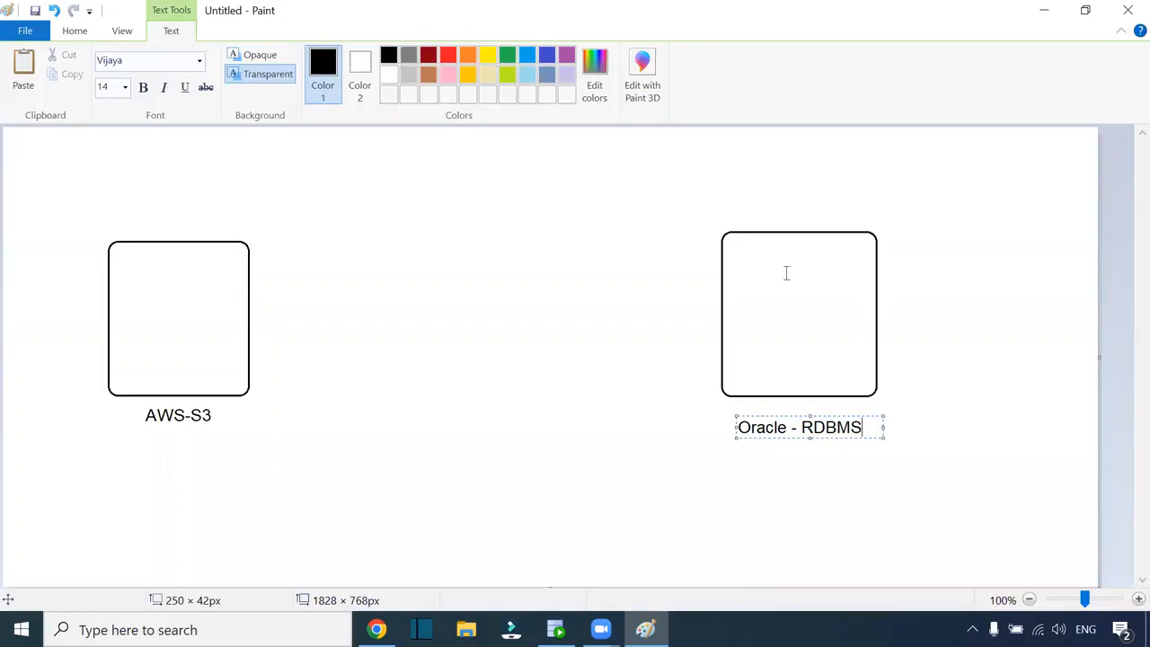
key(alt+Tab)
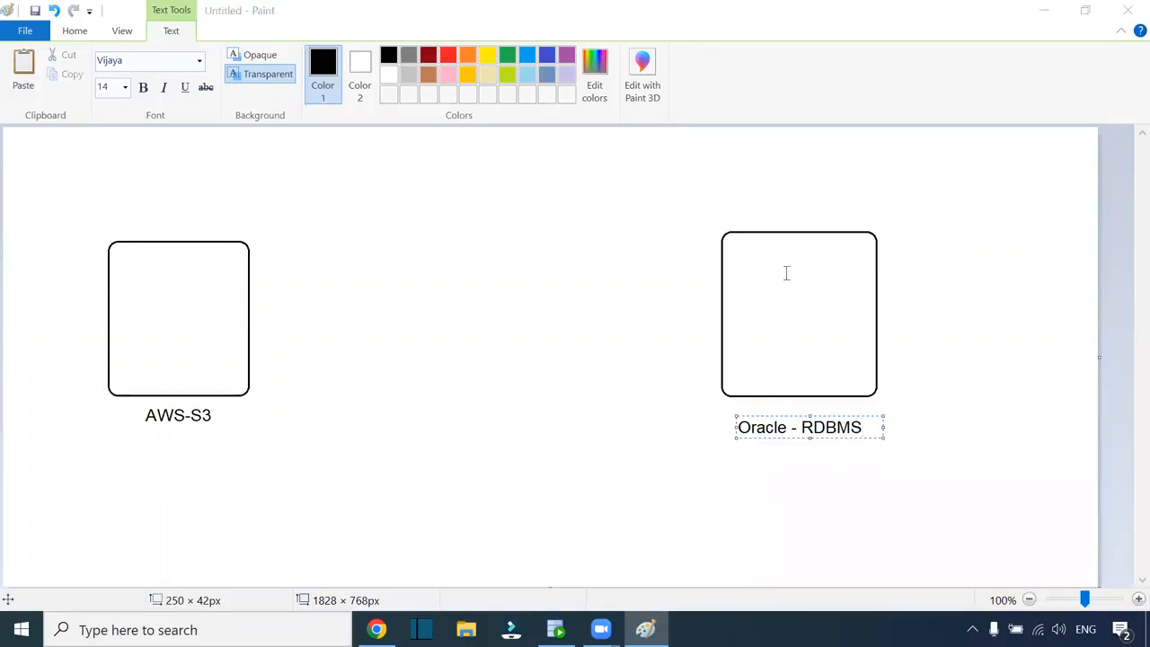
click(505, 321)
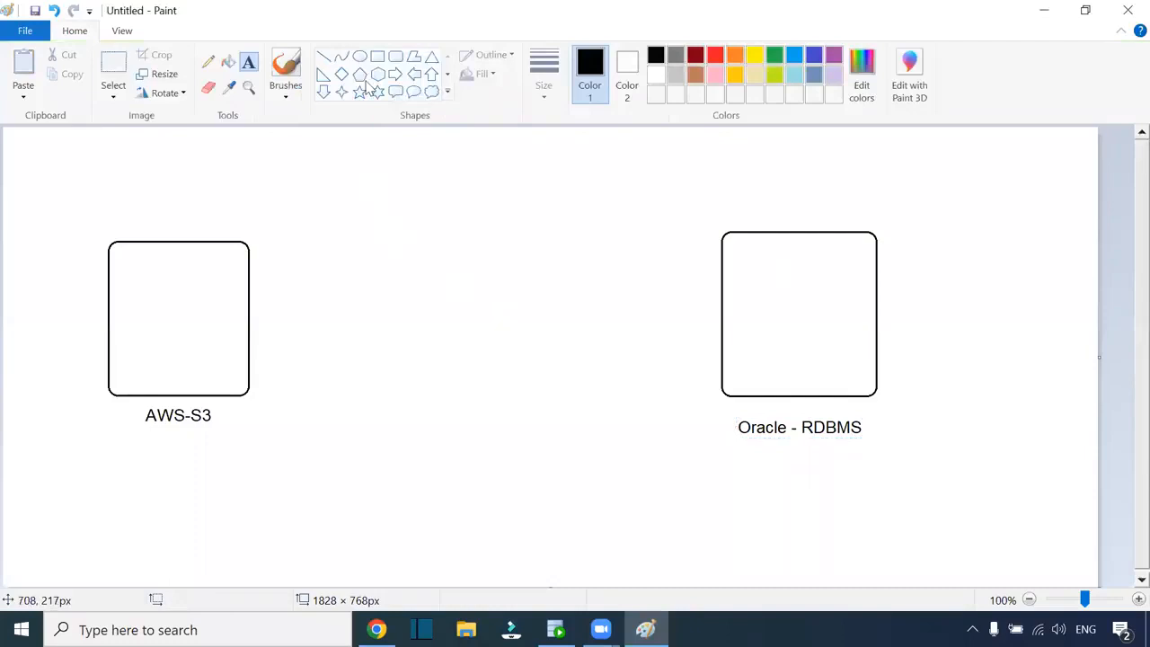
Add a blue rounded box in the middle and draw lines linking it to both boxes
click(395, 56)
drag(437, 261, 542, 361)
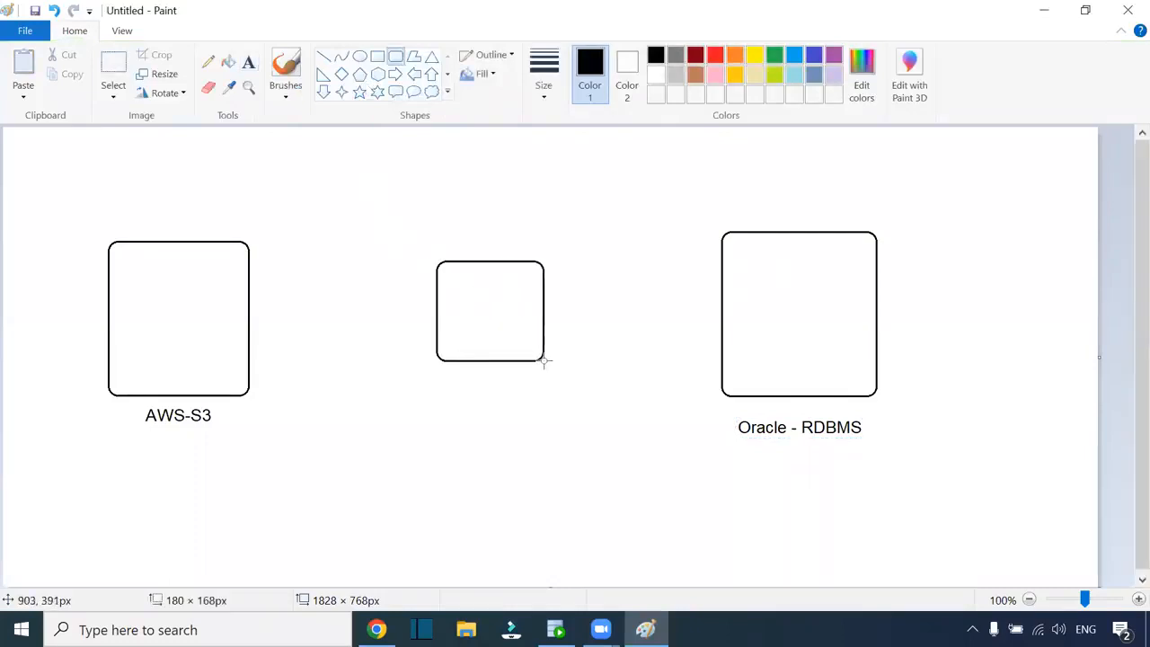
click(794, 56)
click(208, 61)
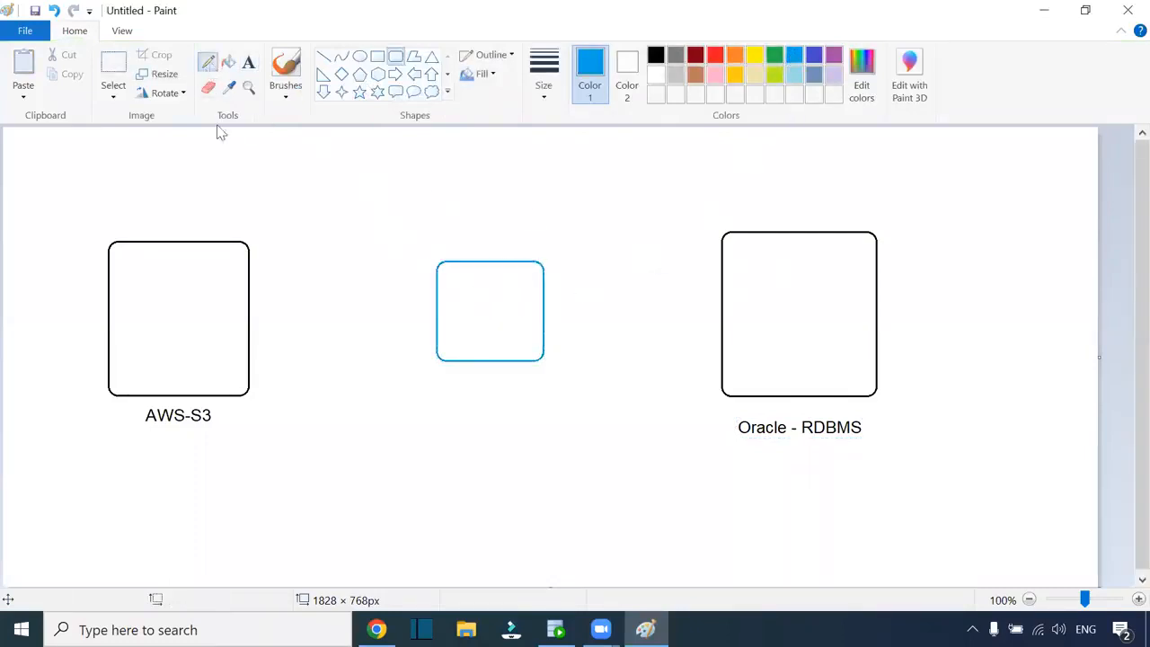
drag(250, 311, 435, 318)
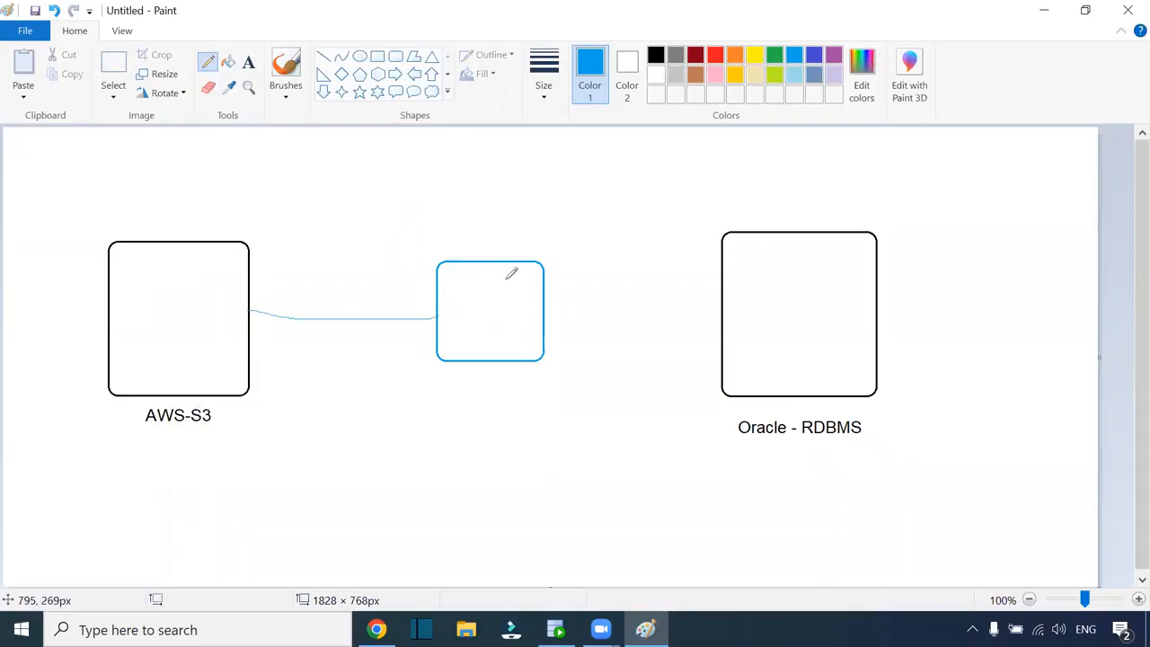
mouse_move(554, 309)
mouse_down()
mouse_move(726, 310)
mouse_move(697, 335)
mouse_up()
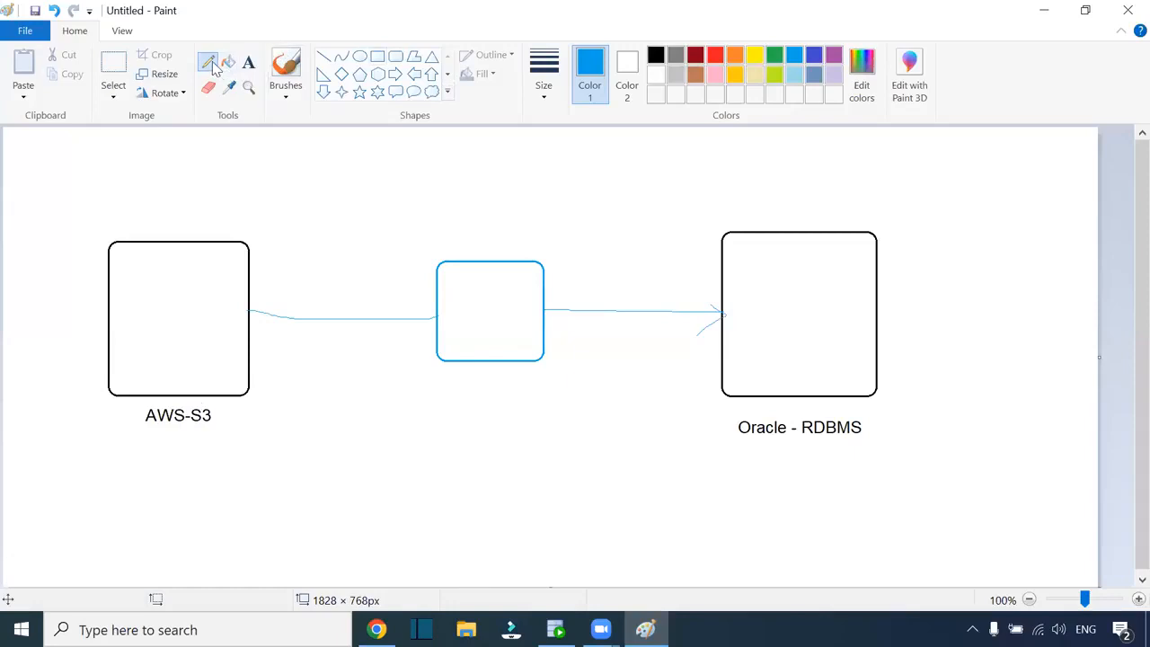
Replace the Oracle-side arrowhead with arrows at AWS-S3 and a long leftward arrow below
key(ctrl+z)
mouse_move(263, 293)
mouse_down()
mouse_move(251, 311)
mouse_move(266, 329)
mouse_up()
mouse_move(112, 303)
mouse_down()
mouse_move(75, 227)
mouse_move(70, 235)
mouse_move(86, 231)
mouse_up()
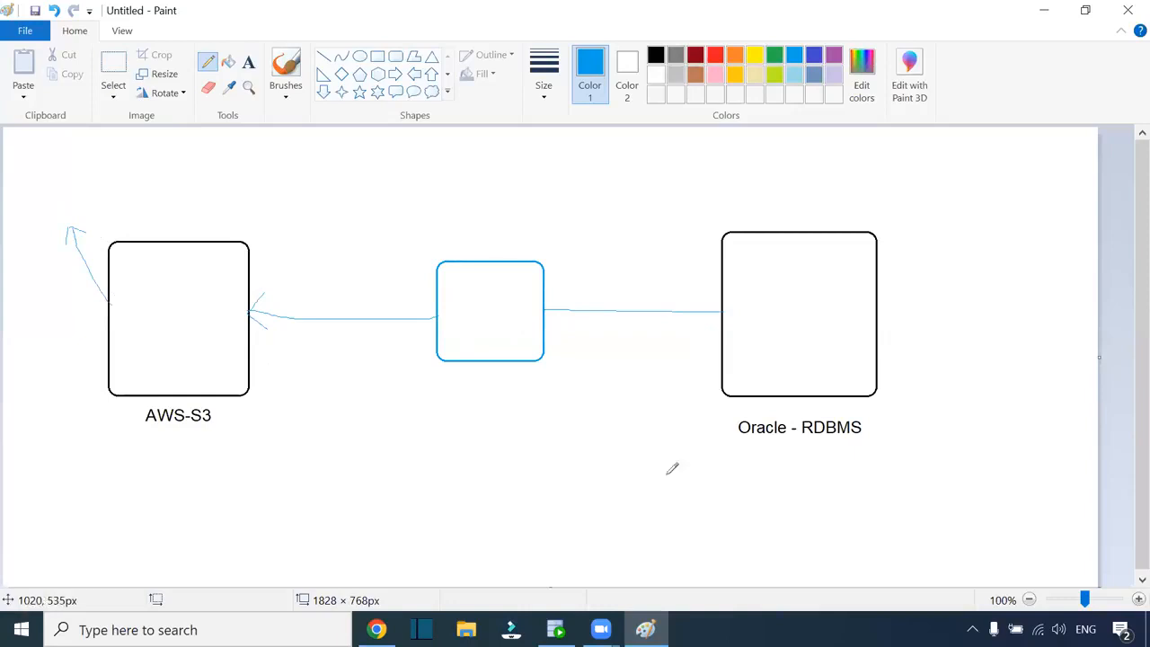
mouse_move(791, 504)
mouse_down()
mouse_move(429, 494)
mouse_move(399, 476)
mouse_move(381, 487)
mouse_move(394, 527)
mouse_up()
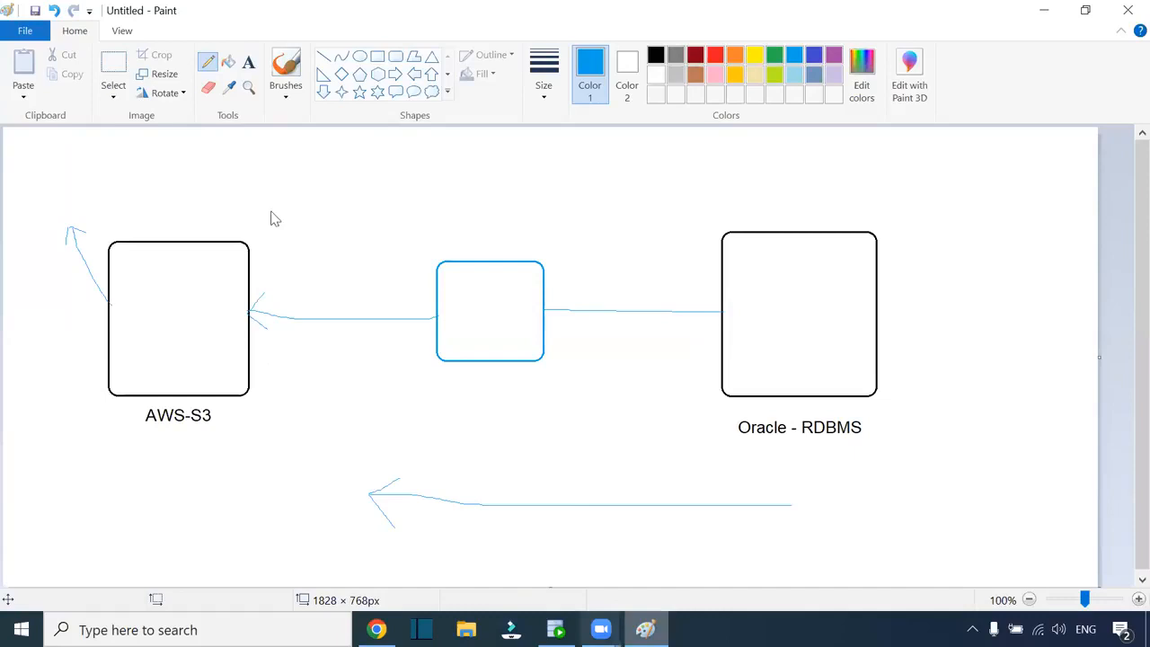
key(alt+Tab)
Run 'select * from employees;' in the HR worksheet
click(325, 91)
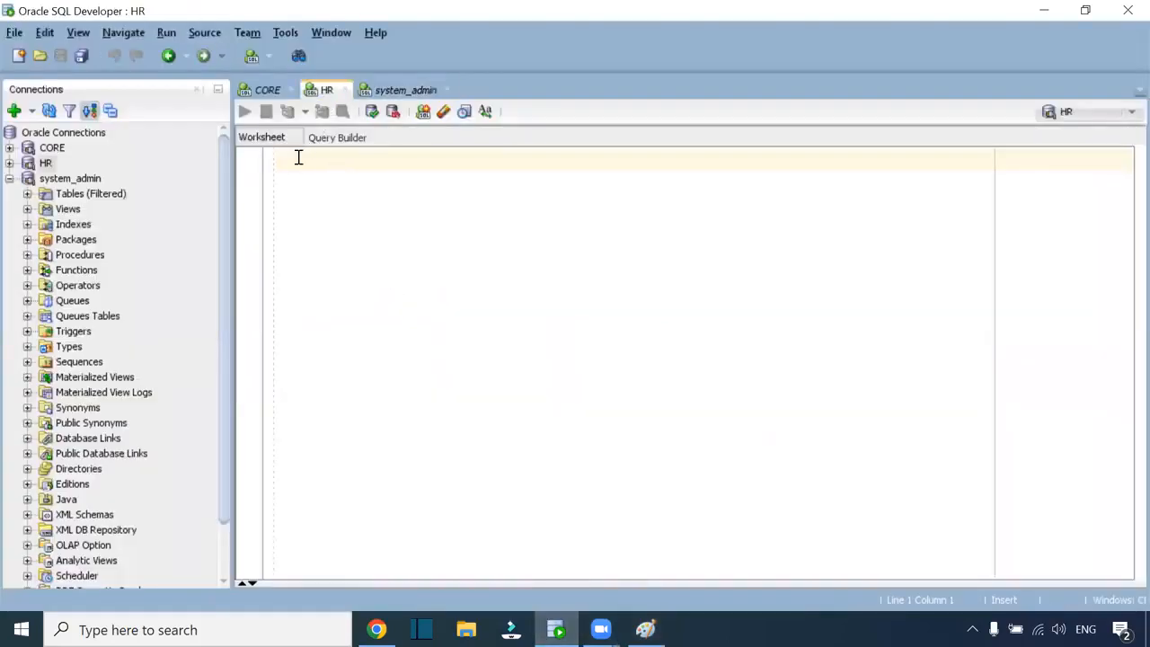
text(select )
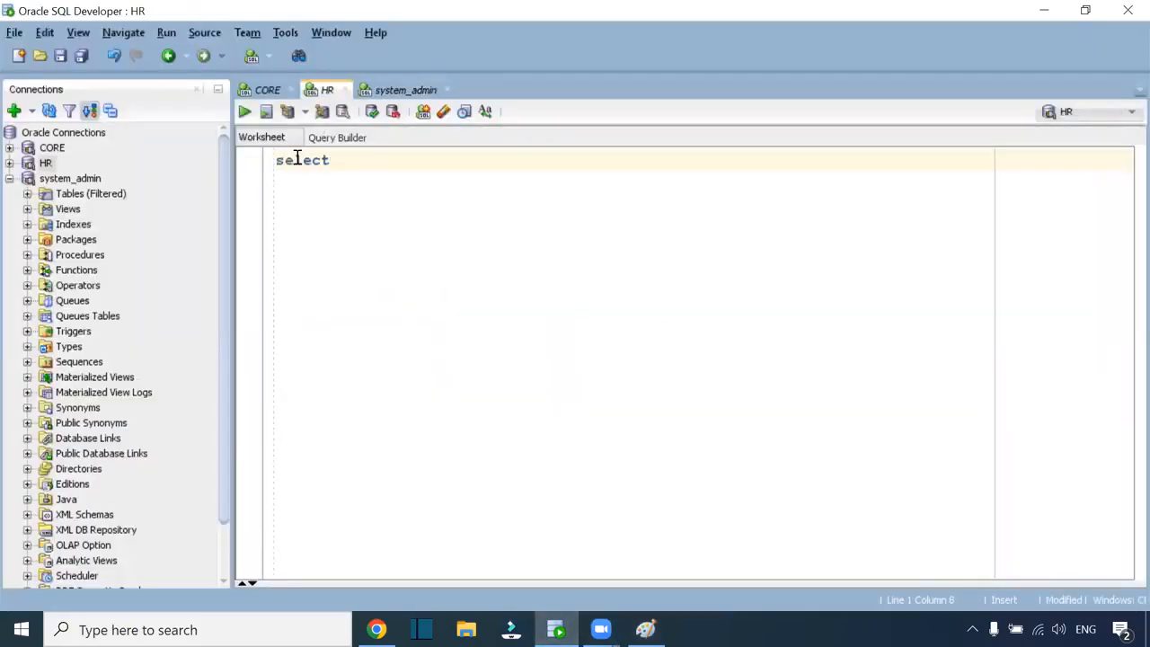
text(* from employees)
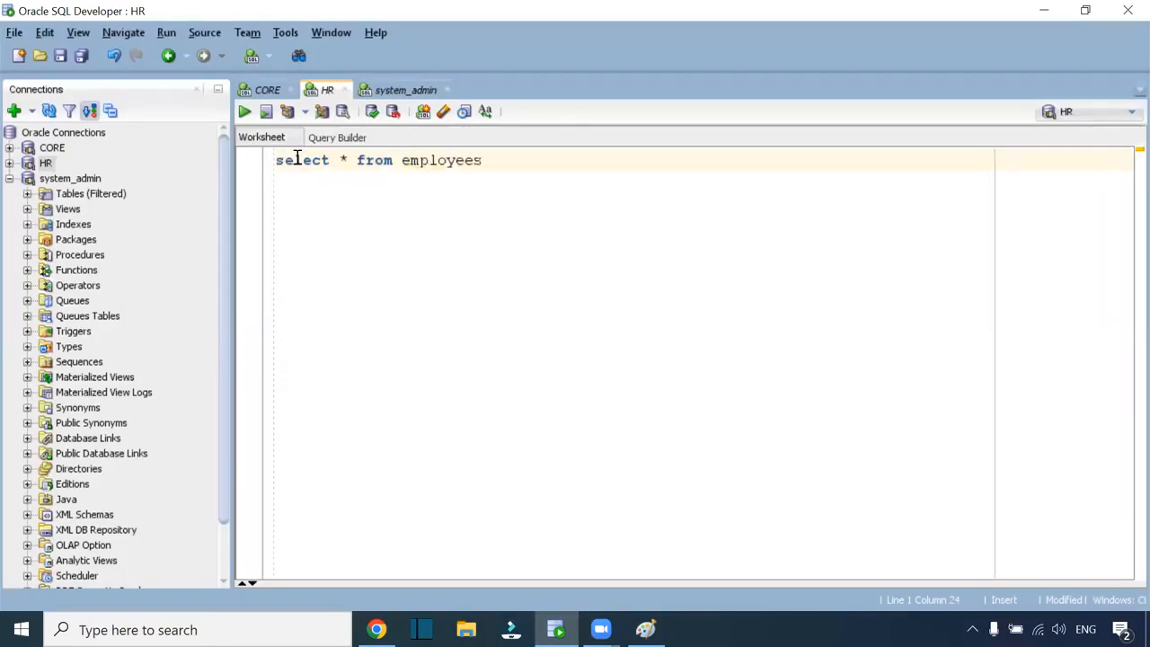
text(;)
key(ctrl+Return)
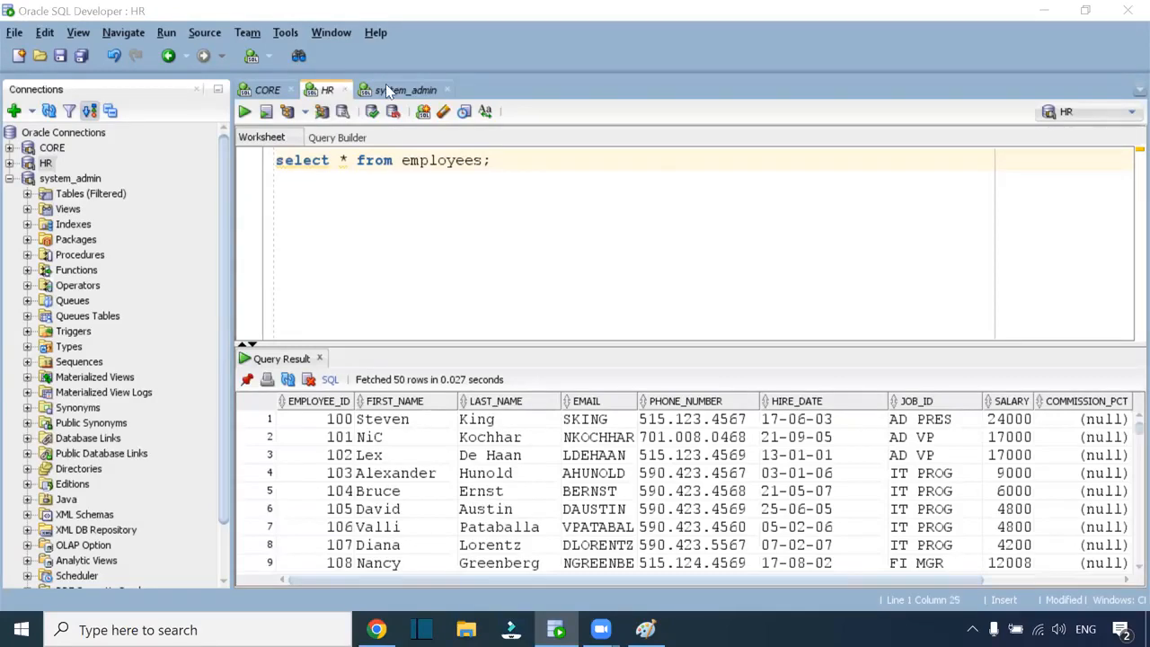
Review the employees results, then return to bucket iicsbucket2 showing 0 objects
click(508, 161)
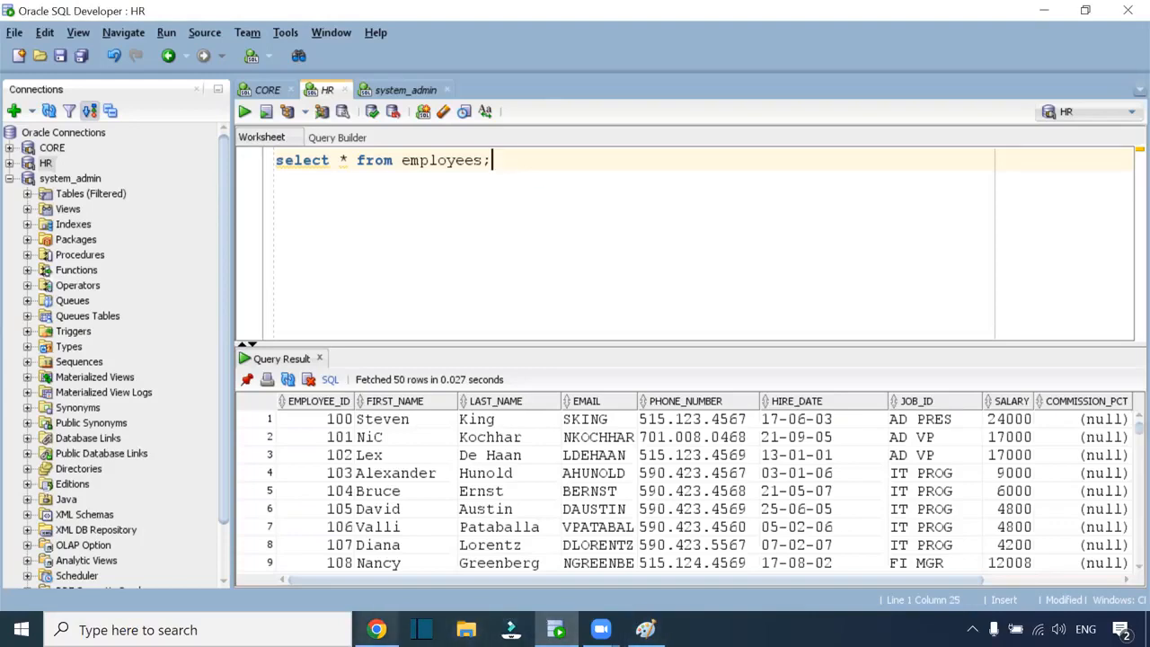
mouse_move(376, 629)
click(394, 510)
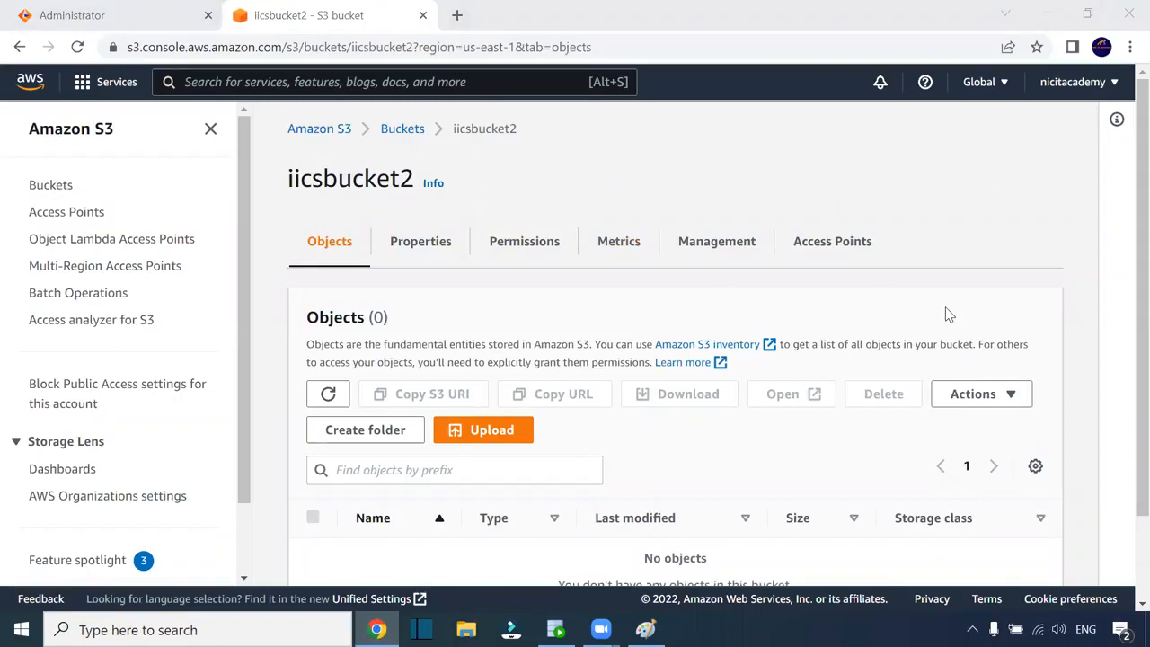
Highlight the first seven employee rows in SQL Developer's Query Result, then return to the Paint diagram
scroll(524, 462, down, 2)
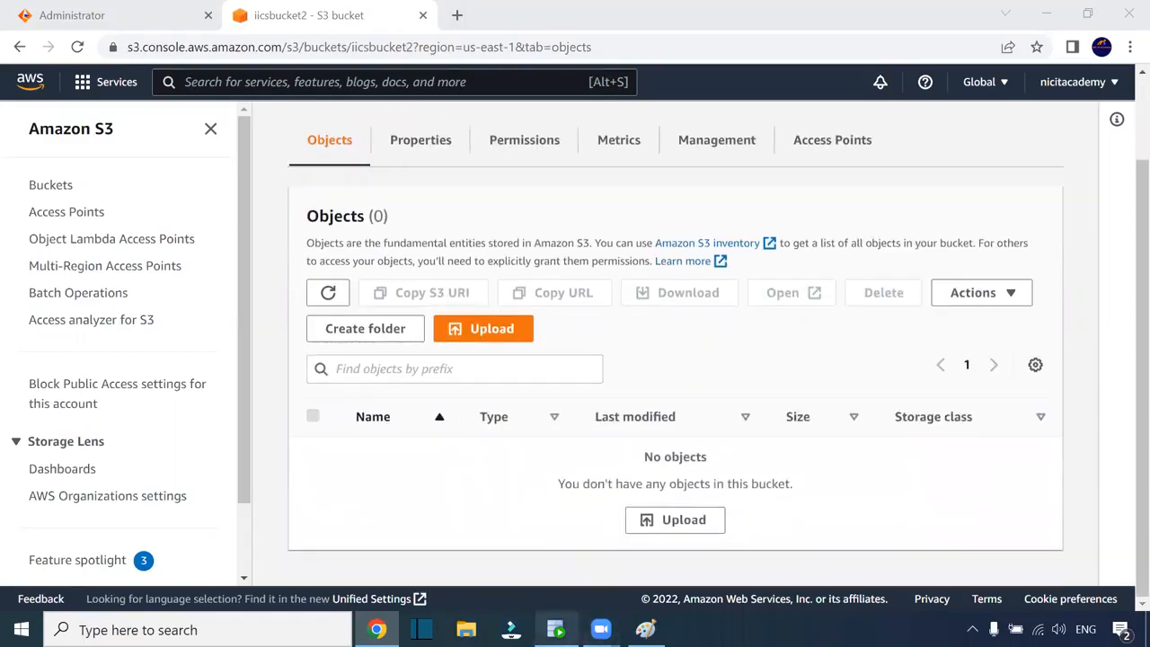
click(546, 627)
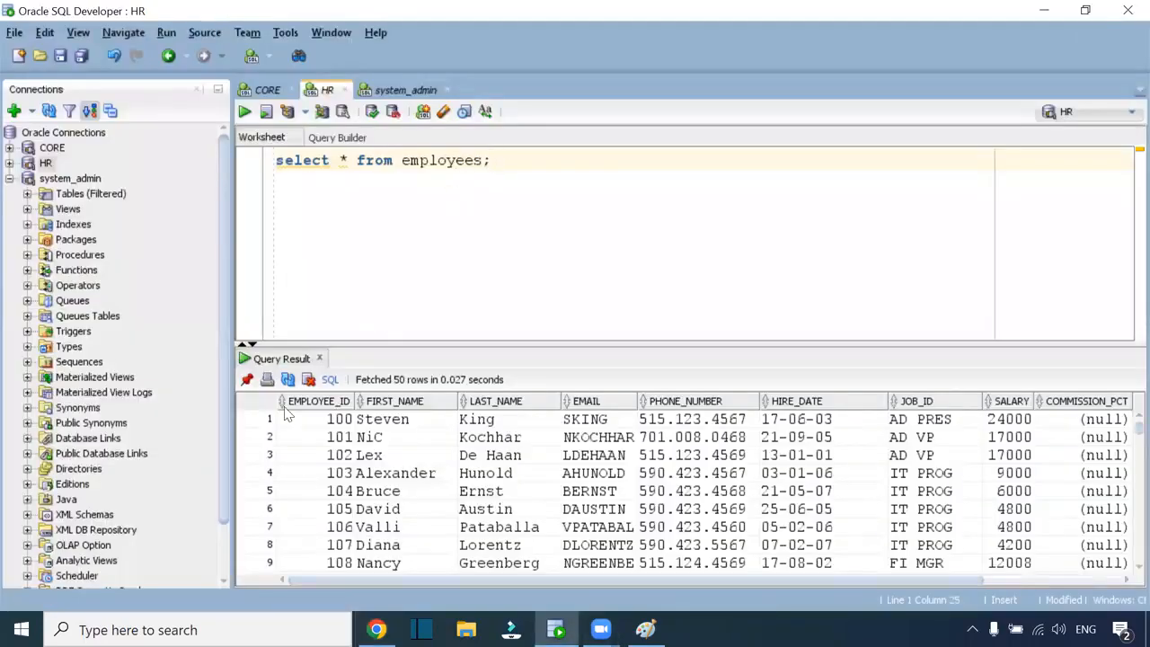
drag(332, 419, 934, 527)
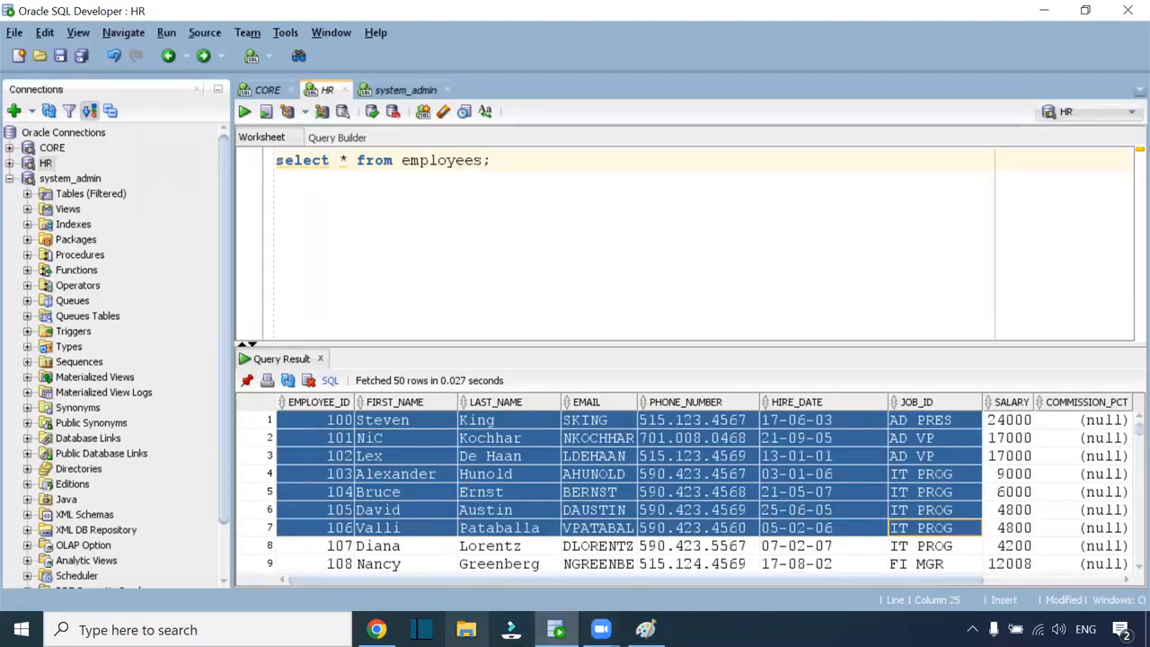
click(499, 500)
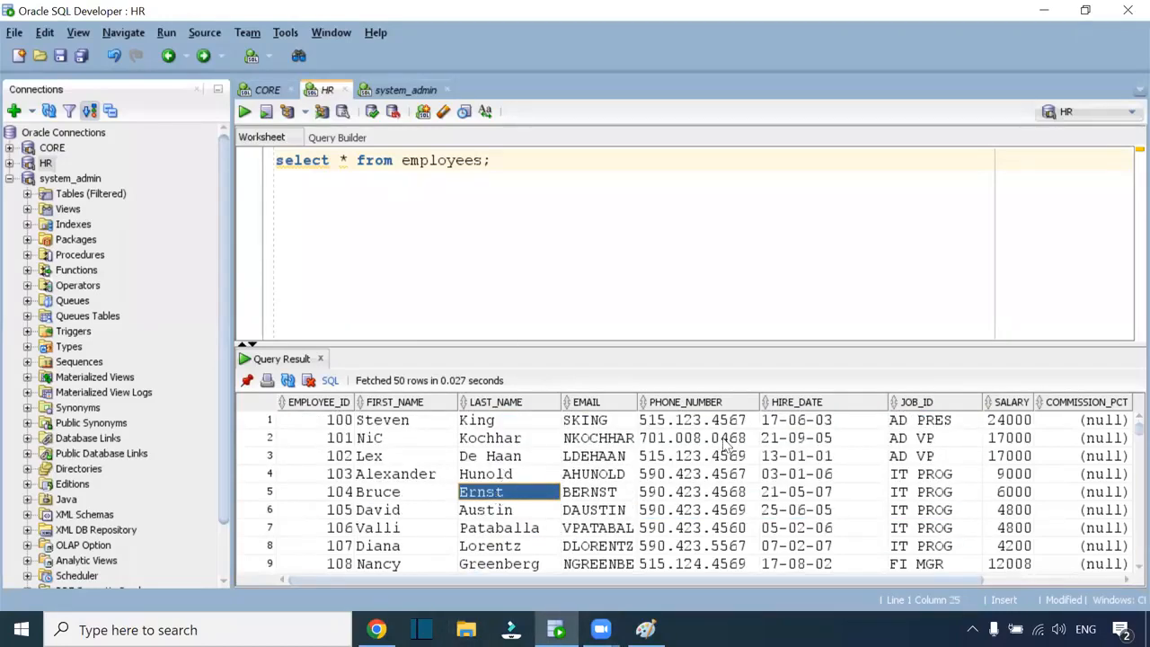
key(alt+Tab)
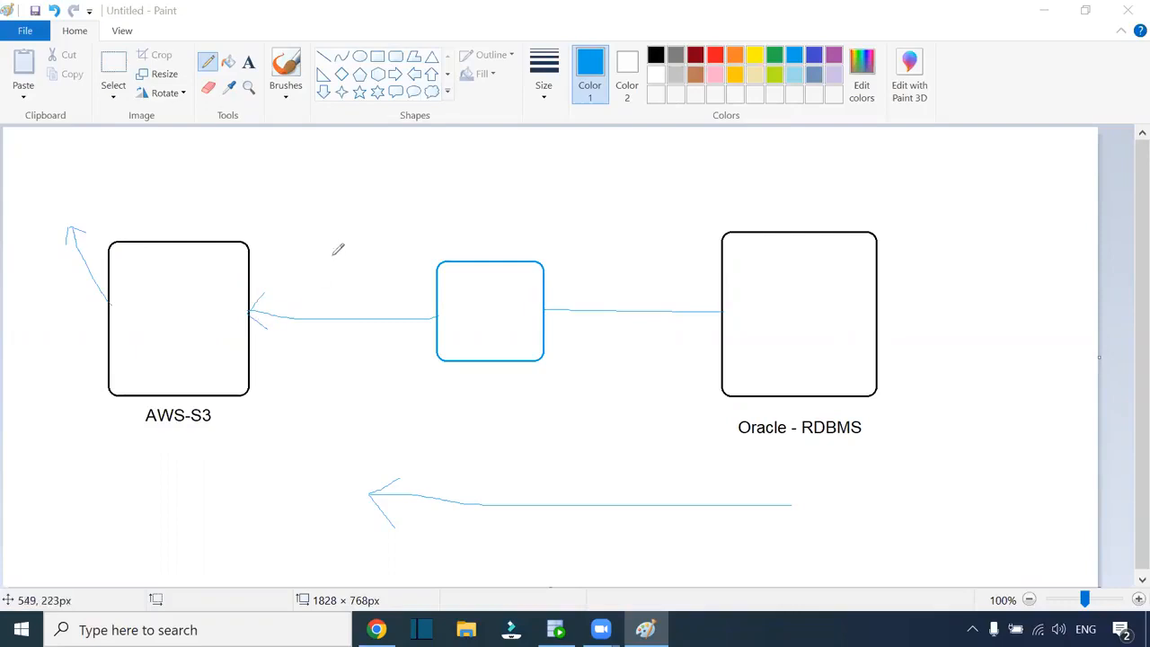
Go from the Administrator page into Data Integration and browse to Weekday_7_AM > One
click(377, 629)
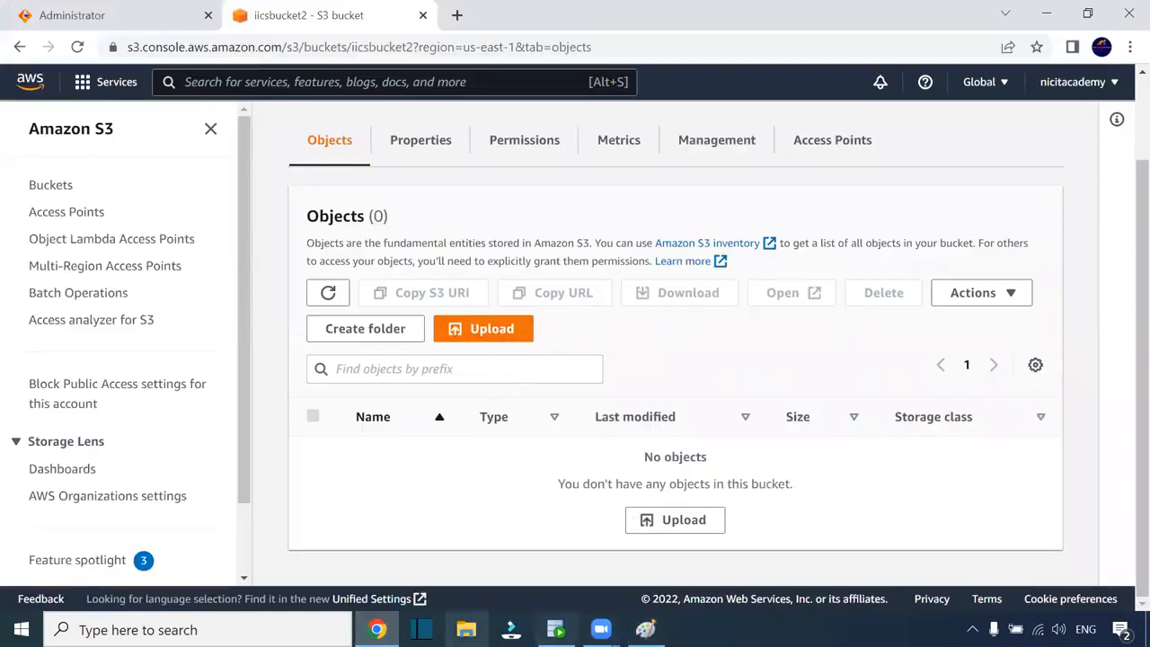
click(126, 24)
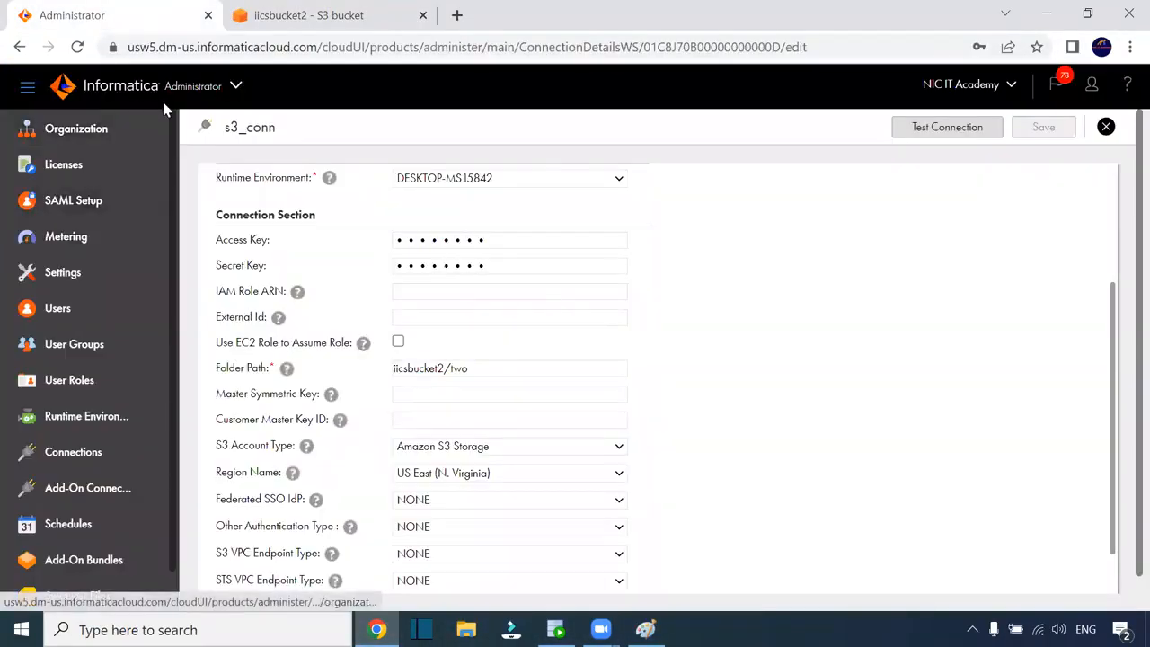
click(198, 84)
click(337, 273)
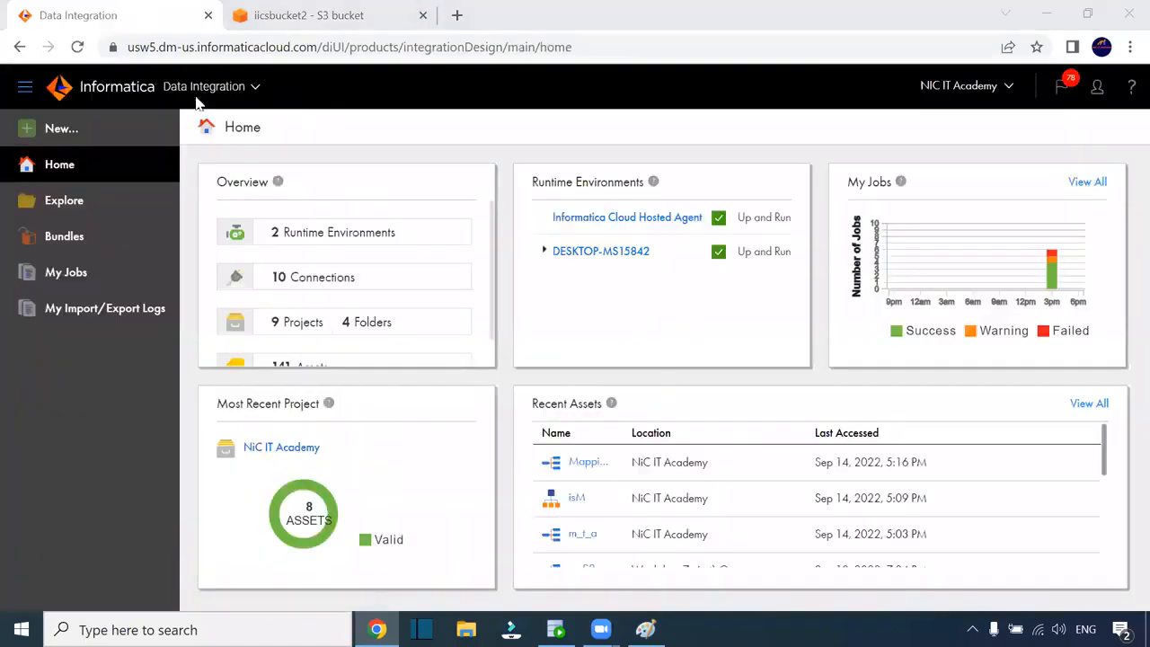
click(86, 208)
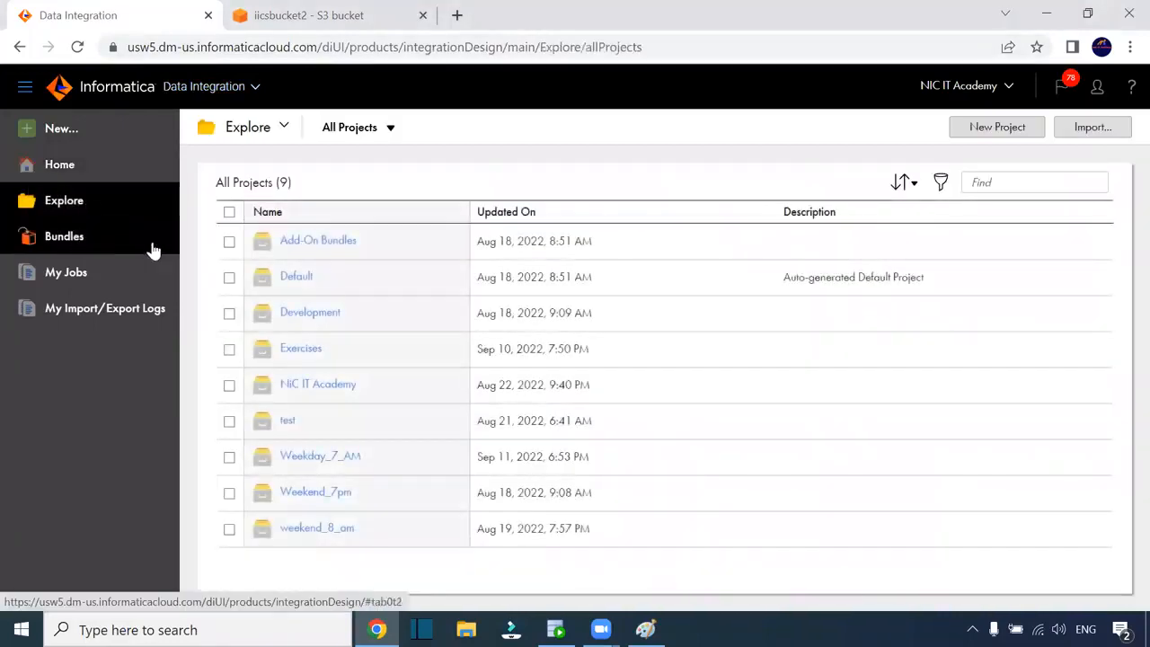
click(333, 459)
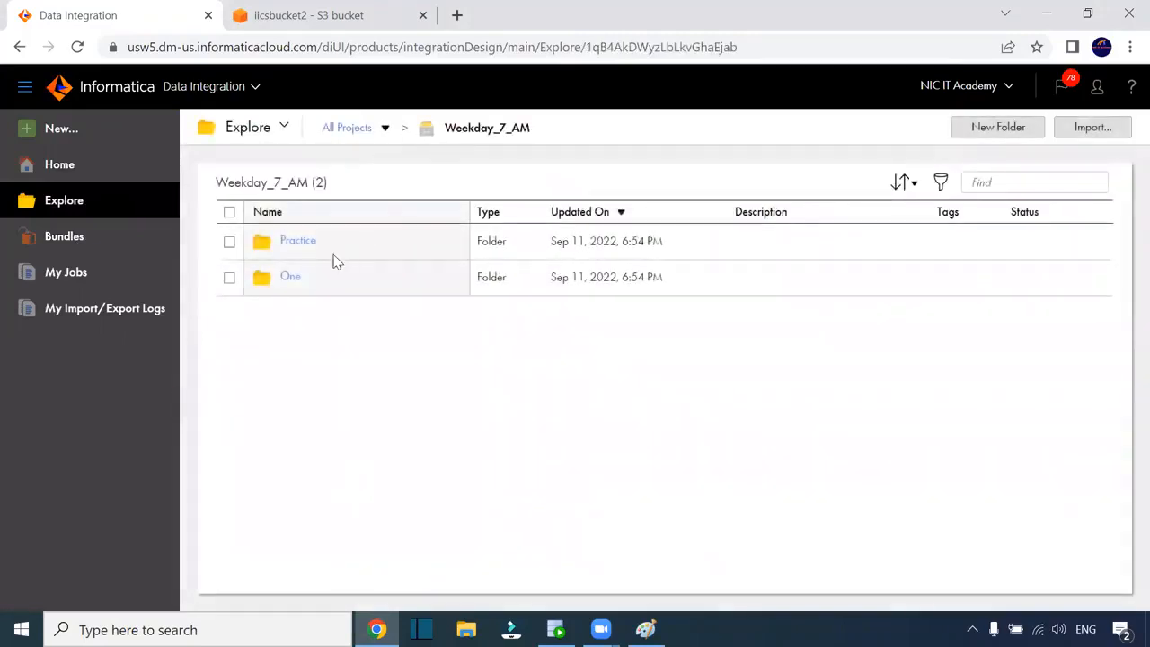
click(292, 277)
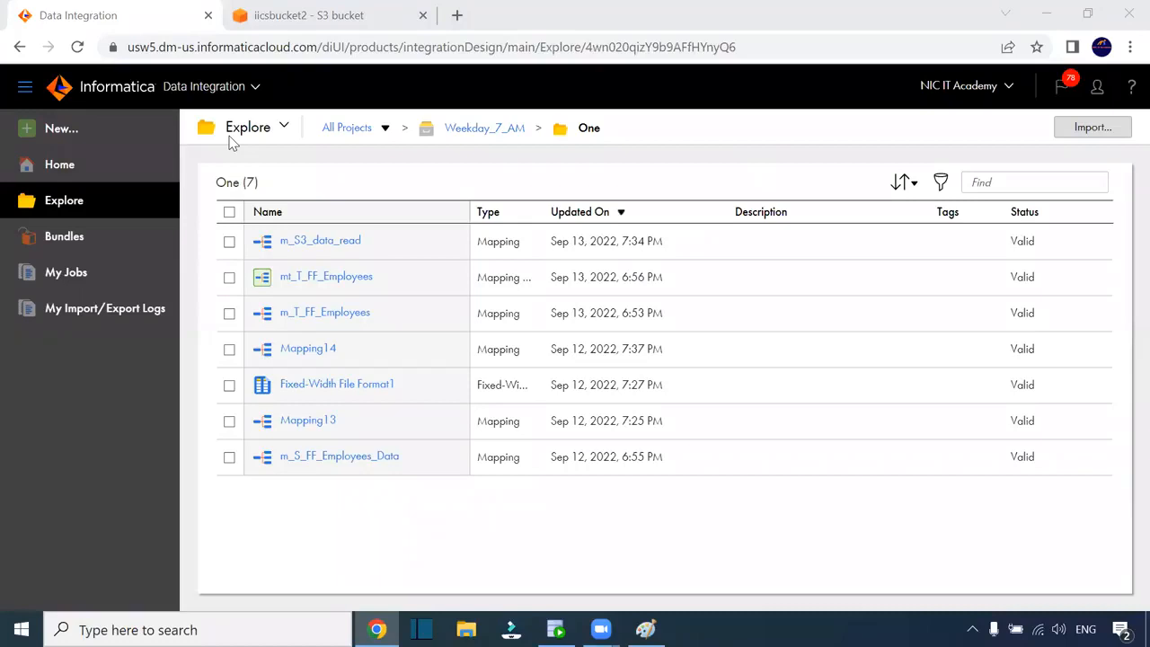
Create a blank mapping and rename it m_Employees_data_Orac_2_S3
click(70, 134)
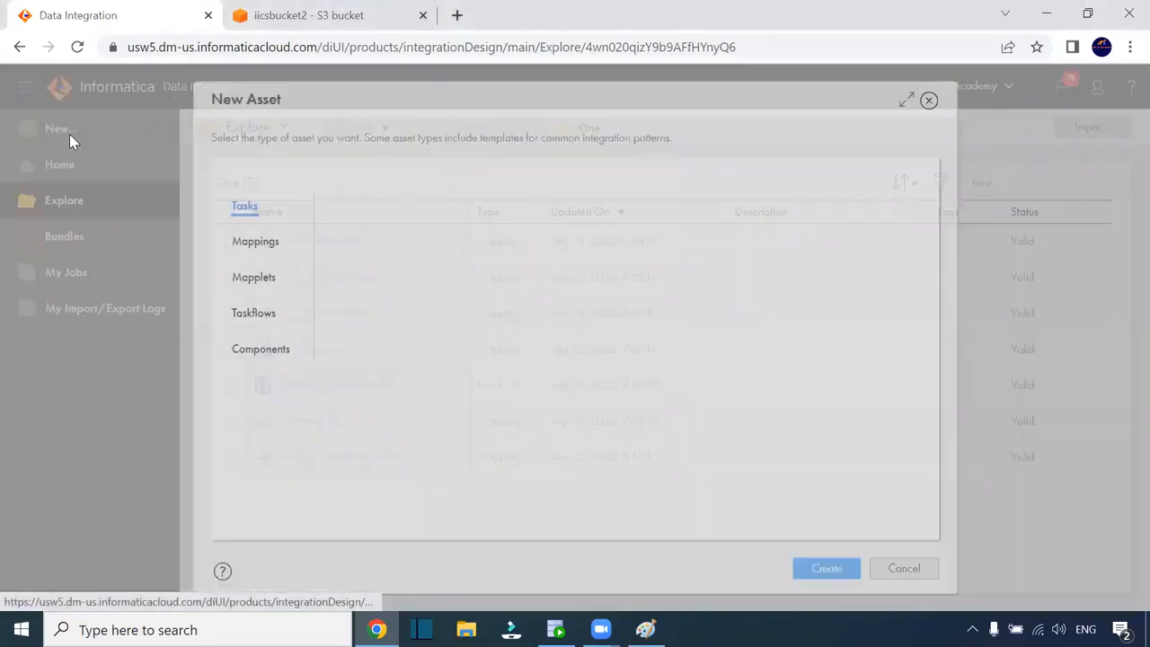
click(253, 240)
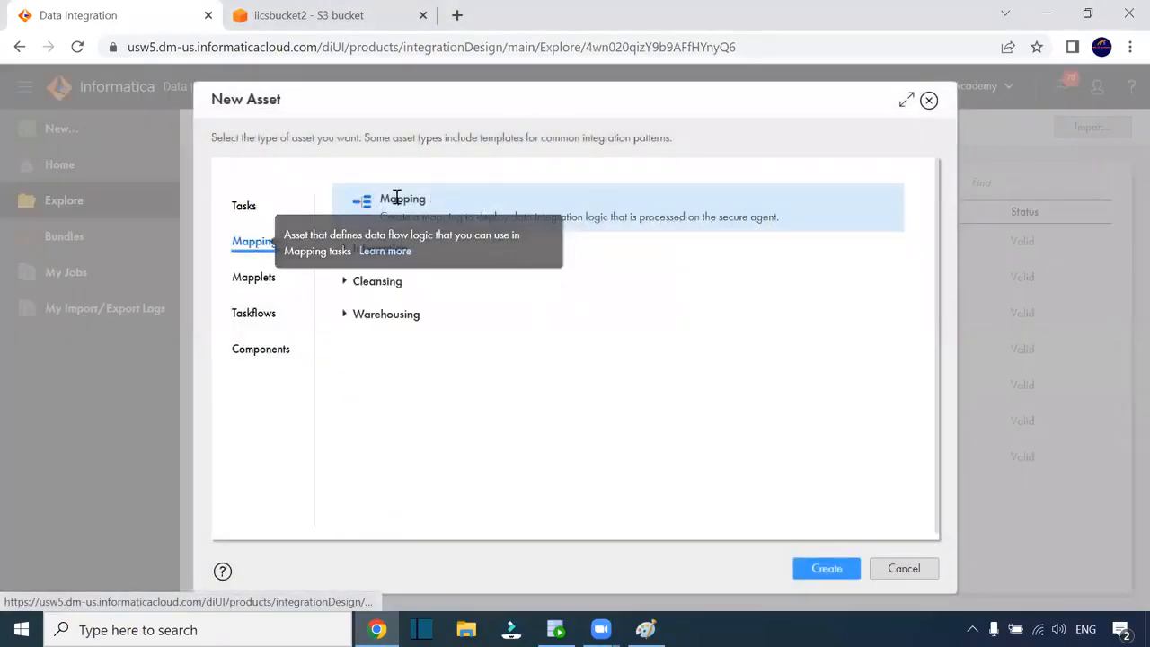
click(825, 571)
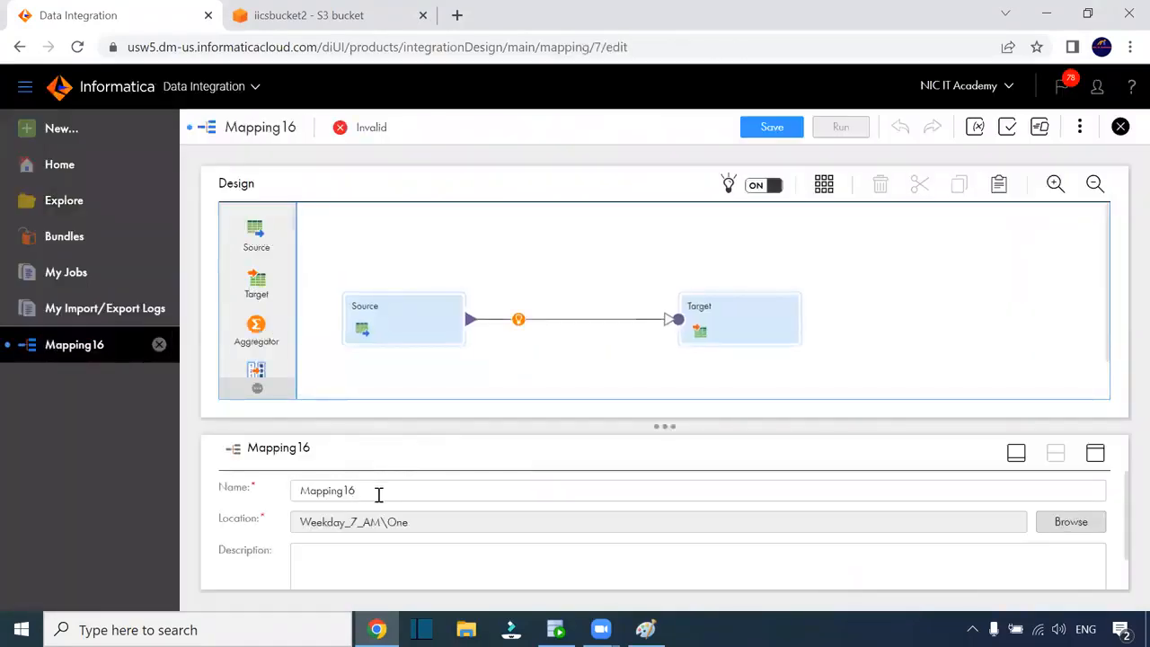
drag(378, 493, 286, 495)
text(m)
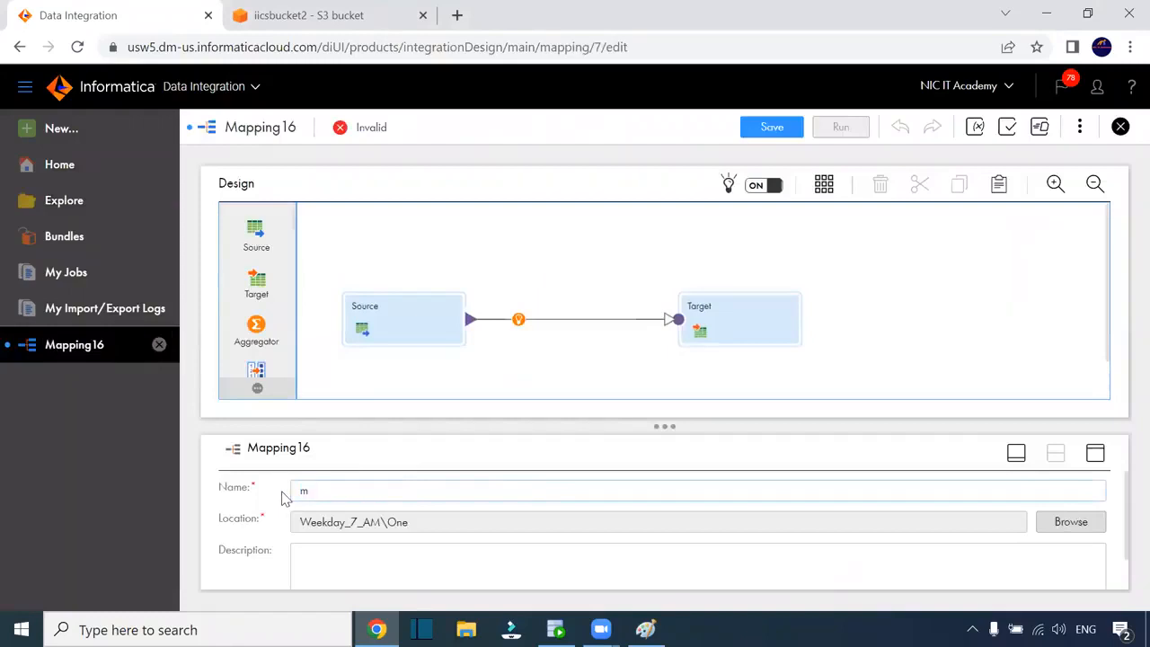
text(_Employees_data_)
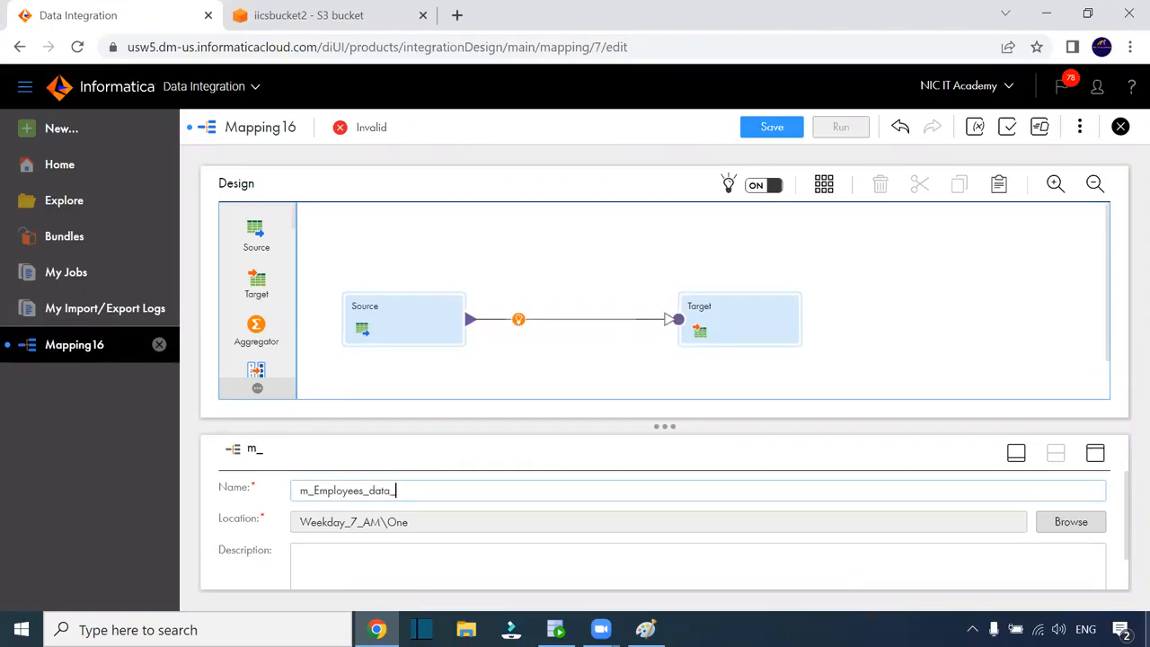
text(Orac)
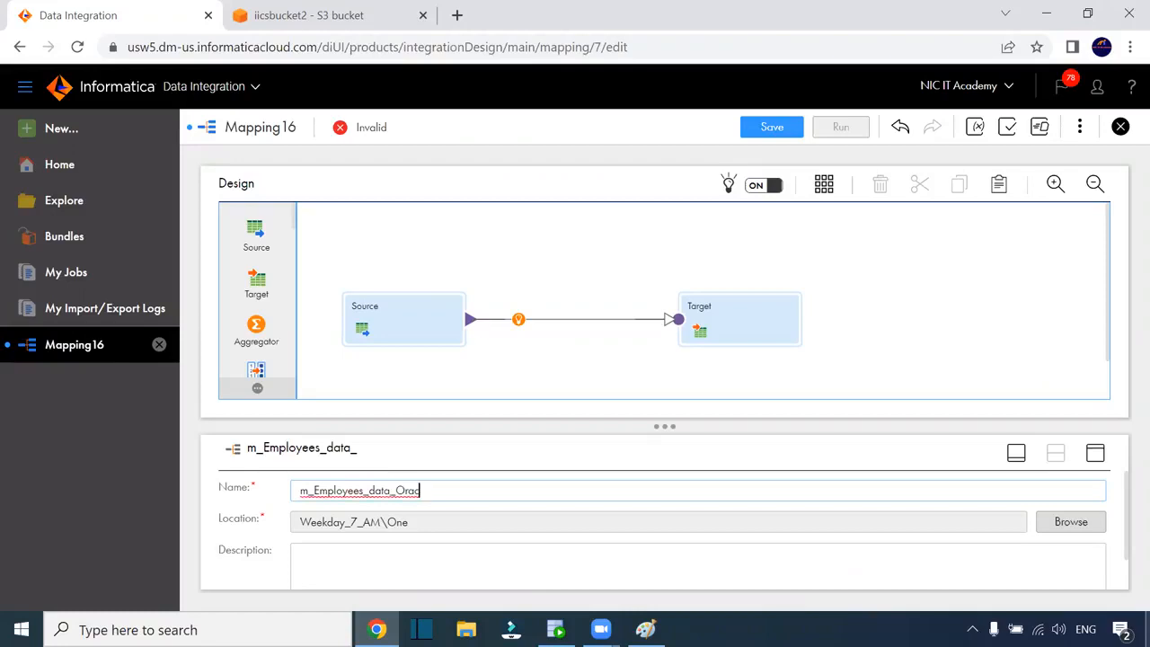
text(_2_S3)
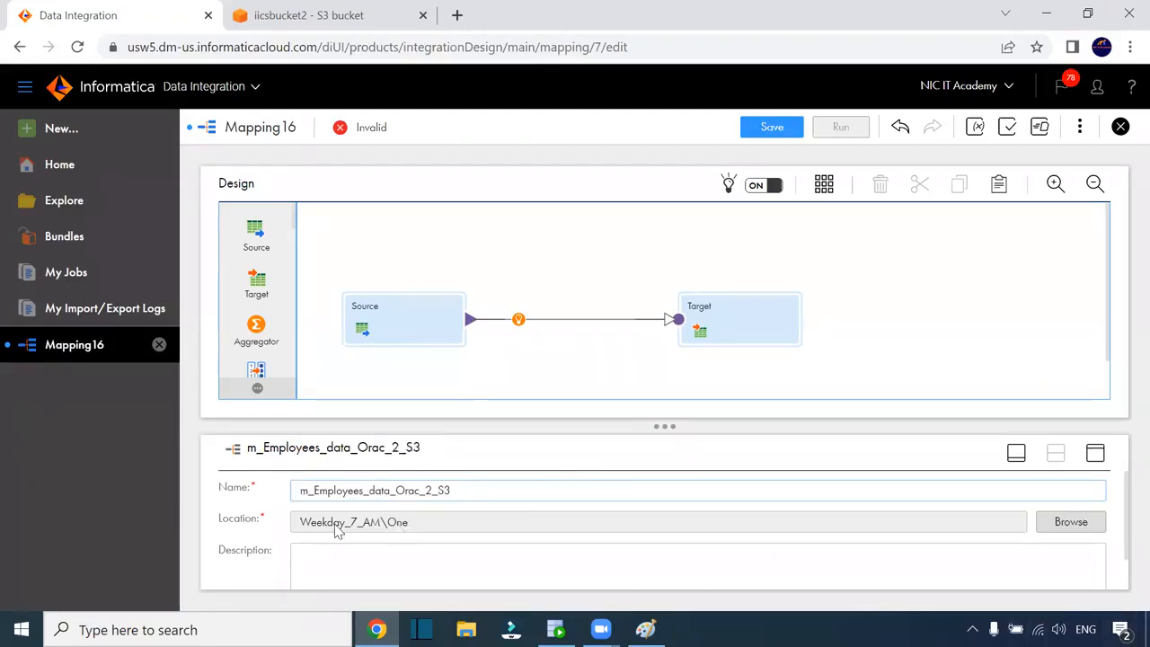
click(377, 309)
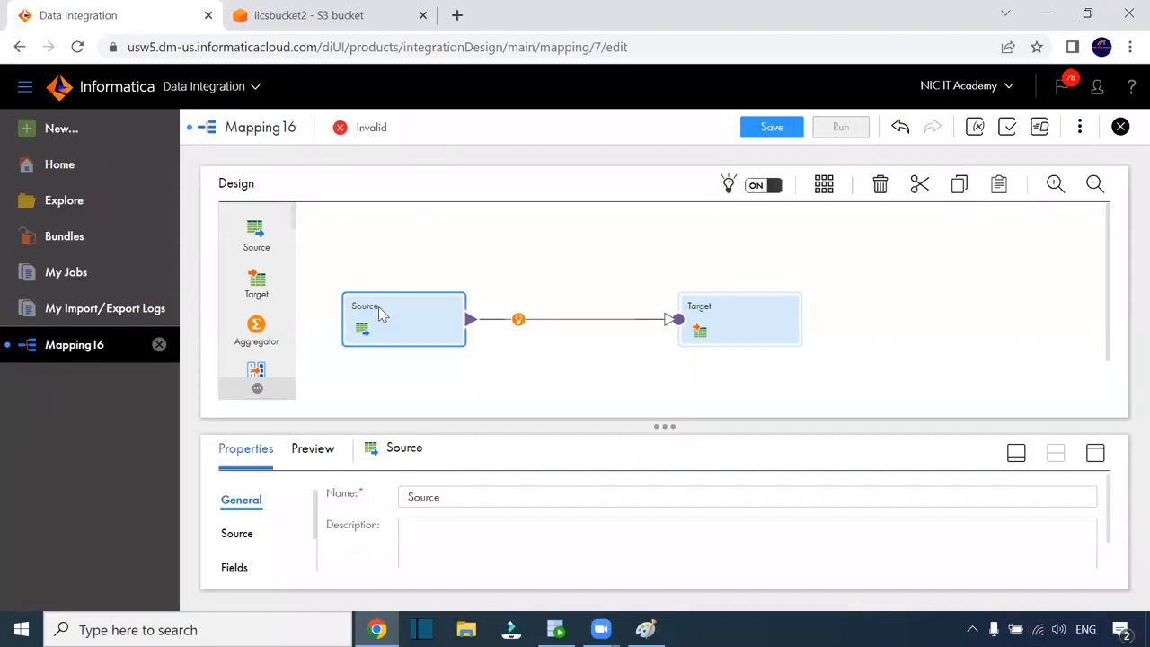
Set the Source to the EMPLOYEES table through Oracle_Source and review its 11 fields
click(1094, 454)
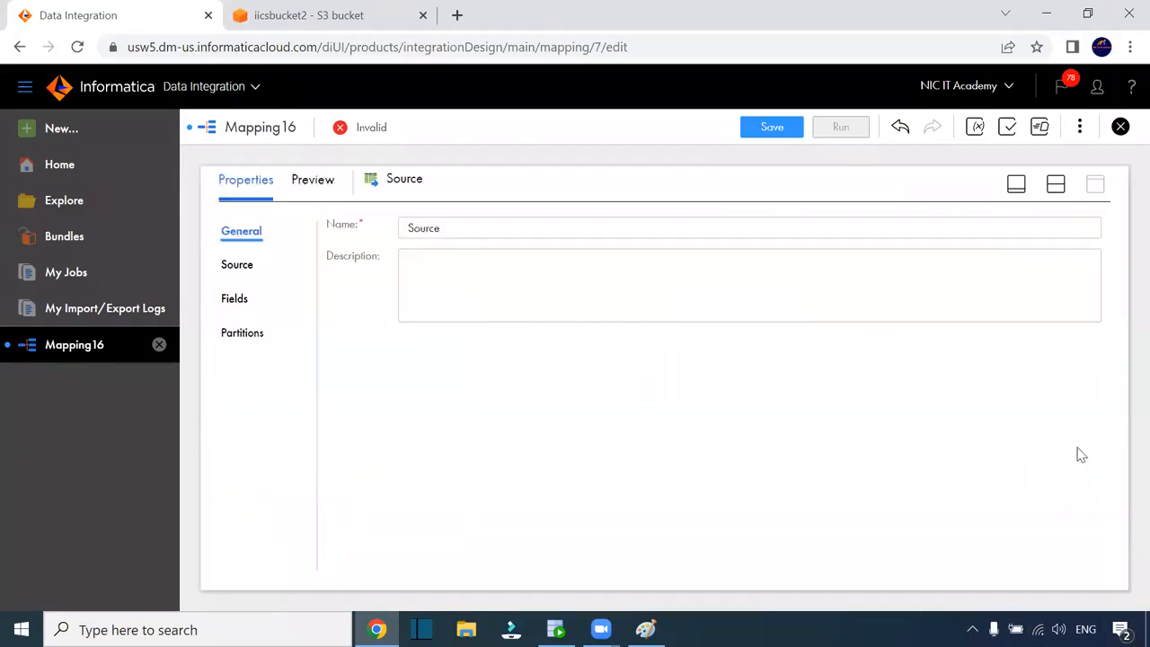
click(240, 267)
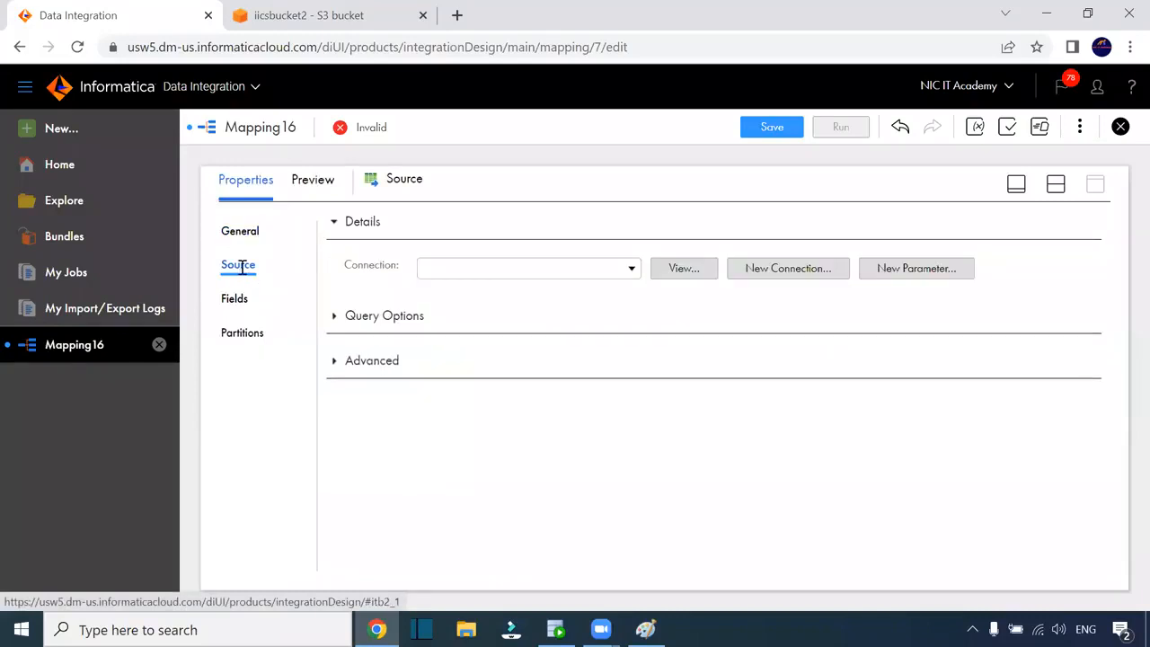
click(519, 270)
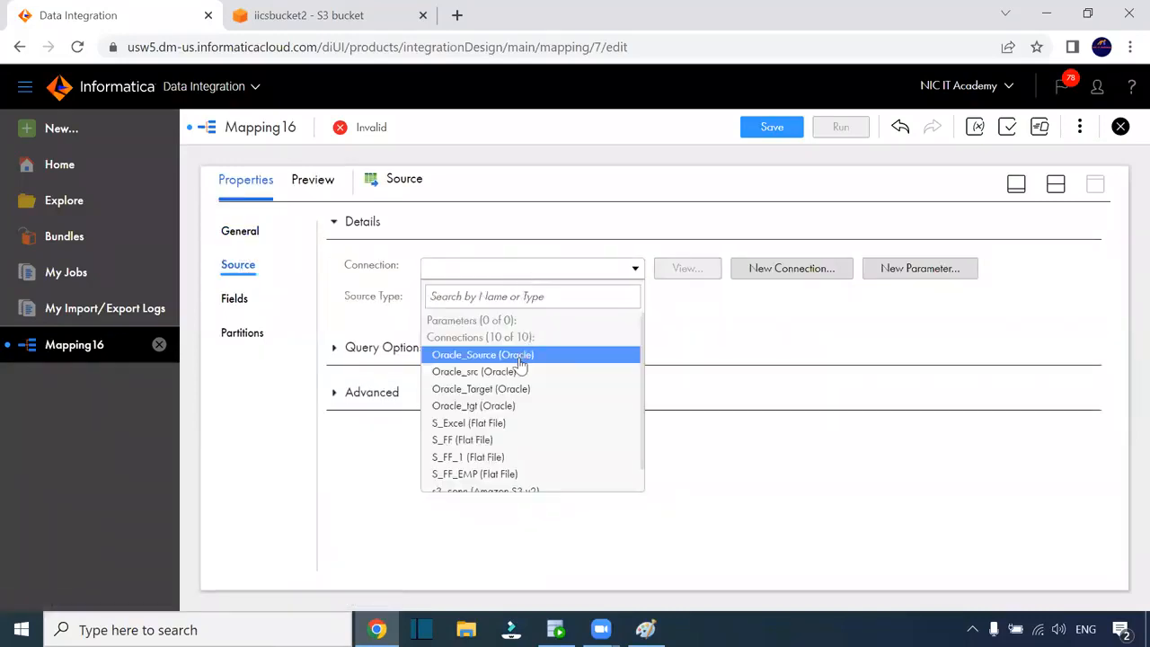
click(531, 358)
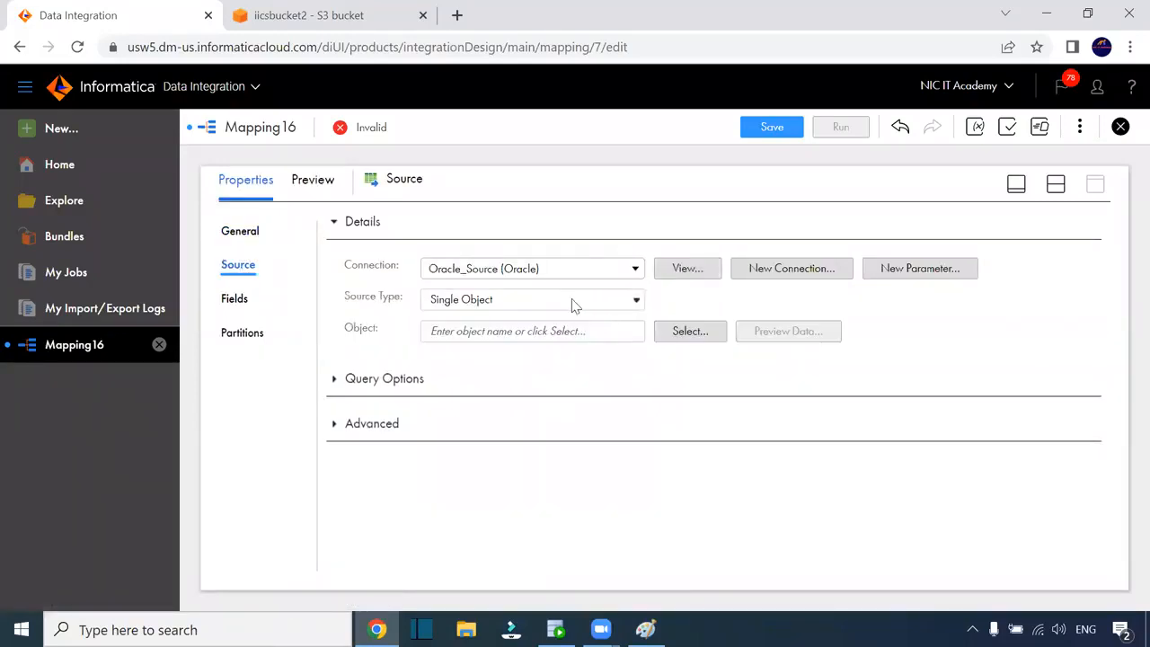
click(680, 330)
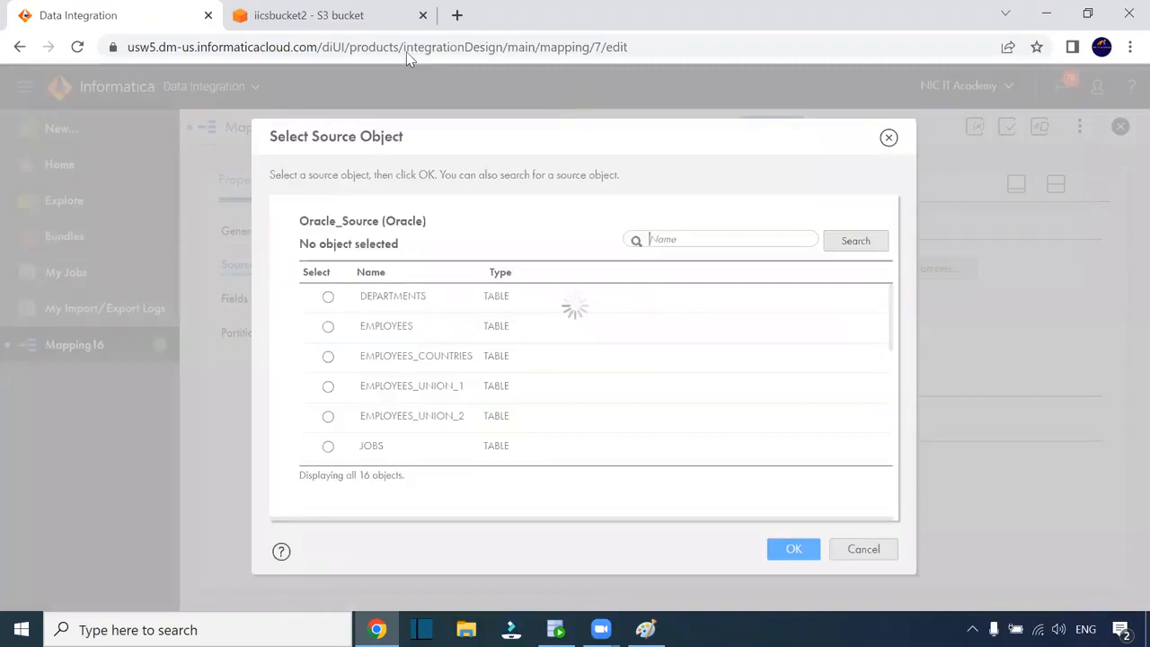
click(377, 326)
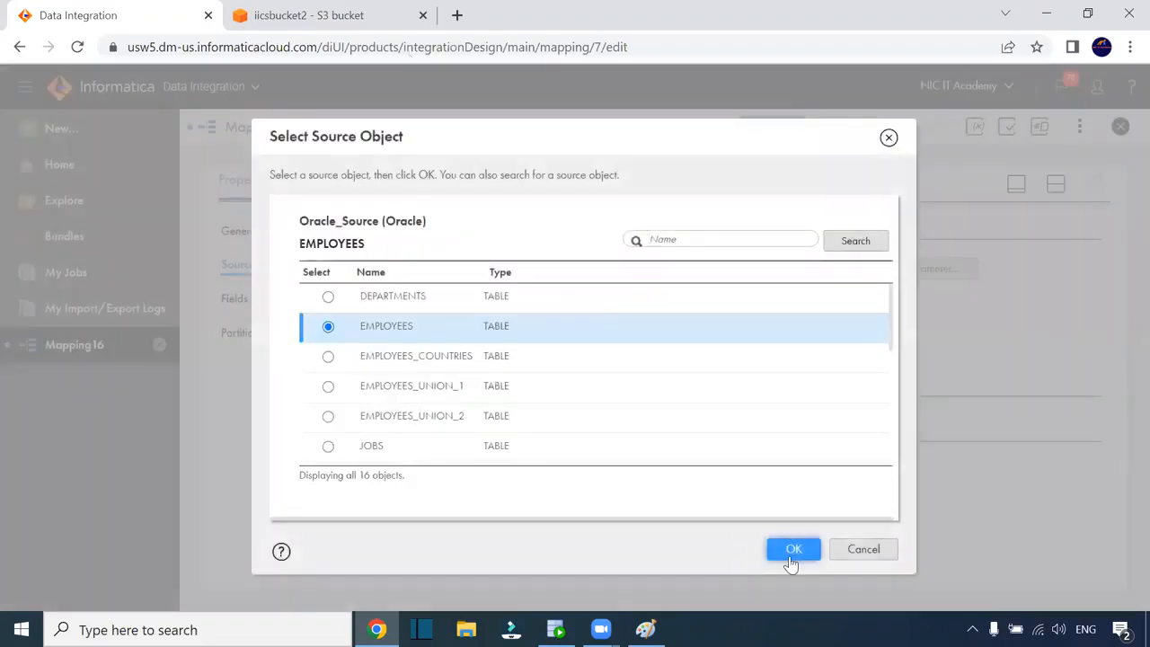
click(791, 550)
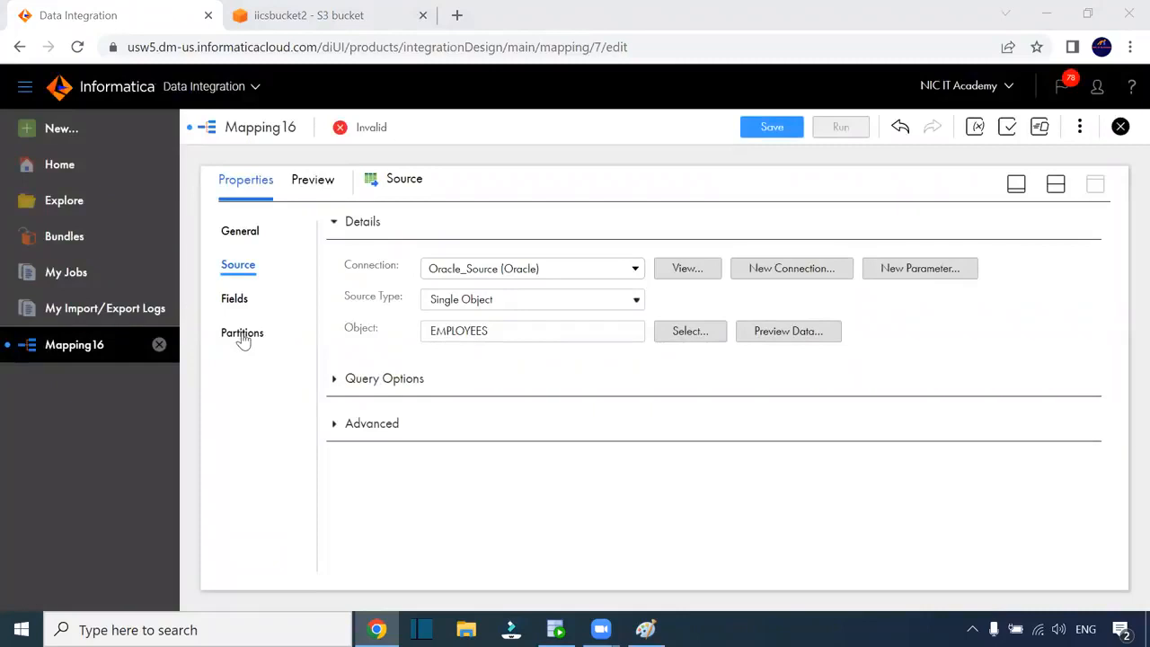
click(237, 300)
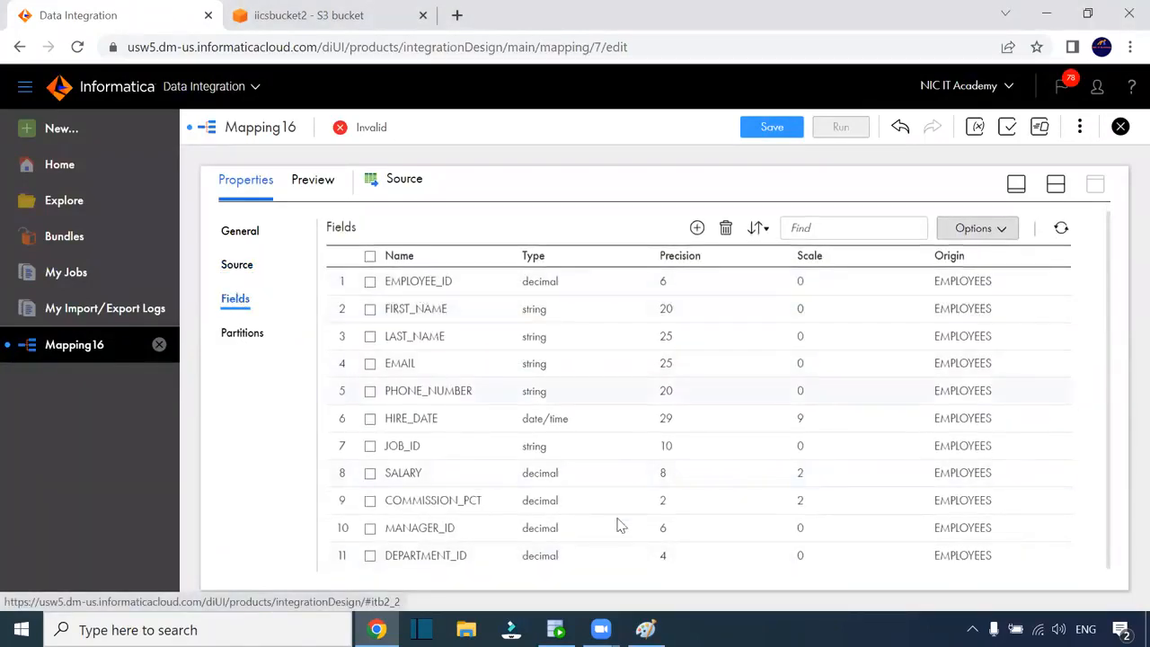
Restore the design canvas and rearrange the Source and Target nodes
click(1055, 184)
click(722, 325)
drag(757, 326, 838, 323)
mouse_move(416, 308)
mouse_down()
mouse_move(408, 293)
mouse_move(421, 290)
mouse_up()
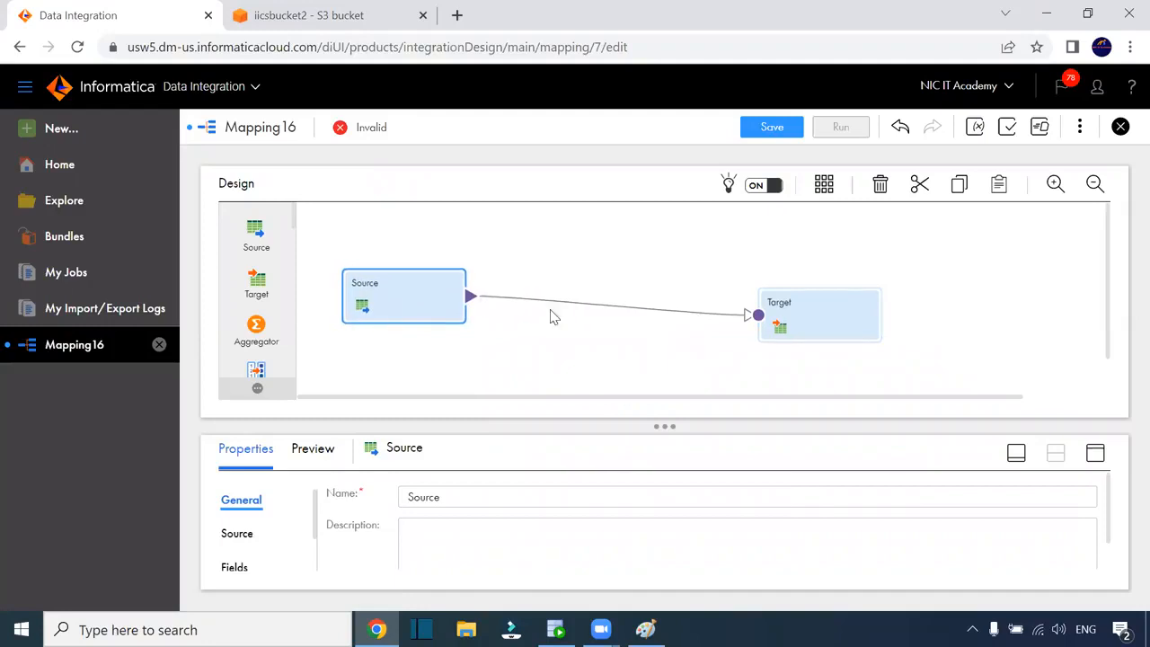
Align the Target node with Source and set its connection to s3_conn (Amazon S3 v2)
drag(788, 303, 797, 287)
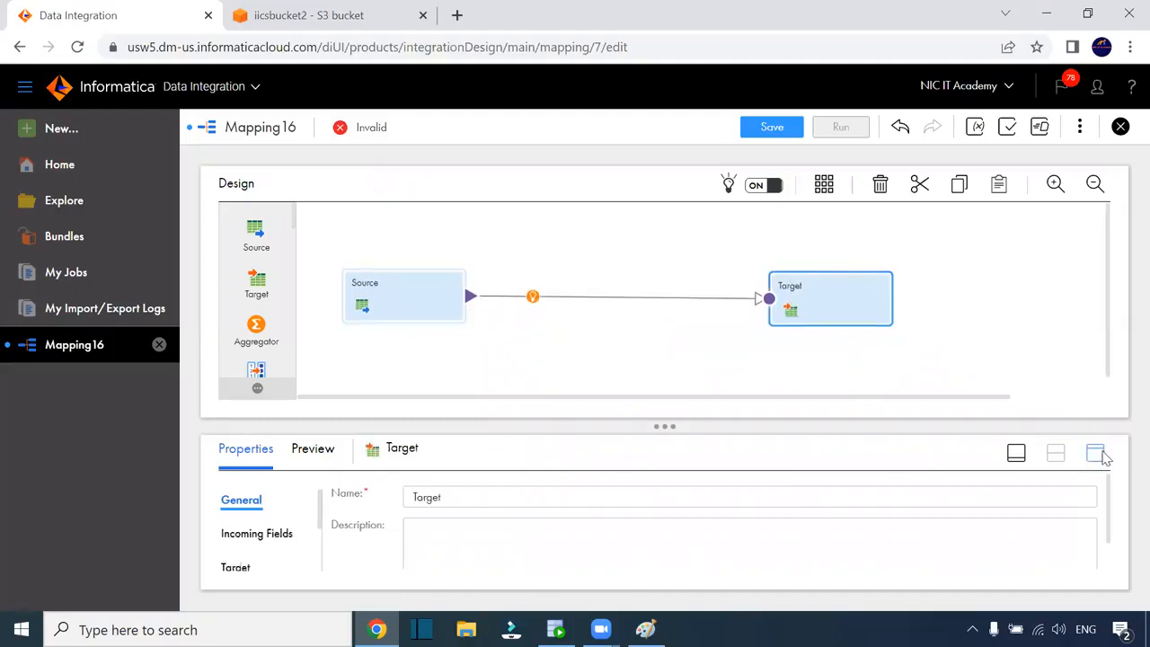
click(1096, 453)
click(238, 301)
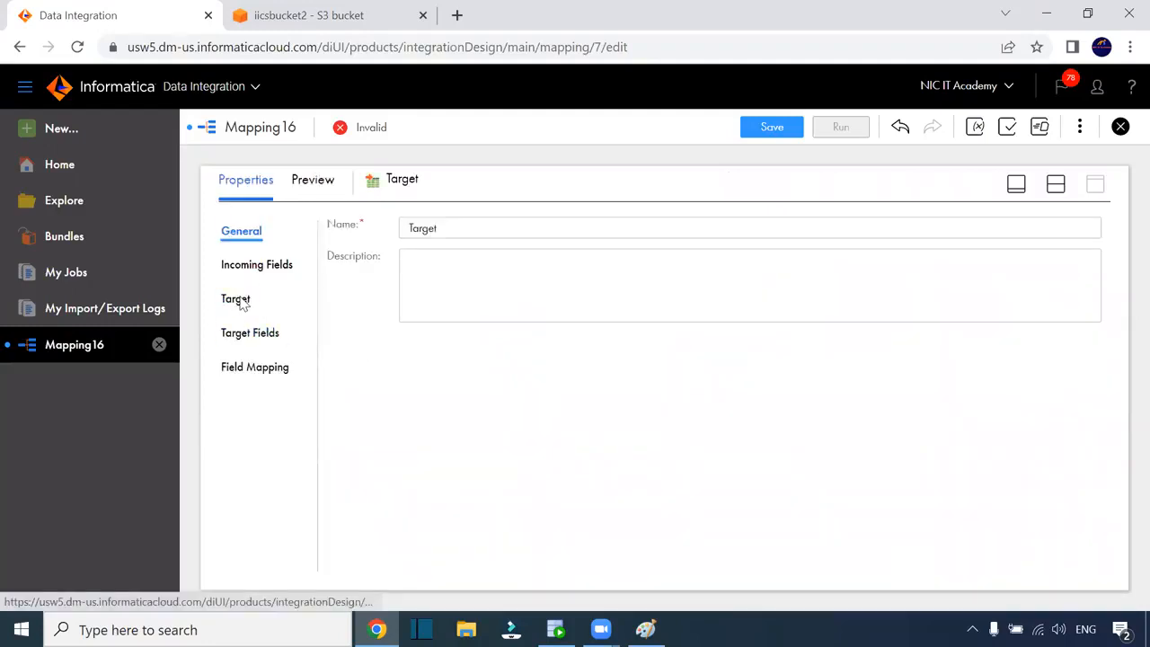
click(597, 270)
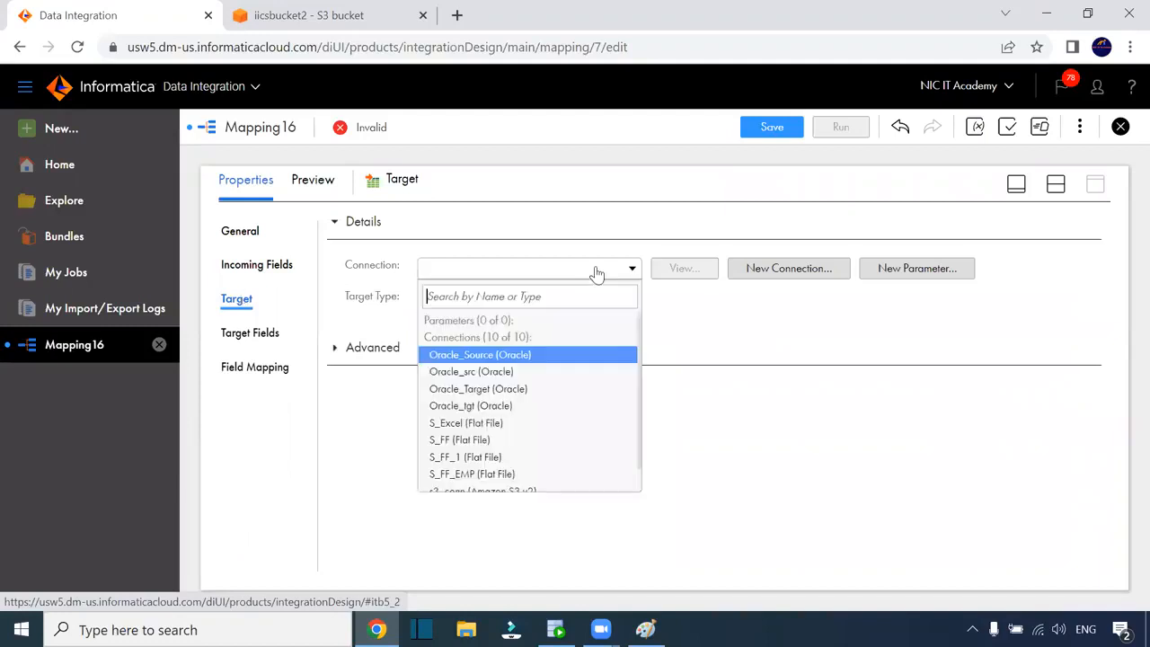
scroll(565, 363, down, 1)
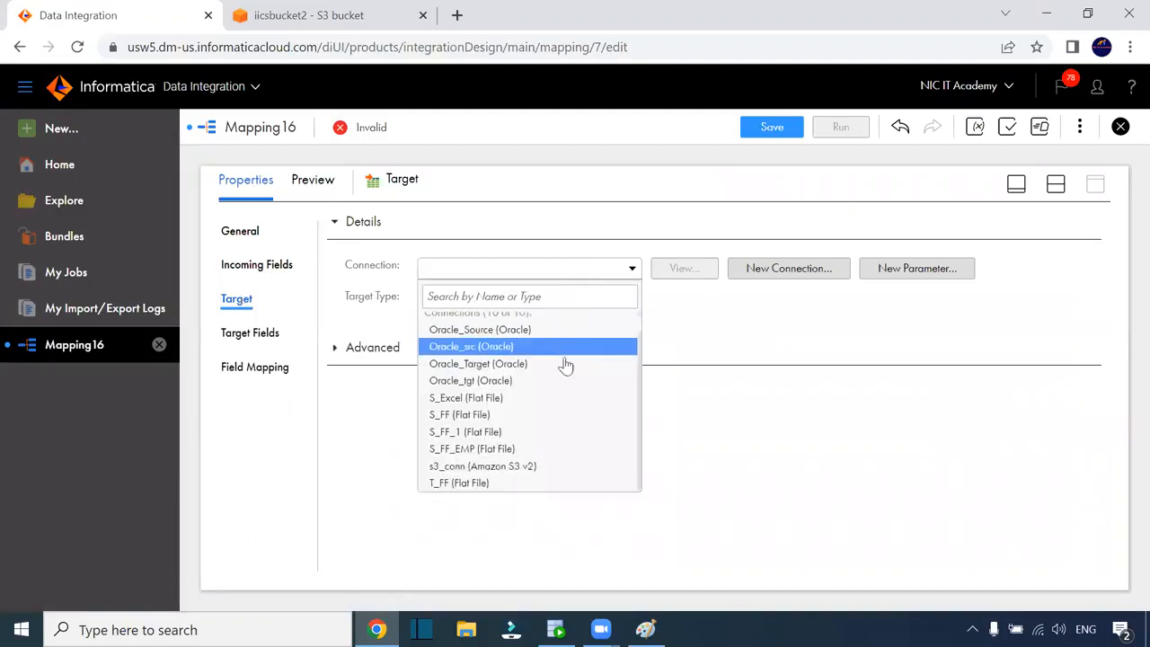
click(435, 469)
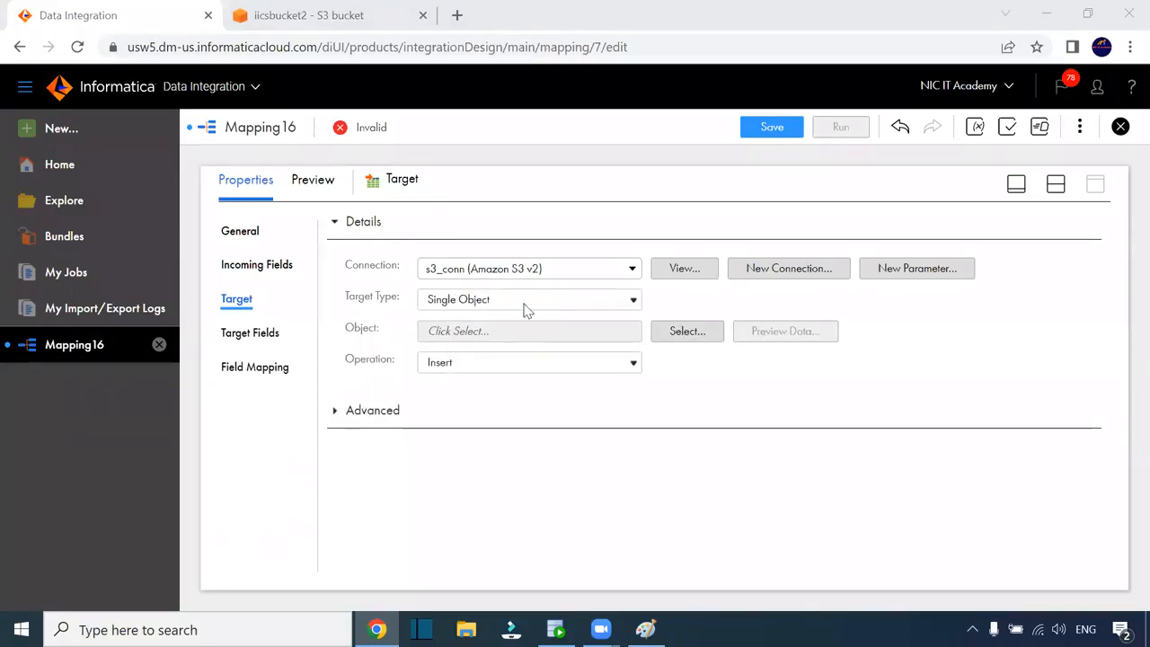
Try selecting a target object twice and dismiss both stack-trace errors
click(686, 330)
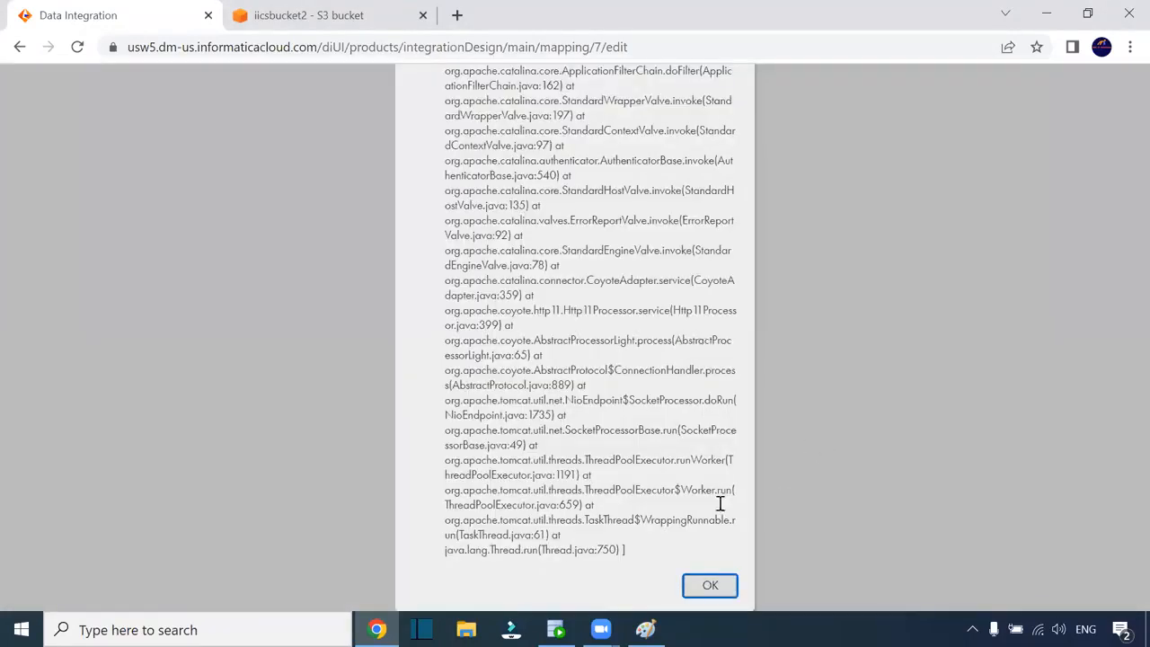
click(710, 587)
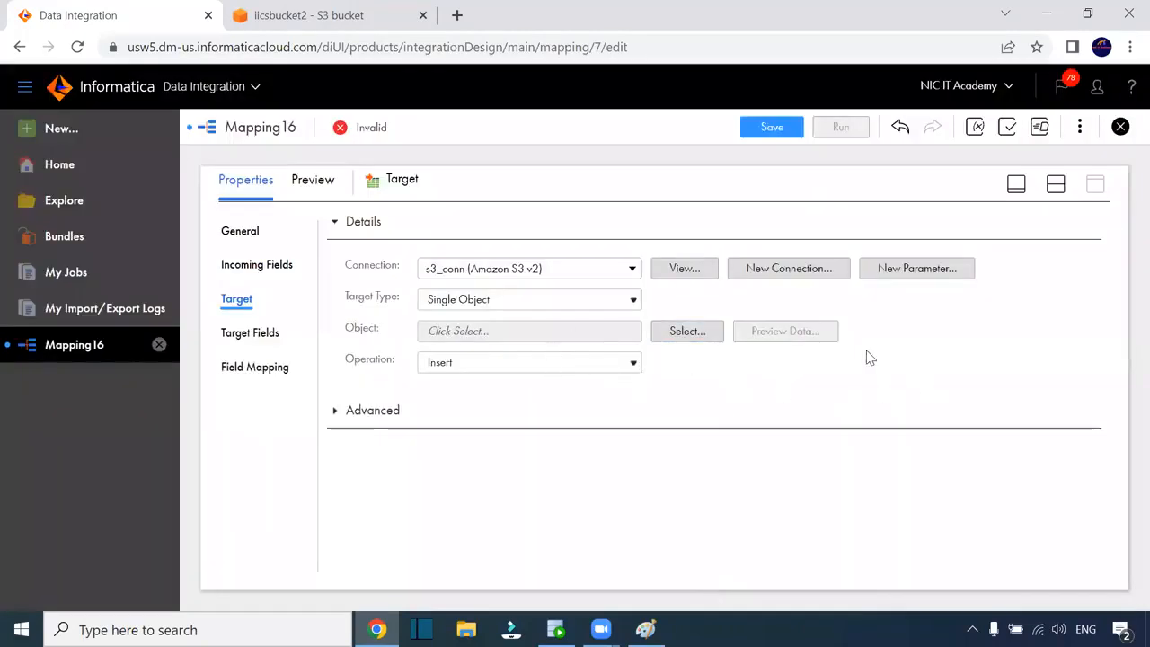
click(684, 334)
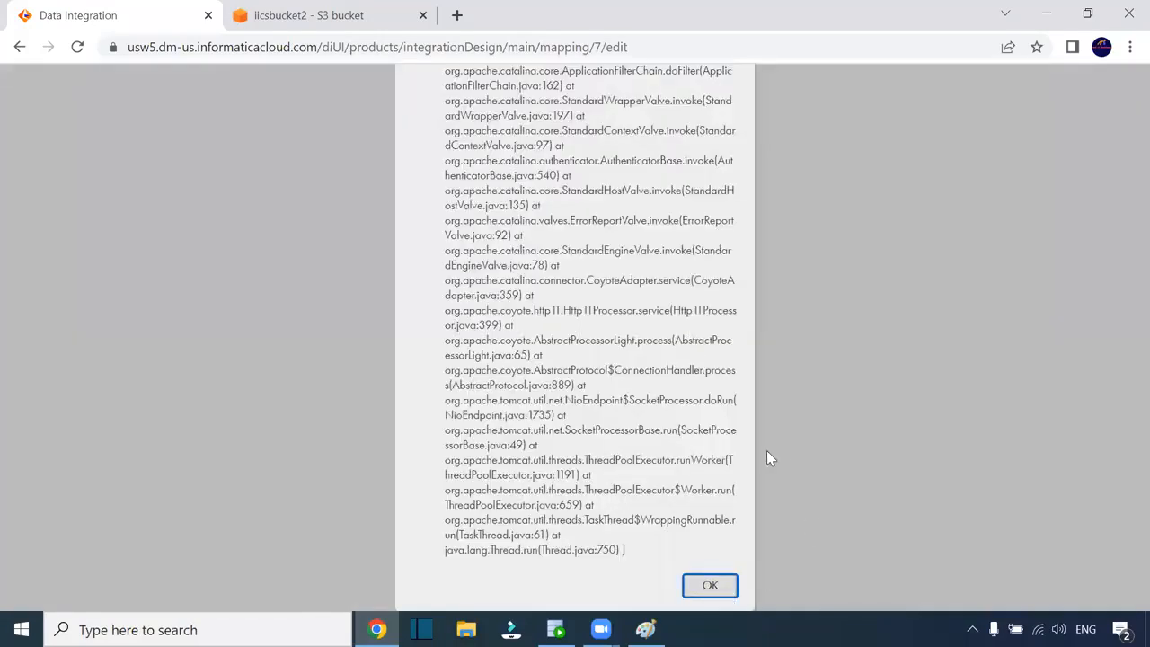
key(ctrl+minus)
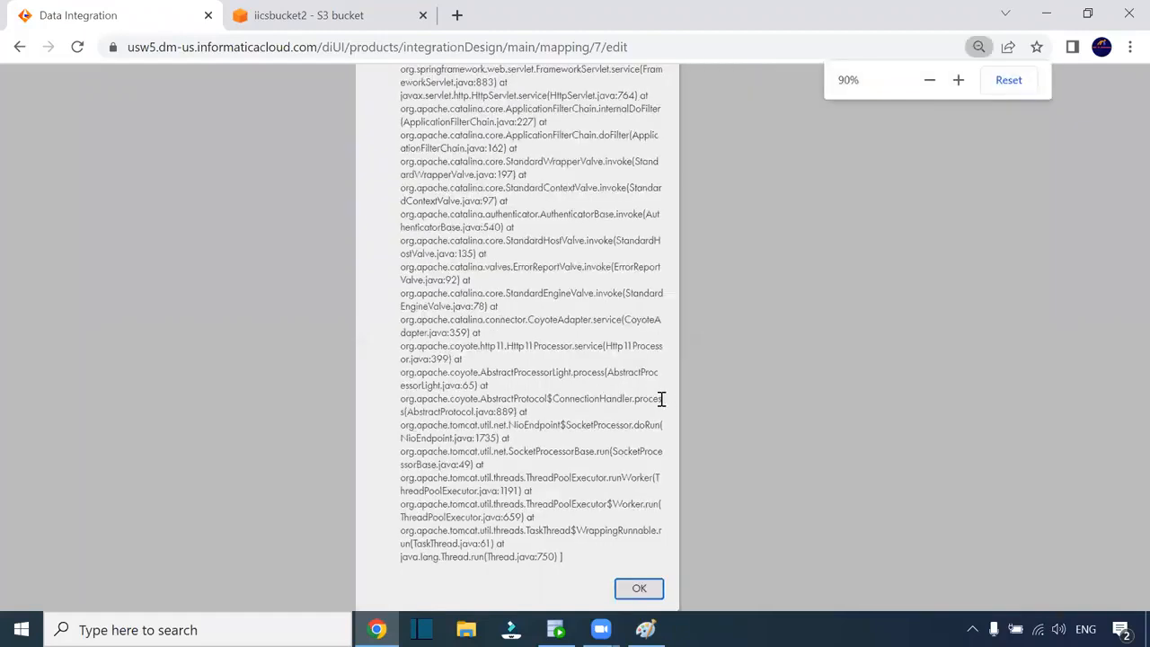
key(ctrl+minus)
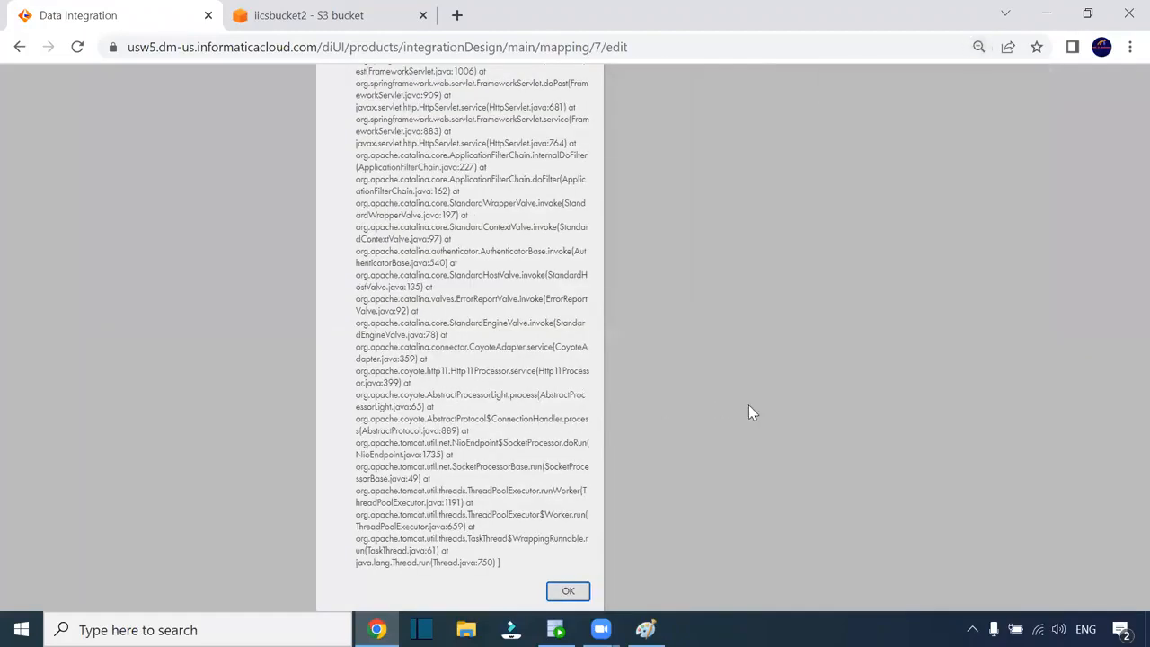
click(567, 590)
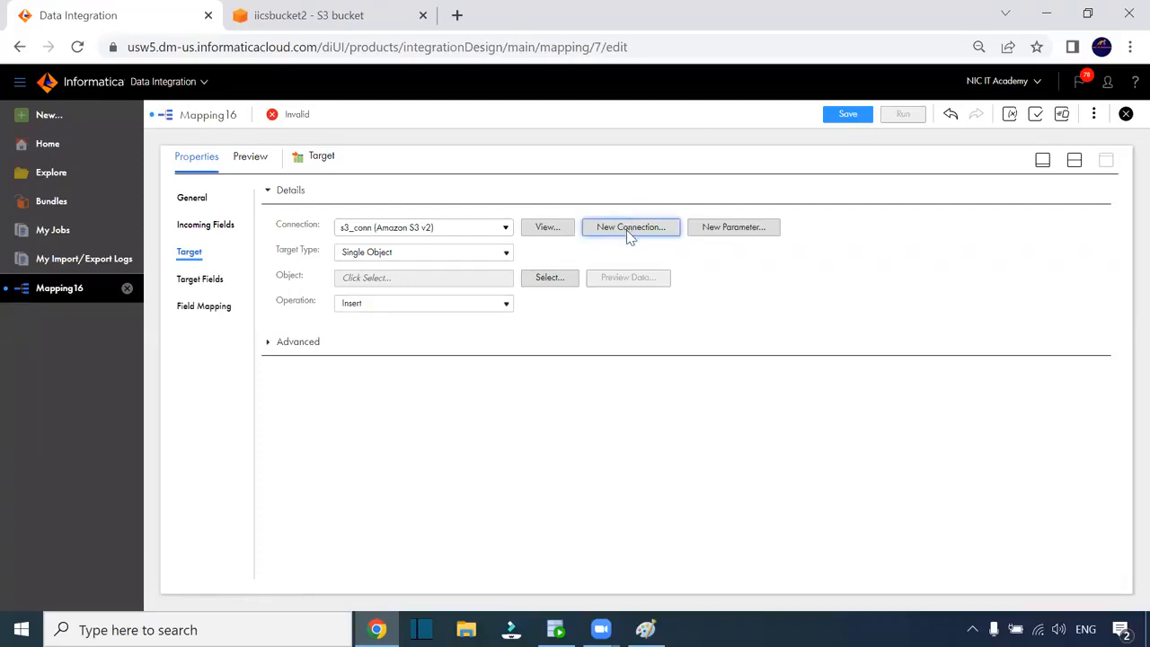
Edit s3_conn's folder path from iicsbucket2/two to iicsbucket2, test it successfully and save
click(552, 230)
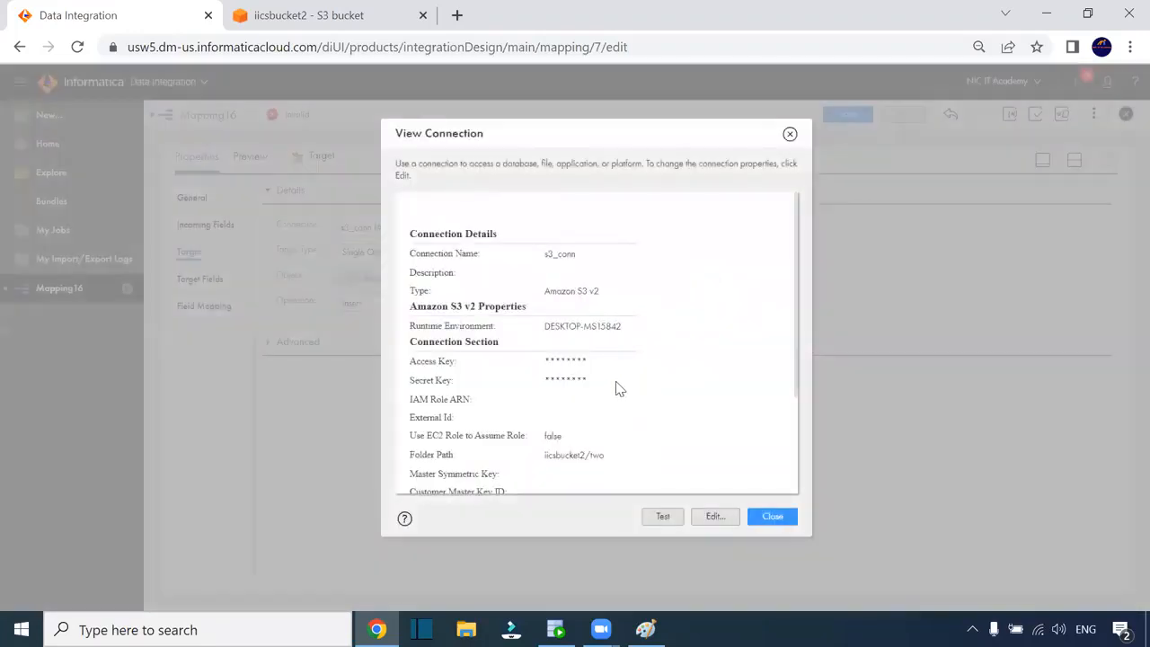
scroll(614, 352, down, 3)
drag(603, 315, 593, 319)
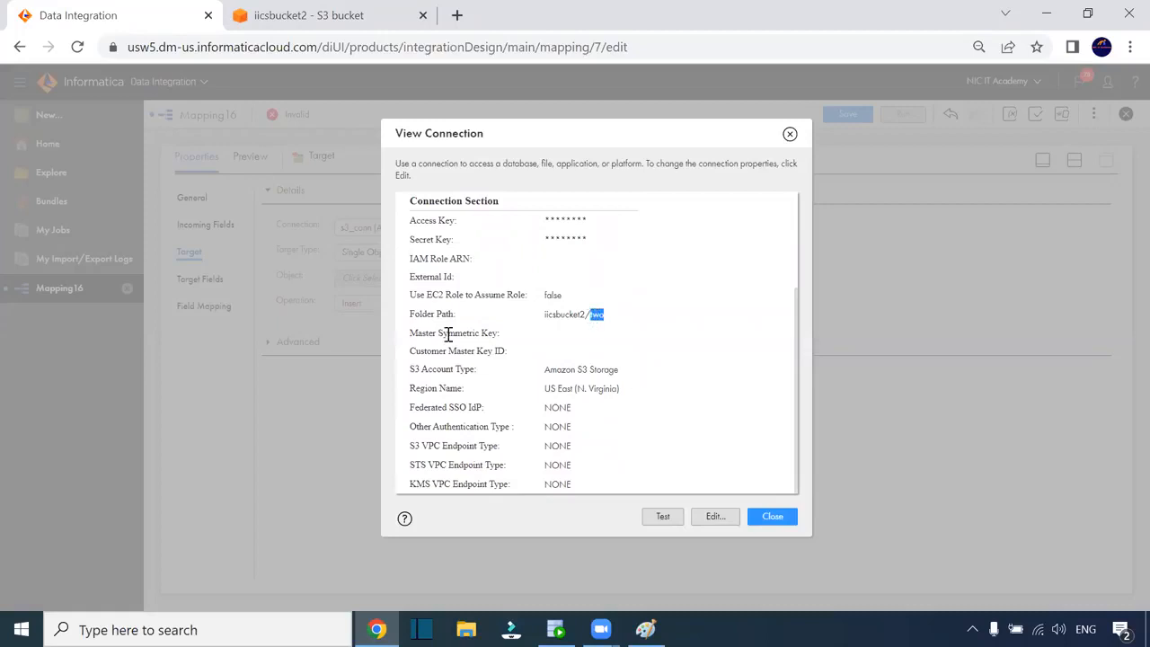
click(711, 521)
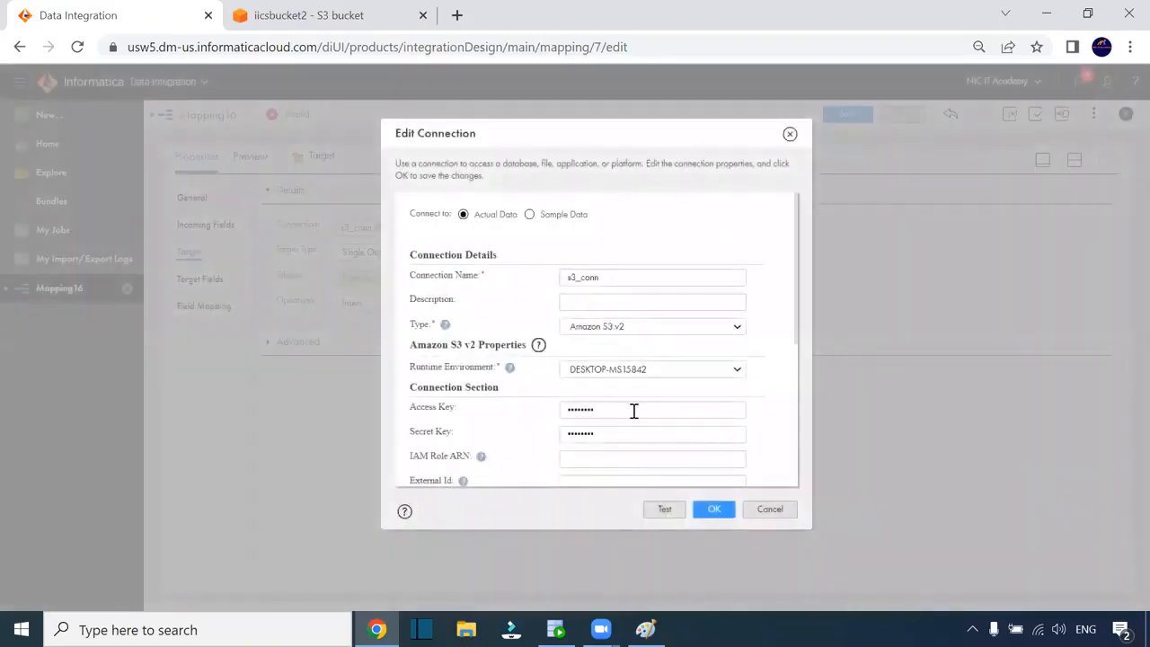
scroll(624, 351, down, 3)
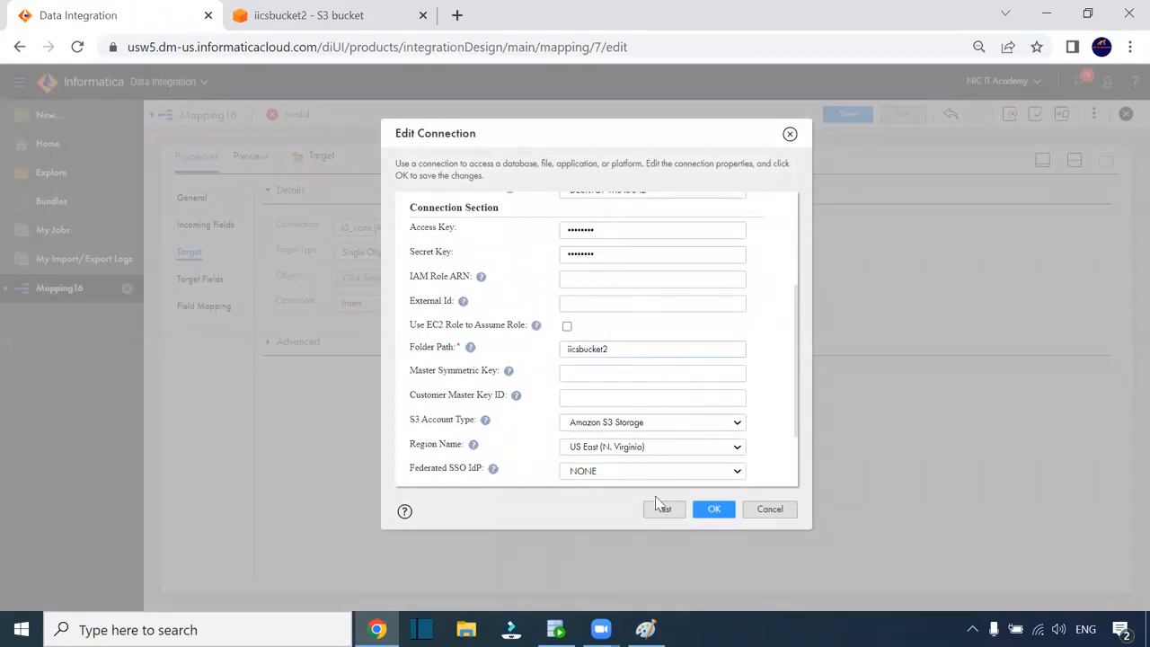
click(717, 510)
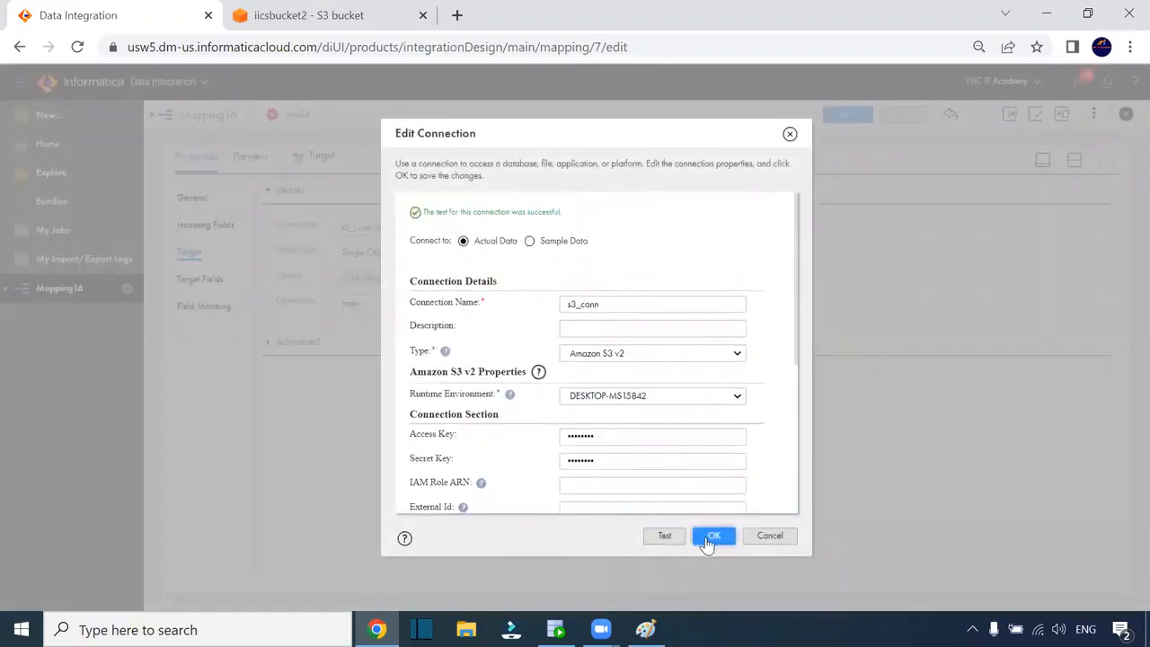
click(709, 538)
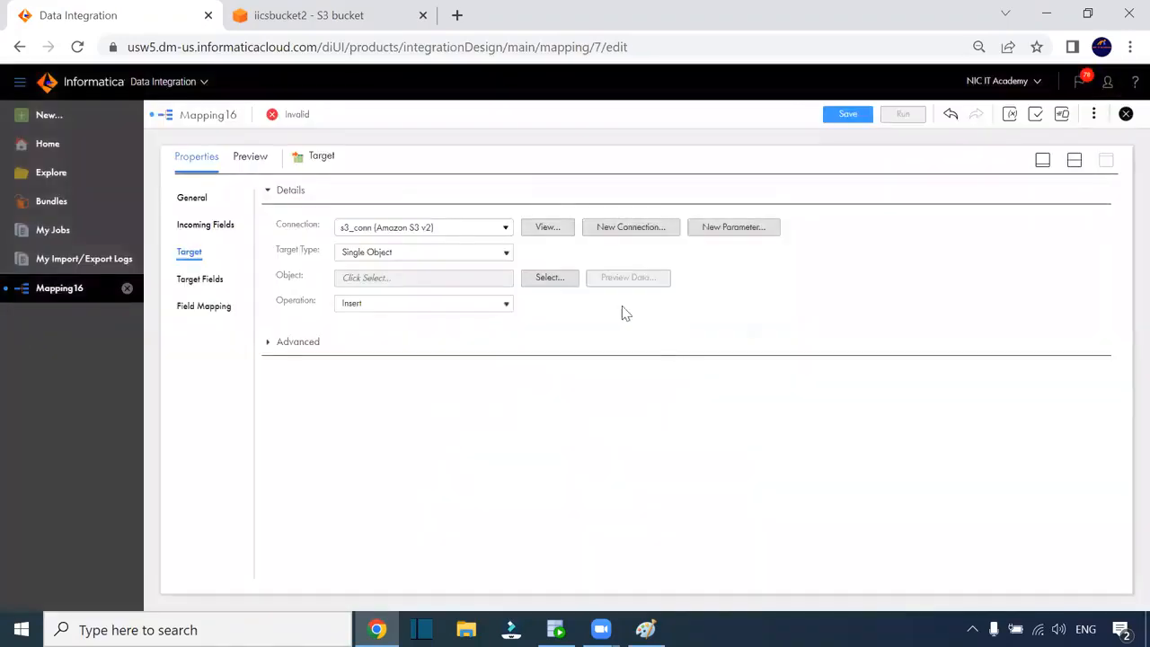
Have the target object created at runtime with the name T_EMP_Orac_2_S3.csv
click(552, 278)
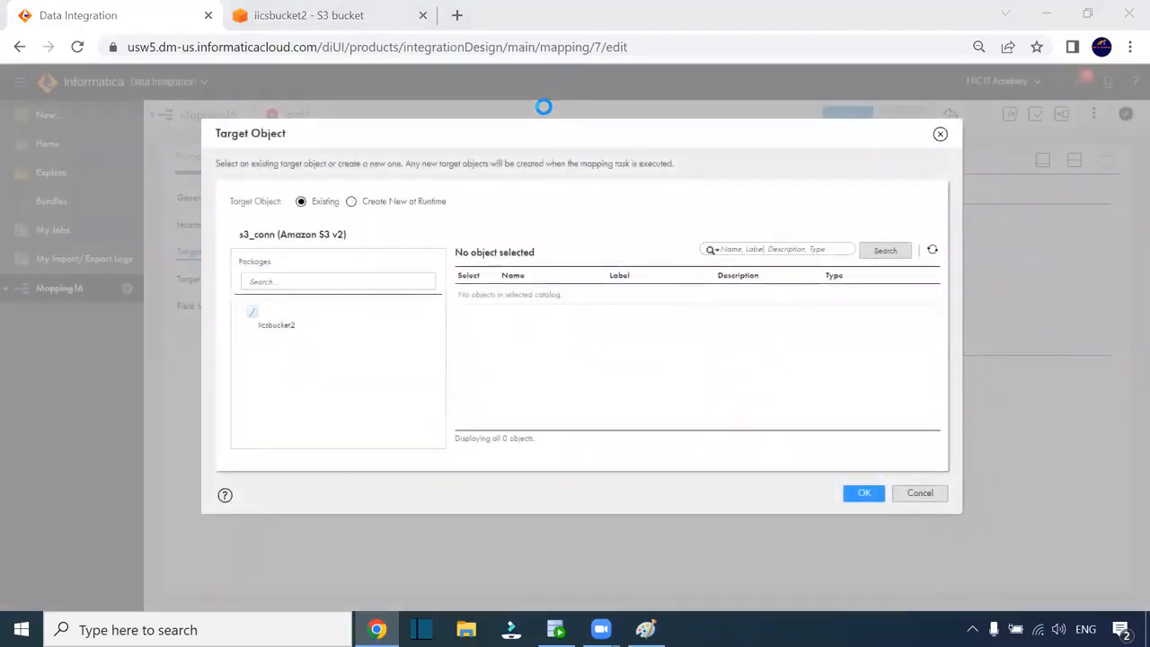
click(286, 324)
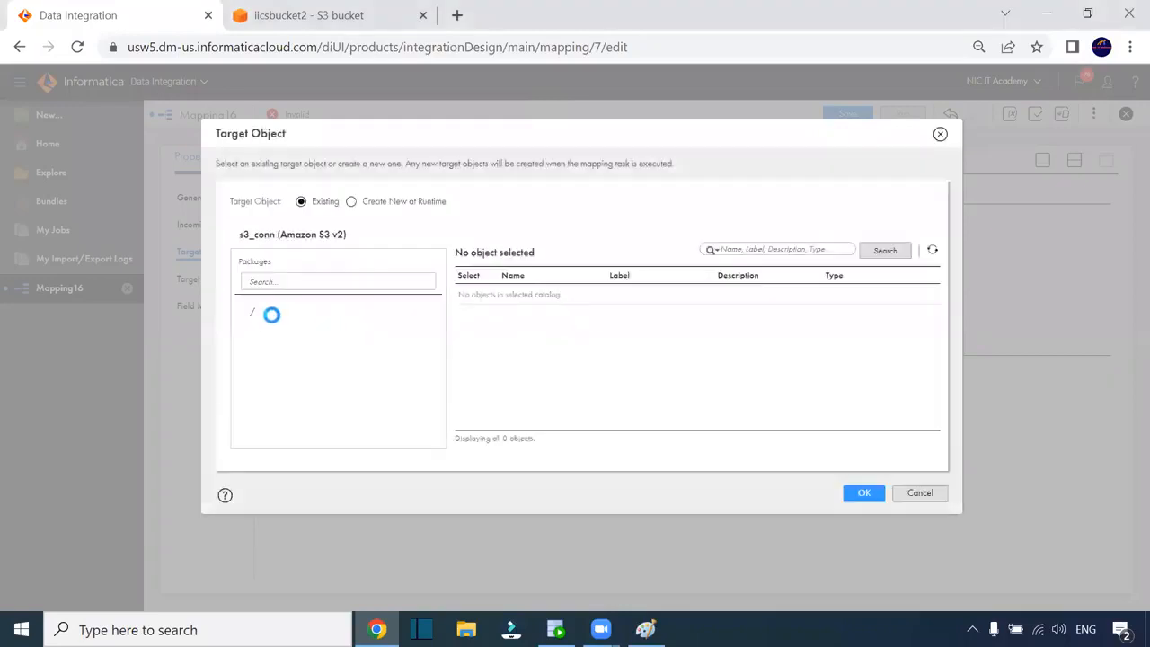
click(352, 202)
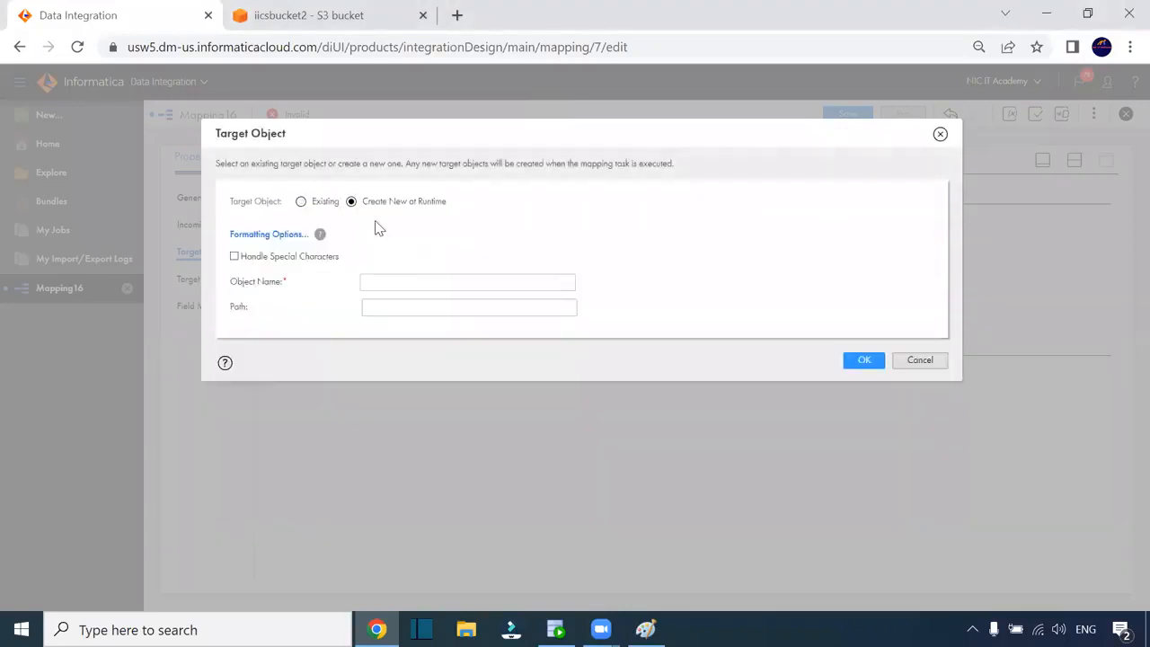
click(379, 283)
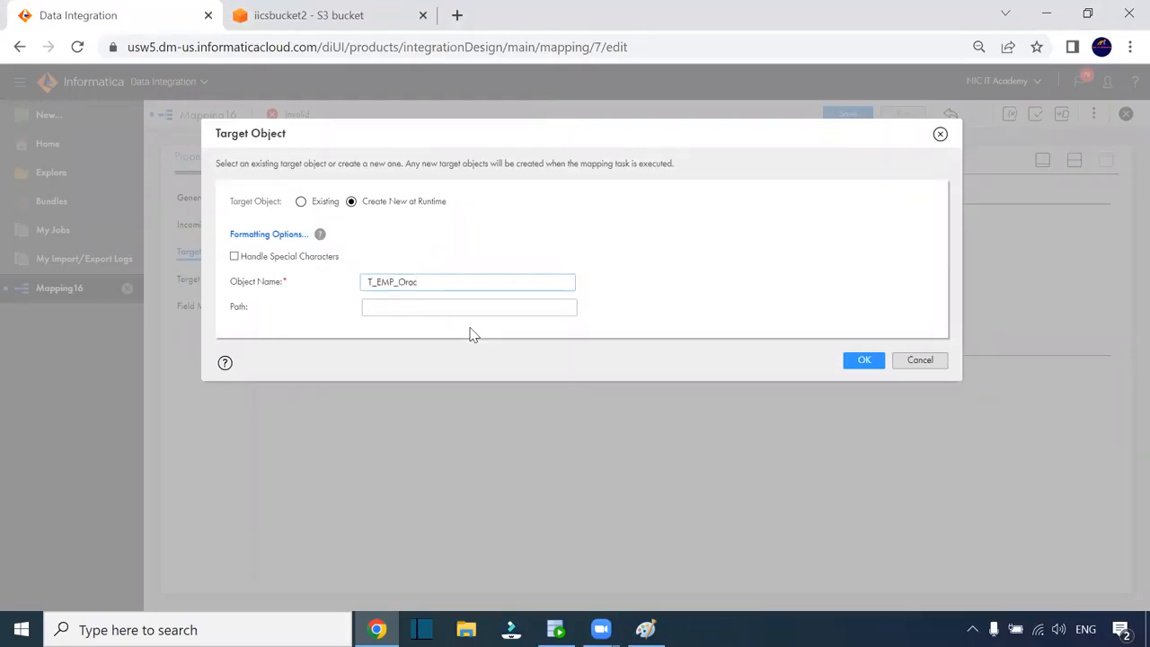
text(2_S3.csv)
Clear a mistakenly pasted target path so it stays empty, then view the iicsbucket2 bucket in S3
click(382, 309)
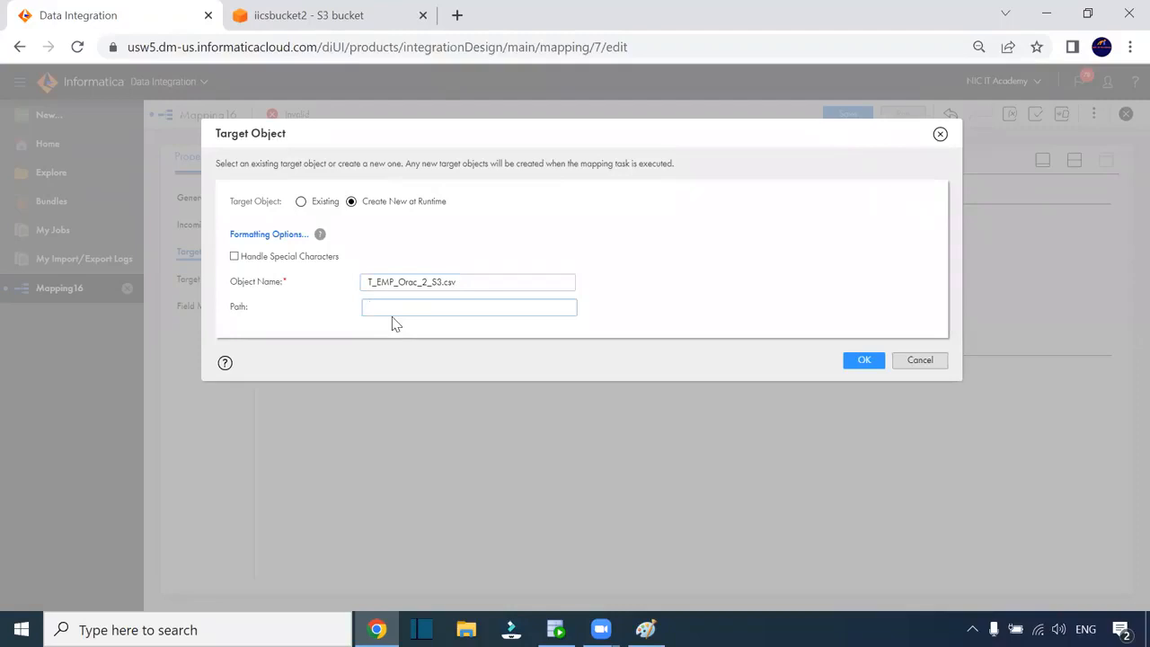
text(permanently delete)
drag(467, 308, 357, 309)
key(BackSpace)
click(323, 18)
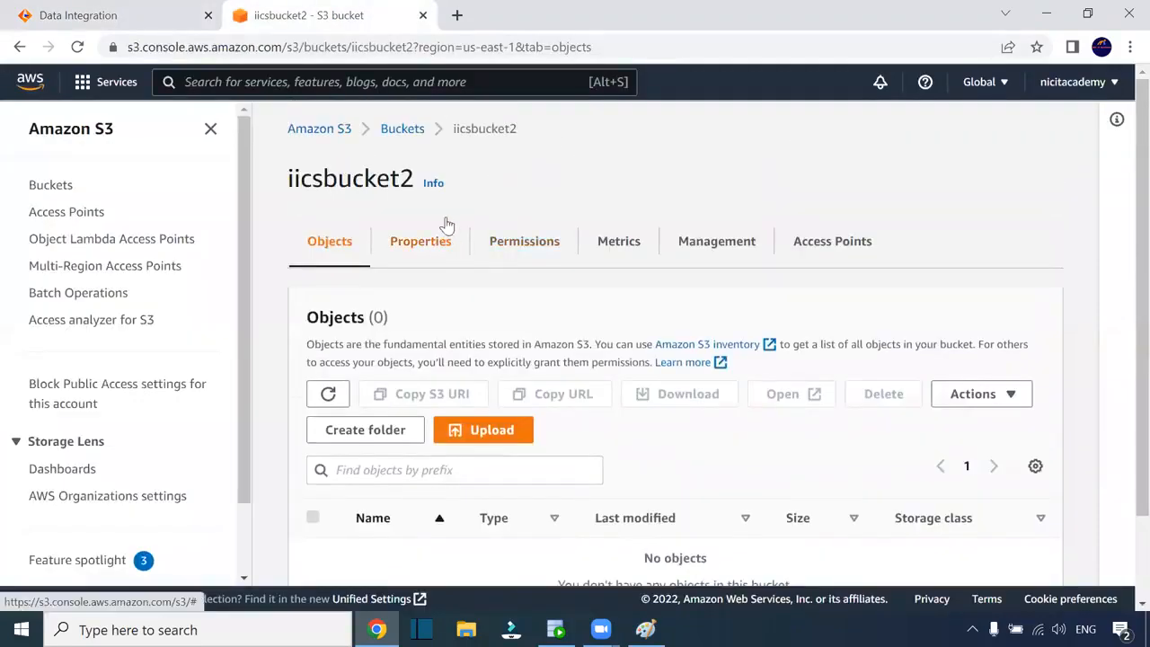
Find the iicsbucket2 name in the S3 buckets list, then return to the Target Object dialog
click(403, 129)
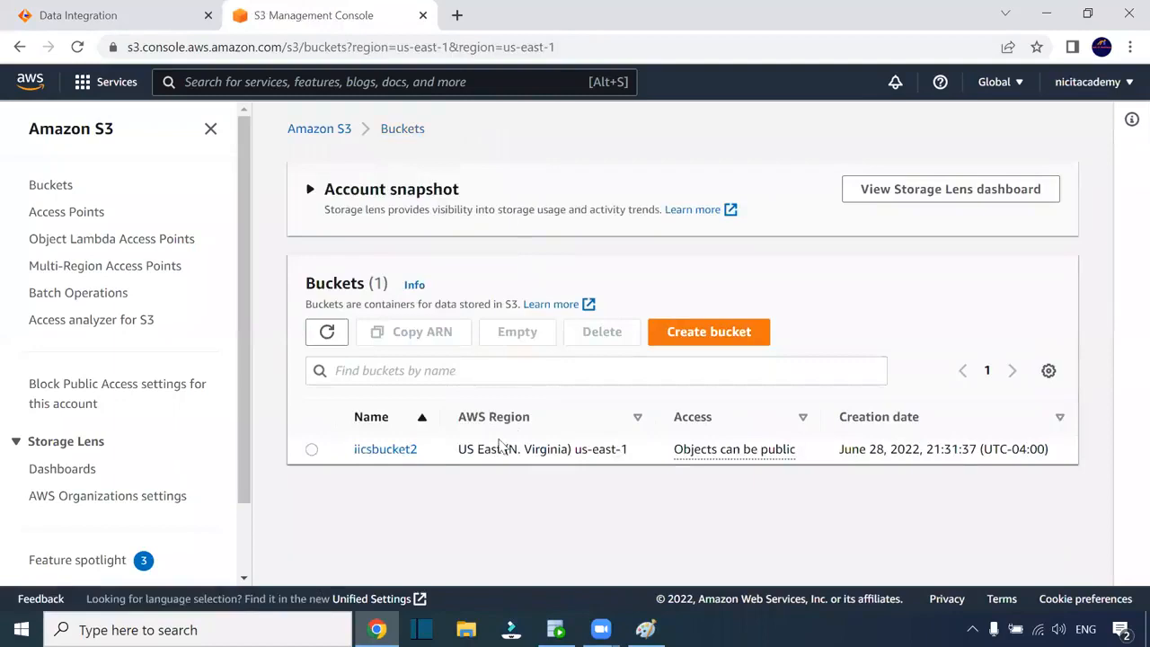
drag(419, 449, 351, 451)
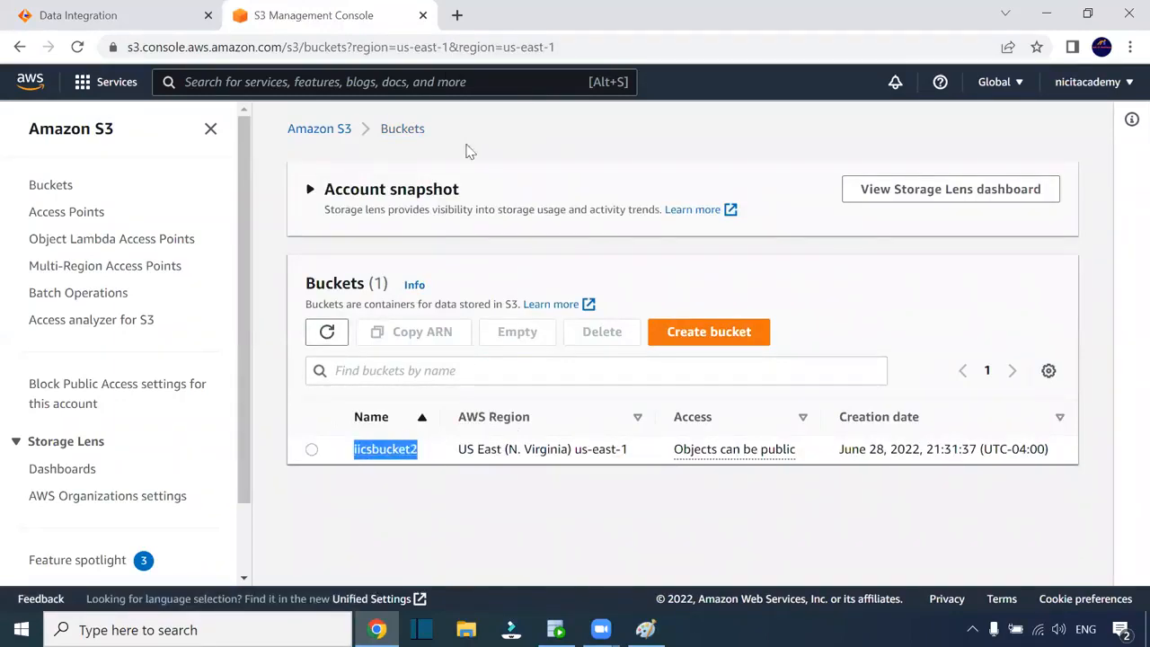
click(94, 16)
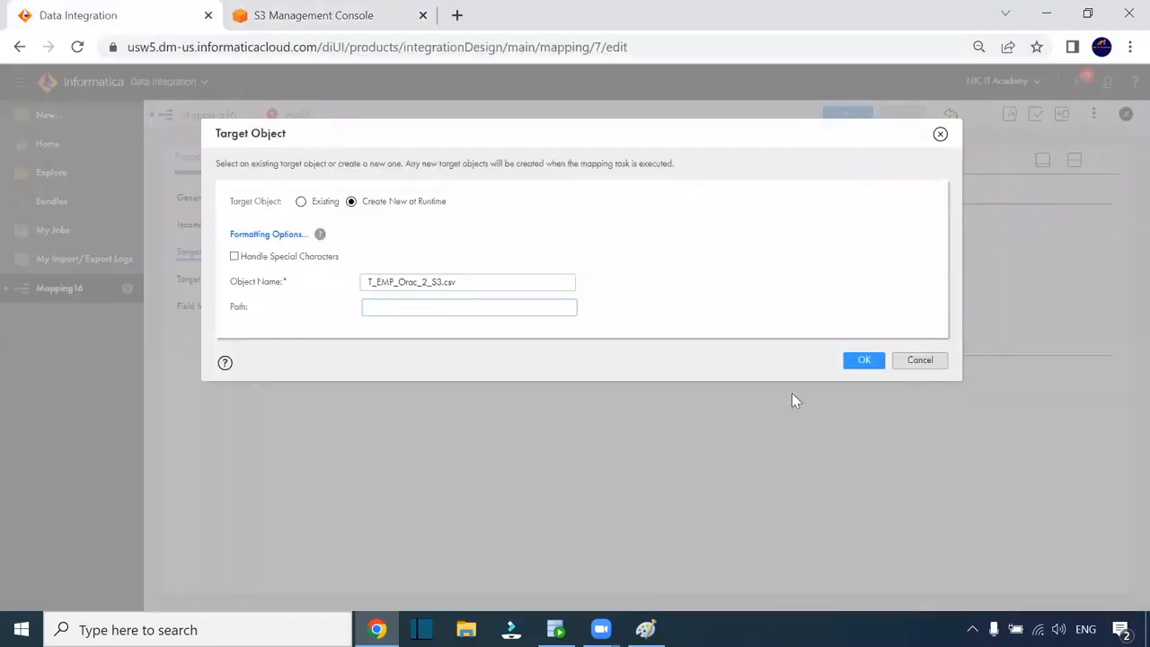
Confirm the runtime target T_EMP_Orac_2_S3.csv, set its format to Flat, then show the S3 buckets list
click(860, 360)
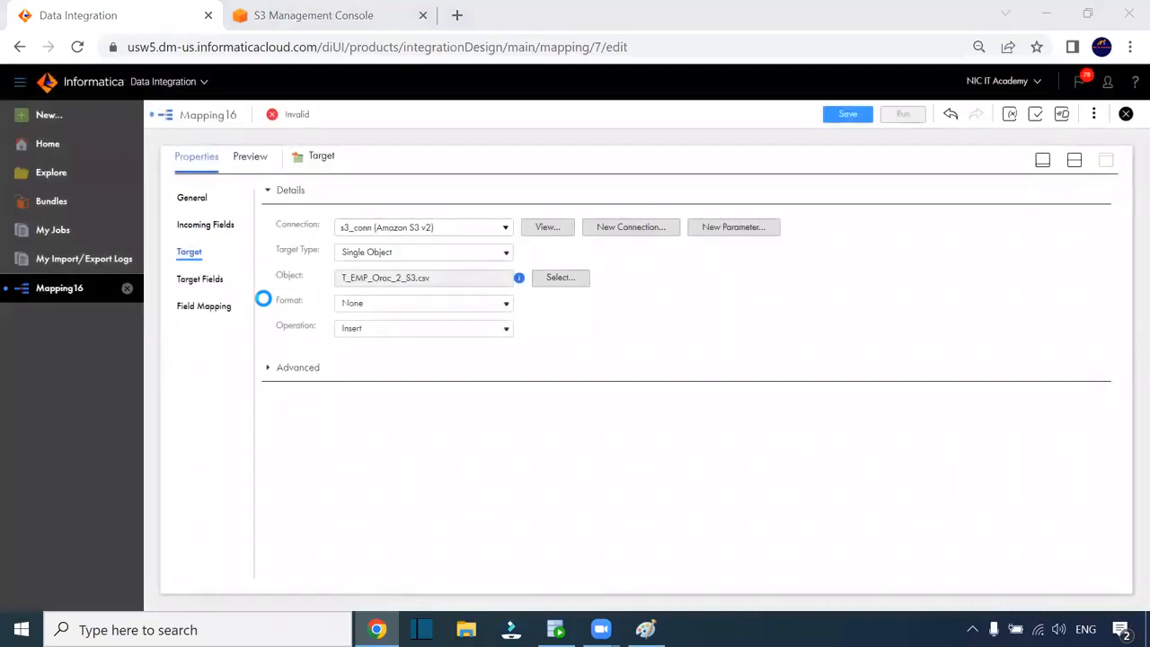
click(385, 308)
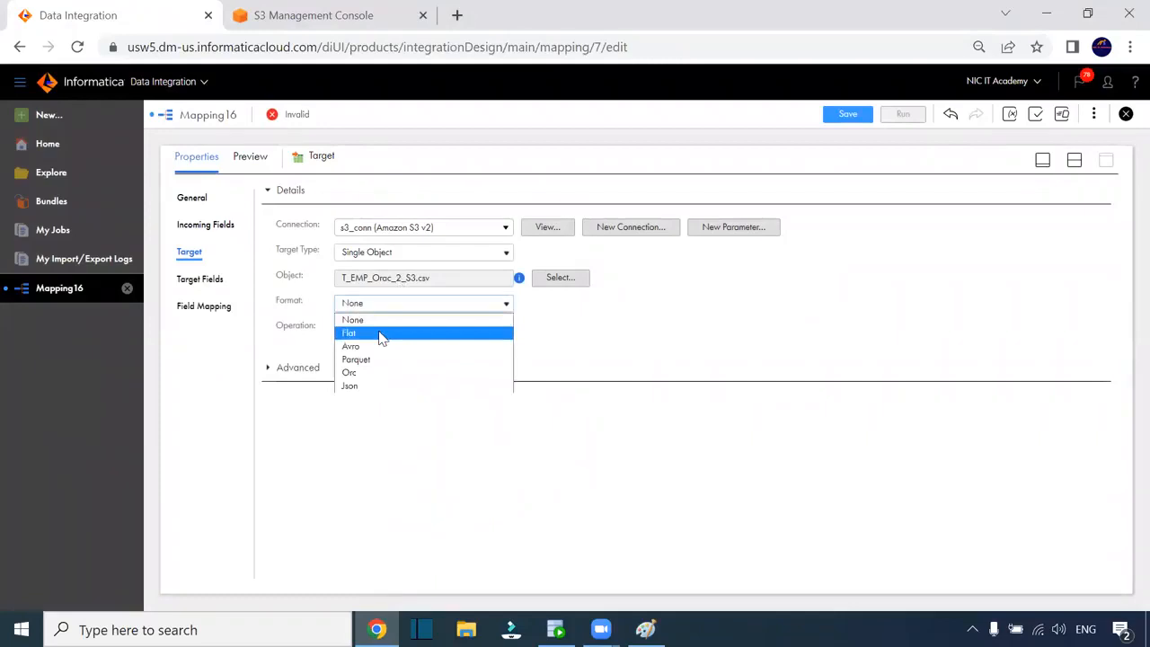
click(381, 337)
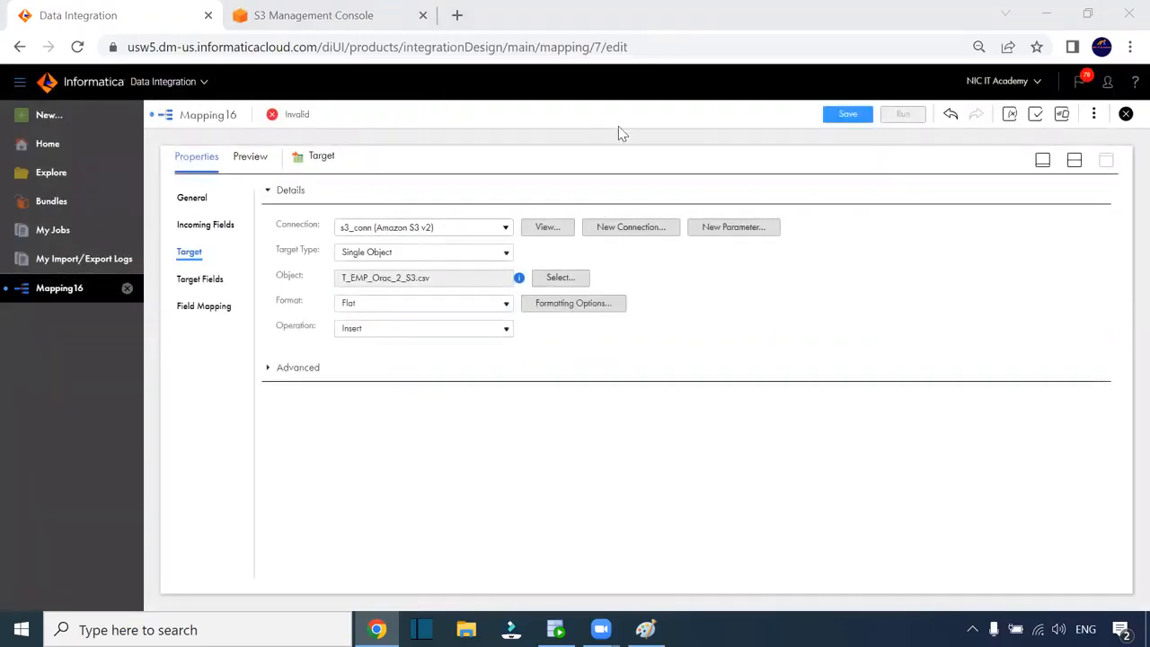
click(302, 18)
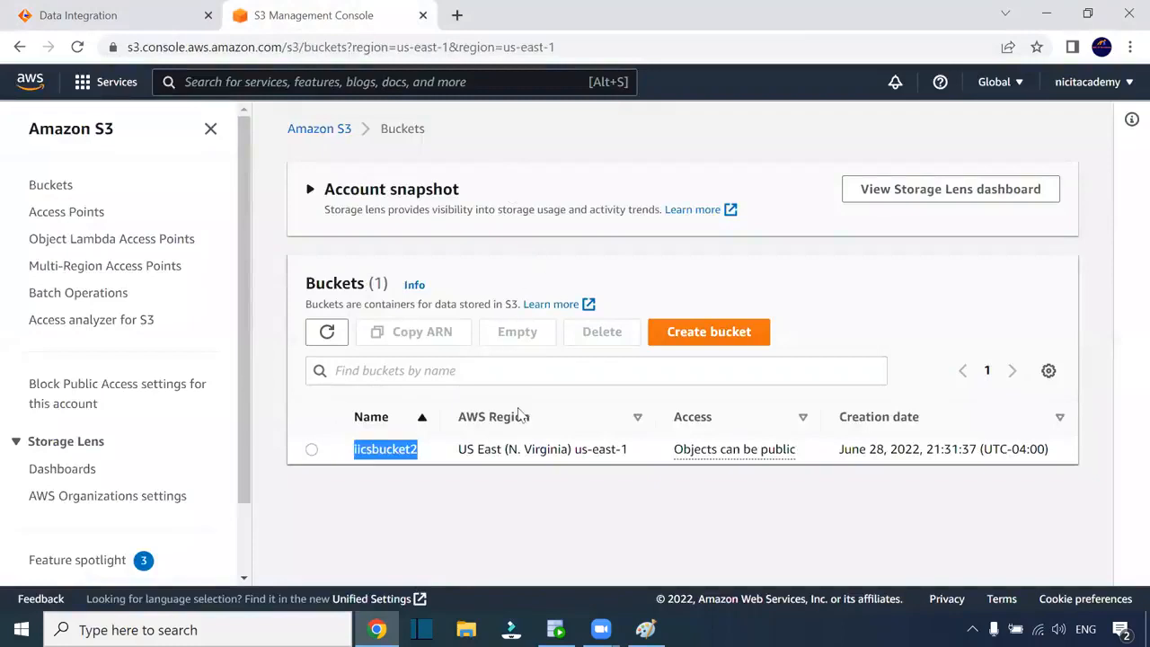
Check that bucket iicsbucket2 still holds no objects, then return to the Data Integration mapping
click(384, 452)
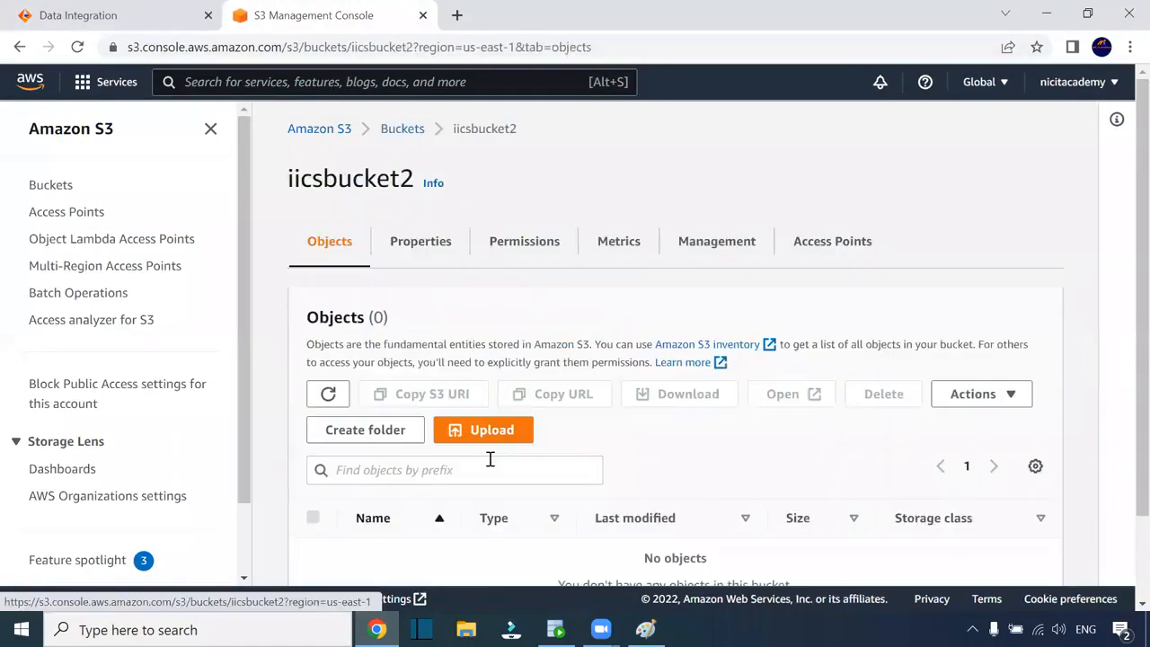
scroll(508, 336, down, 2)
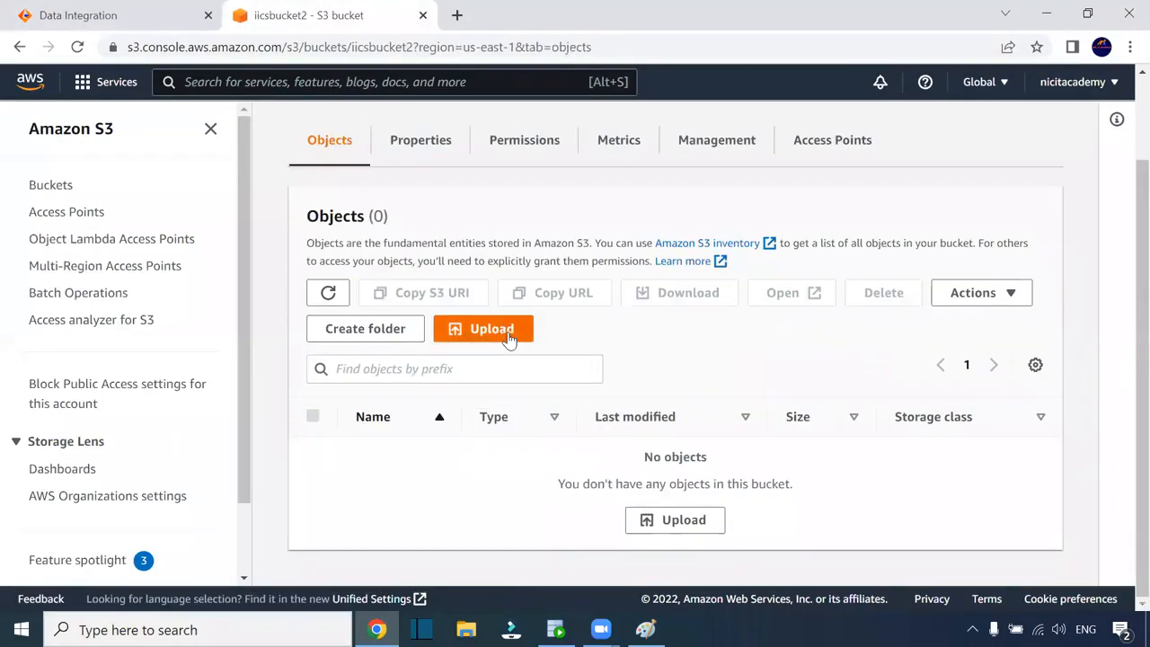
click(153, 18)
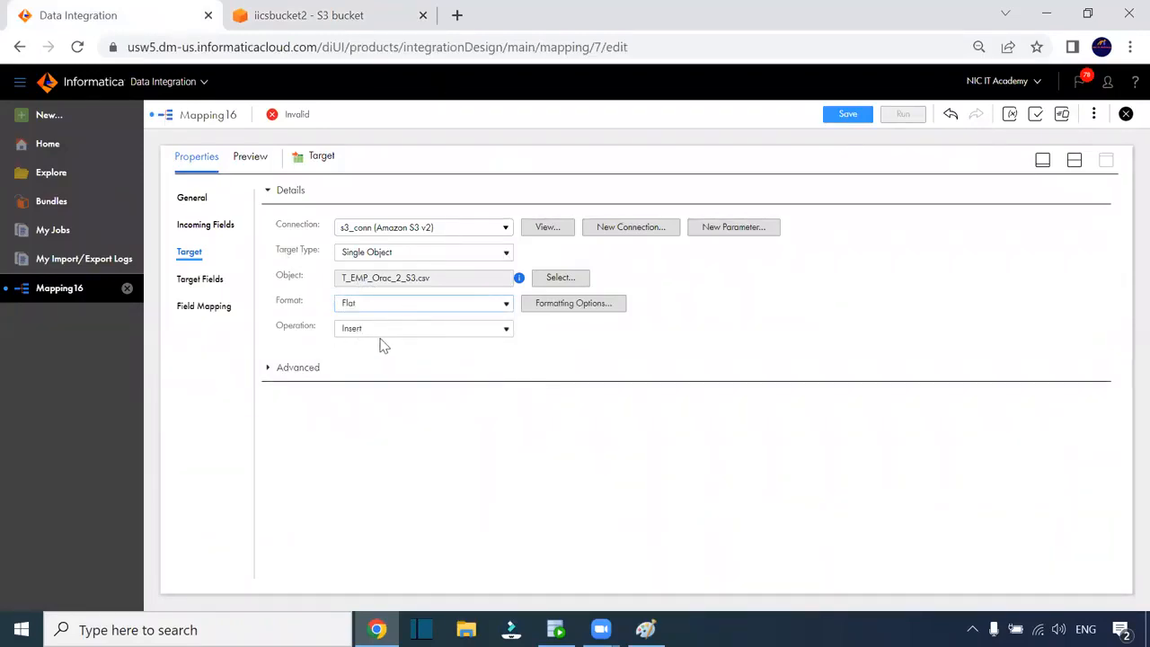
Delete the quote text qualifier from the comma-delimited format, keeping MINIMAL qualifier mode
click(548, 307)
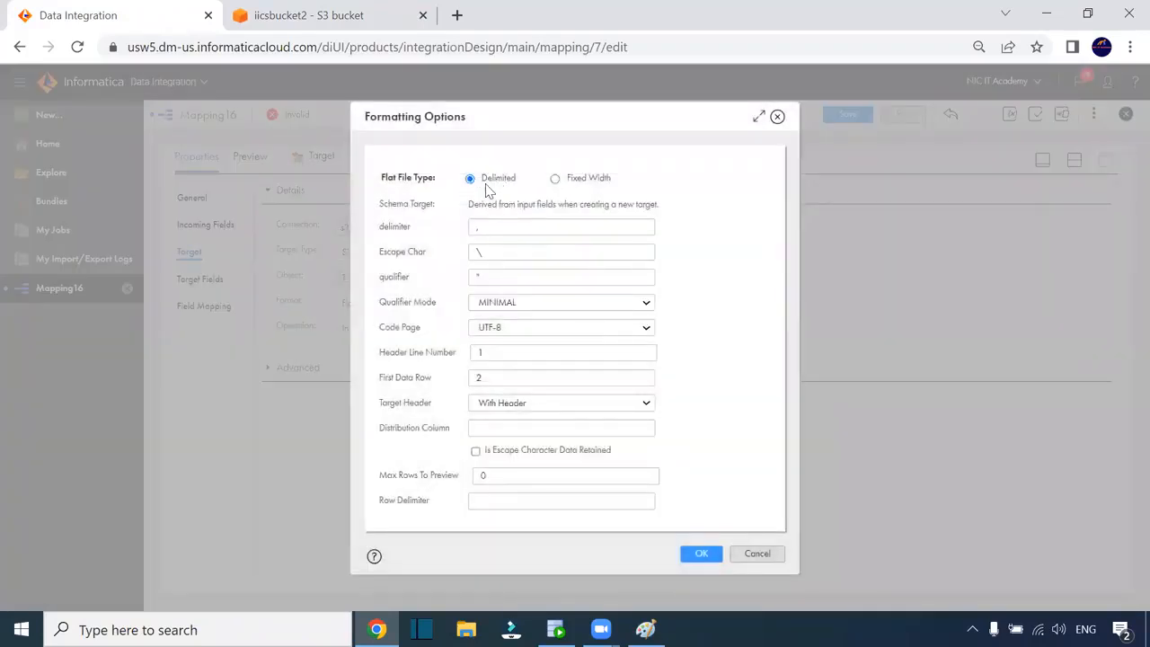
double_click(491, 228)
key(ctrl+plus)
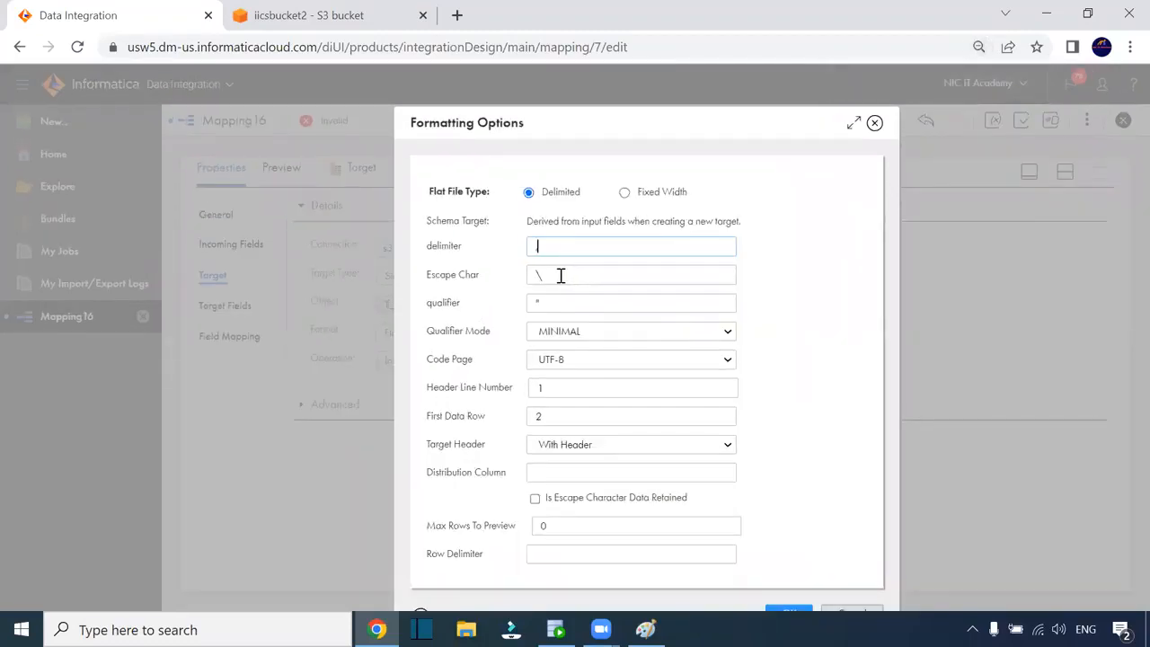
click(557, 304)
double_click(526, 303)
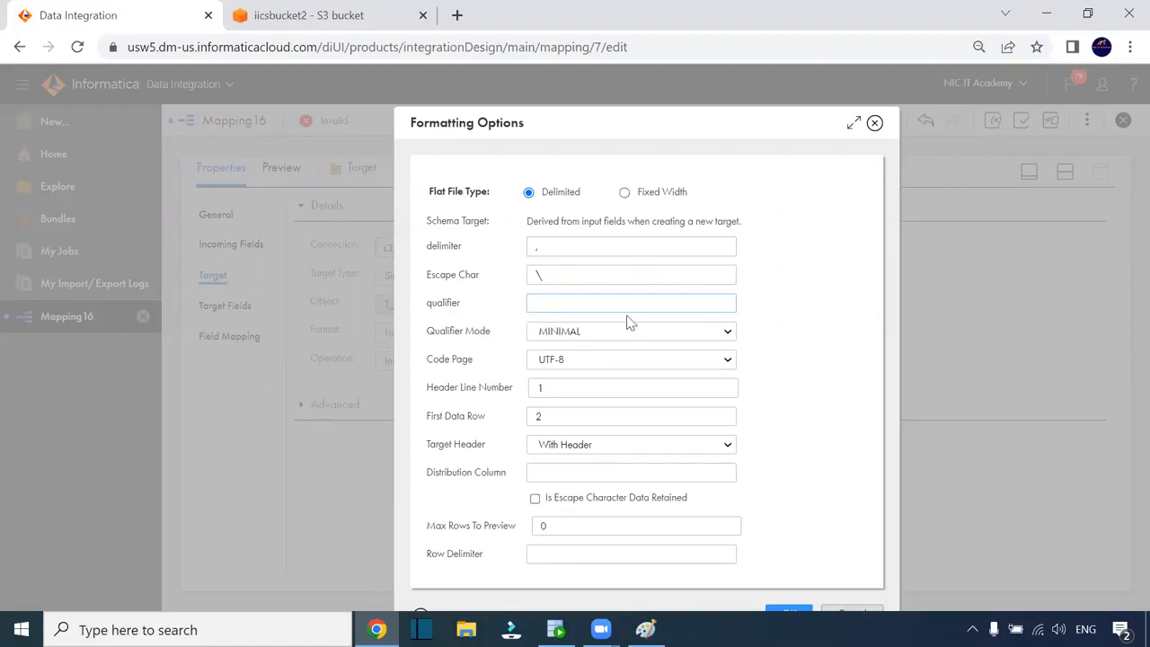
click(578, 335)
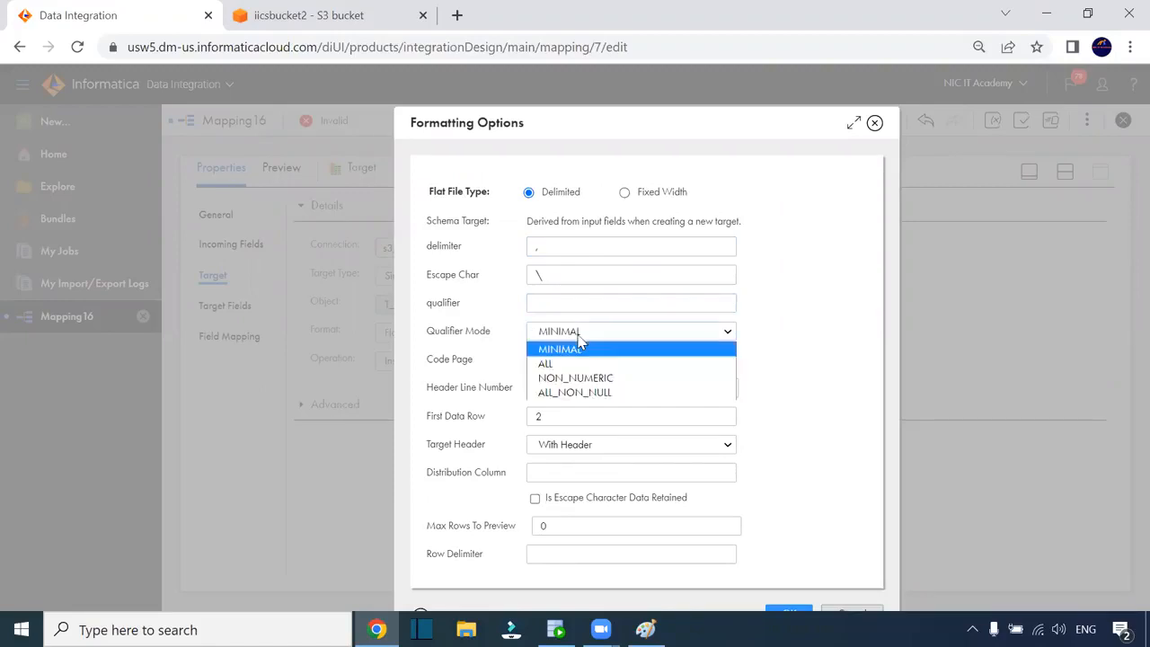
click(581, 347)
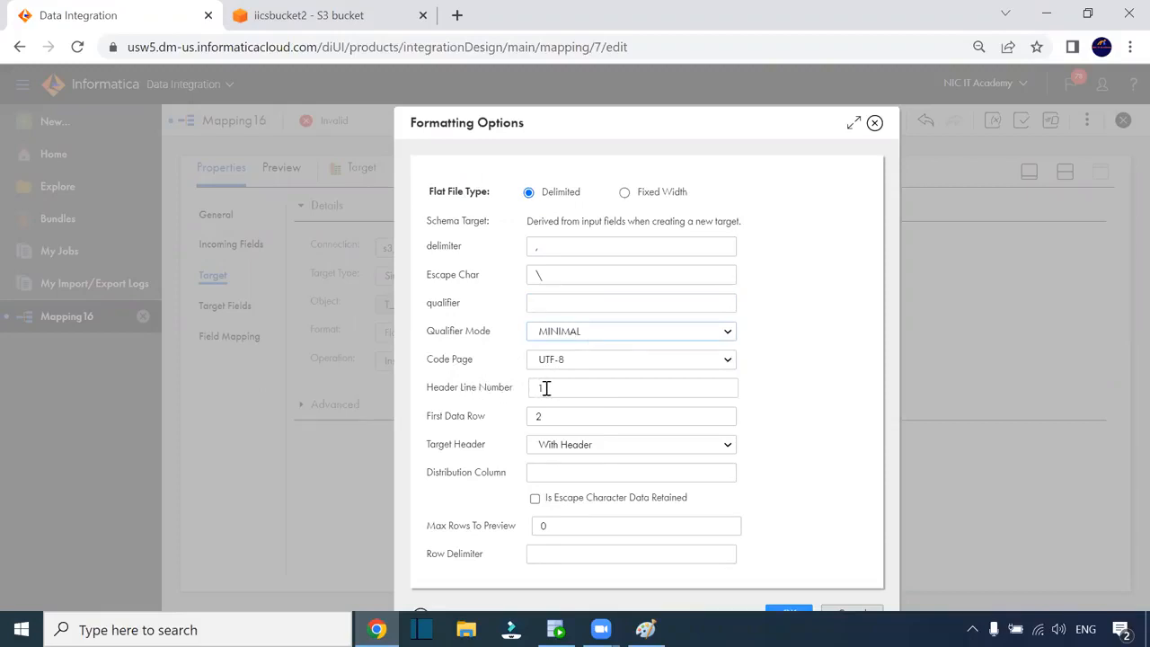
Check the First Data Row value and apply the formatting options
drag(426, 415, 476, 416)
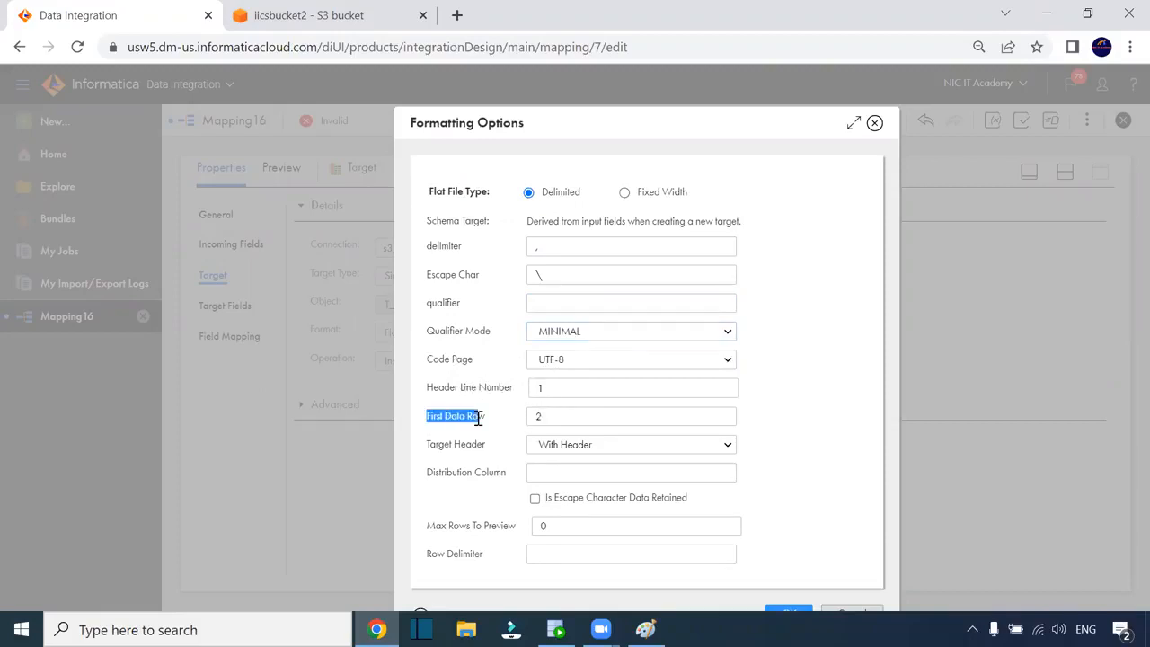
click(547, 416)
key(BackSpace)
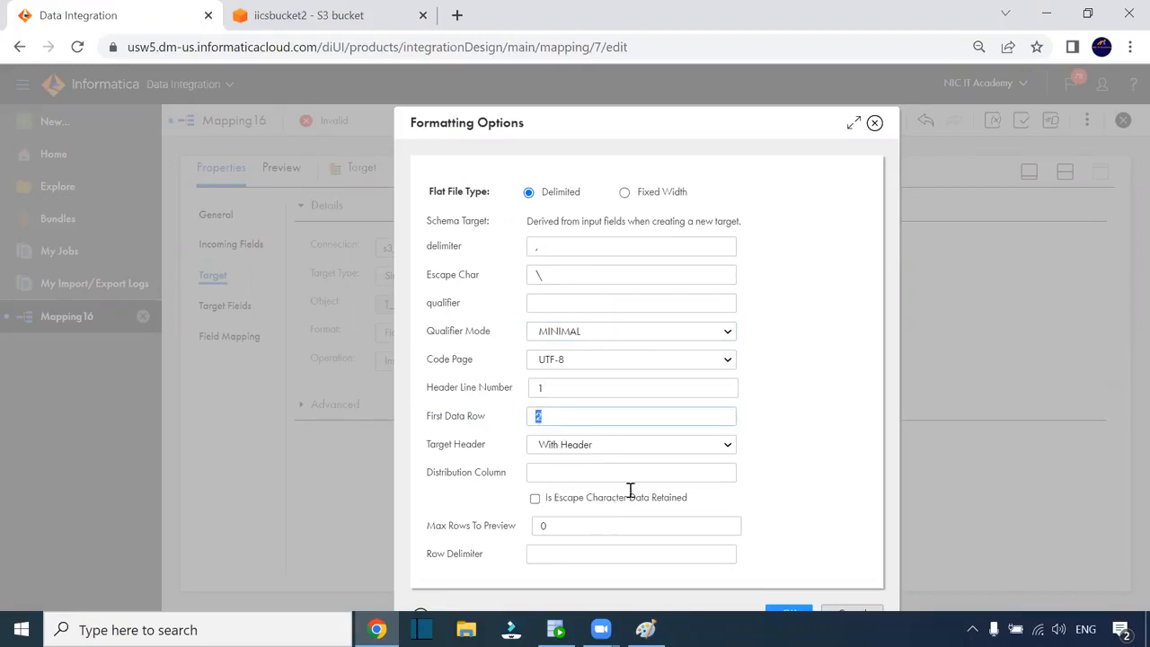
key(ctrl+minus)
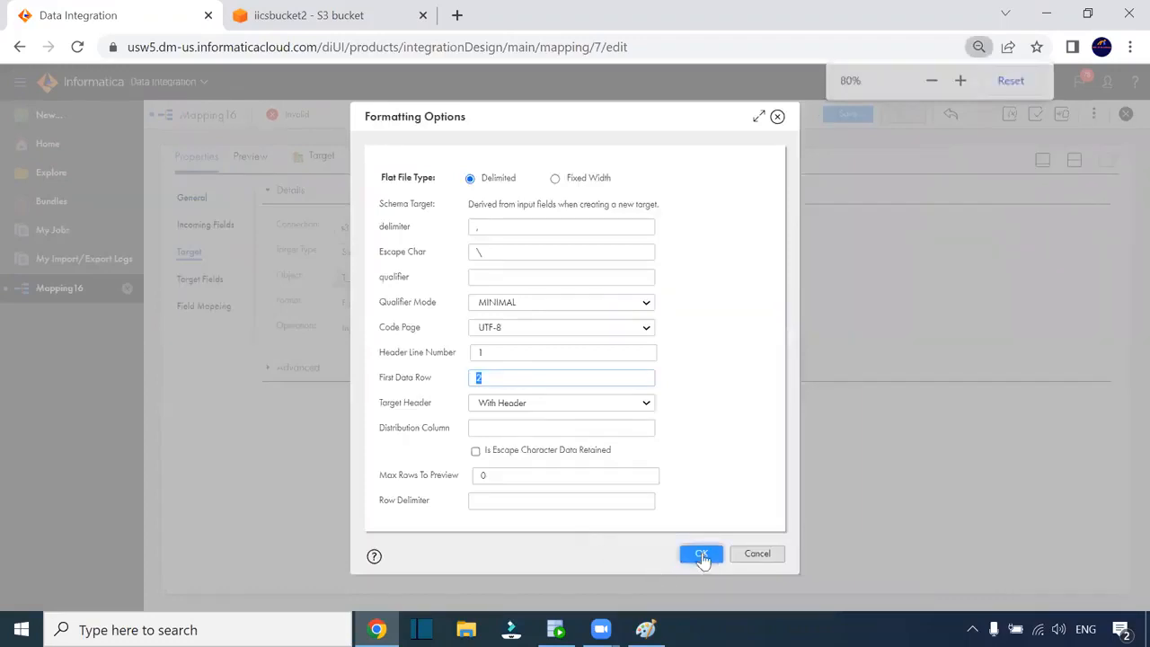
click(701, 554)
click(573, 303)
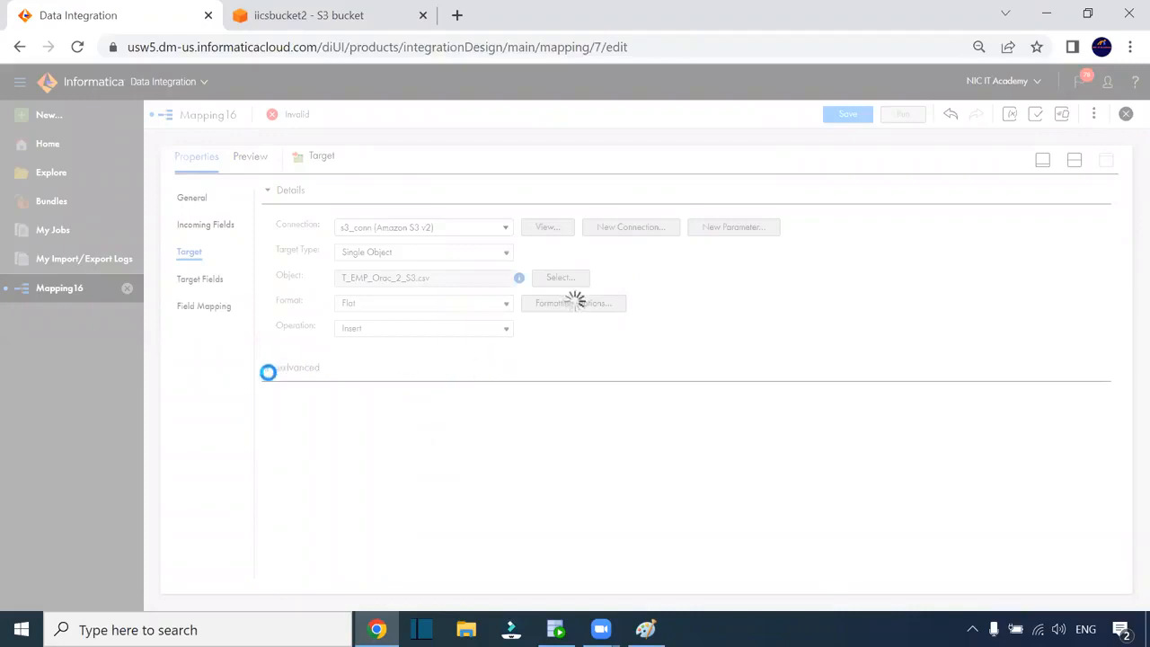
Scroll through the target's Advanced settings, then show Target Fields with their types and precision
click(268, 372)
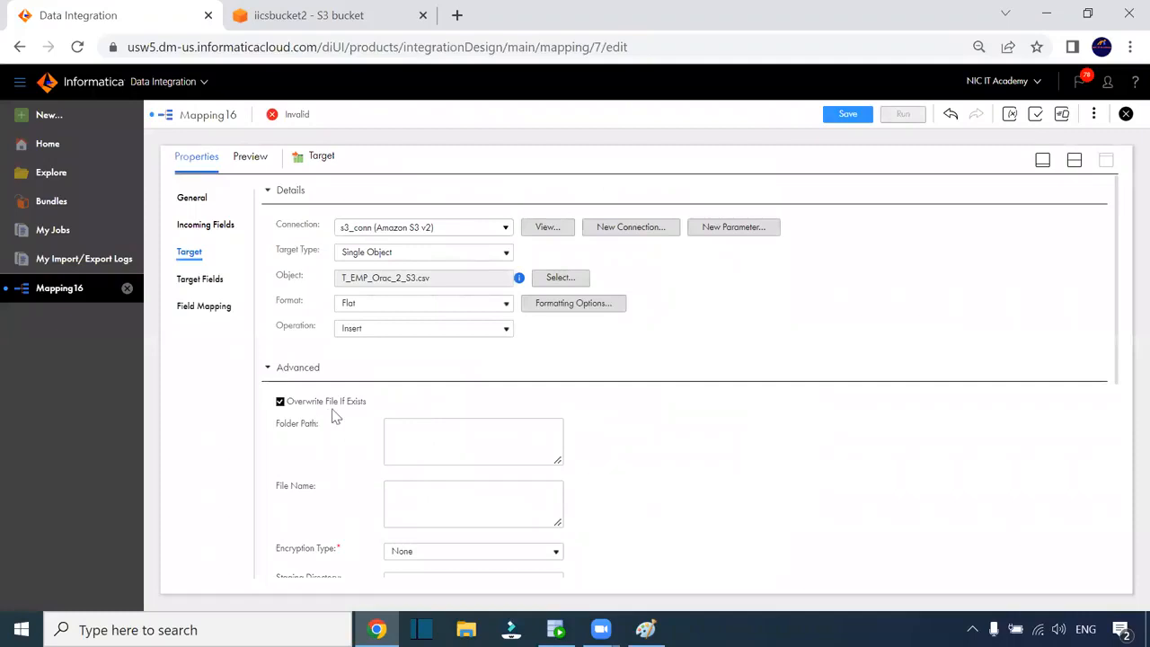
scroll(350, 414, down, 4)
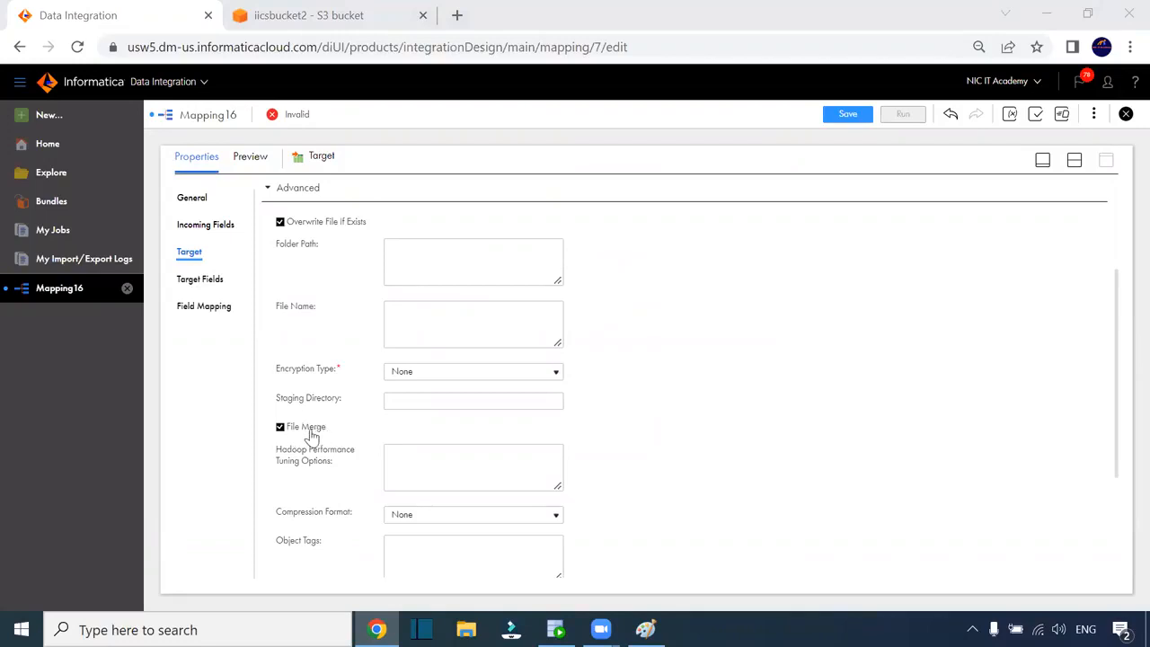
scroll(328, 437, down, 4)
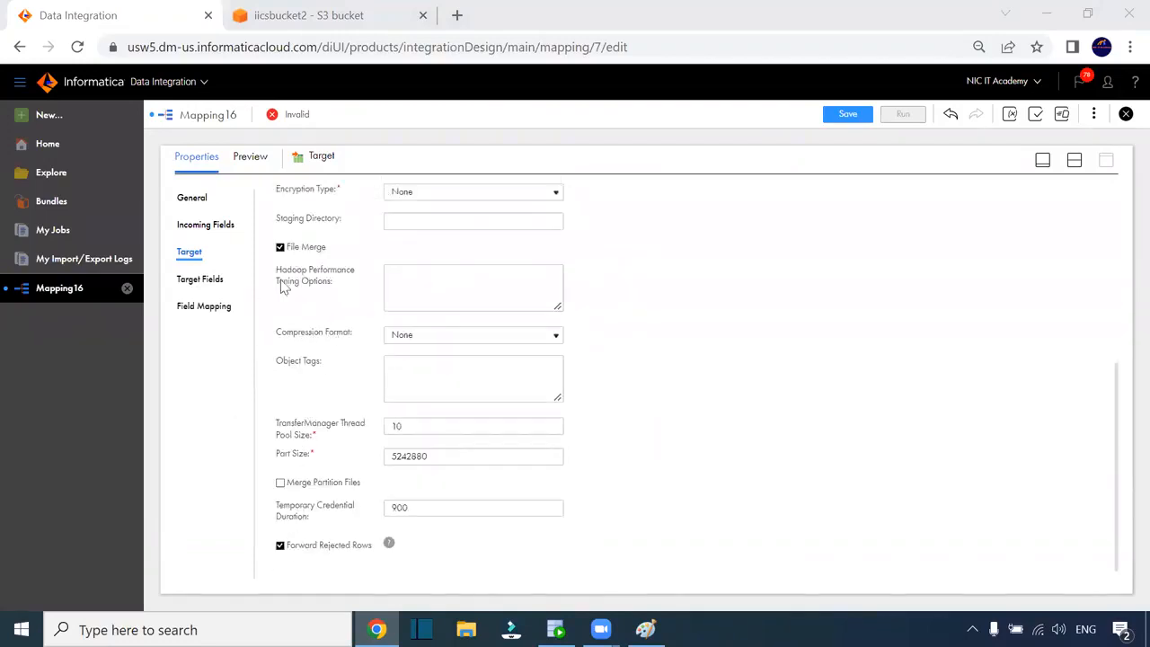
scroll(402, 386, up, 5)
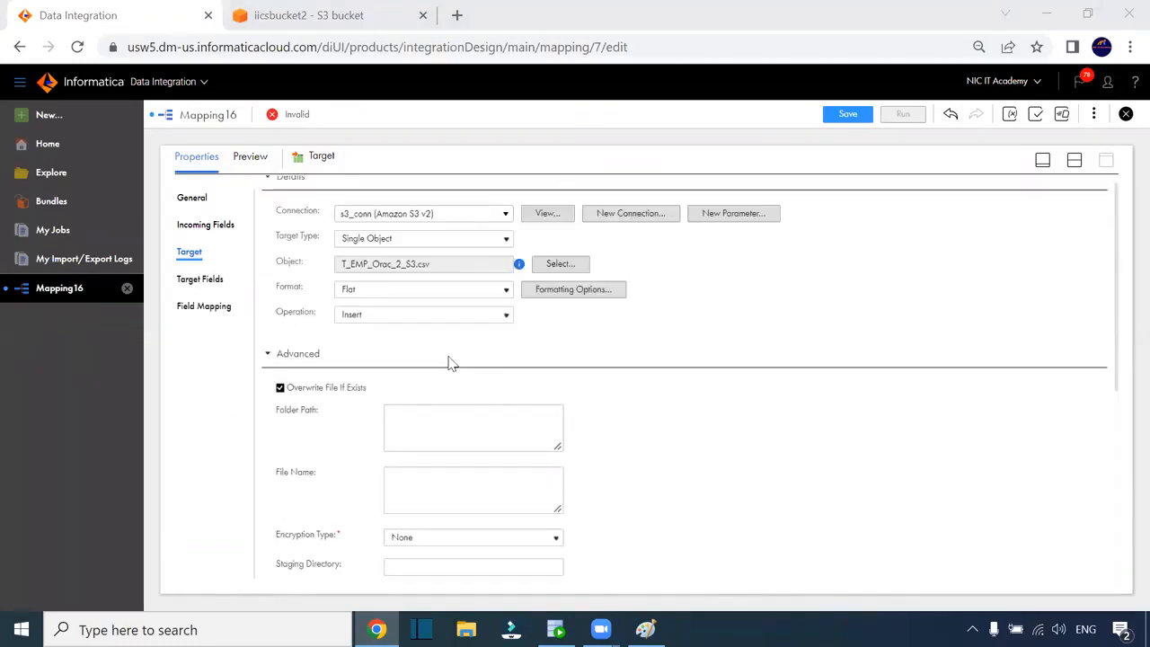
click(202, 281)
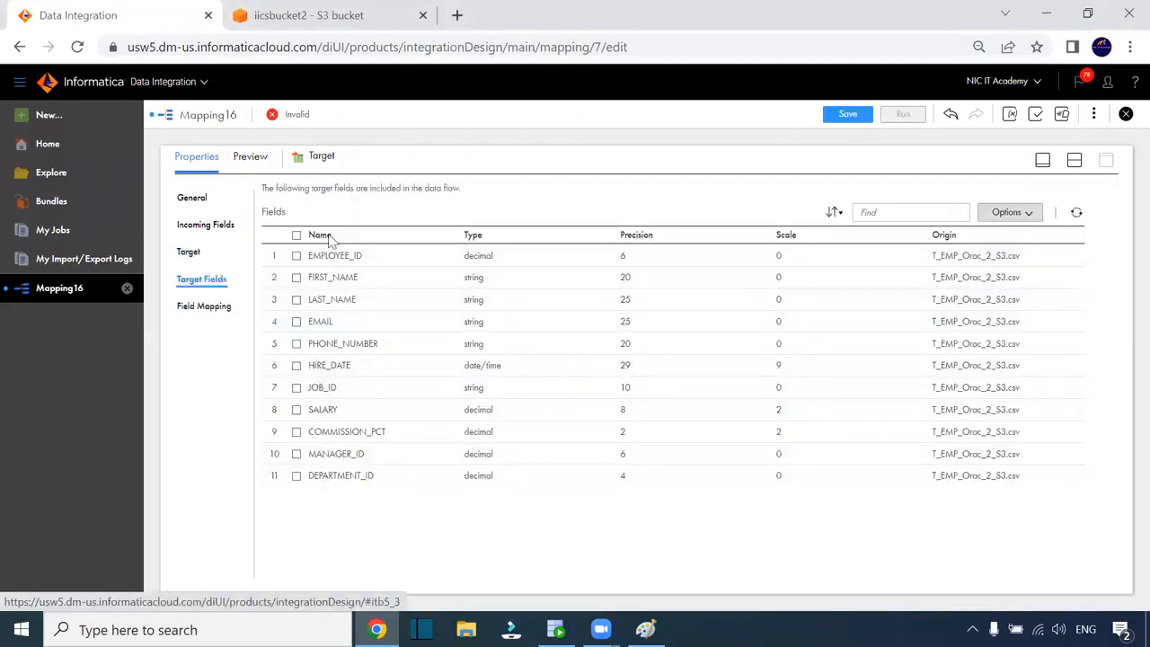
Confirm all 11 fields are mapped in Field Mapping and save m_Employees_data_Orac_2_S3
click(218, 308)
click(220, 310)
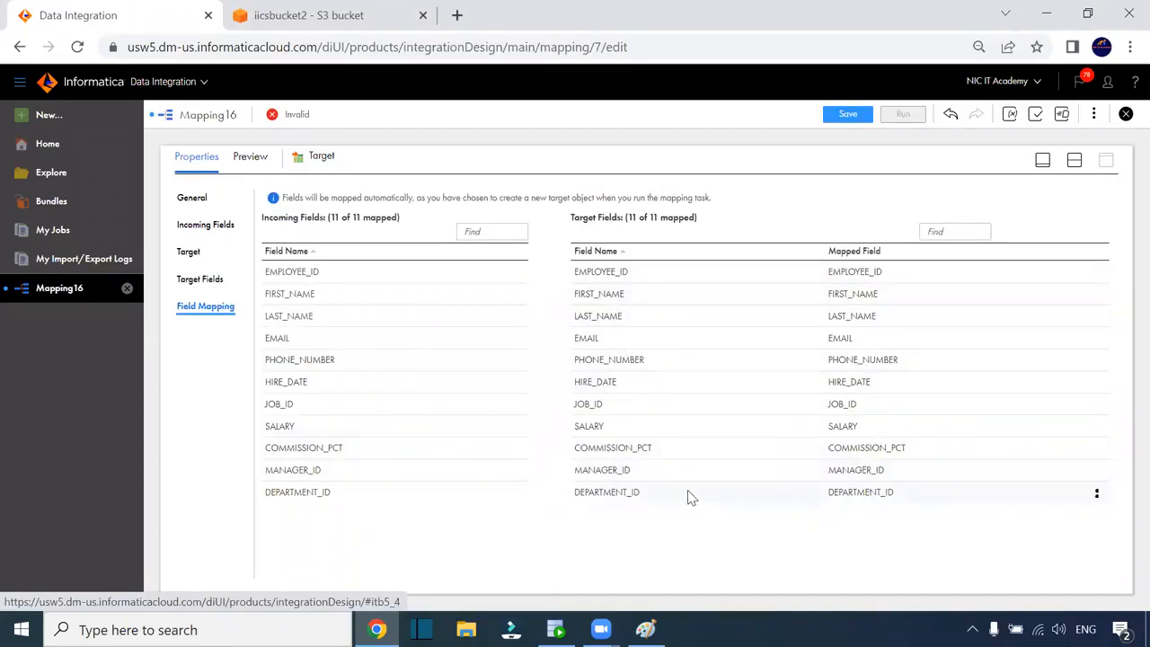
click(849, 115)
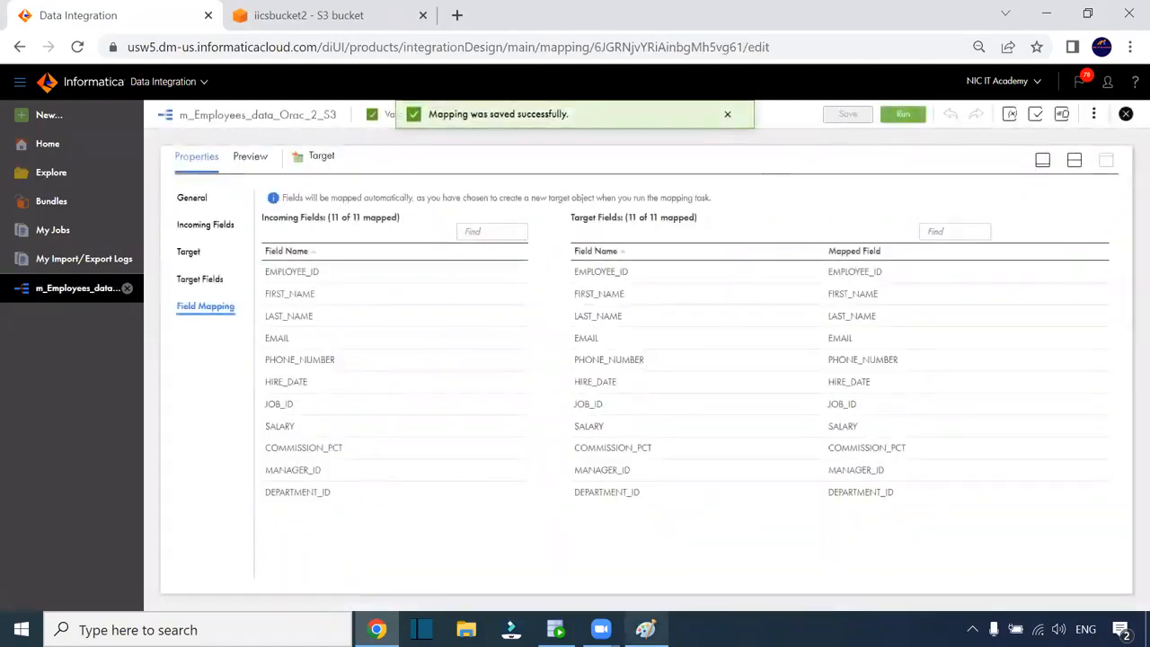
click(645, 628)
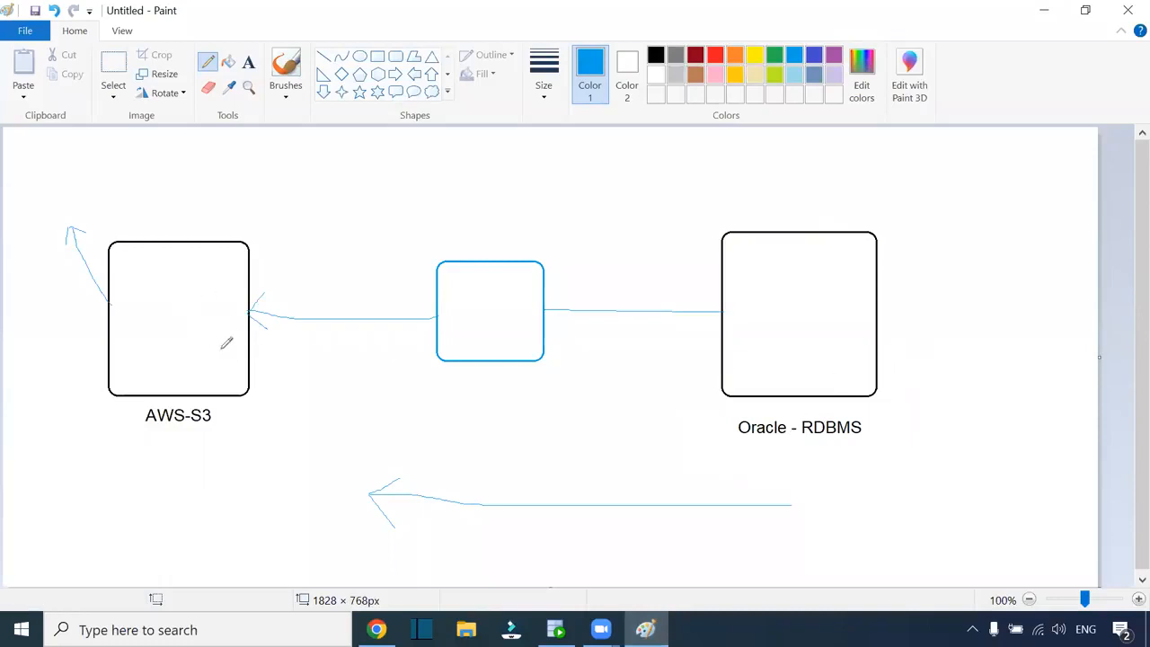
click(377, 629)
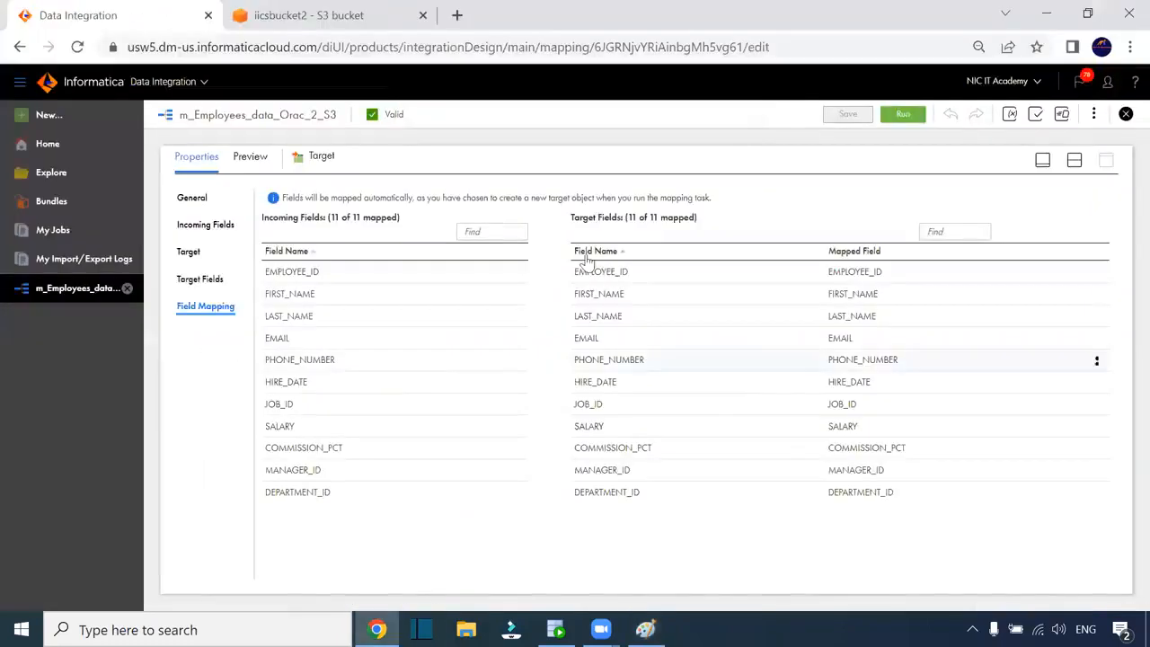
Restore the design canvas and run mapping m_Employees_data_Orac_2_S3 from the Run wizard
click(1073, 160)
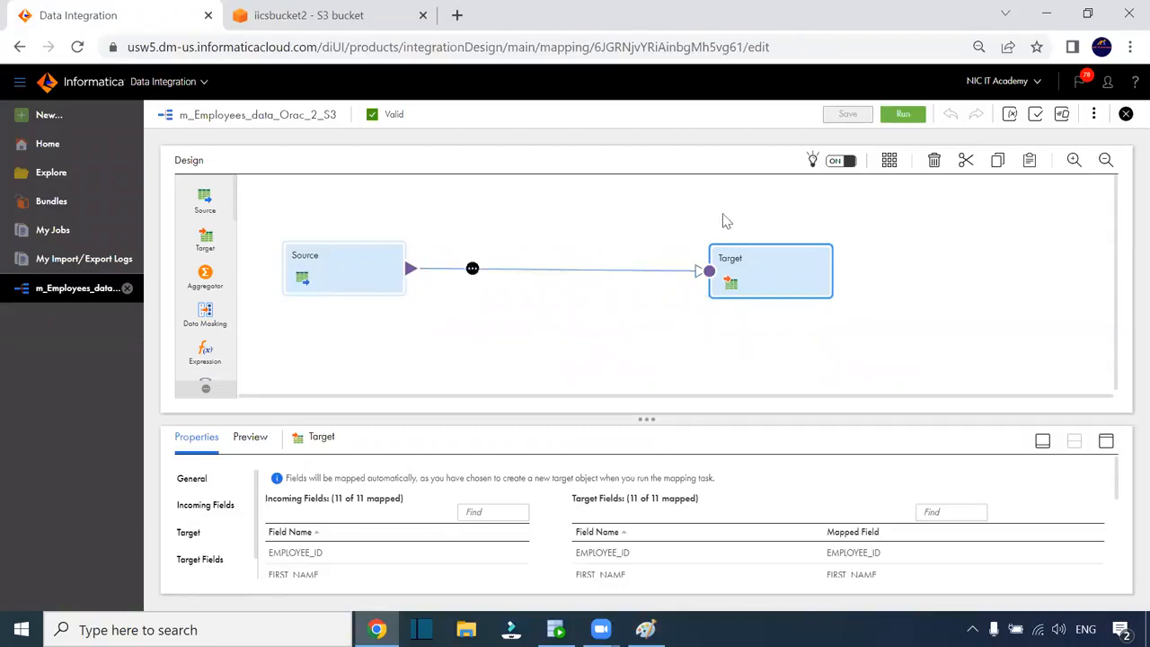
click(906, 116)
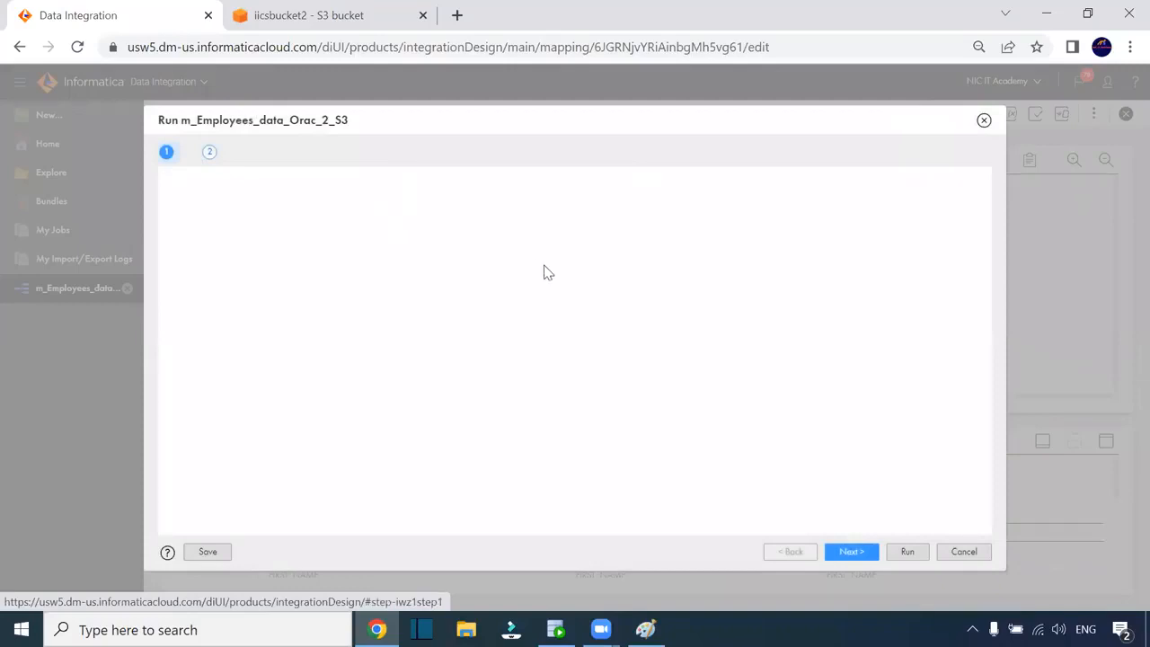
click(905, 551)
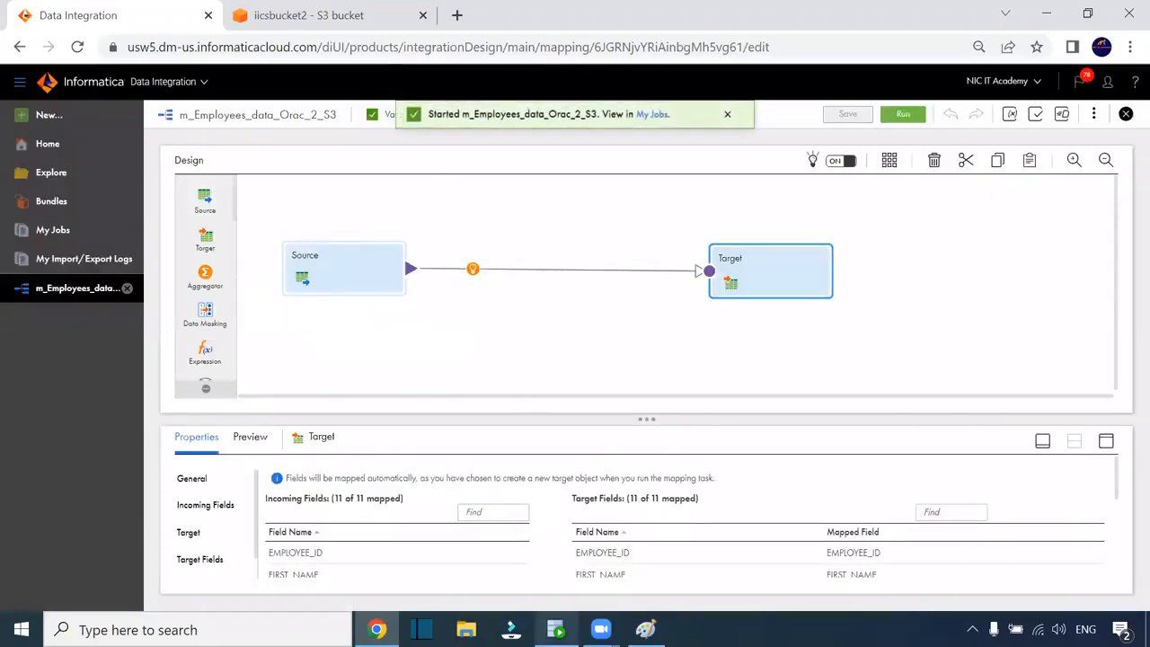
Re-run the employees query in SQL Developer to check the source data, then return to Chrome
click(555, 629)
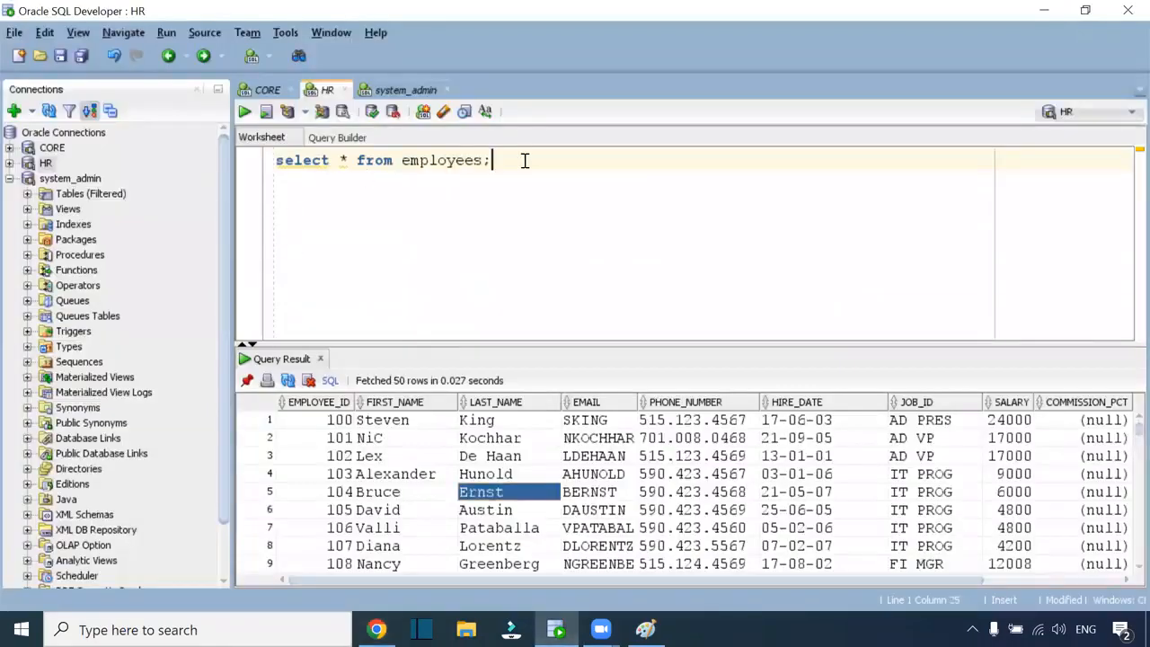
key(ctrl+a)
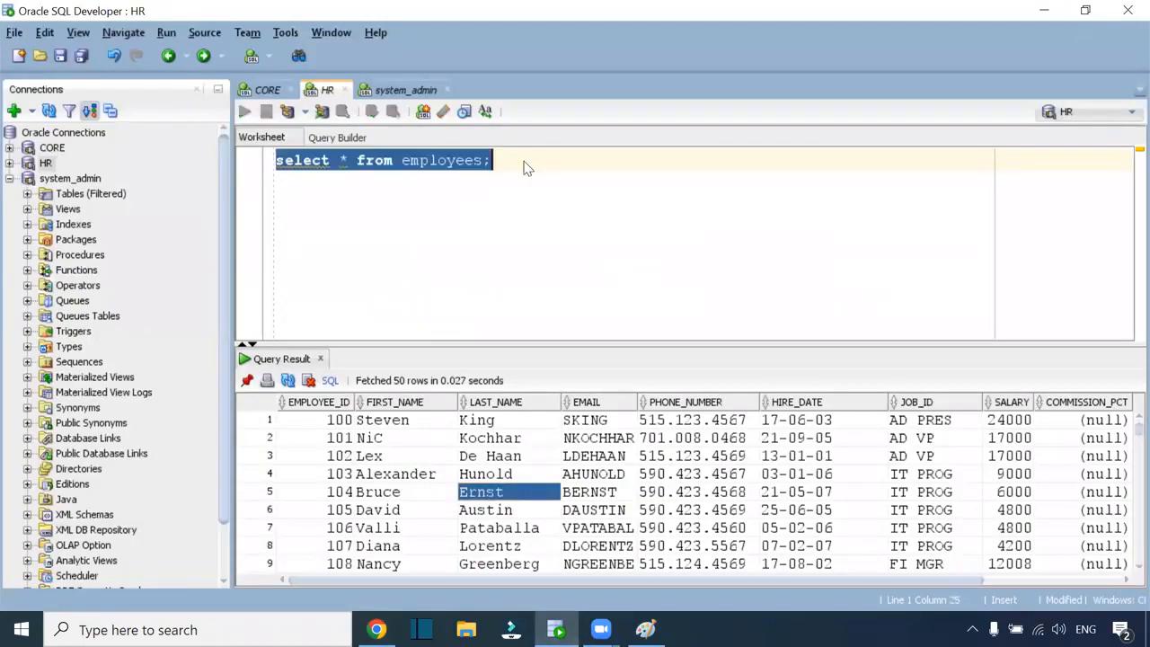
key(ctrl+Return)
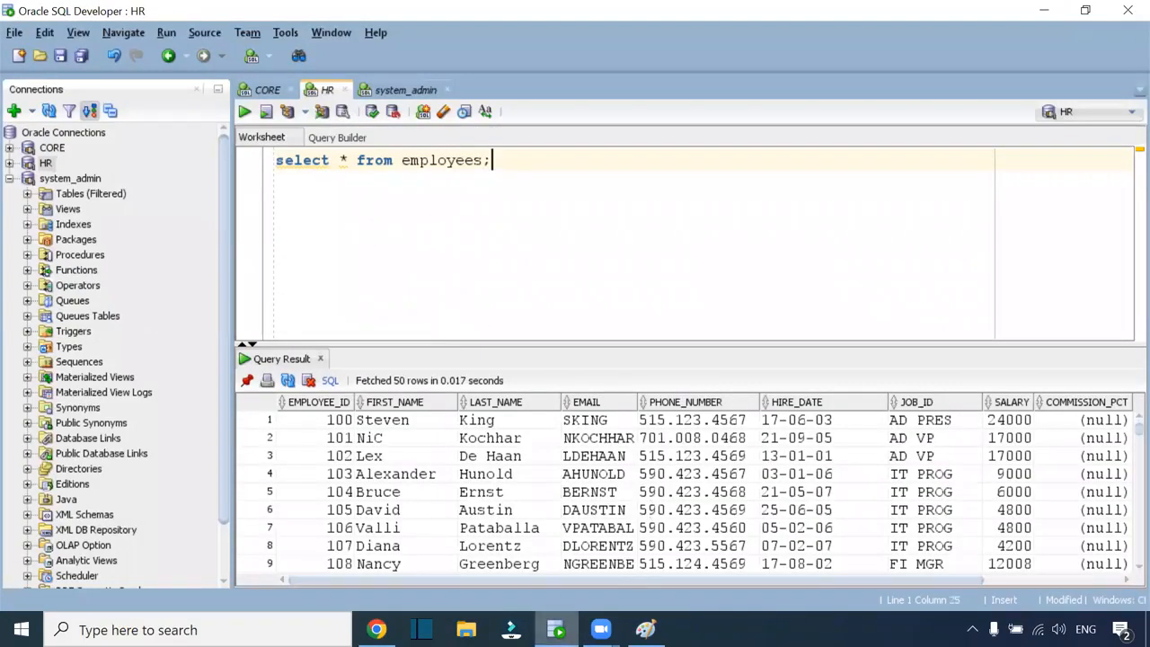
click(378, 629)
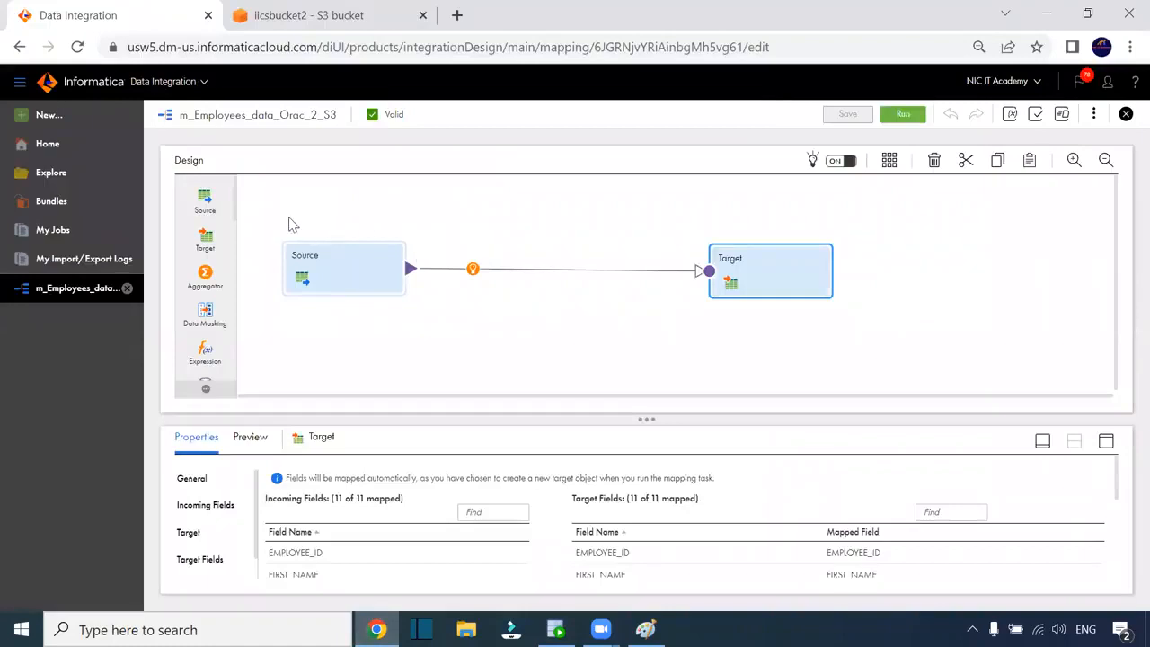
Refresh My Jobs until m_Employees_data_Orac_2_S3-1 shows Success with 107 rows processed
click(54, 239)
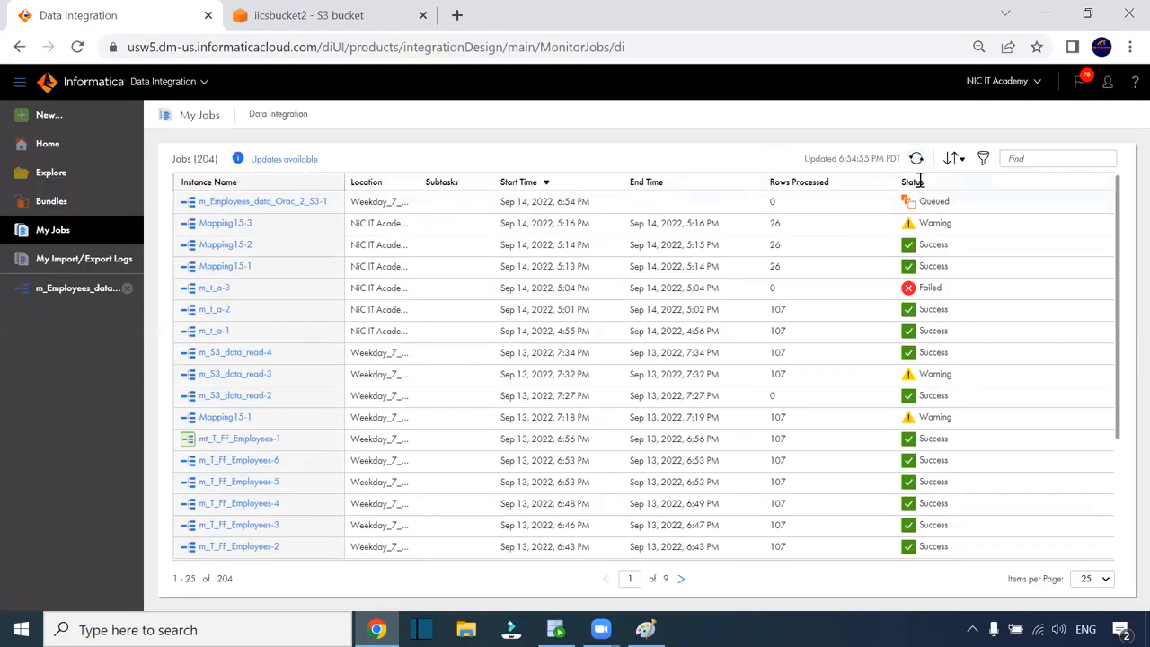
click(918, 159)
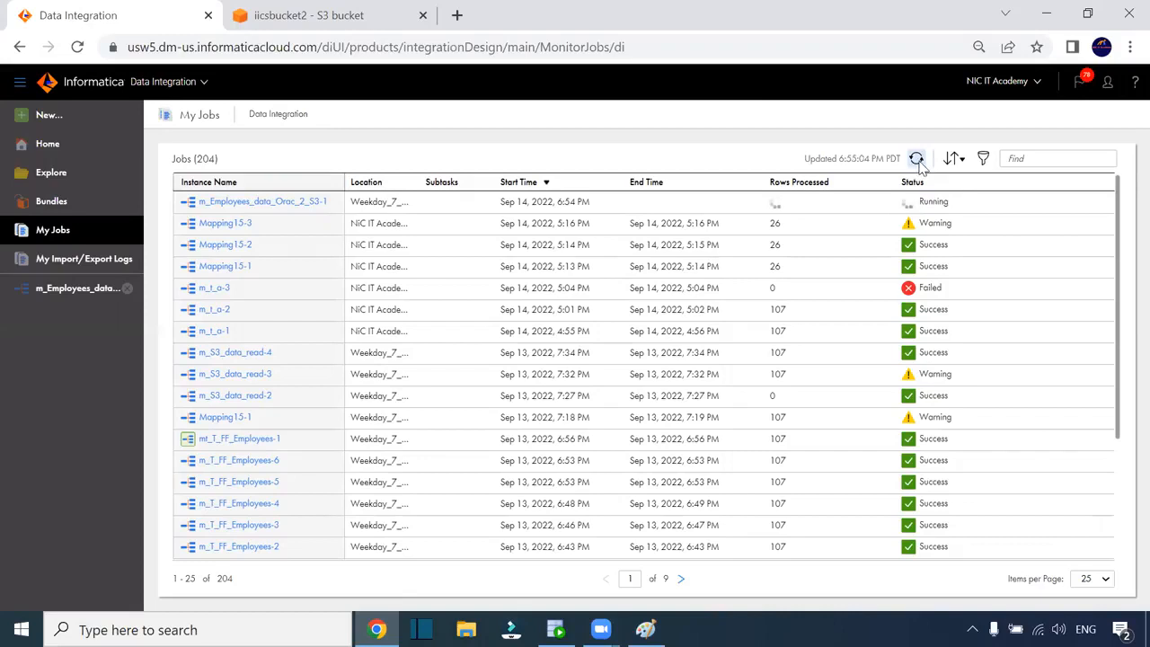
click(917, 159)
click(916, 159)
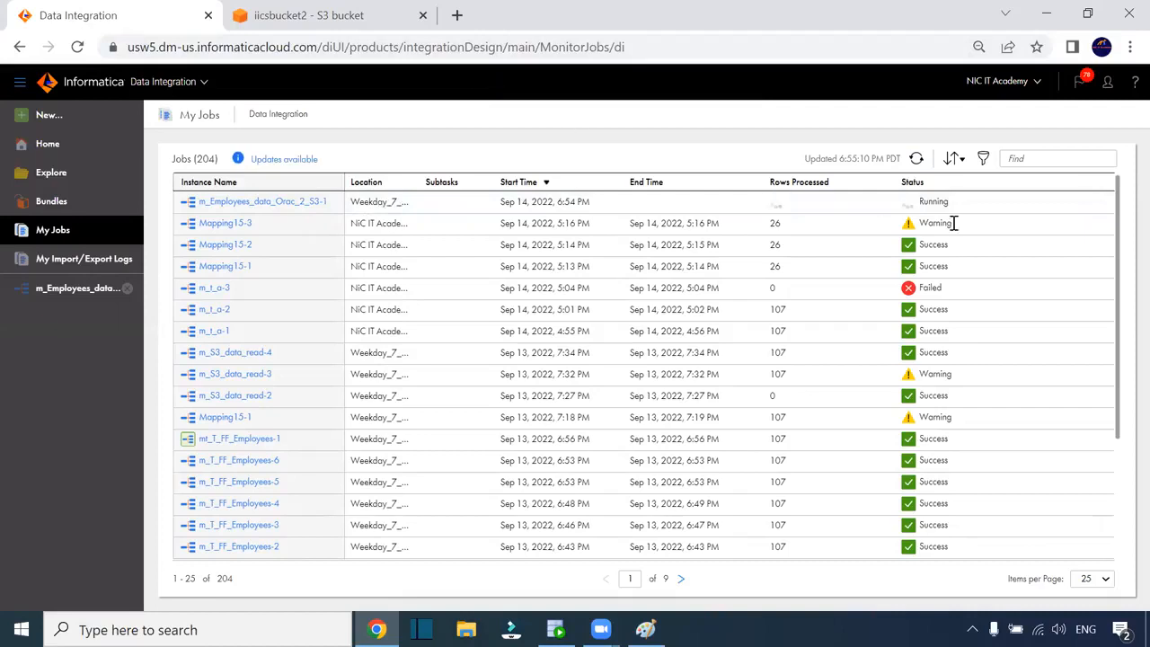
click(916, 159)
double_click(776, 203)
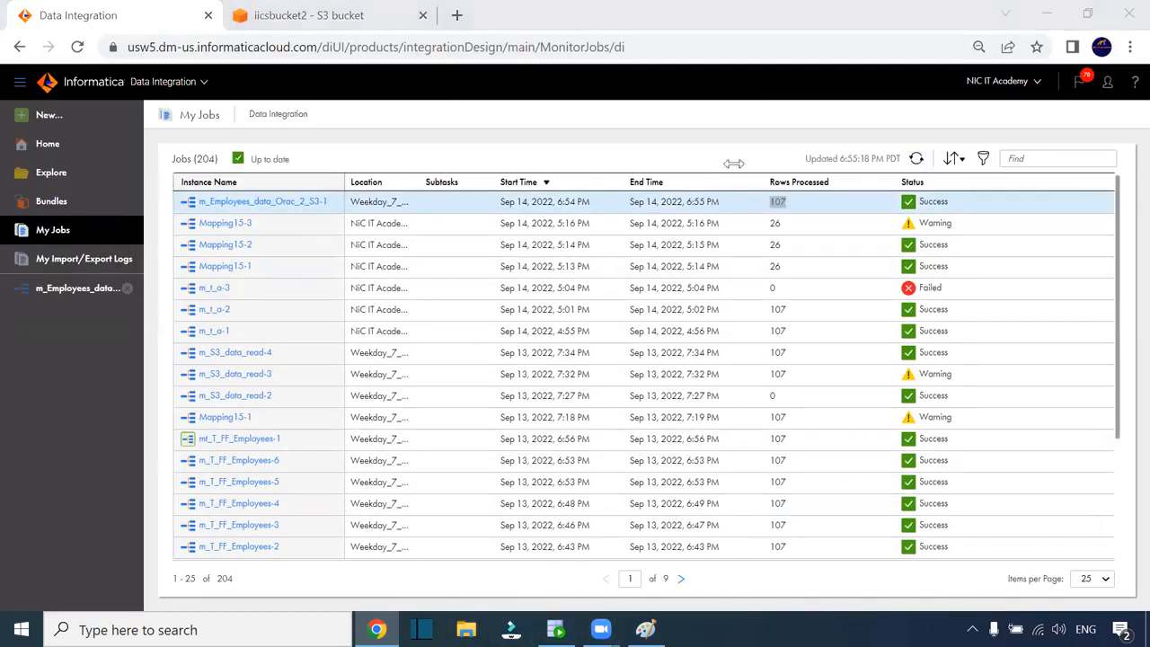
Reload the iicsbucket2 page and check T_EMP_Orac_2_S3.csv's last modified timestamp
key(ctrl+Tab)
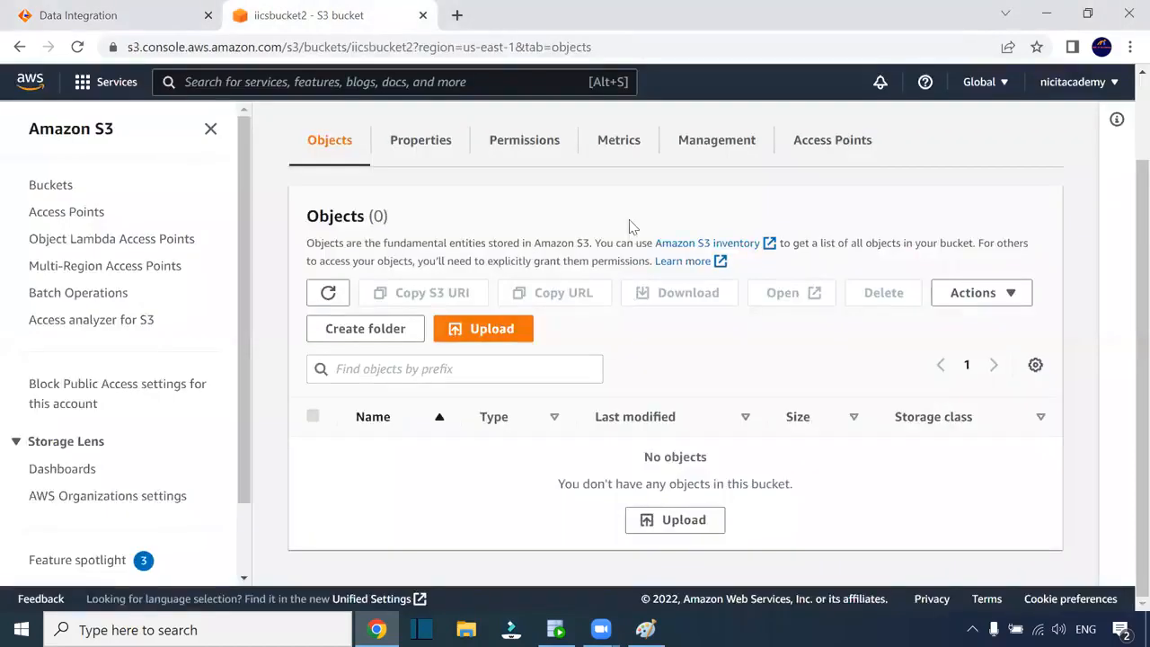
click(710, 54)
key(Return)
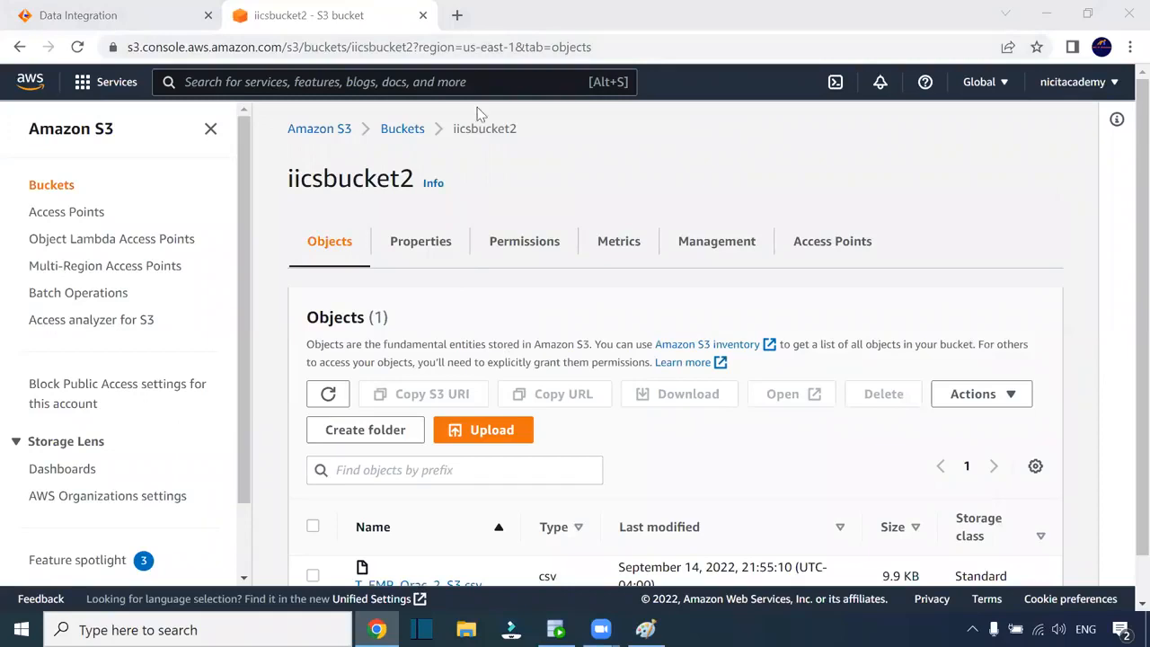
scroll(477, 114, down, 1)
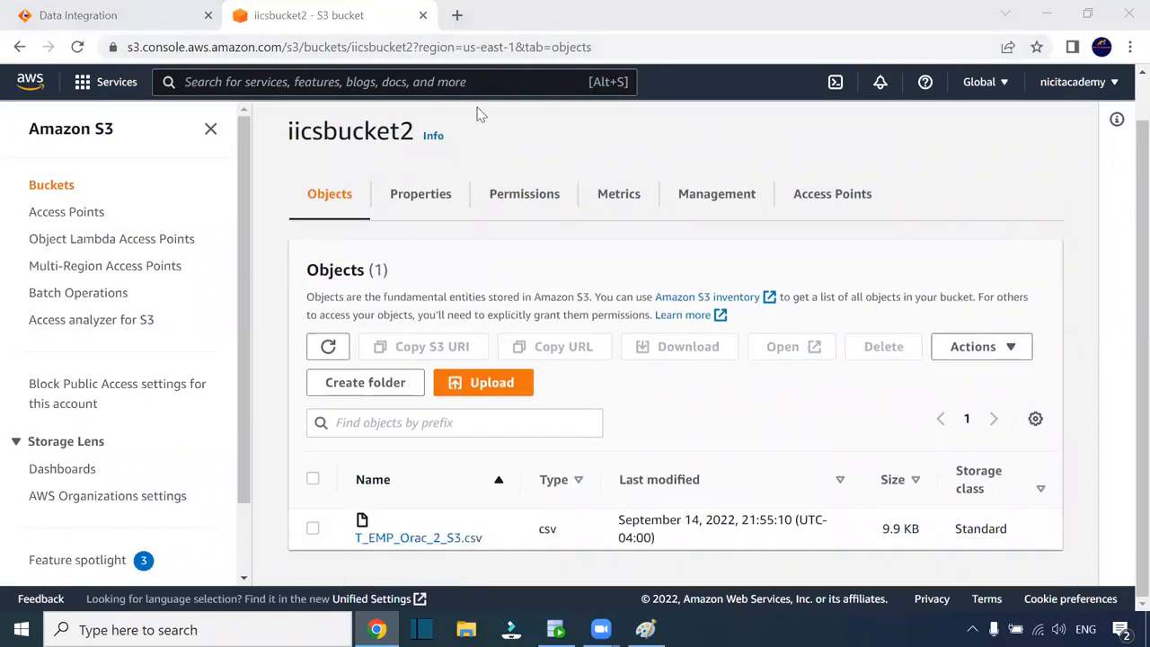
drag(662, 544, 616, 519)
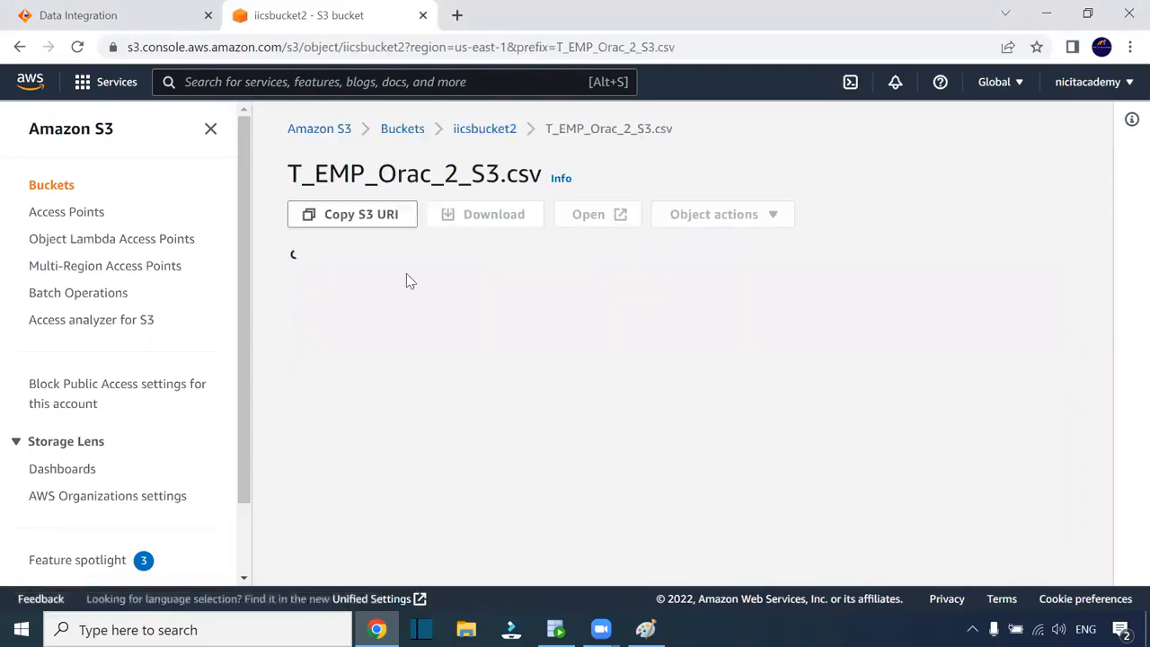
Download T_EMP_Orac_2_S3.csv from its object overview page
scroll(692, 337, down, 3)
scroll(487, 393, down, 8)
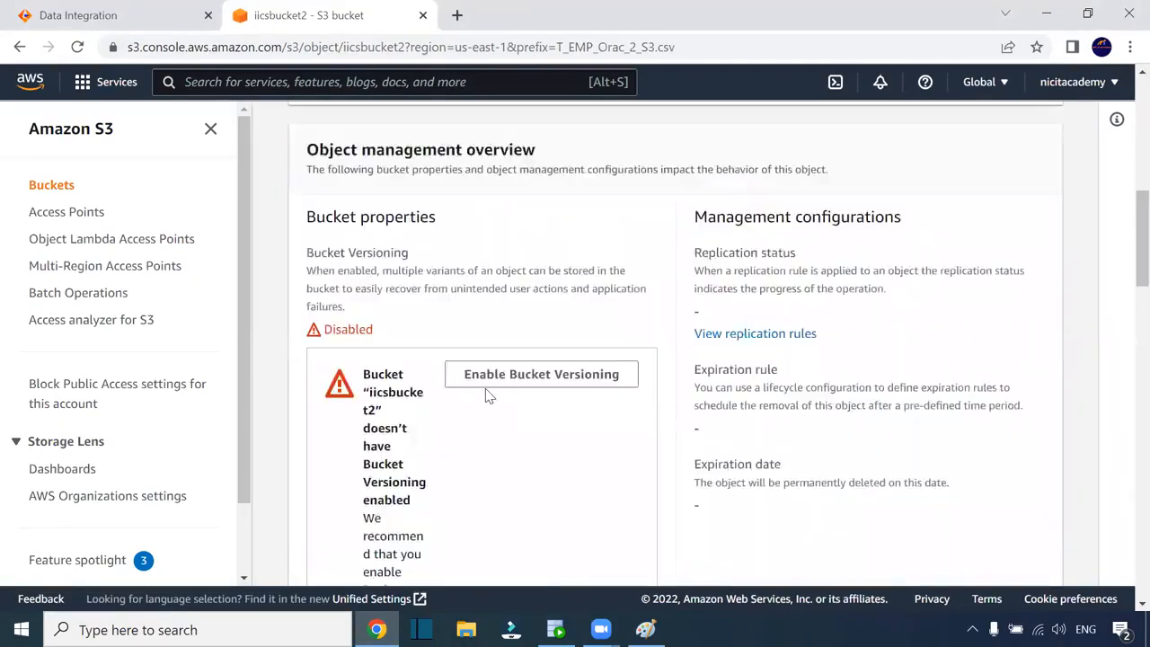
scroll(486, 388, up, 5)
scroll(486, 388, up, 6)
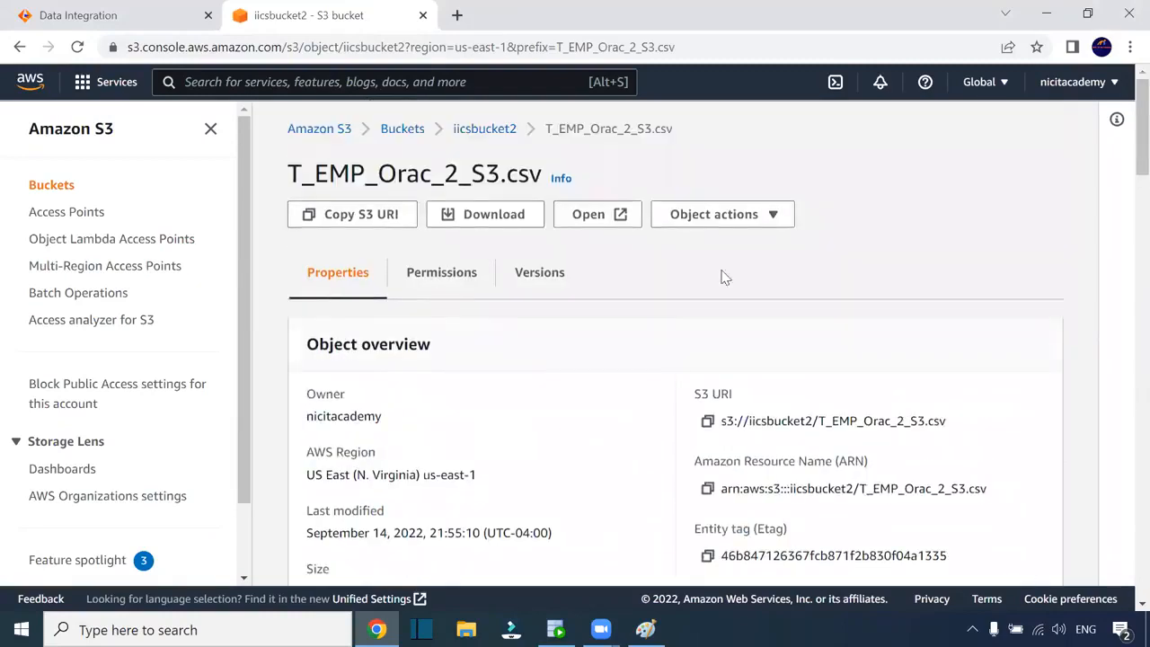
click(480, 217)
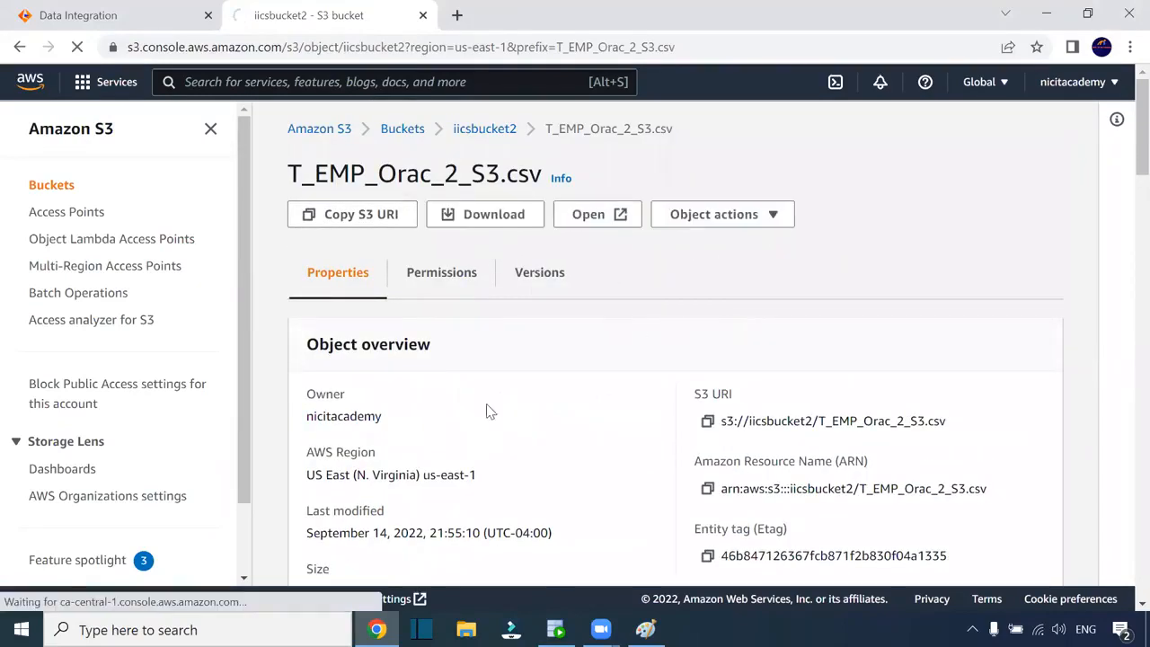
click(126, 588)
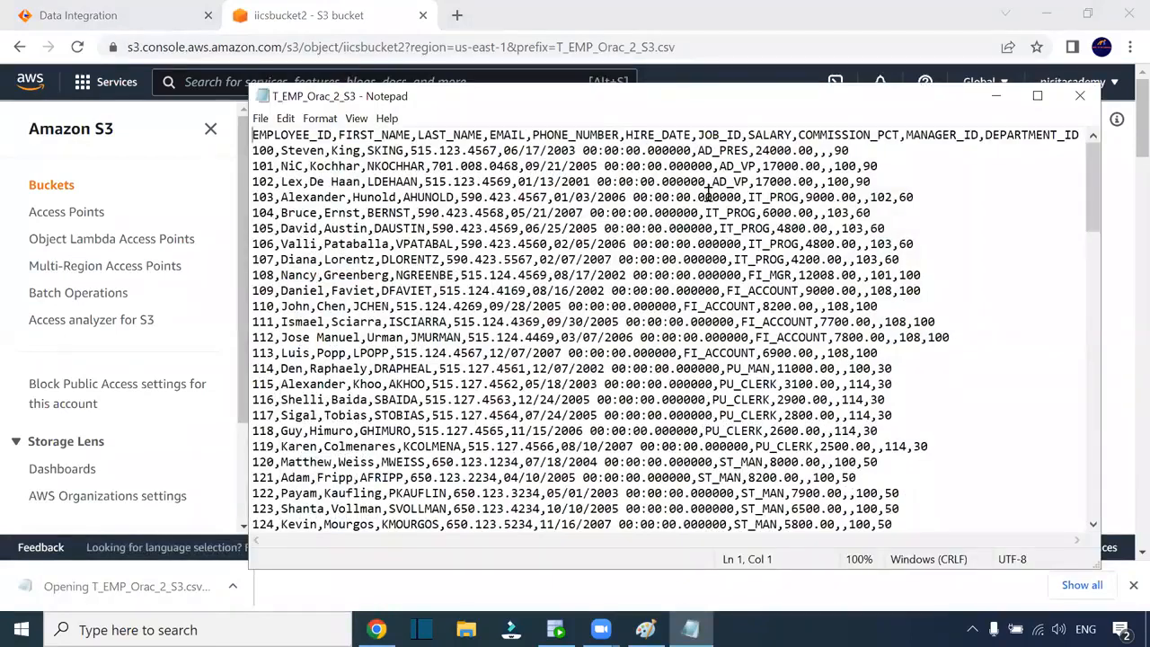
drag(691, 150, 585, 147)
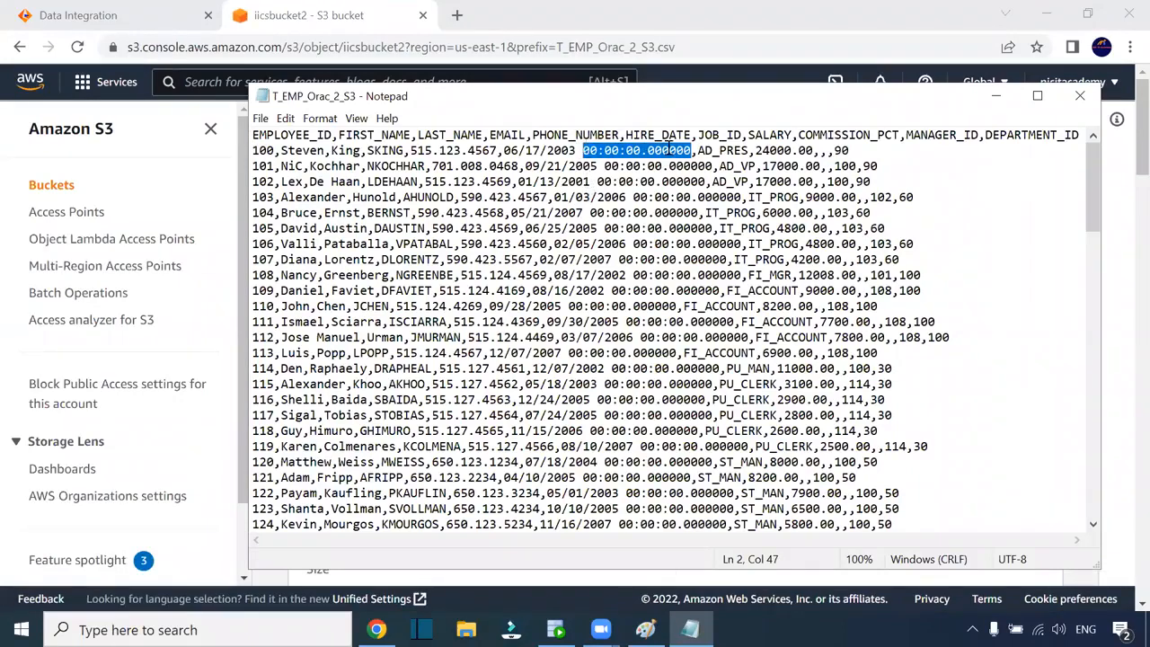
click(570, 151)
drag(577, 150, 692, 150)
click(1080, 95)
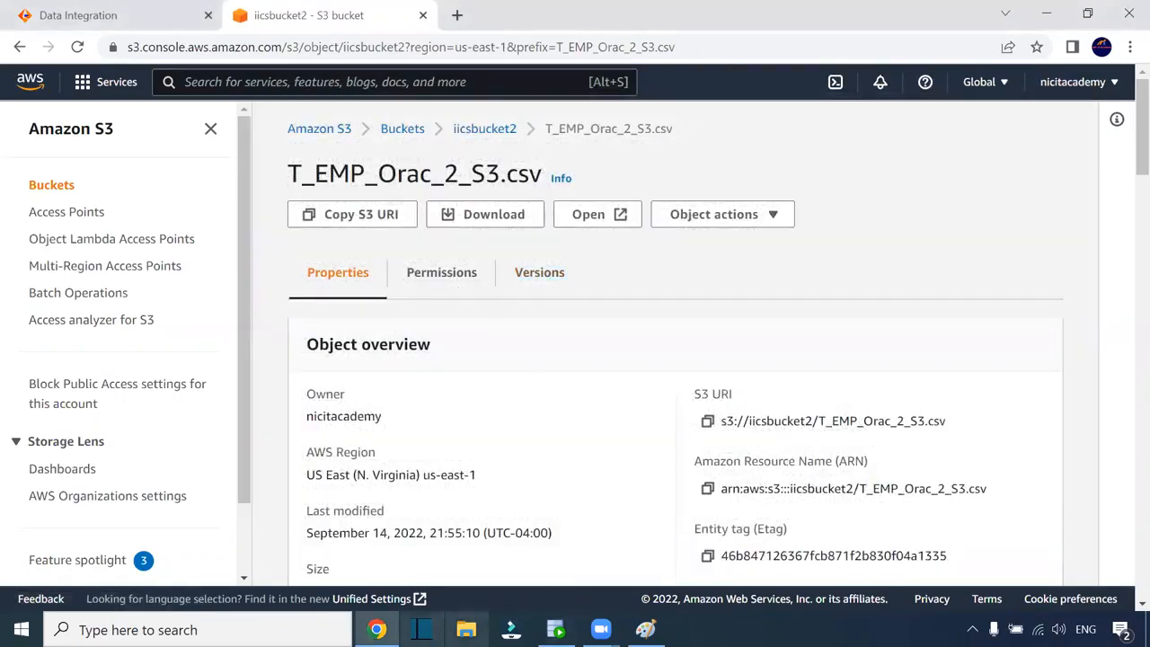
Open mapping m_Employees_data_Orac_2_S3 from the m_Employees_data_Orac_2_S3-1 job details
click(158, 13)
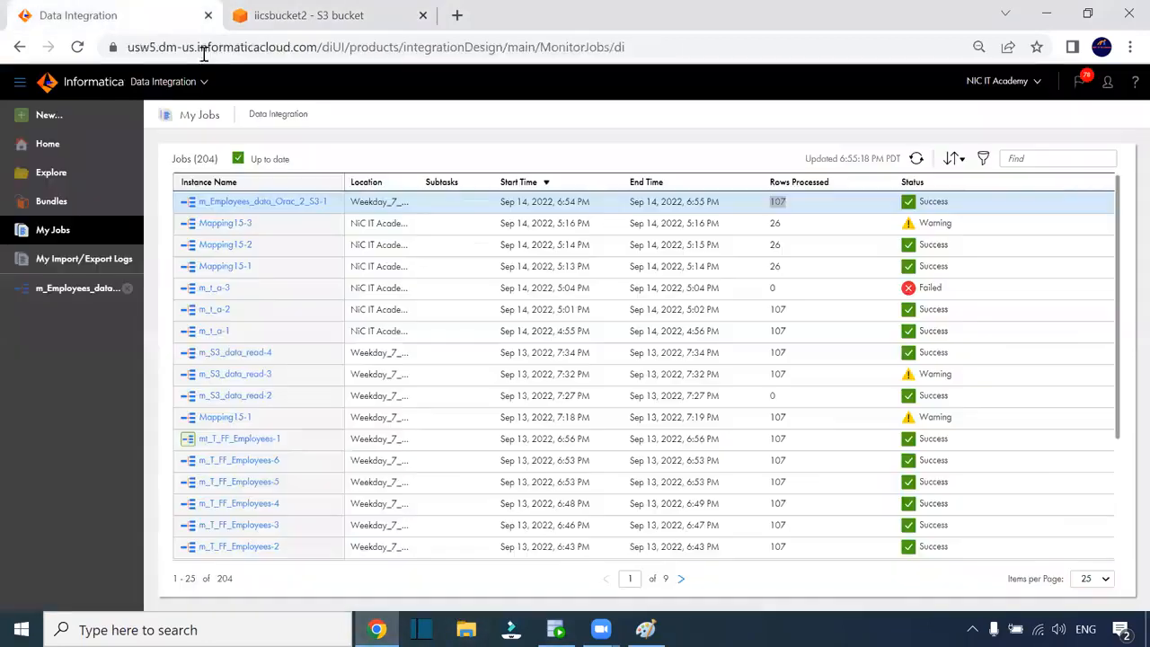
click(283, 202)
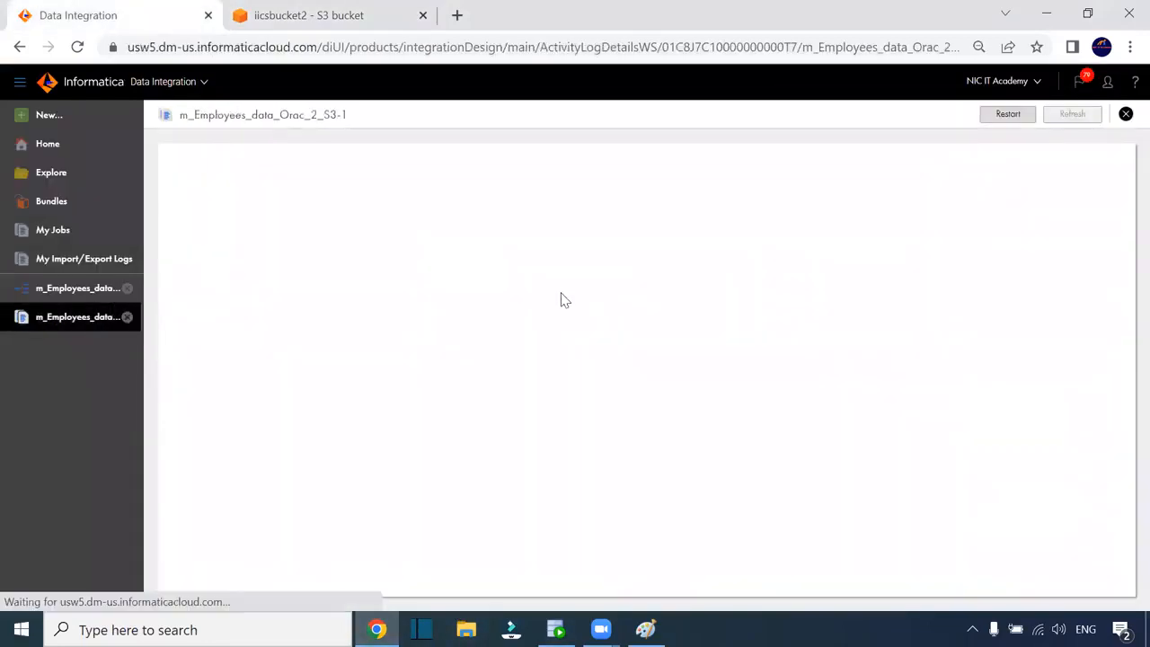
click(368, 189)
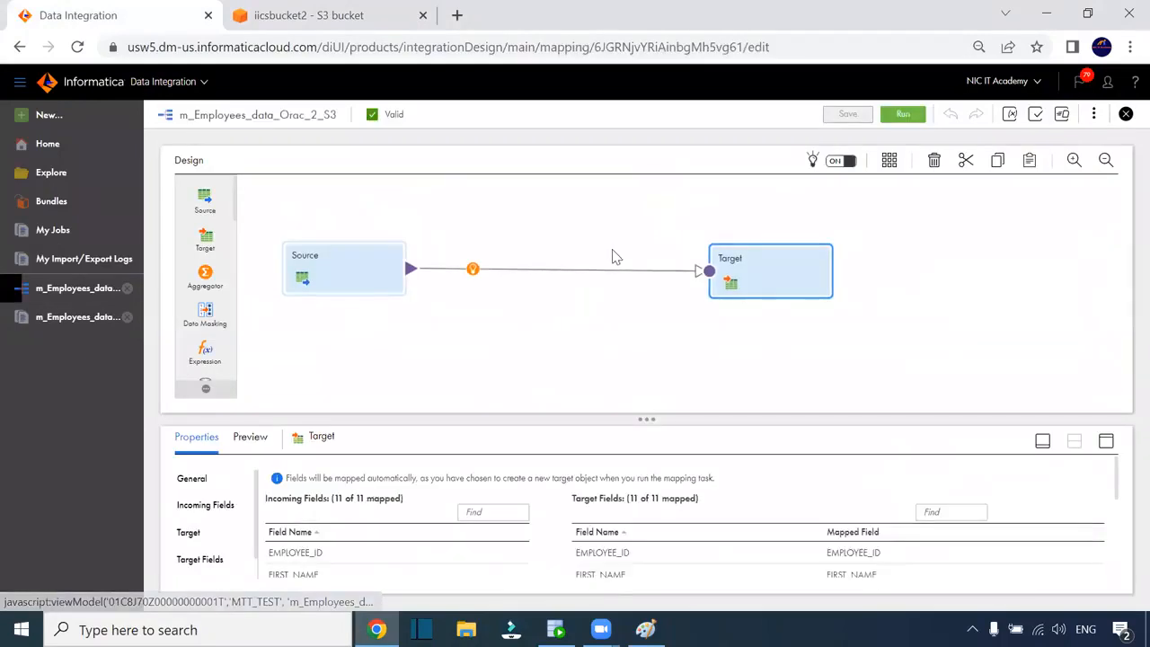
key(ctrl+plus)
key(ctrl+plus)
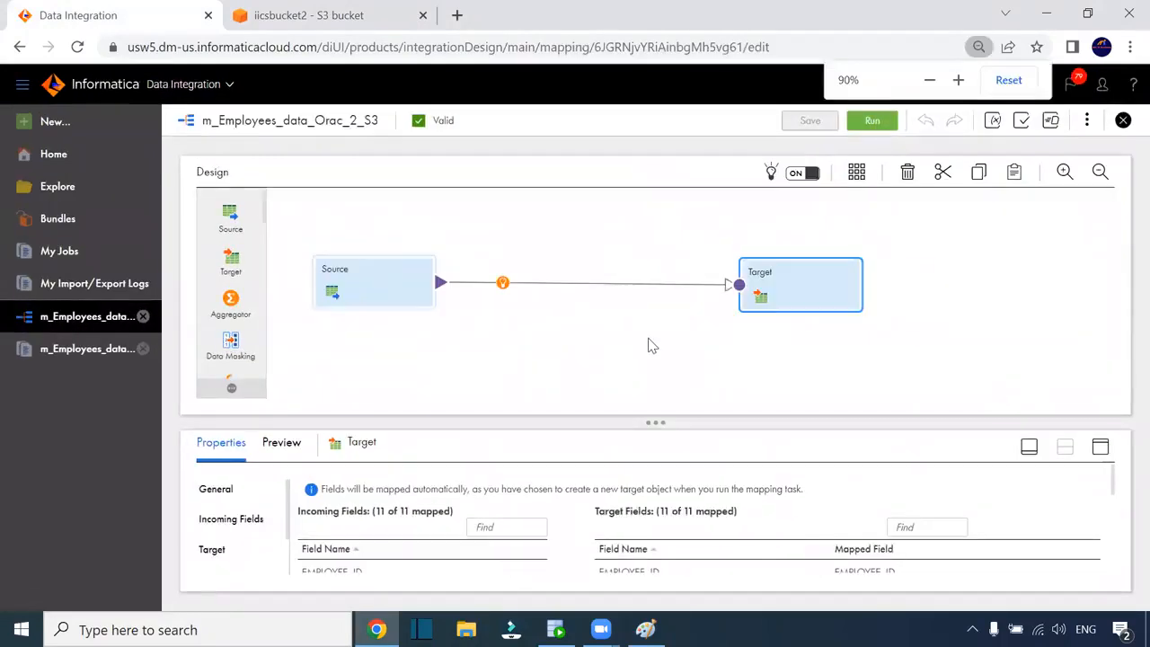
Review the Source's 11 EMPLOYEES fields, then select the Target
click(402, 318)
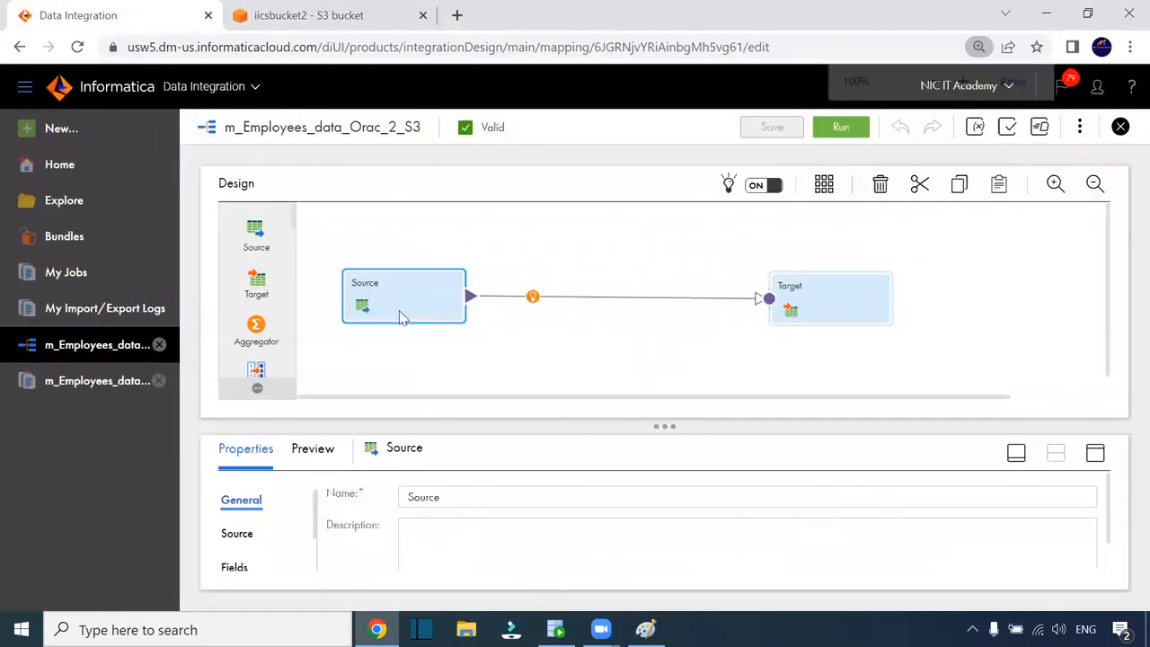
click(1095, 452)
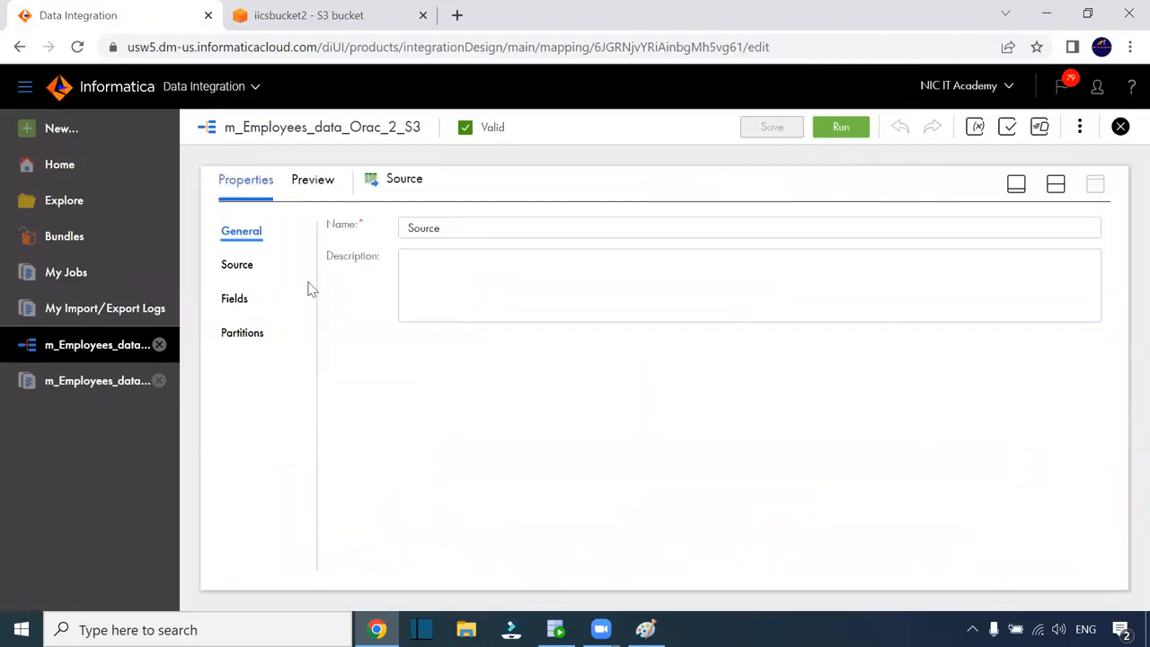
click(235, 298)
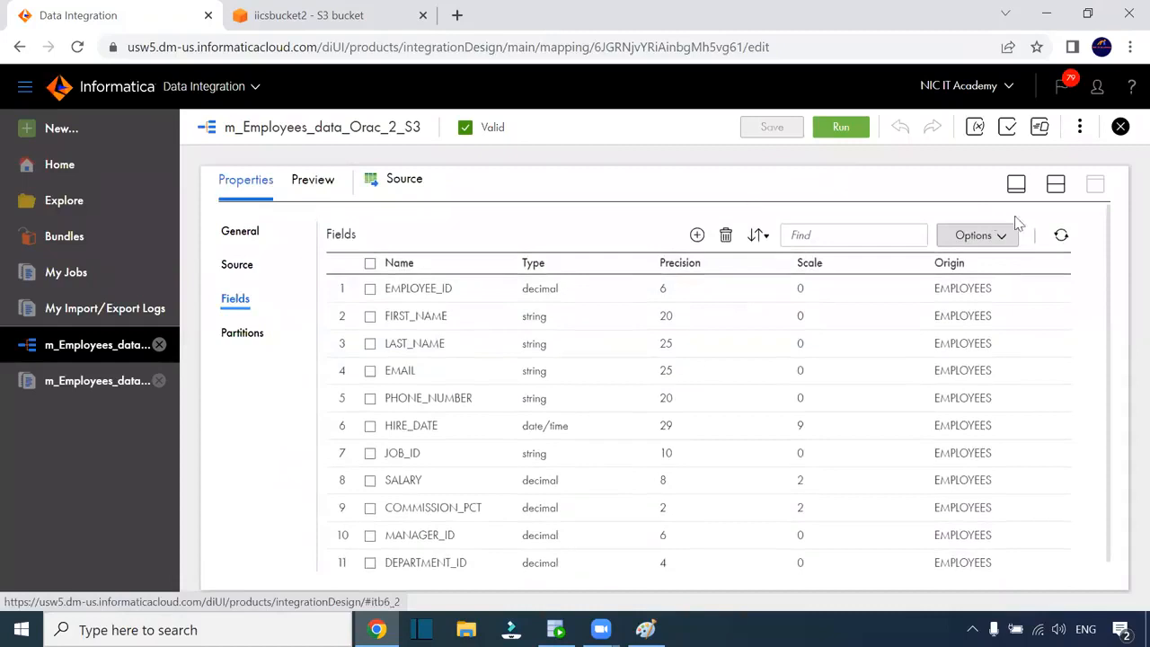
click(1055, 184)
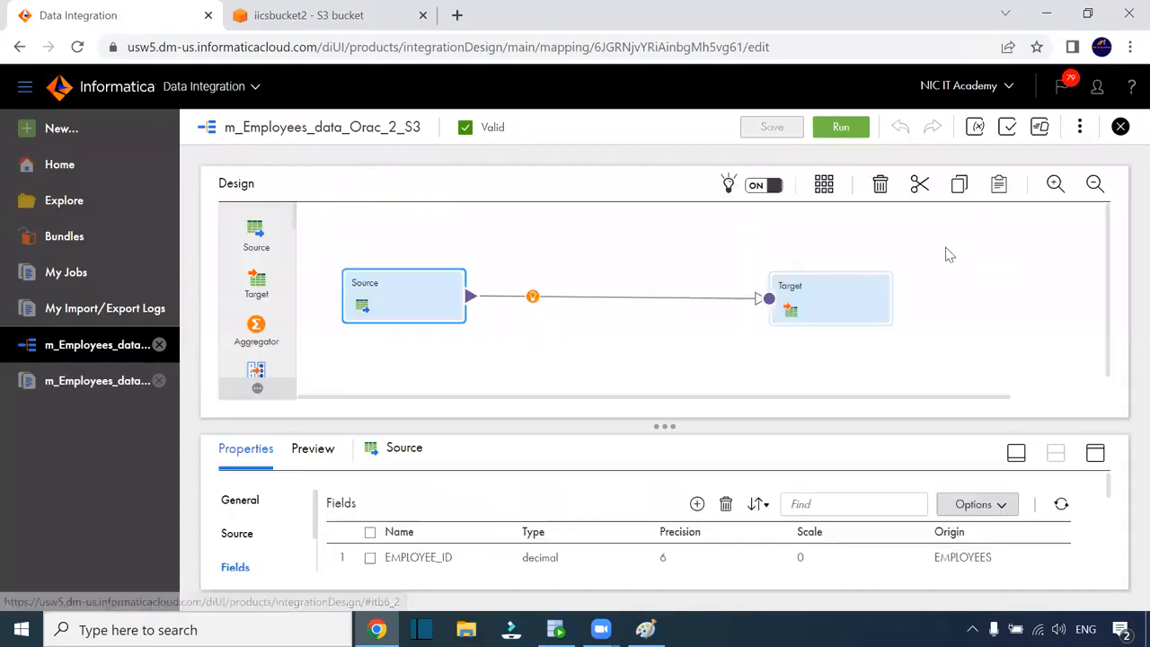
click(791, 306)
Browse the Target's details, Incoming Fields, Field Mapping and Target Fields
click(1095, 454)
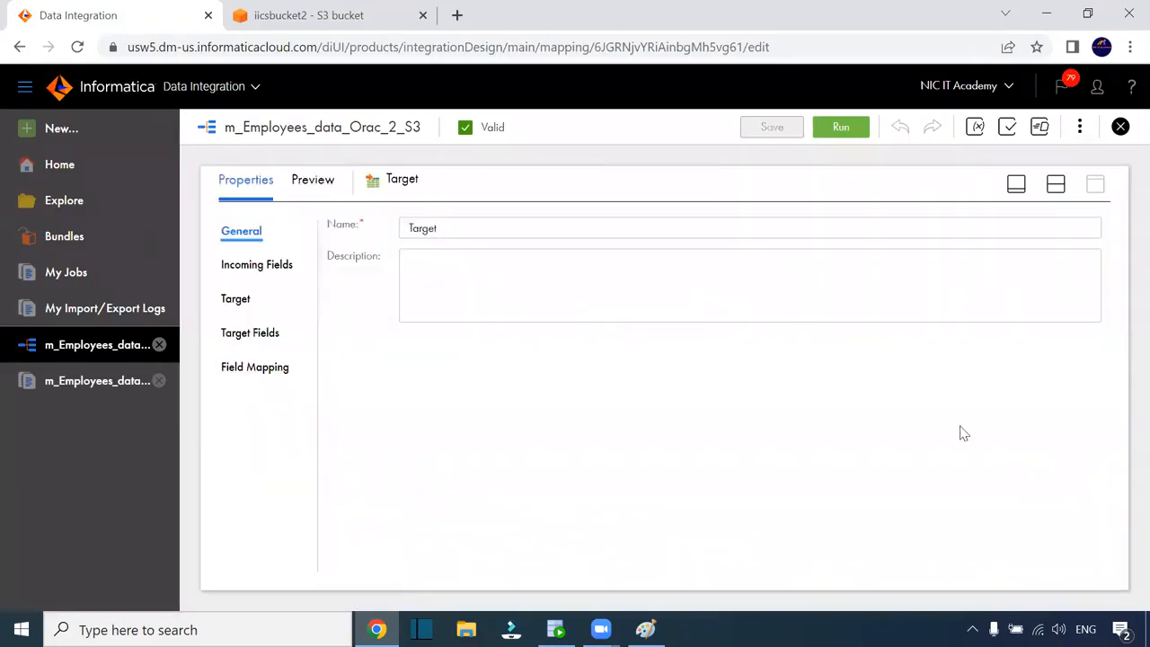
click(239, 299)
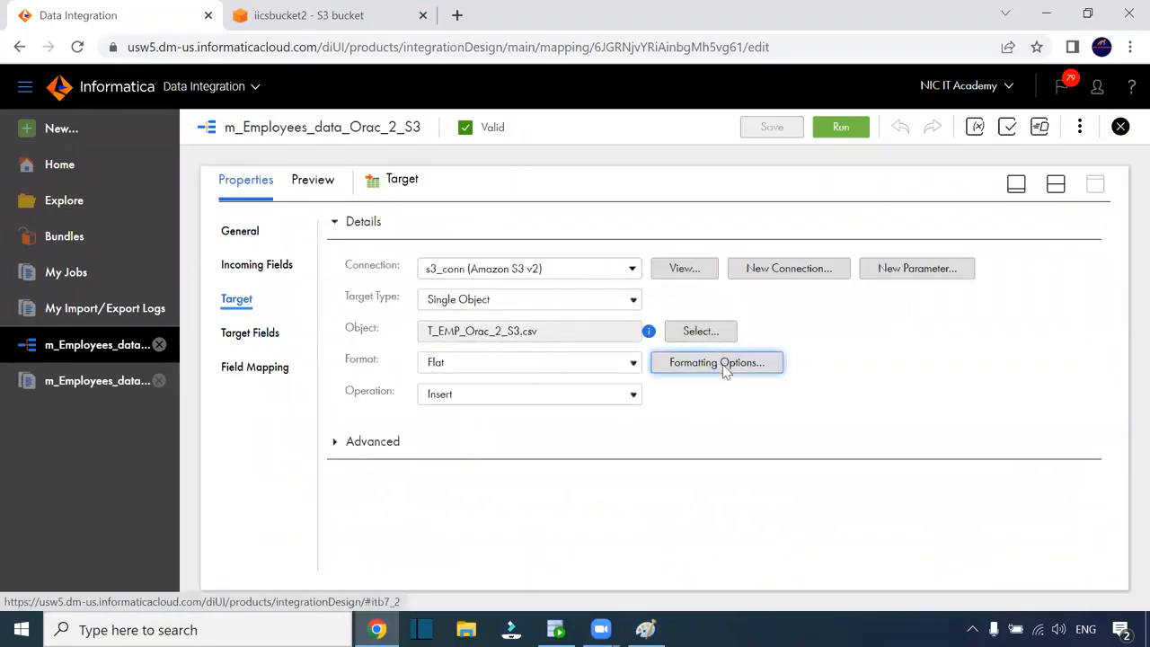
click(262, 267)
scroll(398, 347, down, 3)
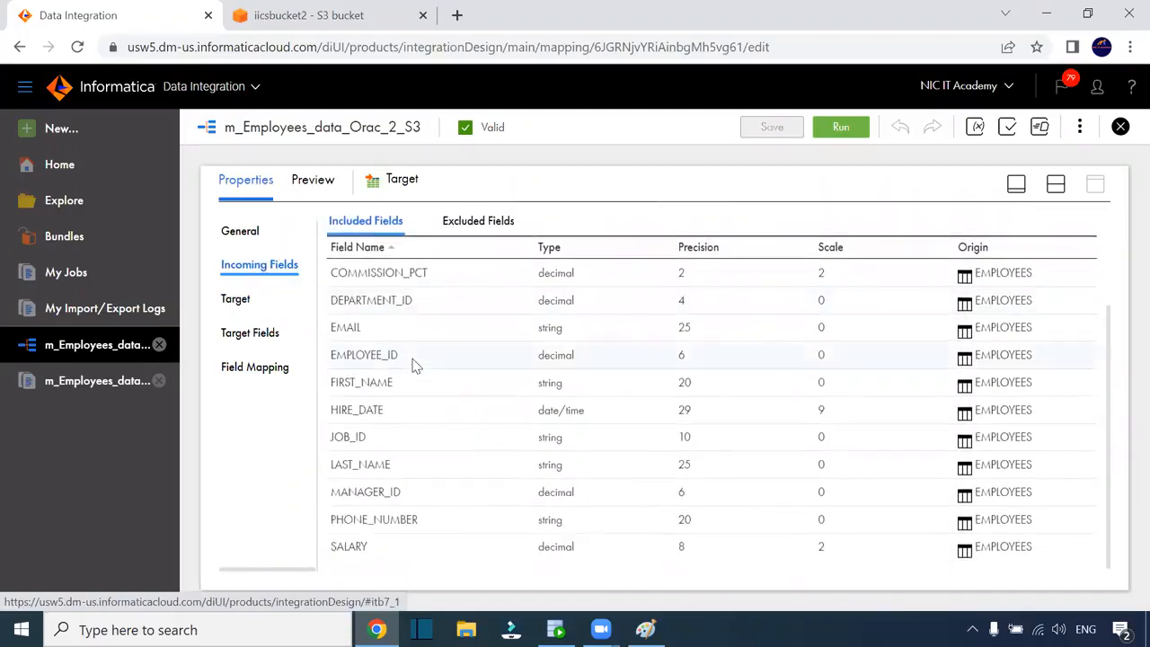
click(280, 368)
click(262, 334)
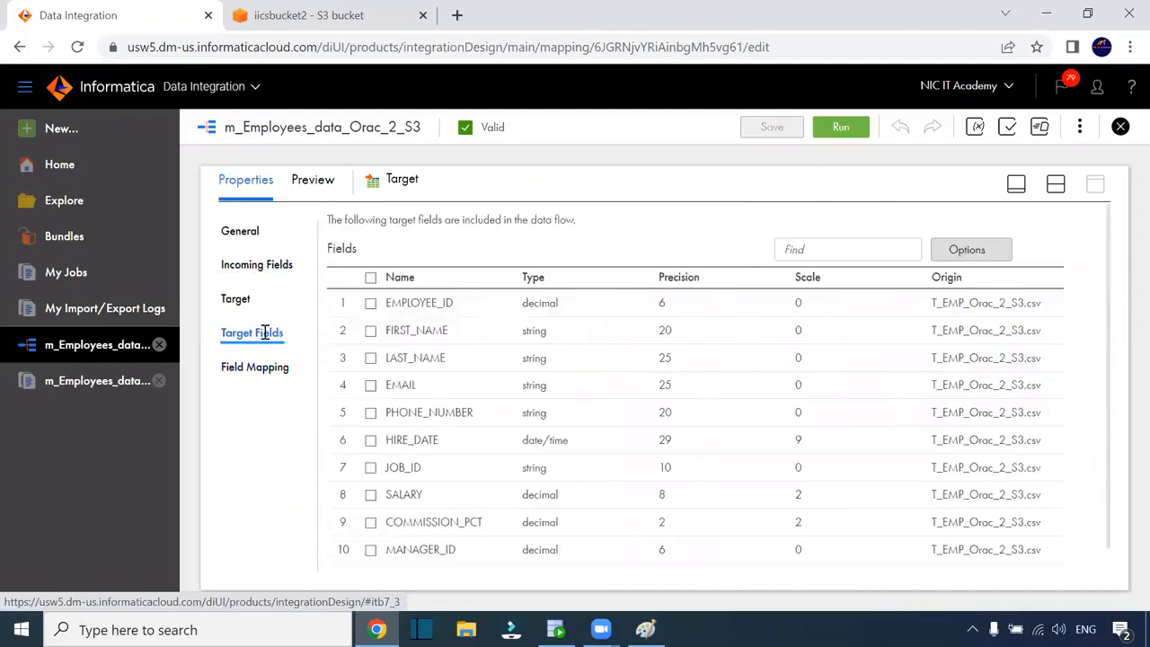
Switch Target Fields to Edit Metadata and inspect HIRE_DATE's Type and Native Type lists
click(979, 255)
click(975, 351)
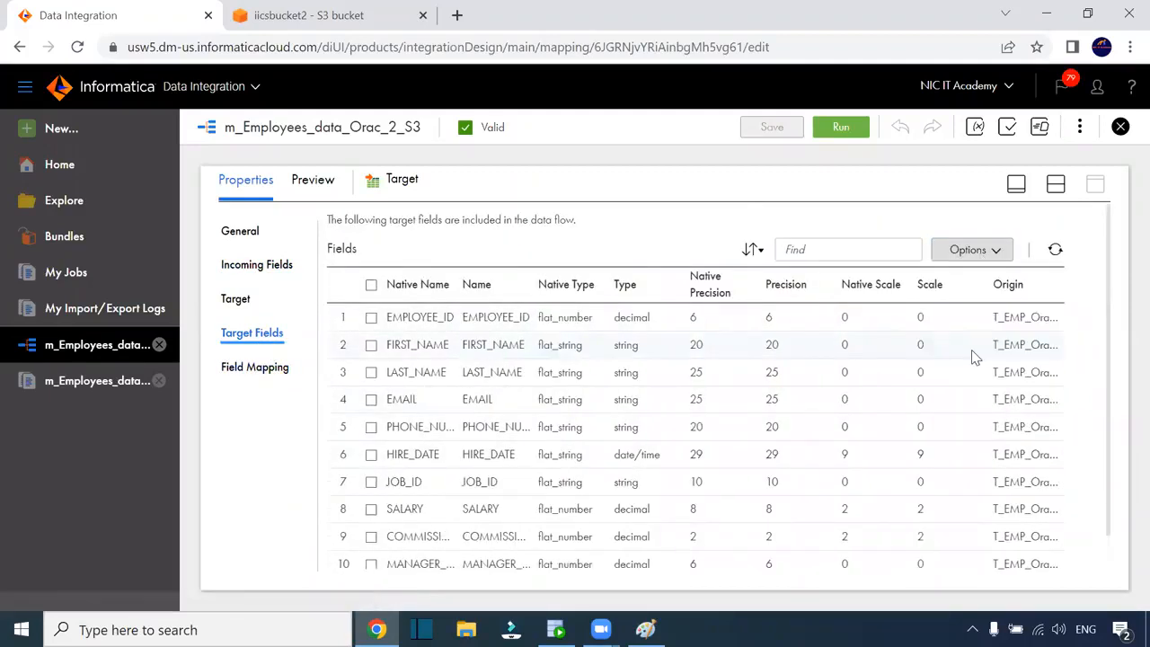
click(571, 464)
click(665, 458)
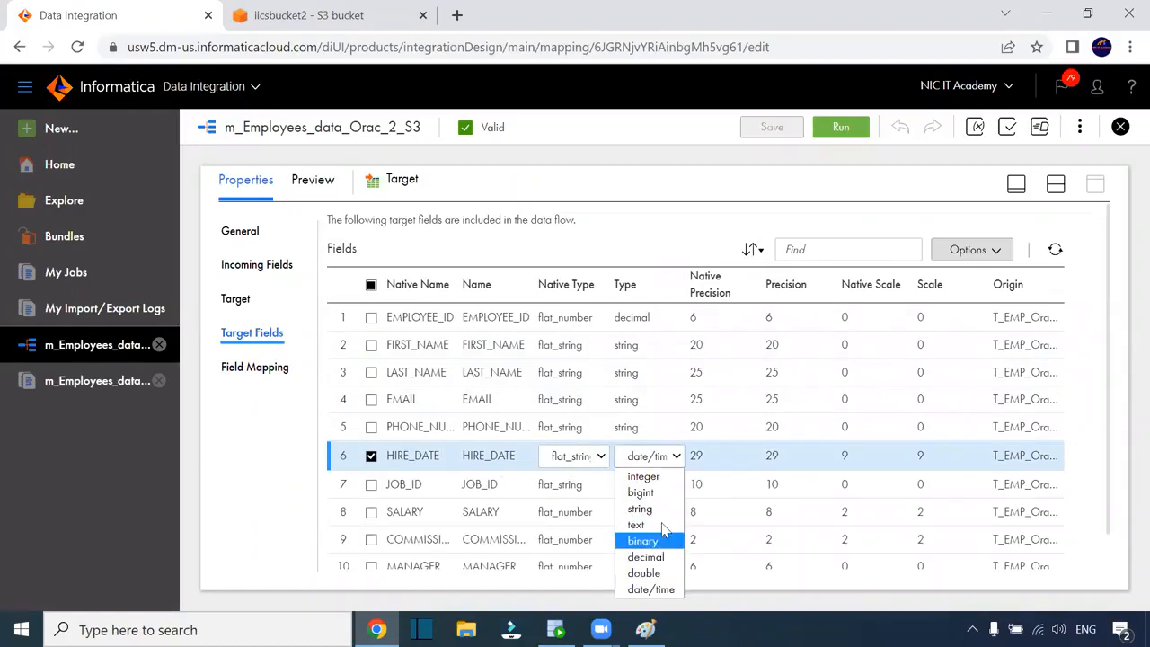
click(584, 459)
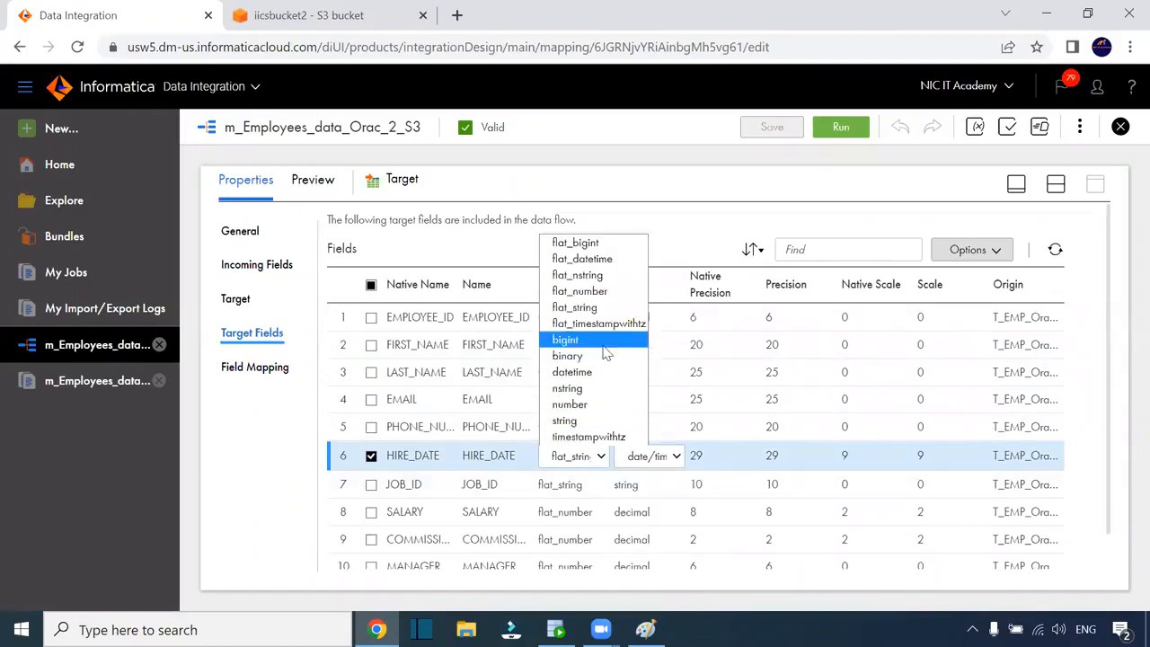
click(835, 476)
Leave HIRE_DATE's type as date/time and native type as flat_string
scroll(699, 464, down, 1)
click(665, 419)
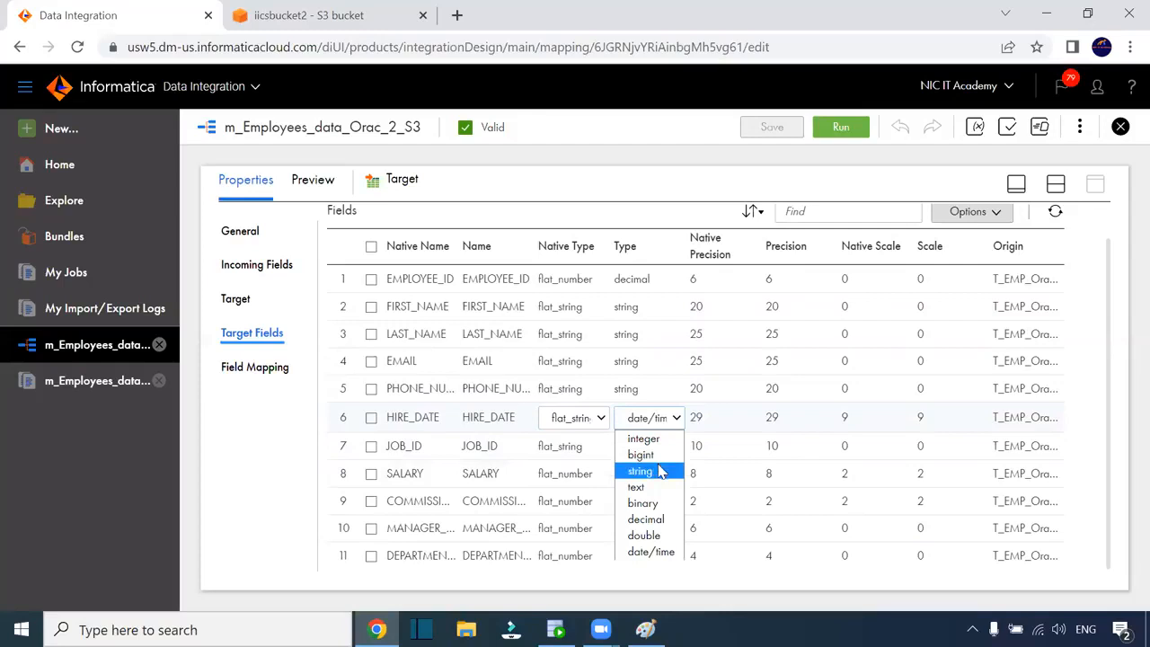
click(670, 551)
click(764, 428)
click(849, 426)
click(858, 427)
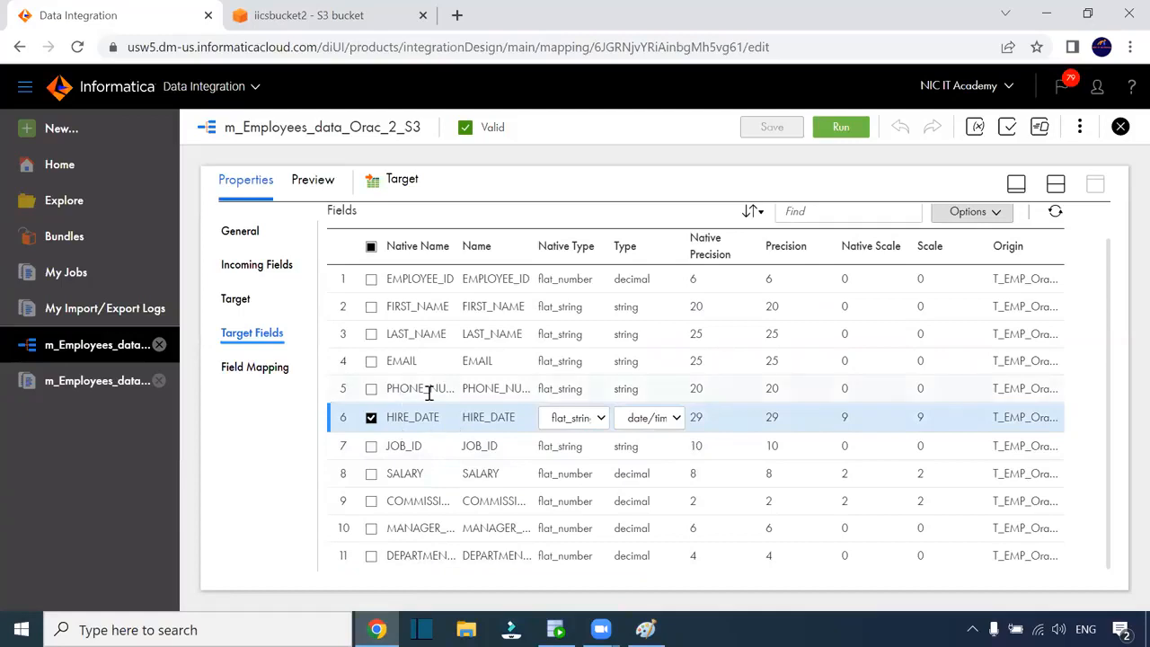
click(593, 420)
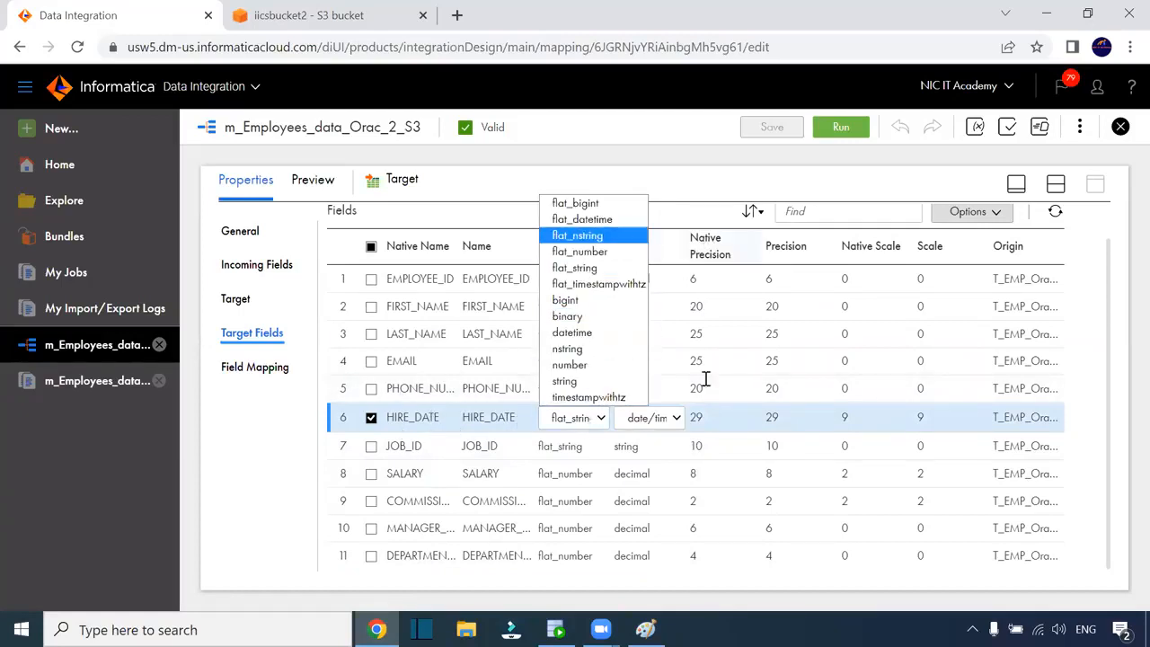
click(838, 433)
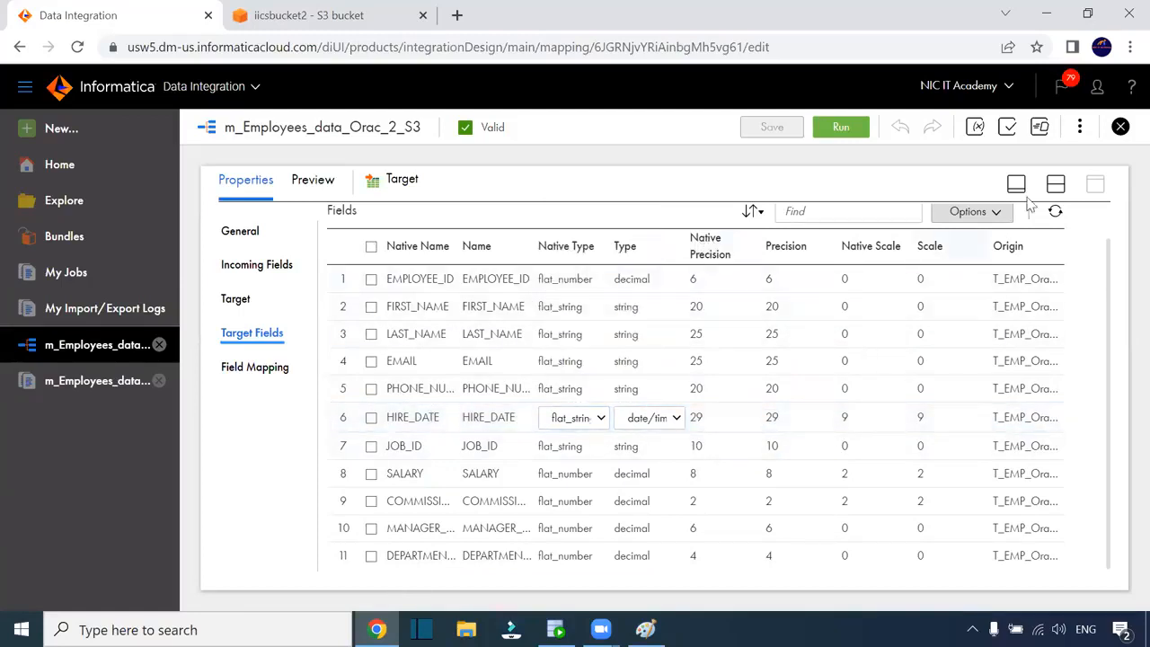
Review the Target's Incoming Fields and Field Mapping showing all 11 fields auto-mapped
click(239, 300)
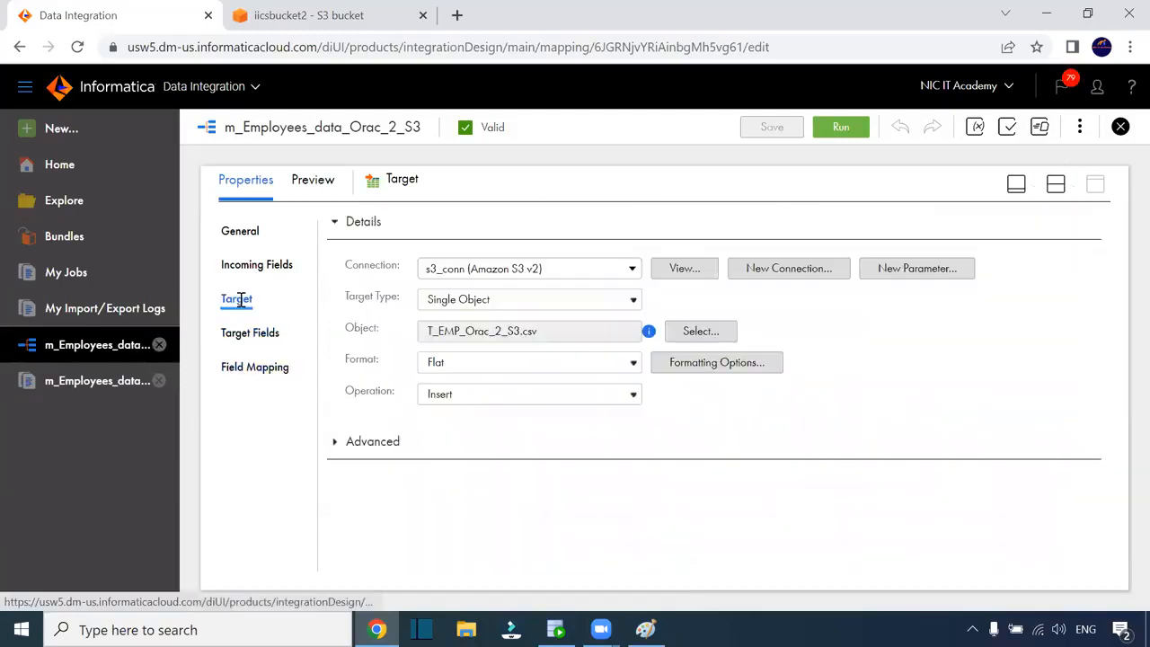
click(256, 264)
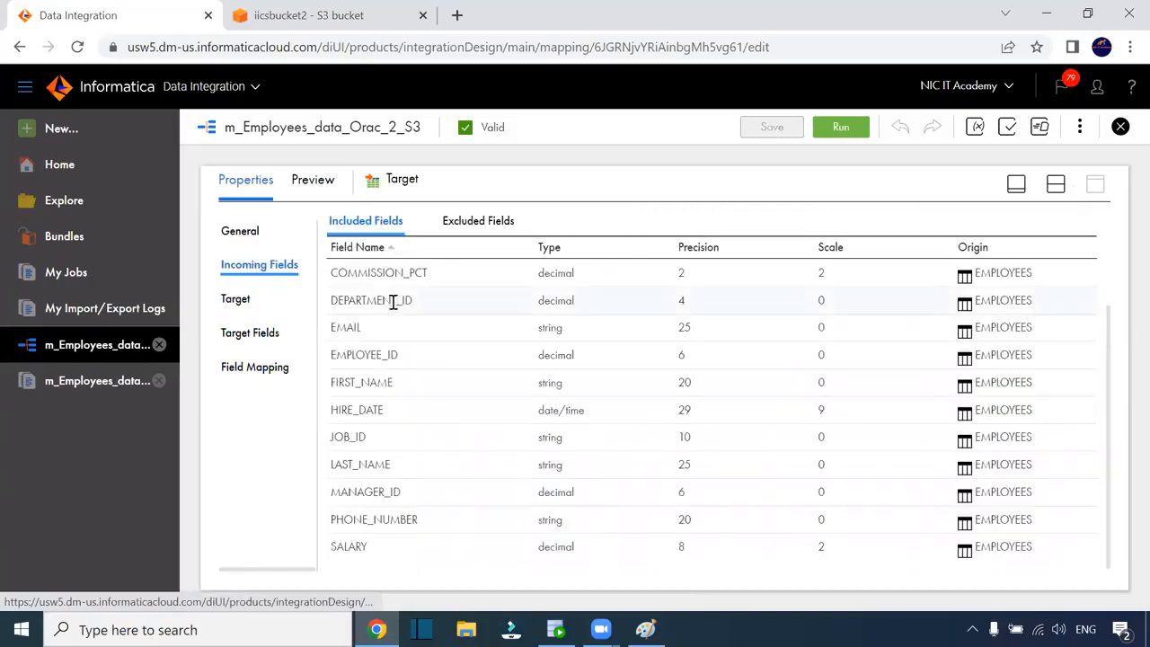
click(275, 373)
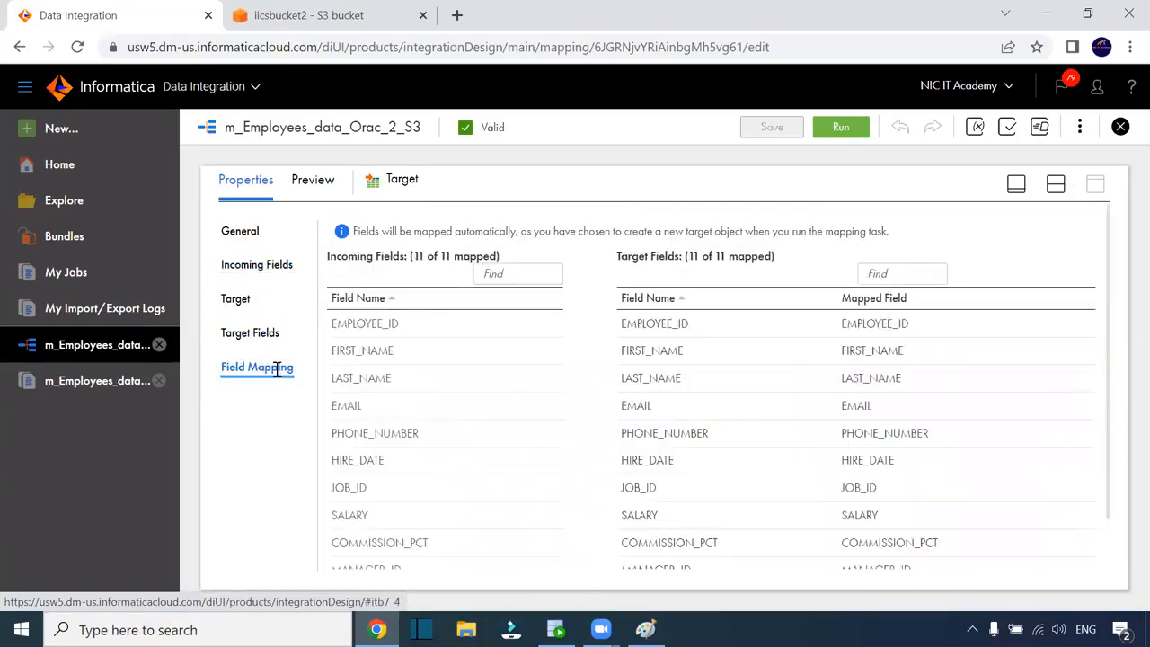
scroll(679, 427, down, 1)
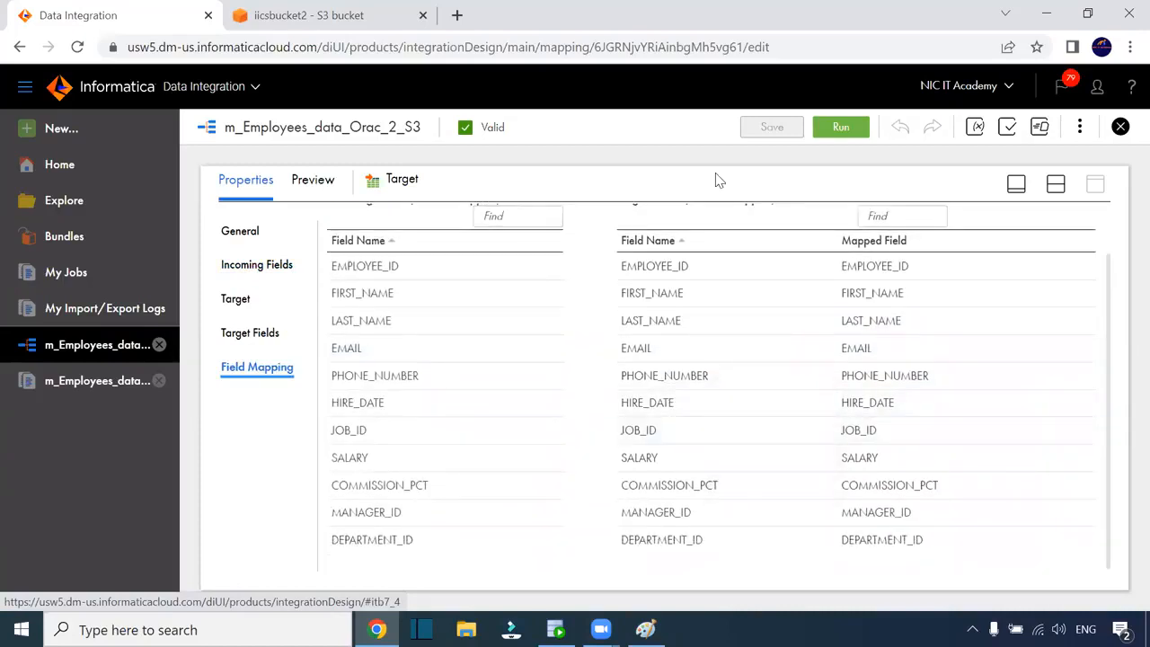
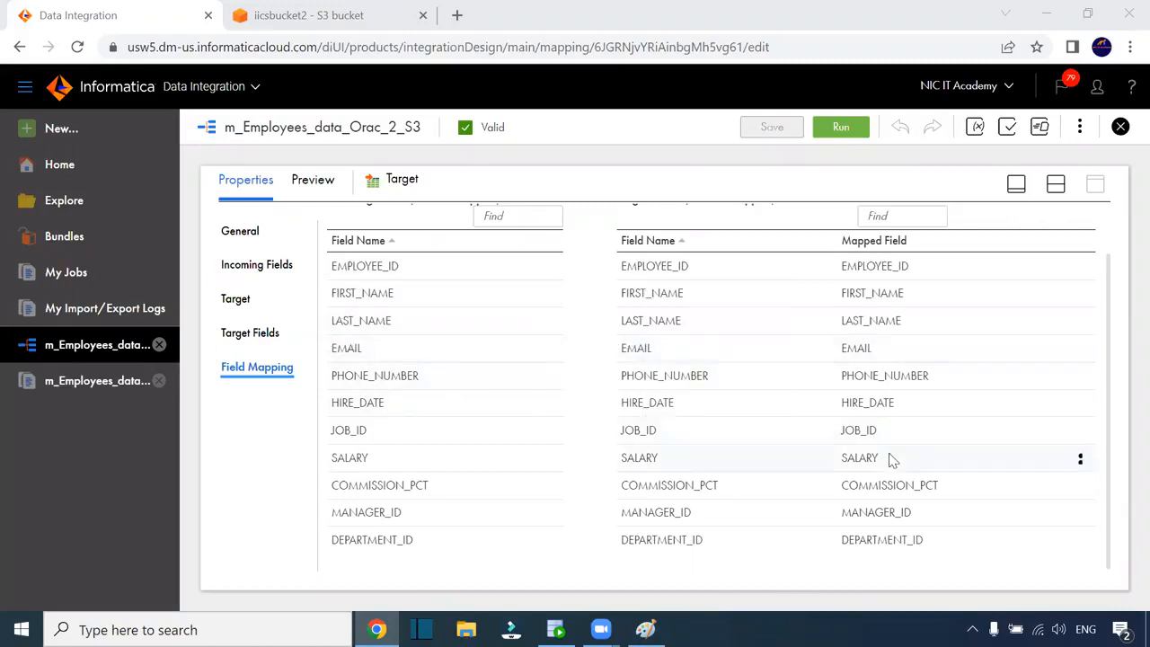
Restore the split layout so the Source-to-Target canvas sits above the Target's Field Mapping
scroll(892, 460, up, 2)
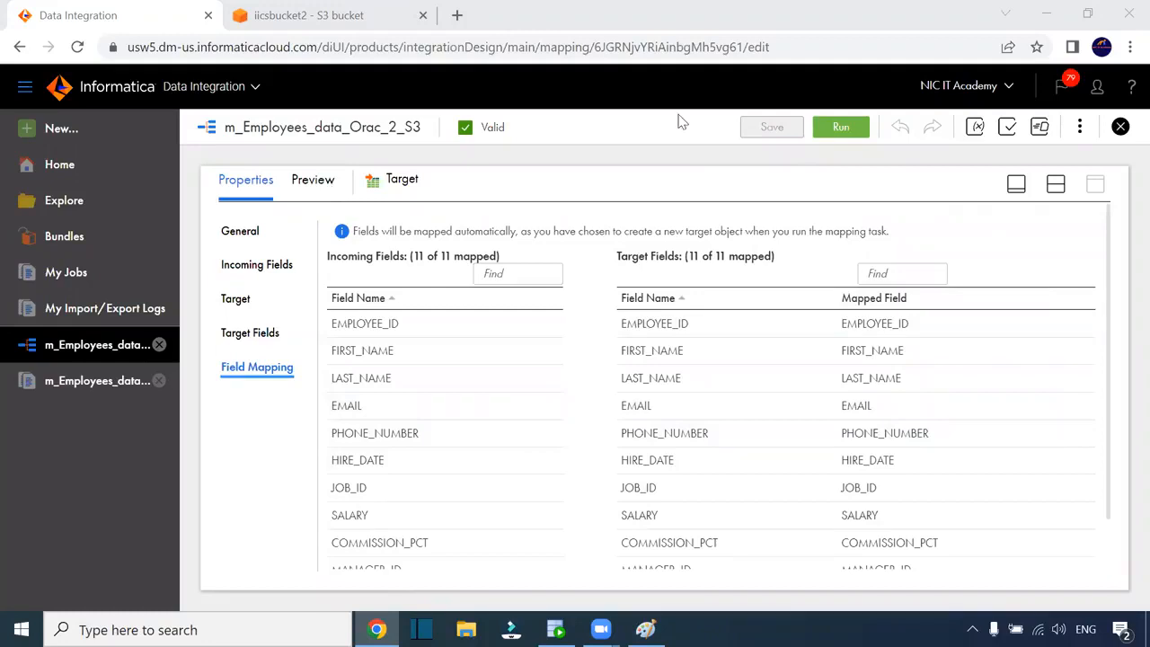
click(1055, 183)
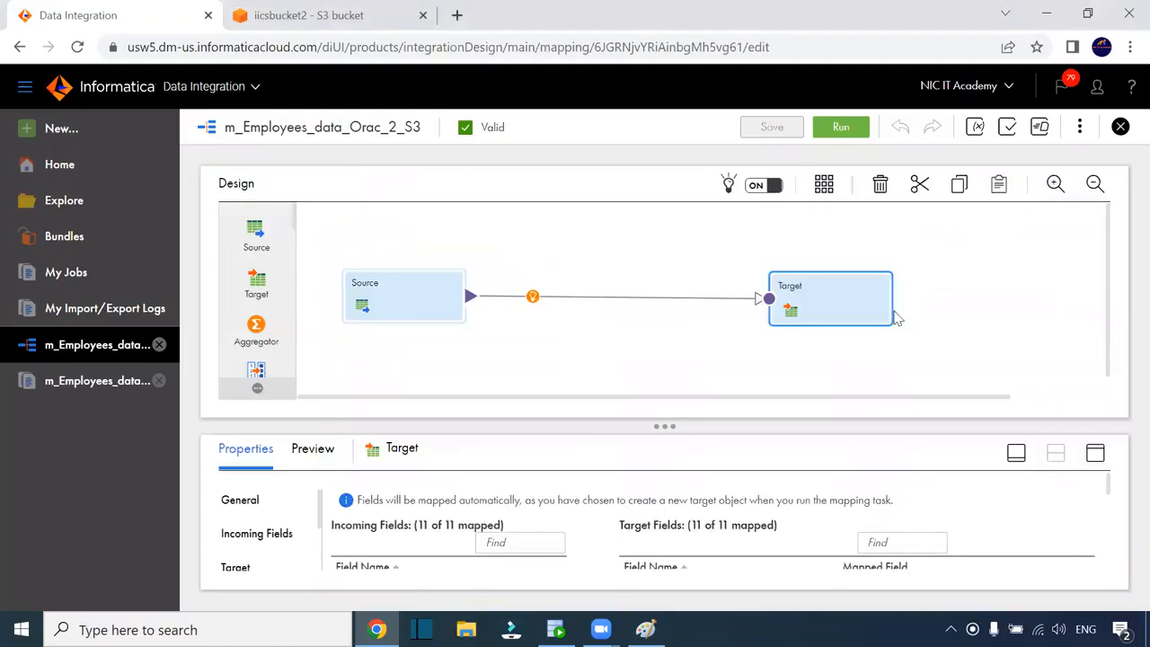
In the Source's Fields tab, confirm HIRE_DATE is date/time with precision 29 and scale 9
click(406, 299)
click(1095, 452)
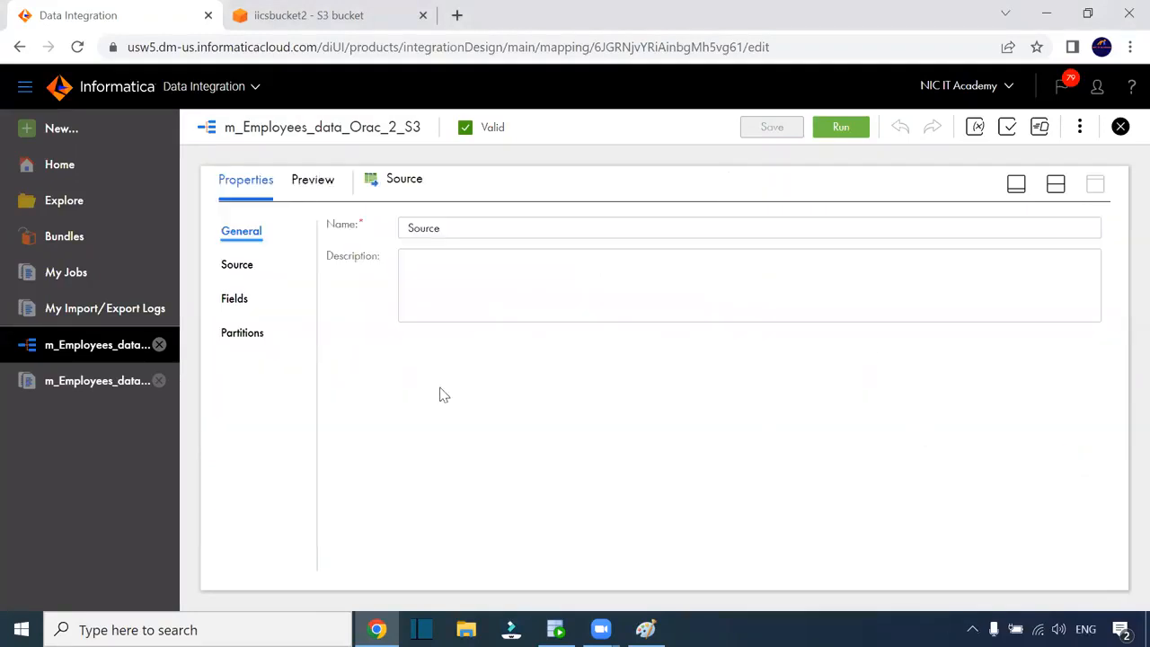
click(240, 265)
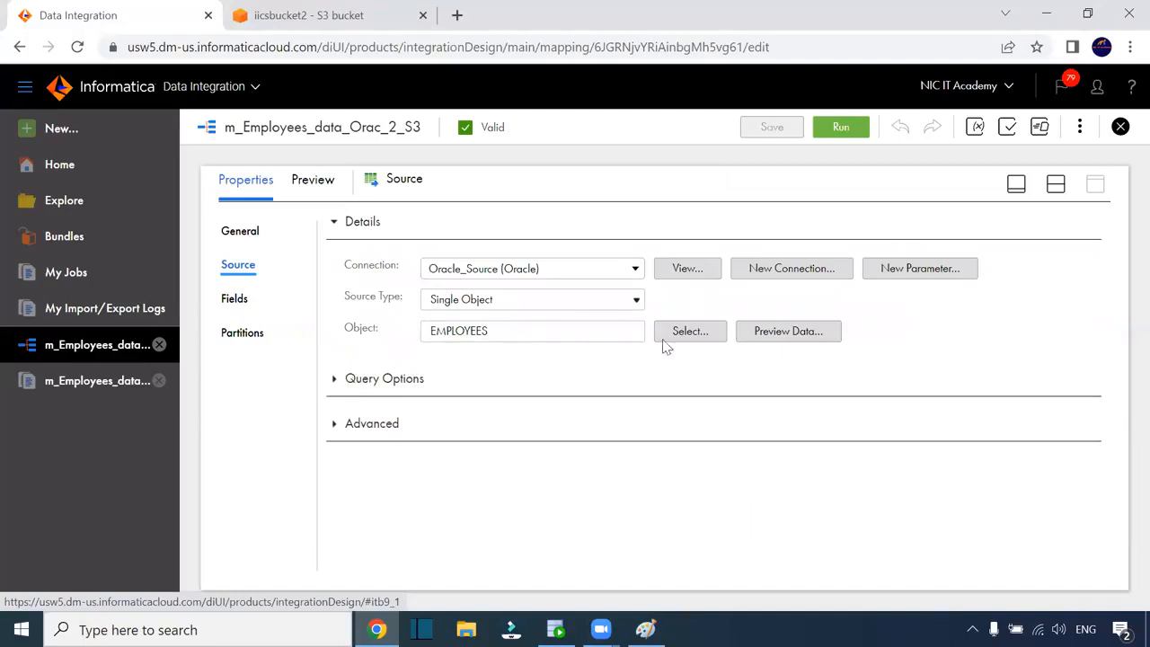
click(234, 299)
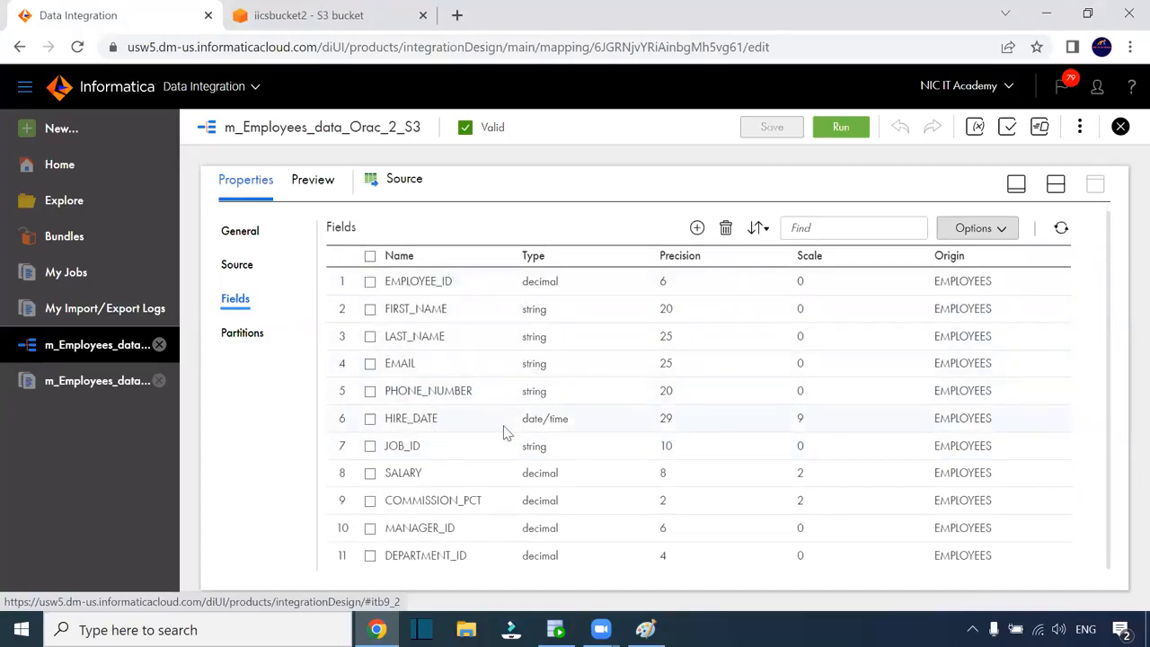
drag(523, 426, 576, 424)
double_click(666, 417)
drag(844, 432, 849, 426)
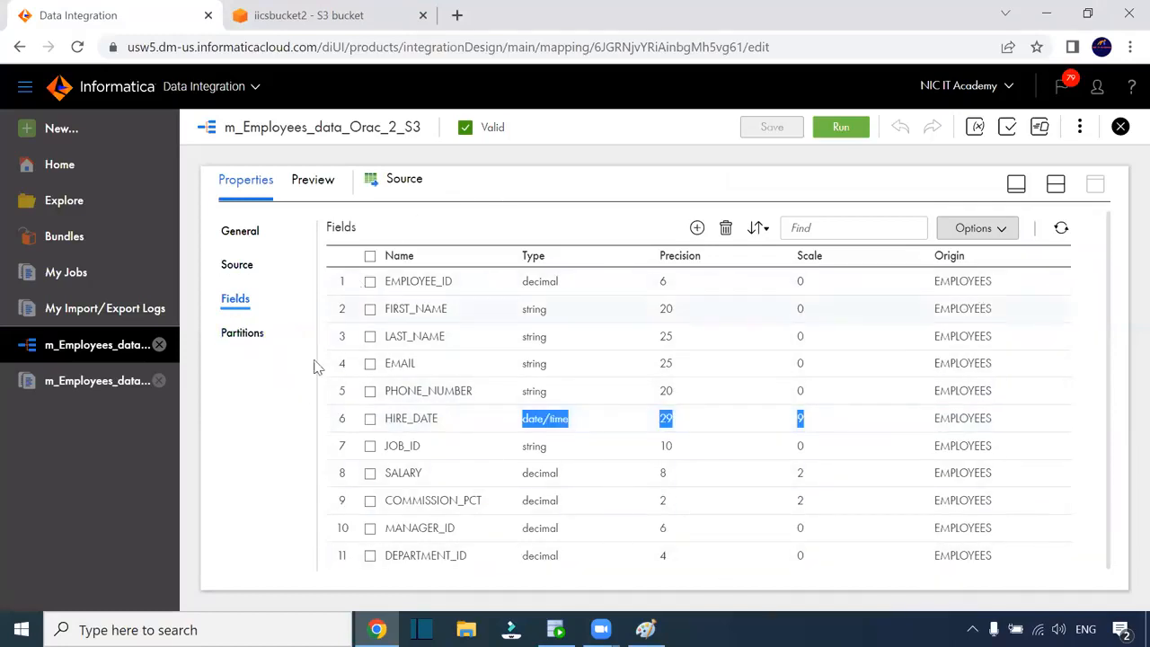
scroll(318, 363, up, 1)
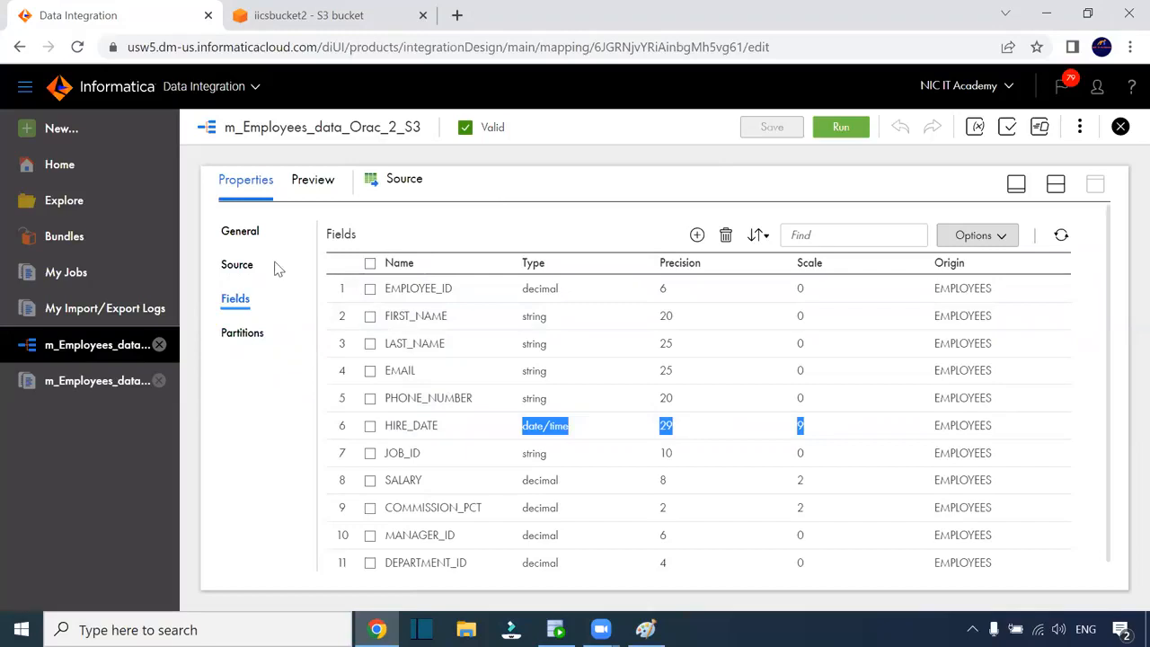
click(1054, 184)
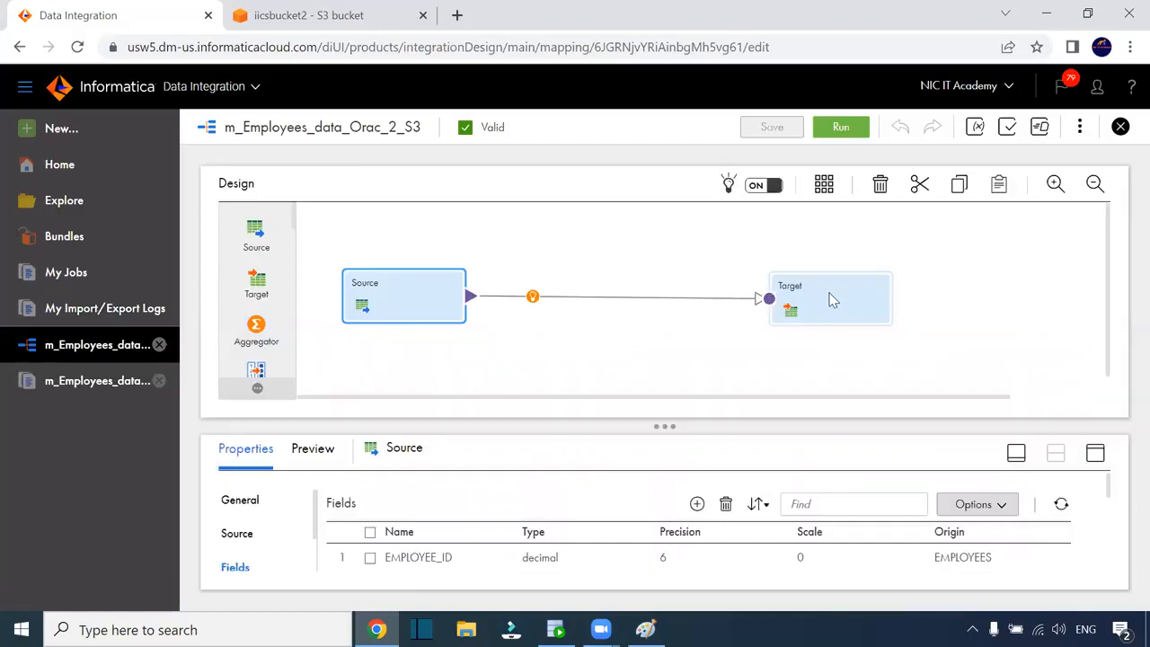
Open the Target's details and inspect its target object settings without changes
click(832, 300)
click(1094, 455)
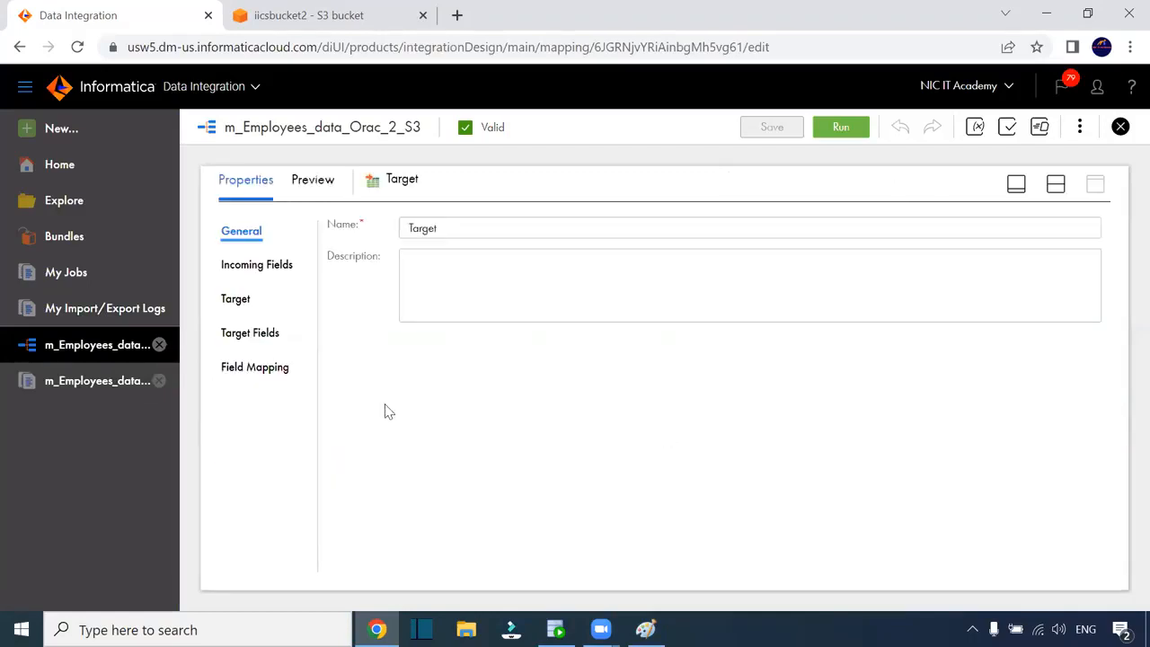
click(246, 303)
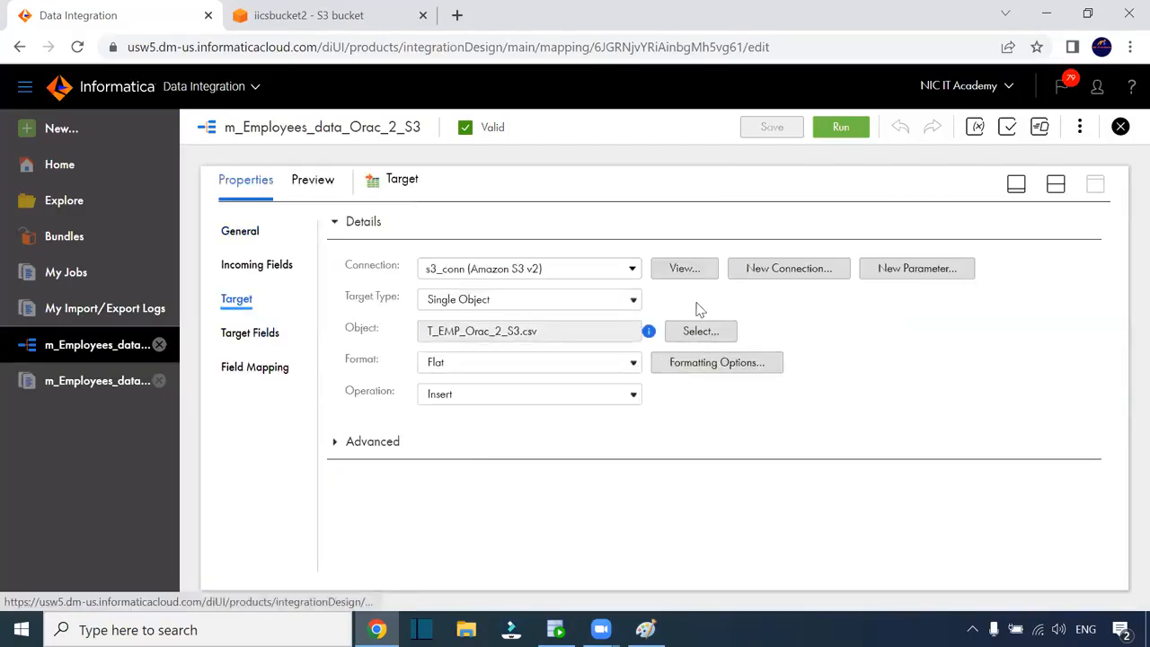
click(700, 333)
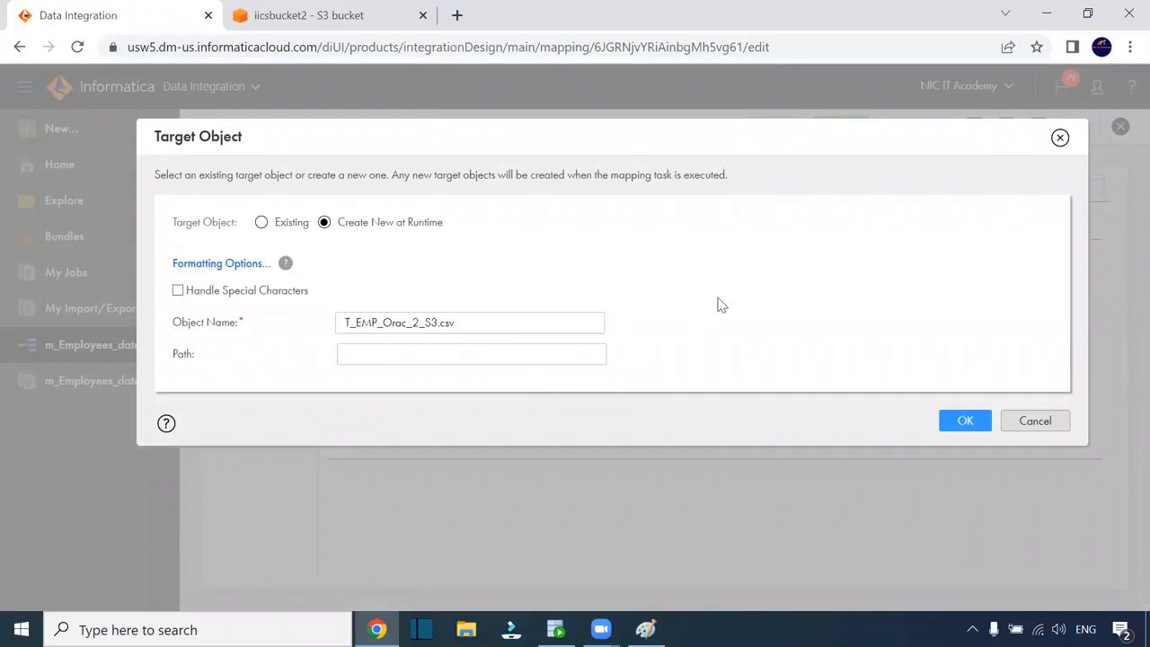
click(1034, 422)
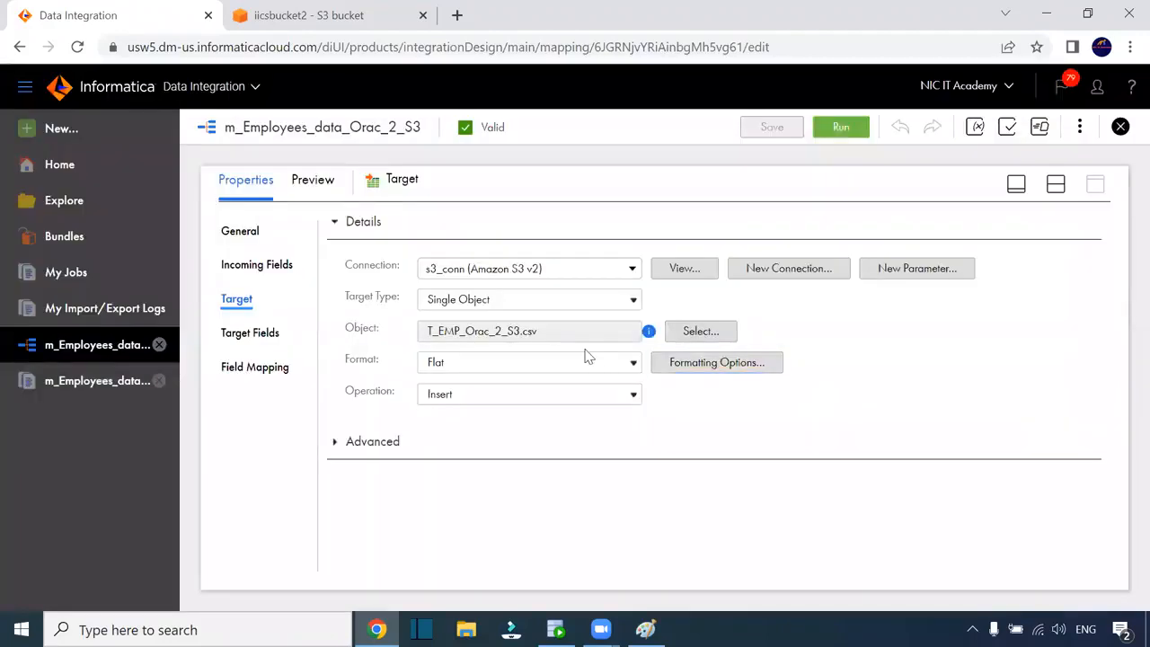
Review the s3_conn connection details and editor, closing without saving
click(600, 272)
click(609, 280)
click(686, 270)
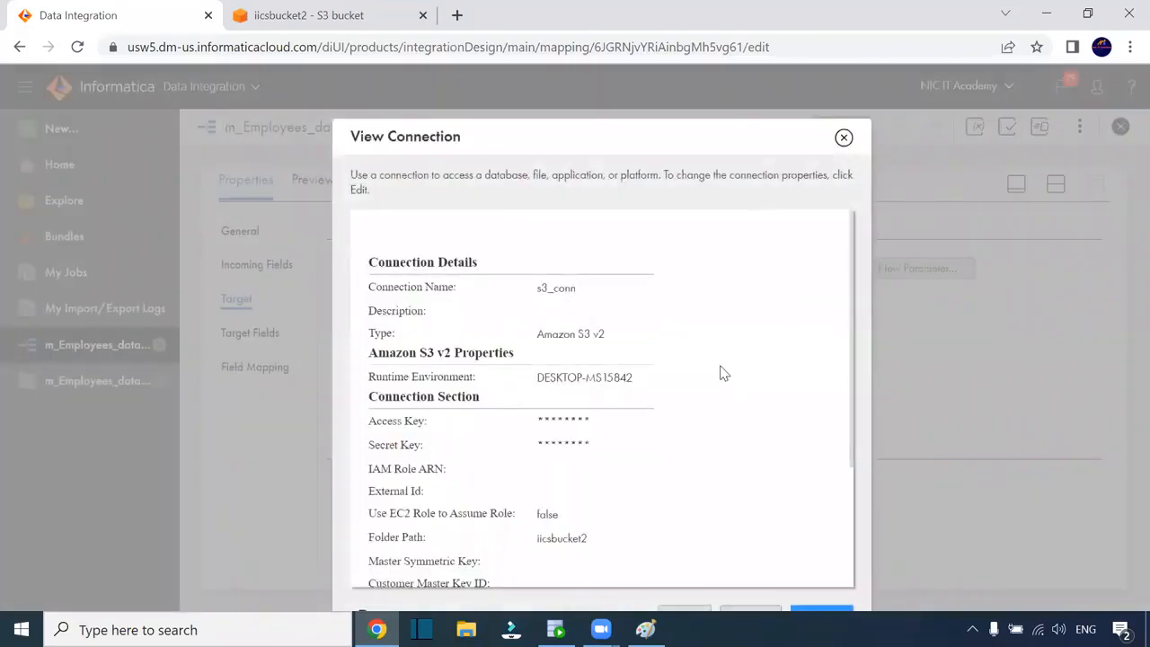
scroll(723, 373, down, 3)
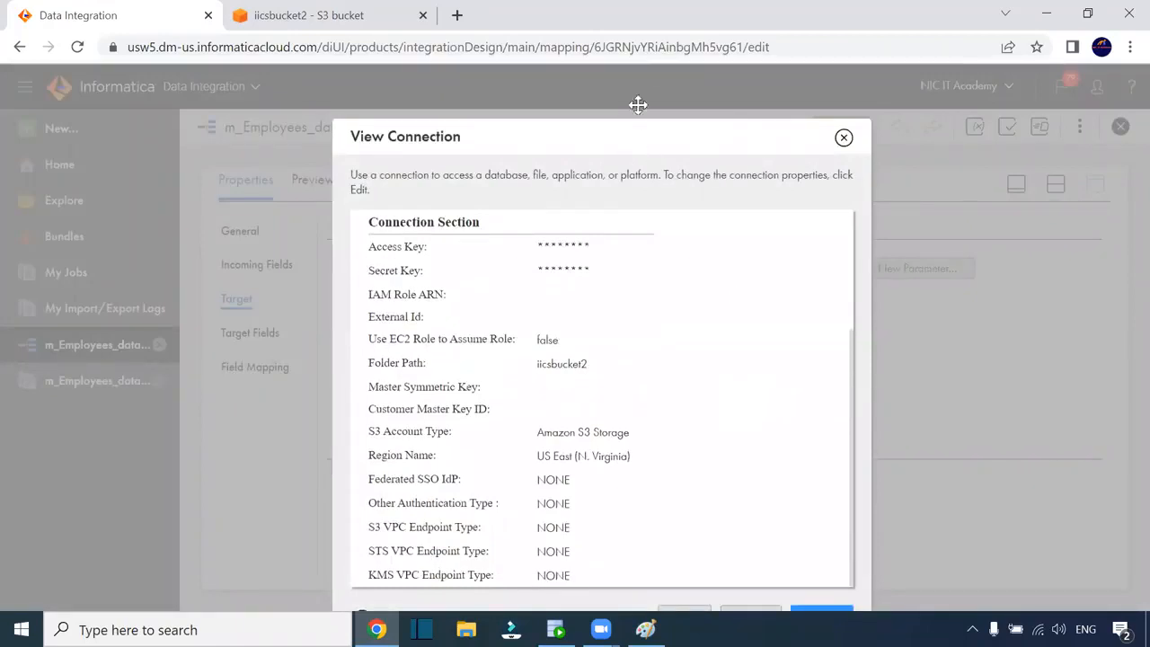
scroll(701, 269, down, 1)
click(768, 528)
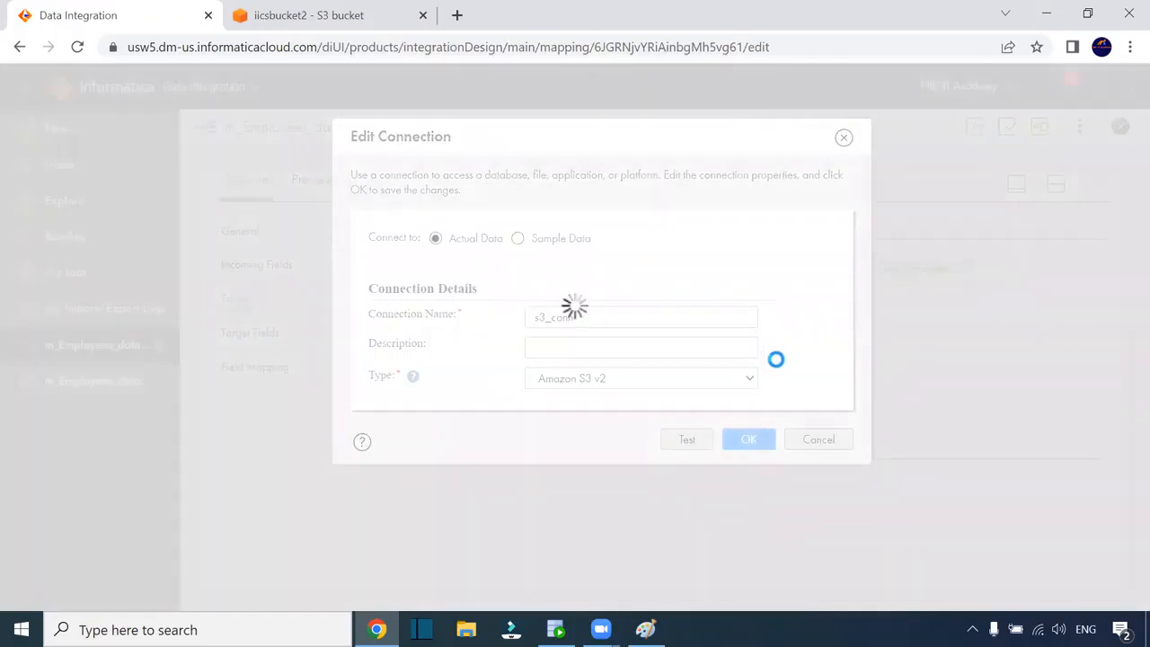
scroll(791, 391, down, 4)
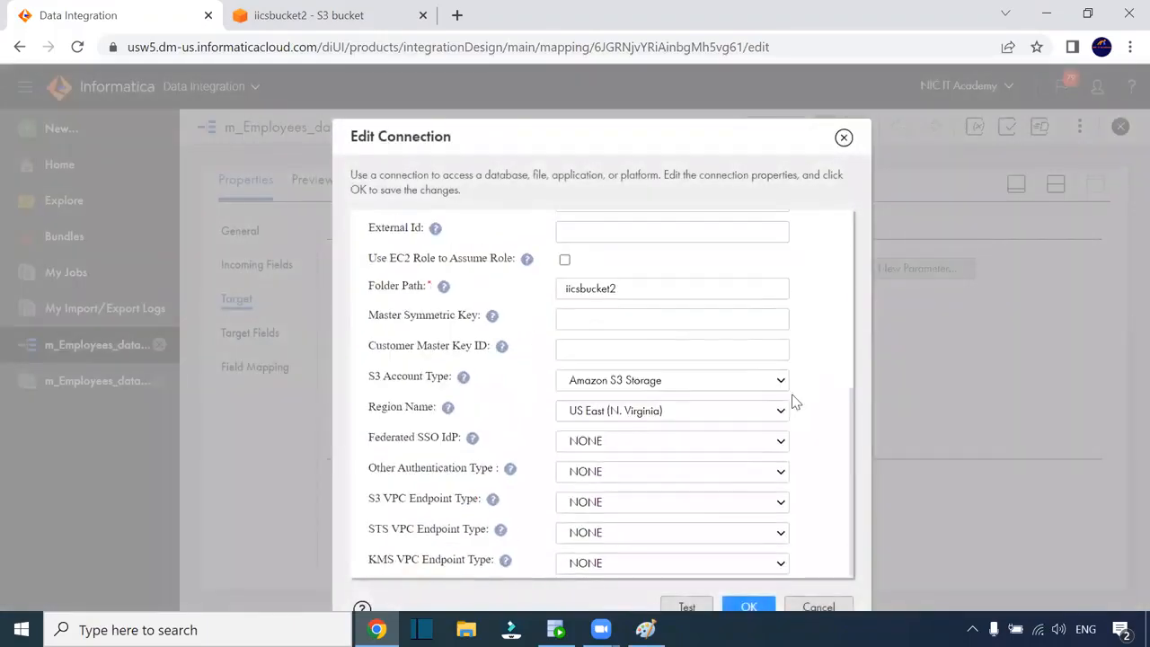
scroll(816, 409, up, 3)
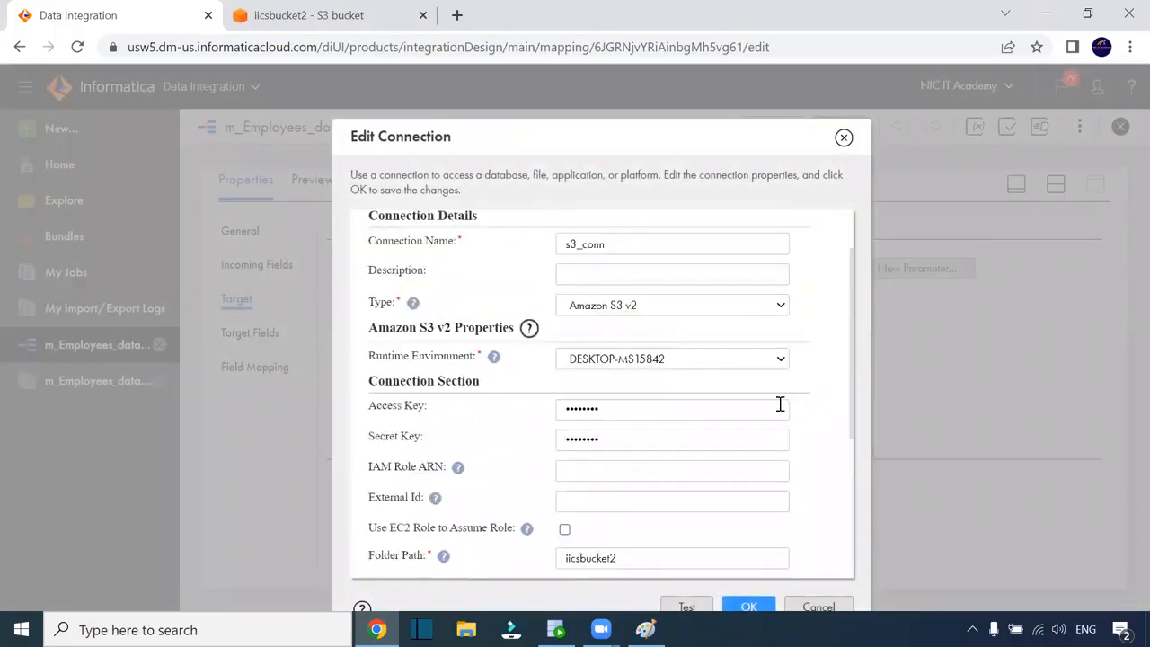
scroll(779, 405, up, 1)
click(844, 138)
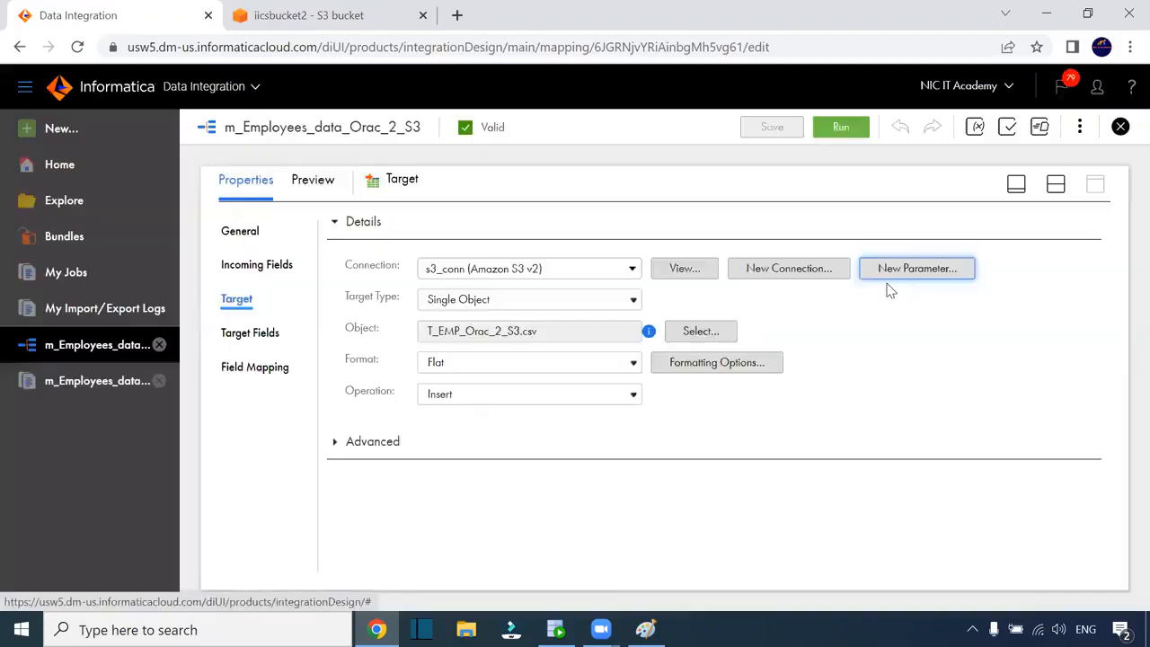
Check the flat-file formatting options, keep Flat as the format, and show the Target's fields
click(690, 366)
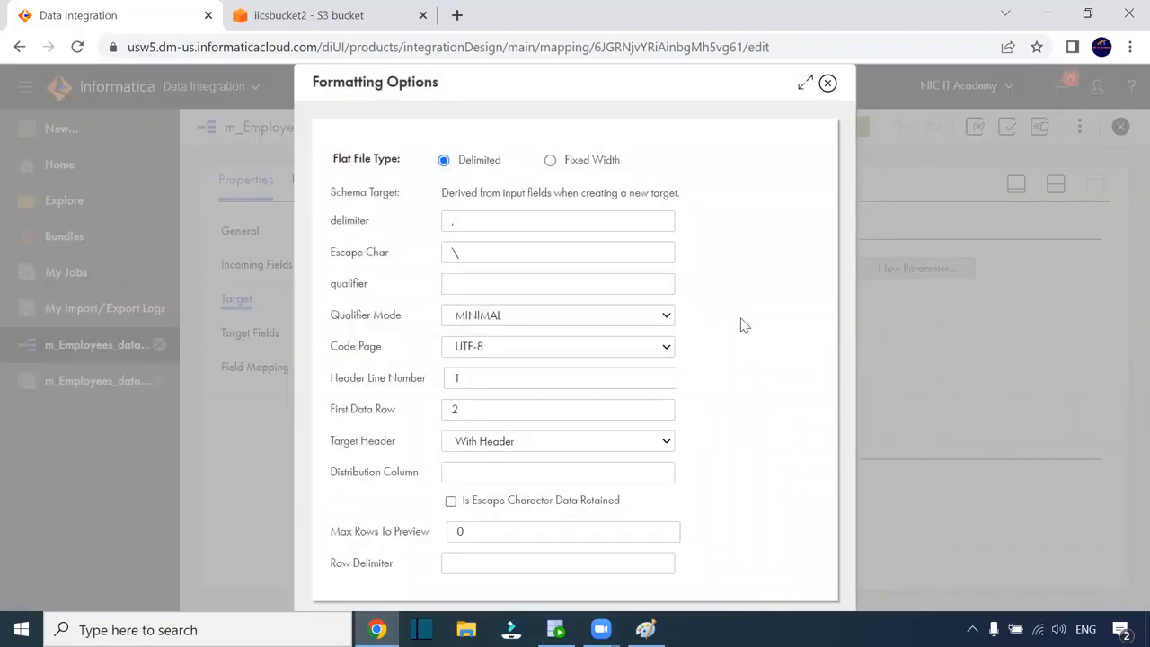
click(829, 84)
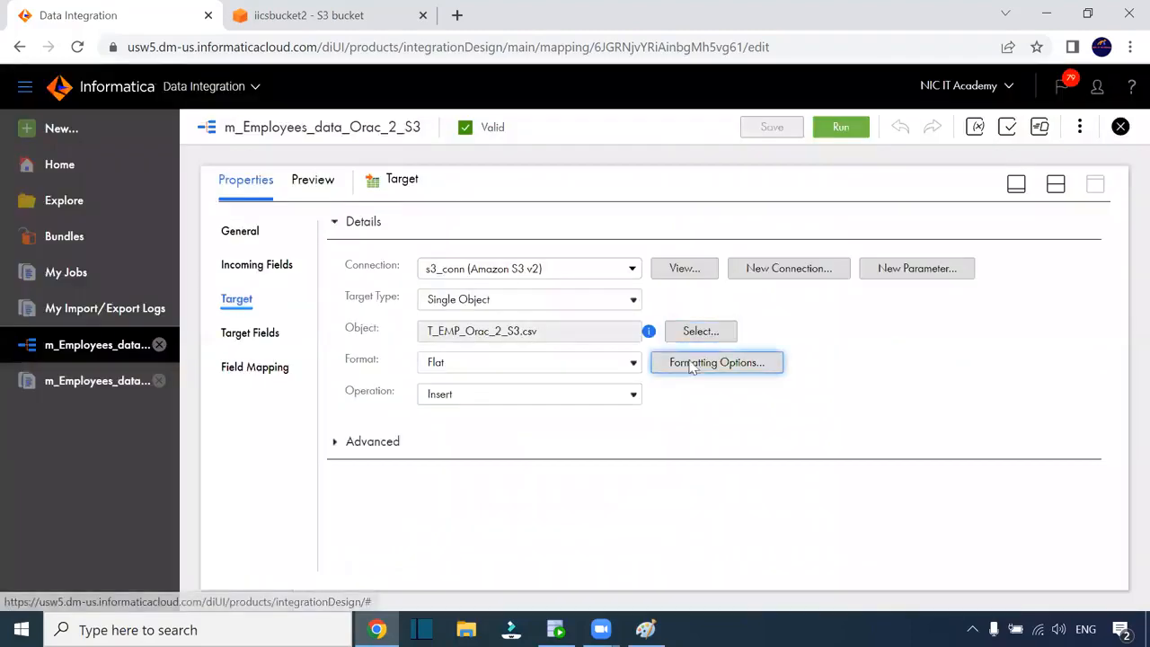
click(517, 365)
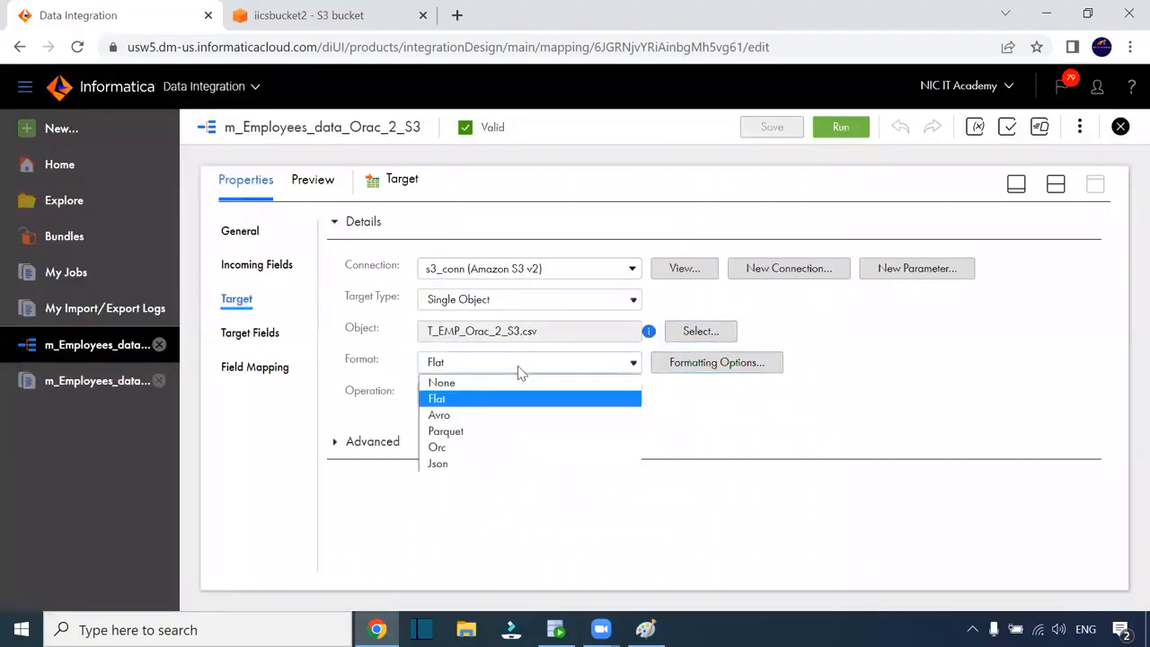
click(518, 365)
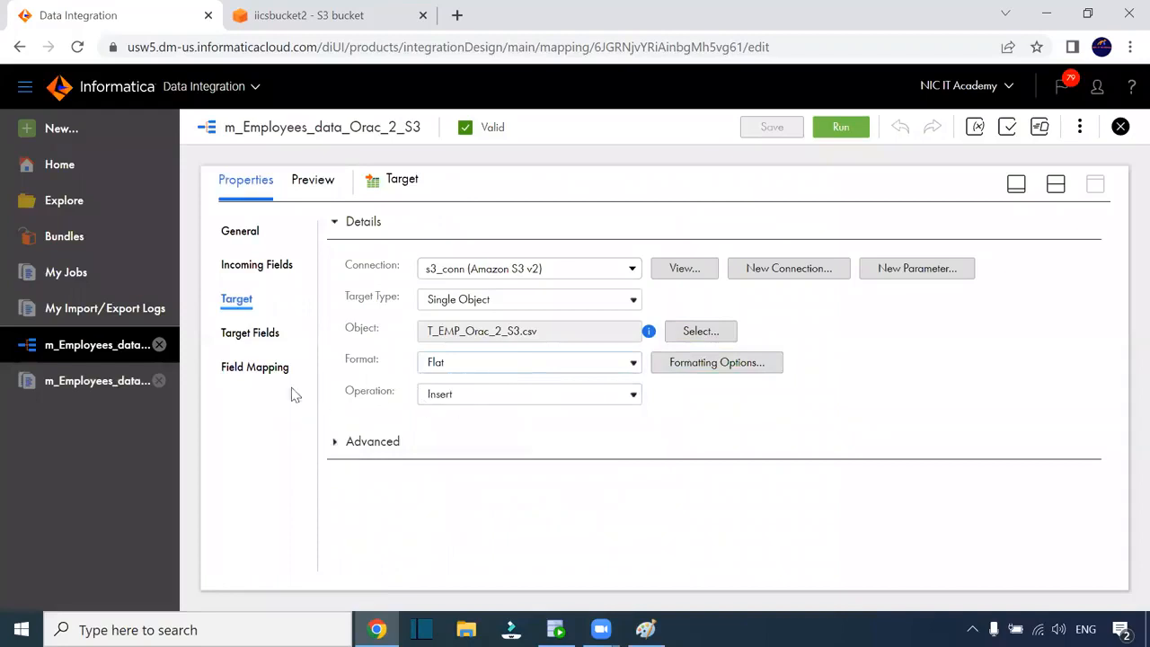
click(257, 337)
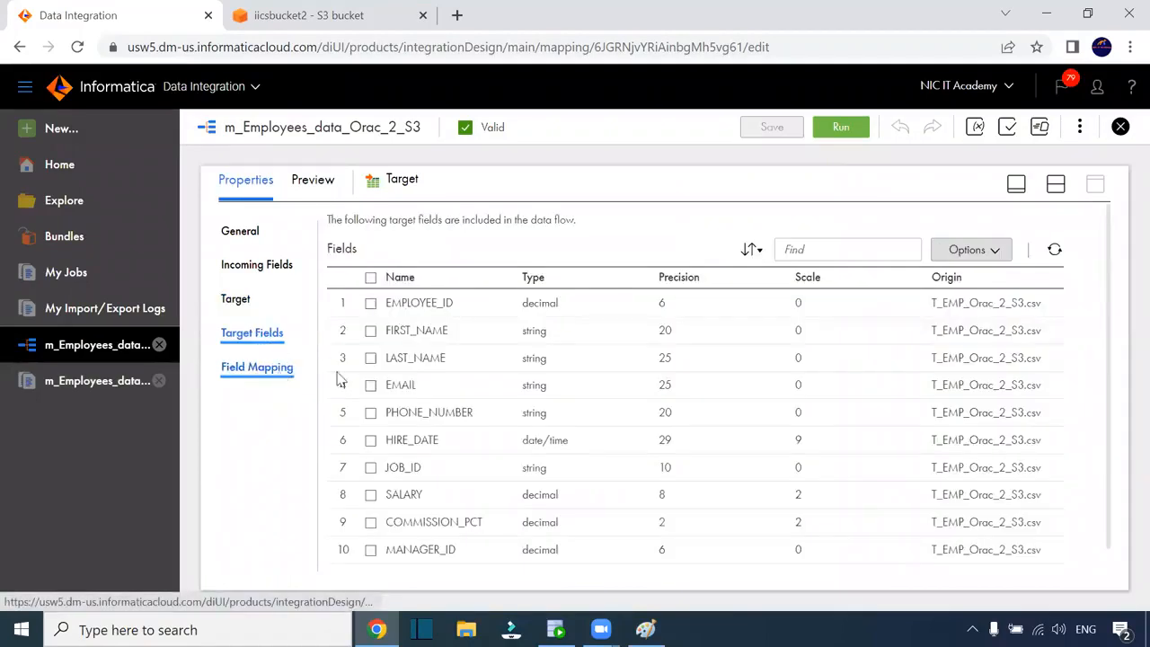
scroll(726, 431, down, 1)
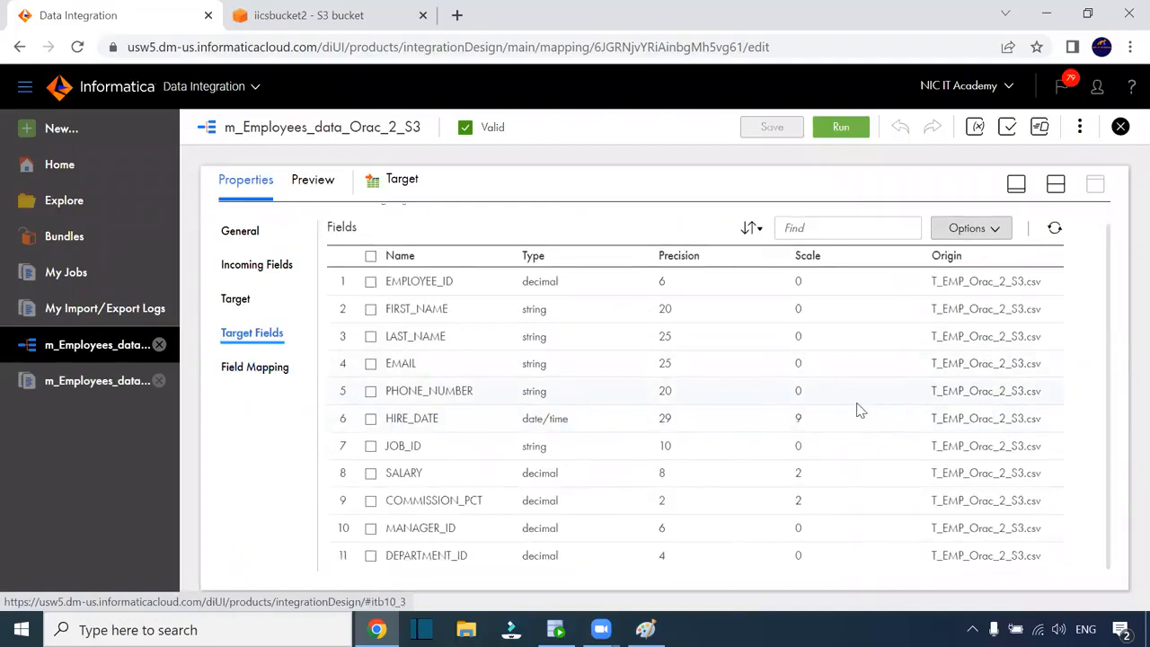
click(993, 230)
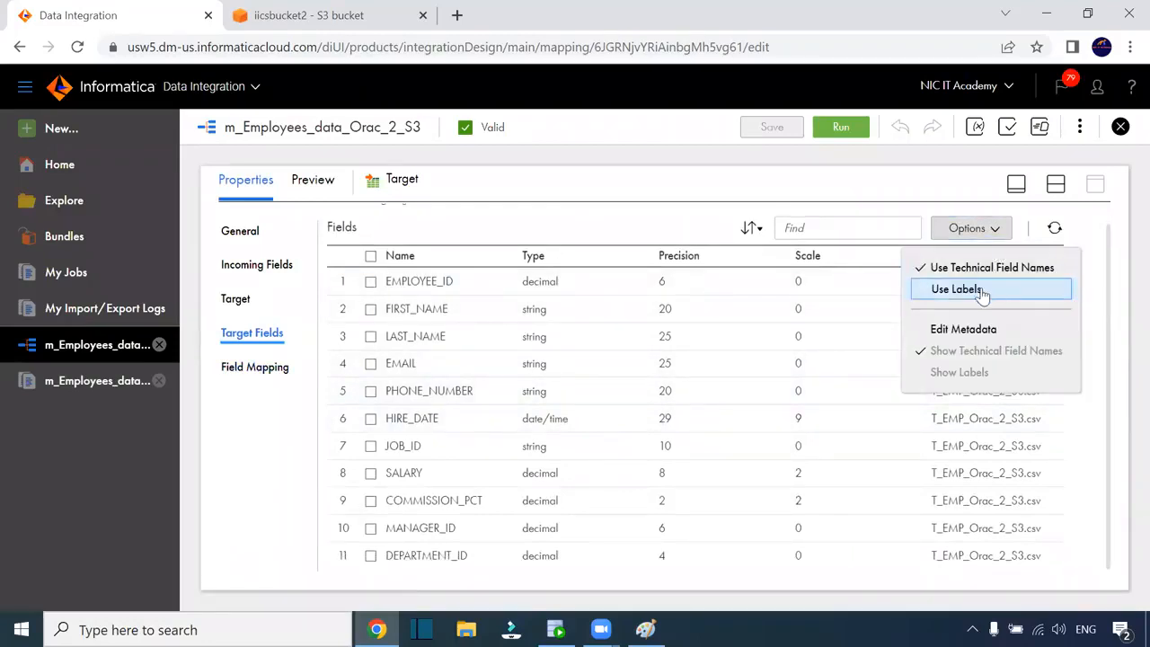
click(975, 329)
scroll(715, 444, down, 1)
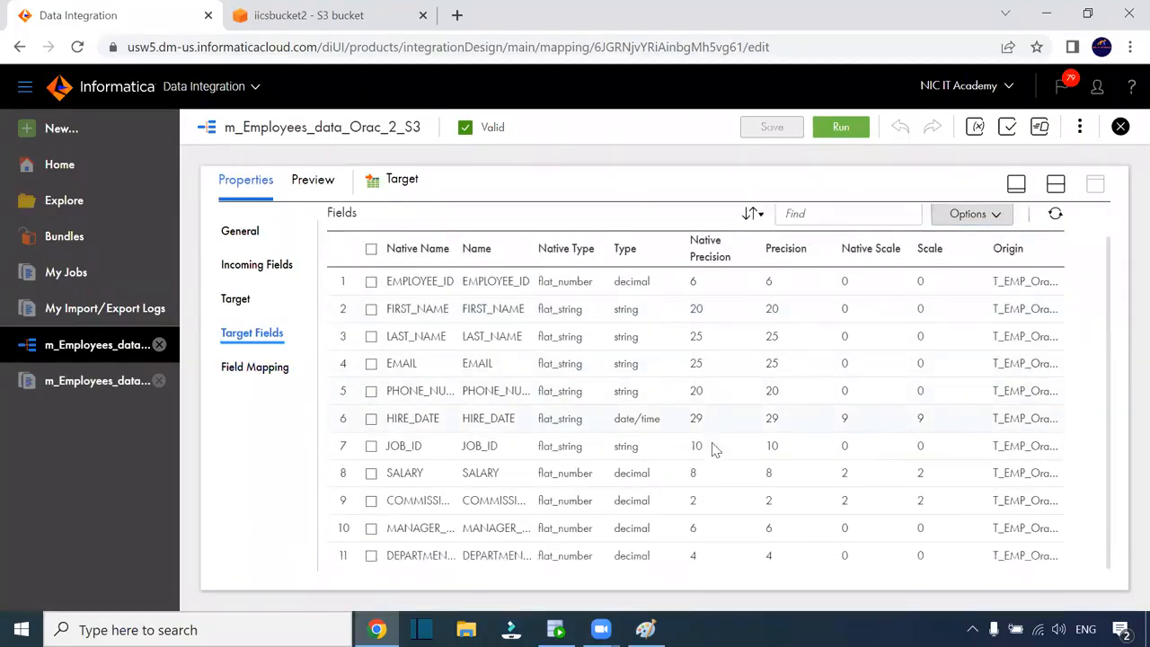
click(641, 420)
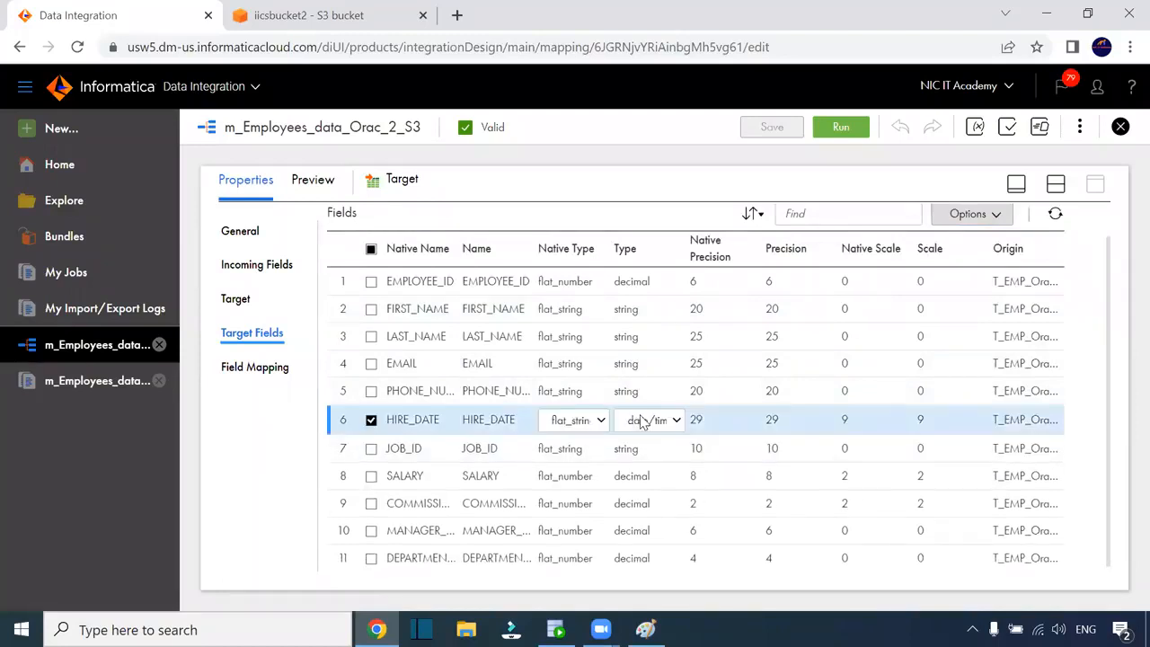
click(674, 422)
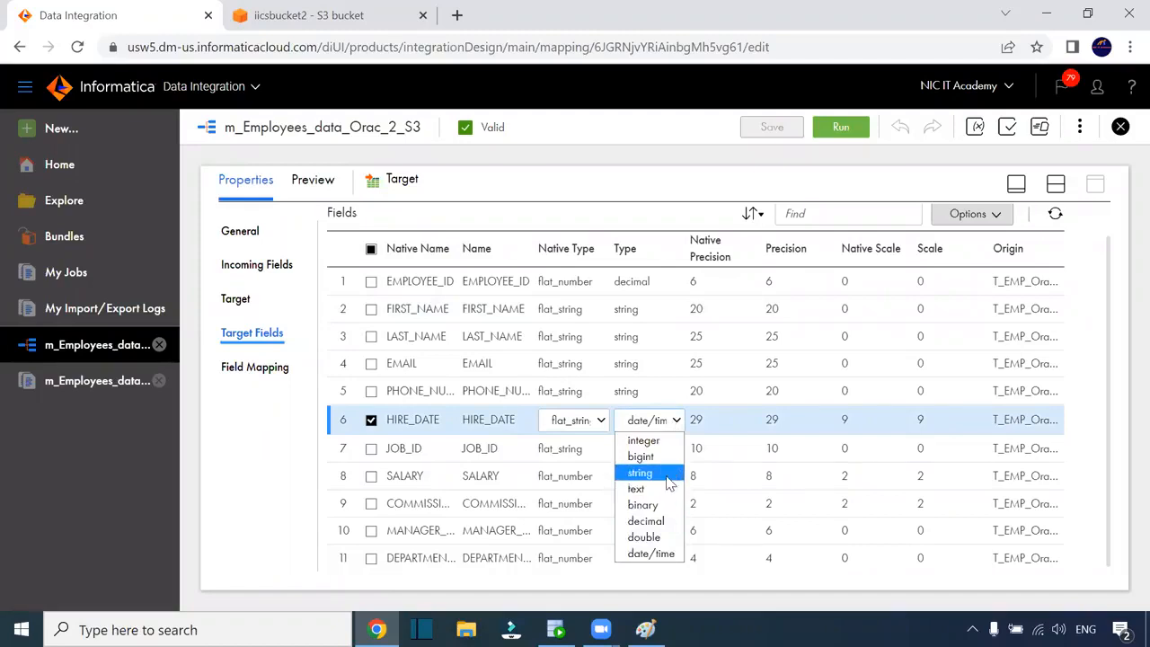
click(672, 552)
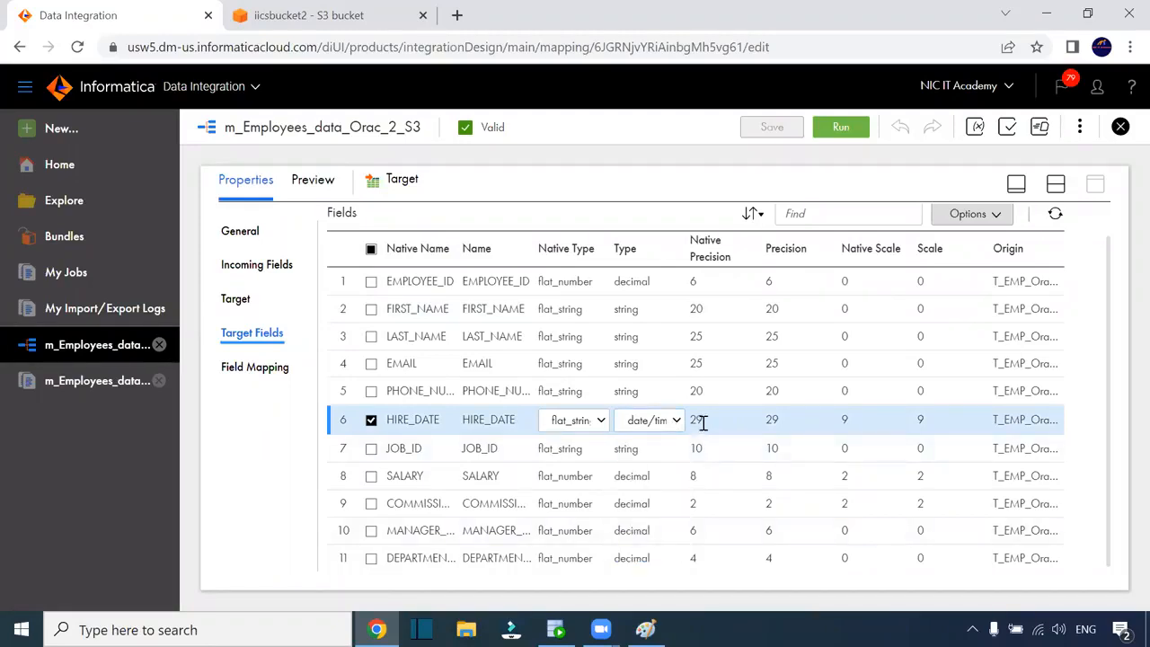
click(500, 421)
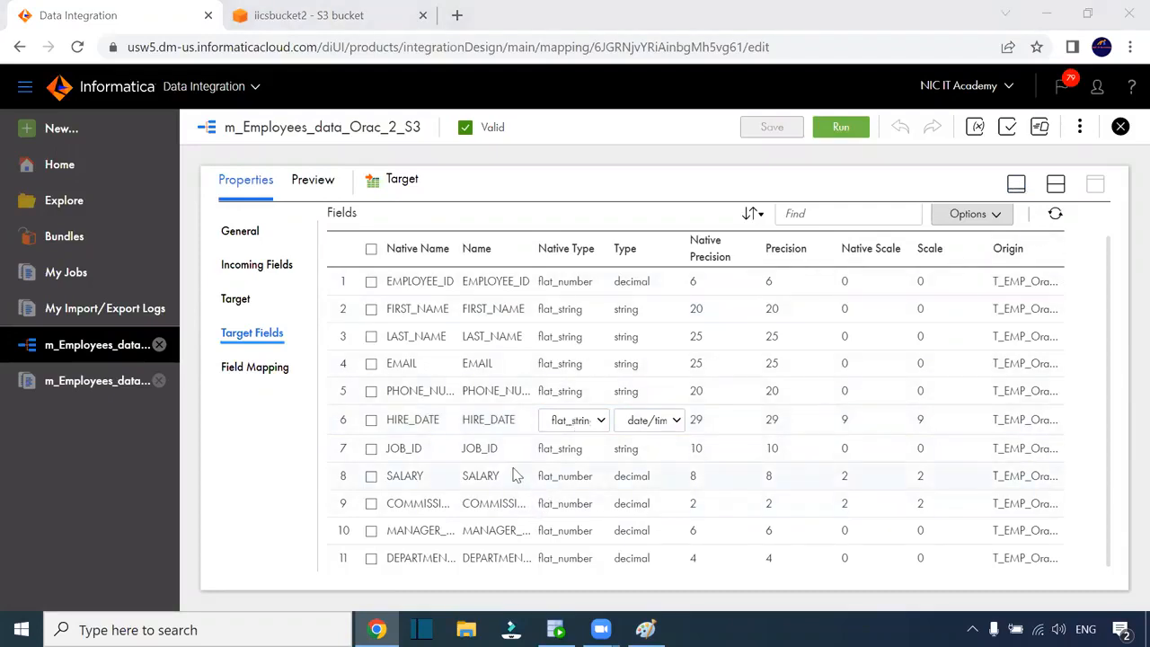
click(266, 374)
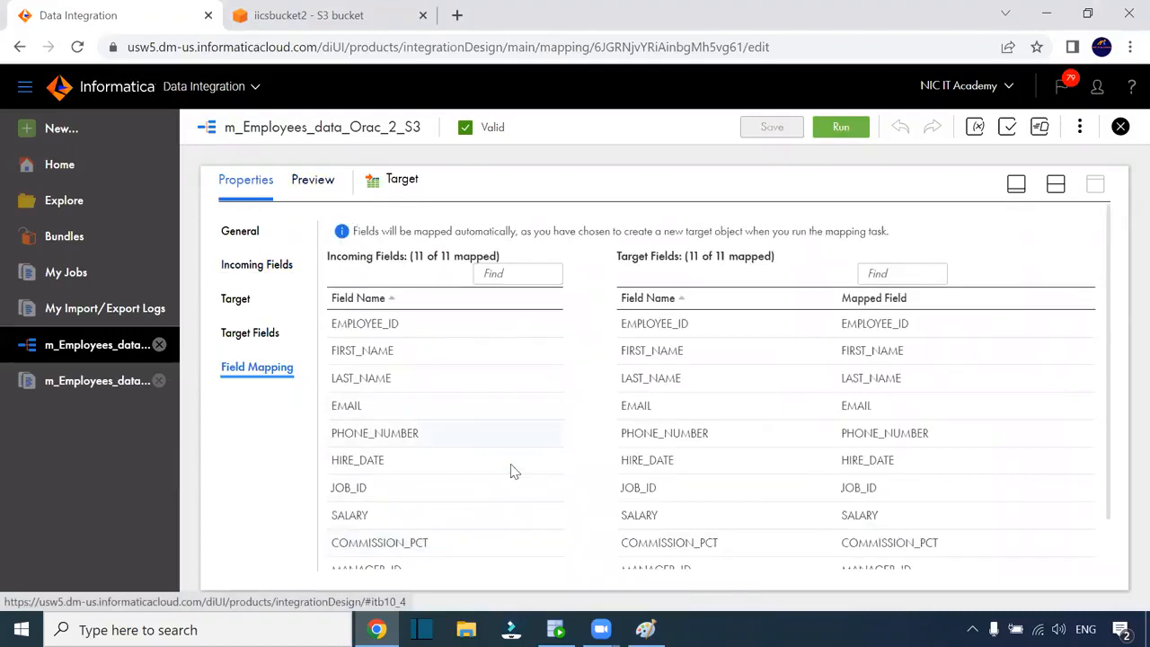
scroll(934, 437, down, 1)
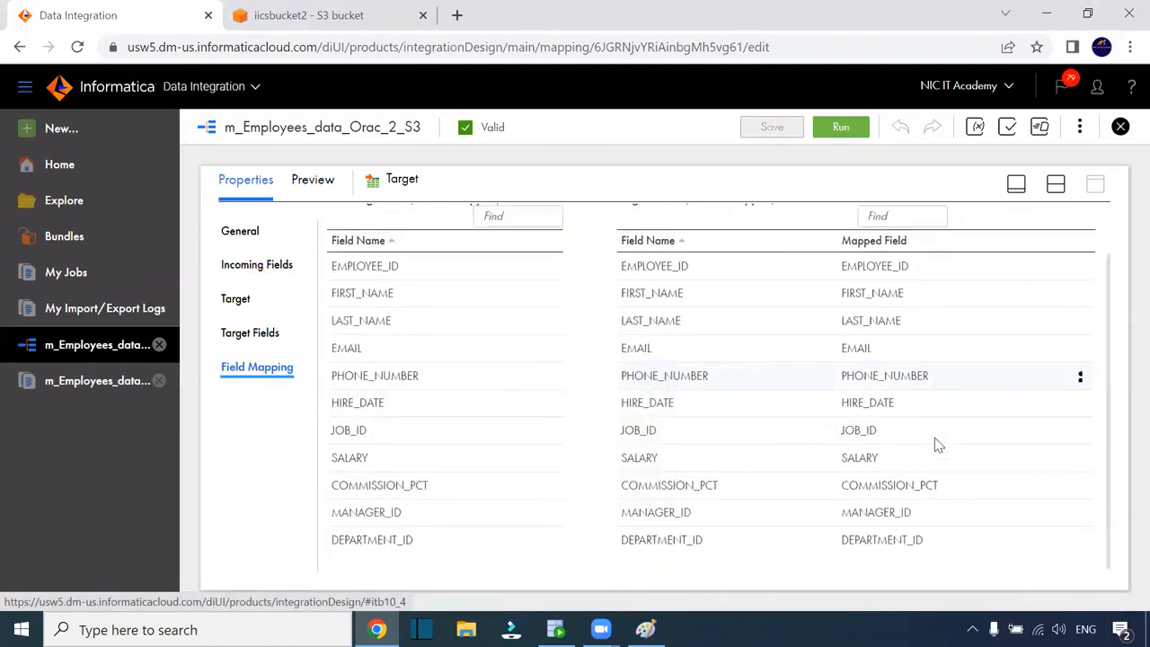
click(252, 334)
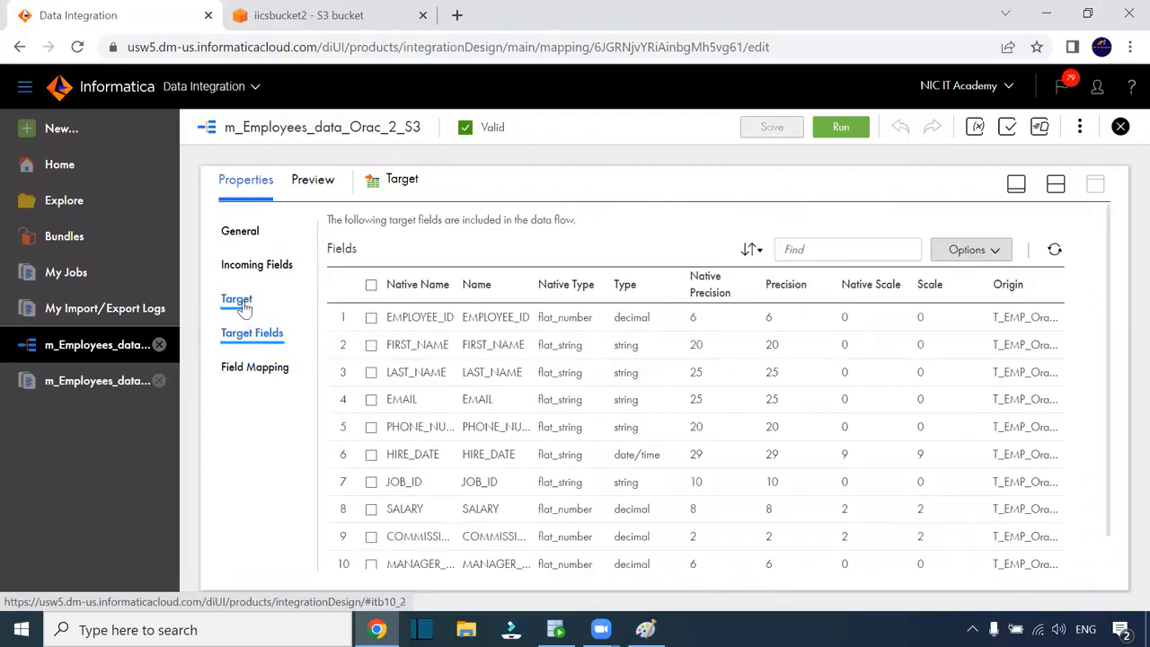
scroll(593, 404, down, 1)
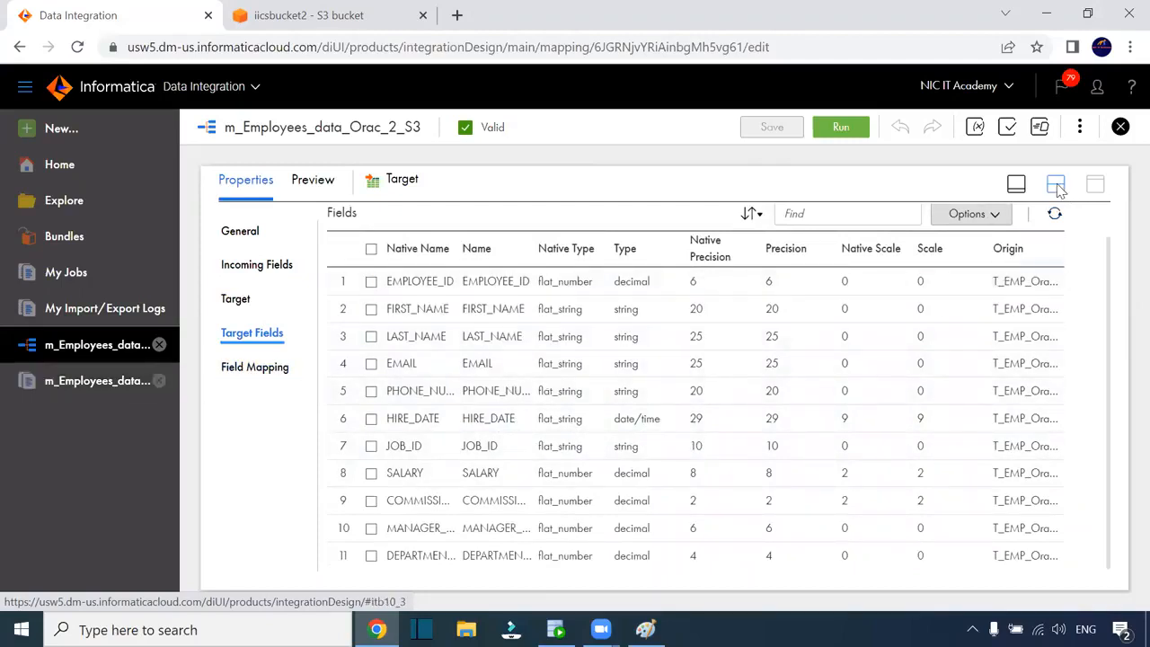
scroll(908, 312, up, 1)
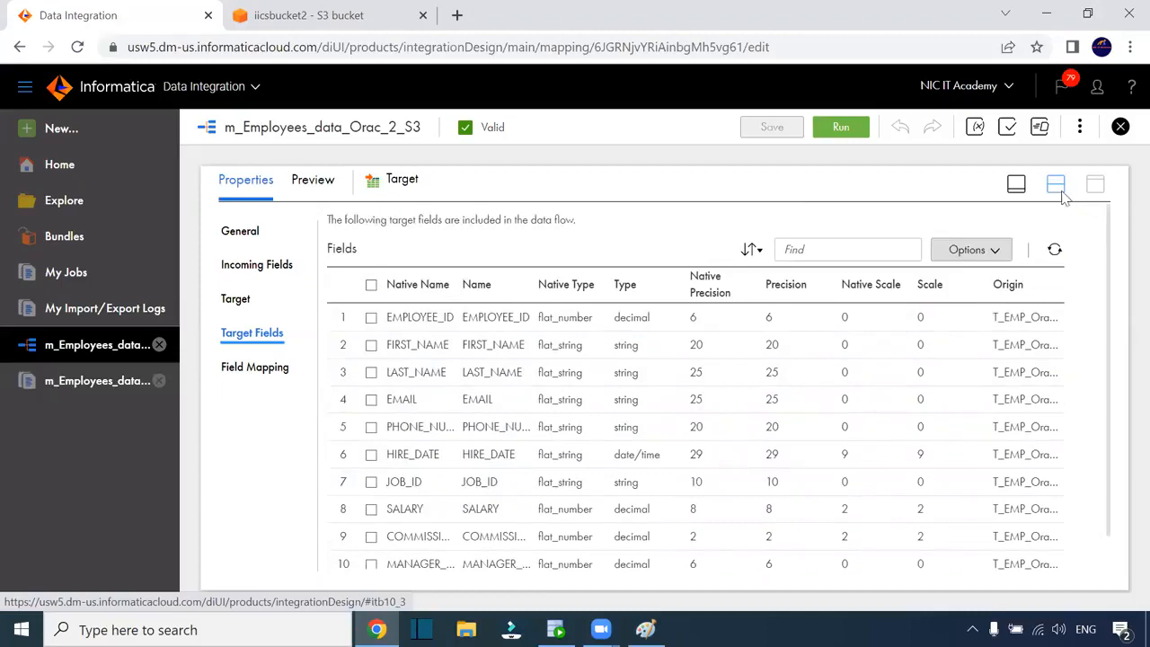
Restore the design canvas, dismiss the error messages, and save the mapping
click(1055, 184)
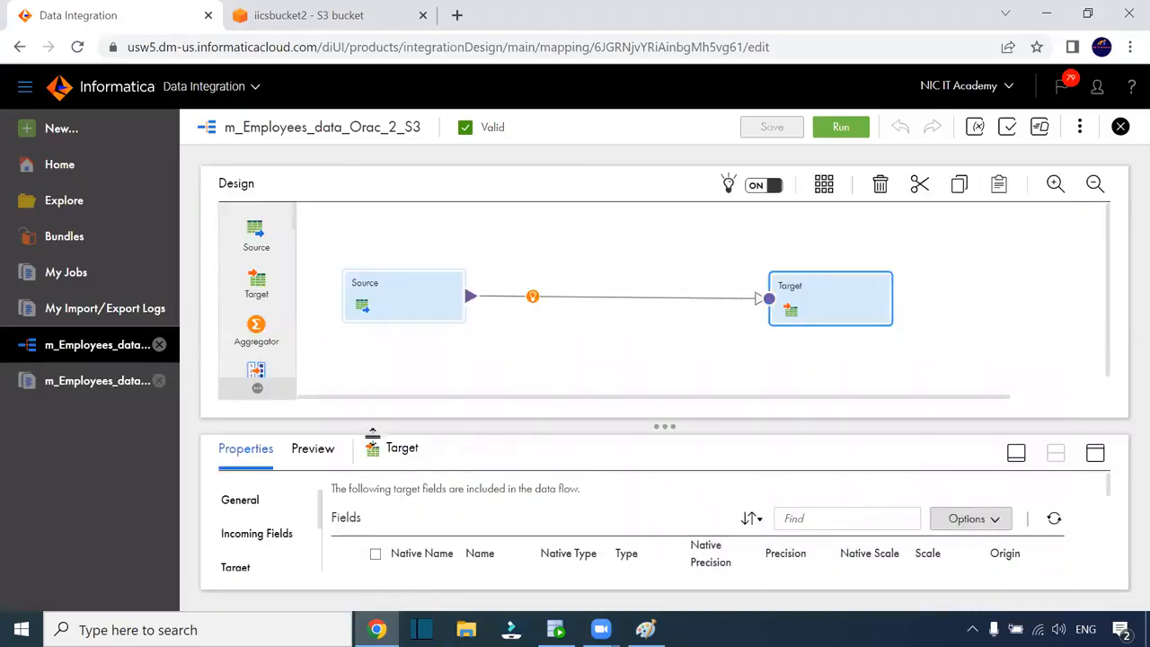
click(420, 309)
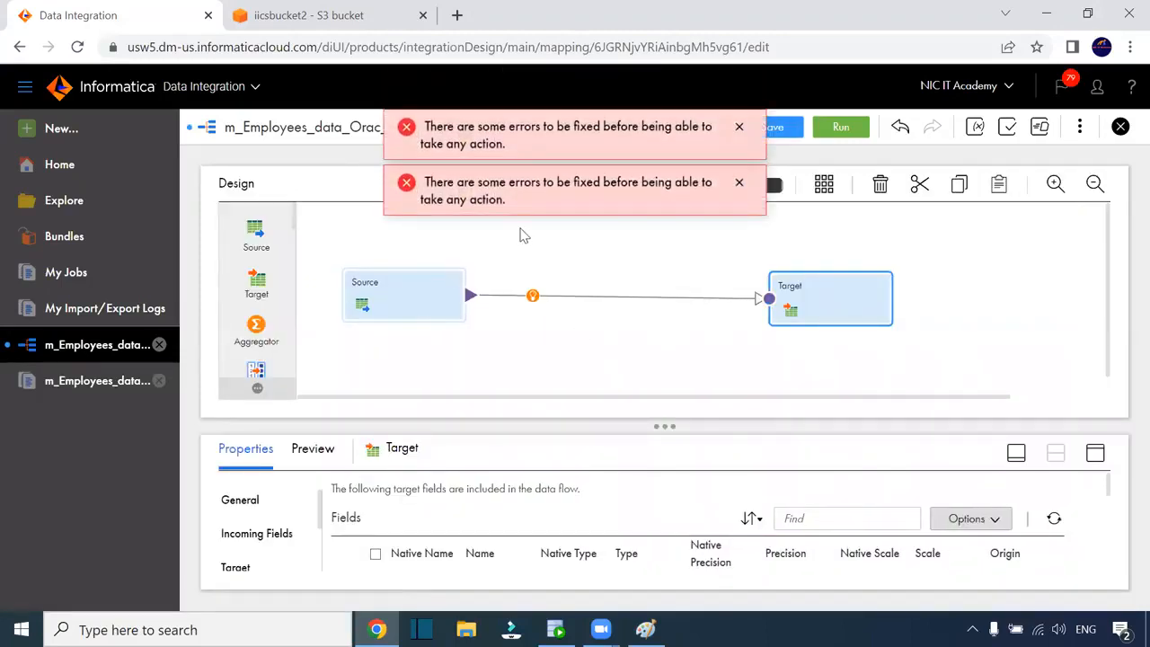
click(739, 181)
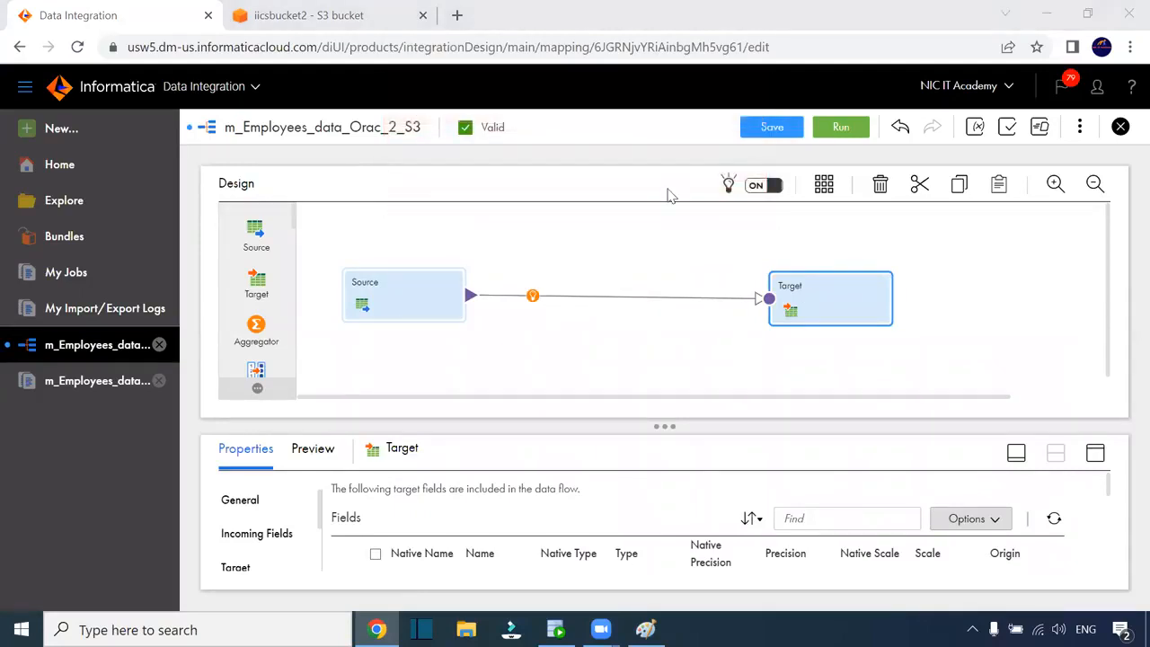
click(423, 288)
click(738, 126)
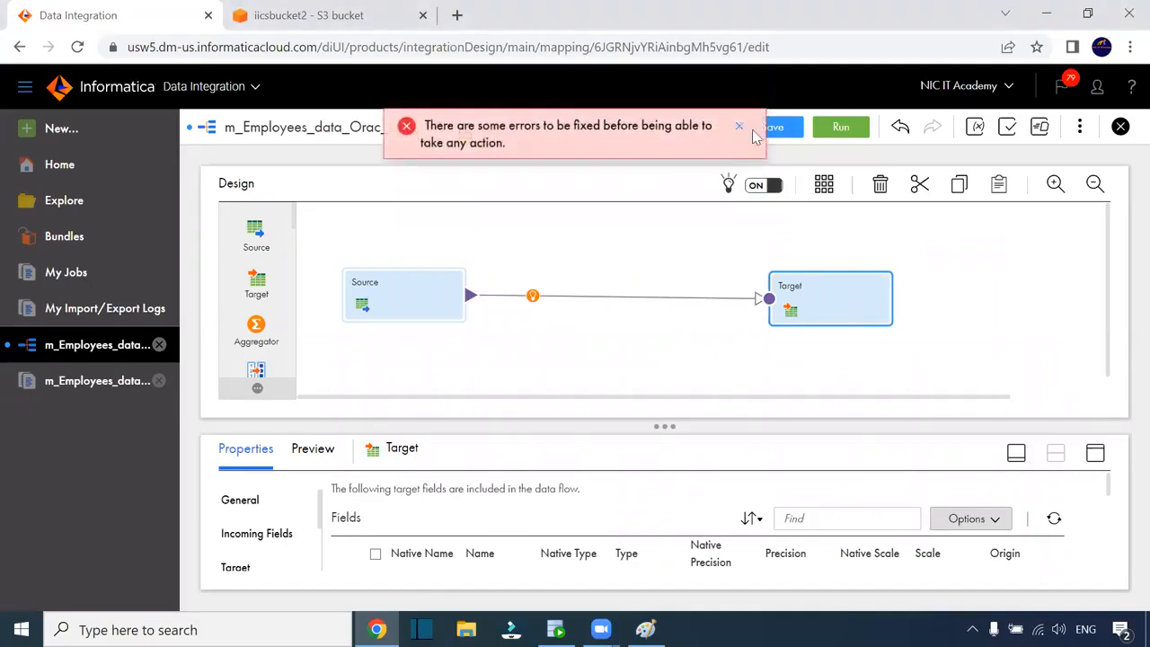
click(785, 125)
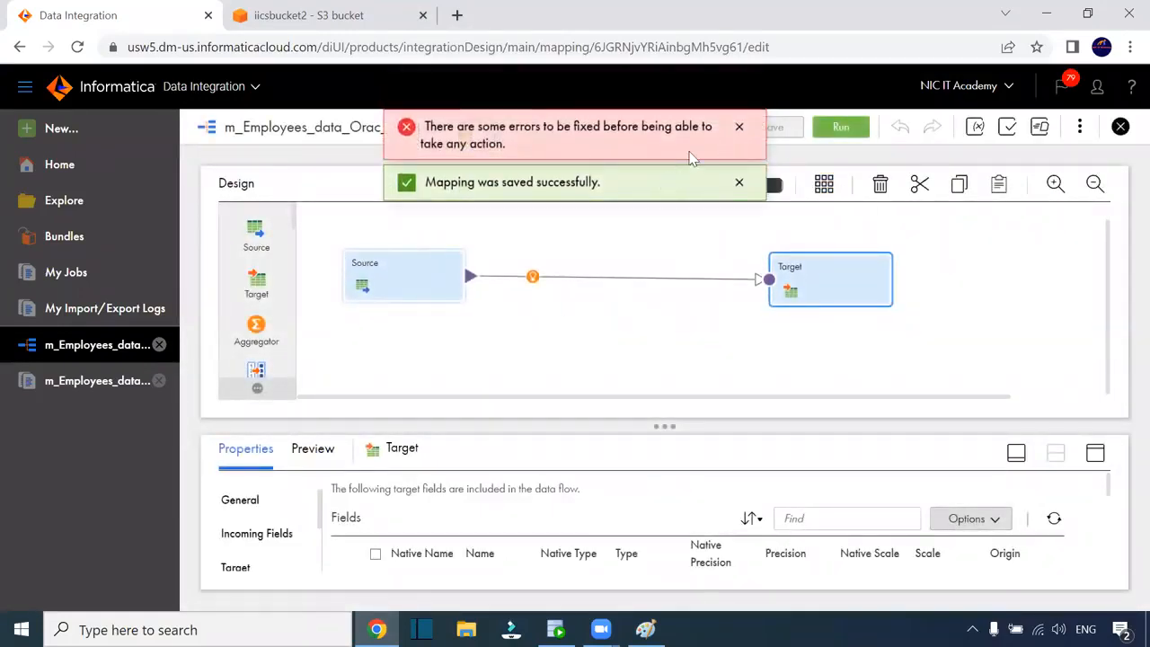
click(739, 127)
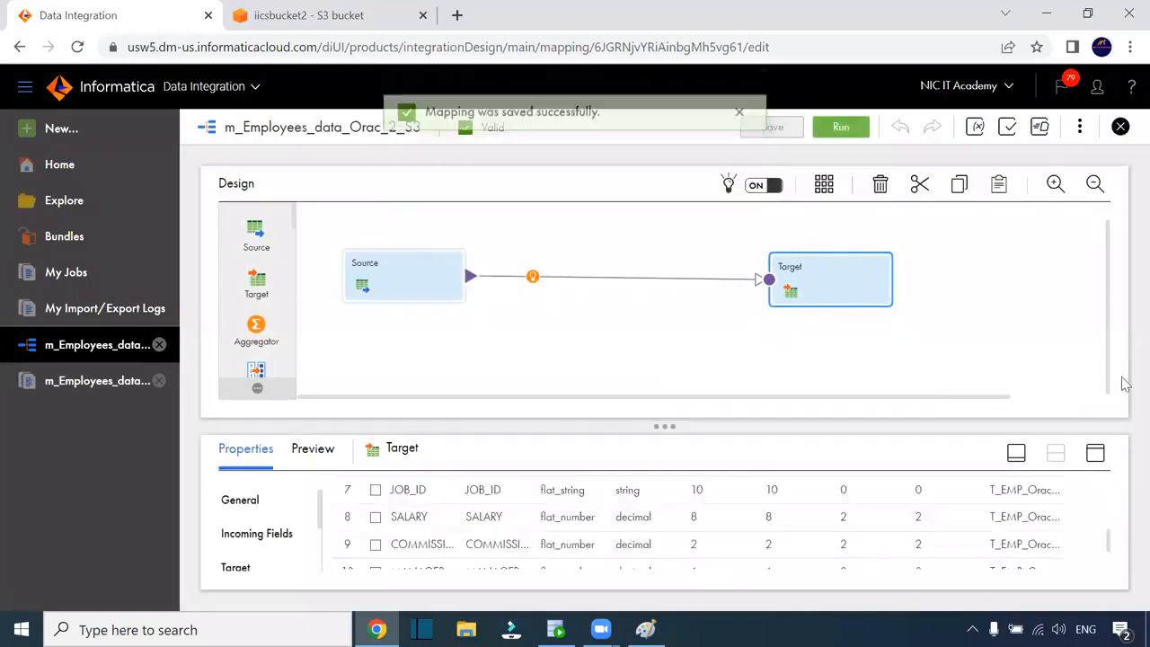
Set the Target HIRE_DATE native type to flat_datetime and save the mapping
click(1094, 452)
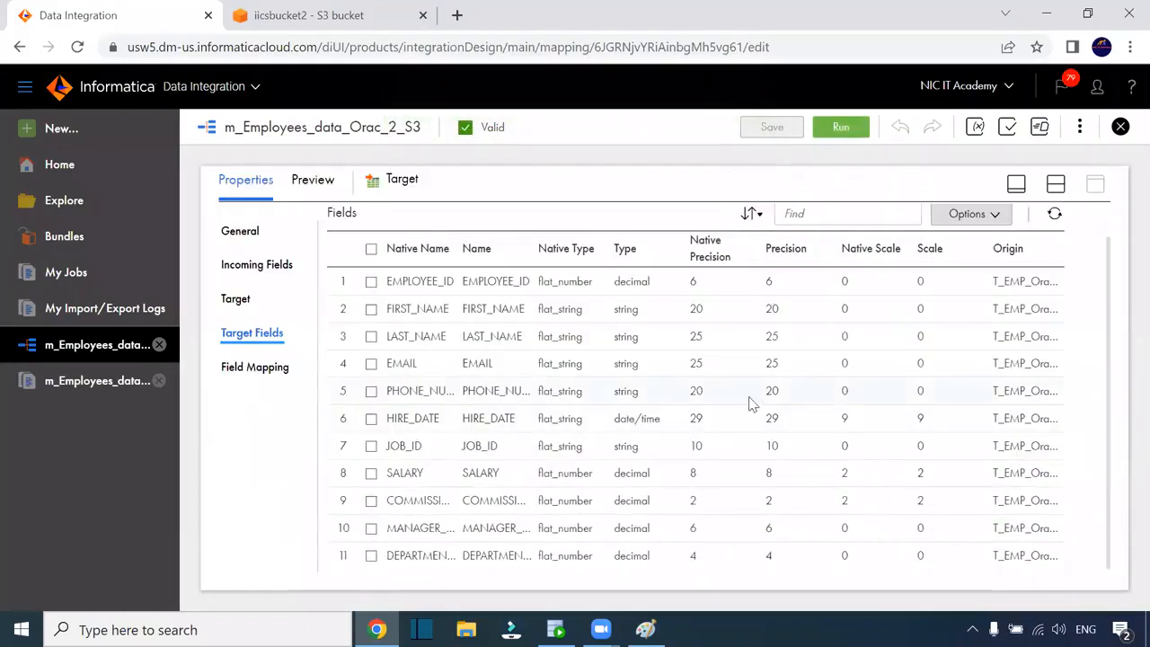
click(694, 420)
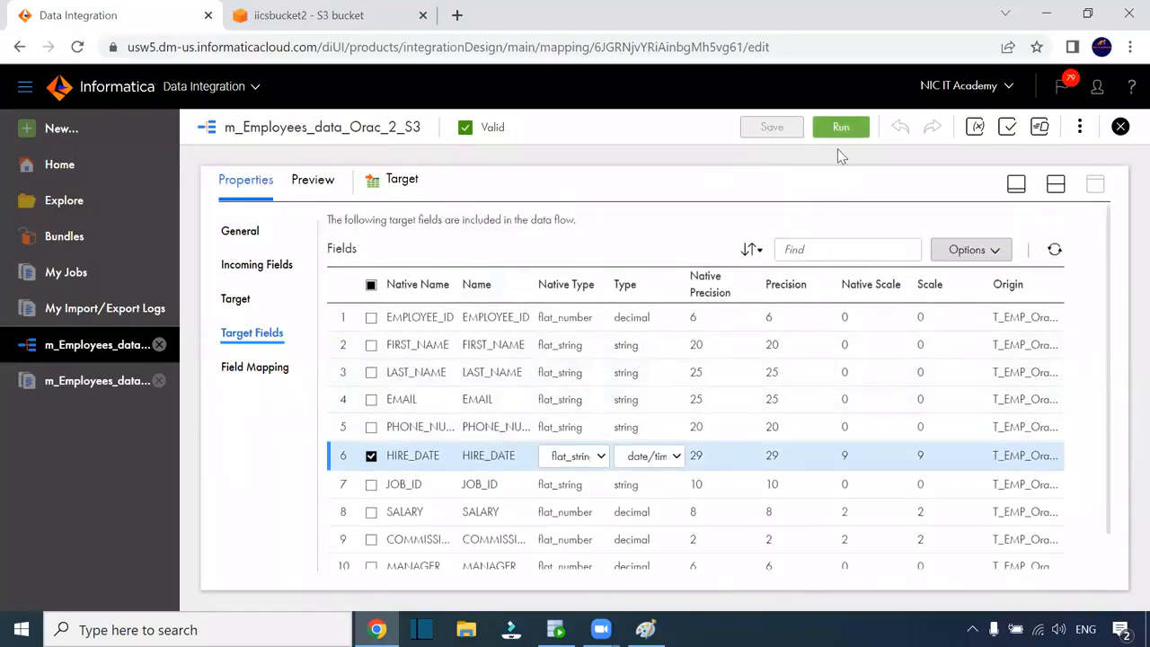
click(241, 302)
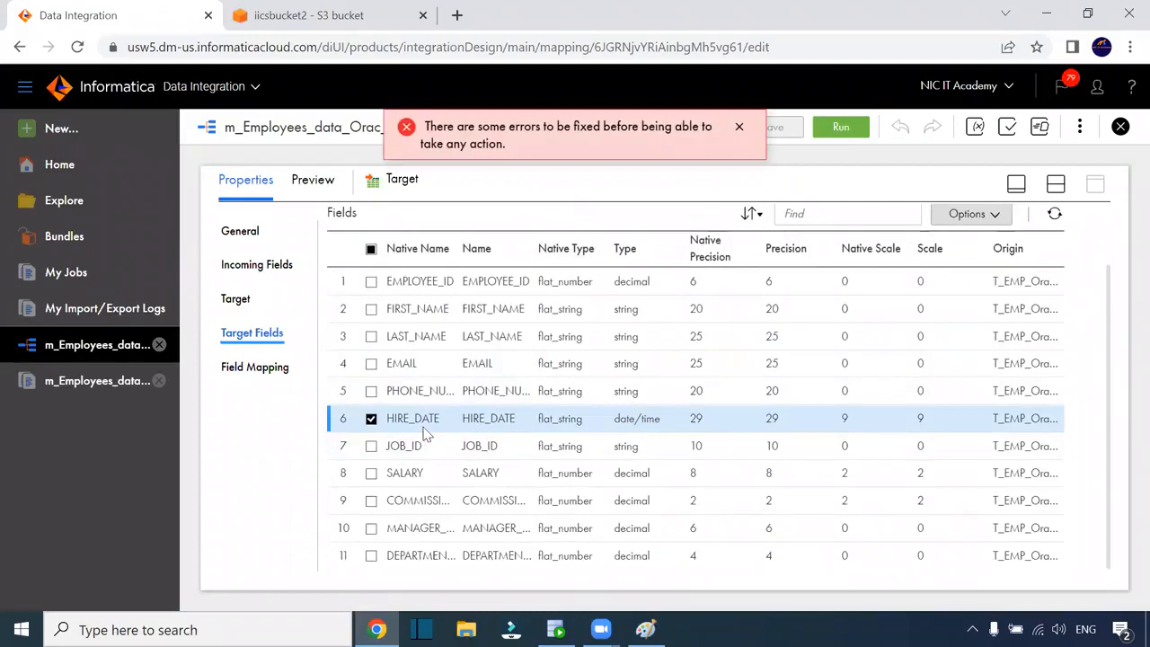
click(551, 419)
click(575, 421)
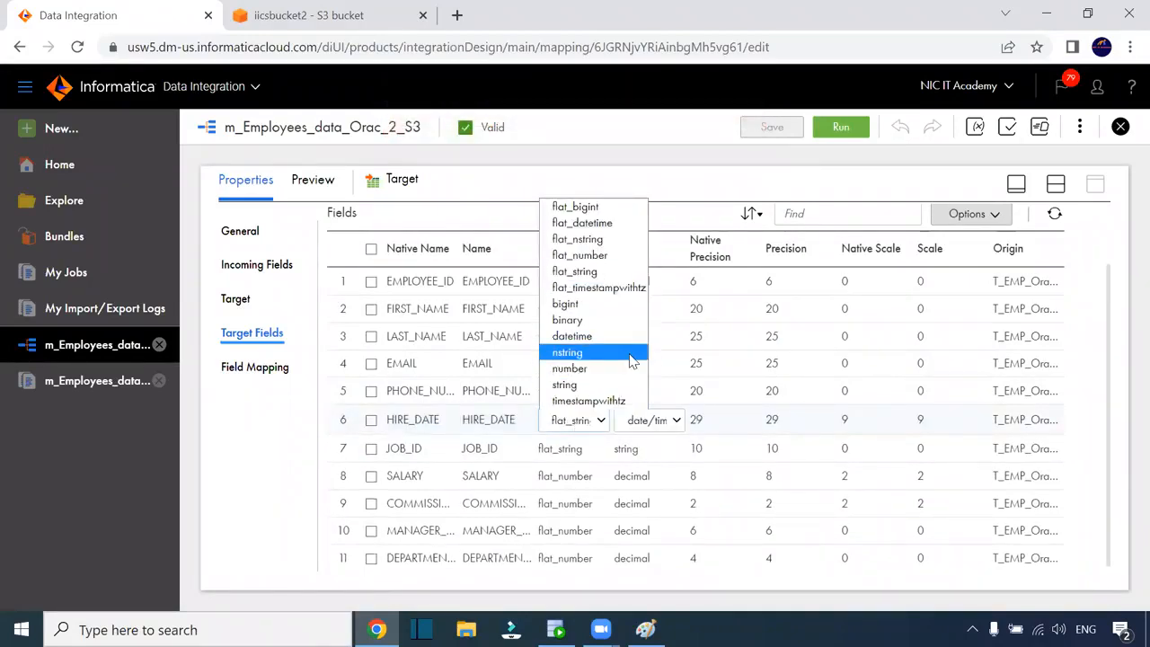
click(611, 224)
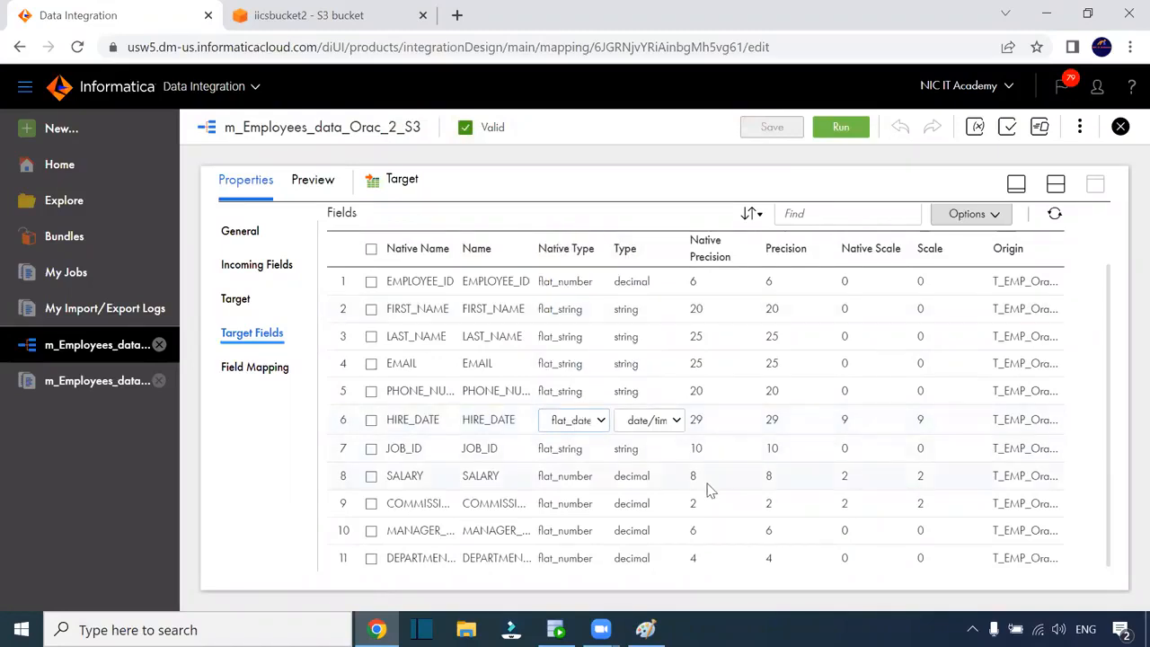
click(684, 431)
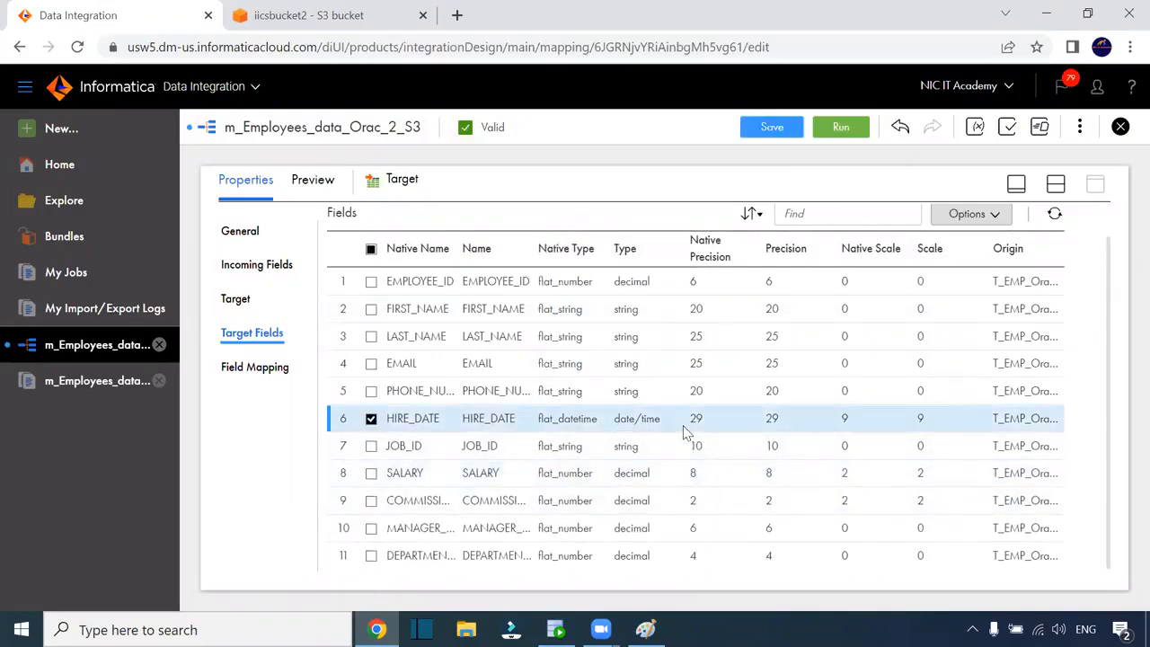
click(766, 128)
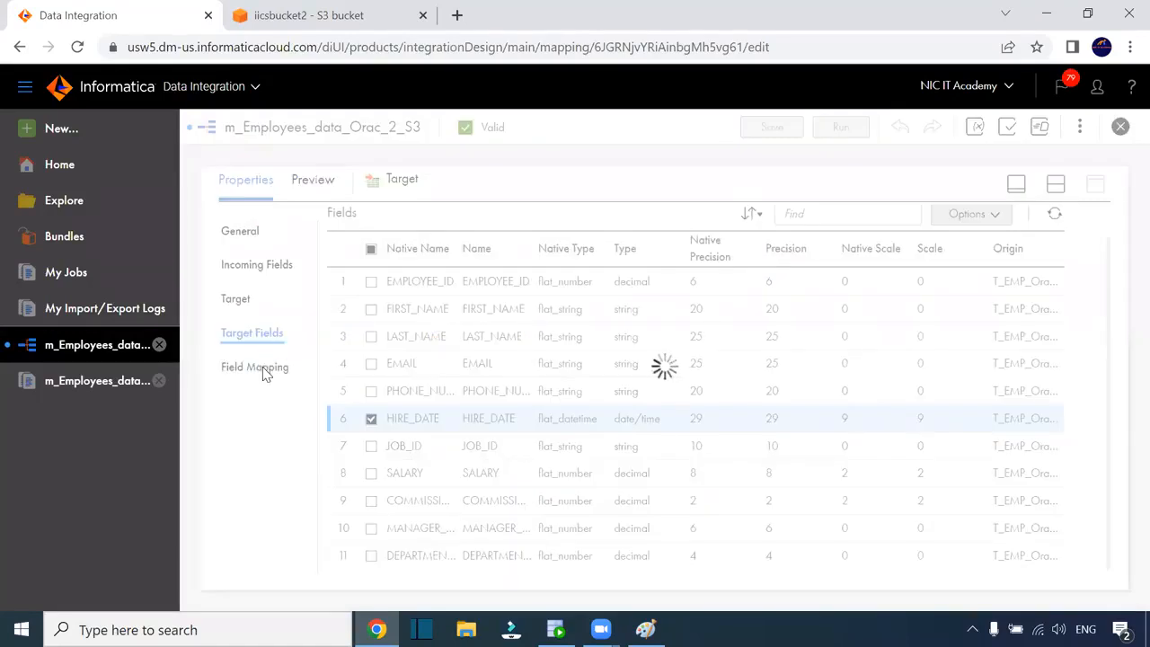
click(1056, 183)
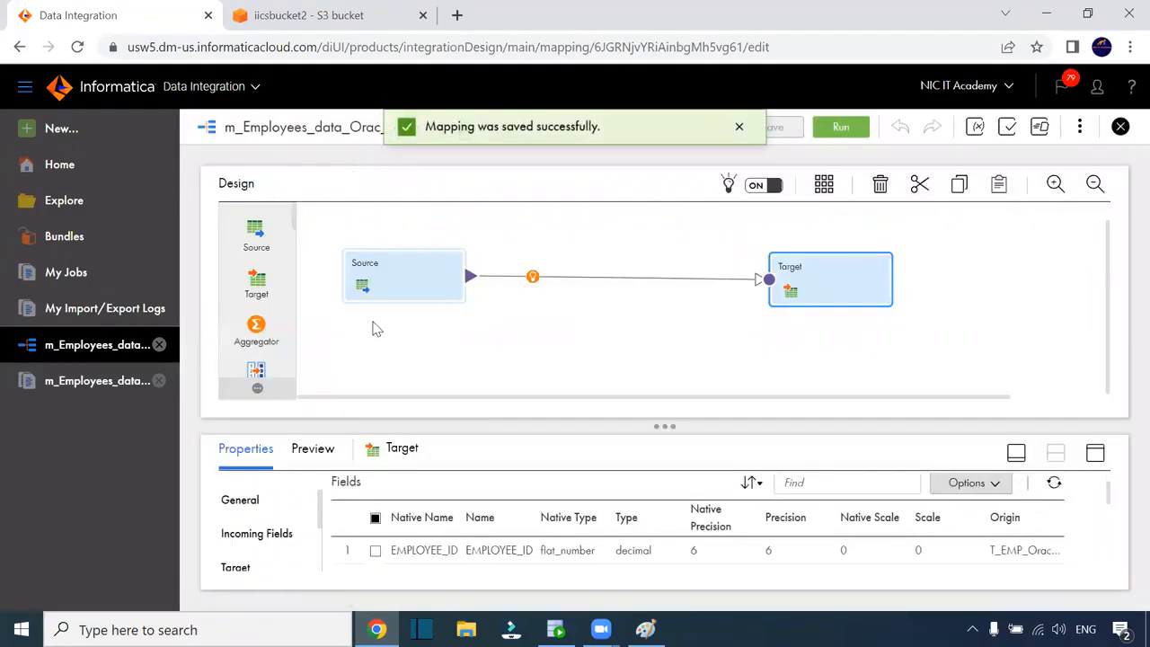
click(404, 274)
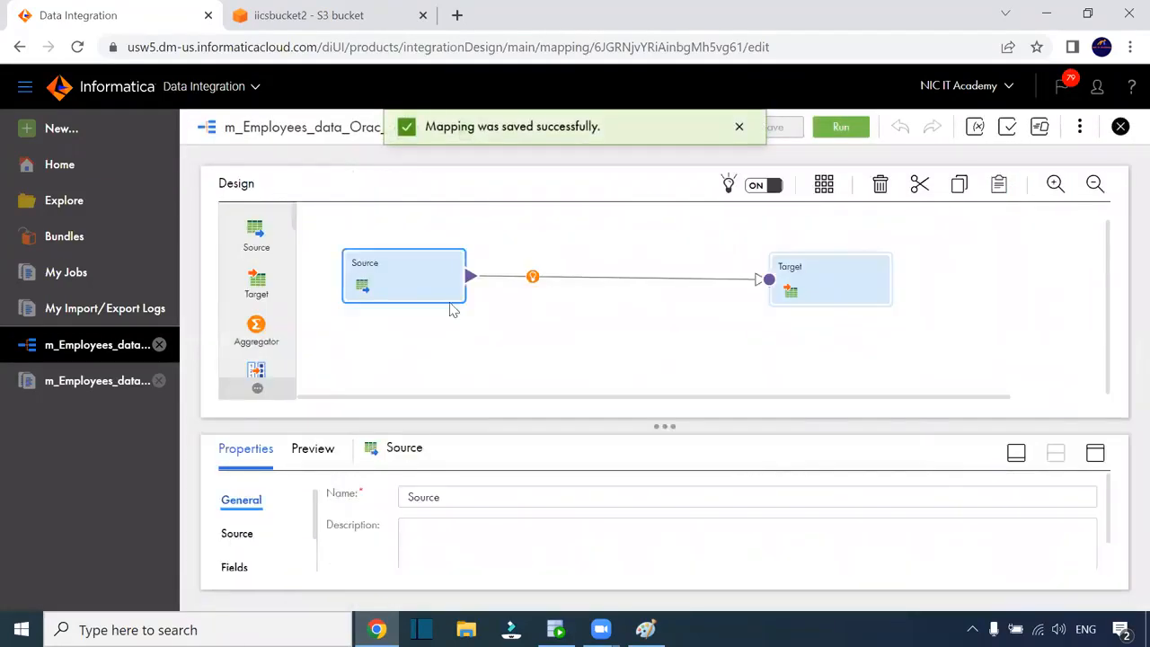
click(1095, 454)
click(251, 272)
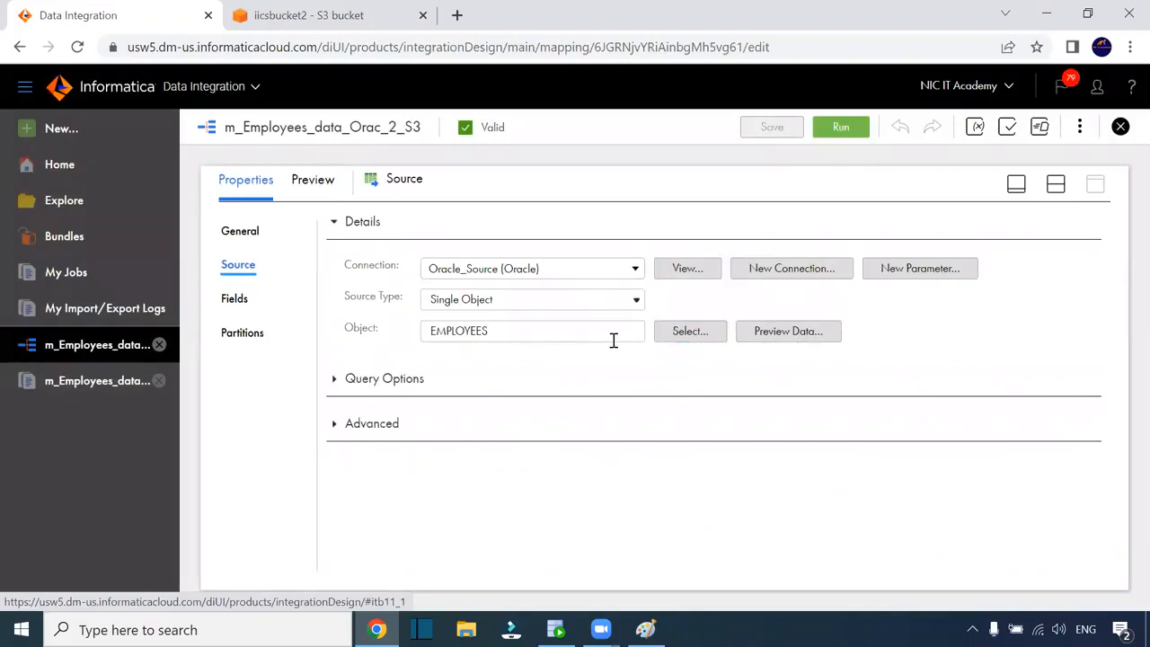
click(783, 333)
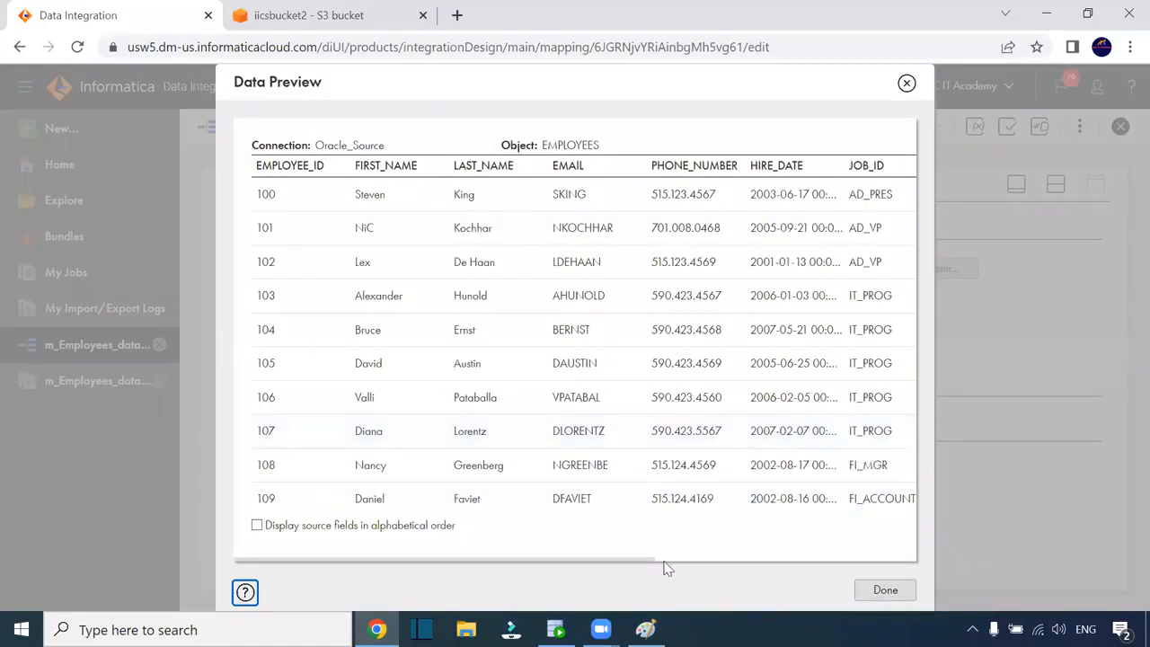
drag(639, 566, 794, 559)
drag(620, 166, 692, 168)
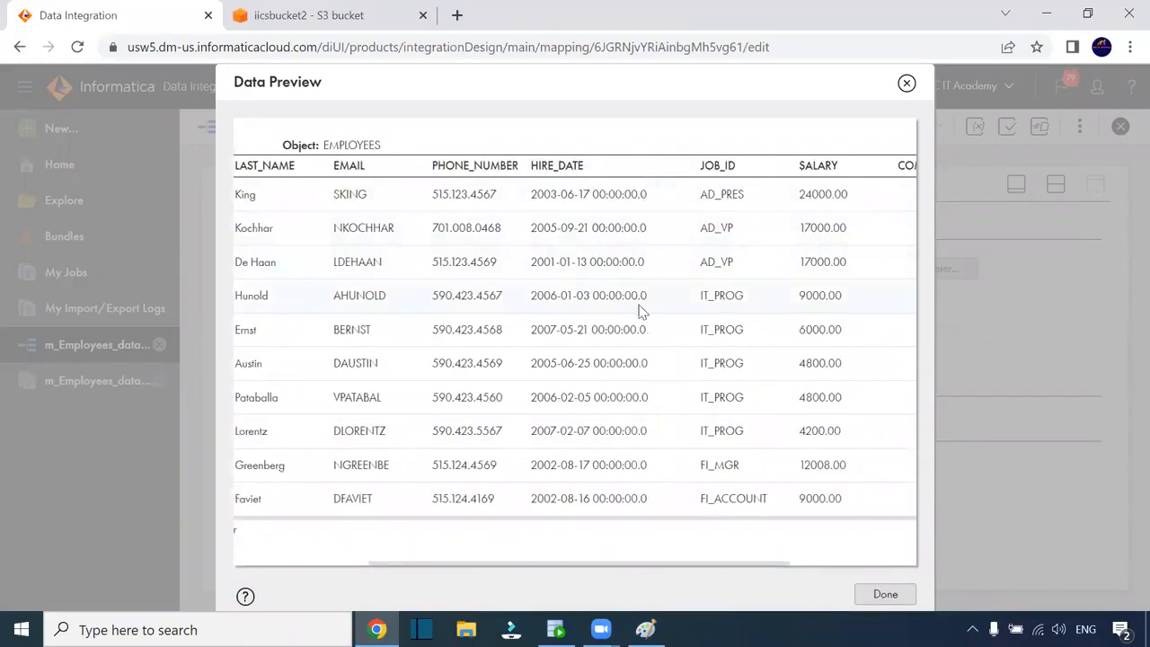
click(889, 594)
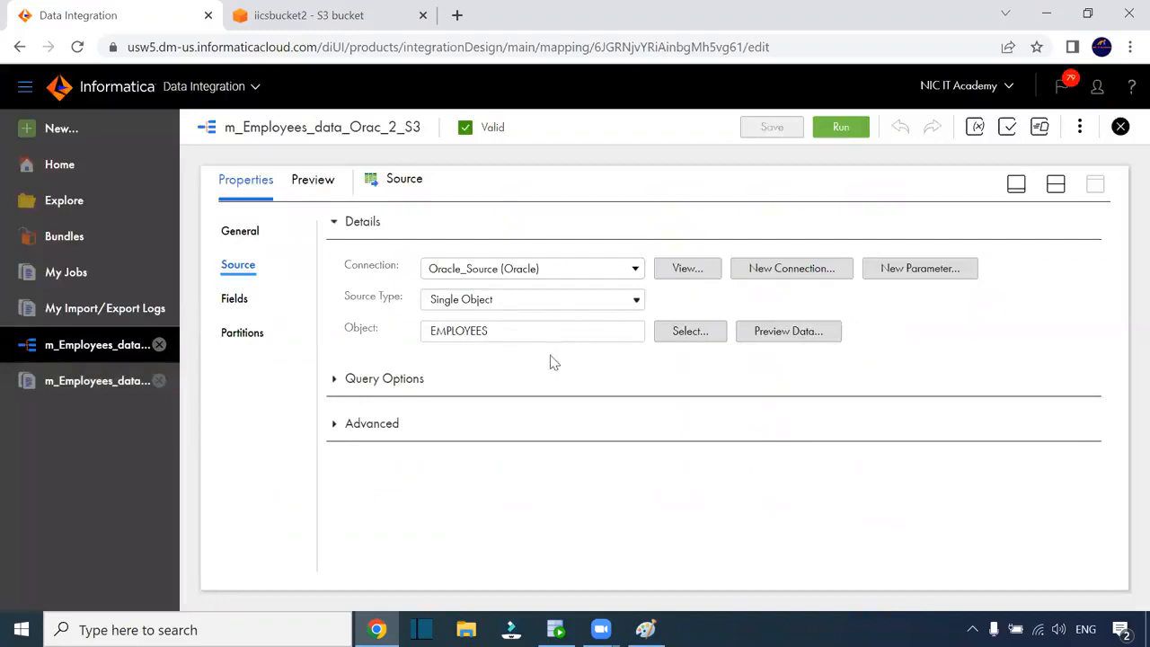
Change the Source's HIRE_DATE native type to date (precision 10) and save the mapping
click(235, 298)
scroll(755, 404, down, 1)
click(664, 419)
click(665, 420)
click(1003, 237)
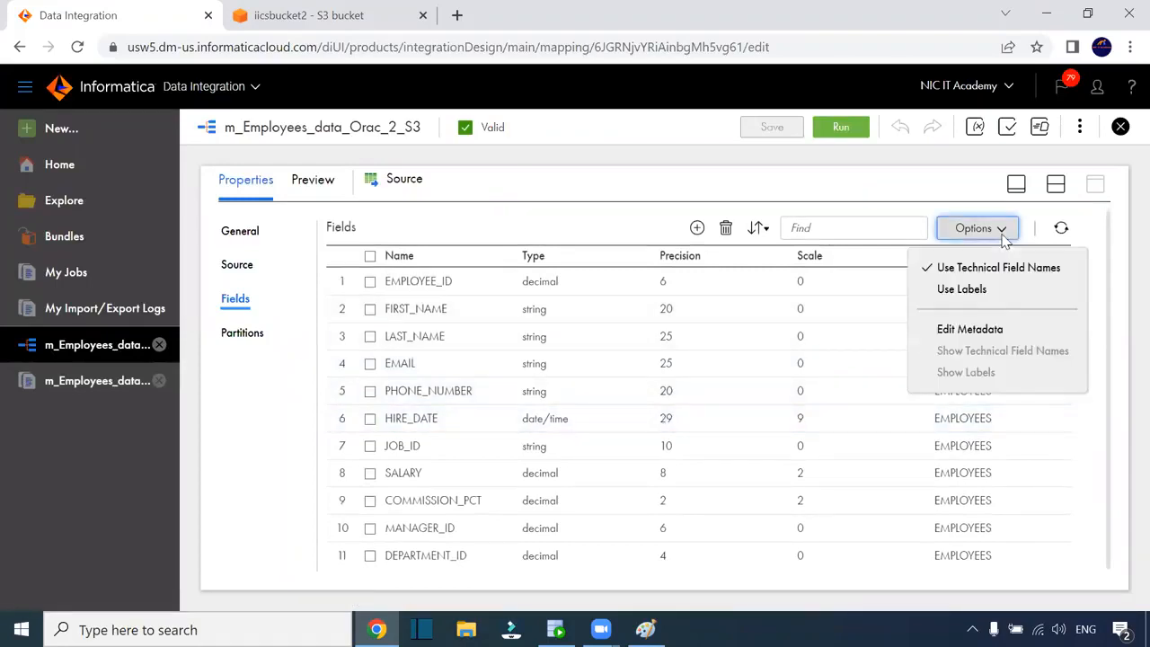
click(978, 327)
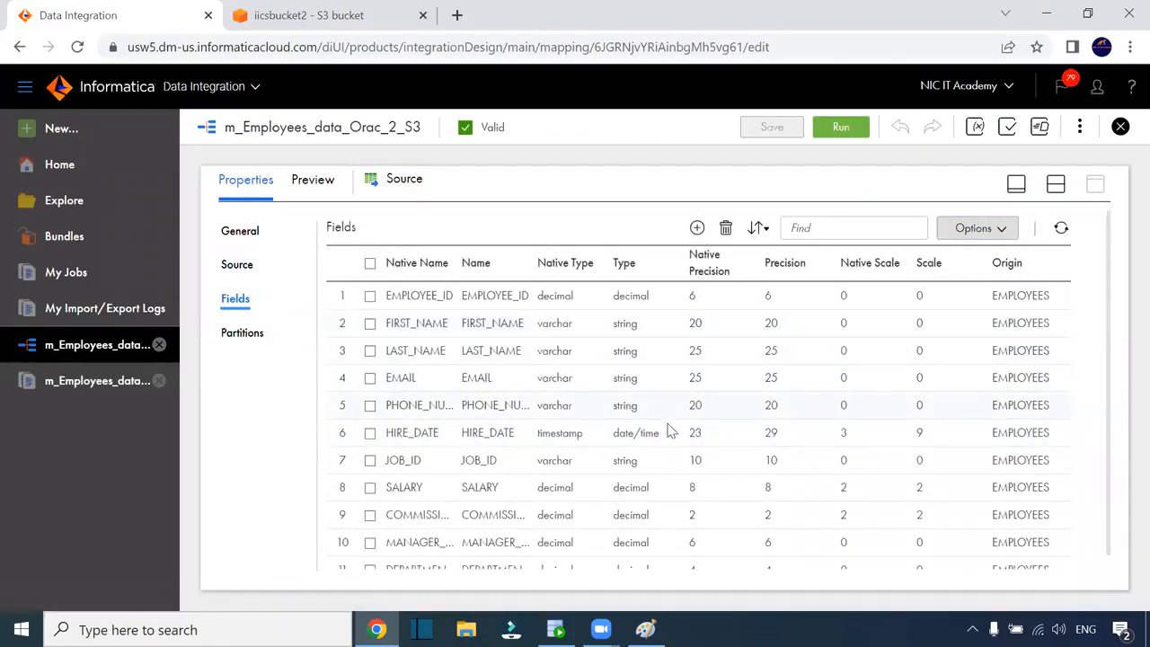
click(627, 437)
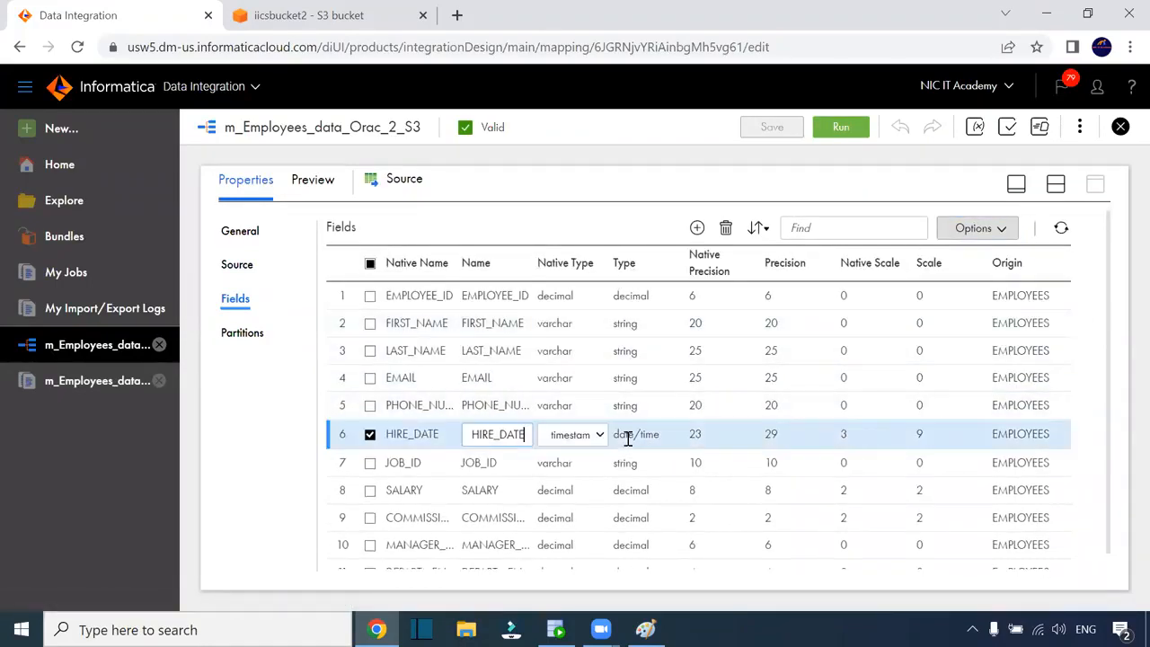
click(593, 440)
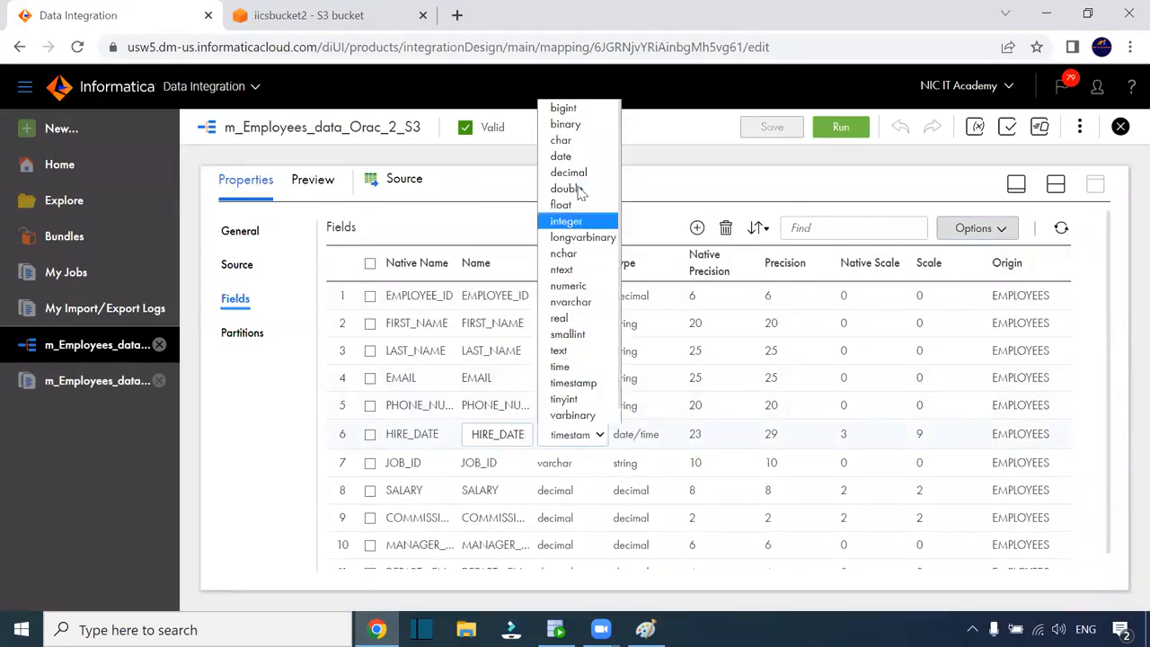
click(575, 156)
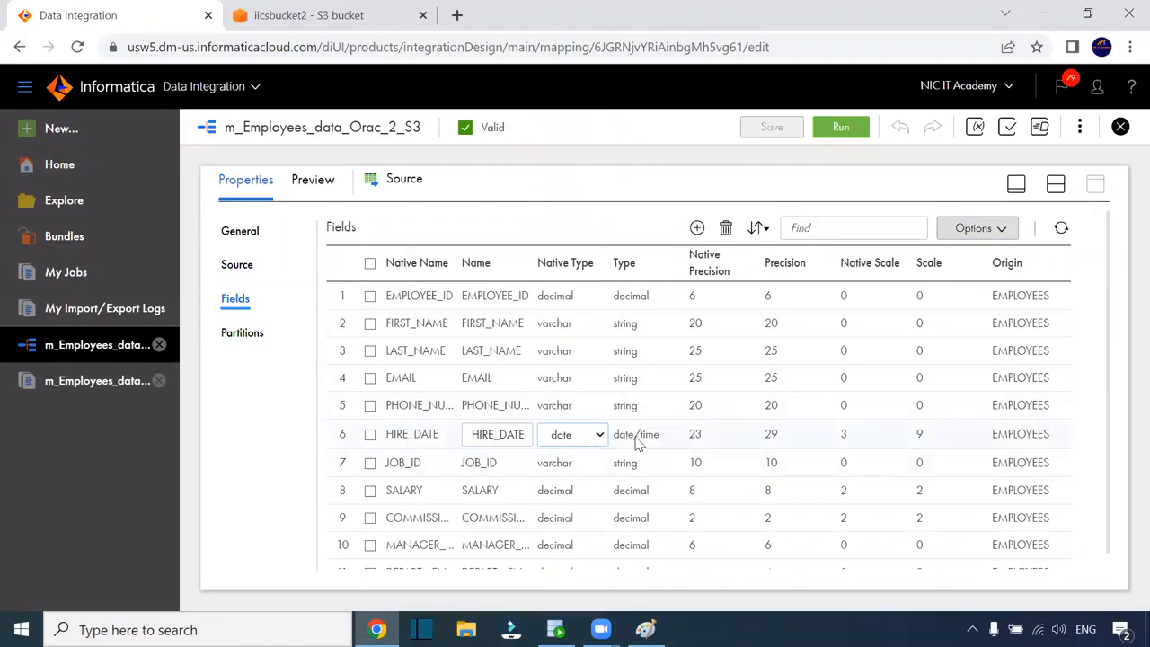
click(1088, 266)
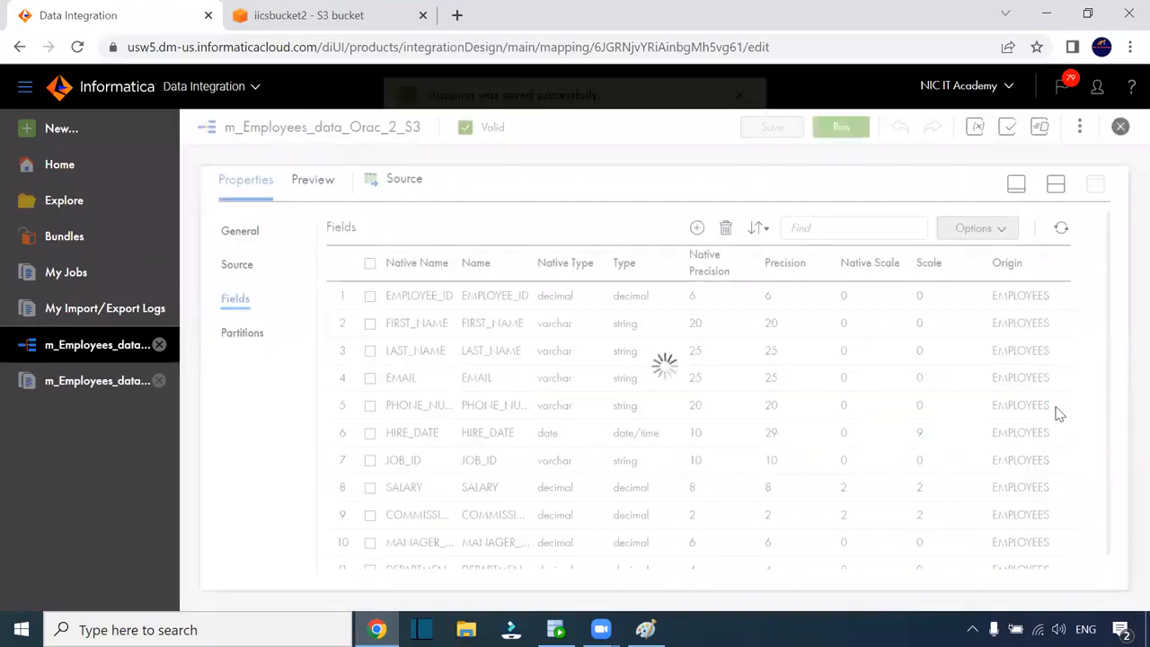
click(1058, 185)
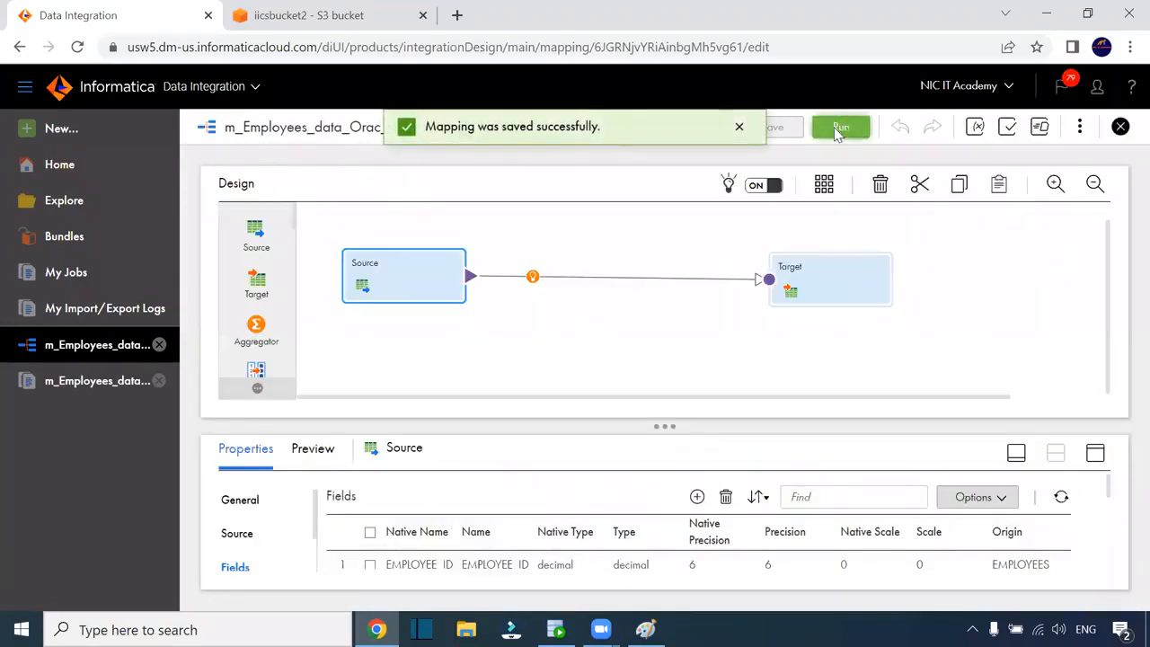
click(843, 129)
Run the mapping and follow its job in My Jobs
click(880, 549)
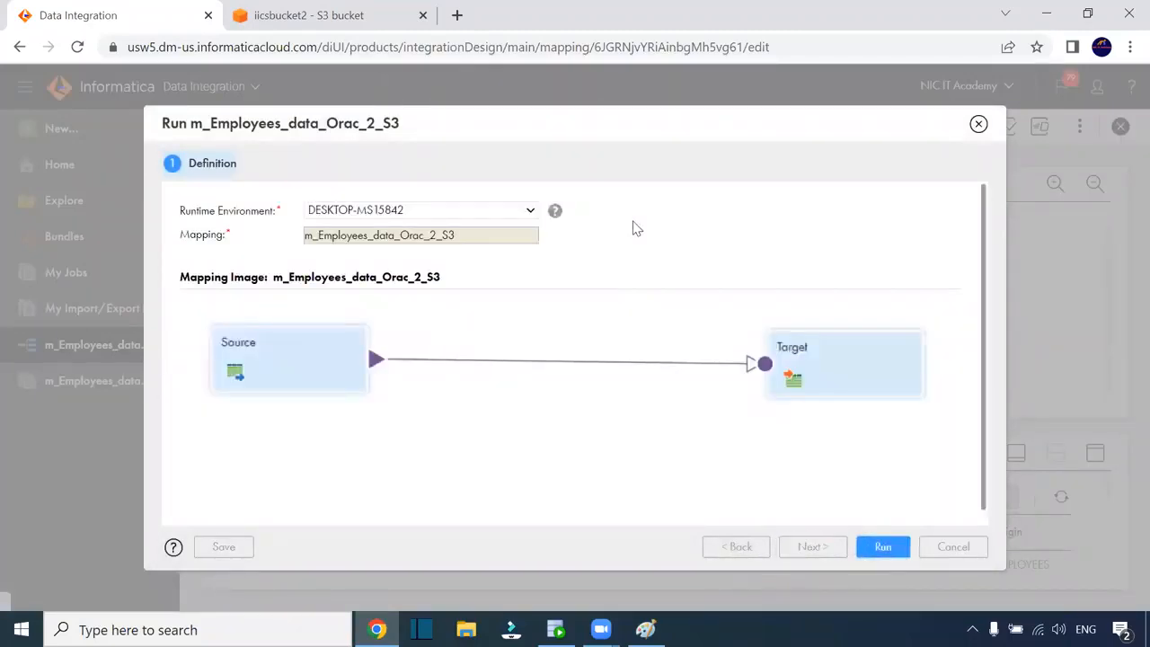
click(881, 541)
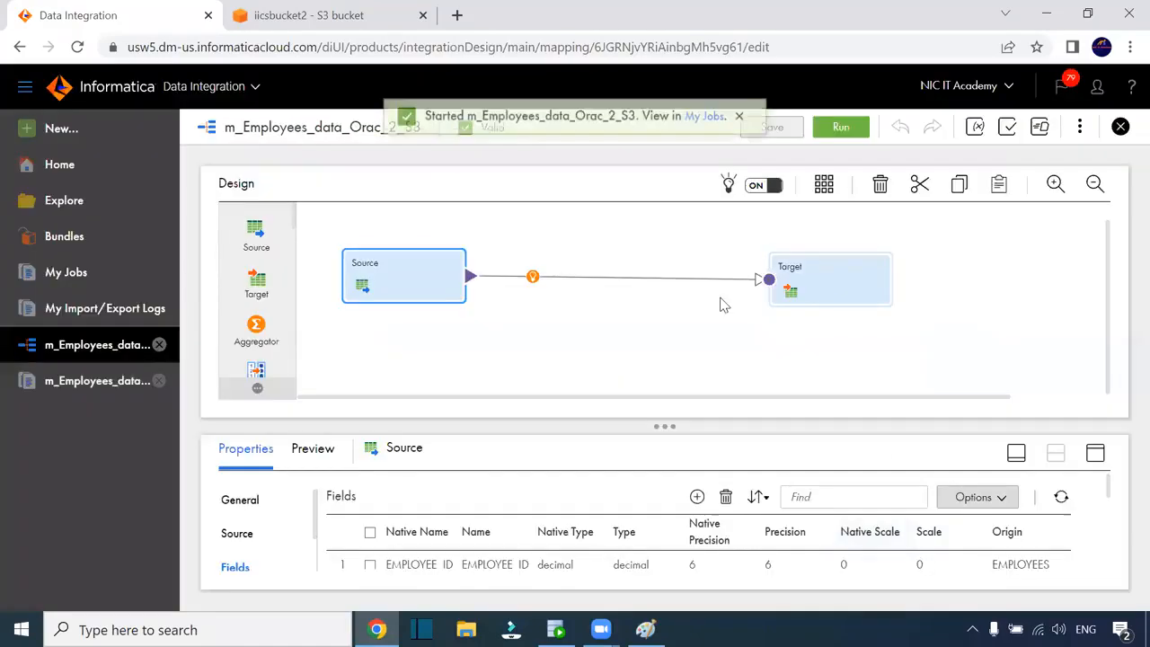
click(695, 127)
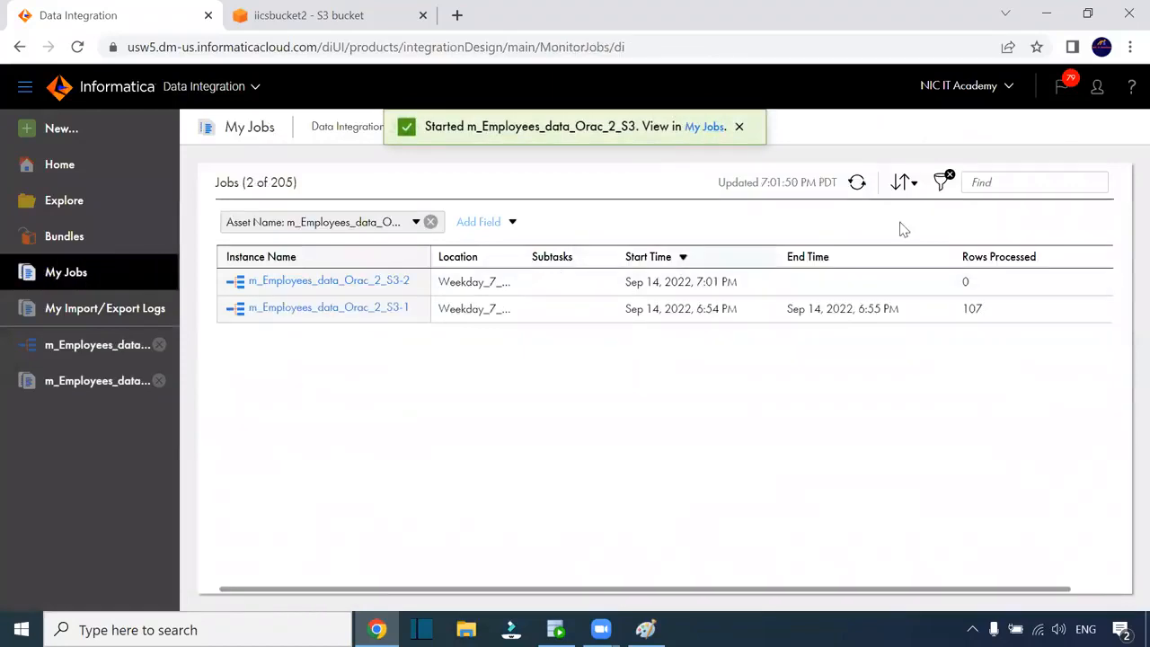
click(856, 184)
click(856, 184)
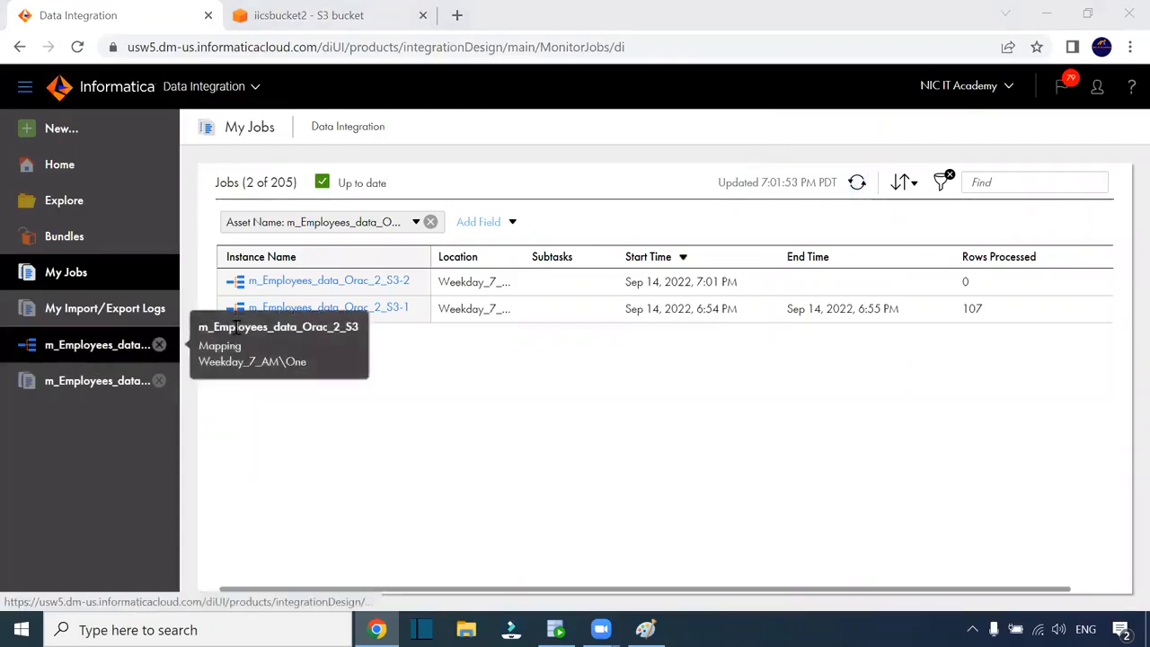
Check the iicsbucket2 bucket, then refresh My Jobs until the run shows 107 rows processed
click(305, 16)
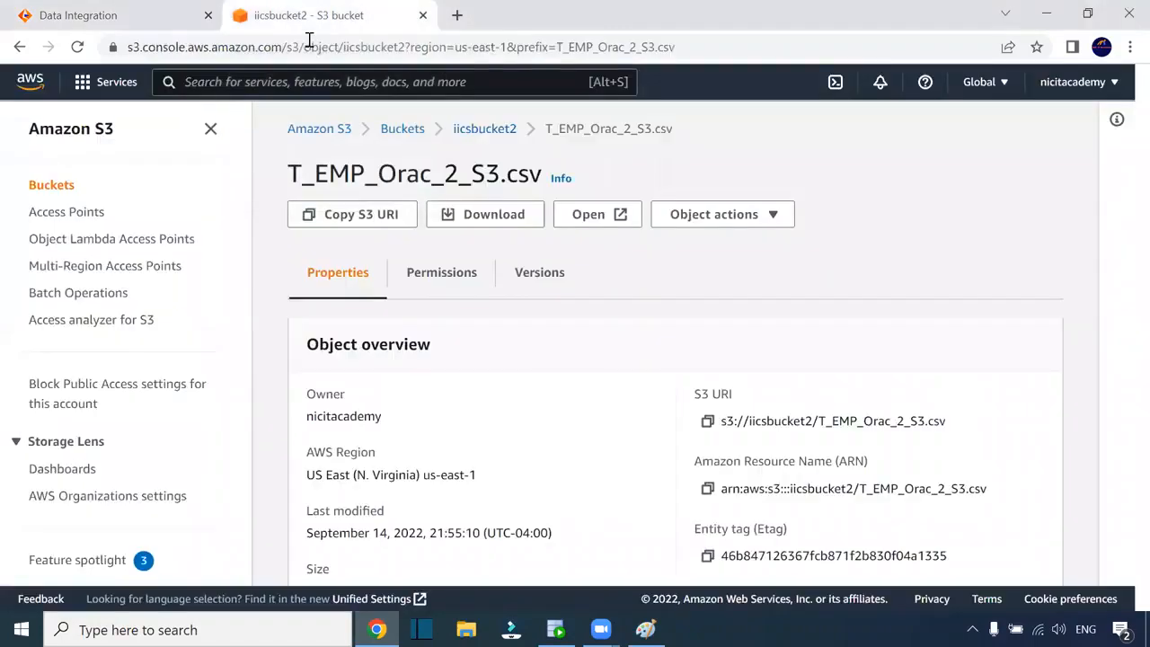
click(489, 131)
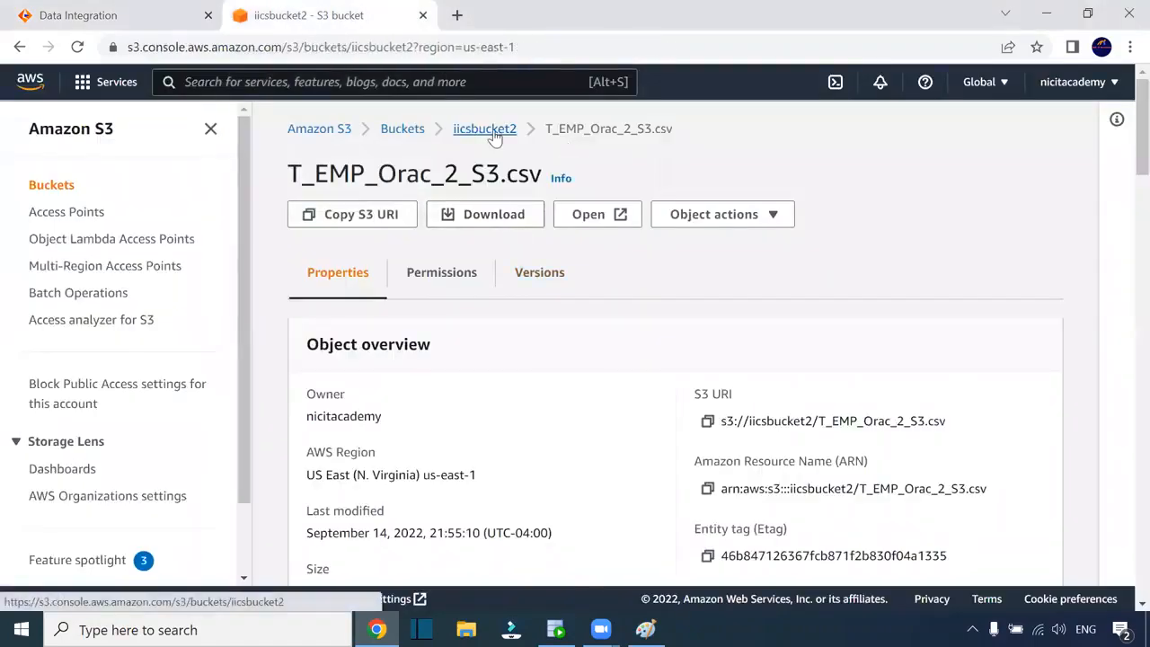
scroll(665, 538, down, 2)
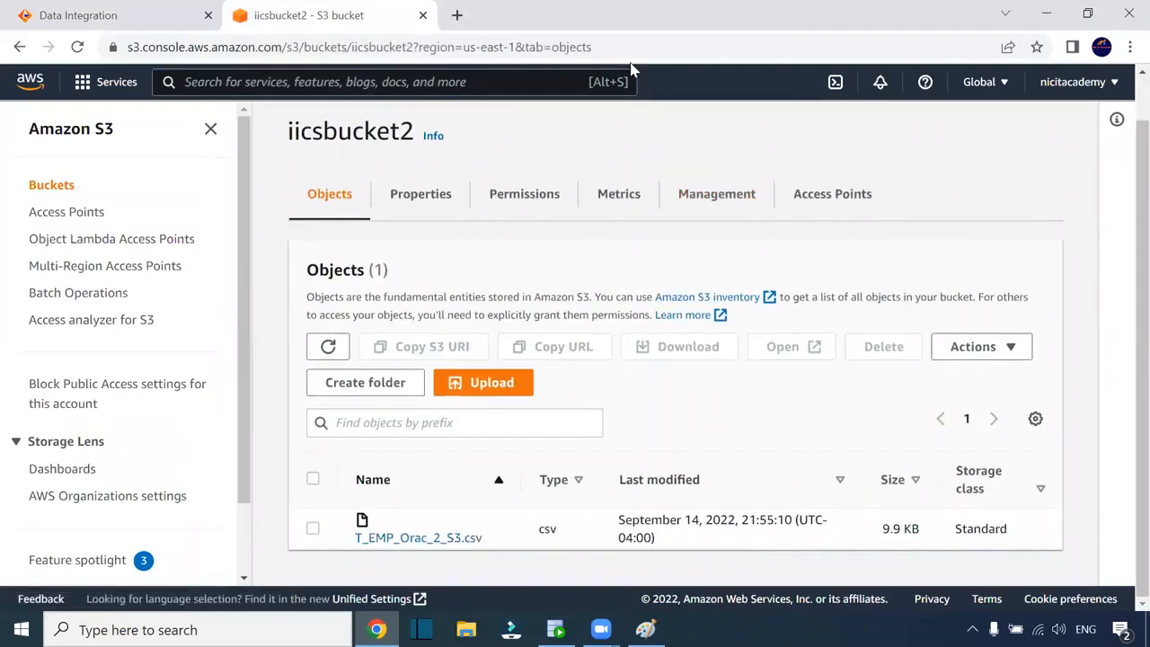
click(134, 18)
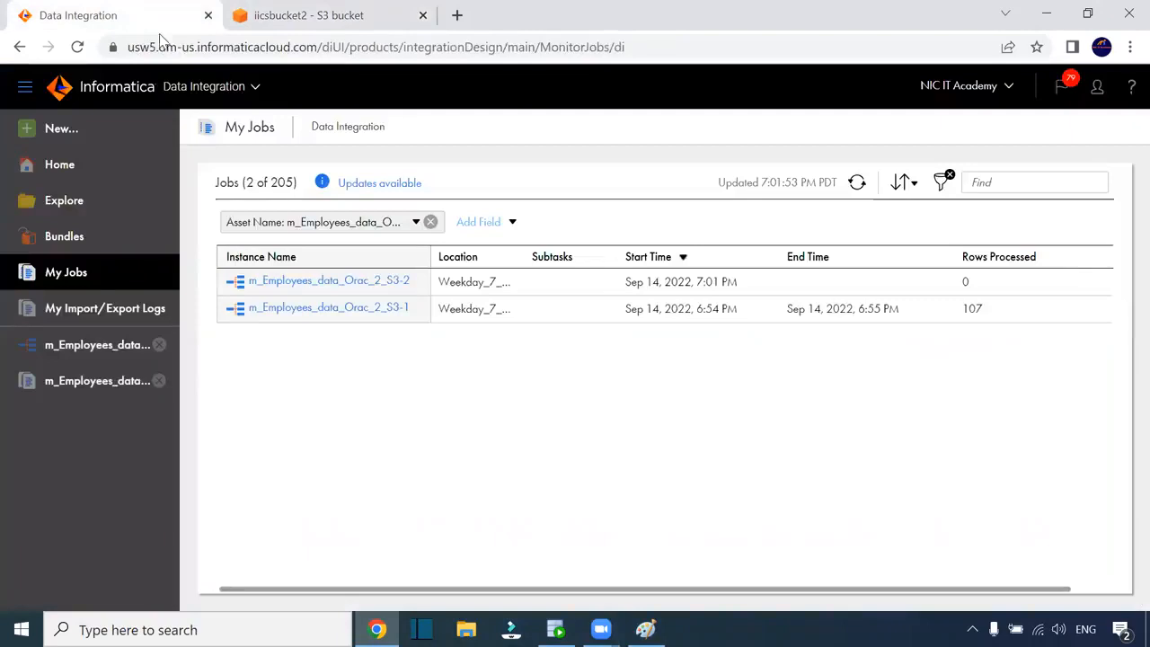
click(857, 183)
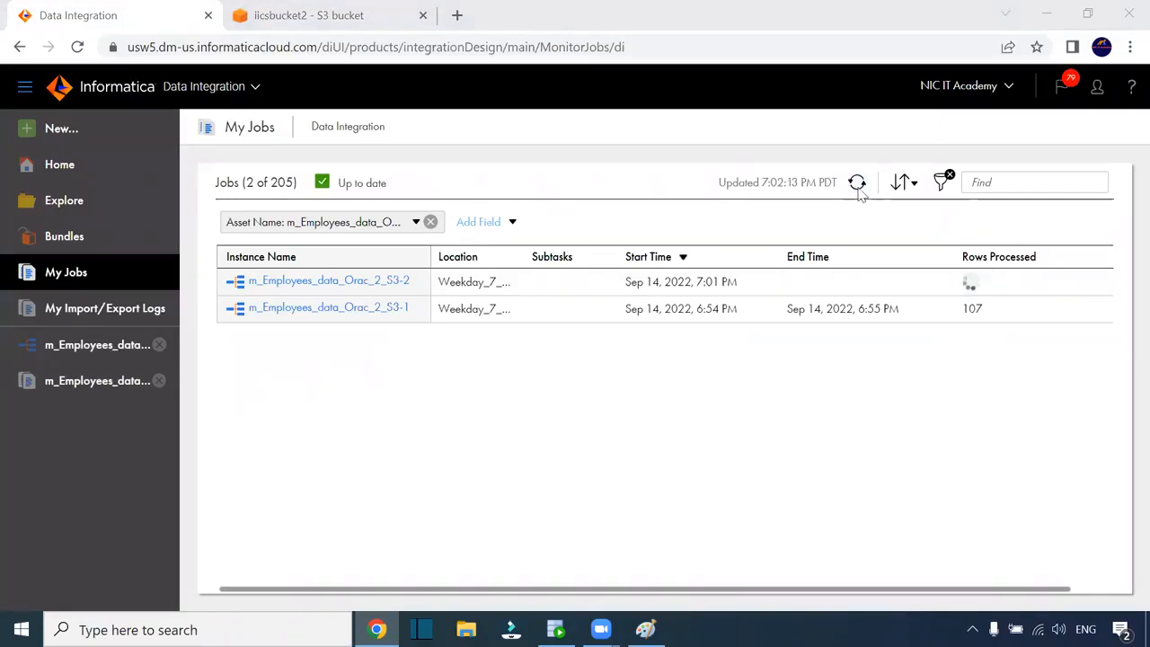
click(858, 187)
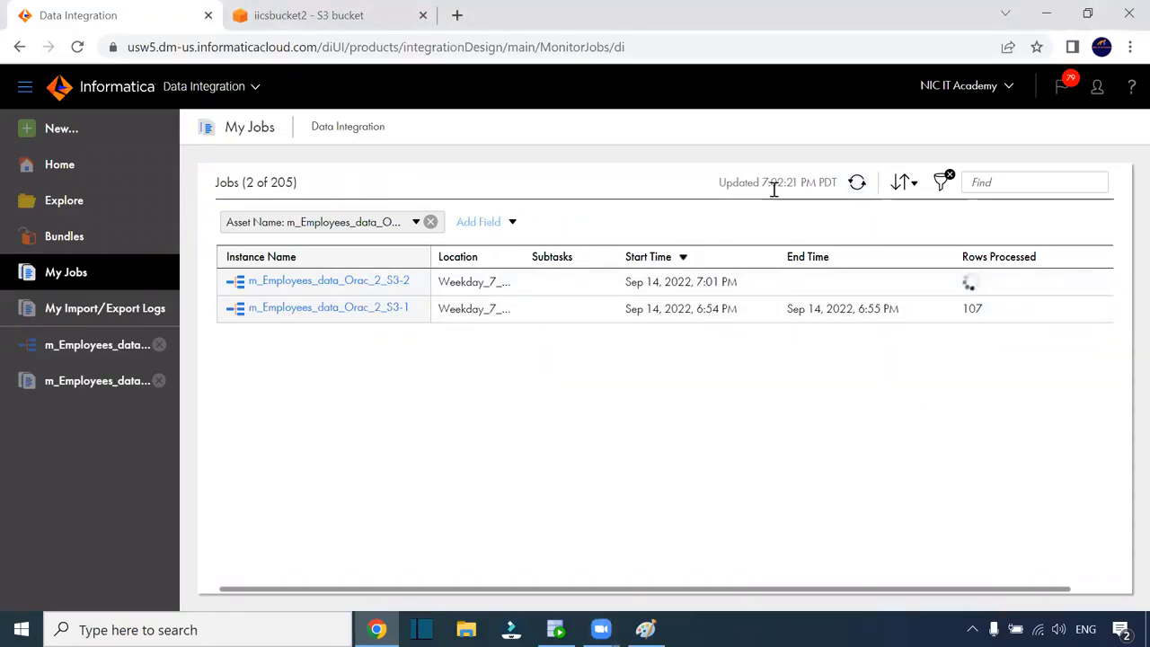
click(858, 183)
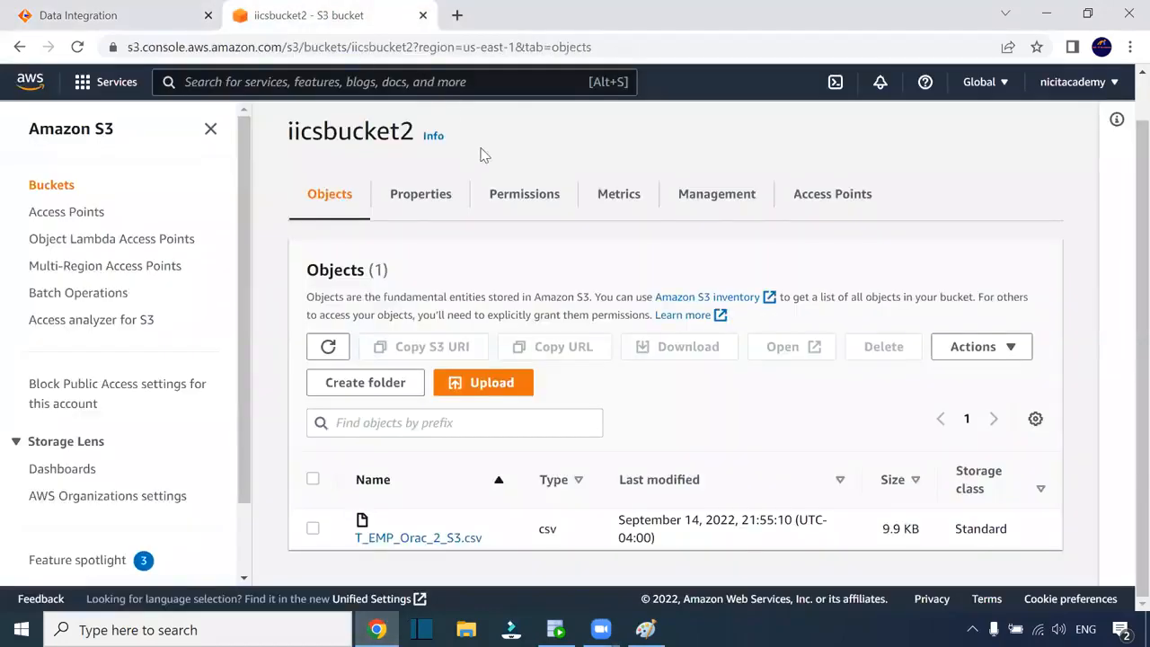
Reload the bucket and download the updated T_EMP_Orac_2_S3.csv
click(626, 51)
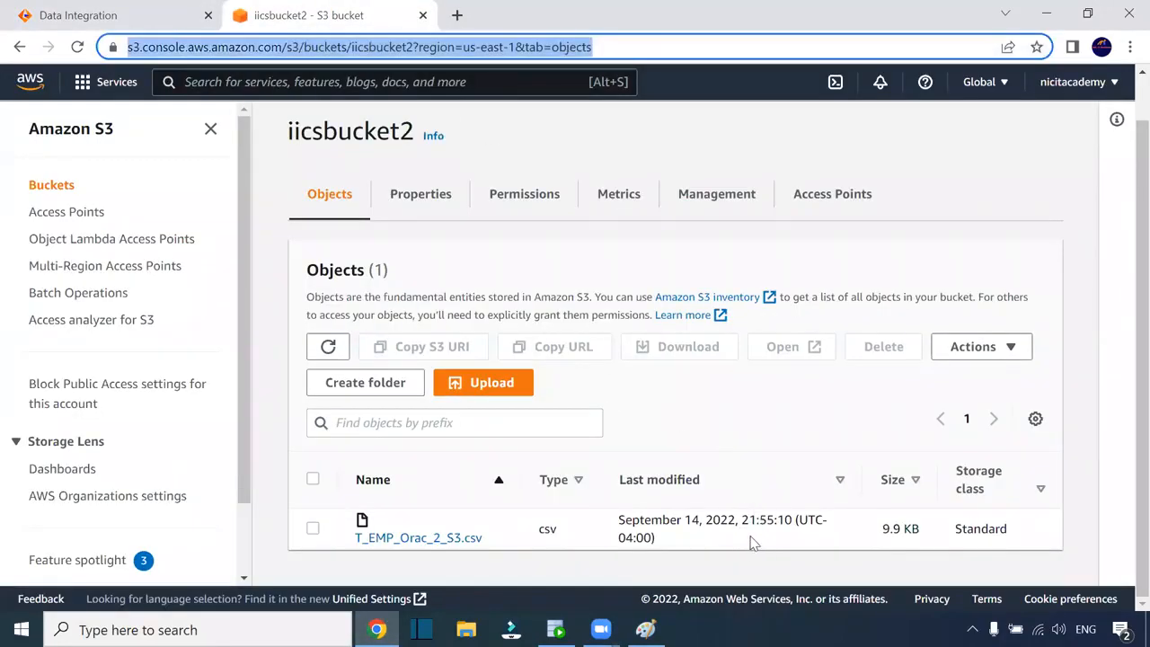
key(Return)
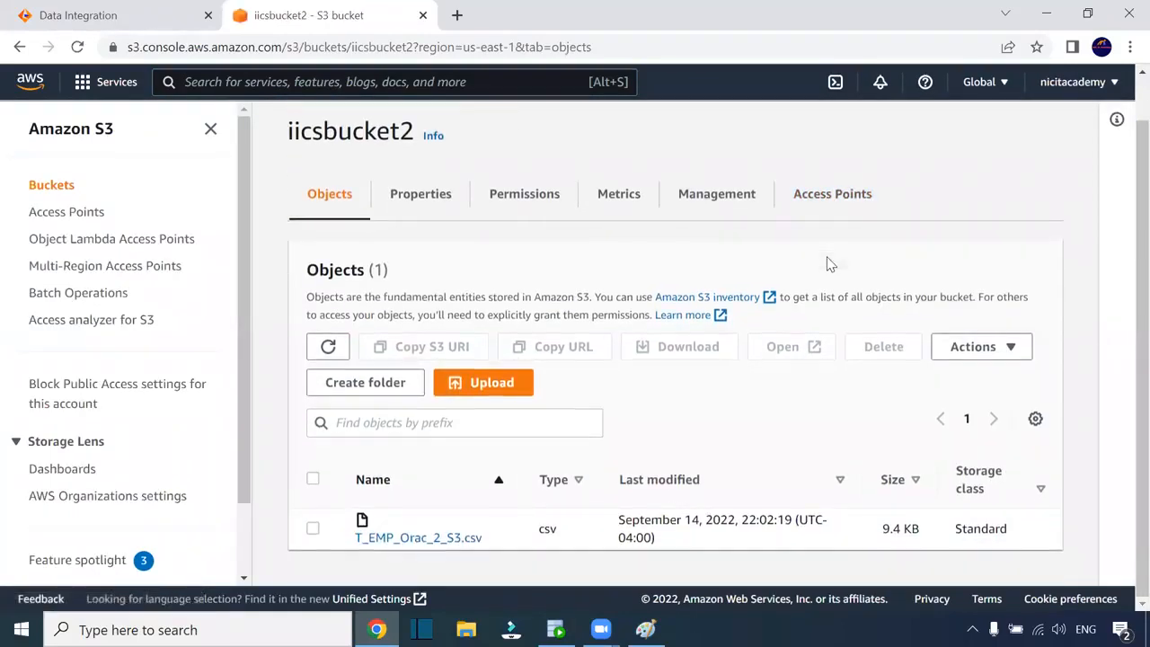
click(447, 539)
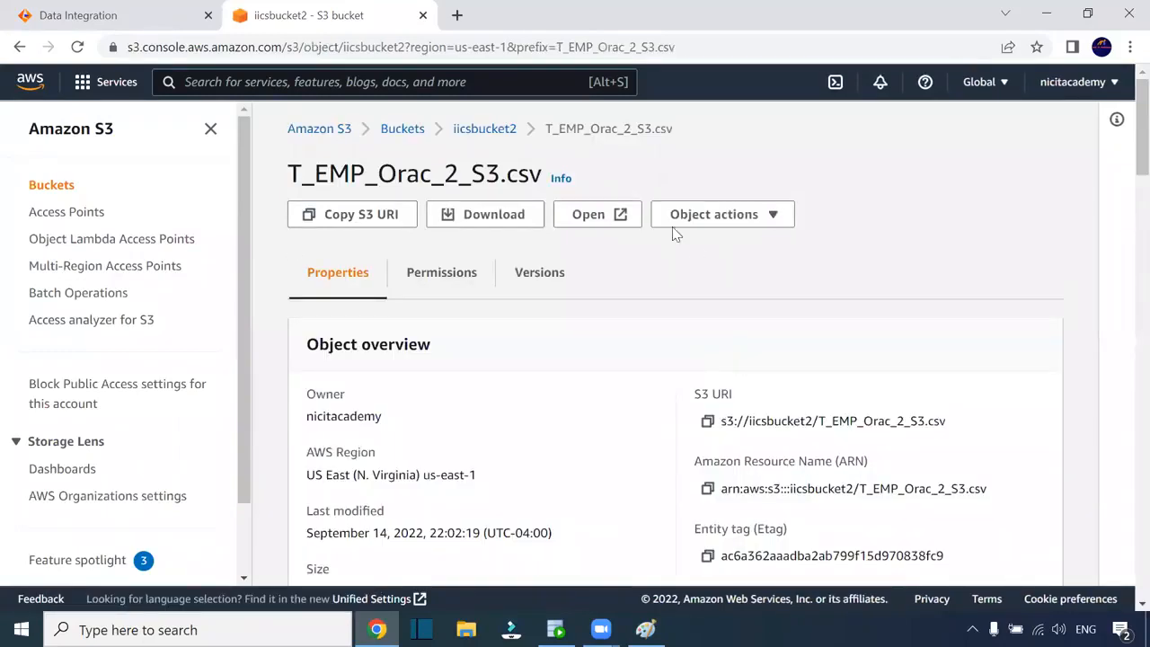
click(481, 212)
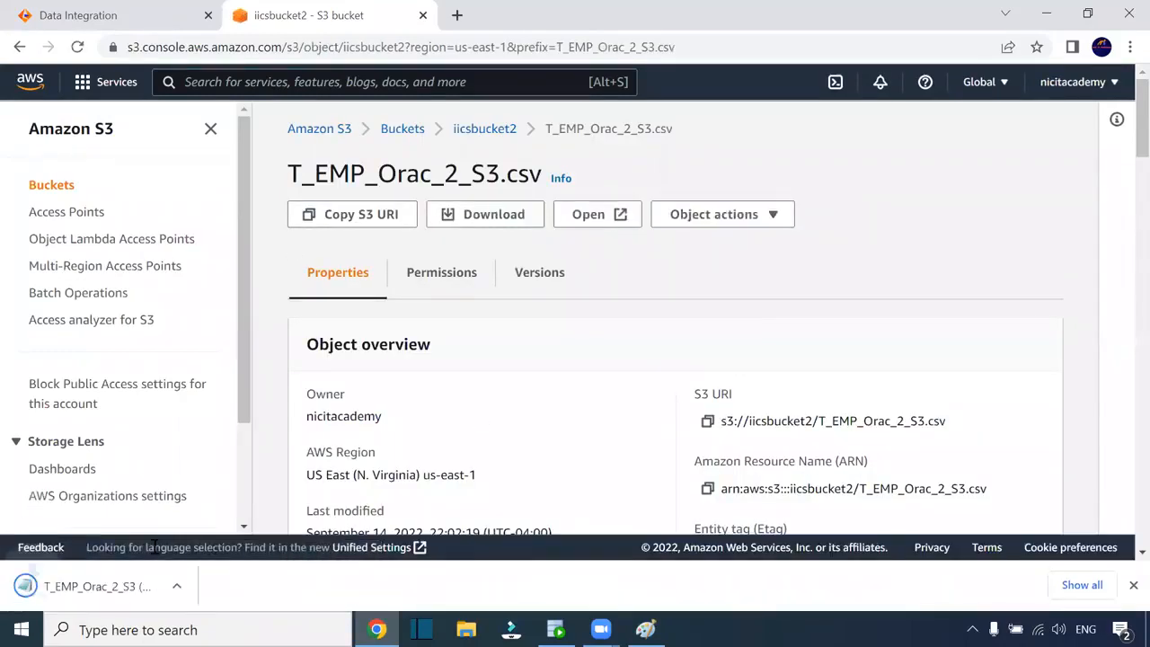
click(104, 592)
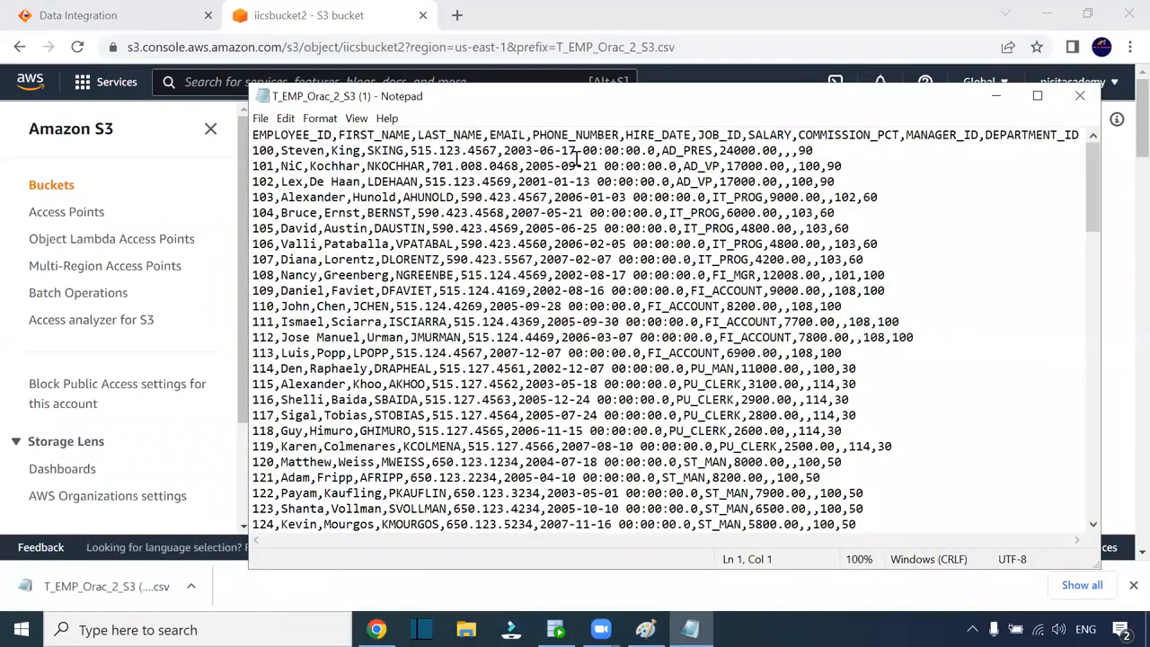
drag(510, 153, 656, 150)
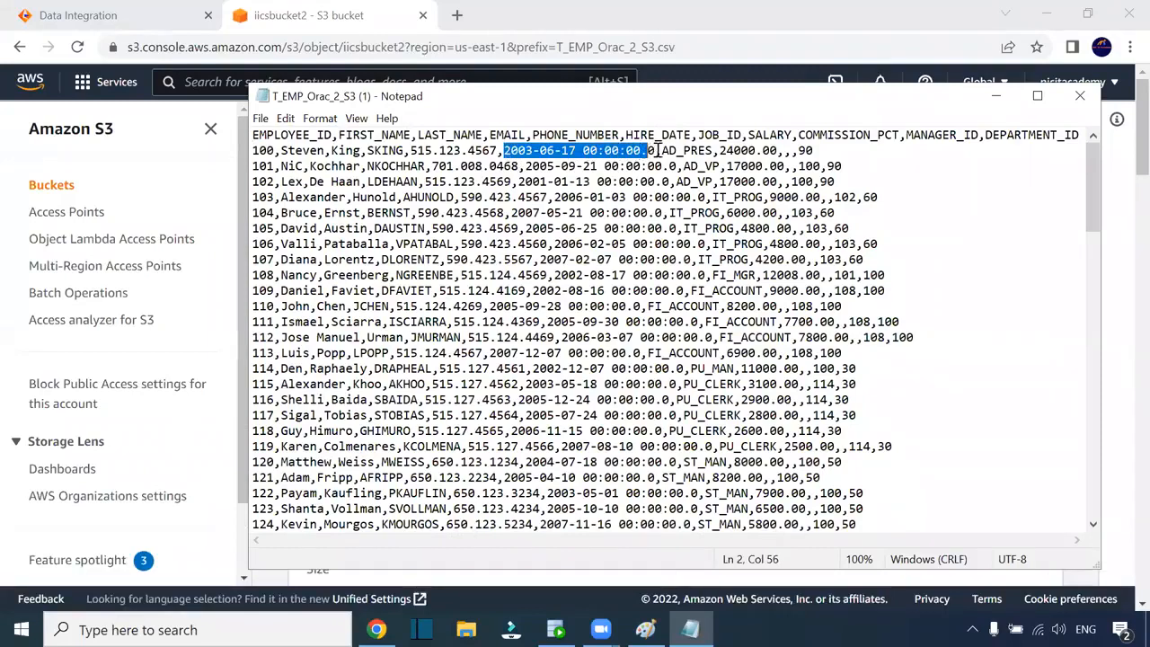
key(shift+Right)
click(1079, 95)
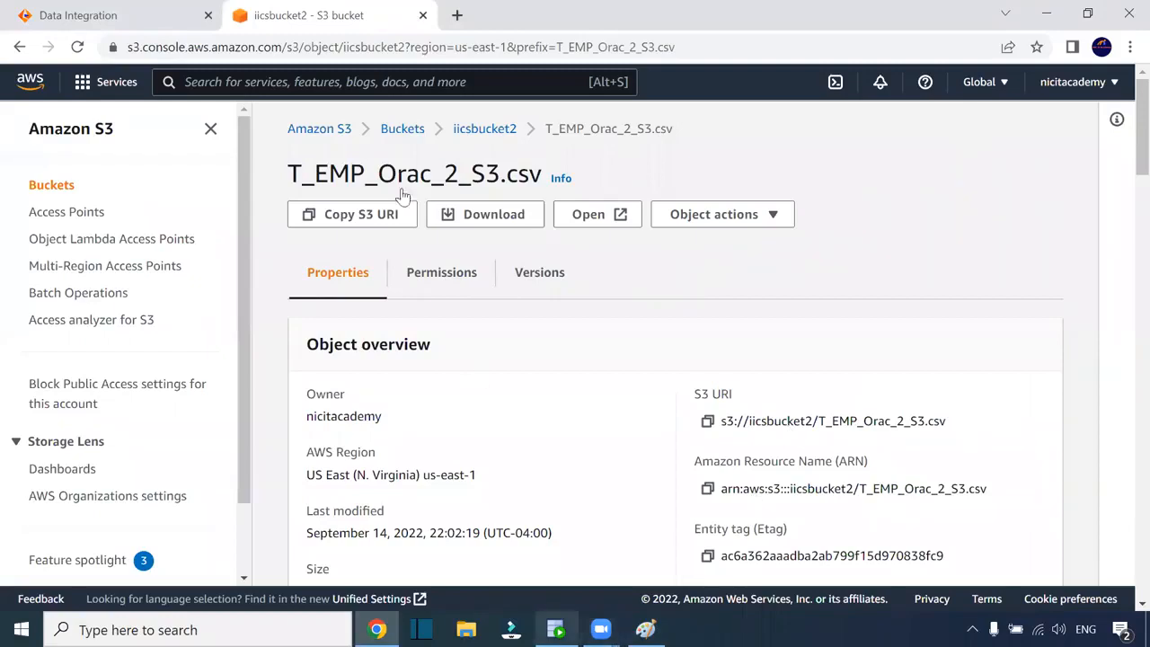
click(110, 12)
Open the mapping from the m_Employees_data_Orac_2_S3-2 job and check HIRE_DATE's precision of 29
click(353, 289)
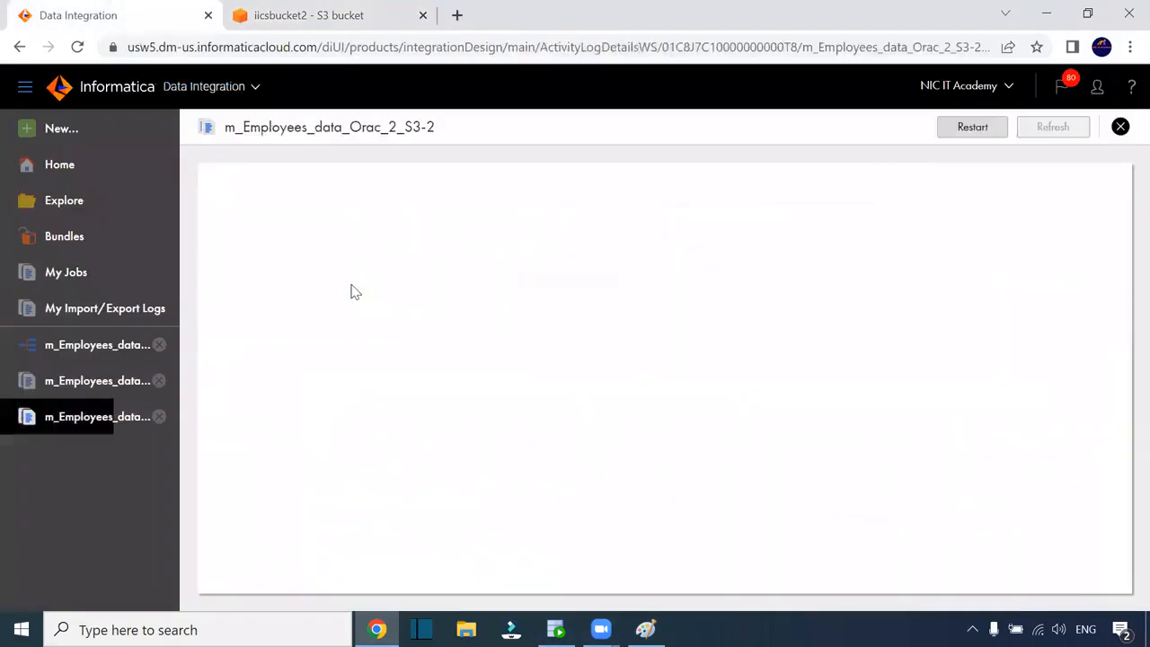
click(437, 239)
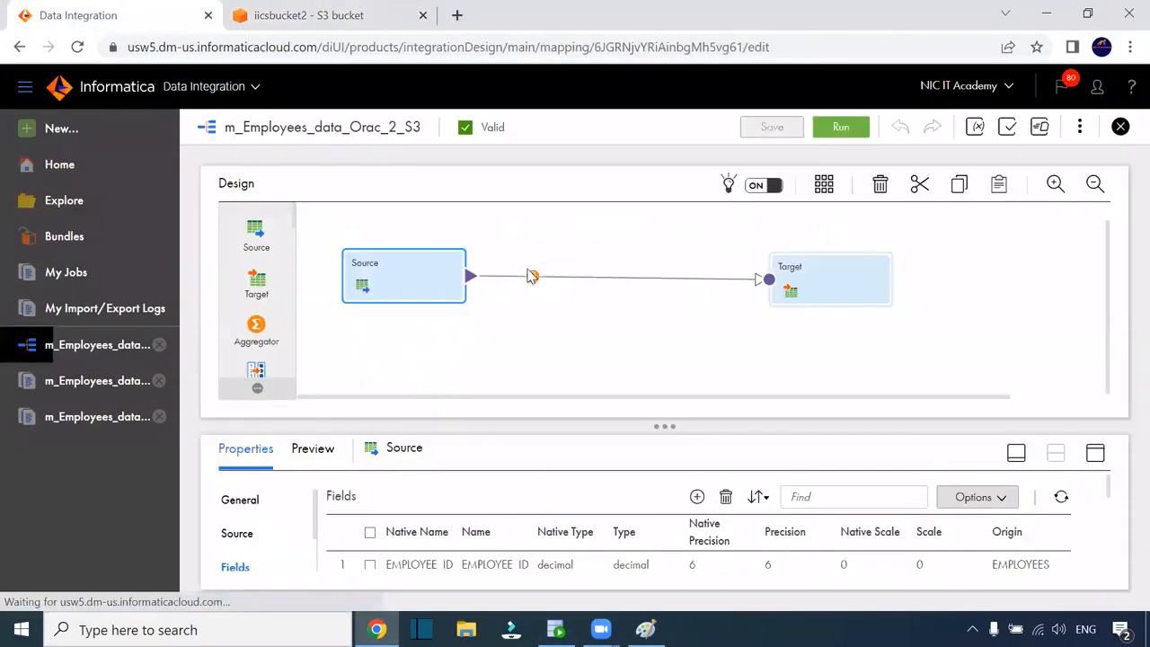
click(1095, 452)
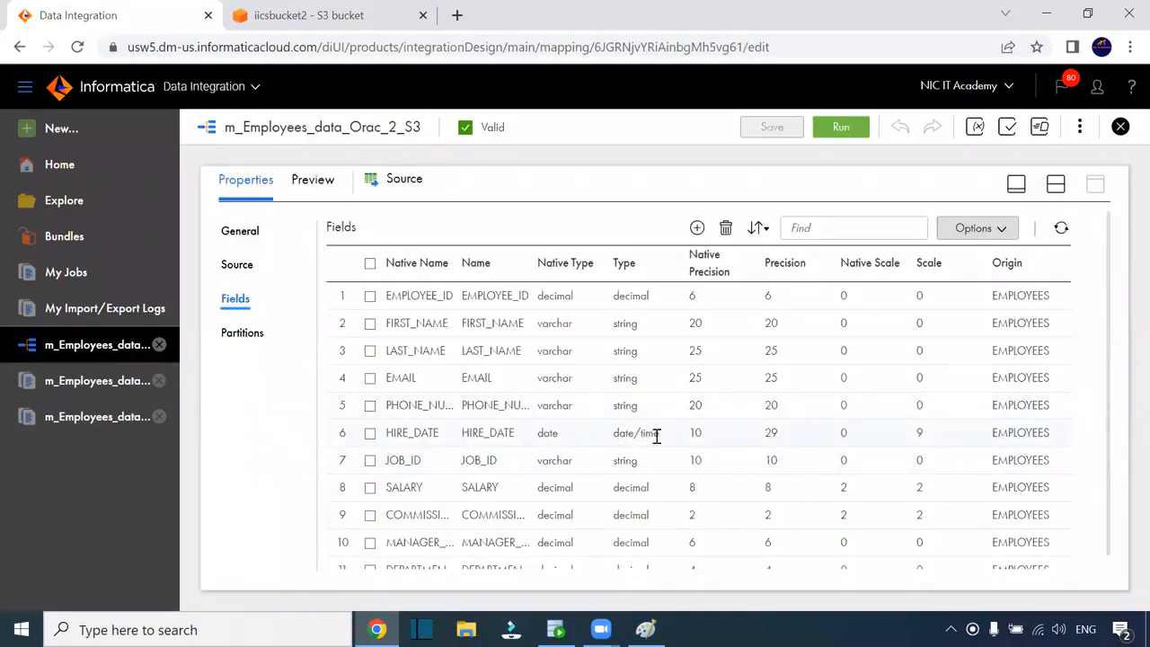
click(696, 434)
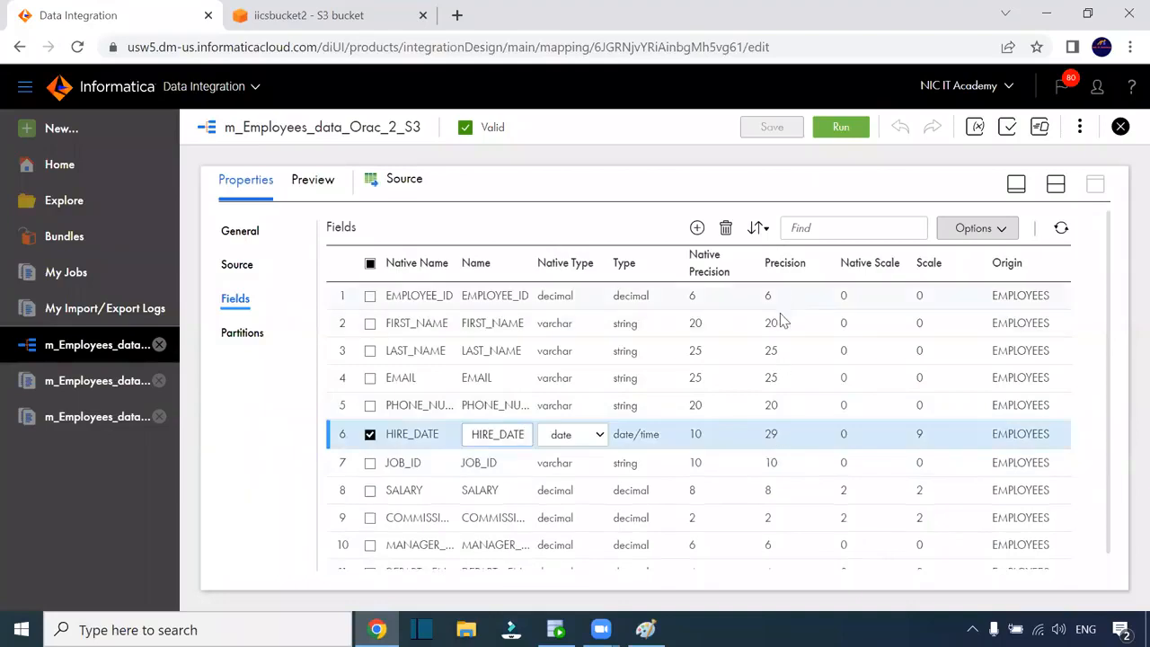
double_click(770, 434)
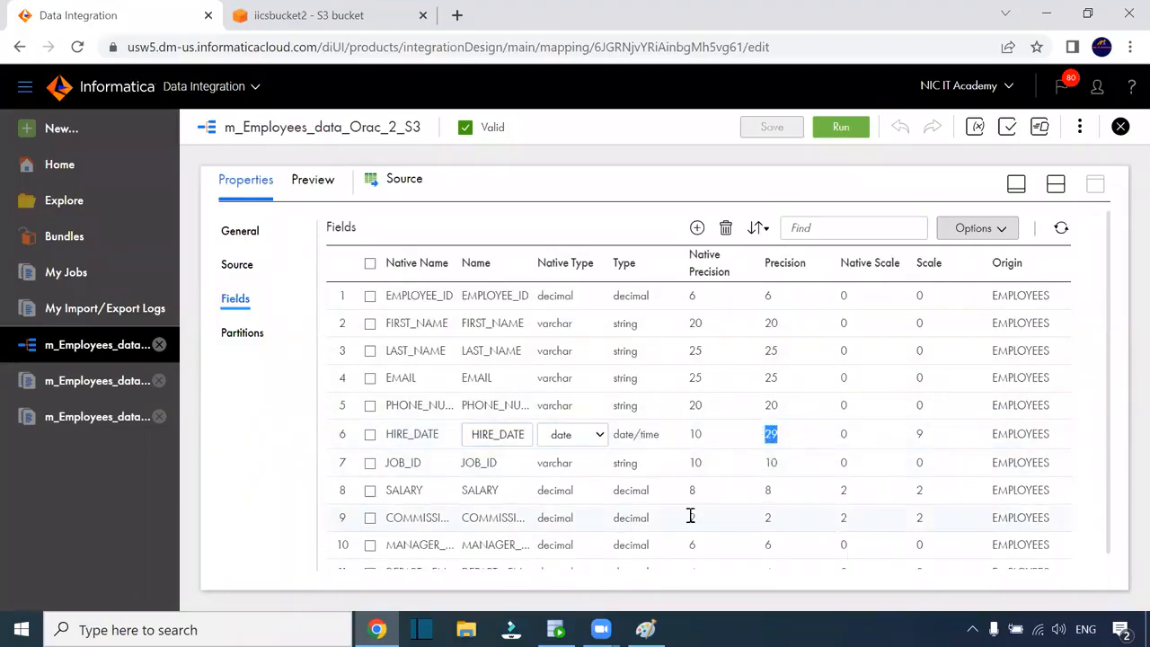
click(654, 440)
click(654, 441)
click(1056, 187)
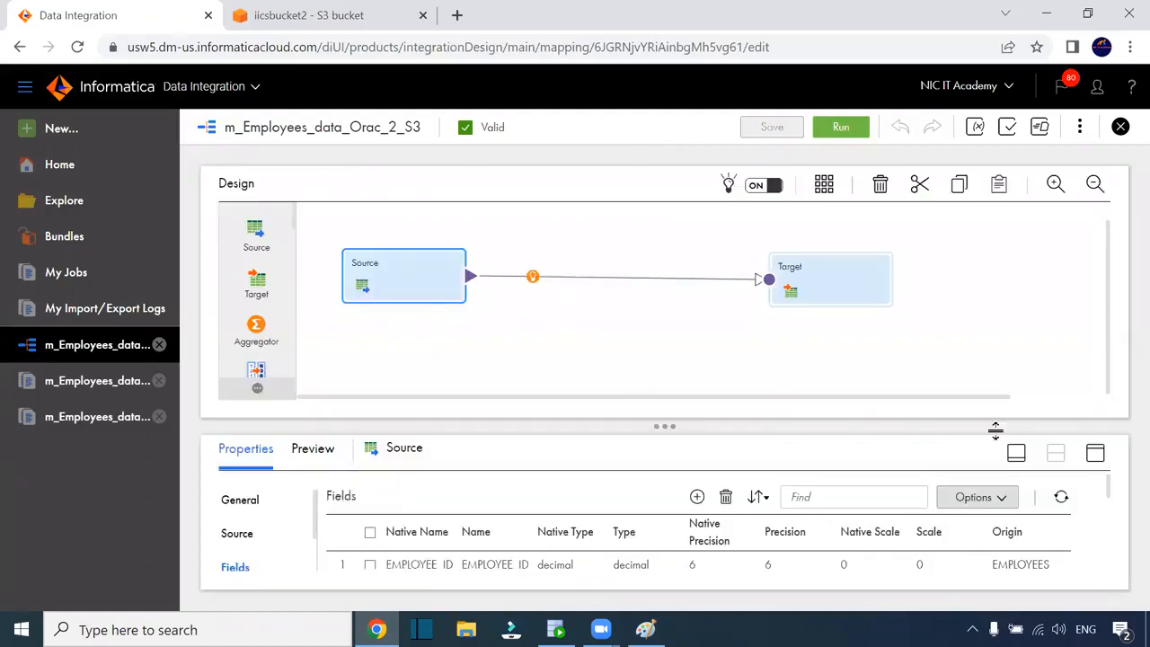
Review the Source's EMPLOYEES object, query options, Single Object source type and advanced settings
click(1093, 455)
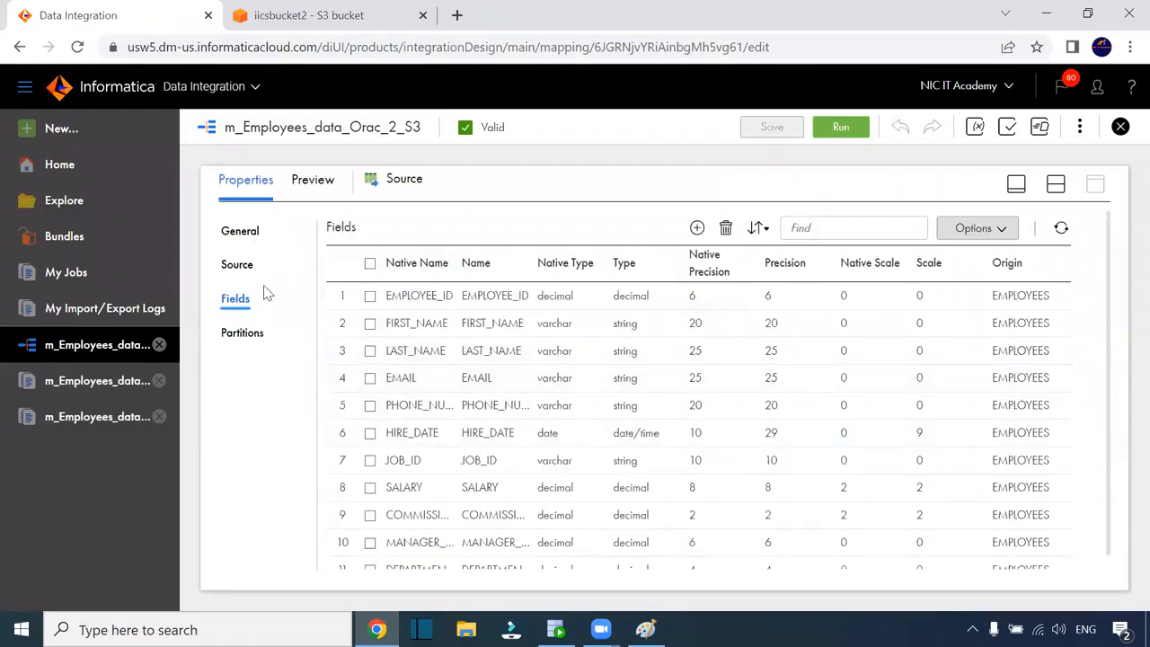
click(238, 264)
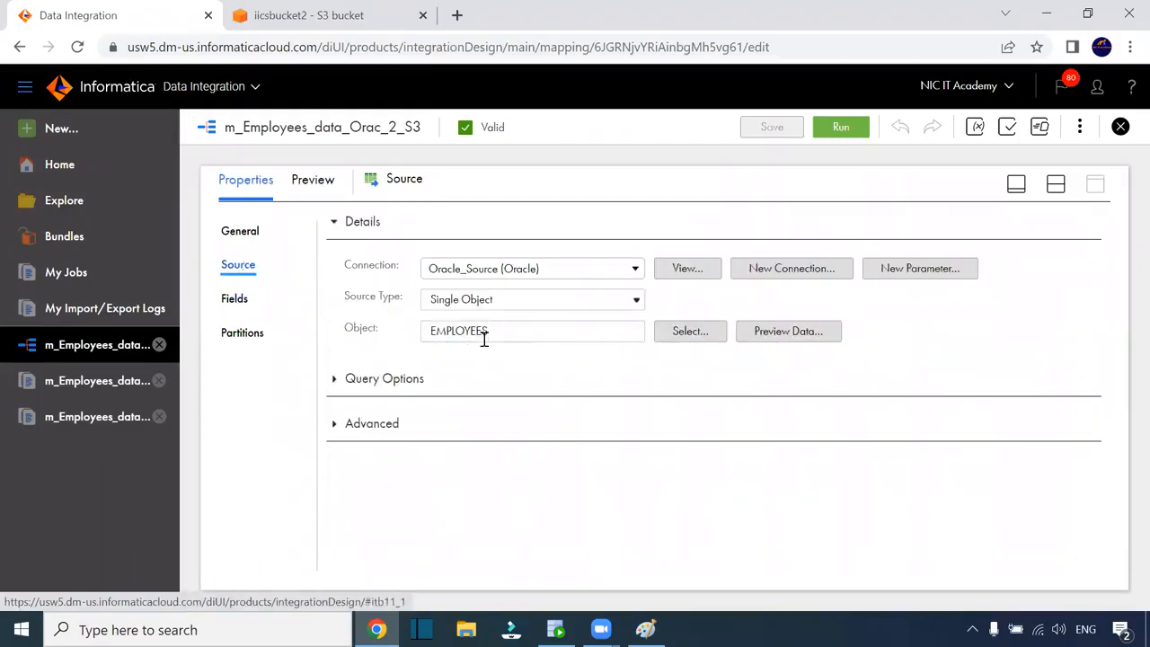
click(502, 334)
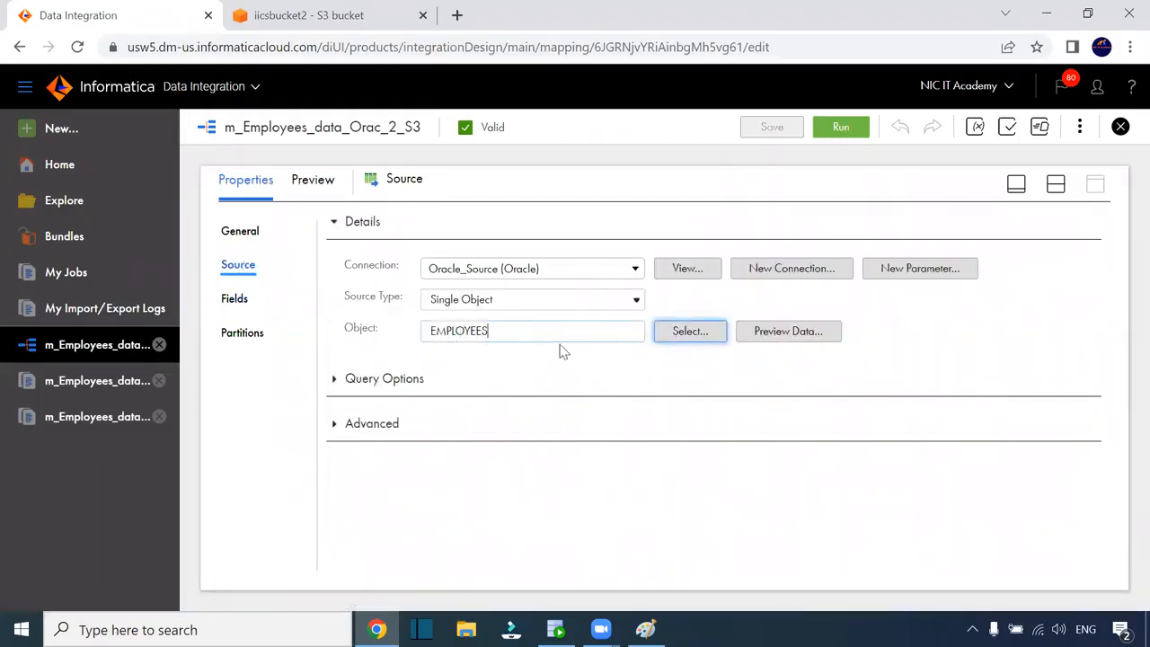
click(335, 380)
click(528, 296)
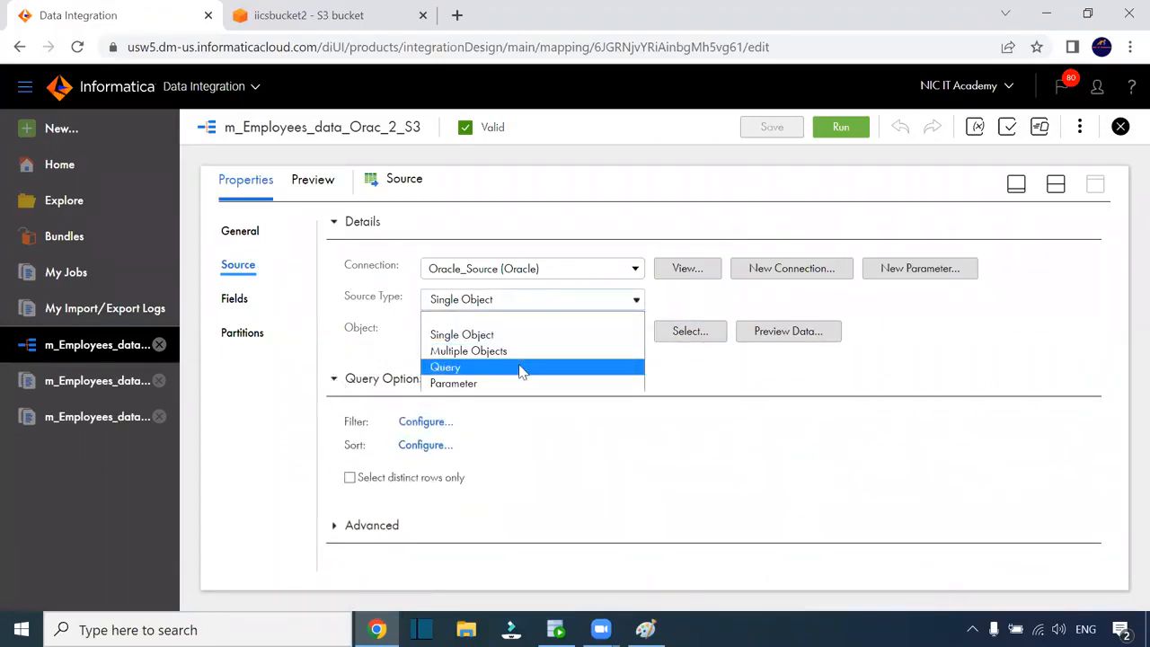
click(415, 494)
click(337, 528)
scroll(643, 448, down, 5)
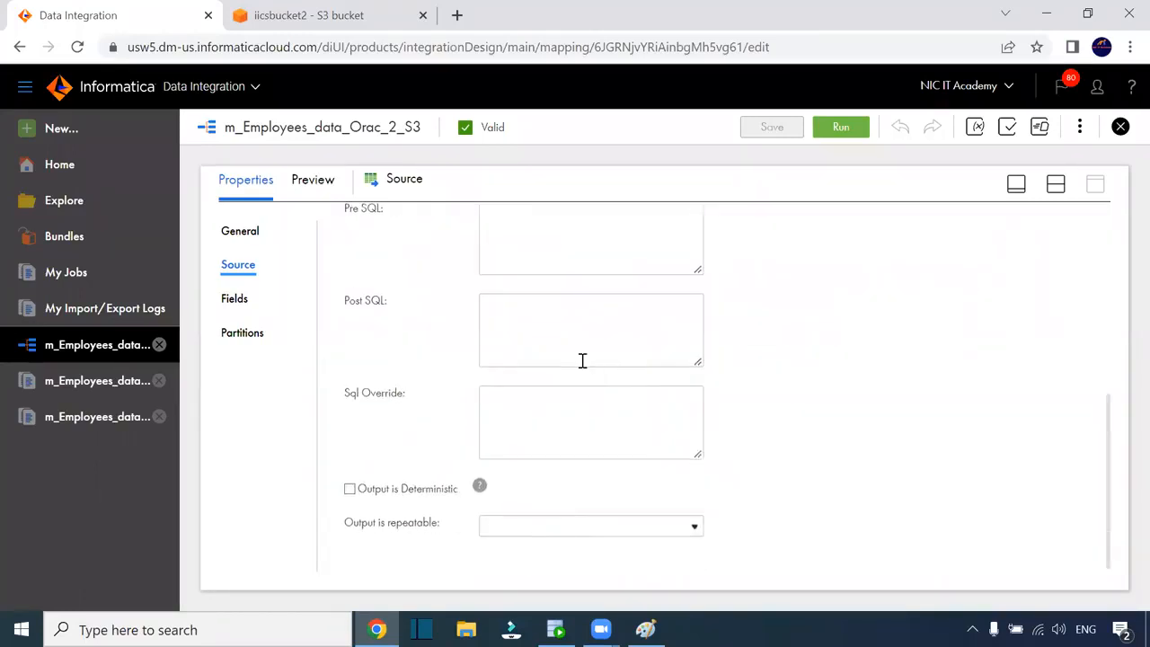
scroll(582, 360, up, 1)
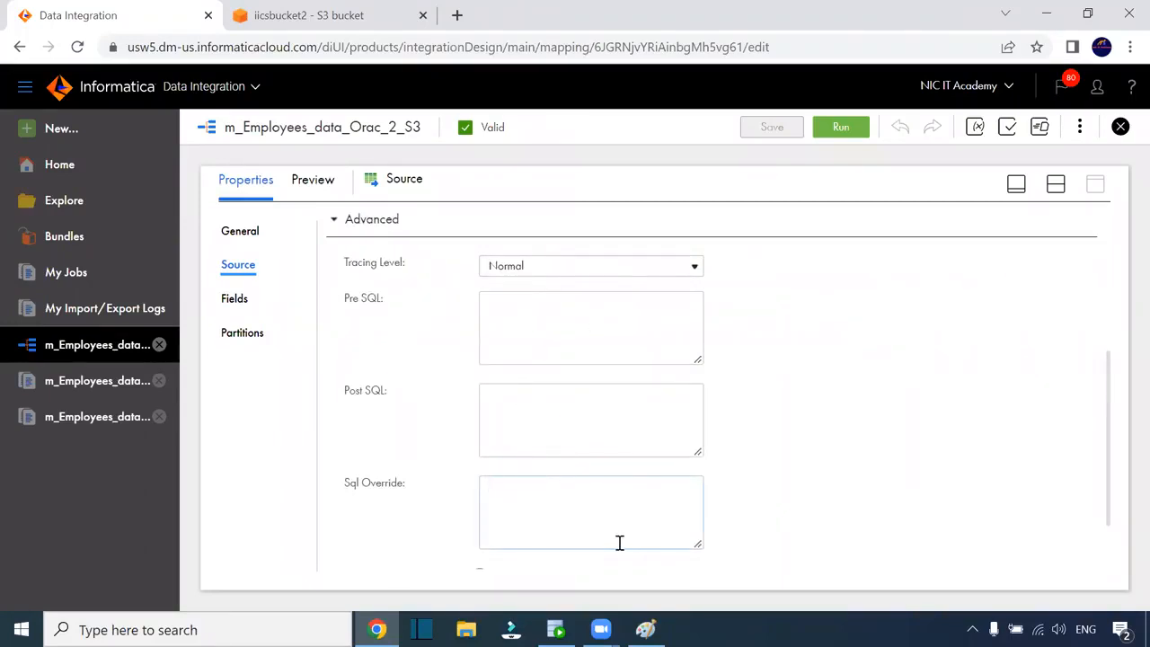
scroll(813, 363, up, 3)
Select the Source on the canvas and open its data Preview tab full size
click(1054, 185)
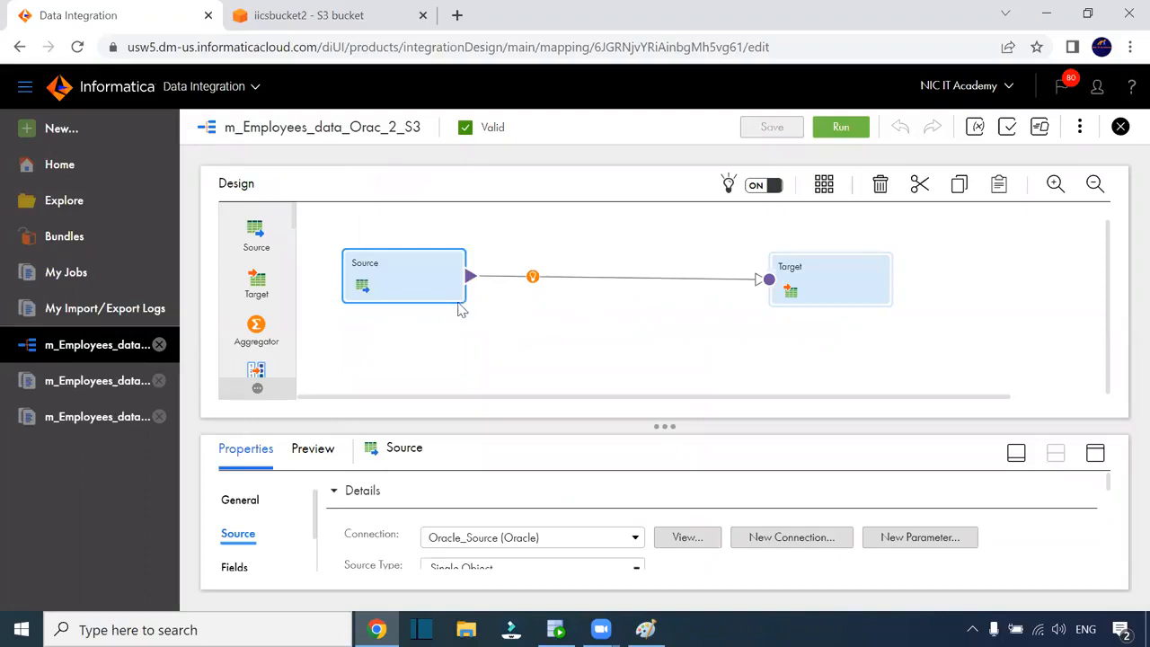
click(820, 304)
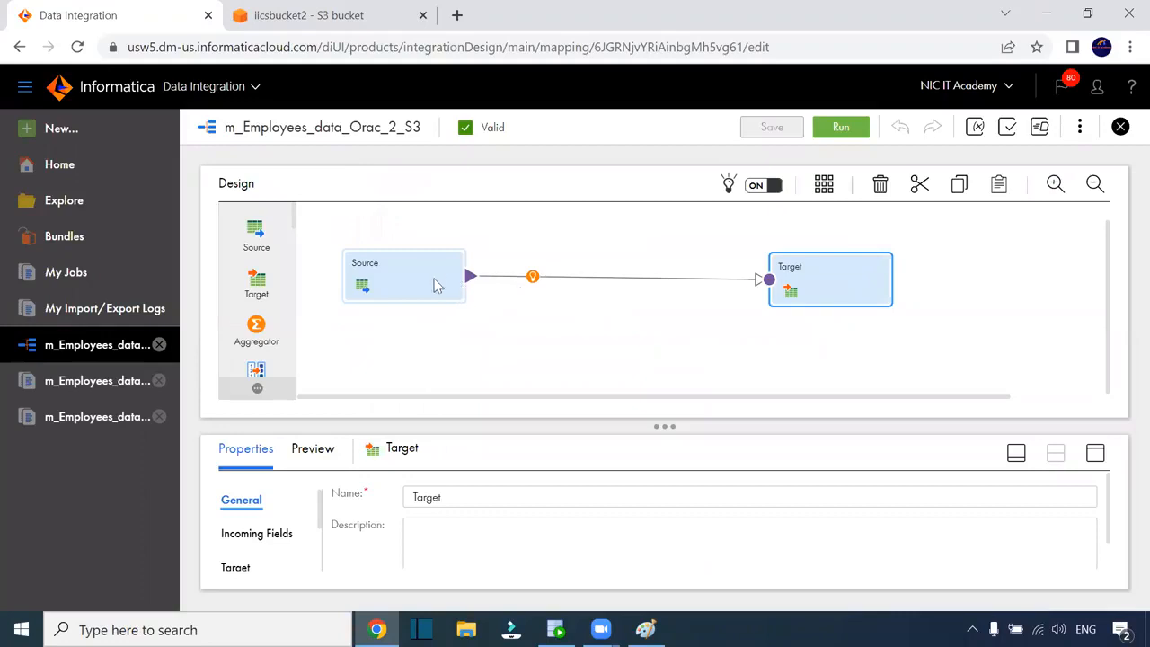
click(439, 284)
click(1094, 453)
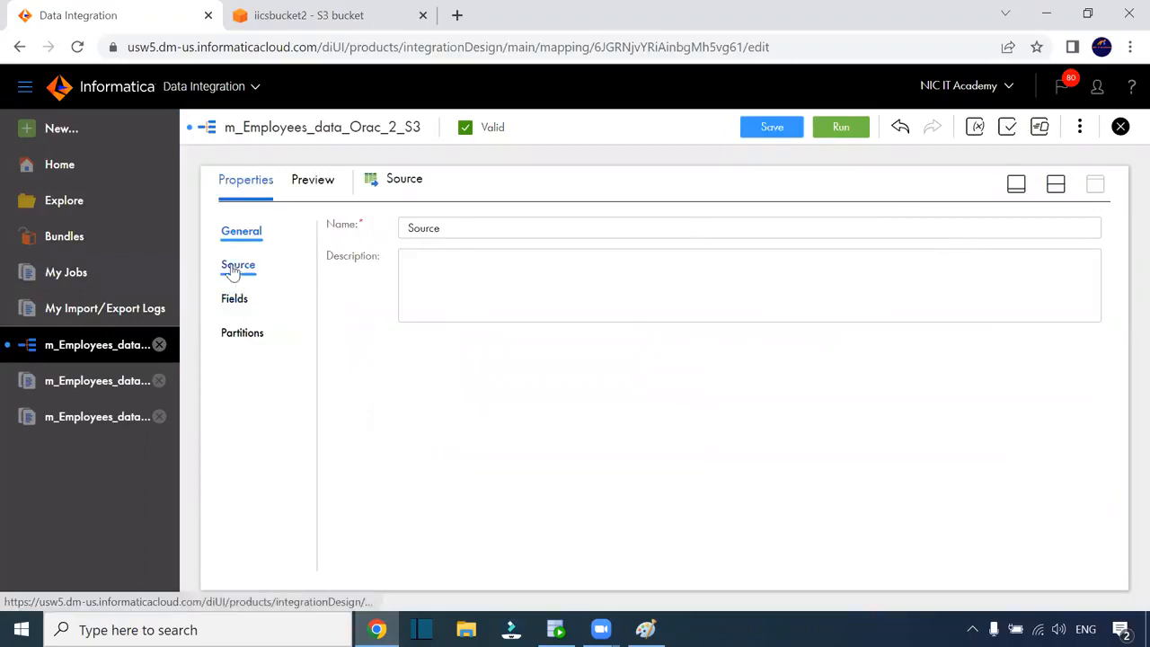
click(317, 191)
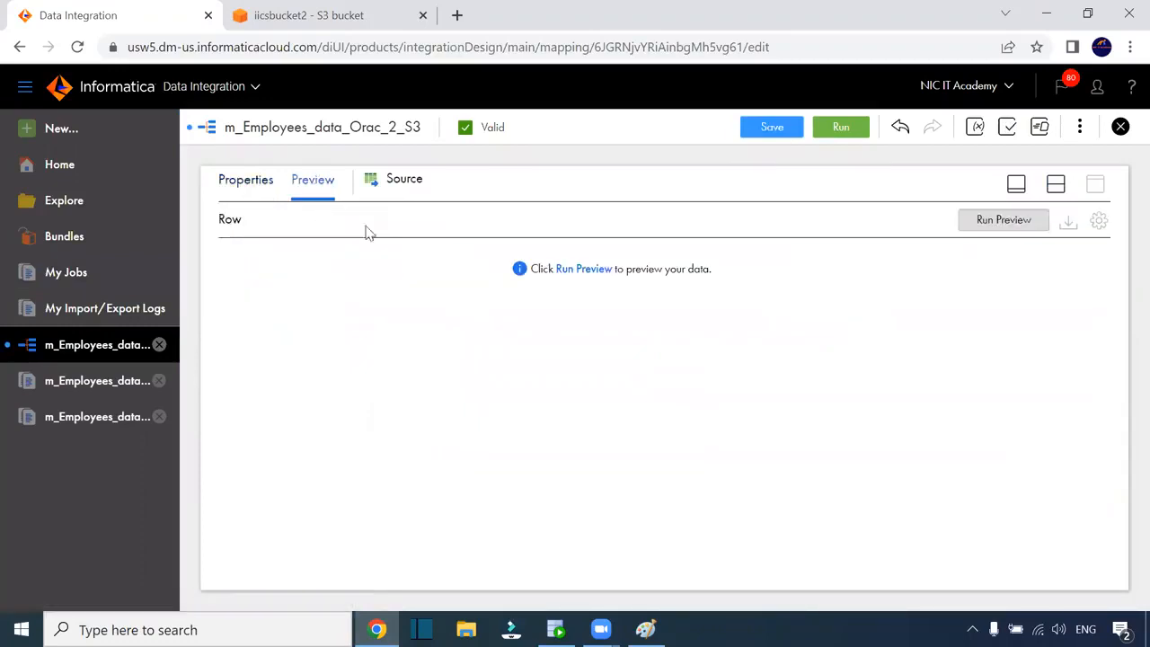
Save the mapping, preview the source rows, and widen HIRE_DATE to show its 00:00:00 times
click(584, 269)
click(629, 426)
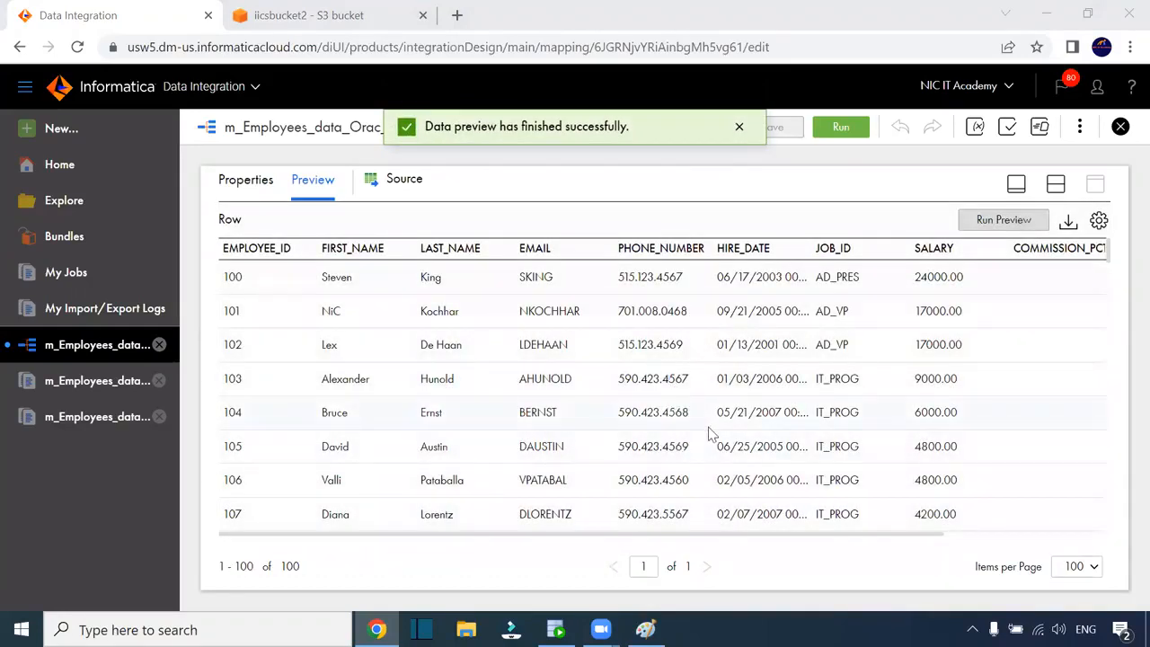
drag(808, 245, 869, 247)
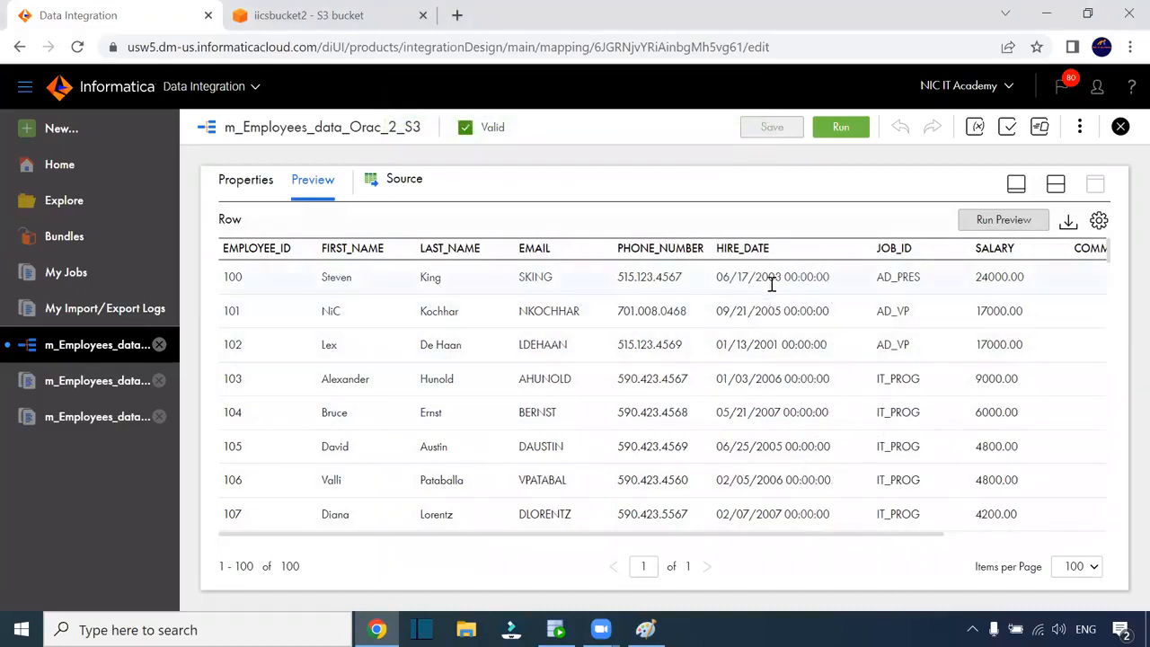
drag(779, 277, 718, 279)
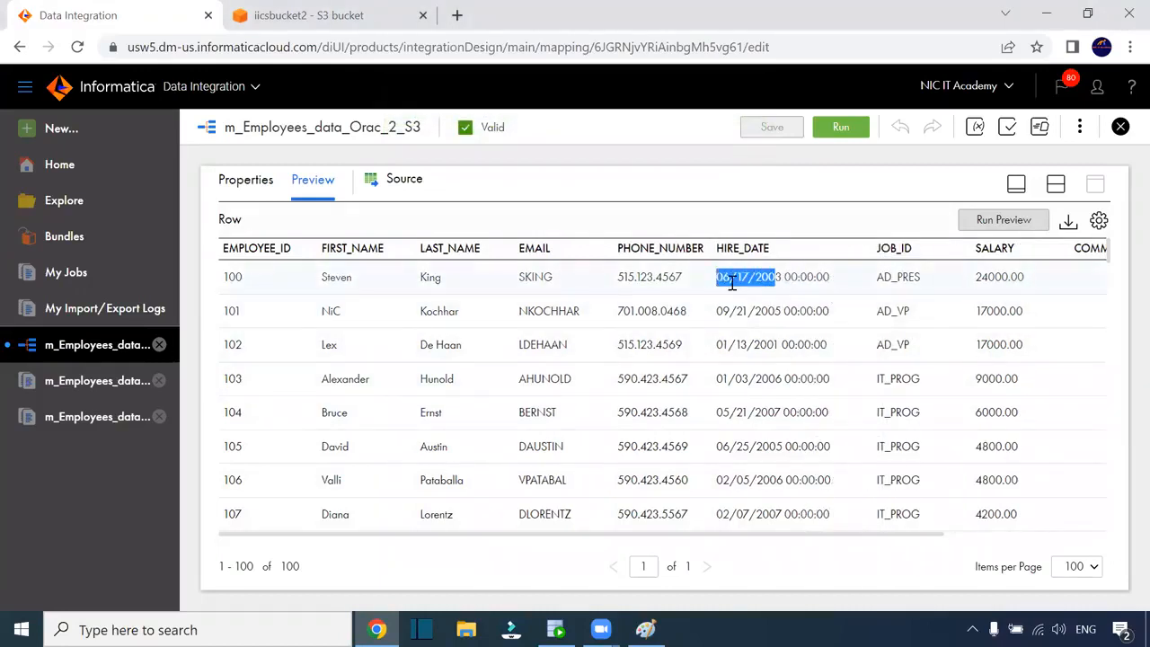
click(798, 276)
double_click(798, 277)
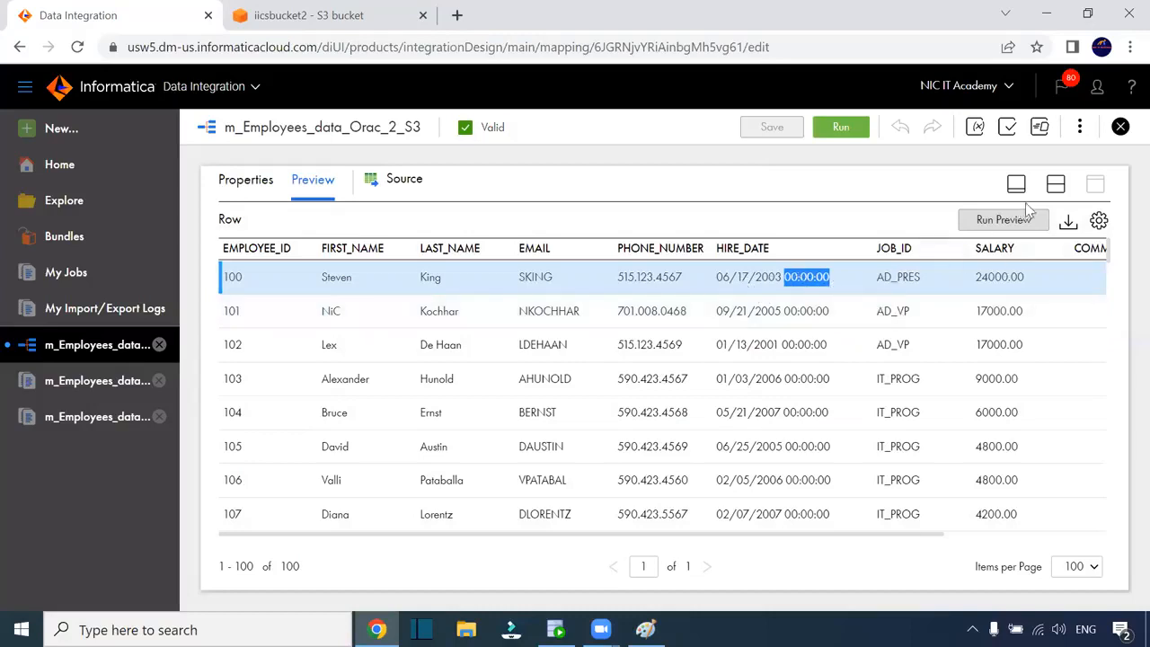
click(1056, 185)
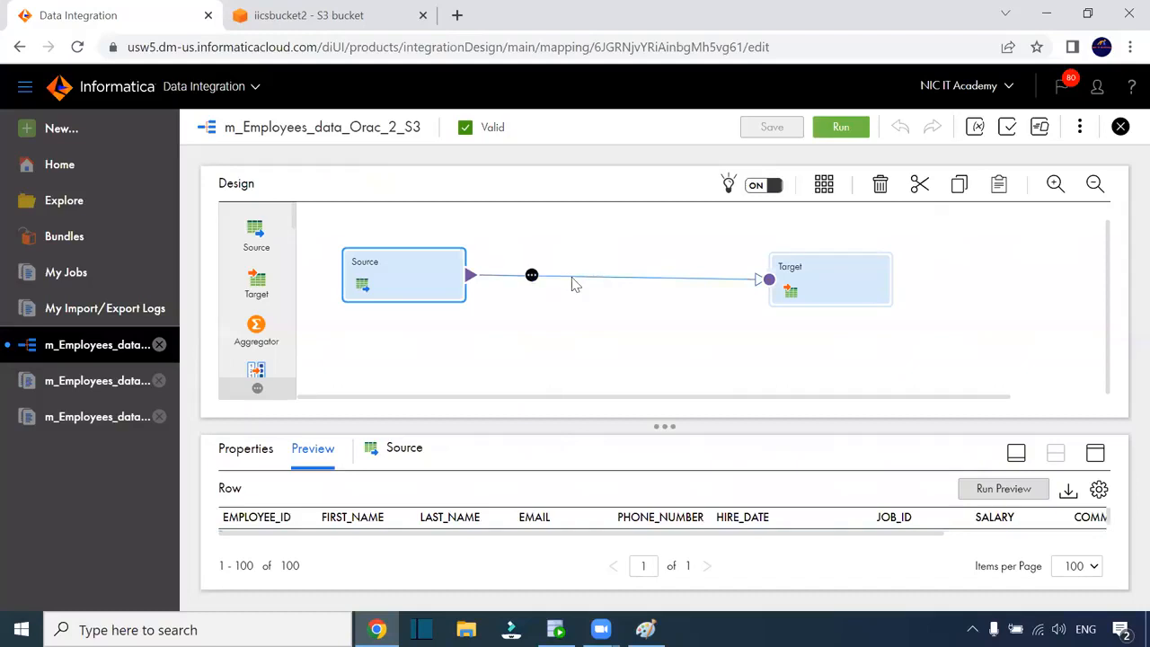
Insert an Expression transformation on the Source–Target link and open its expression field list
drag(580, 542, 803, 542)
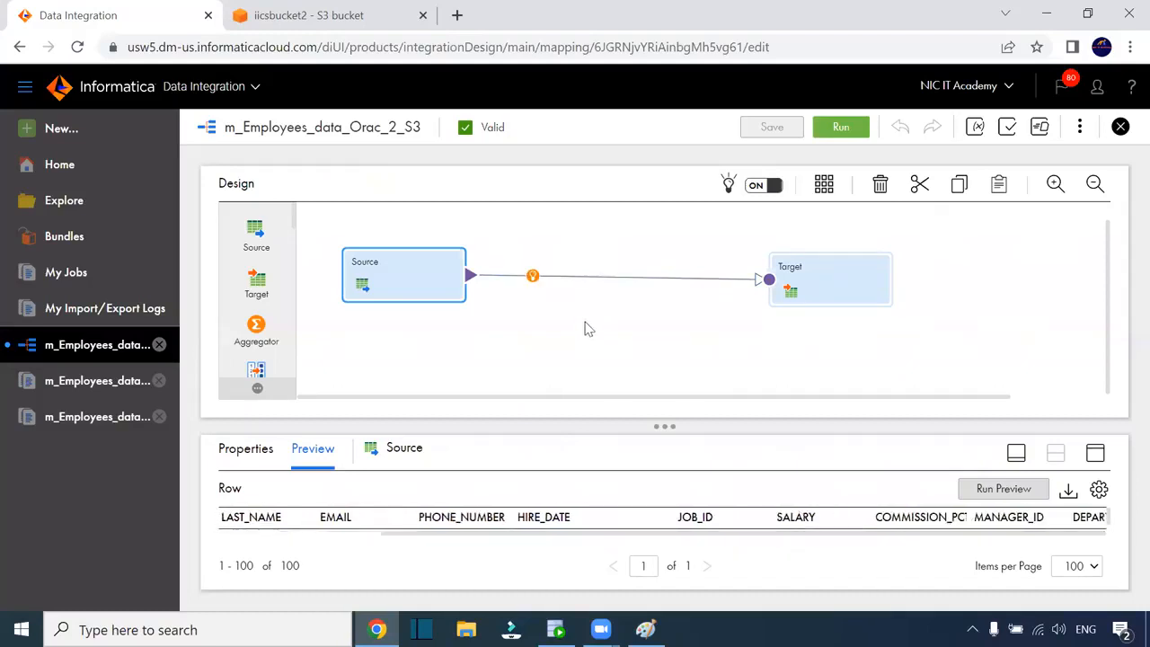
click(531, 275)
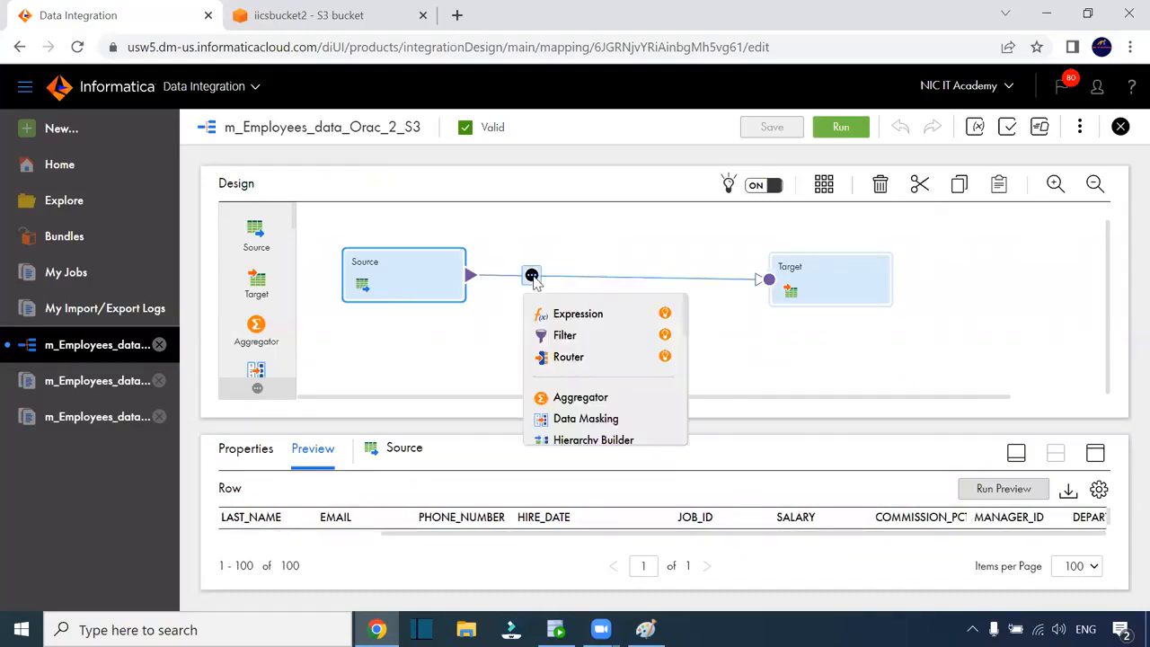
click(640, 316)
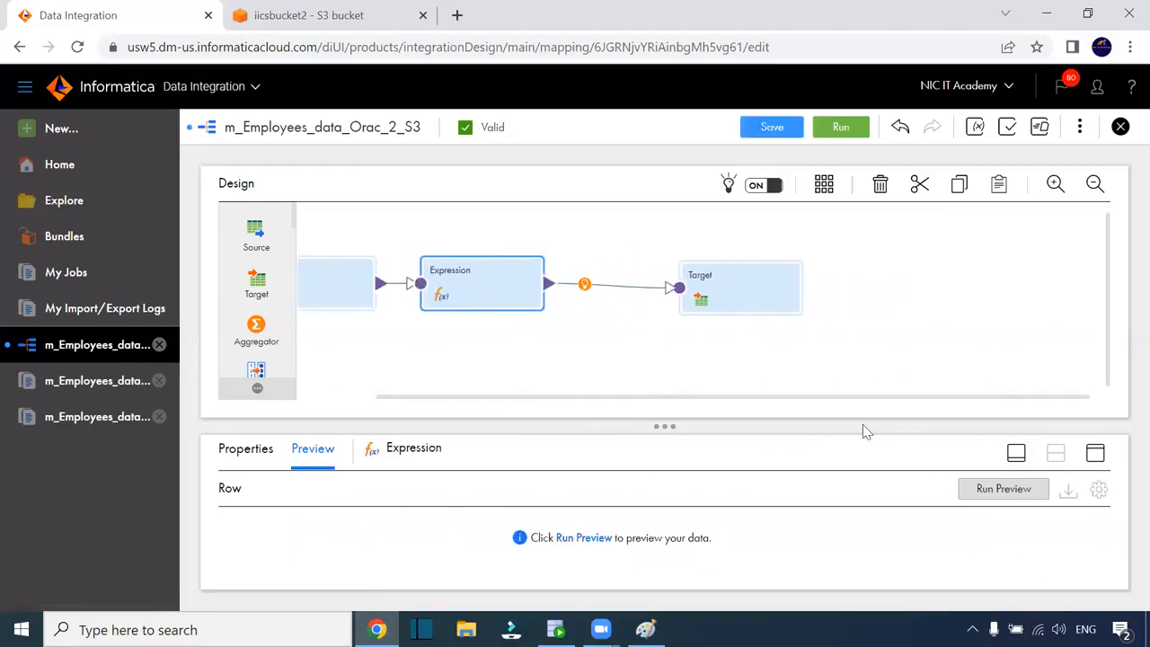
click(1095, 453)
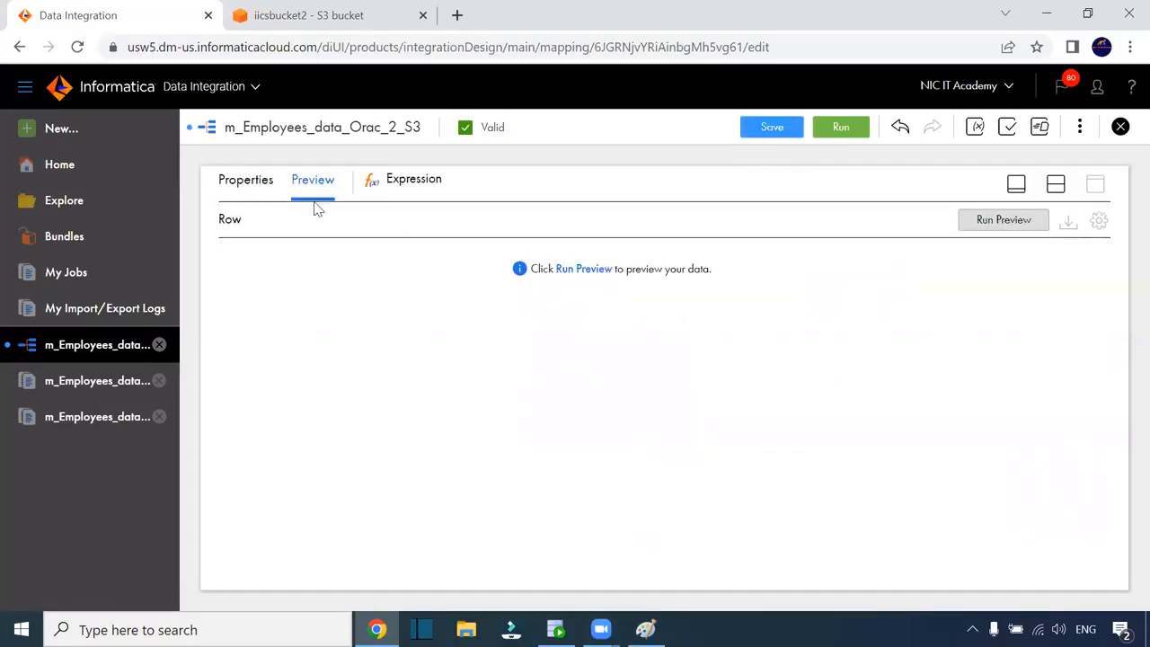
click(248, 180)
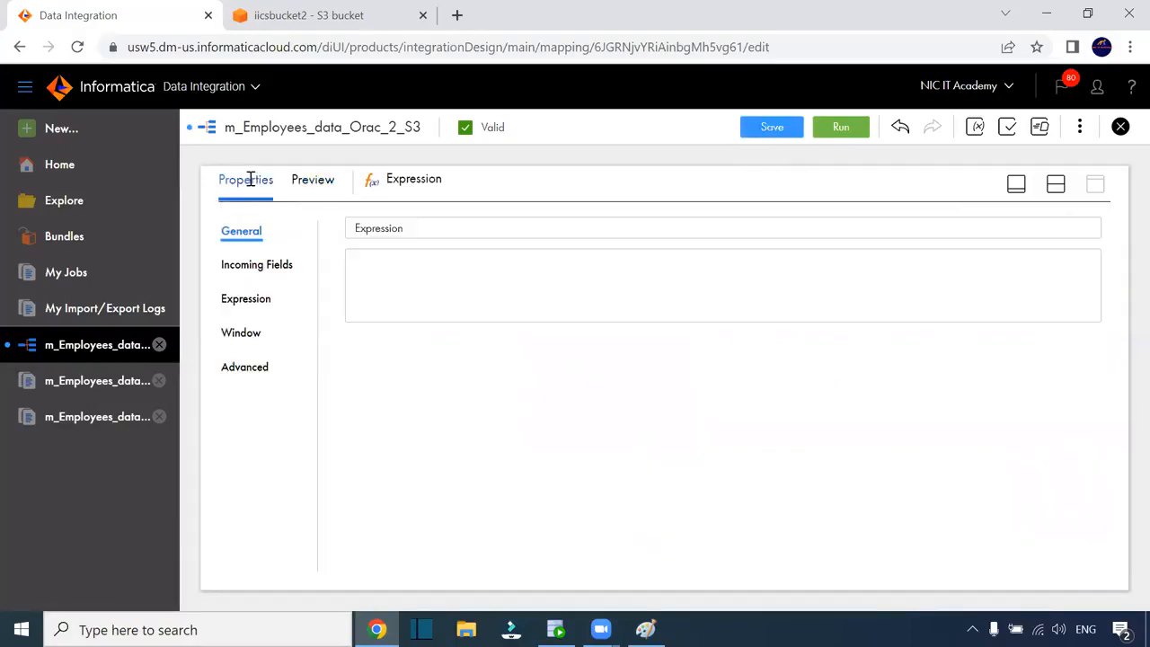
click(263, 308)
Add a new date/time output field named o_hire_date to the Expression
click(1025, 282)
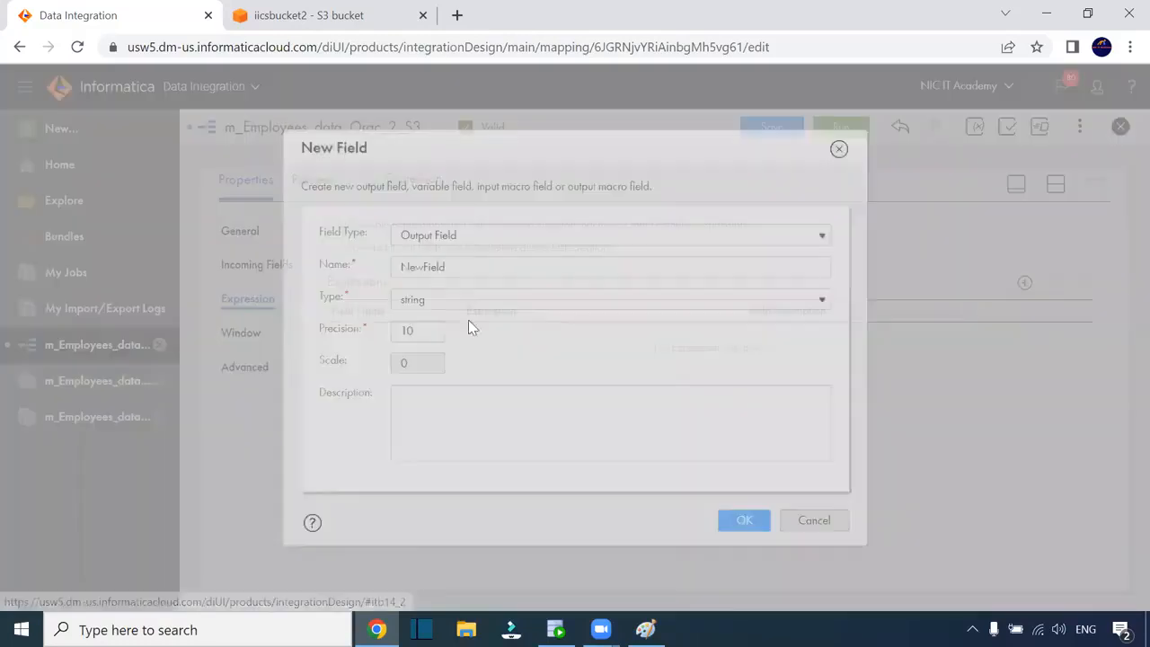
double_click(452, 267)
text(c)
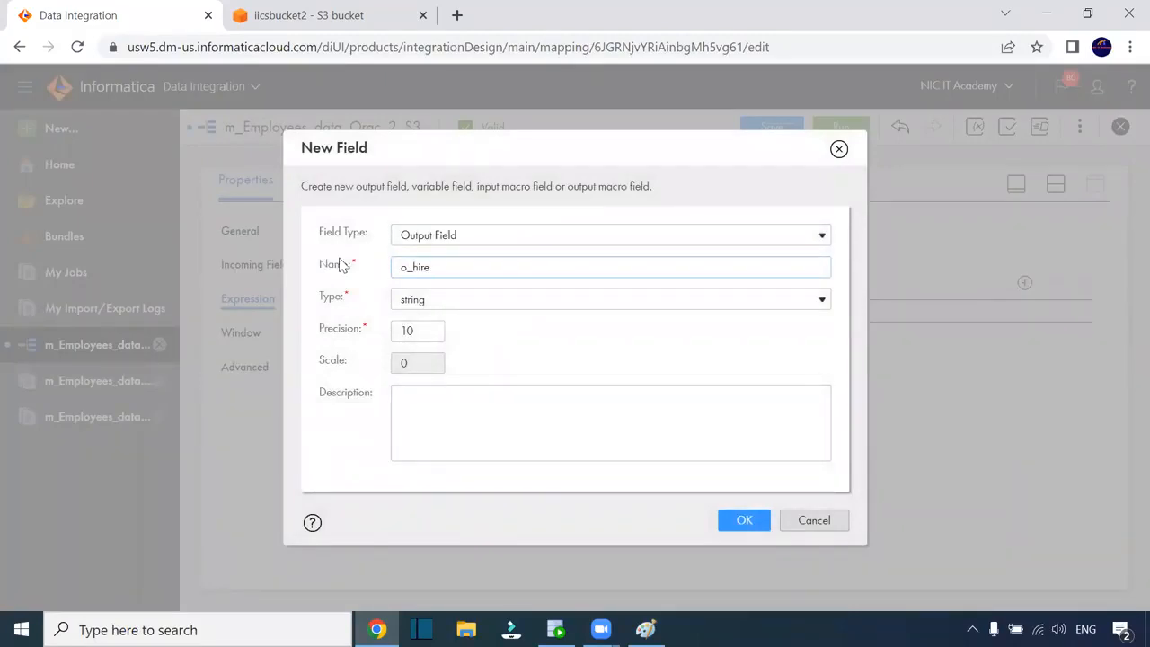
click(431, 304)
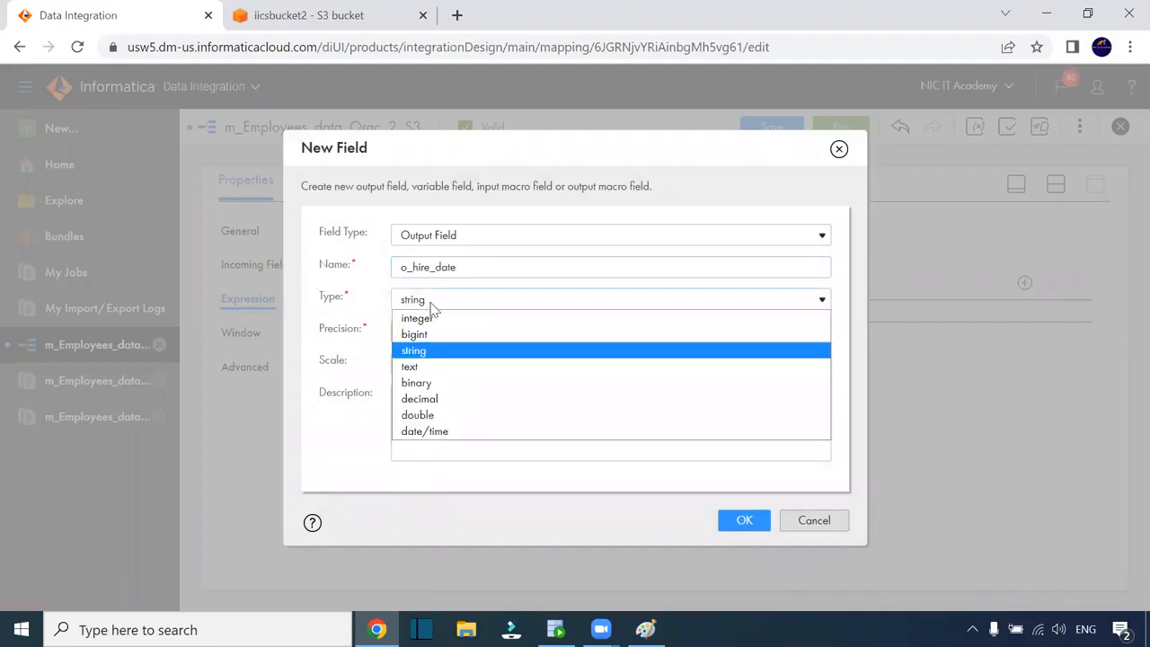
click(483, 431)
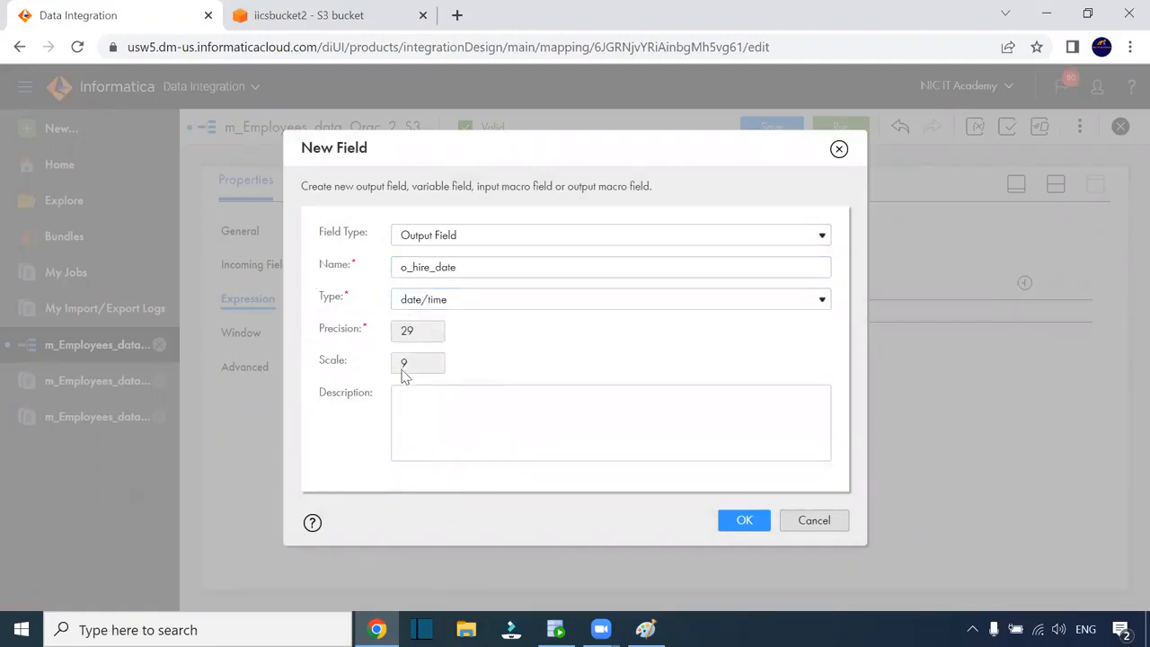
click(743, 526)
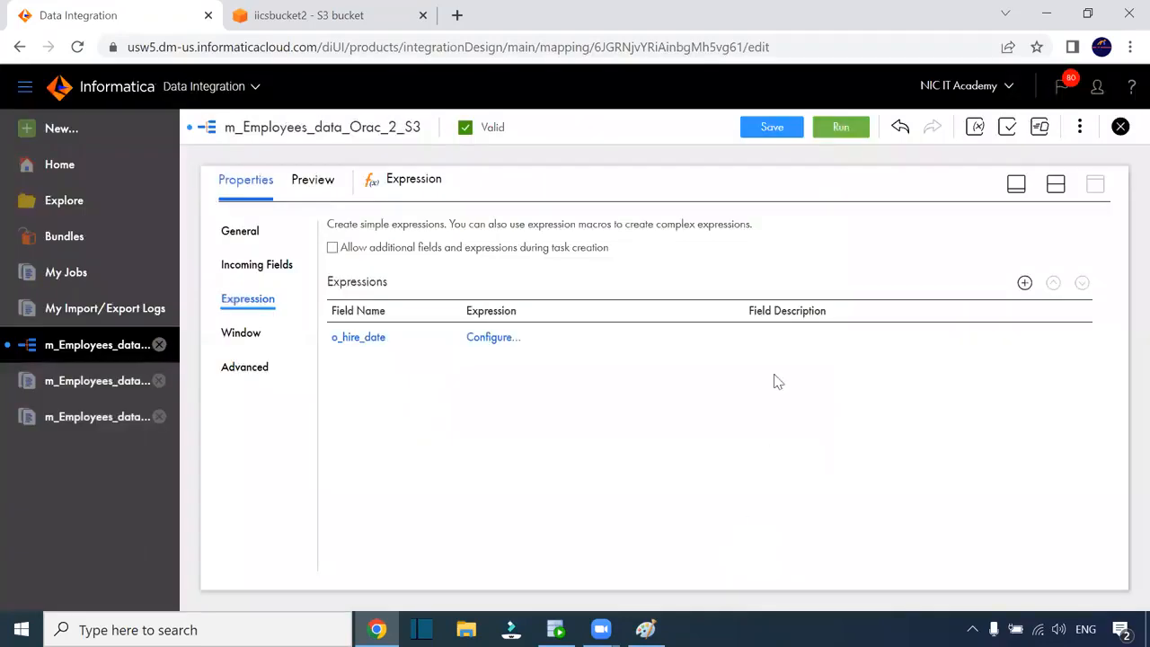
Define o_hire_date as trunc(HIRE_DATE) and validate the expression
click(496, 337)
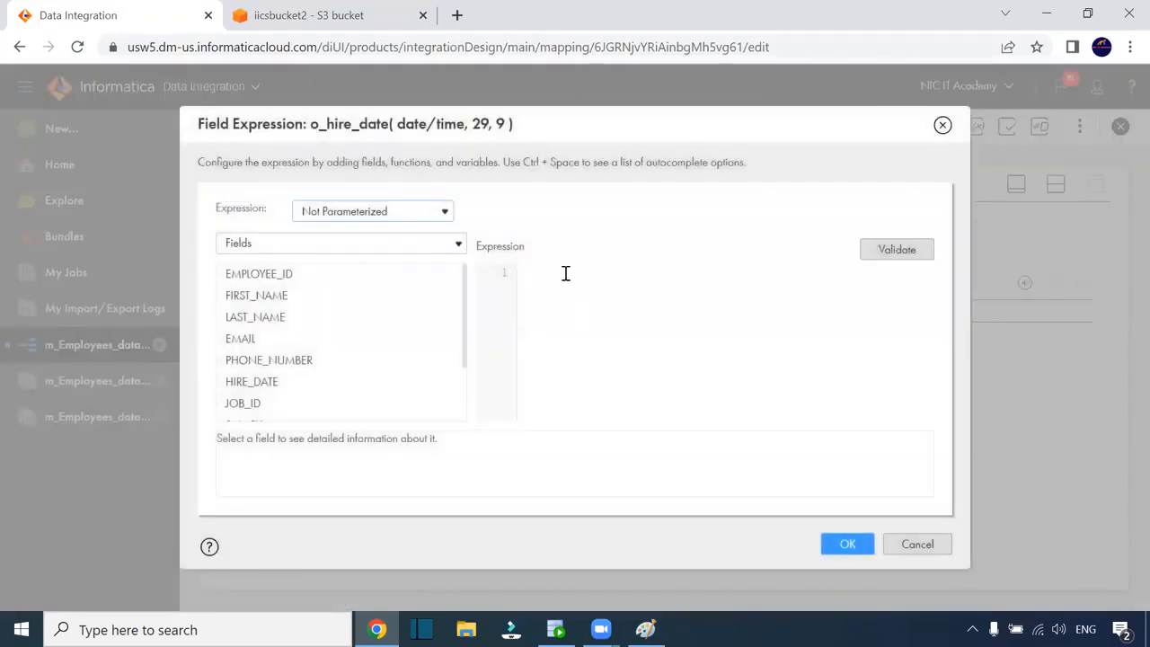
text(trunc()
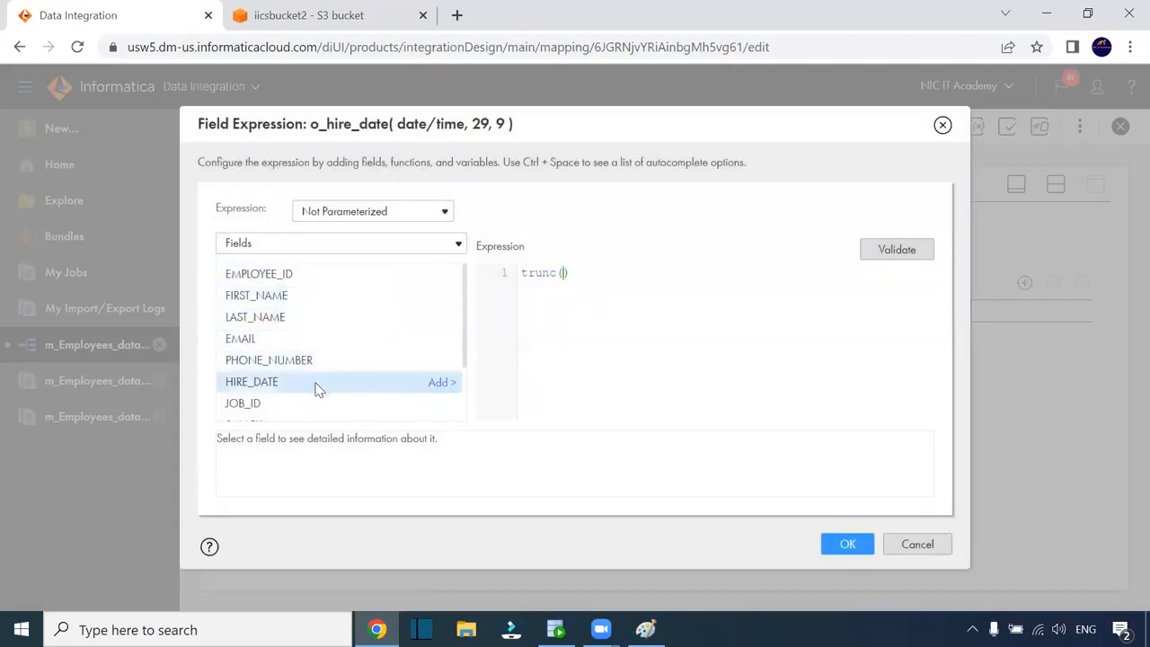
click(438, 384)
click(898, 252)
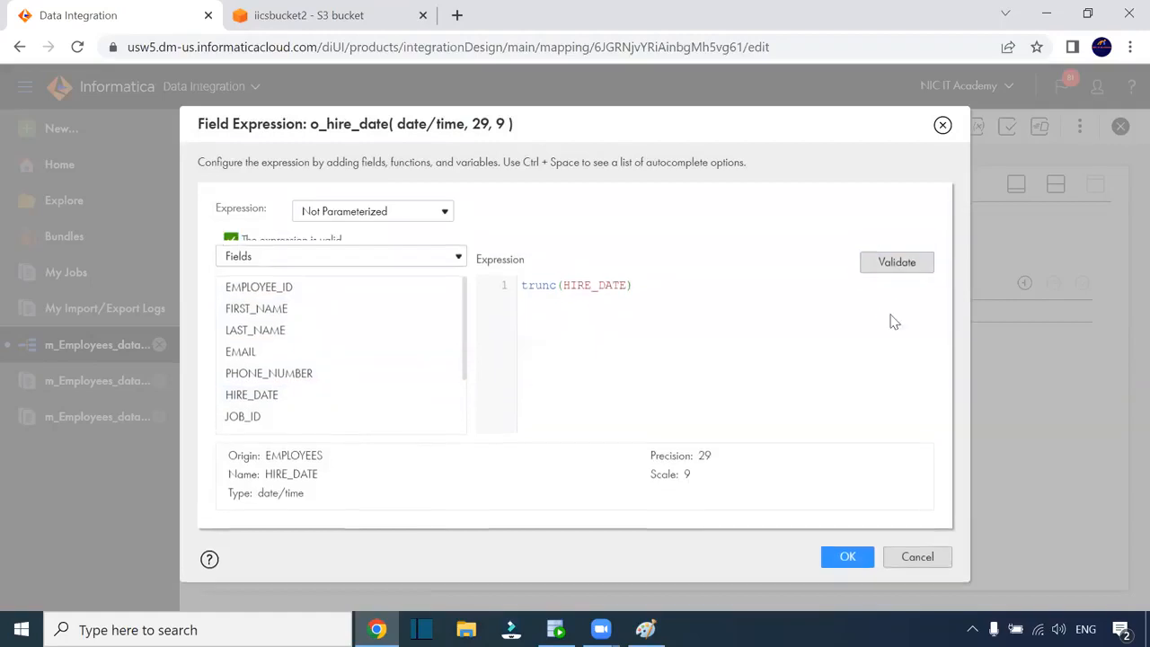
click(849, 568)
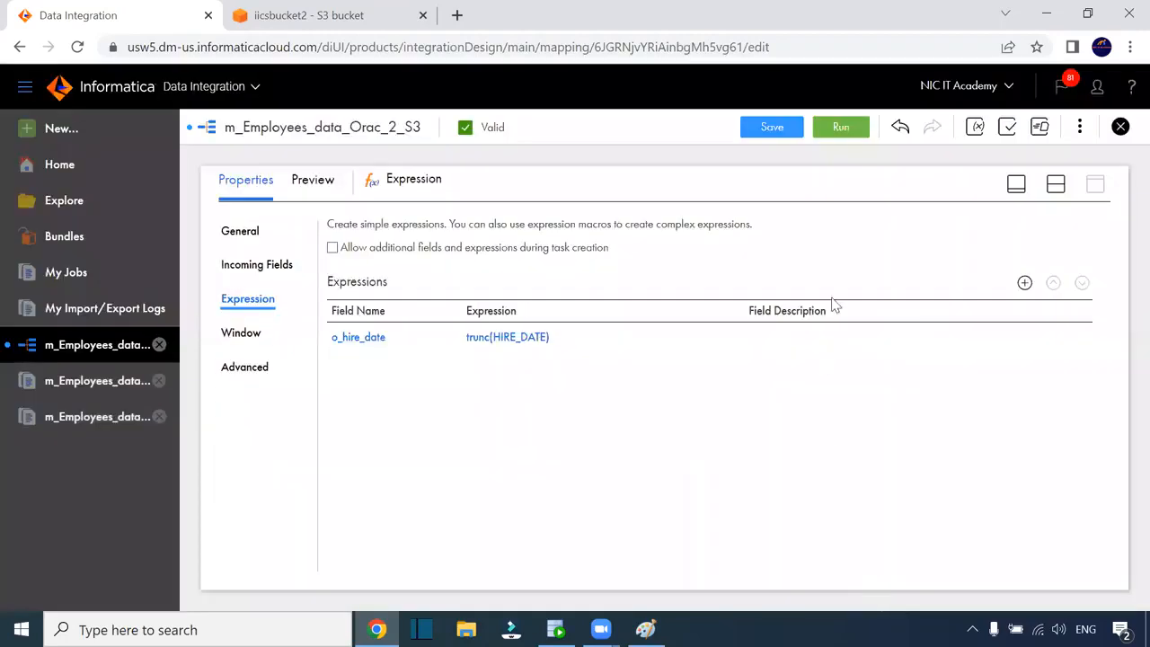
click(1055, 183)
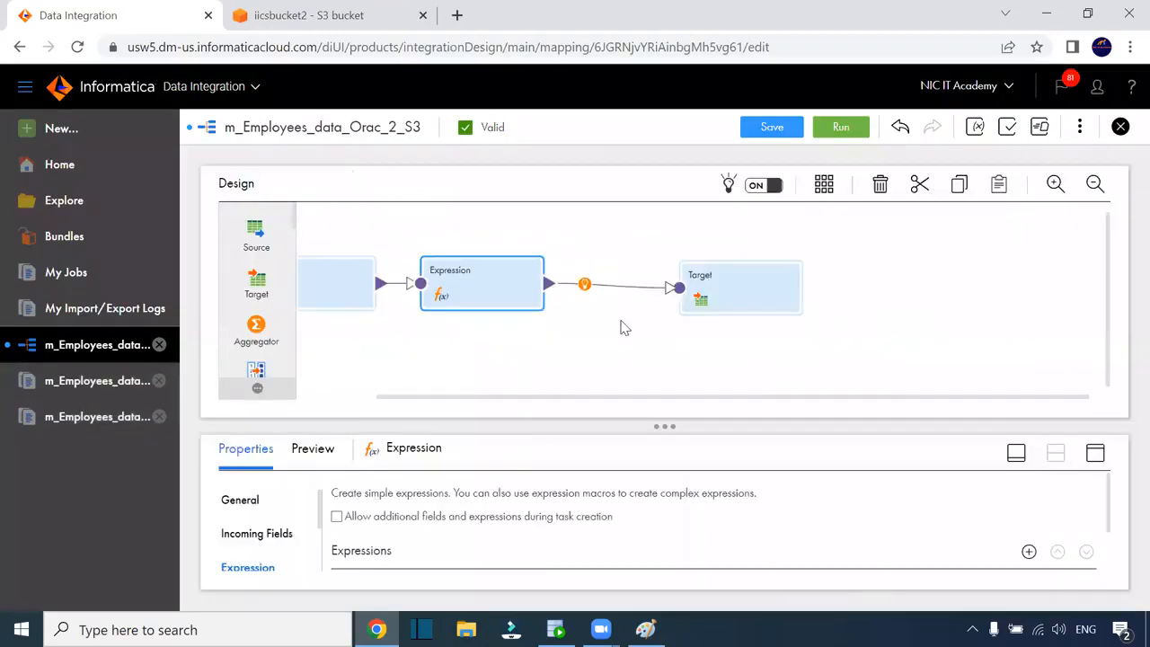
Open the Target's field mapping and check the HIRE_DATE mapping options without unmapping it
click(762, 286)
click(1096, 454)
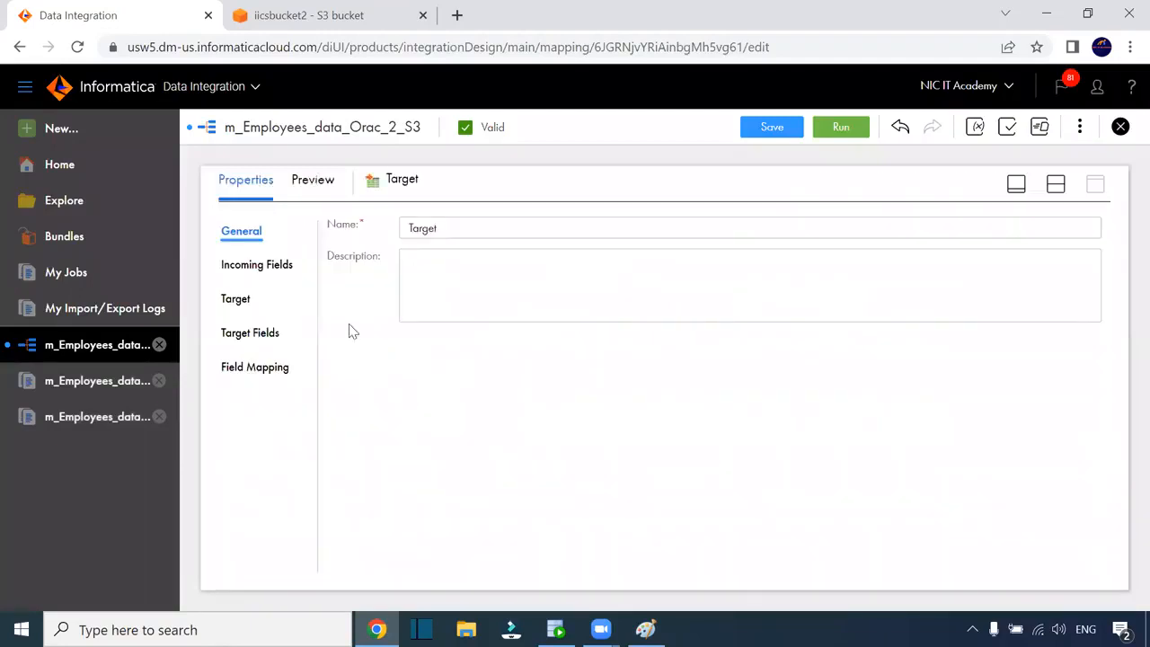
click(256, 368)
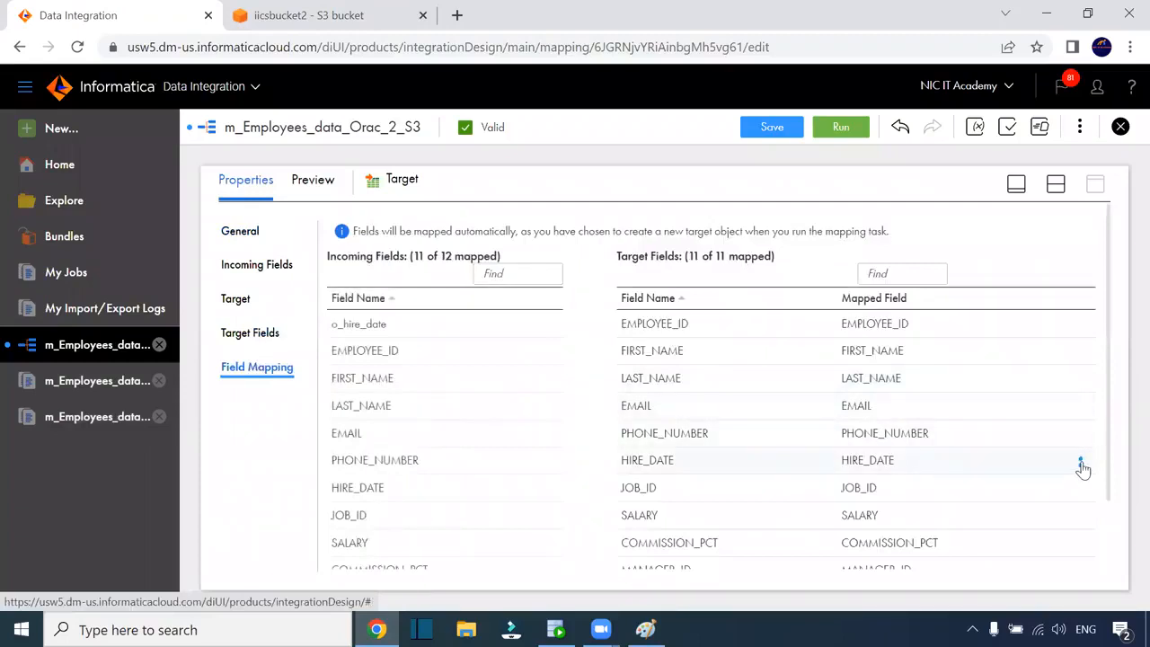
click(1081, 461)
click(915, 467)
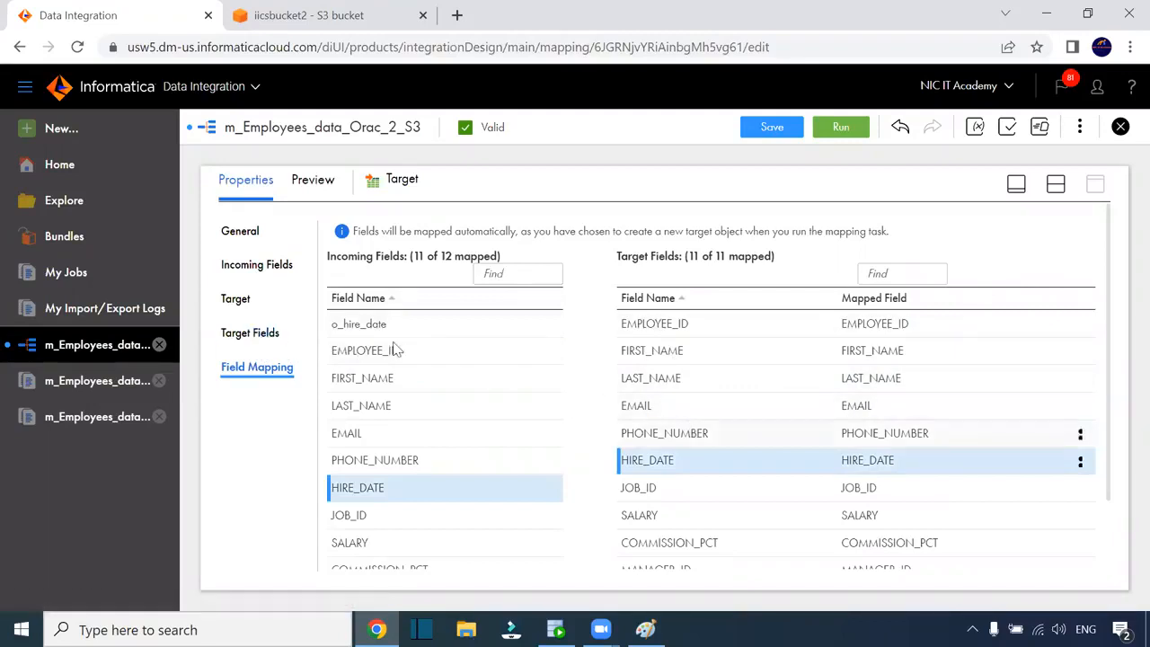
Review the target fields and the JOB_ID mapping, with o_hire_date as the unmapped field
click(255, 334)
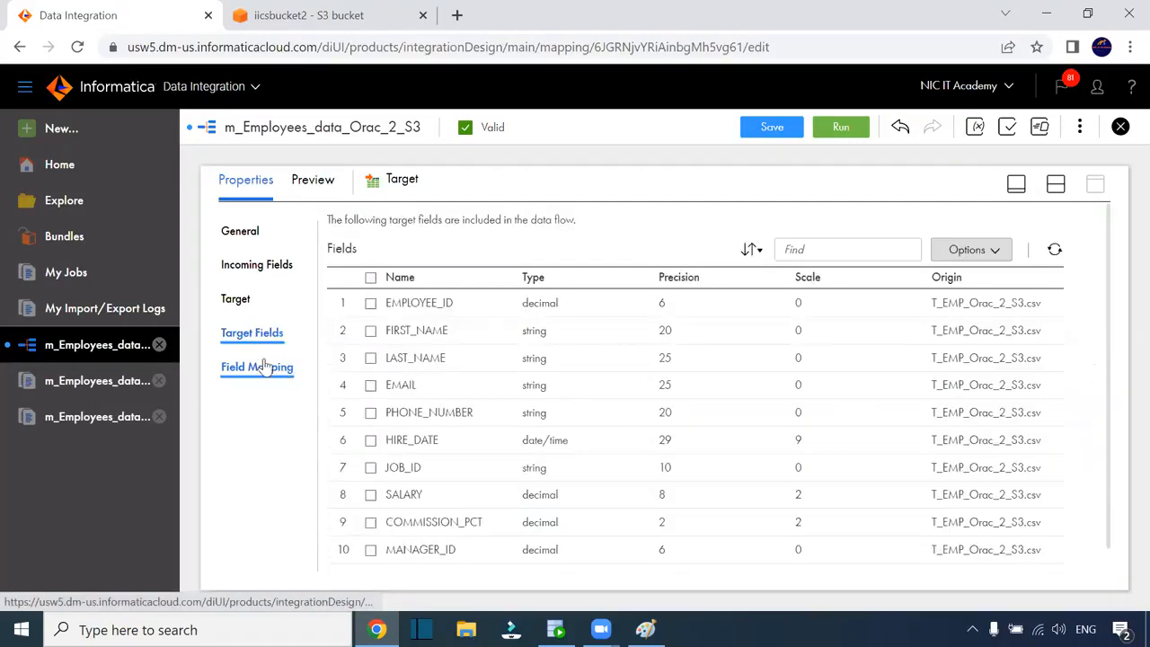
click(267, 370)
click(271, 367)
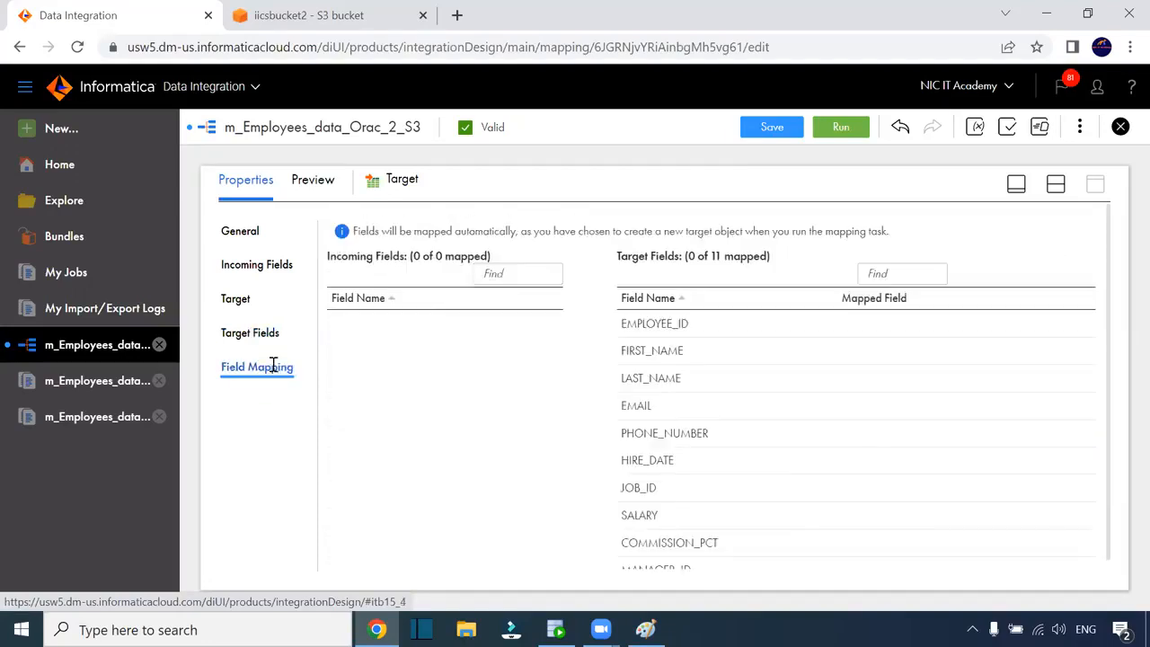
mouse_move(805, 421)
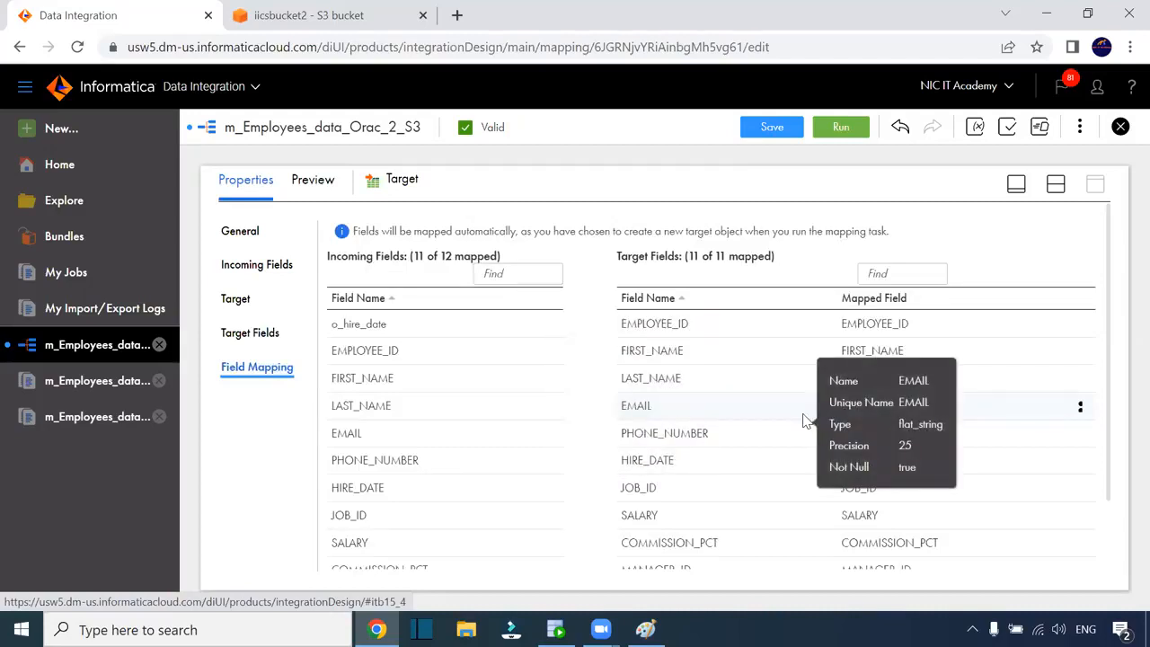
scroll(808, 422, down, 2)
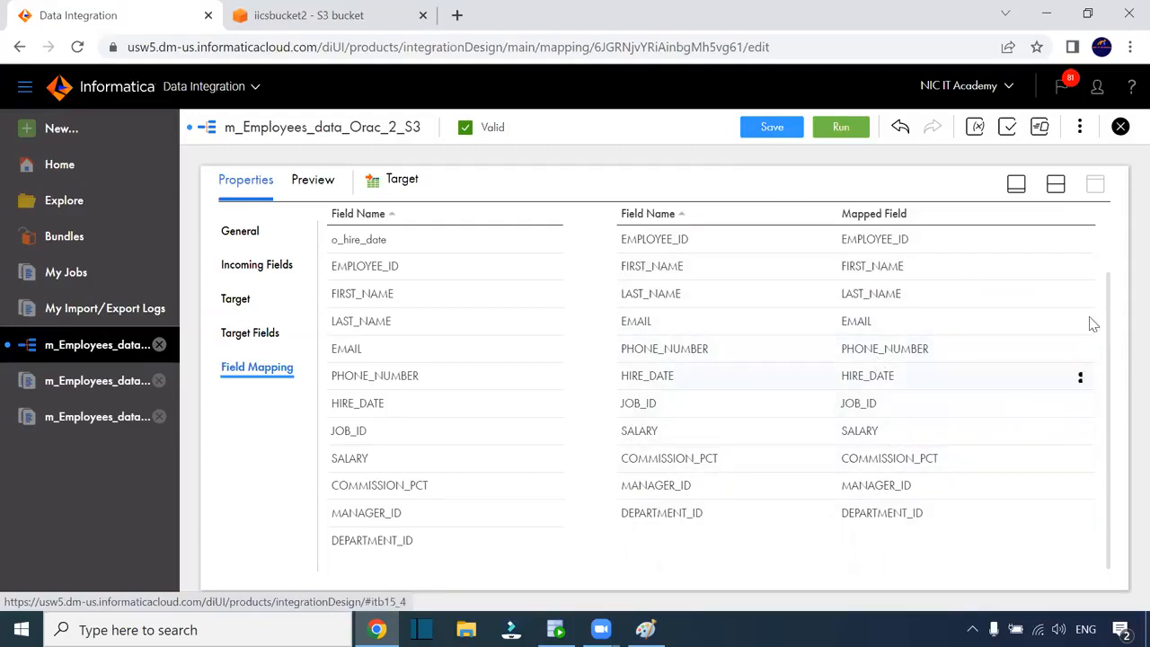
click(1081, 406)
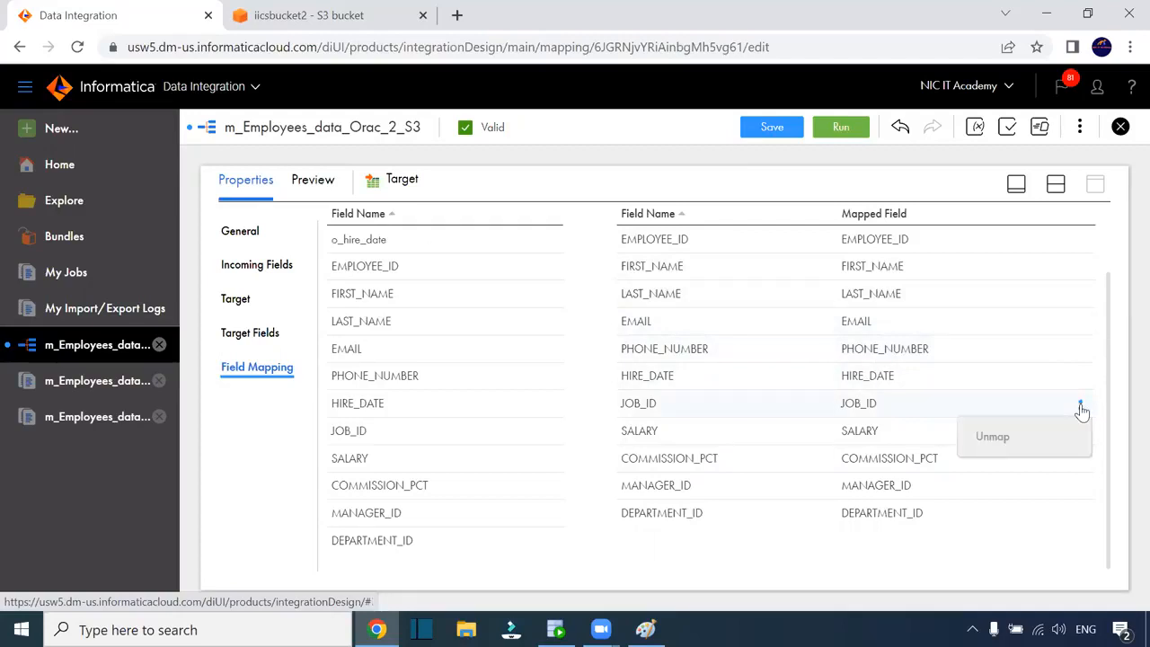
scroll(1006, 416, up, 2)
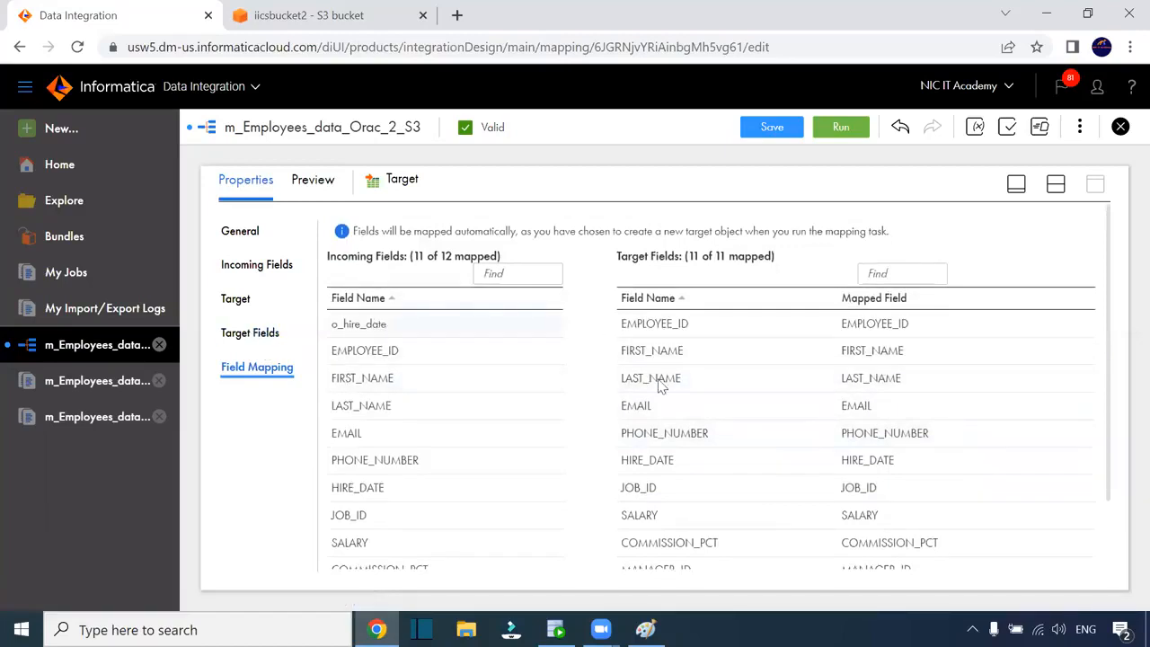
click(1056, 184)
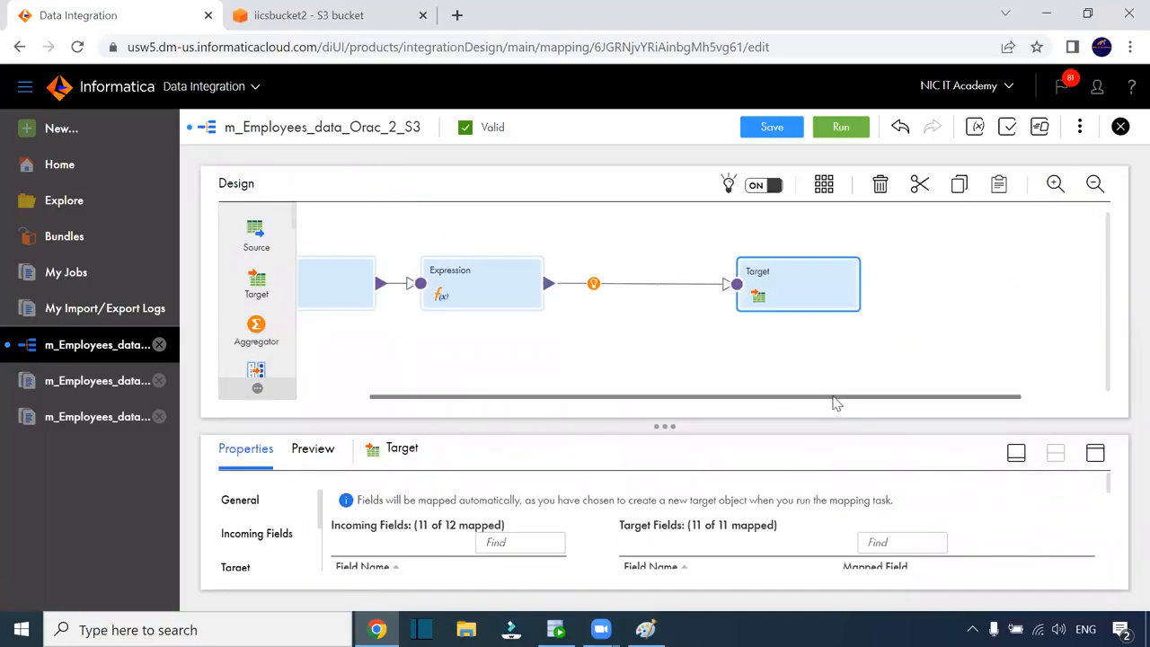
Move the Expression node right and review its incoming fields and o_hire_date = trunc(HIRE_DATE)
drag(832, 397, 625, 395)
drag(575, 281, 633, 266)
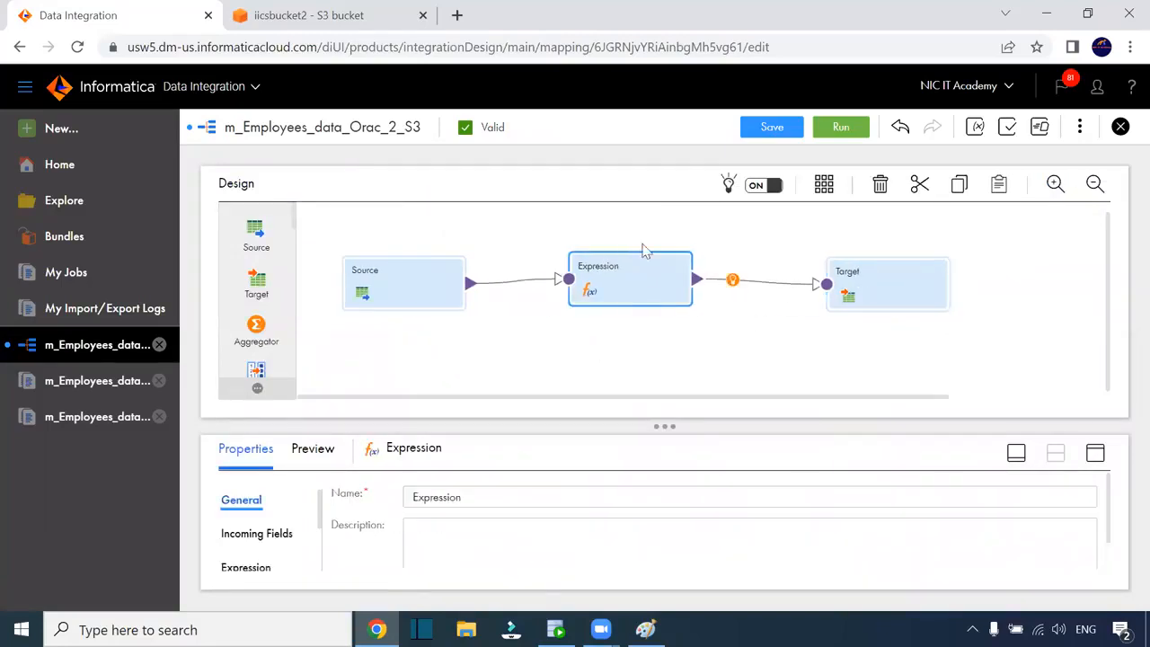
click(1094, 453)
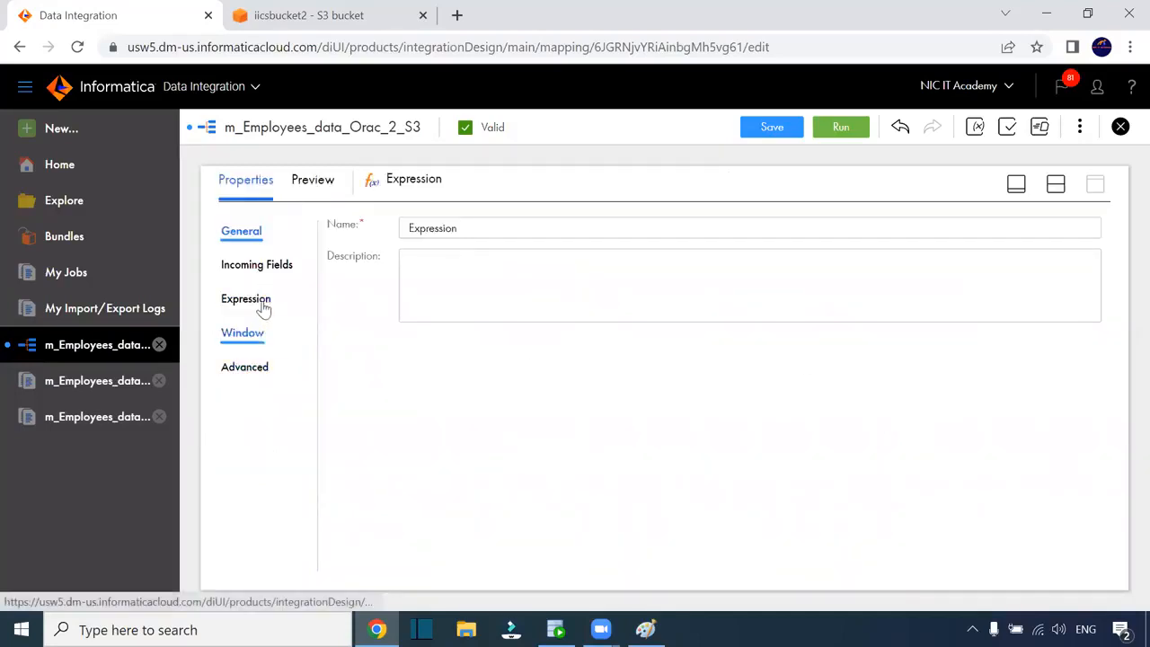
click(286, 273)
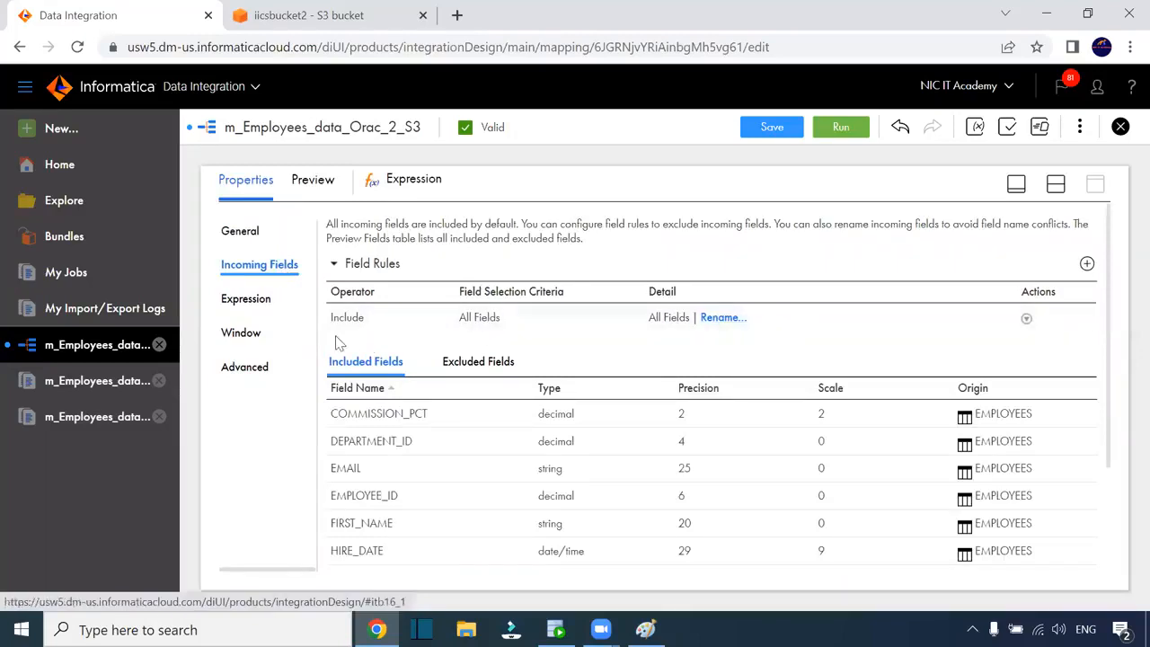
click(261, 307)
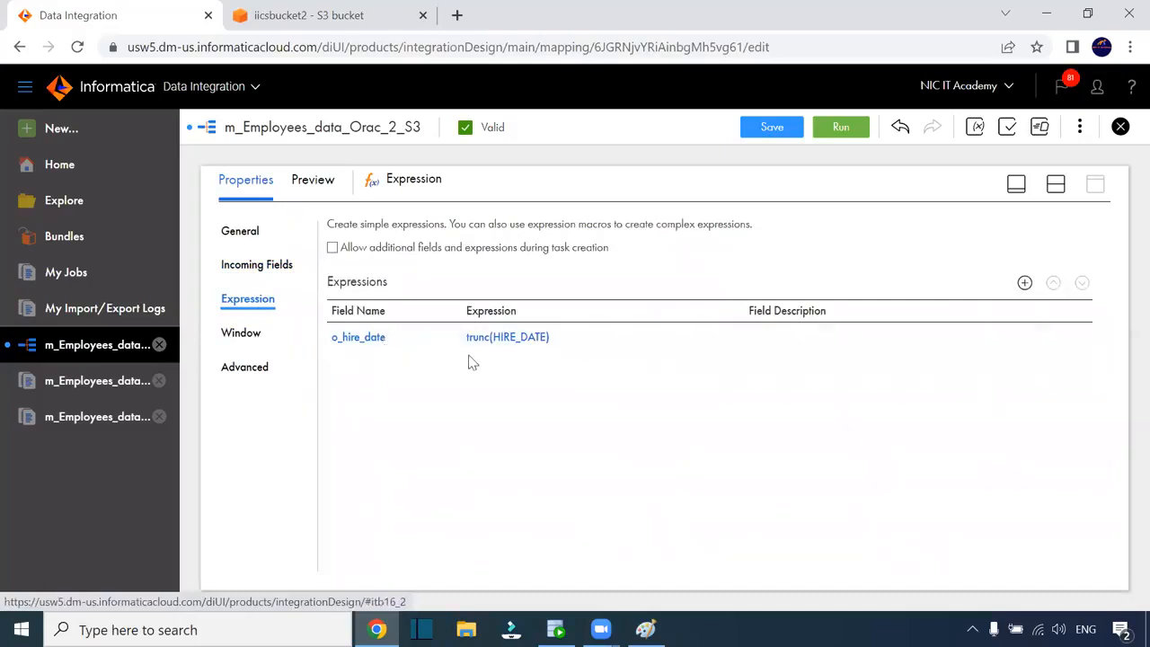
click(1056, 183)
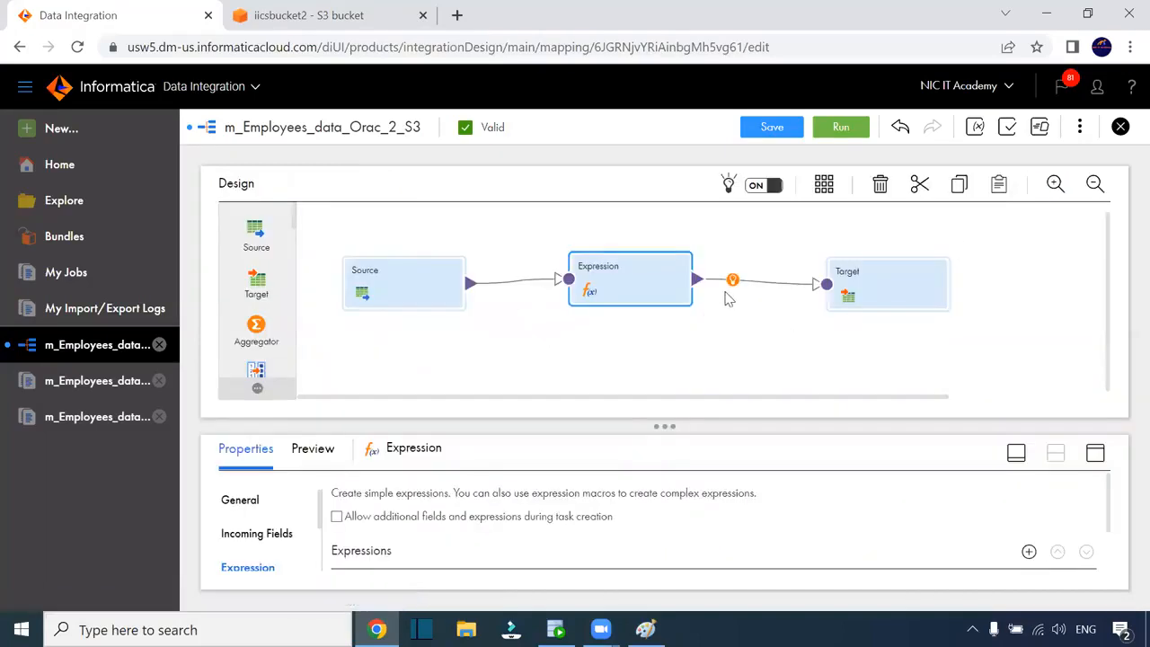
Open the Target's incoming fields and switch the include rule from All Fields to Named Fields
click(894, 280)
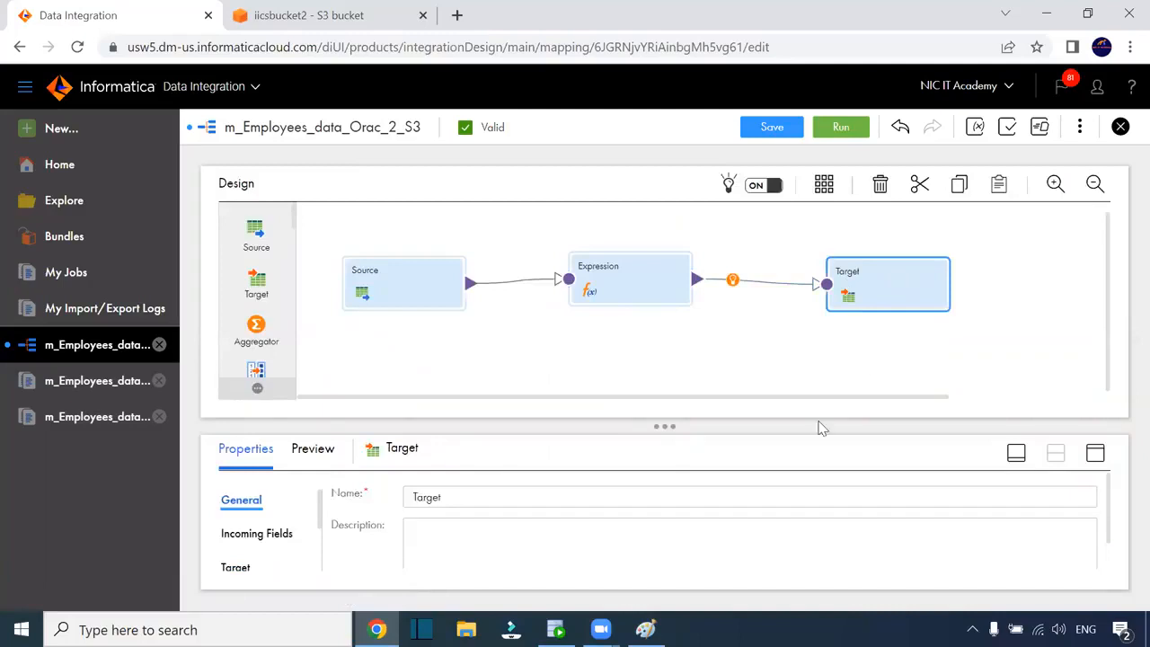
click(1095, 454)
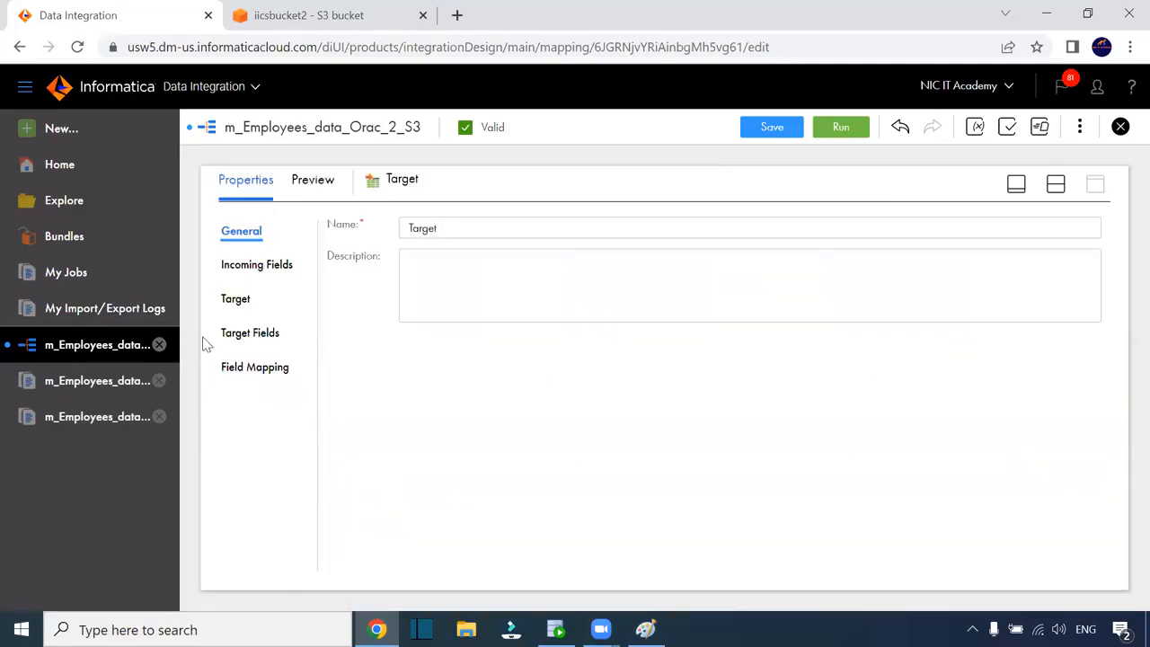
click(258, 269)
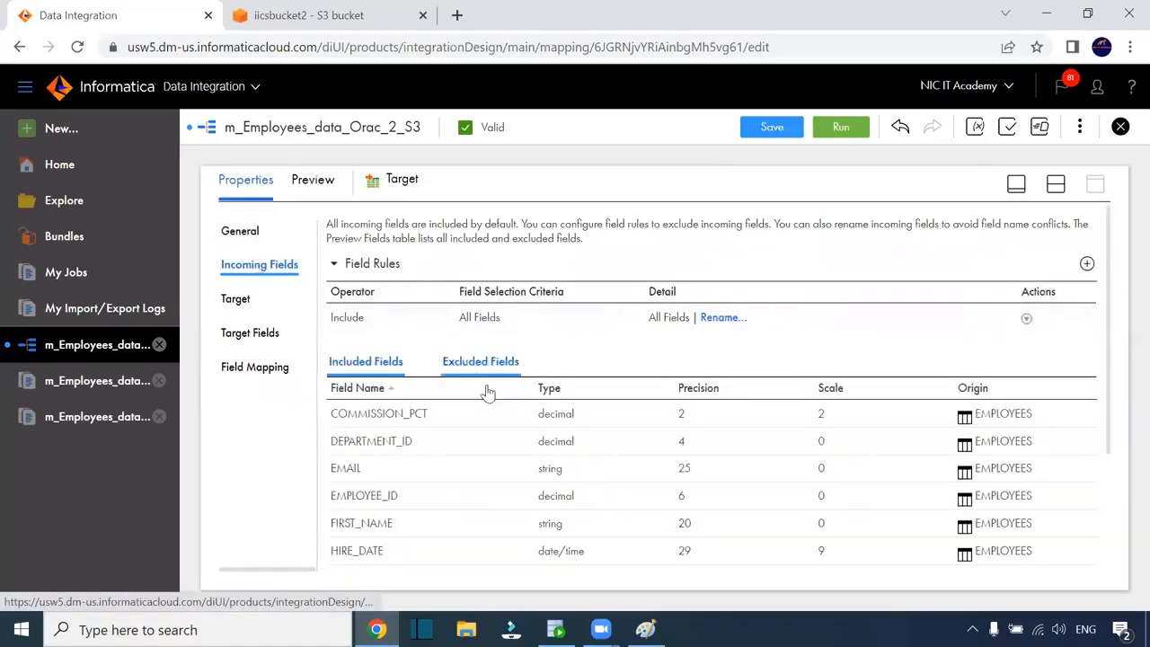
scroll(513, 462, down, 5)
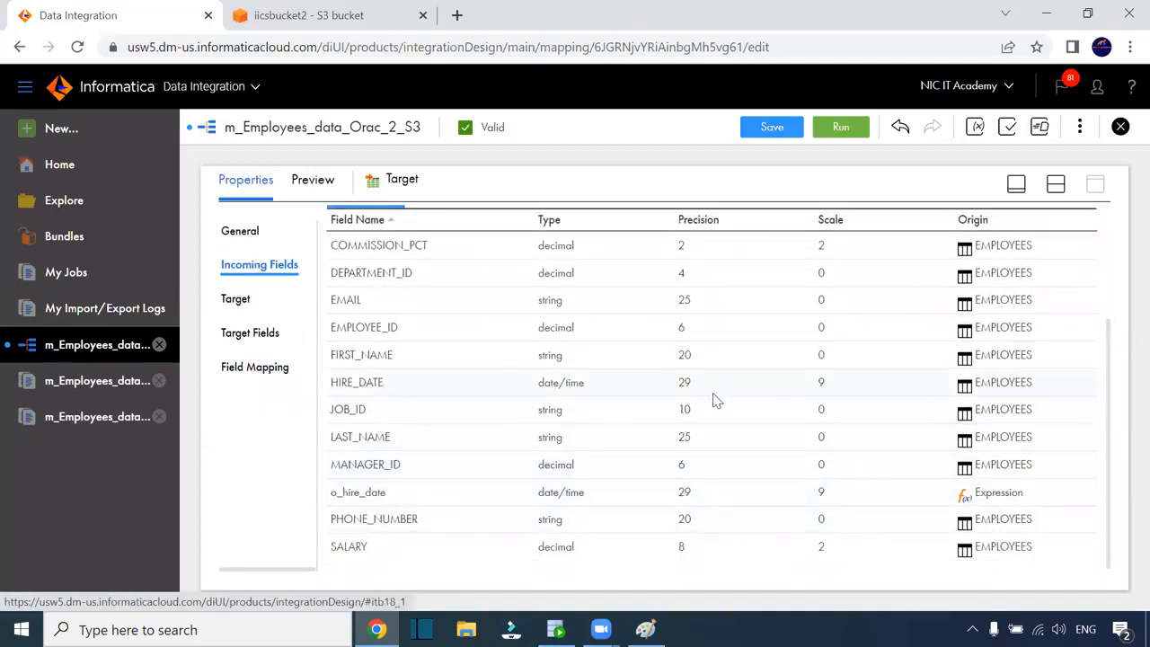
click(735, 395)
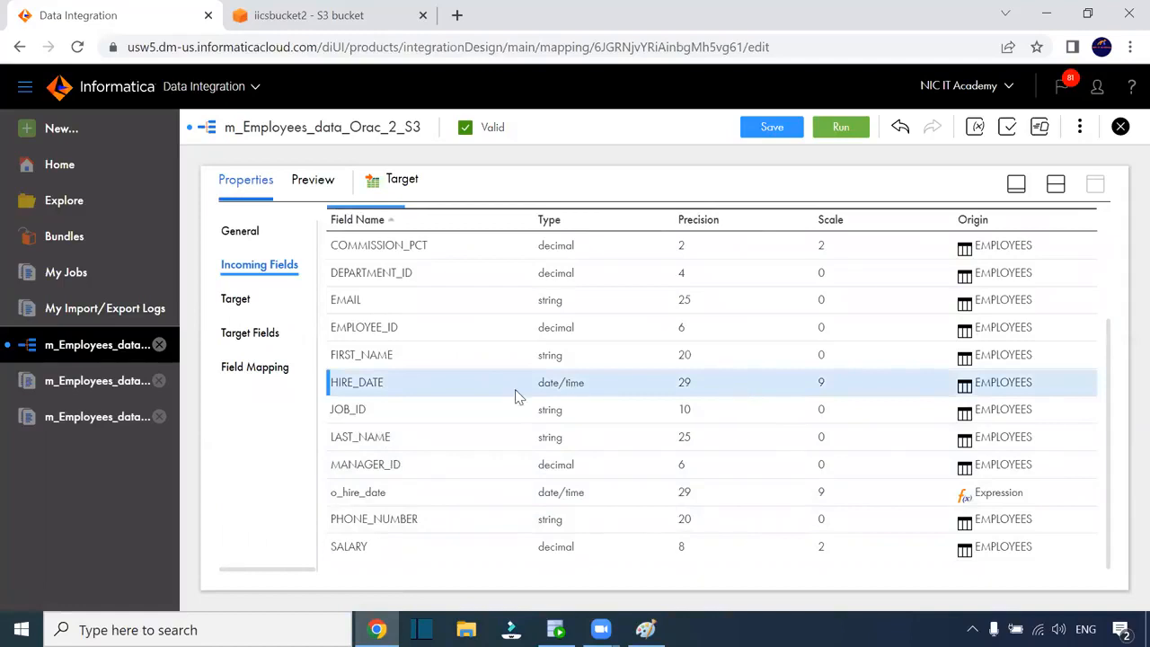
scroll(596, 440, up, 3)
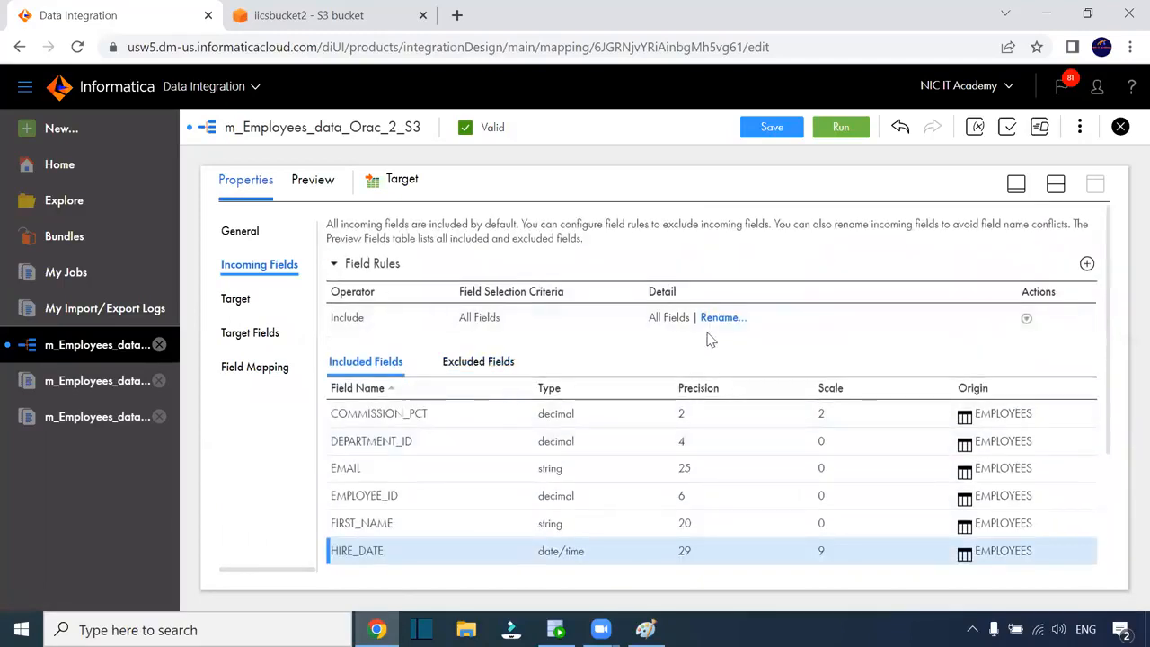
click(1026, 319)
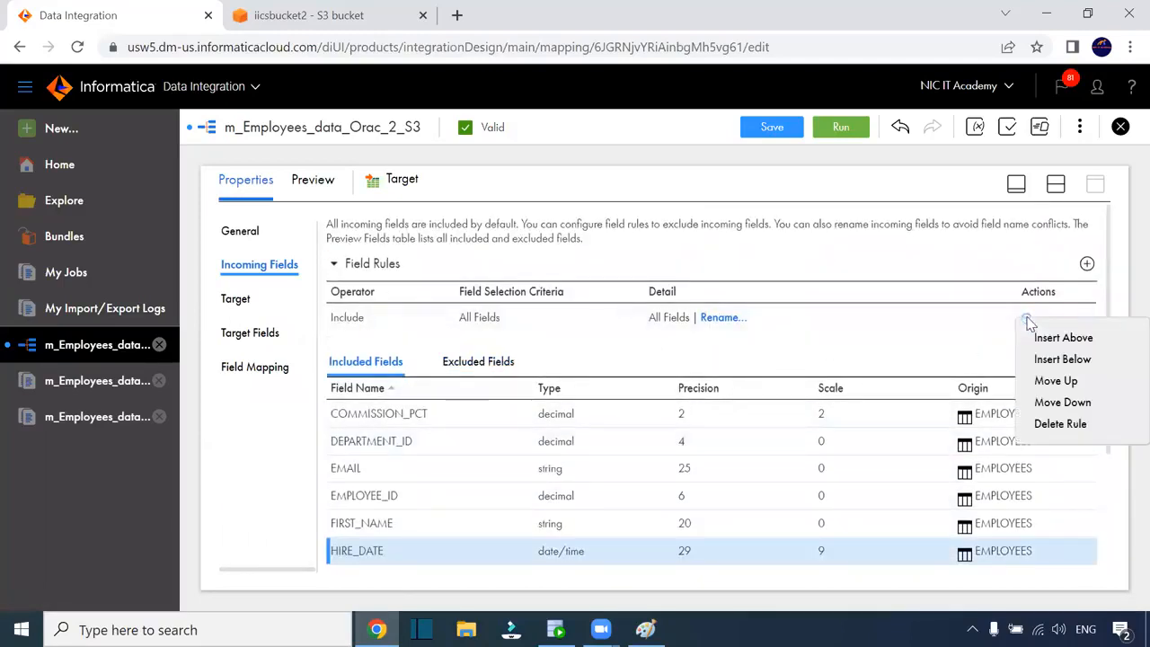
click(660, 310)
click(500, 323)
click(518, 356)
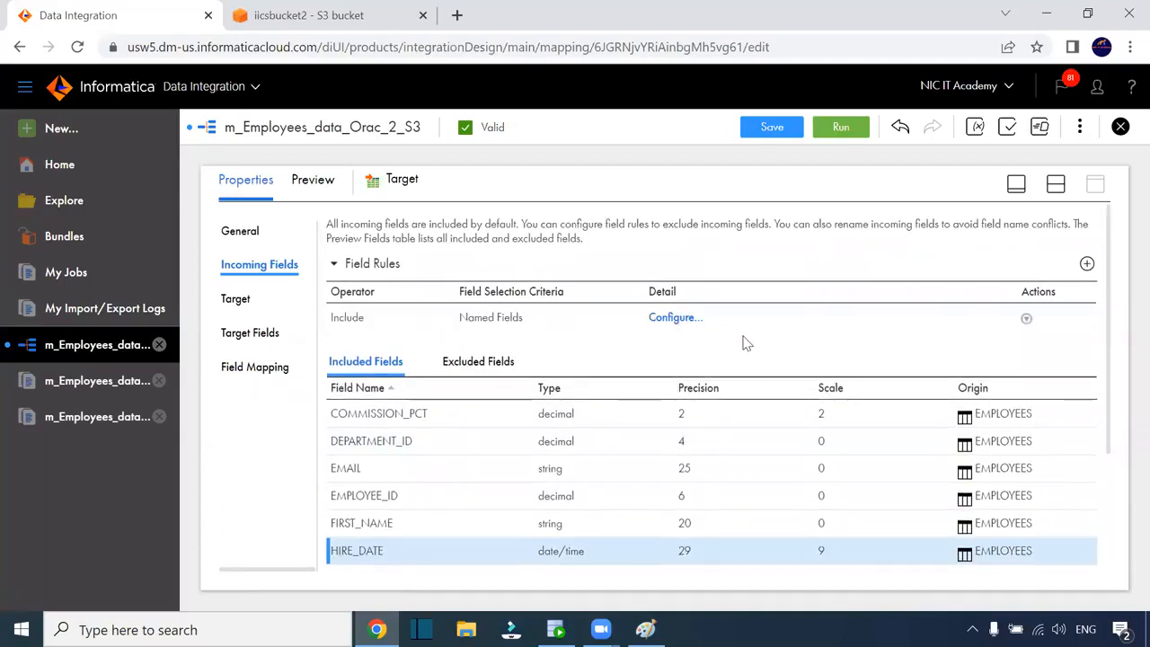
Include the 11 incoming fields except HIRE_DATE, save the mapping, and show the field mapping
click(687, 319)
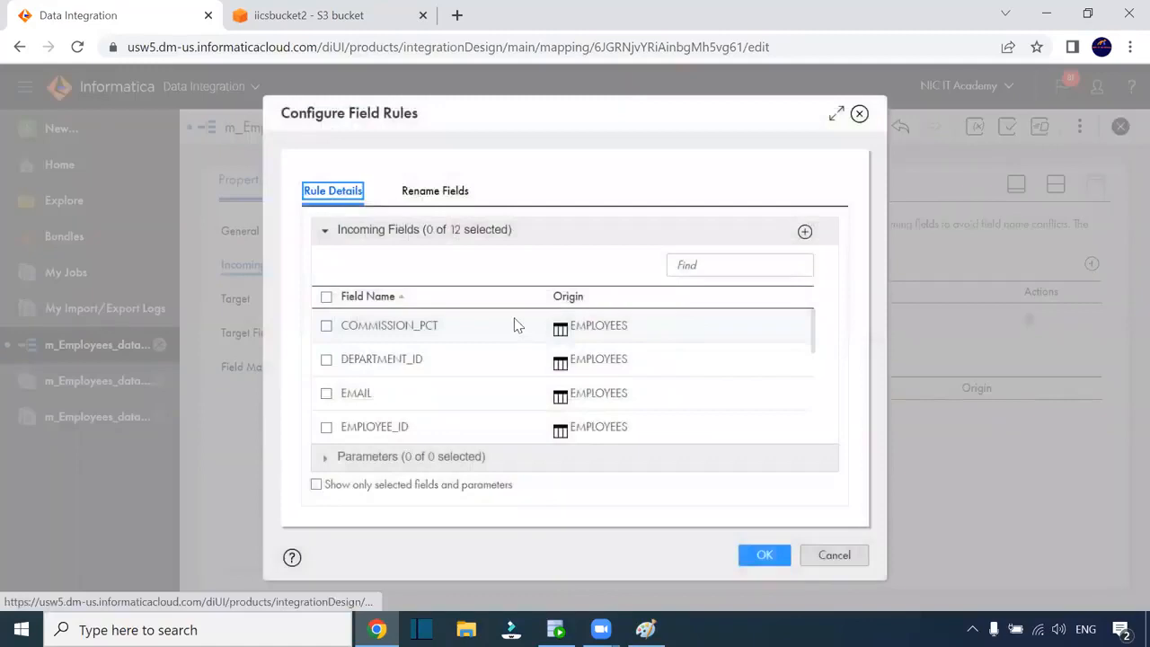
click(326, 297)
scroll(514, 398, down, 2)
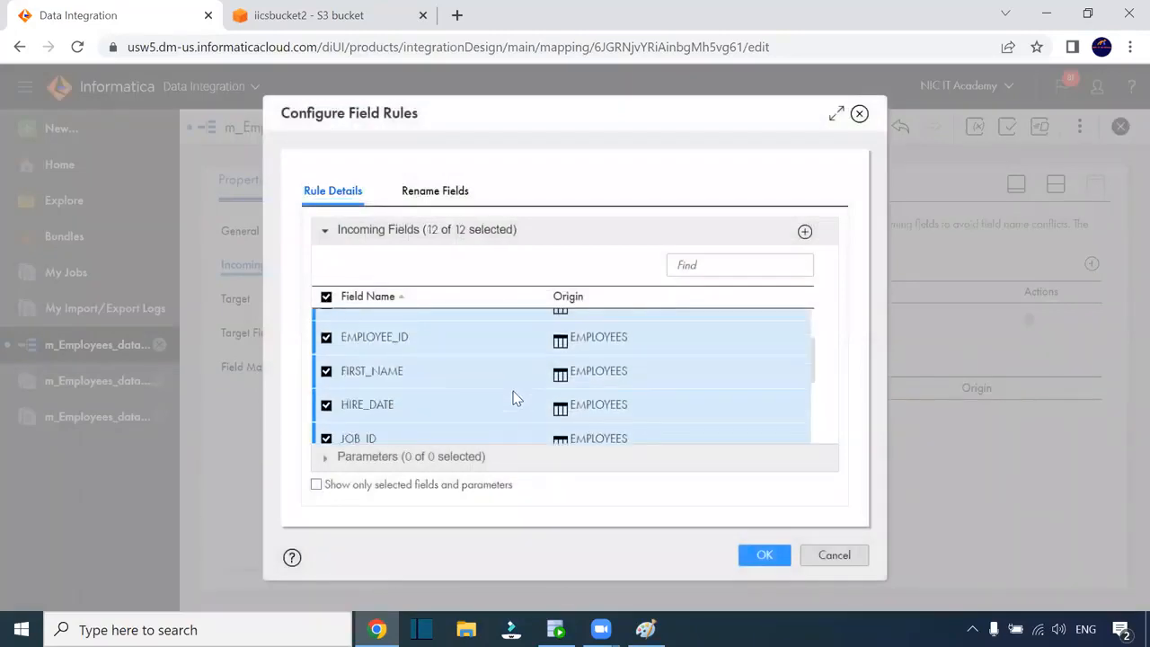
click(327, 406)
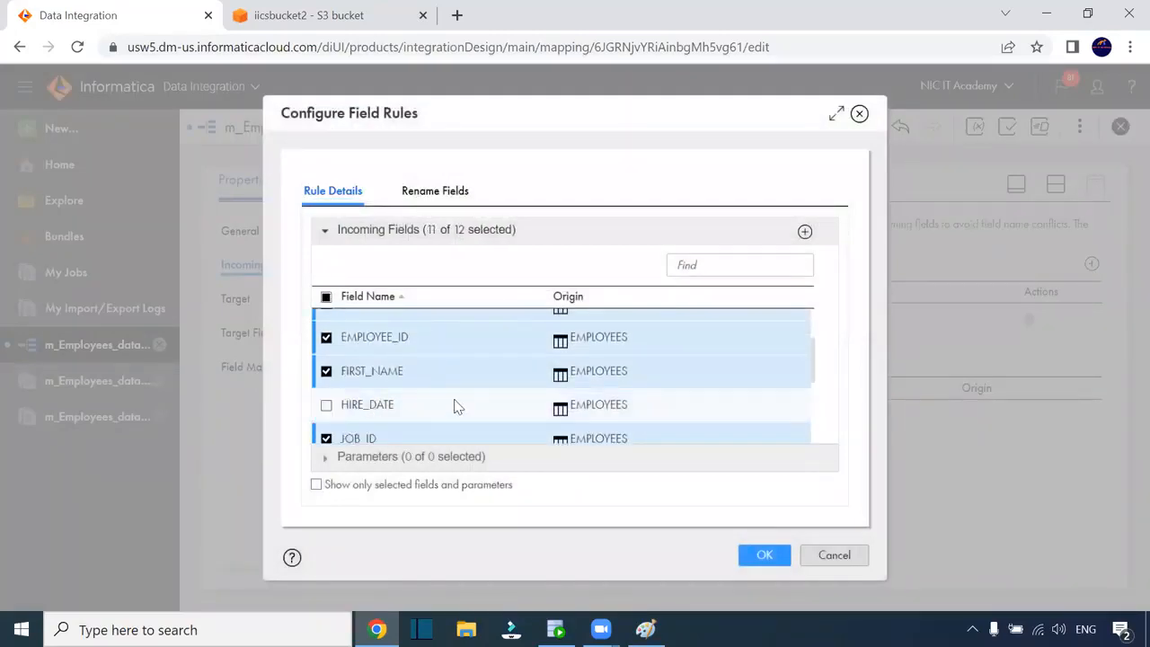
scroll(460, 402, down, 3)
scroll(464, 403, up, 5)
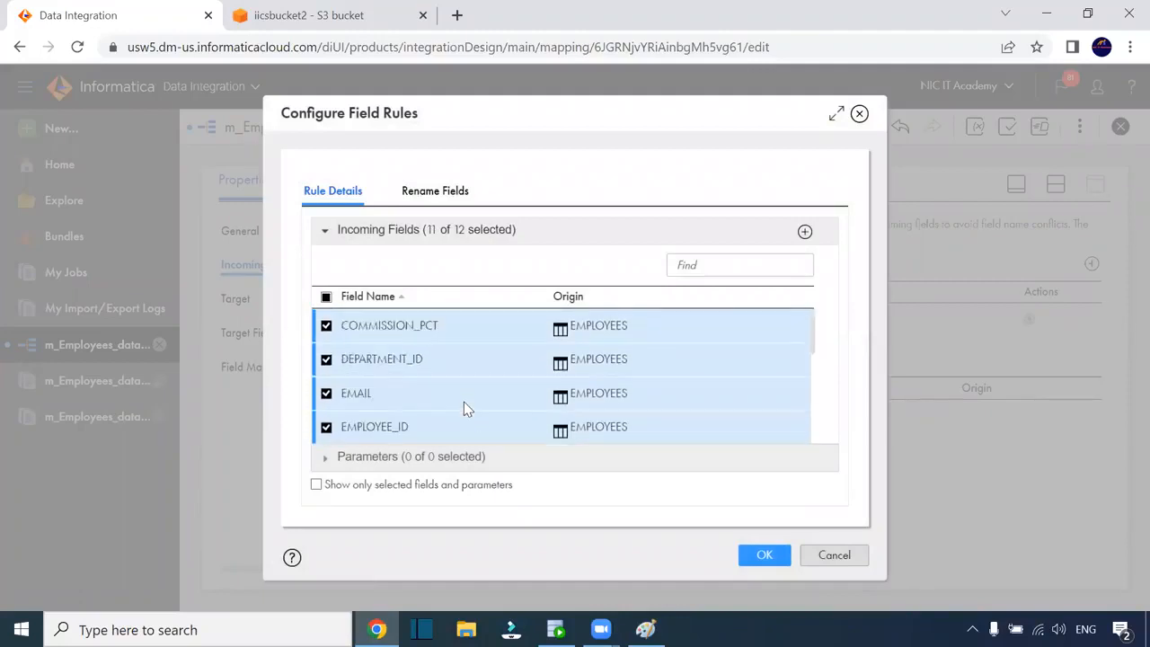
scroll(478, 402, down, 3)
scroll(478, 403, up, 2)
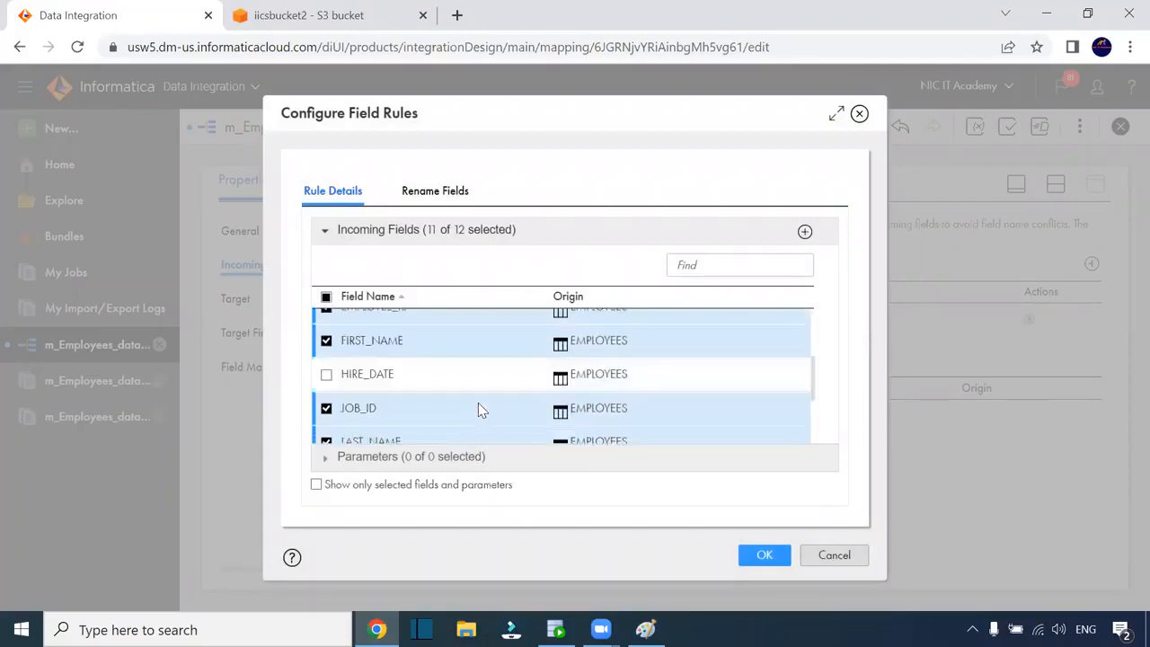
click(760, 554)
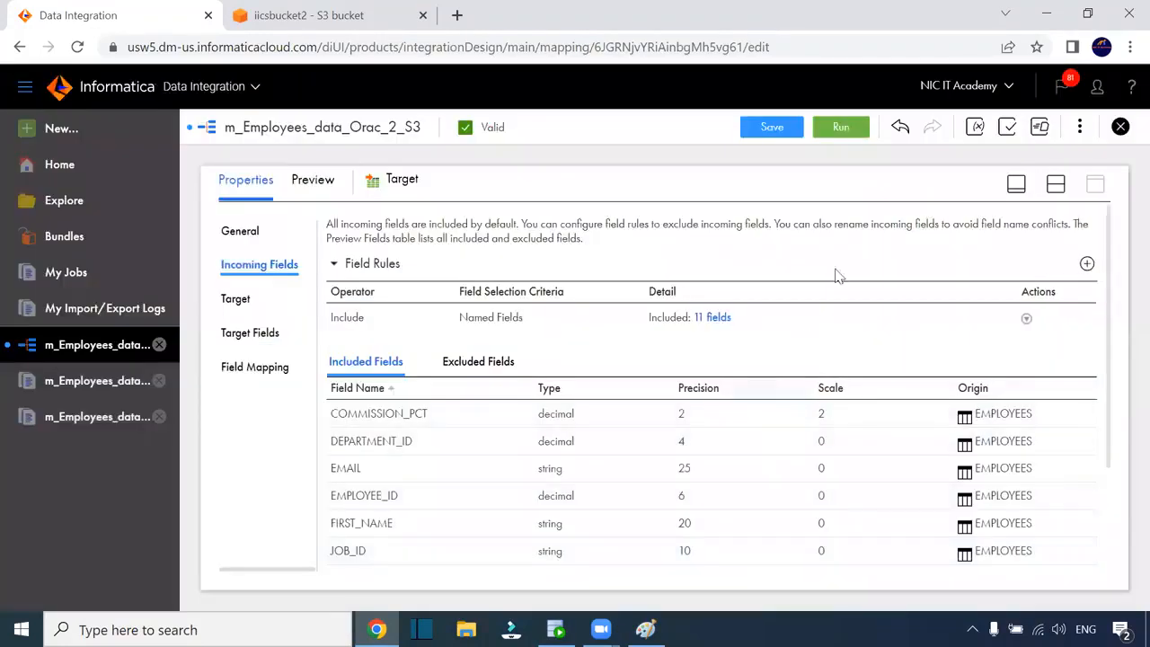
click(771, 128)
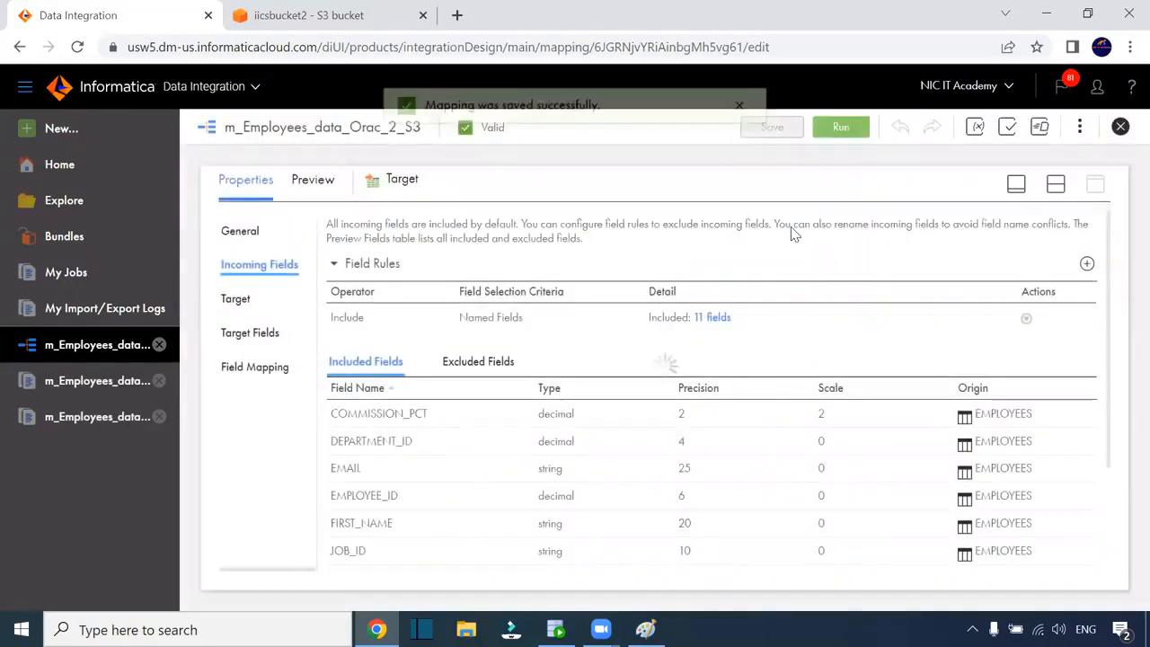
click(251, 367)
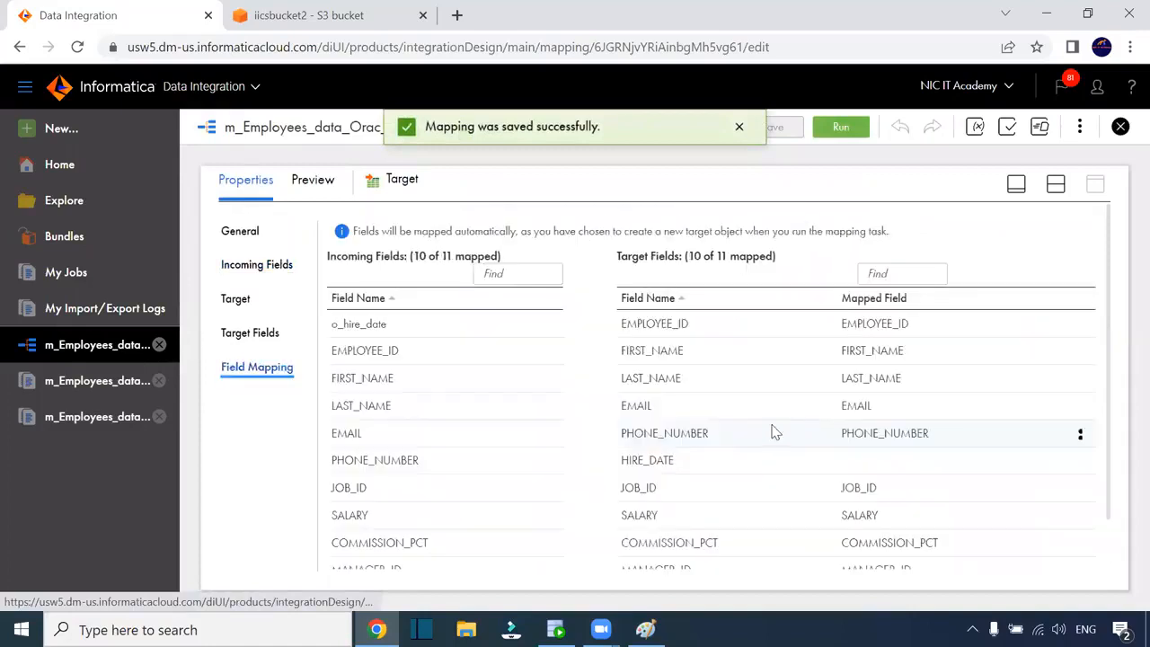
scroll(831, 348, down, 1)
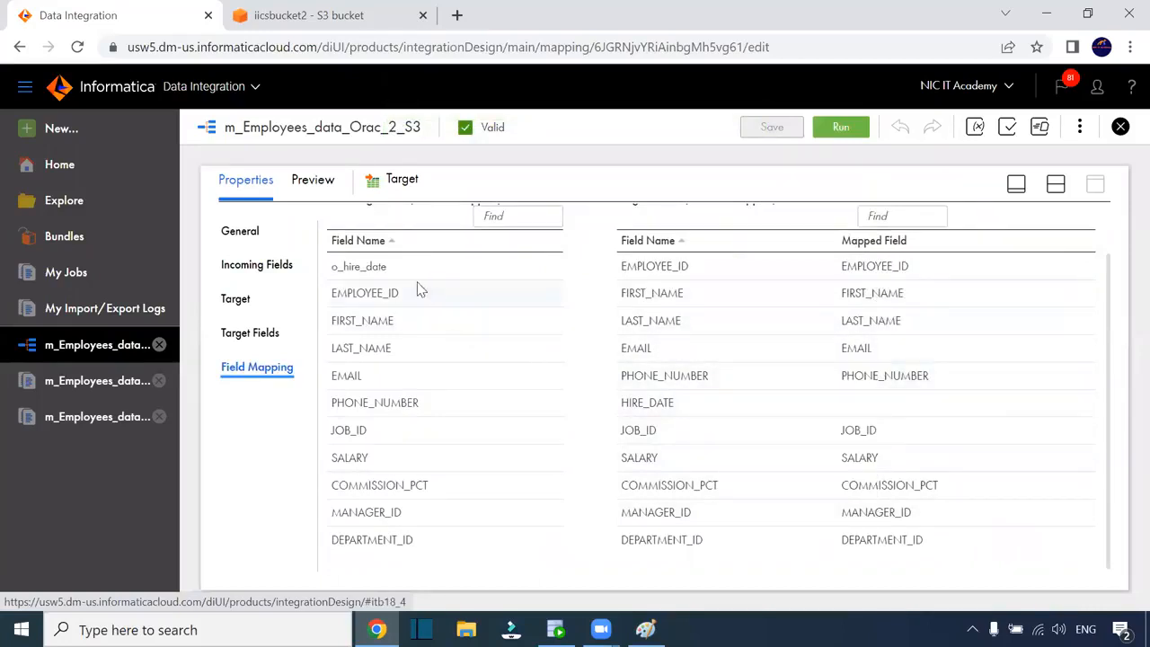
drag(369, 267, 827, 420)
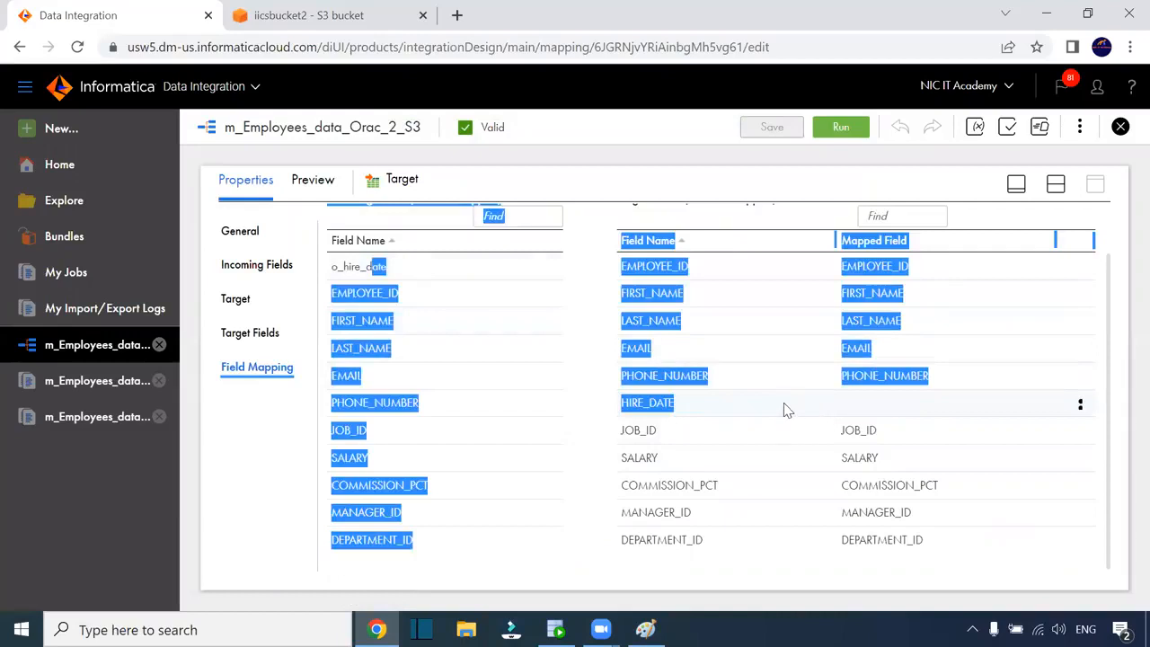
click(783, 410)
click(354, 267)
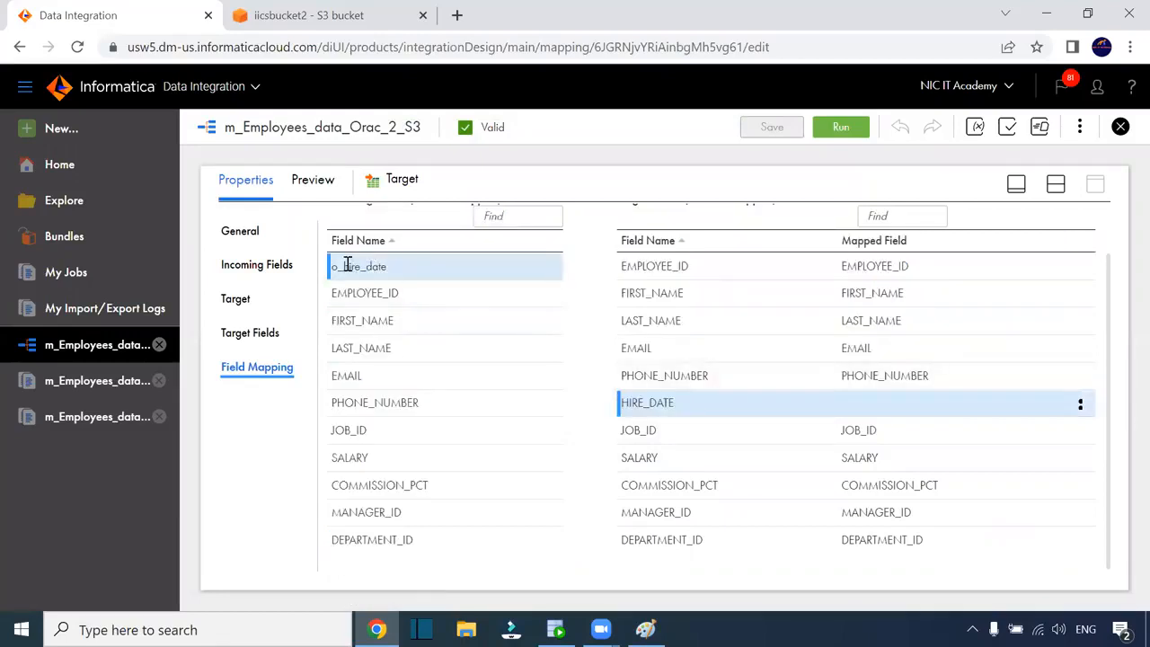
drag(347, 267, 751, 415)
click(751, 416)
click(1056, 184)
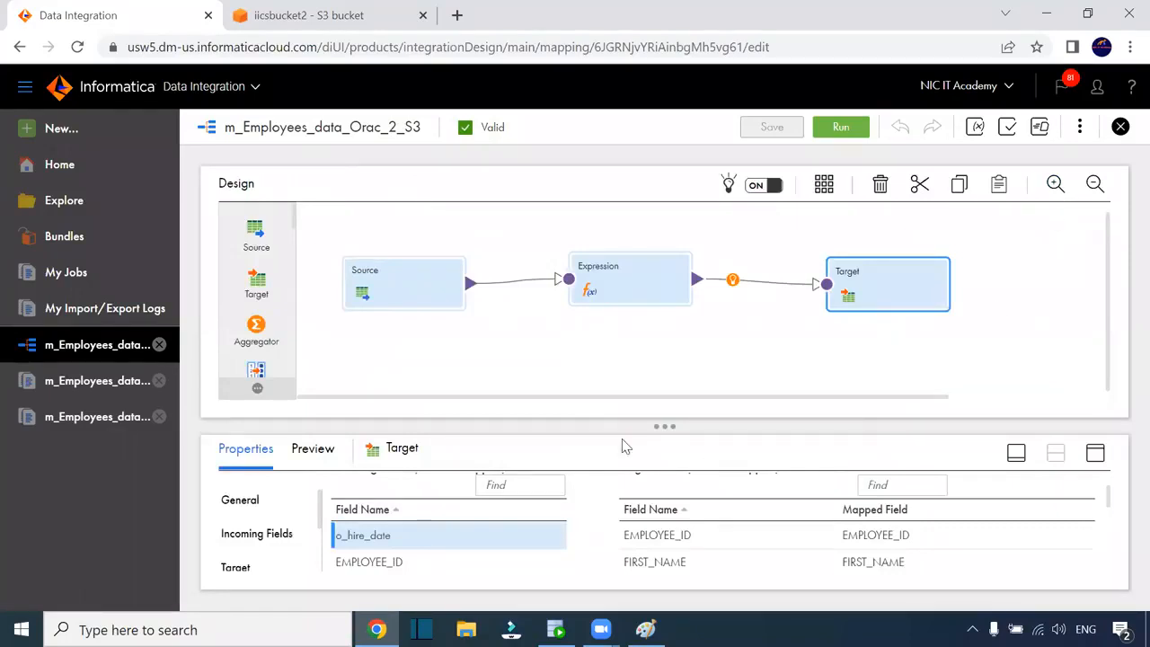
scroll(628, 516, up, 3)
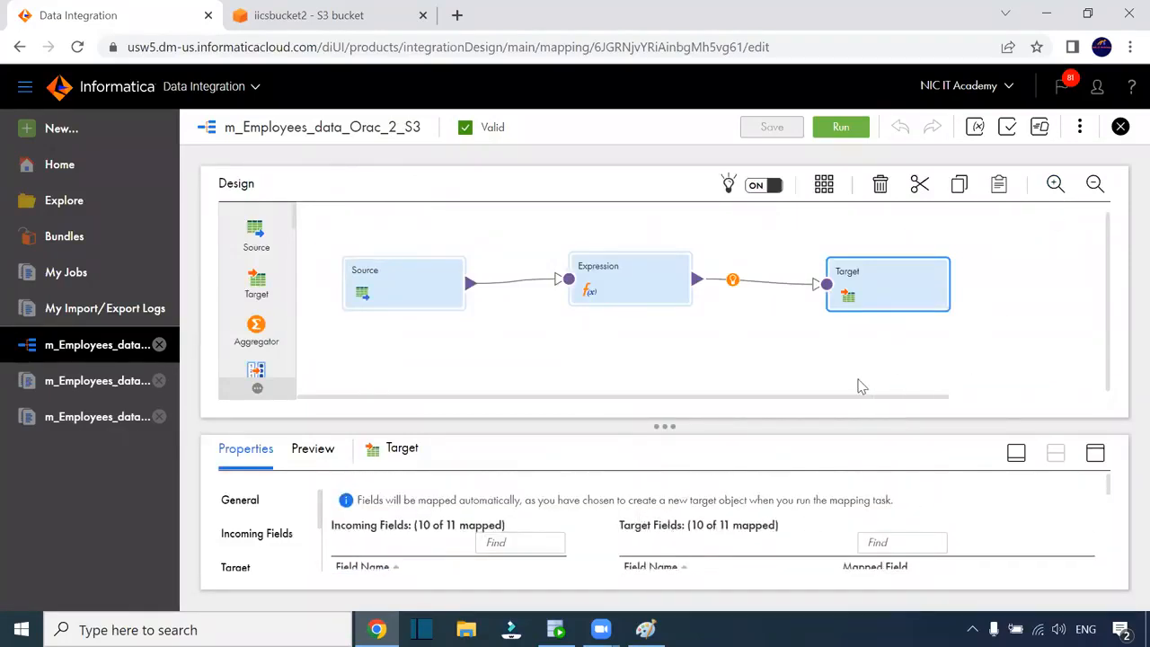
click(1095, 453)
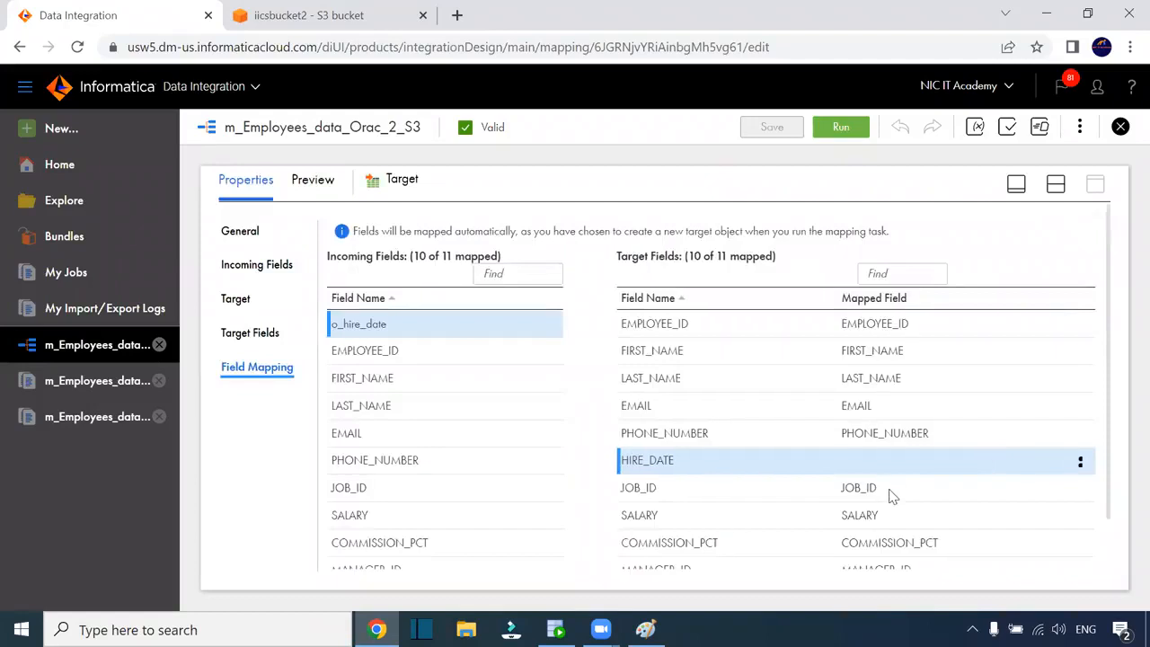
scroll(503, 423, down, 1)
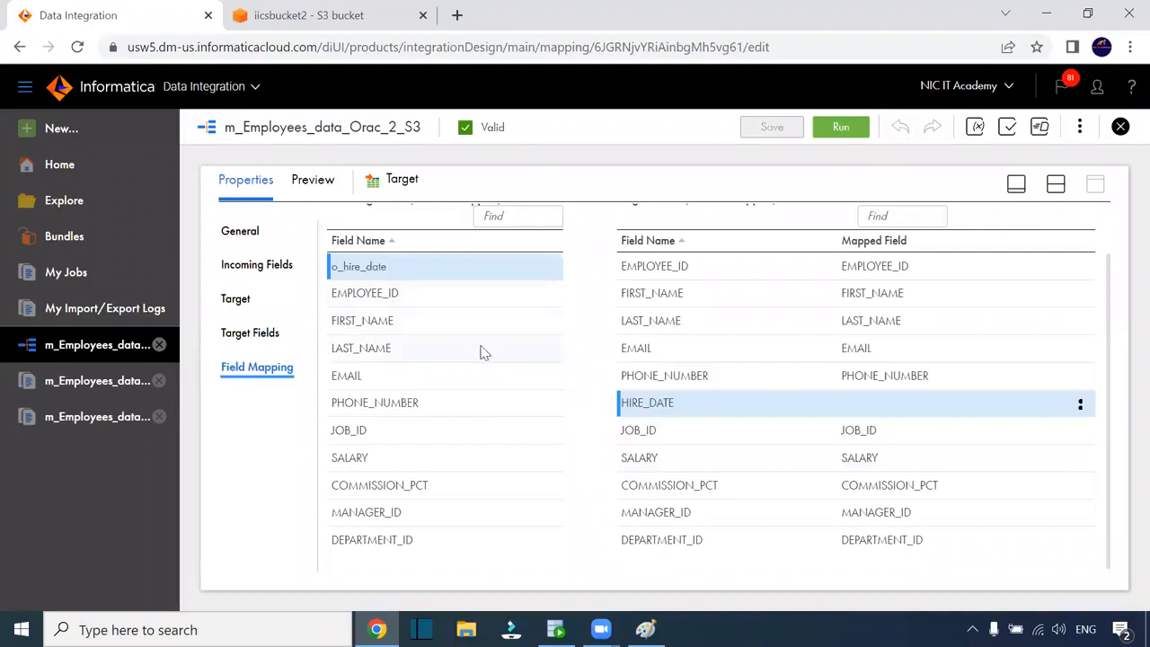
scroll(479, 352, up, 1)
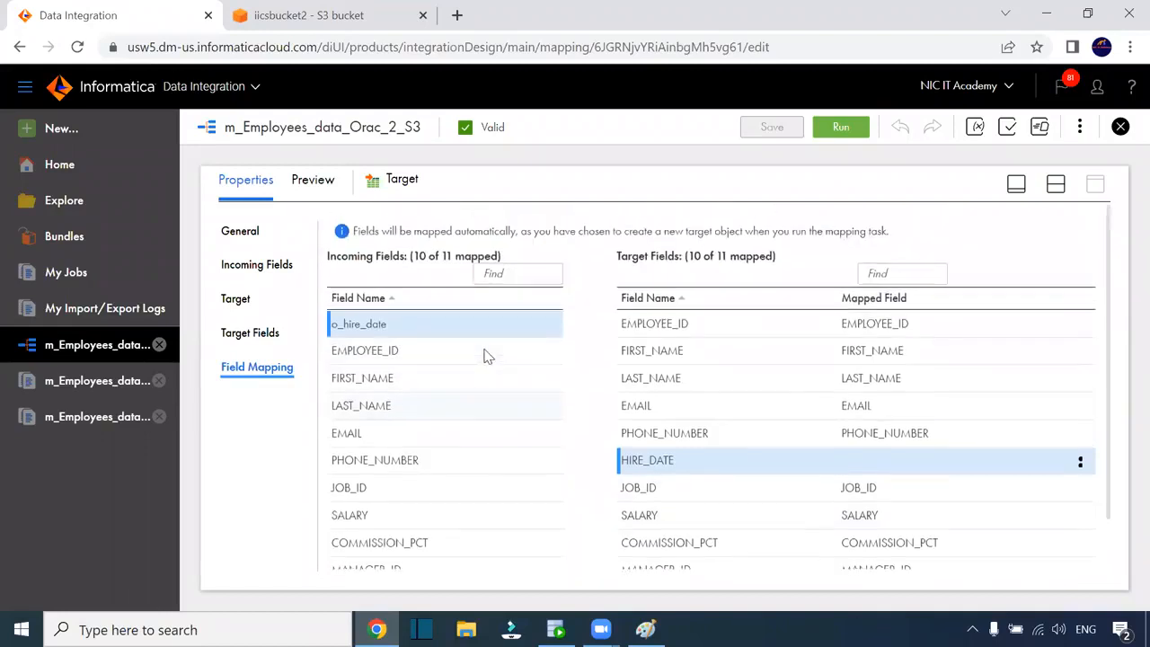
click(252, 332)
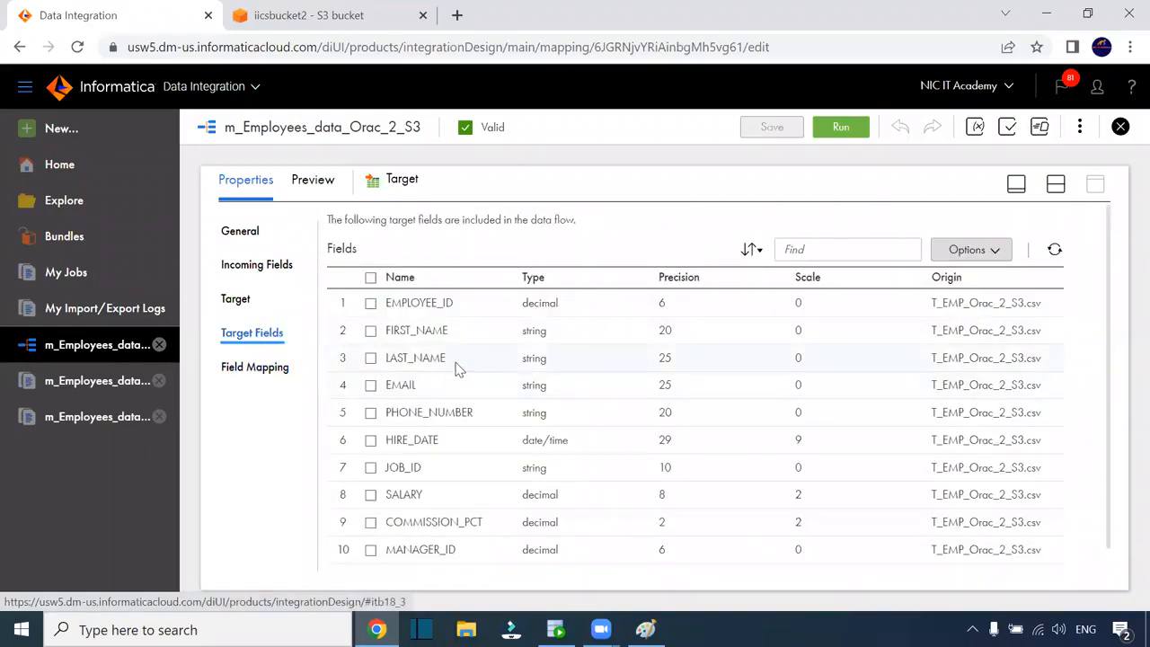
scroll(490, 397, down, 1)
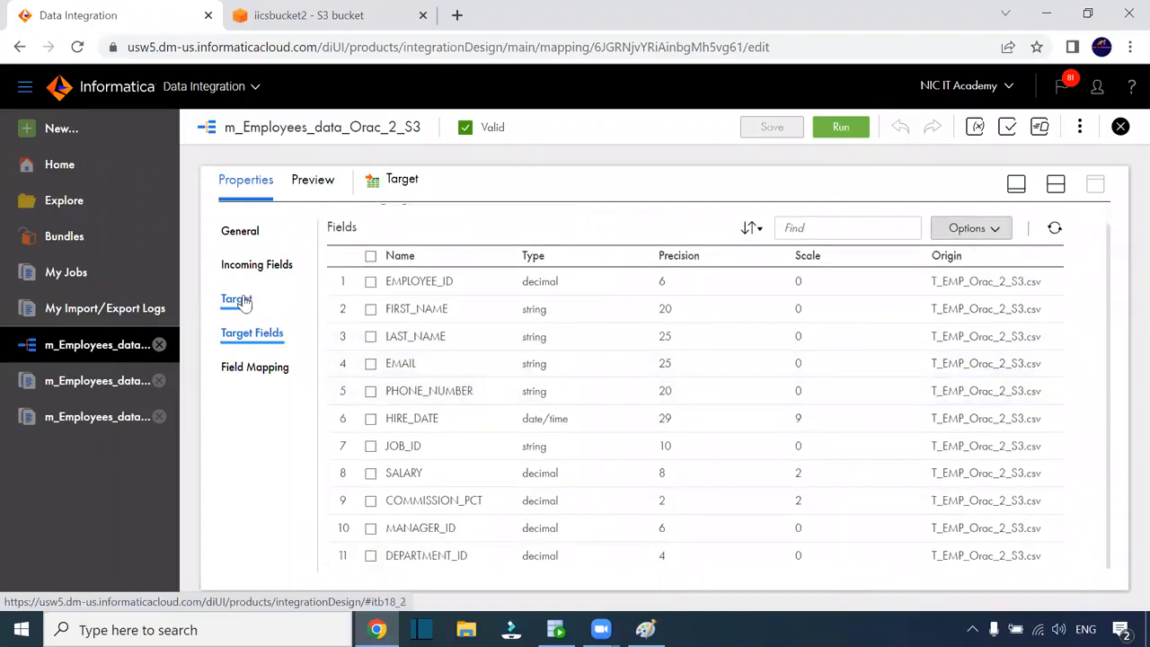
scroll(506, 414, up, 1)
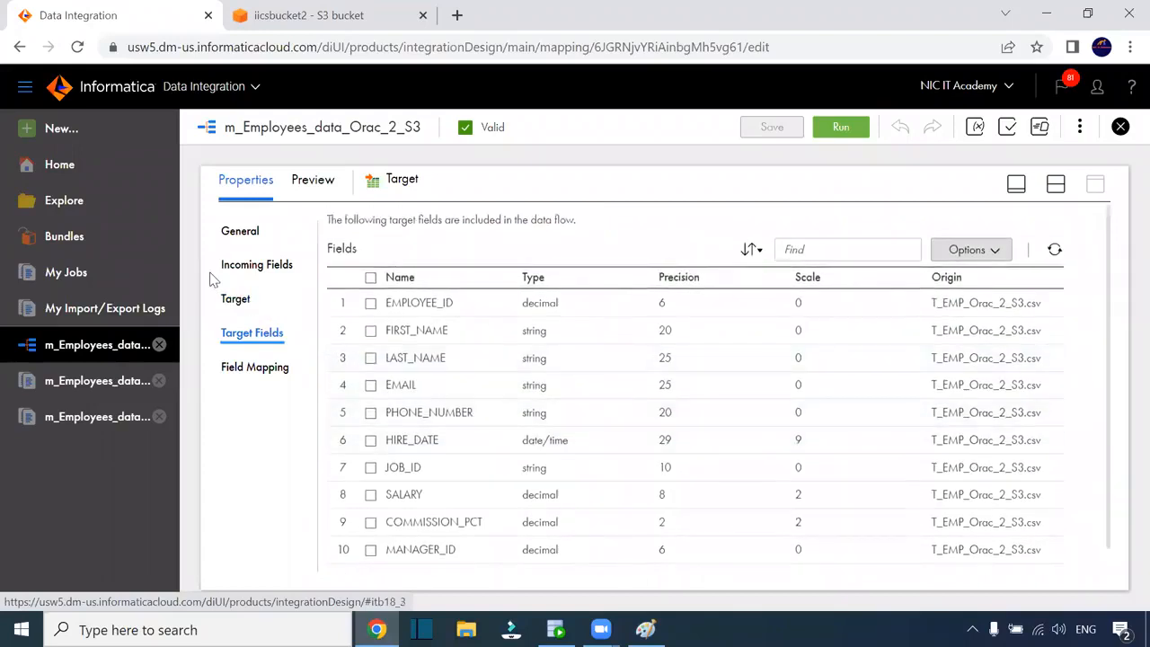
click(253, 267)
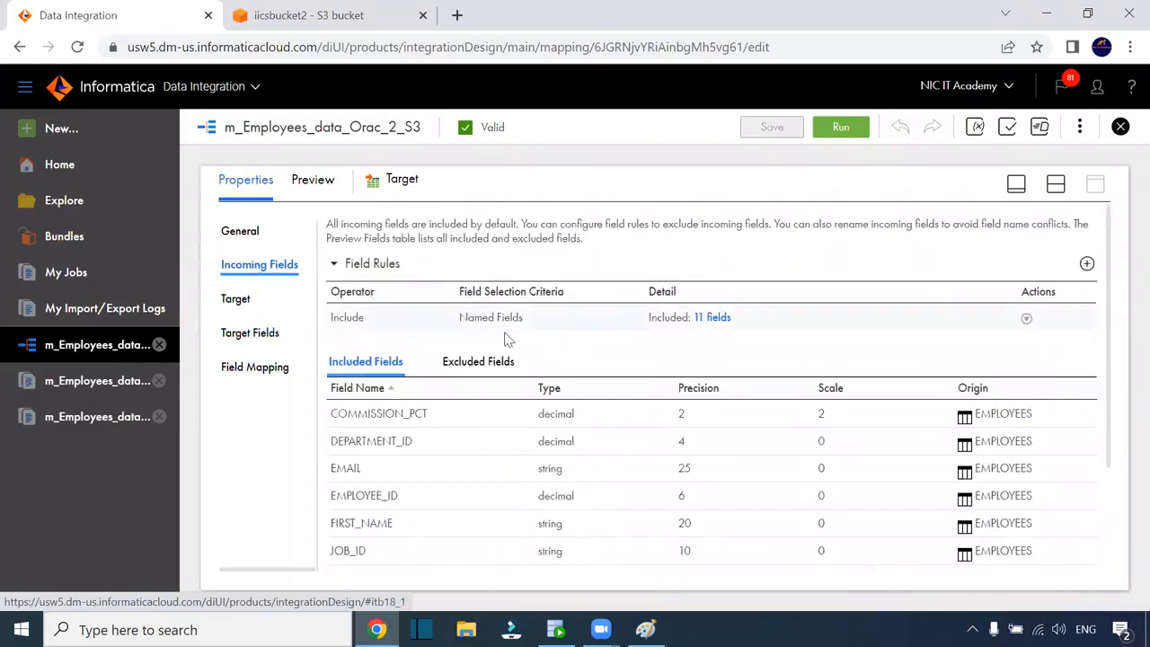
scroll(449, 384, down, 2)
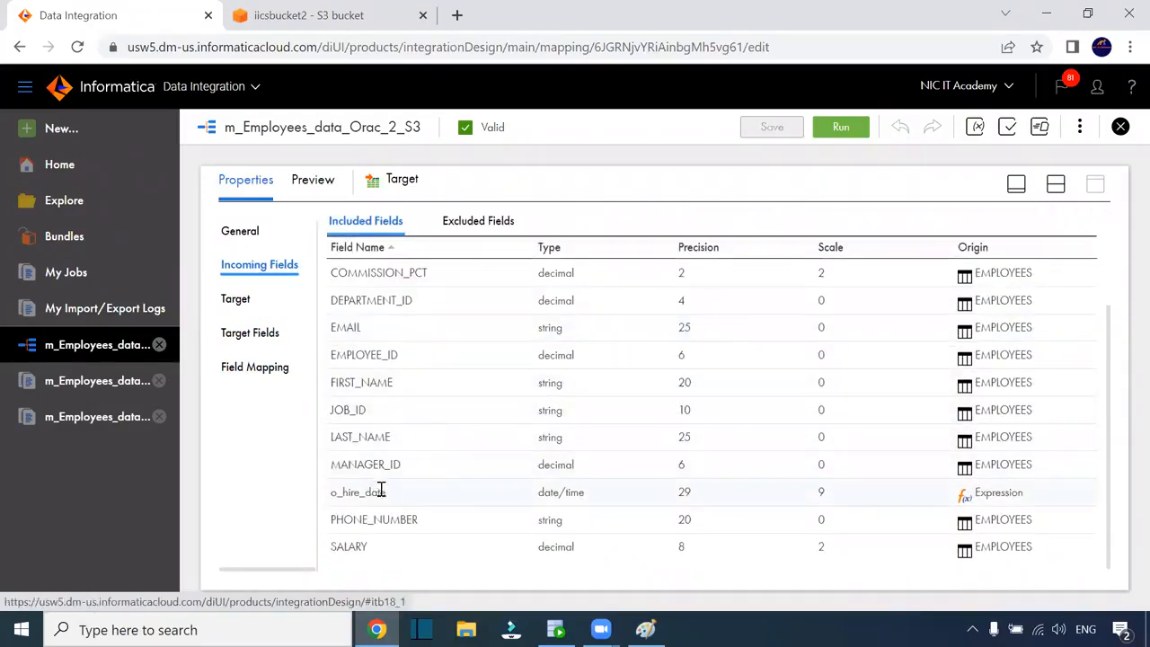
scroll(438, 325, up, 2)
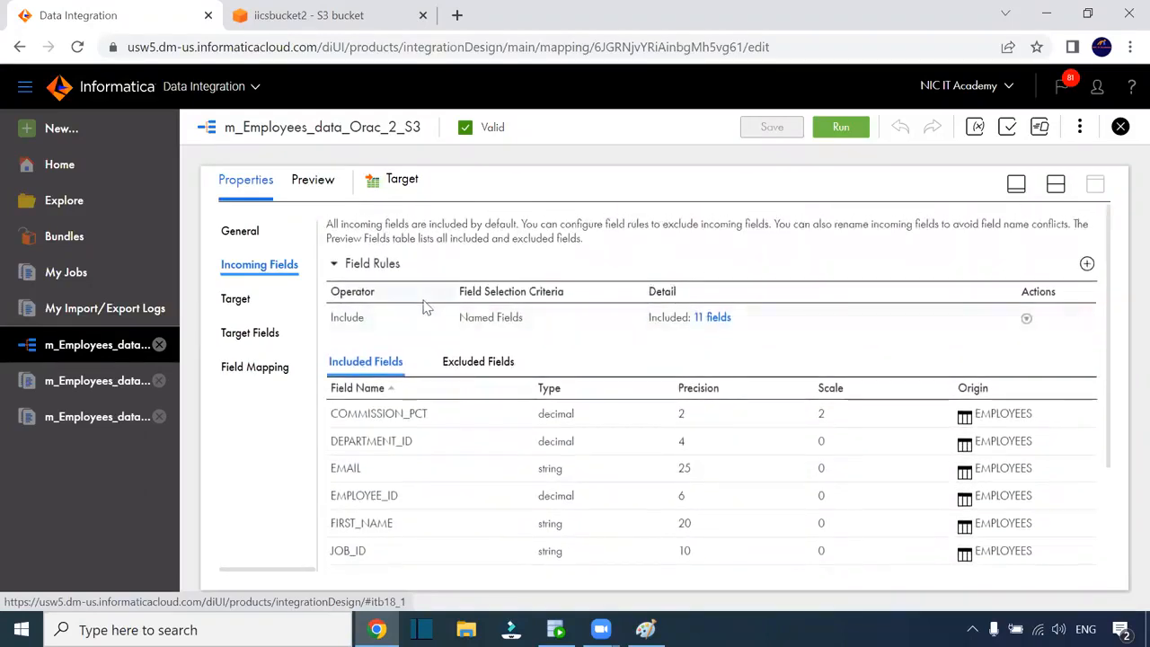
scroll(461, 393, down, 2)
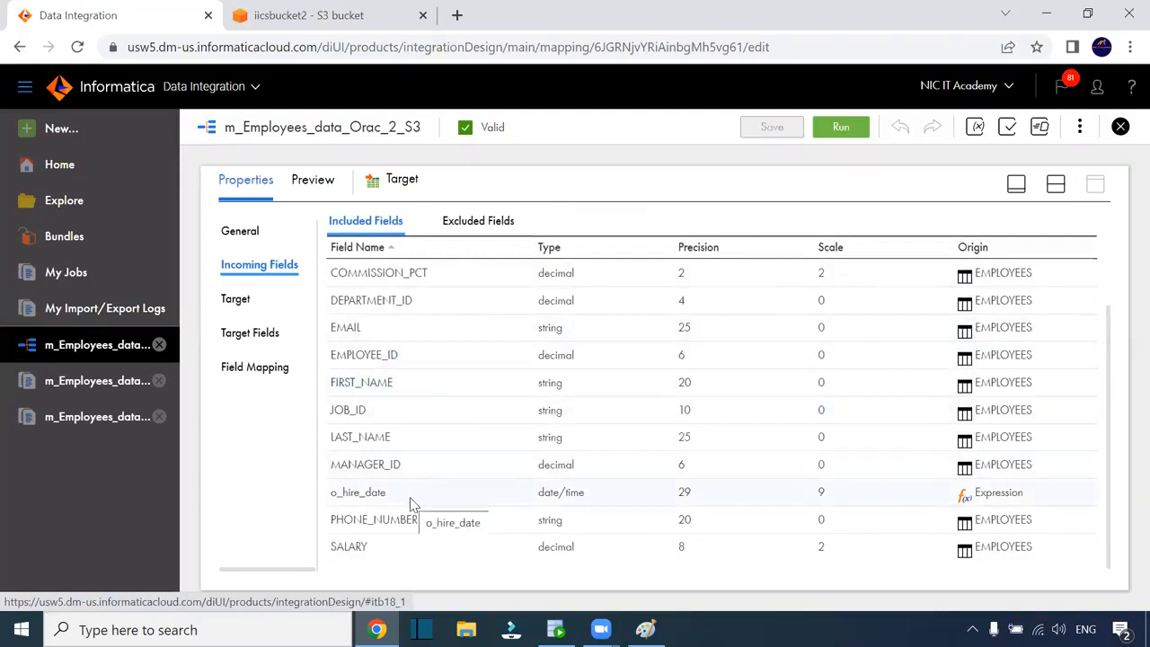
click(253, 336)
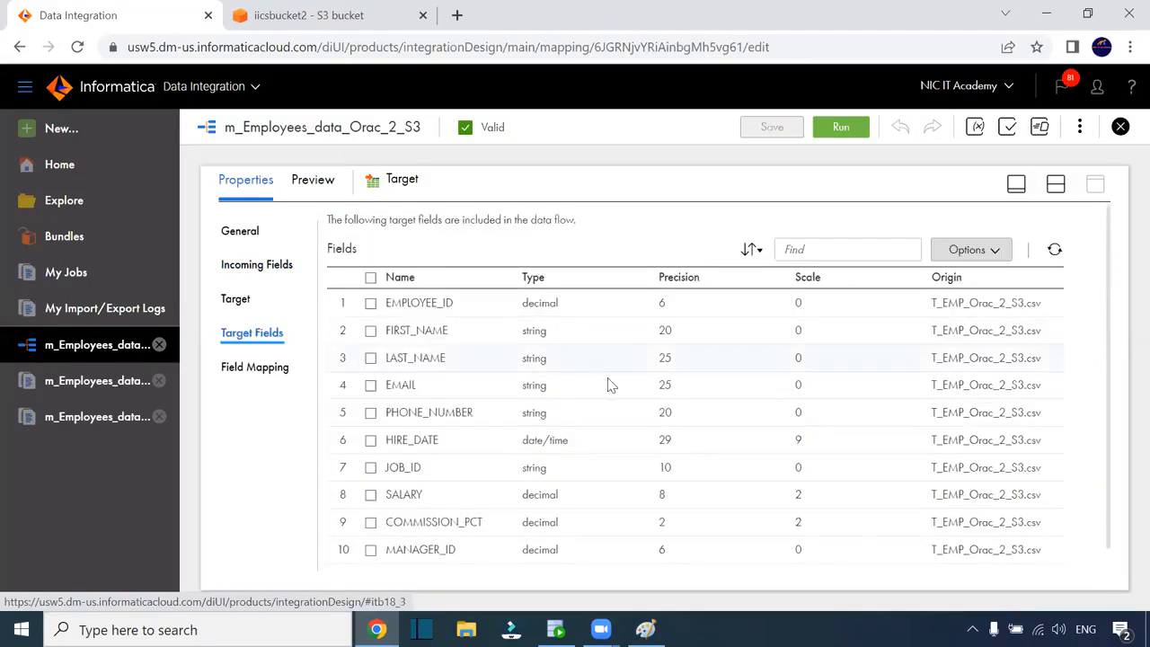
click(253, 368)
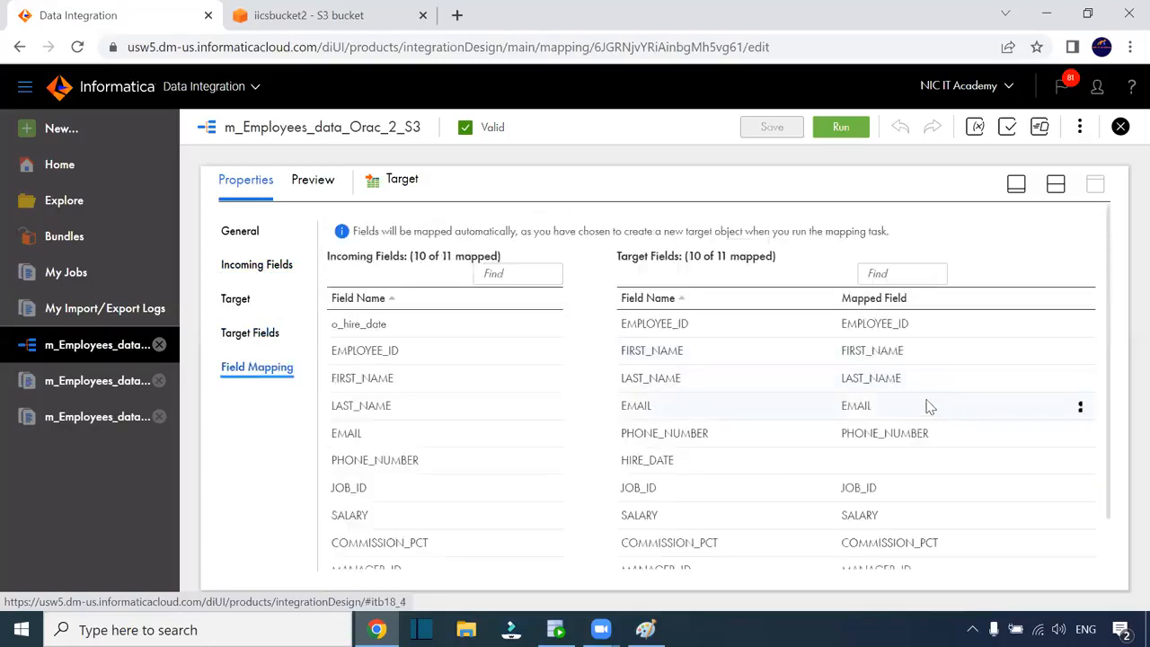
scroll(925, 404, down, 1)
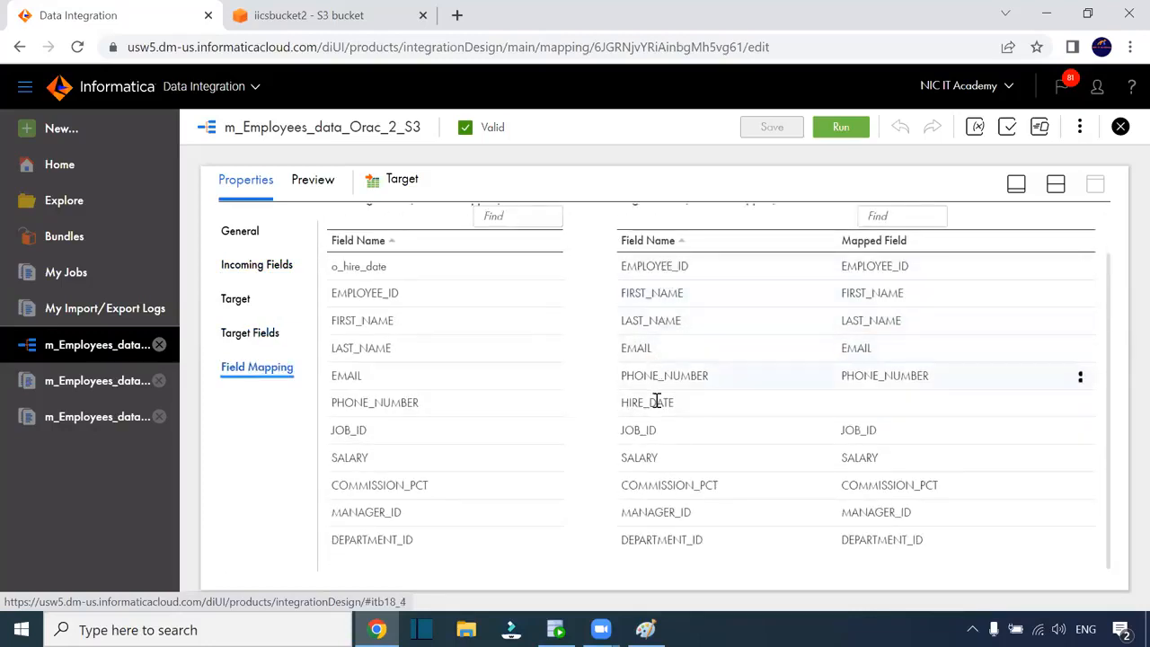
scroll(858, 355, up, 1)
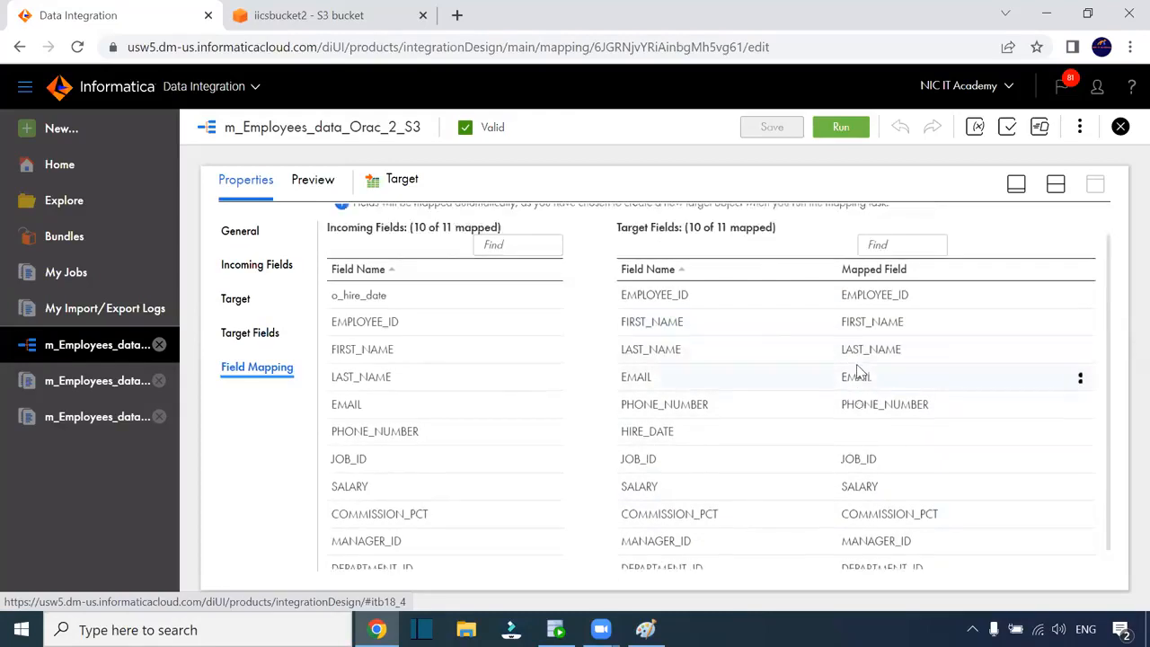
scroll(883, 431, down, 1)
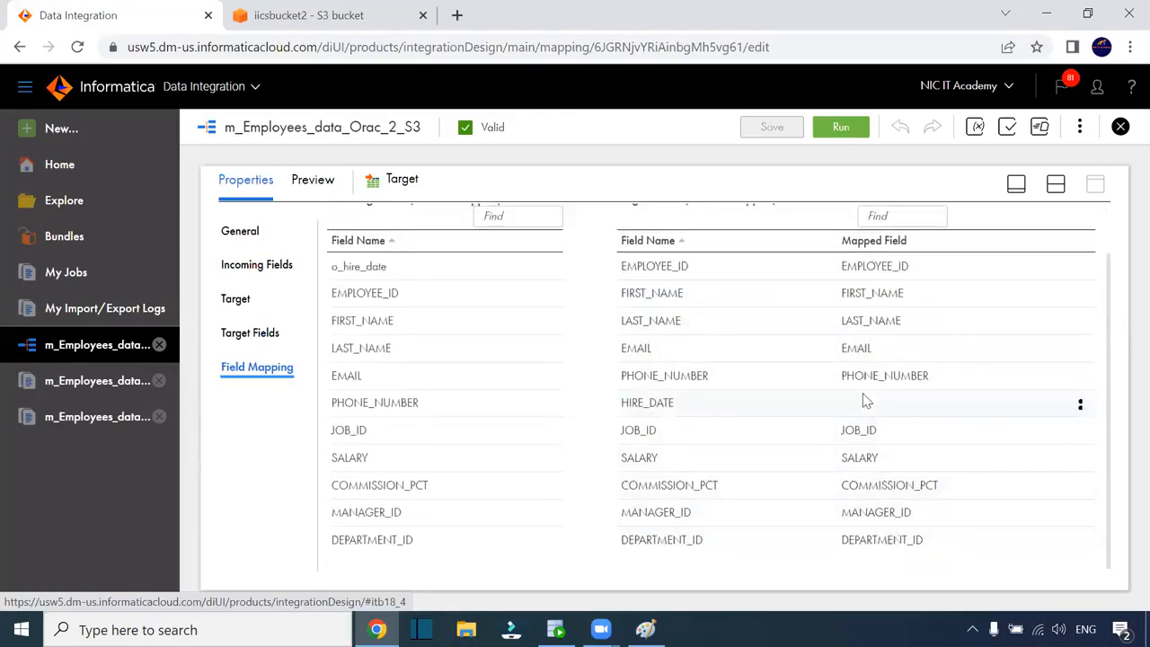
click(375, 266)
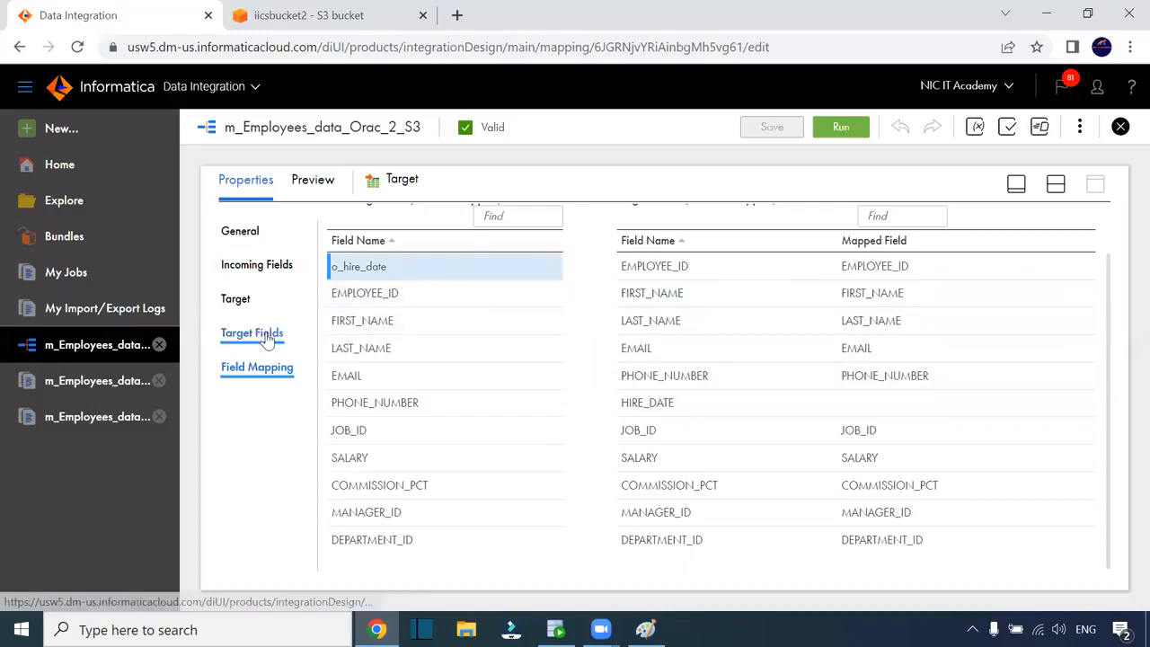
click(304, 340)
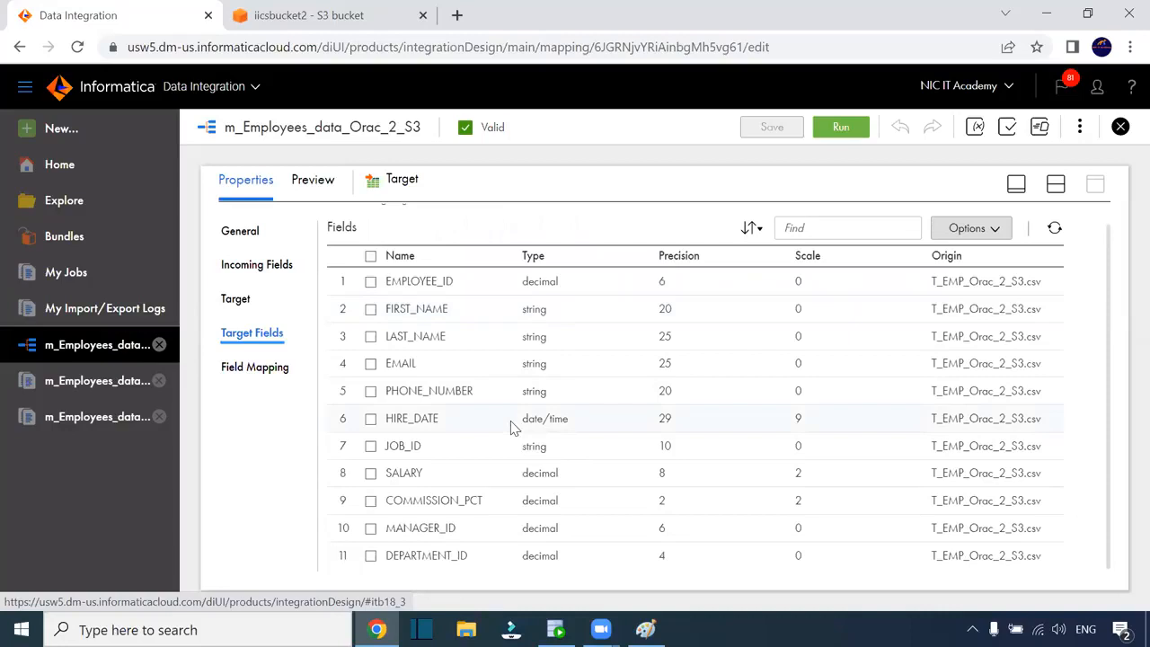
click(371, 419)
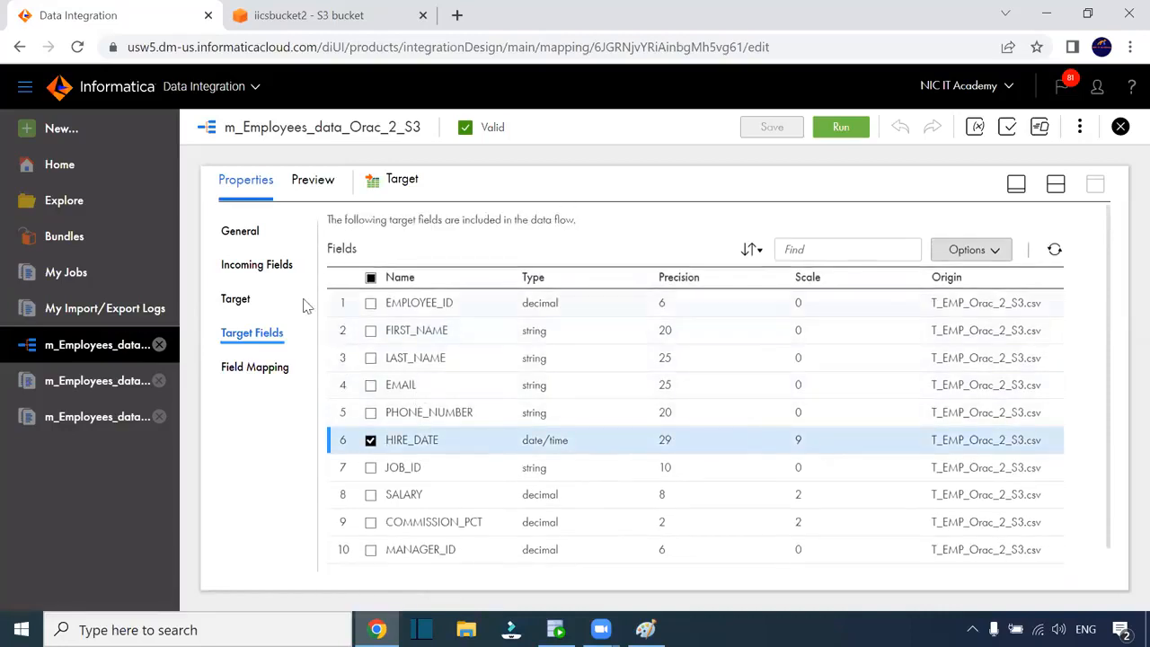
click(237, 299)
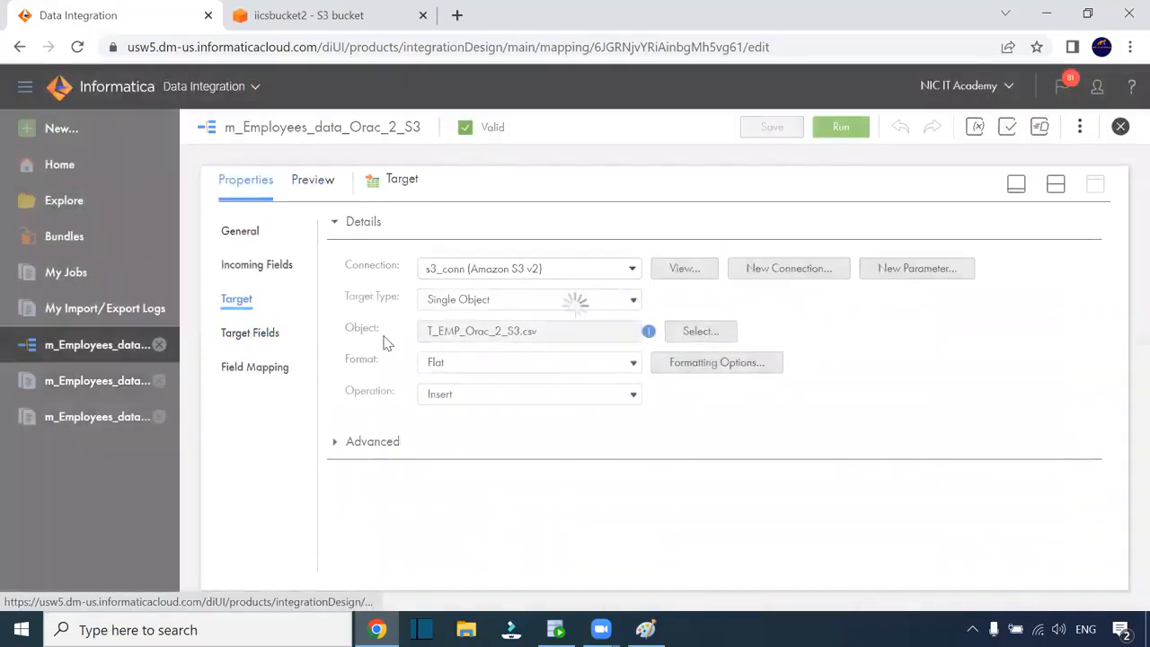
click(252, 335)
scroll(707, 380, down, 1)
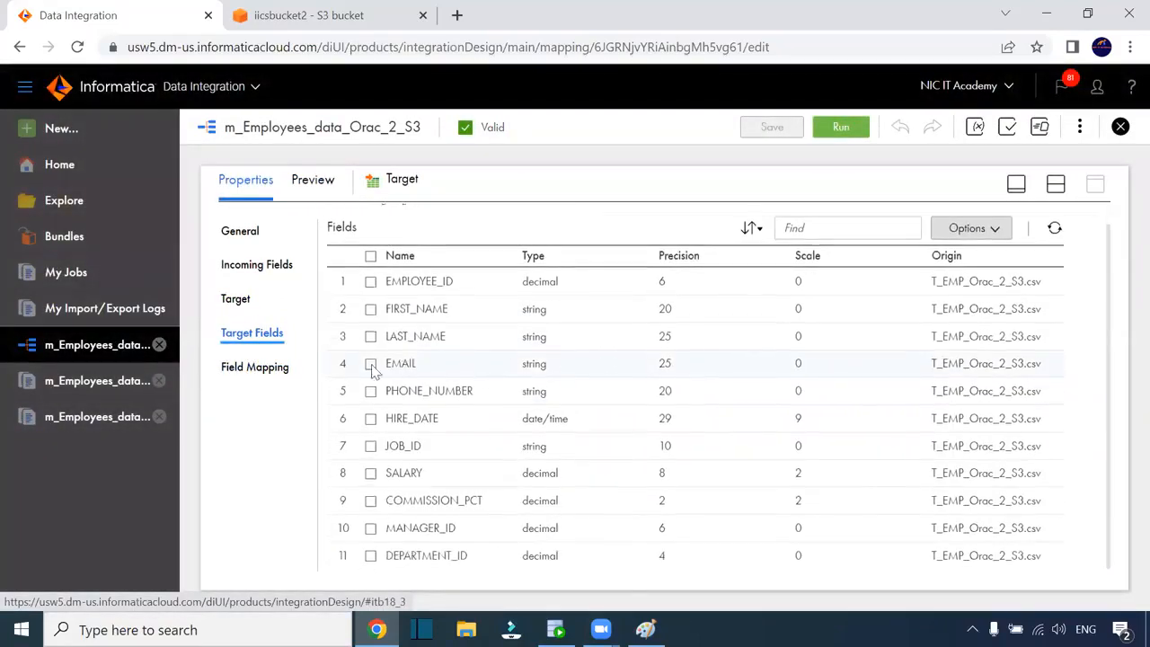
click(274, 263)
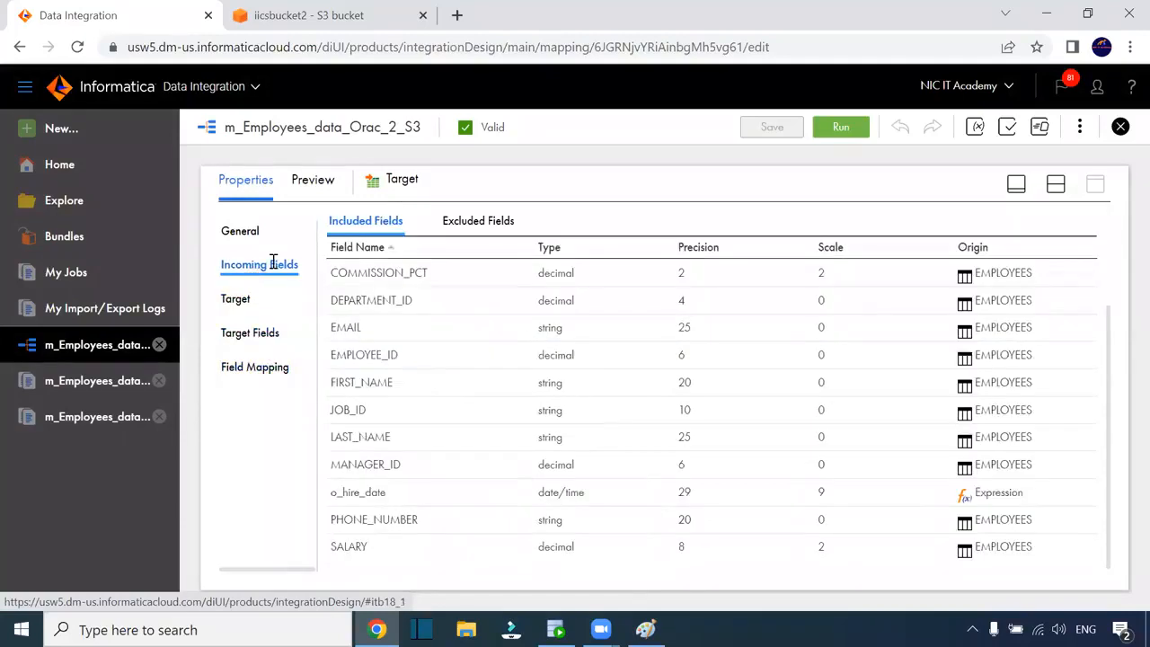
click(240, 301)
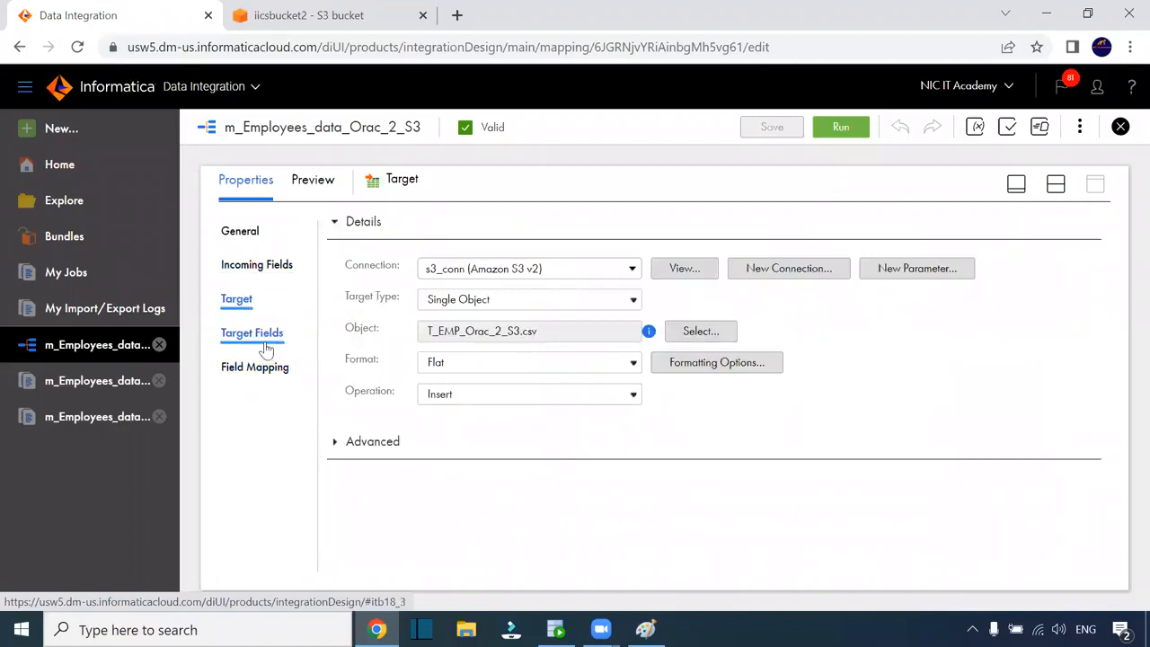
click(265, 335)
click(252, 370)
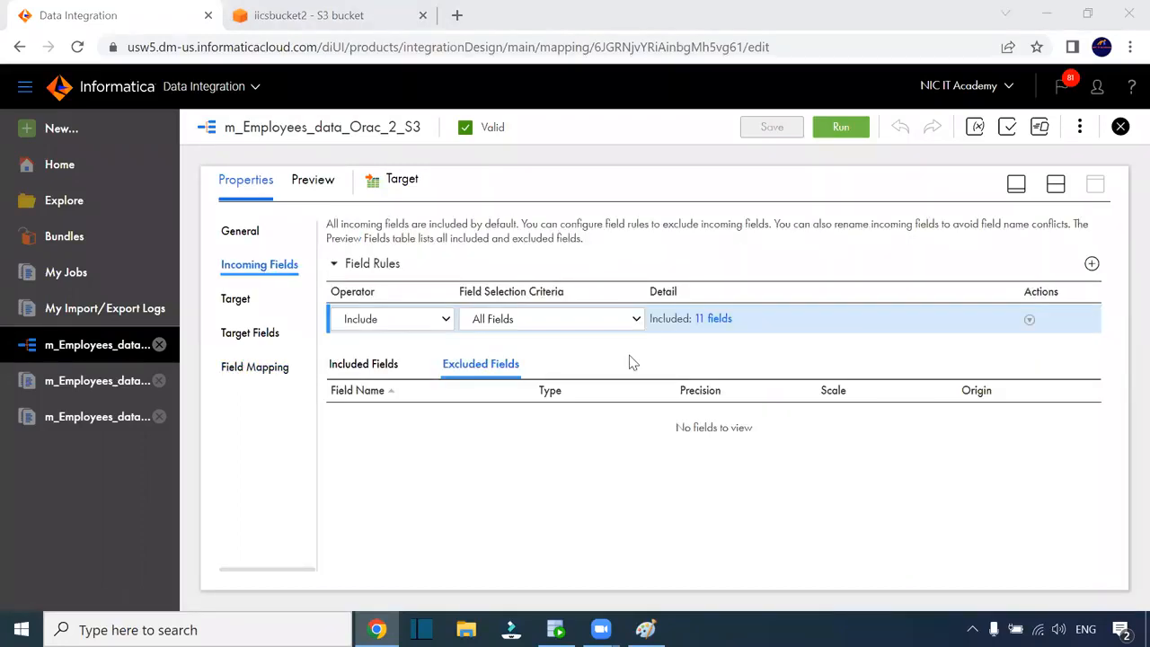
Save the mapping, check the included incoming fields, and reopen the Target field mapping
click(779, 136)
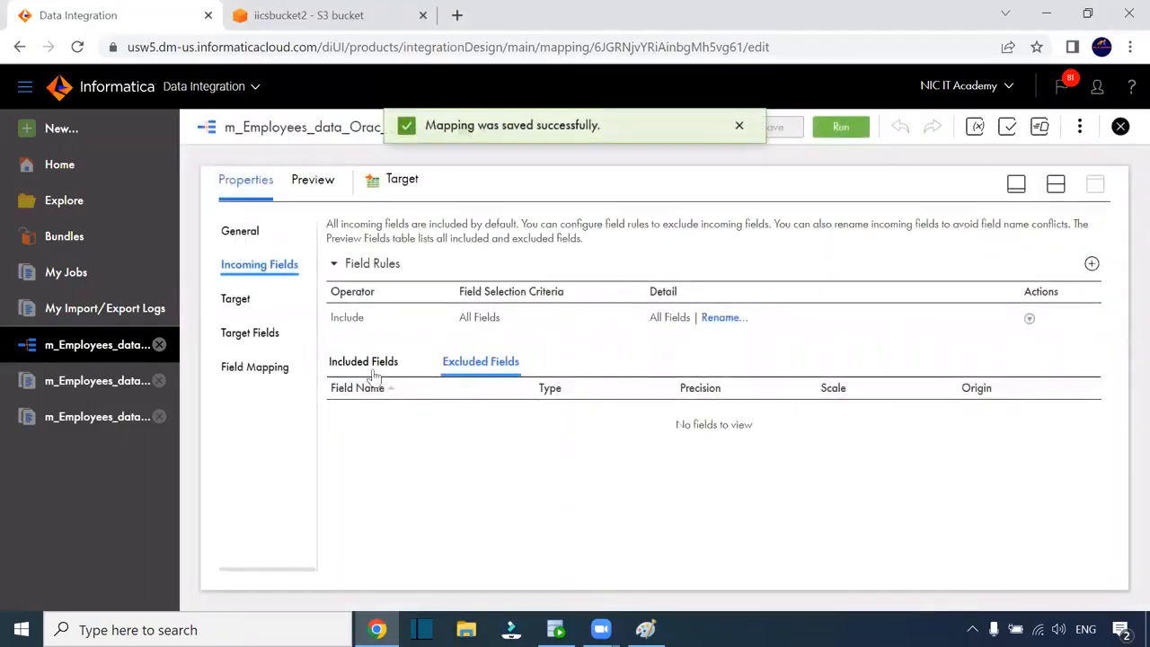
click(364, 361)
scroll(778, 414, down, 2)
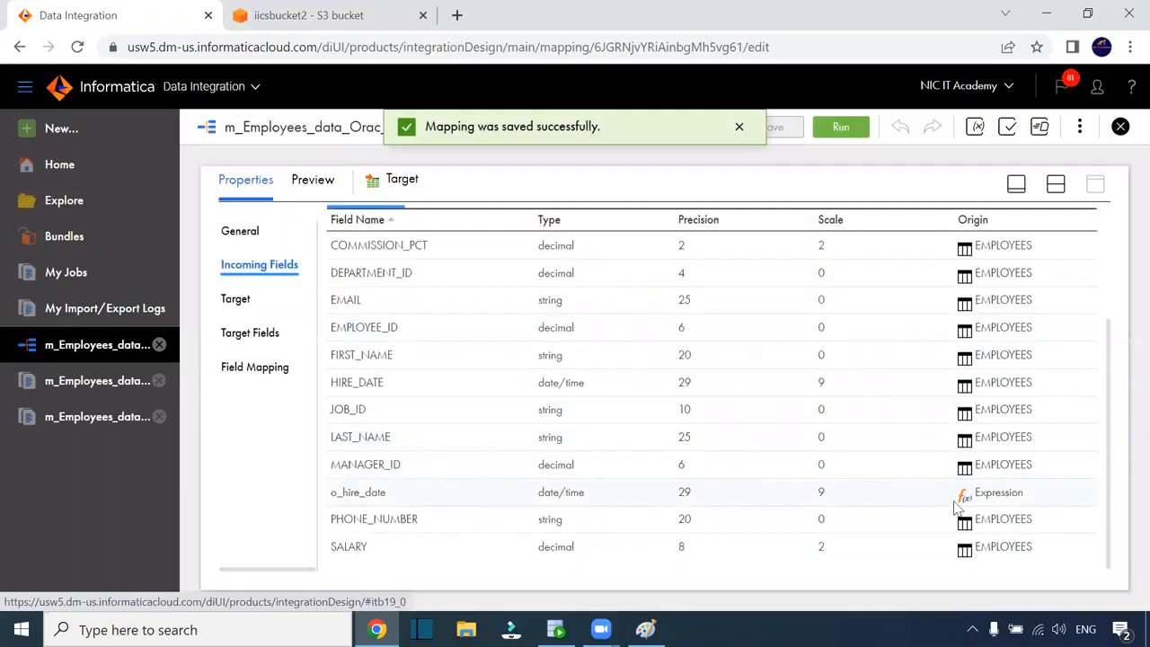
click(1055, 183)
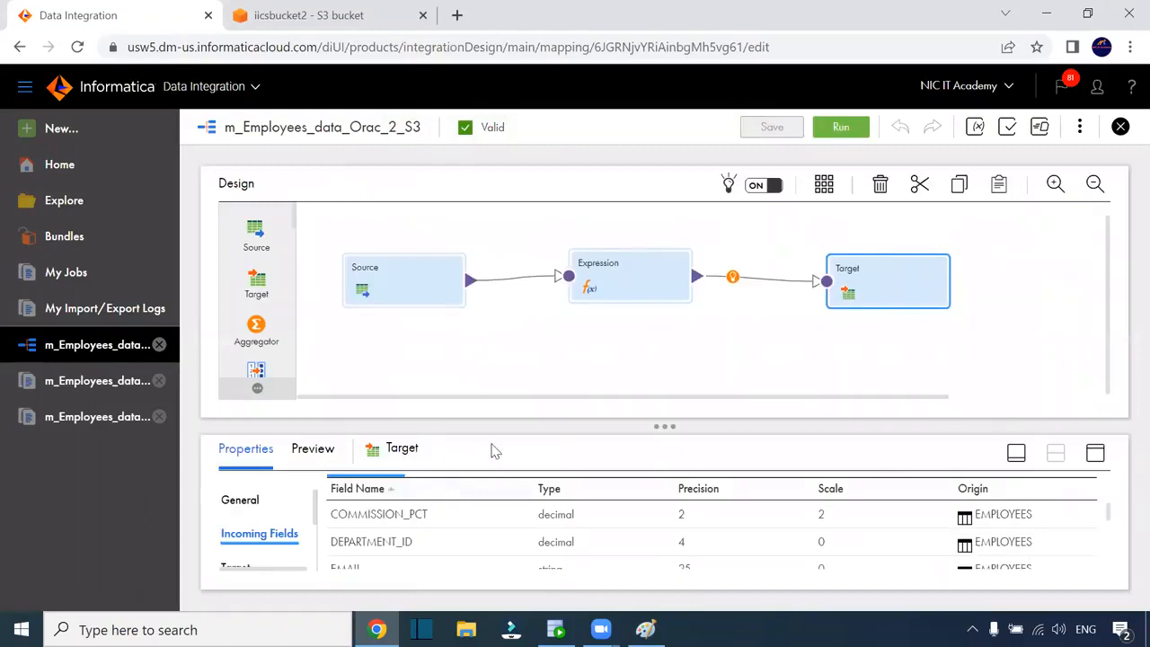
click(1094, 452)
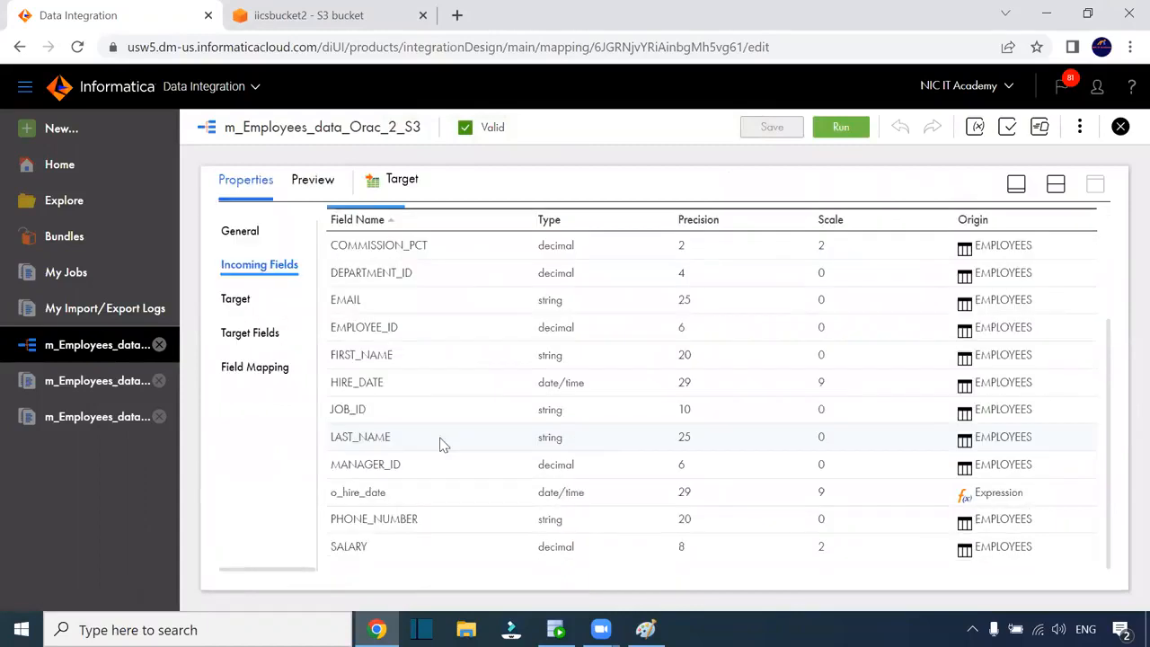
click(266, 373)
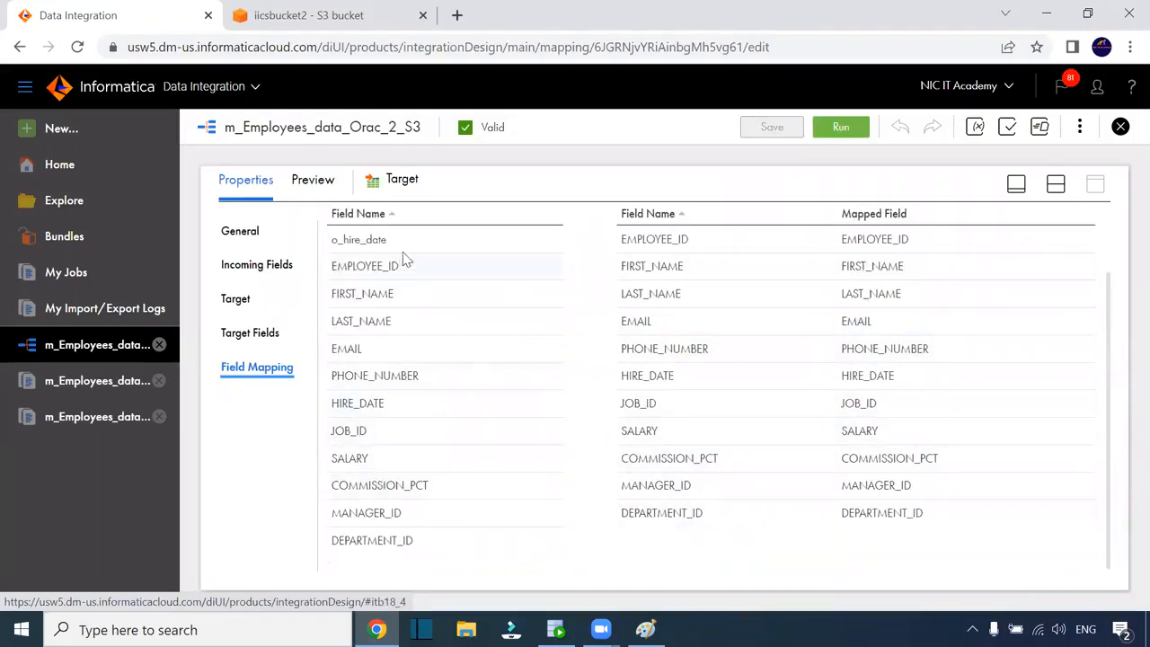
Open the Target's settings showing connection s3_conn and object T_EMP_Orac_2_S3.csv, keeping Single Object
mouse_move(401, 247)
click(1055, 184)
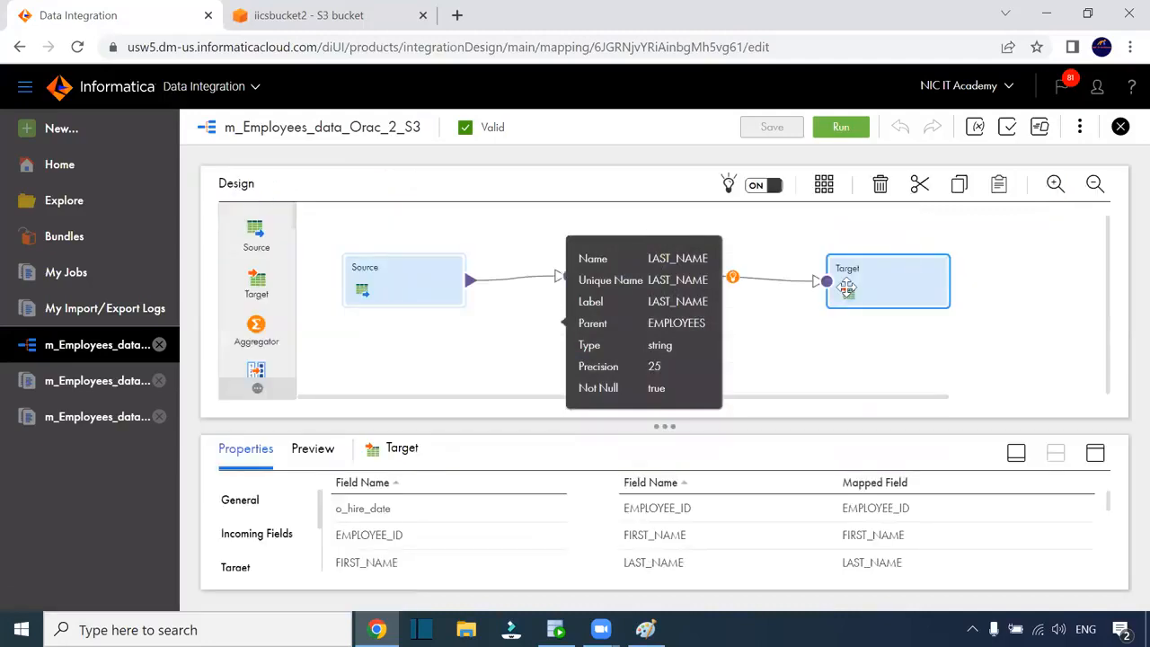
drag(843, 286, 844, 286)
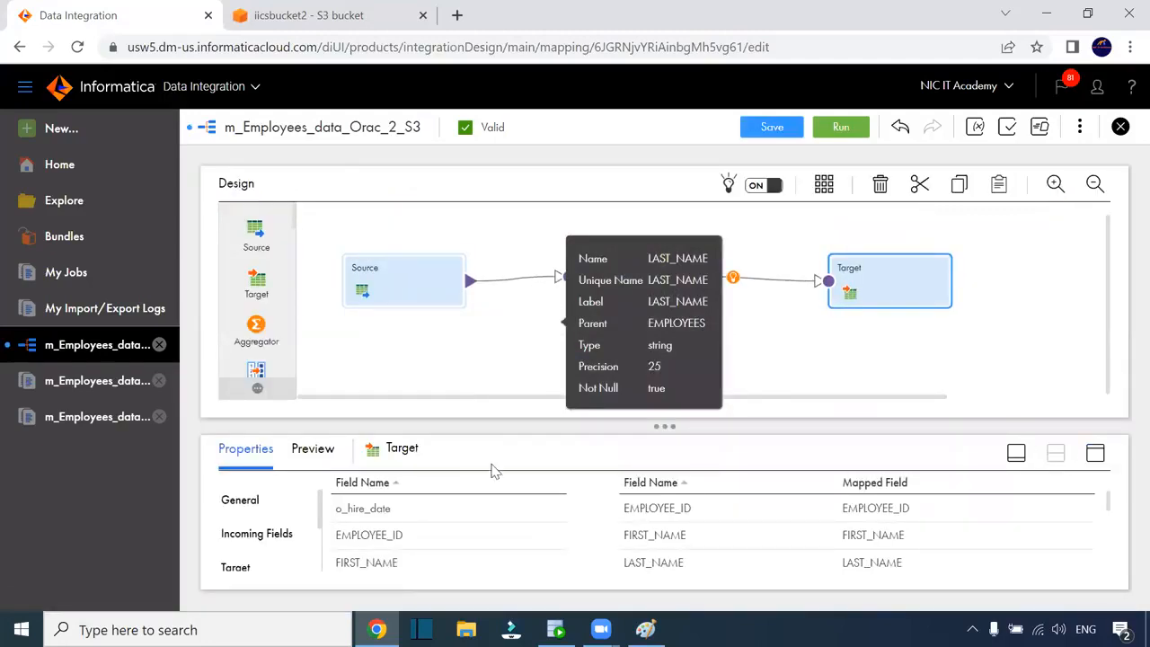
click(1095, 453)
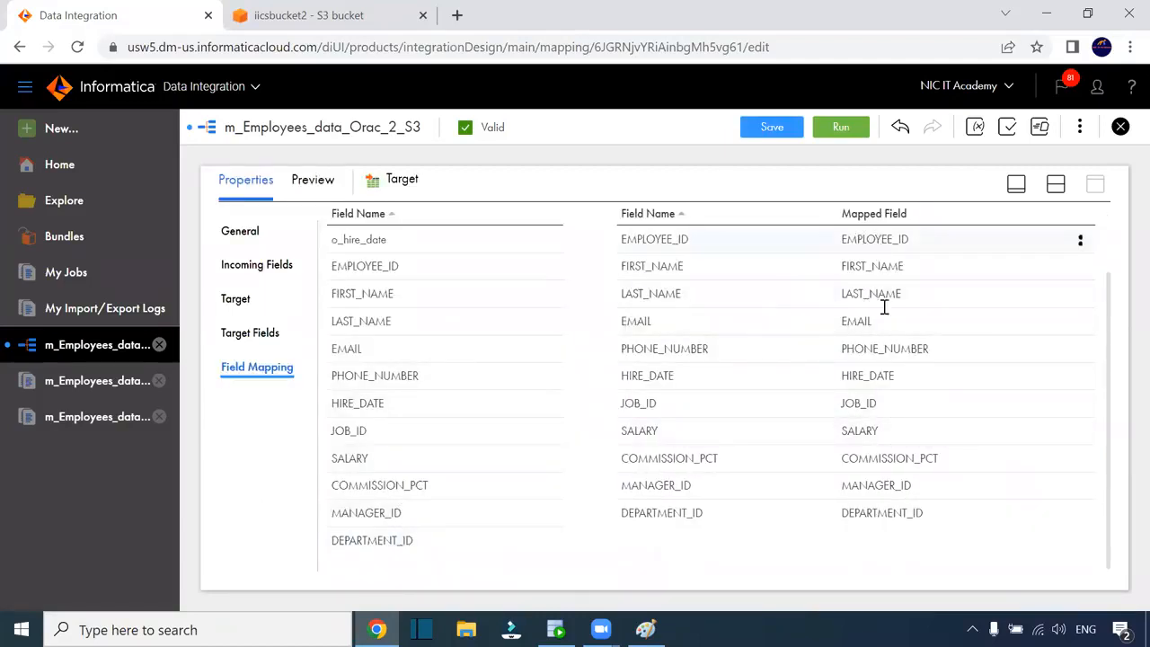
click(238, 300)
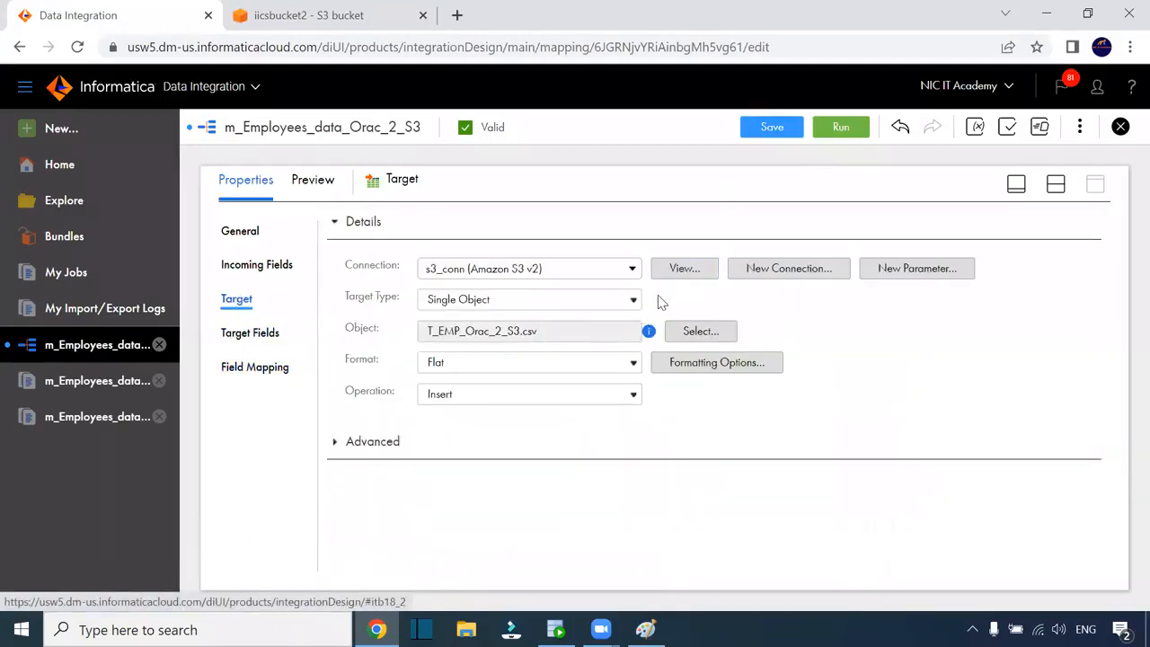
click(610, 305)
click(611, 305)
Rename the target object from T_EMP_Orac_2_S3.csv to T_EMP_Orac_S3.csv and accept the change
click(683, 332)
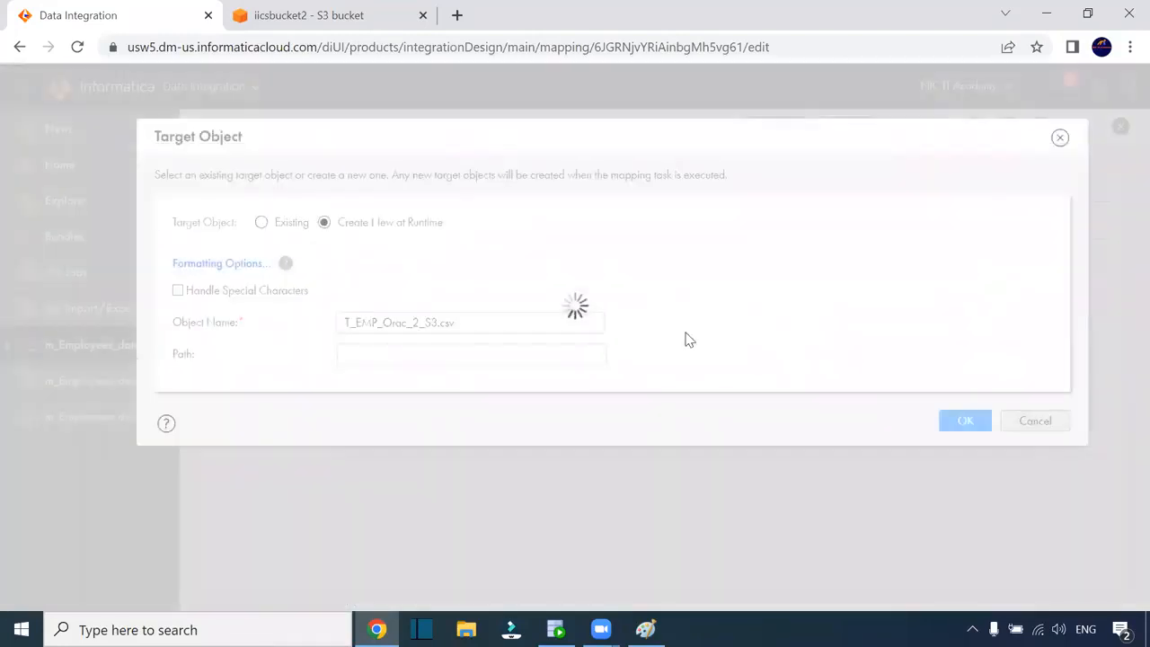
click(535, 326)
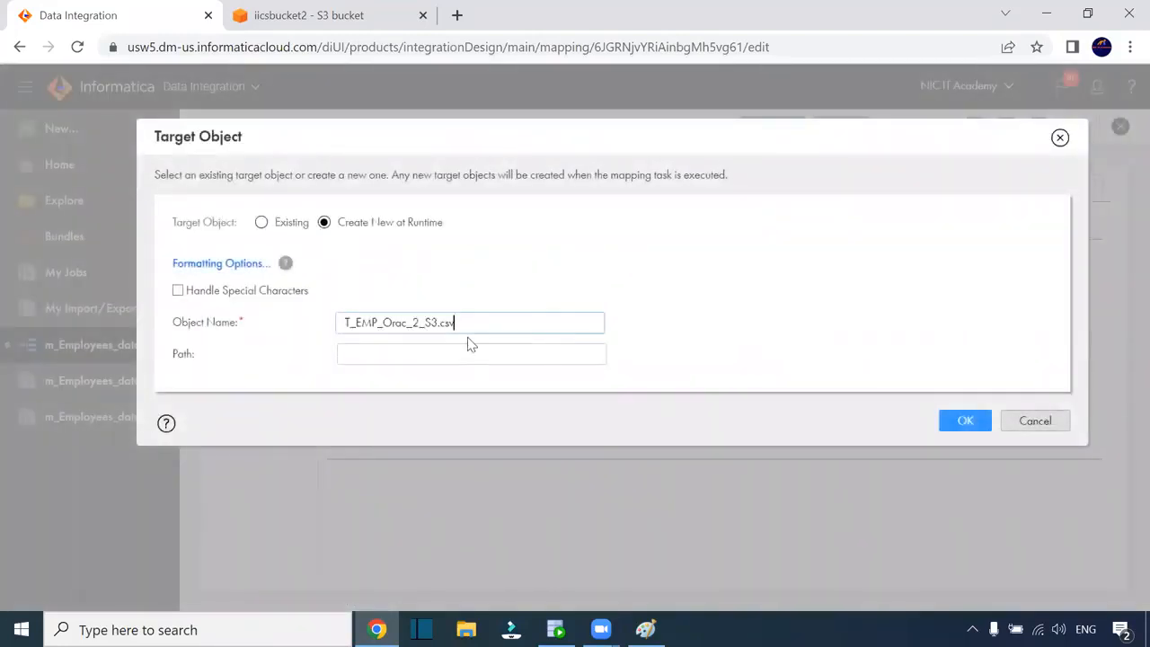
click(440, 325)
key(BackSpace)
key(BackSpace)
click(961, 415)
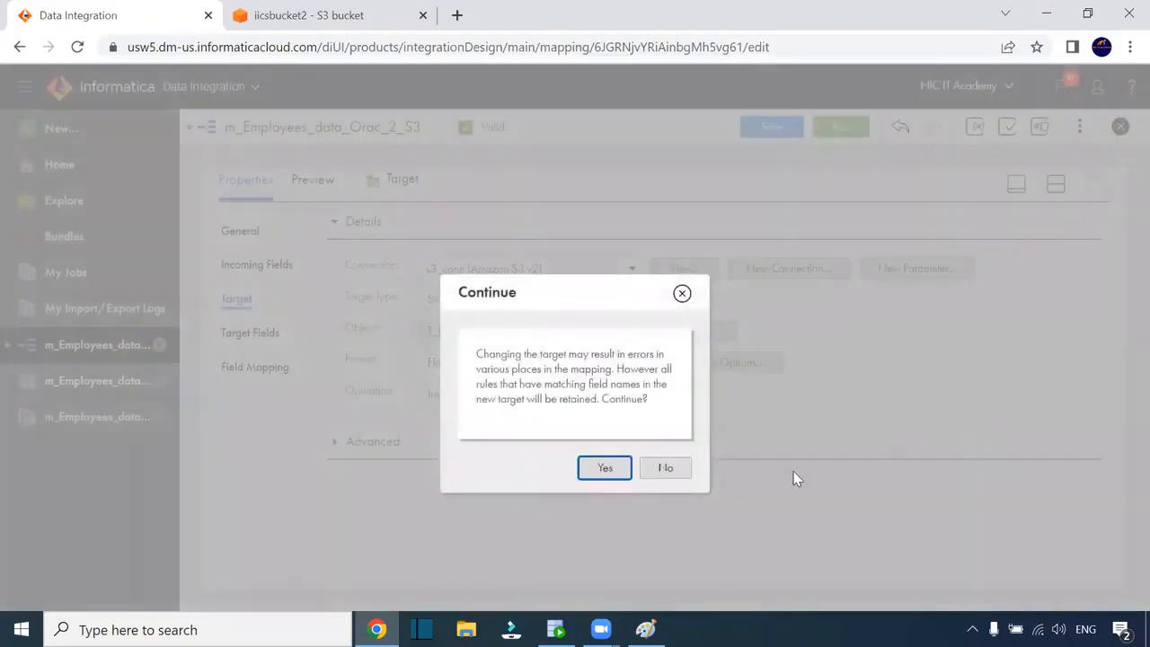
click(604, 469)
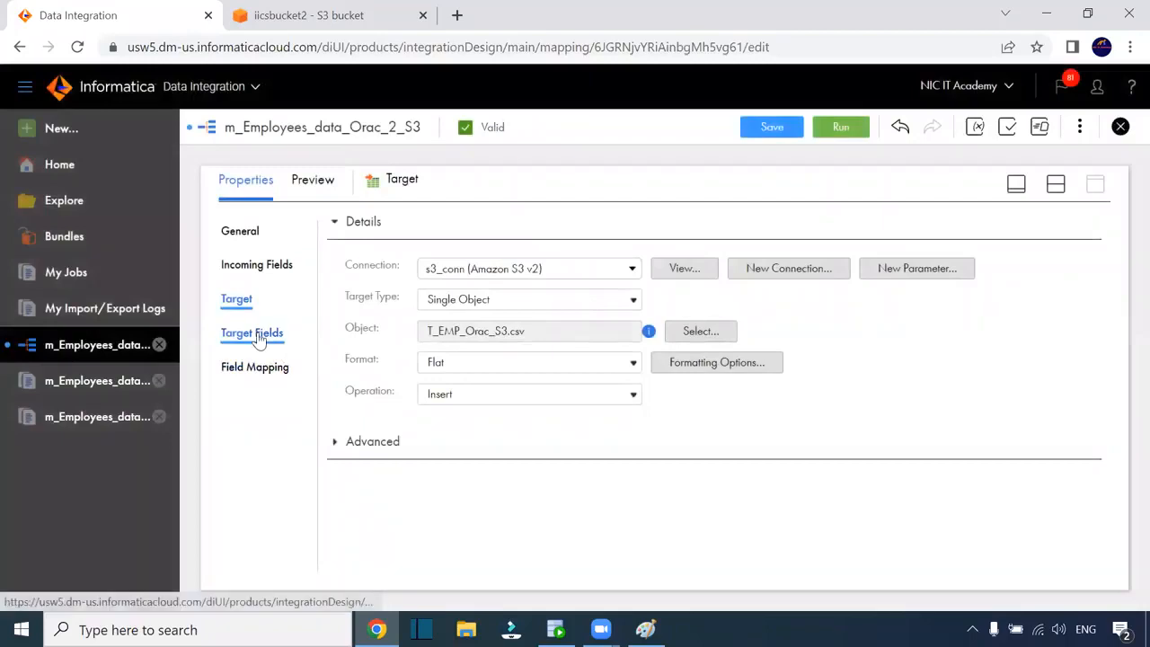
Confirm o_hire_date appears in the target fields and field mapping, then save the mapping
click(259, 333)
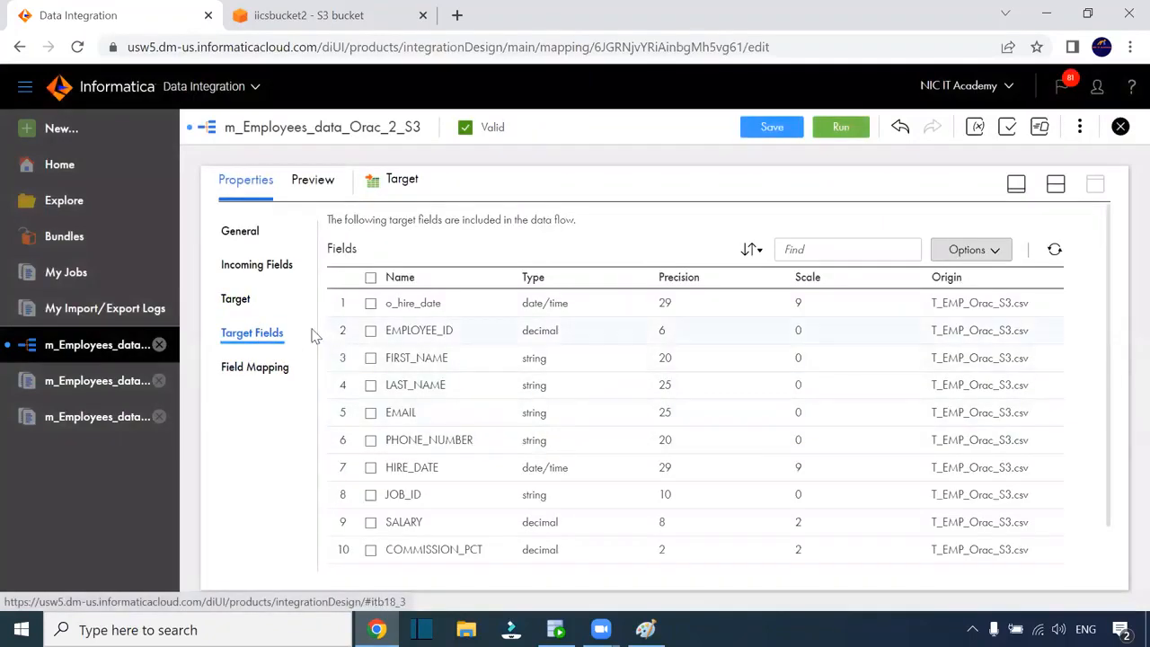
click(241, 370)
scroll(688, 409, down, 2)
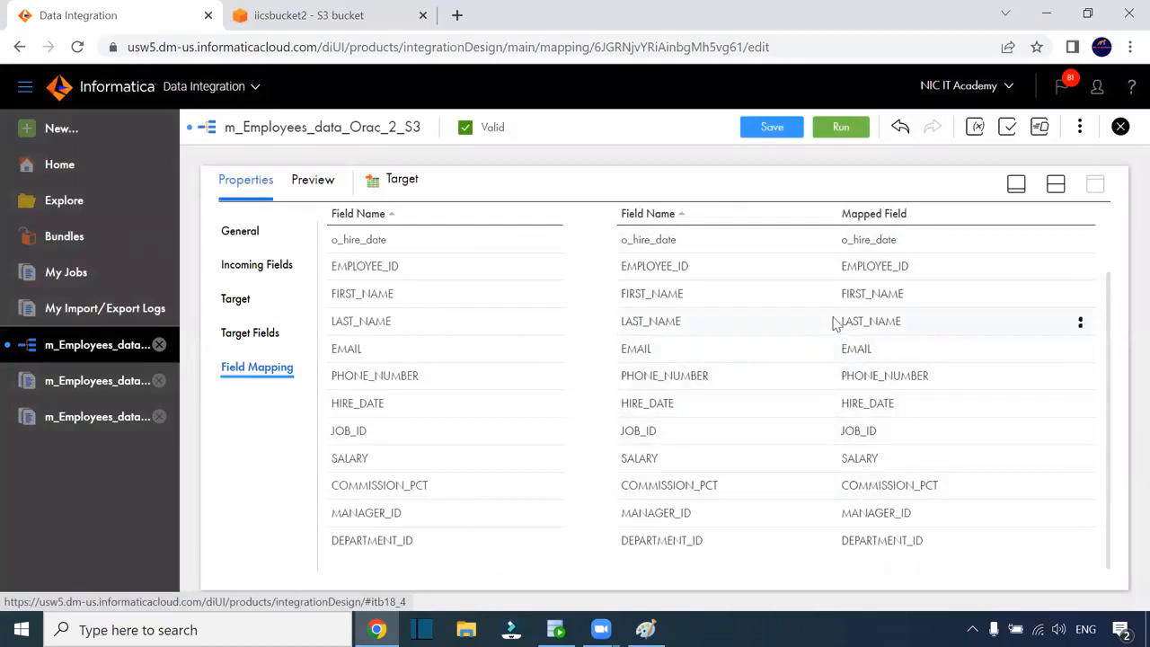
click(787, 135)
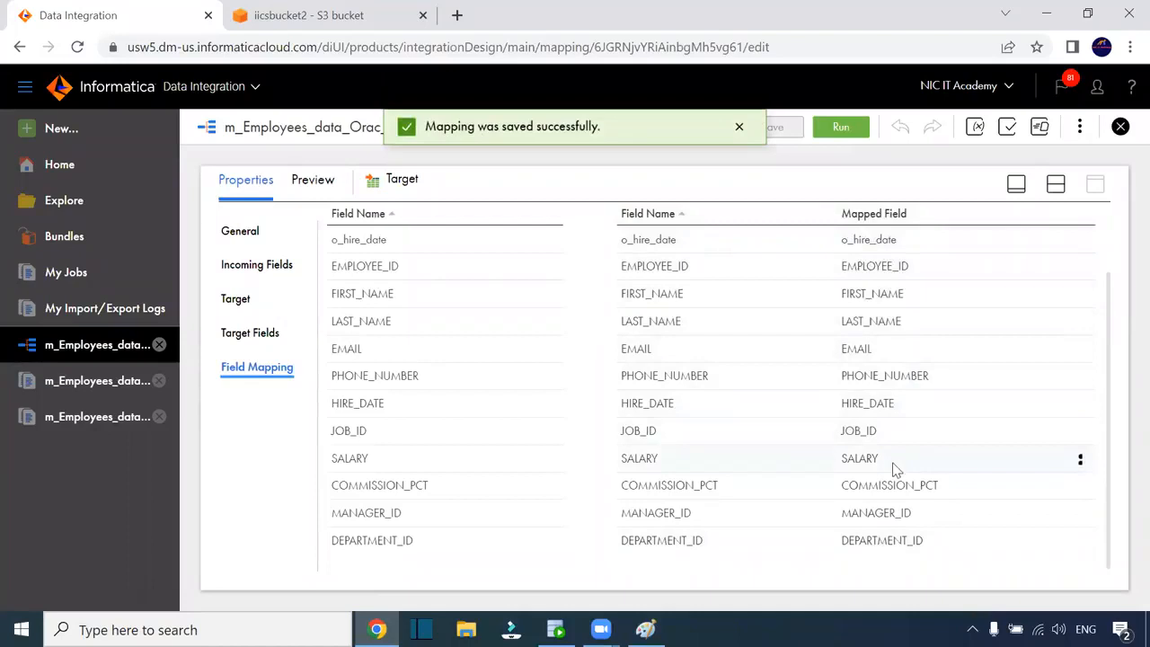
click(1055, 183)
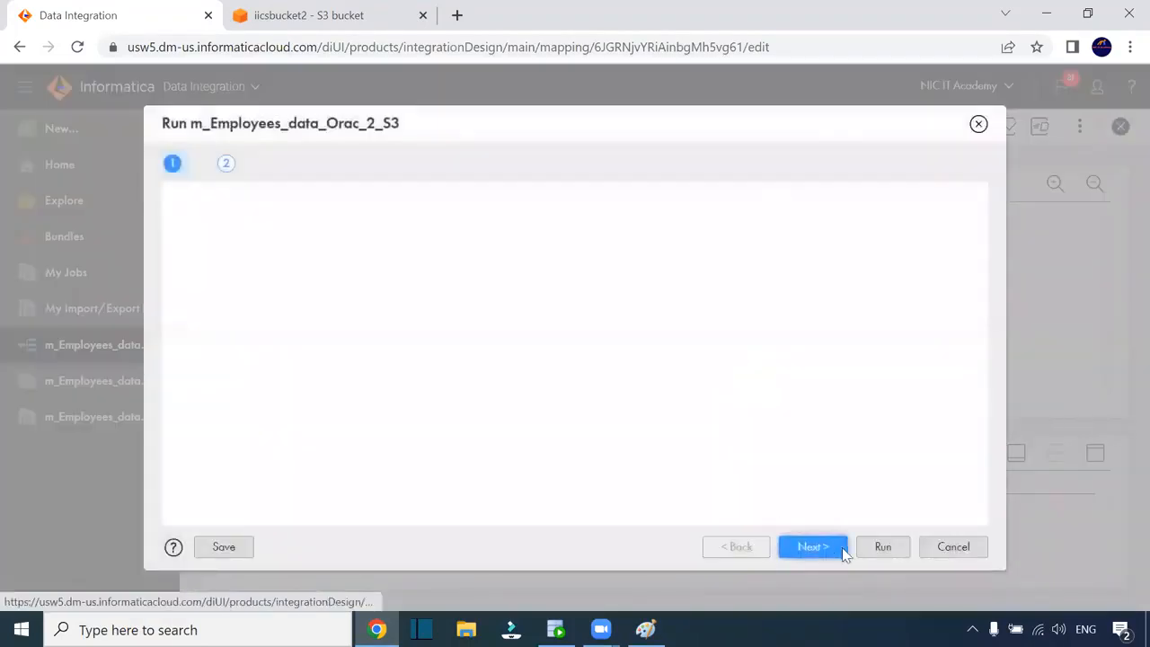
Run the mapping m_Employees_data_Orac_2_S3 and bring up its job in My Jobs
click(886, 549)
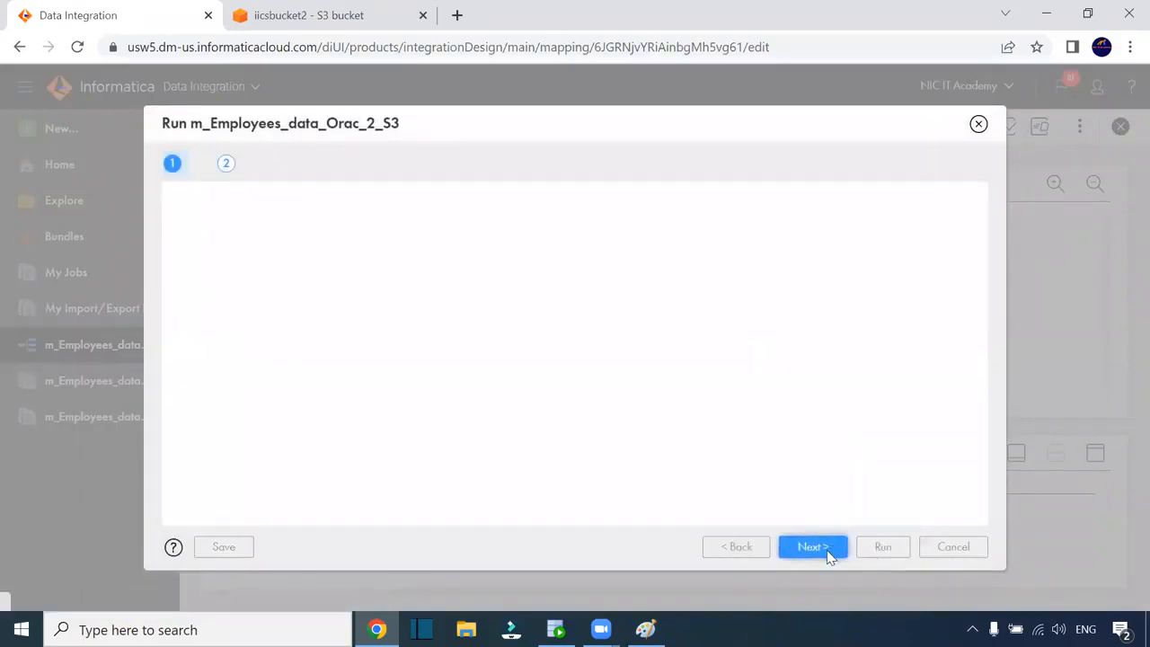
click(876, 553)
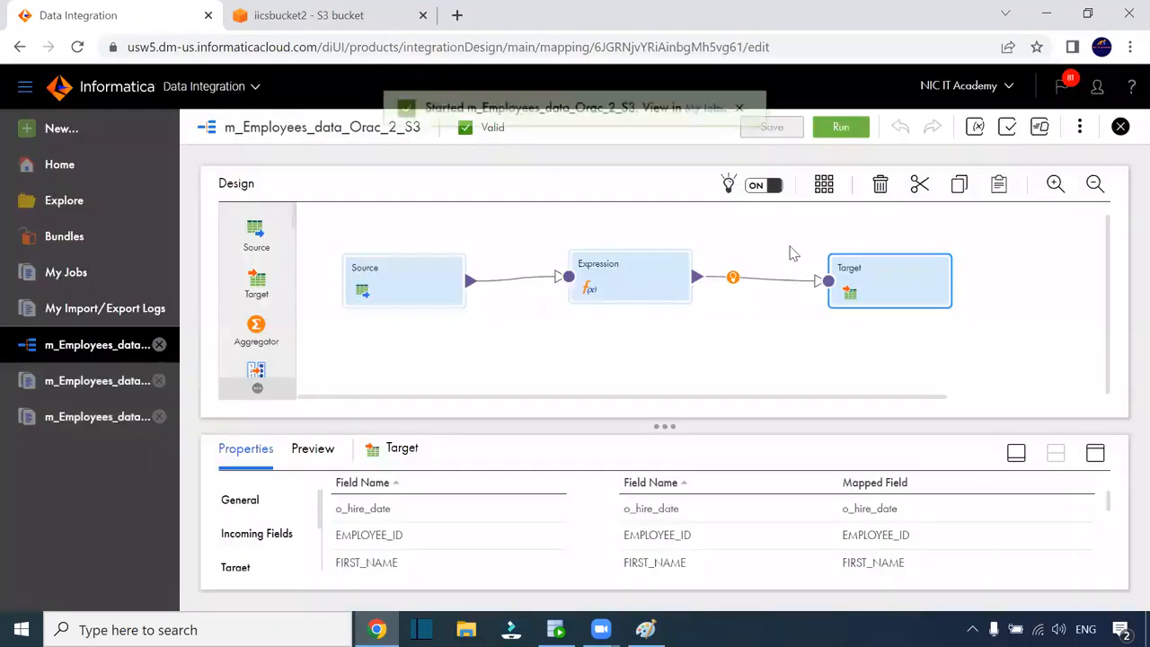
click(707, 126)
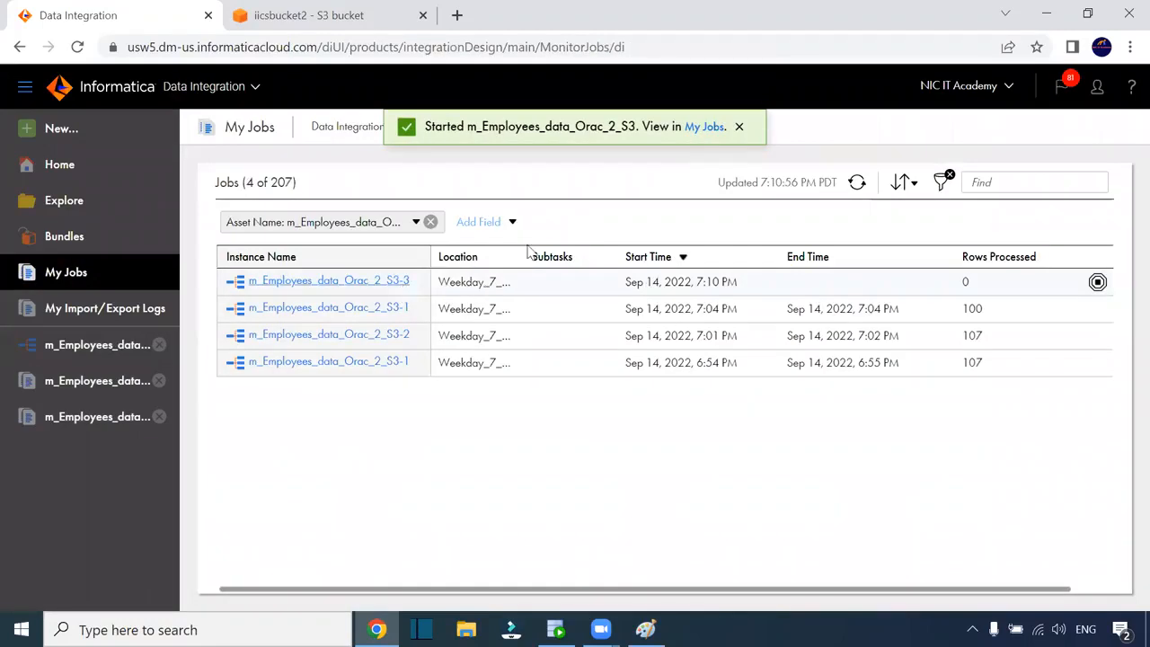
click(739, 128)
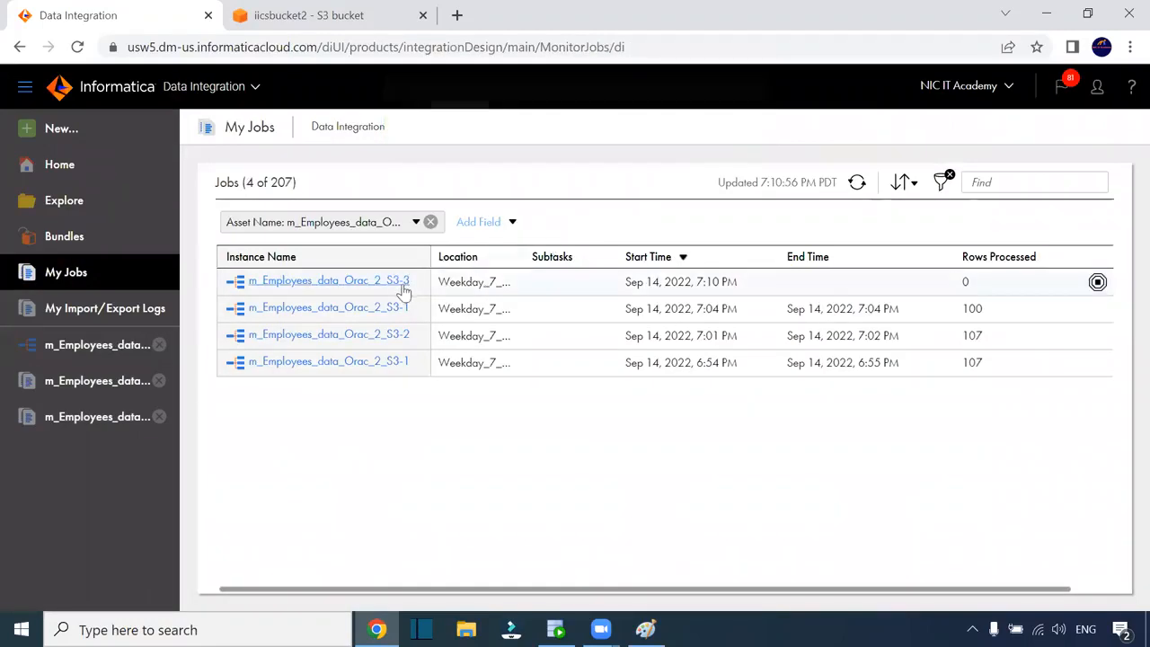
Refresh the job status until m_Employees_data_Orac_2_S3-3 finishes with 107 rows, then return to S3
click(857, 184)
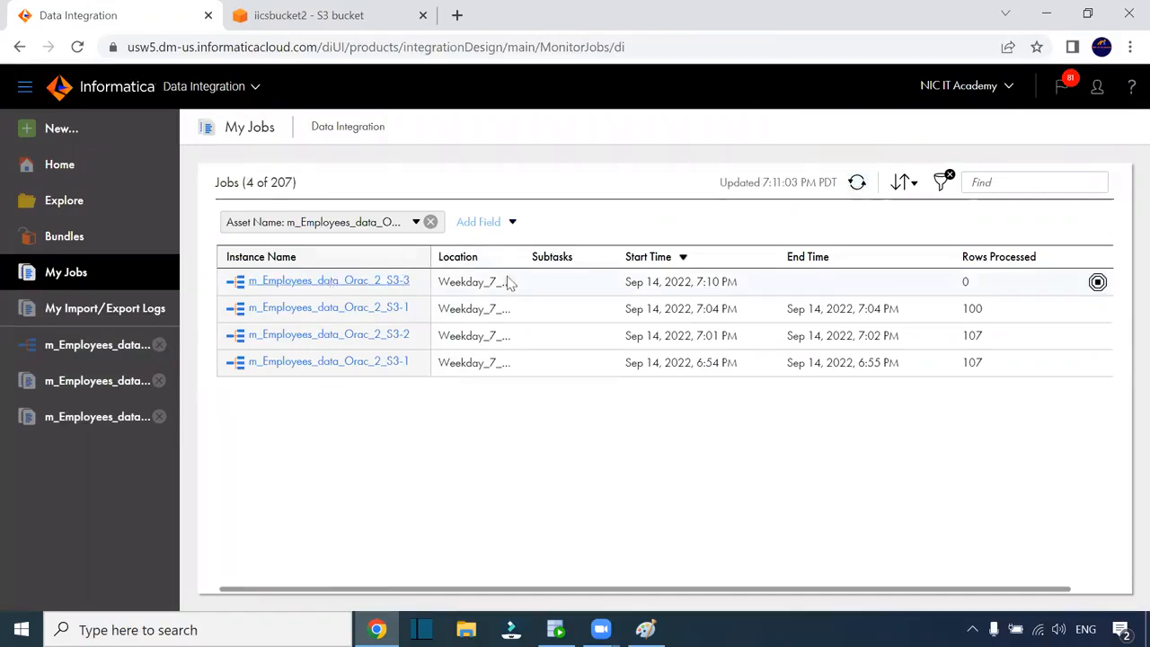
click(857, 184)
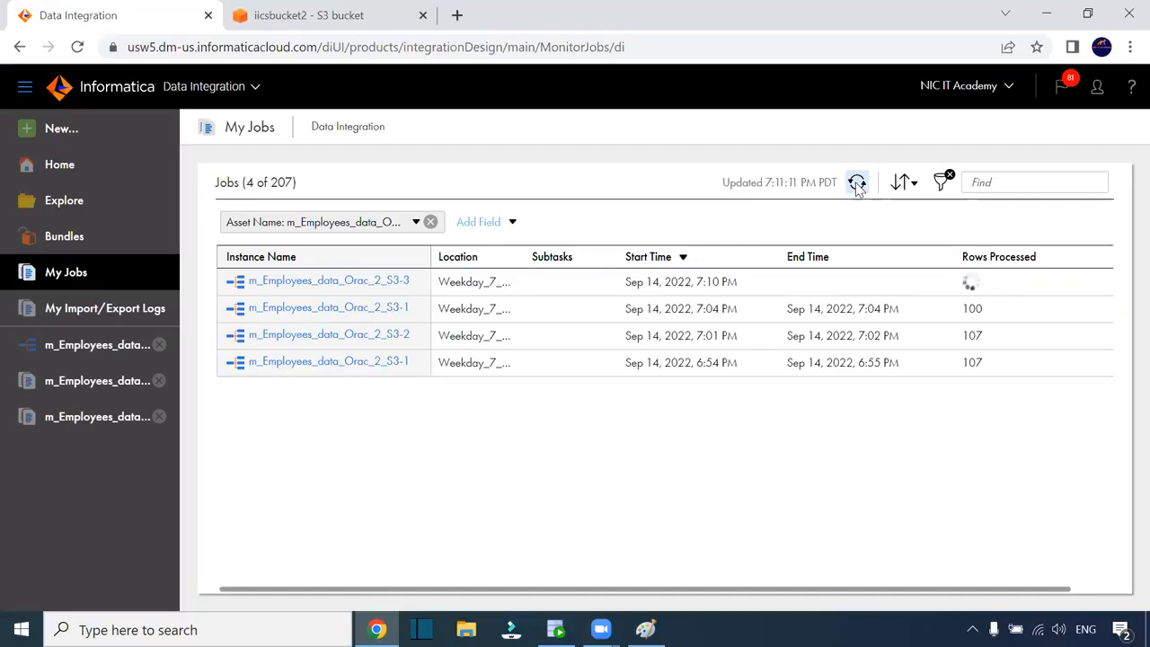
click(857, 185)
click(857, 184)
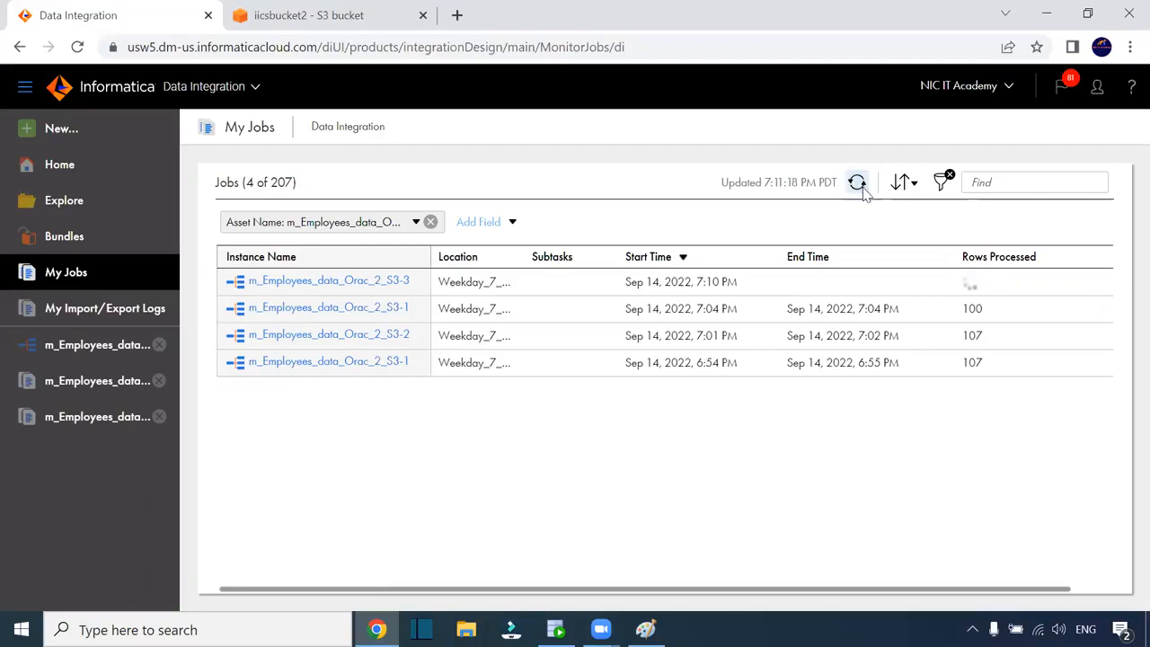
click(858, 186)
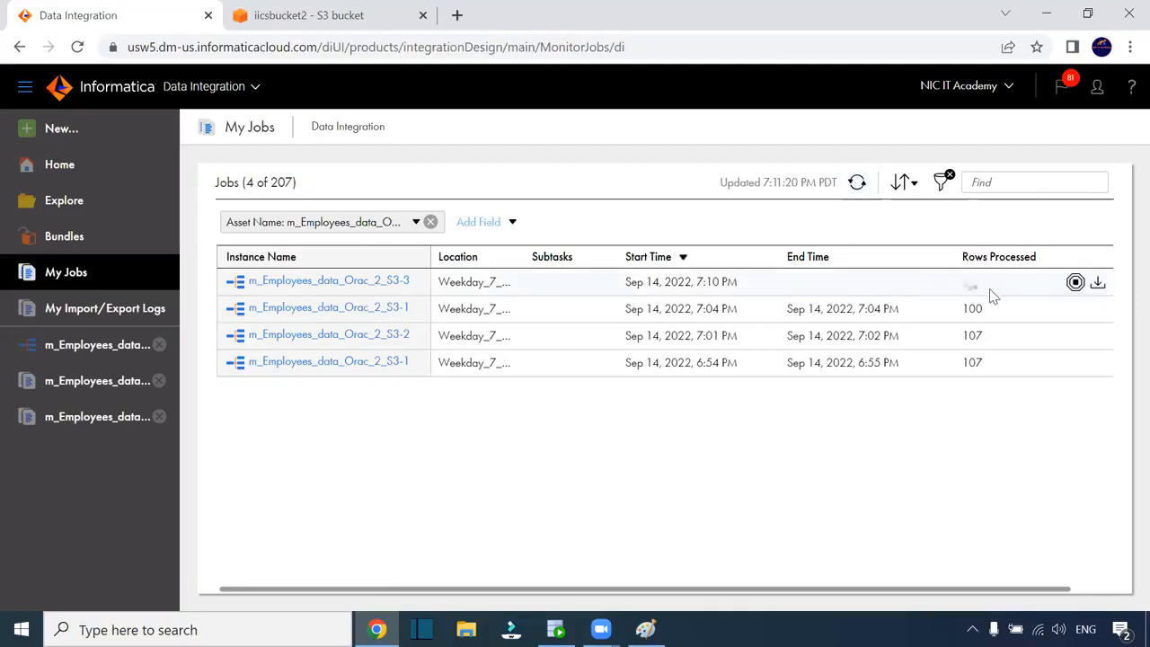
click(858, 184)
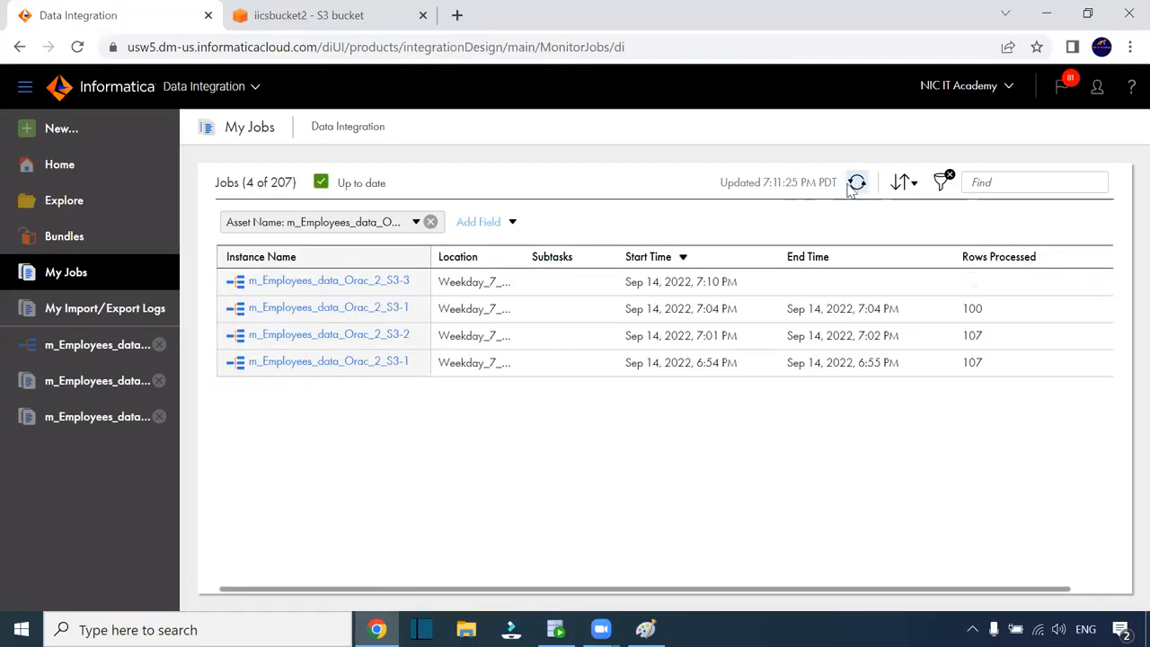
click(856, 184)
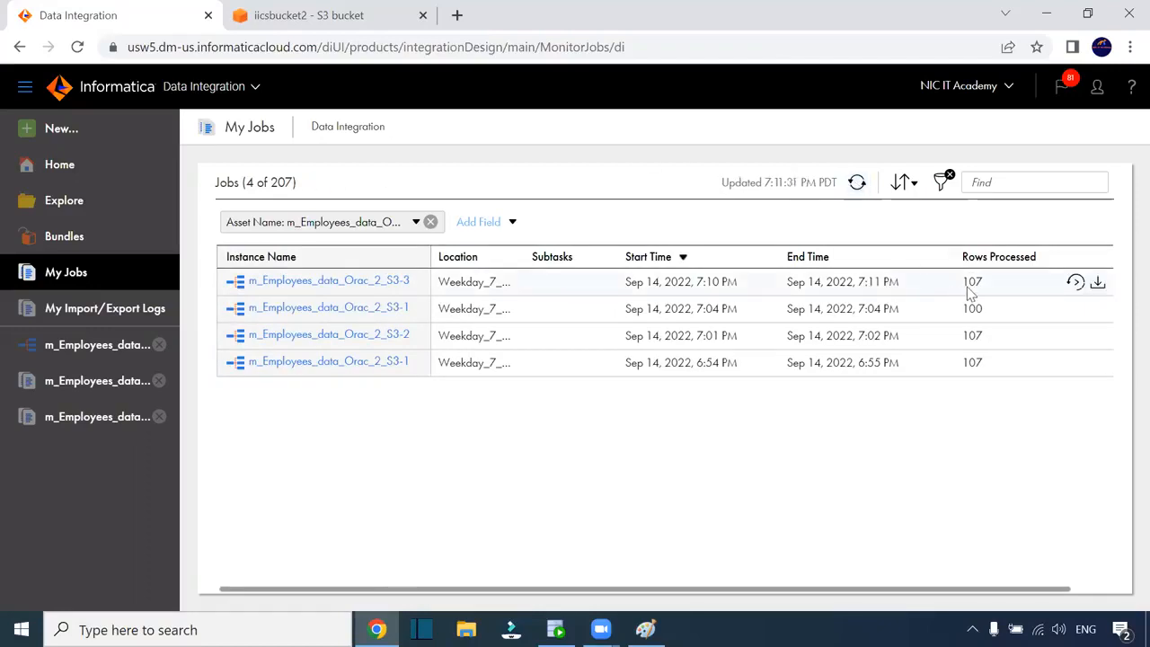
click(289, 15)
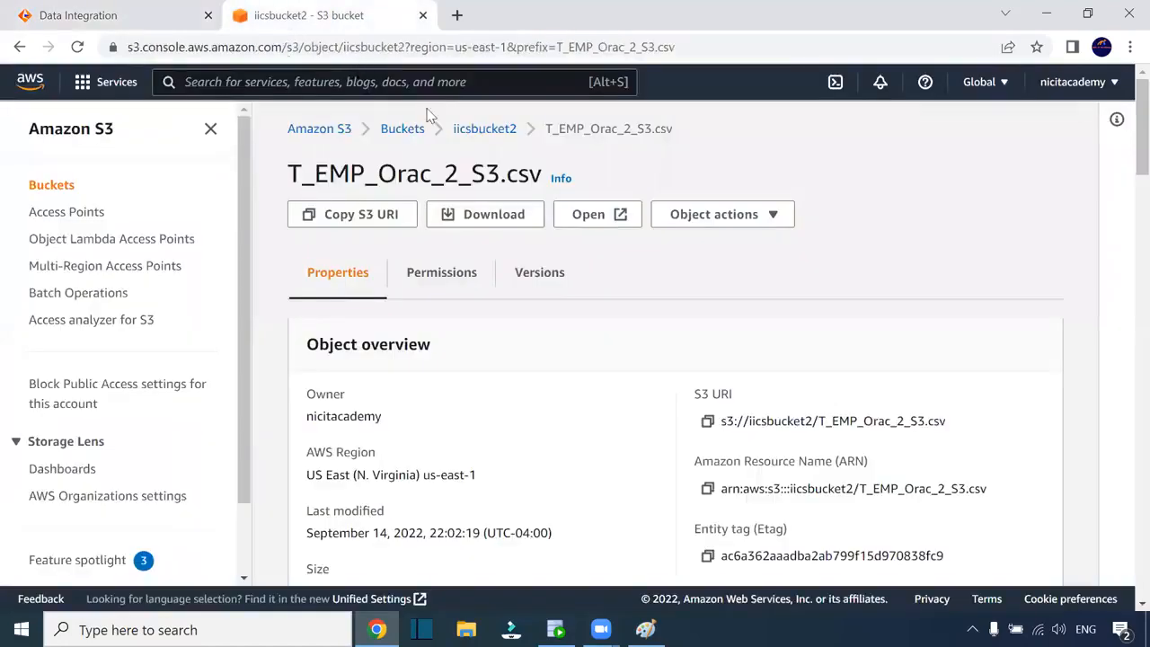
Go back to the iicsbucket2 object list and reload it to show the new objects
click(693, 49)
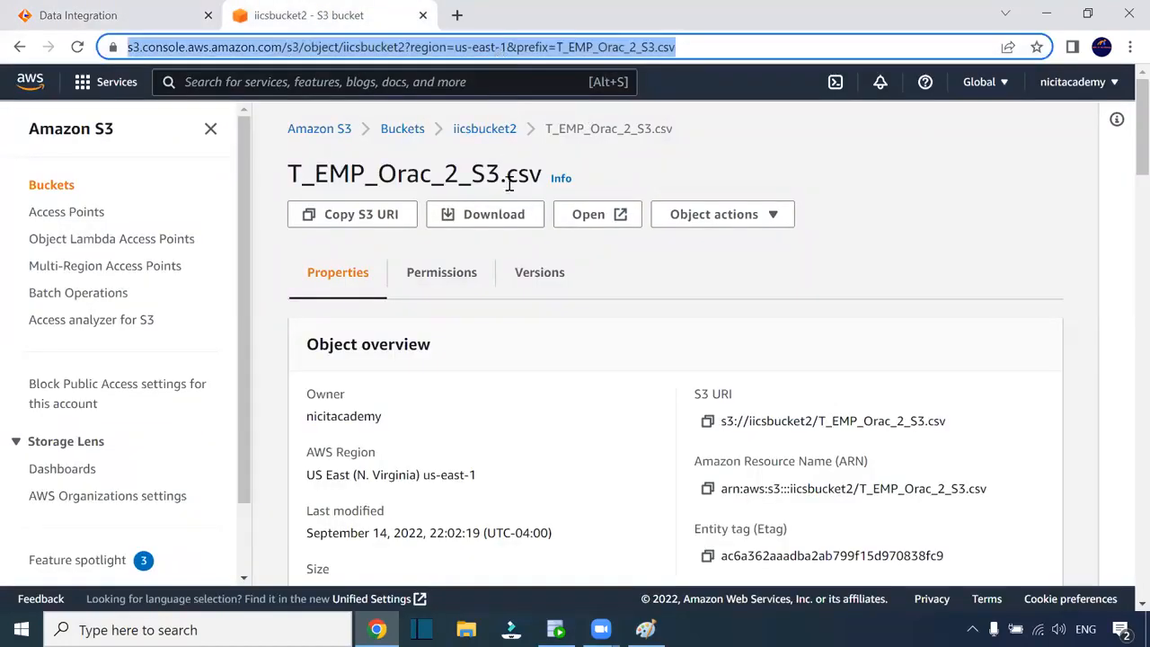
click(489, 135)
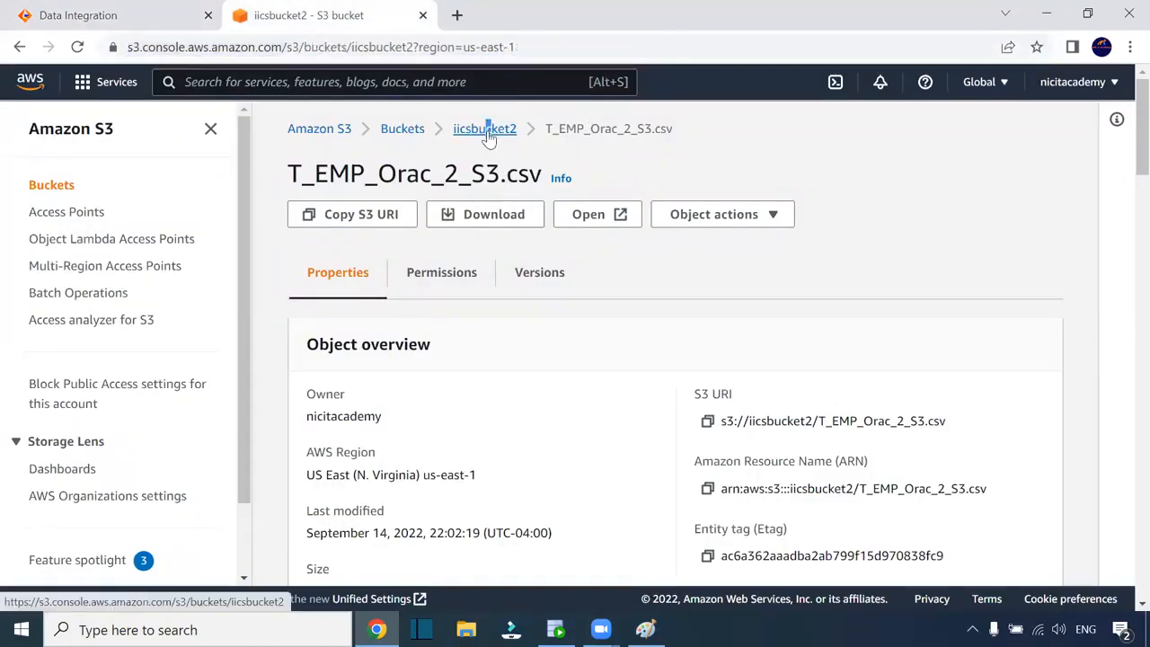
click(625, 50)
key(Return)
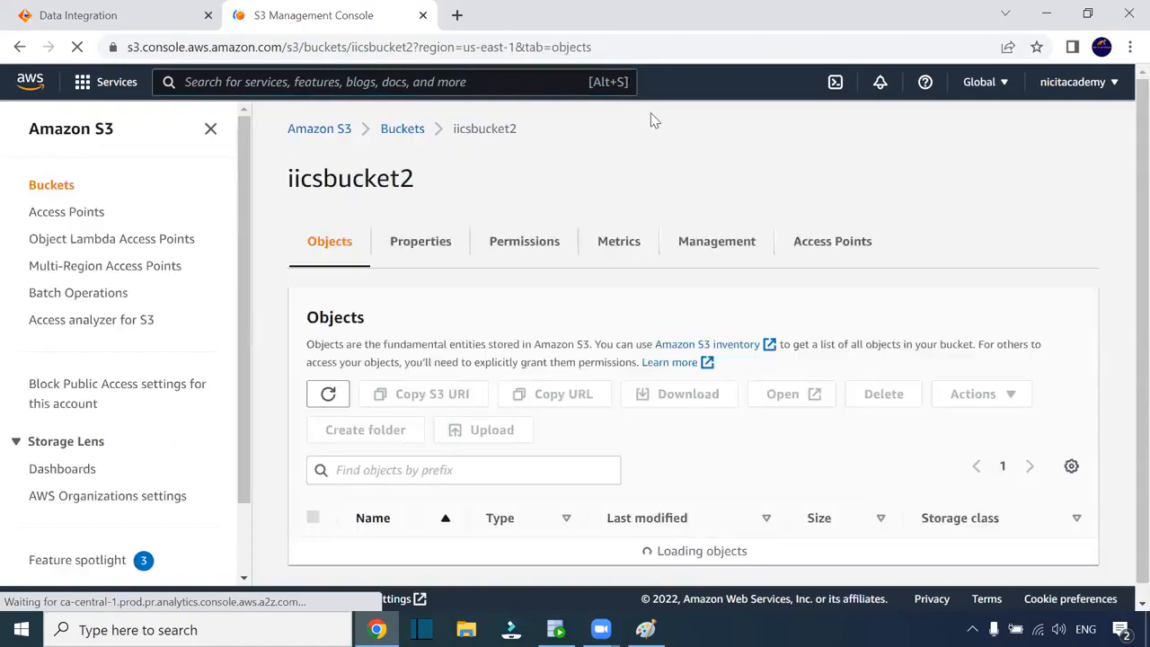
scroll(889, 286, down, 2)
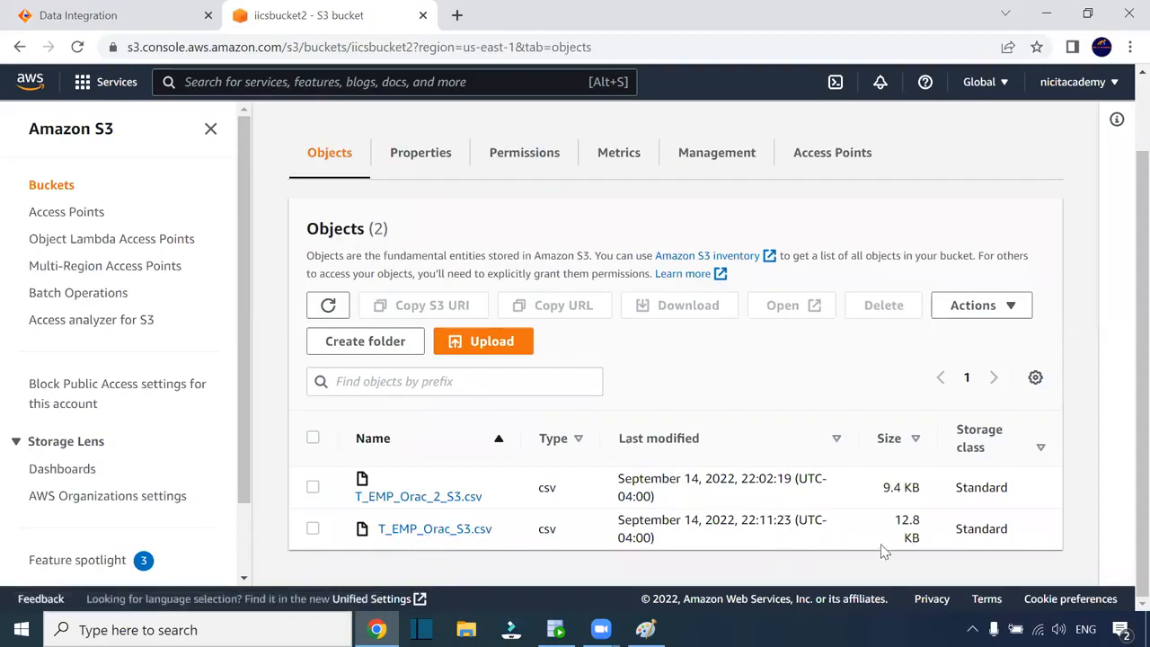
Download the new T_EMP_Orac_S3.csv (12.8 KB) and open it in Notepad
click(430, 529)
scroll(566, 379, down, 3)
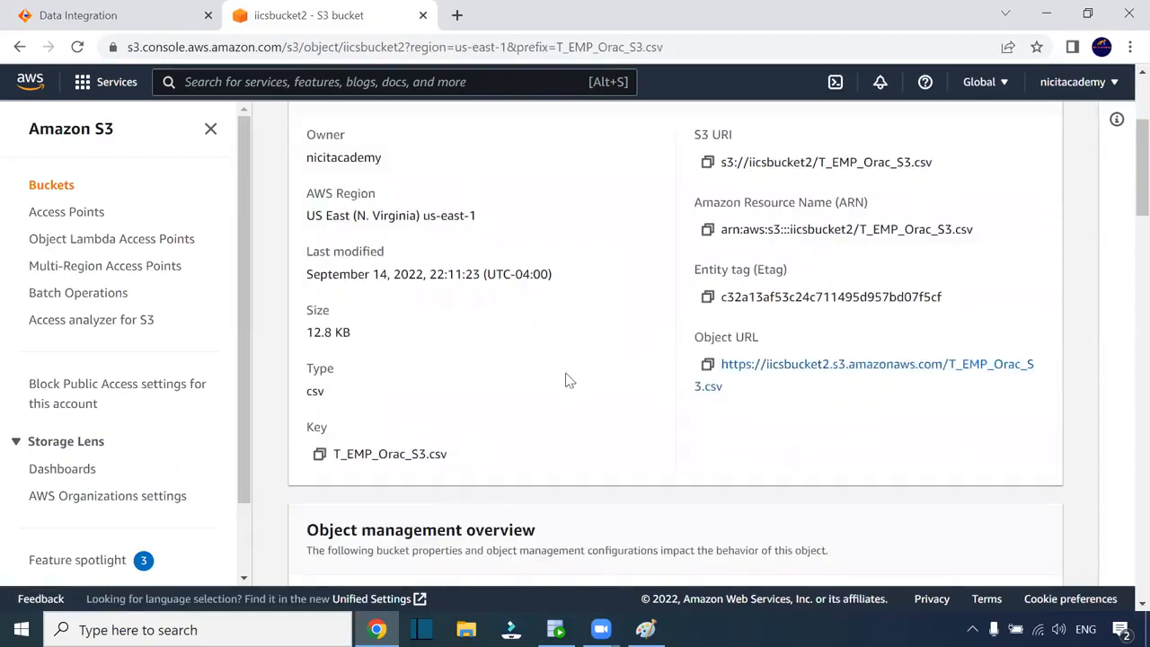
scroll(565, 331, down, 5)
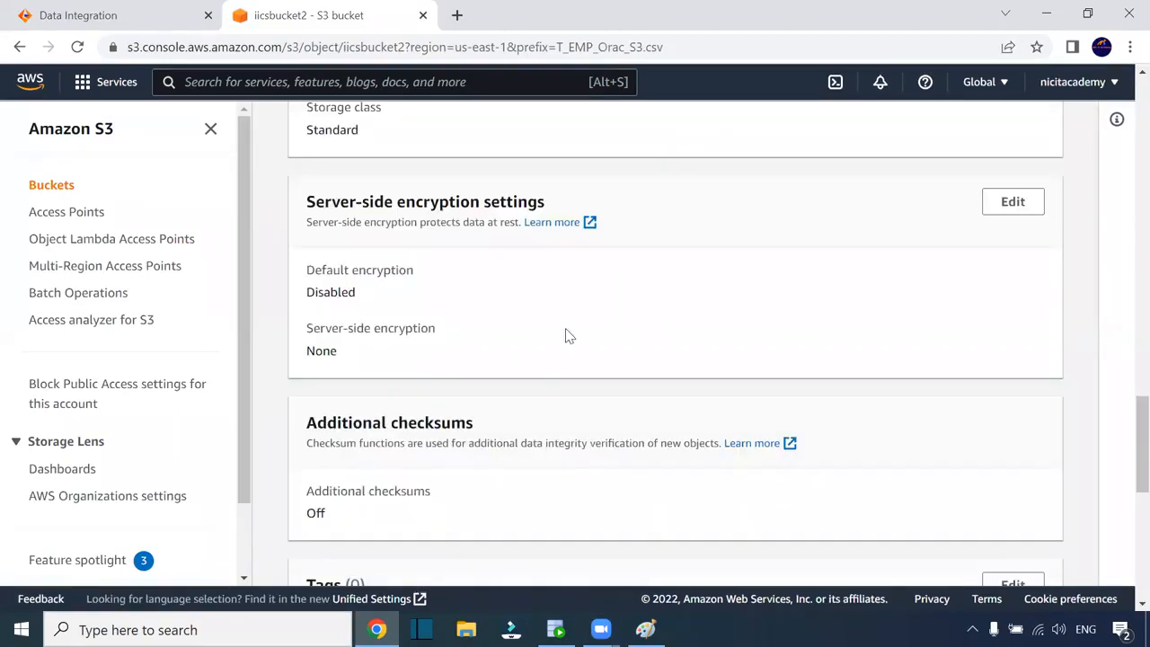
scroll(565, 330, up, 10)
click(752, 169)
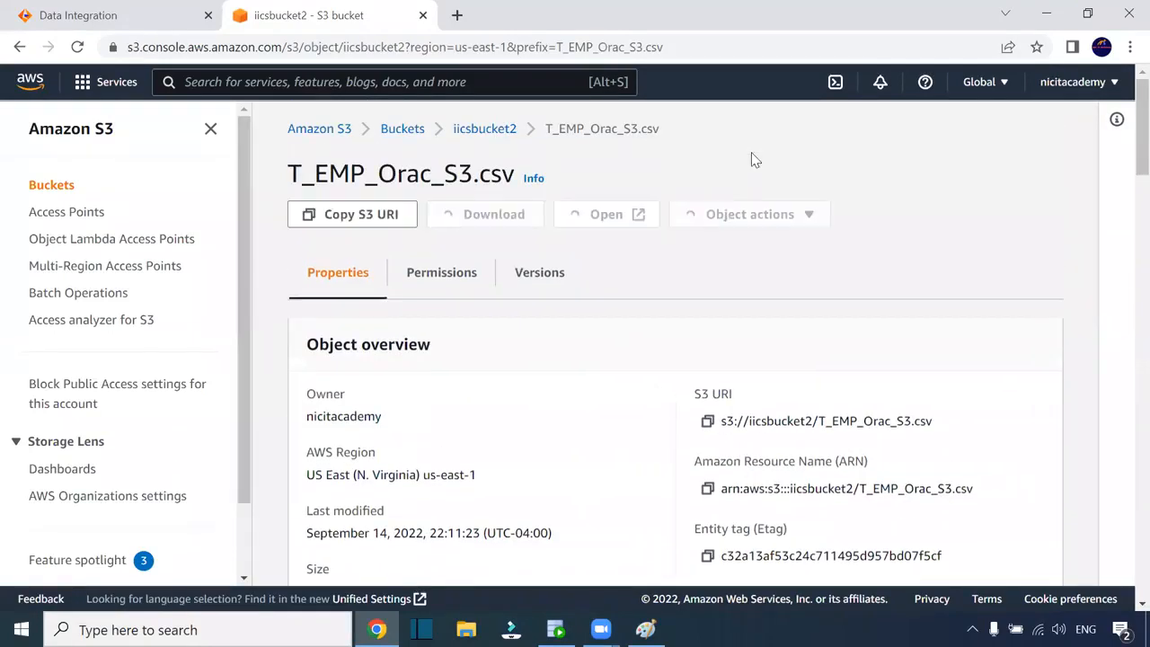
click(101, 583)
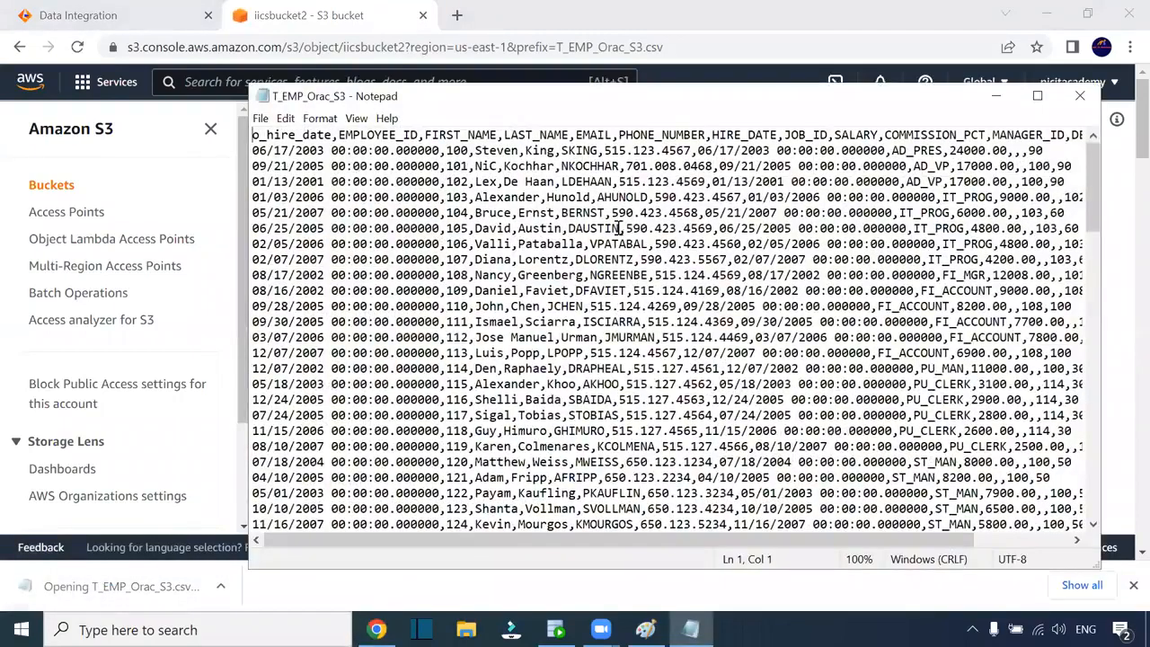
Highlight the first row's o_hire_date 06/17/2003 00:00:00.000000, close Notepad, and show the Paint diagram
click(320, 153)
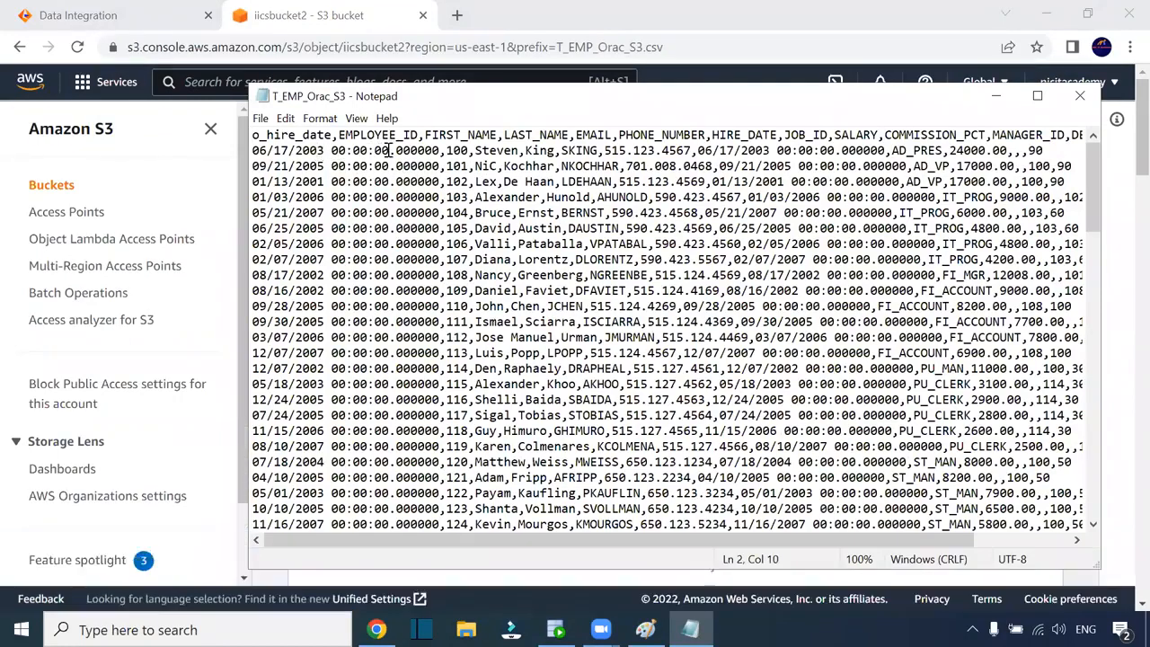
drag(440, 151, 250, 153)
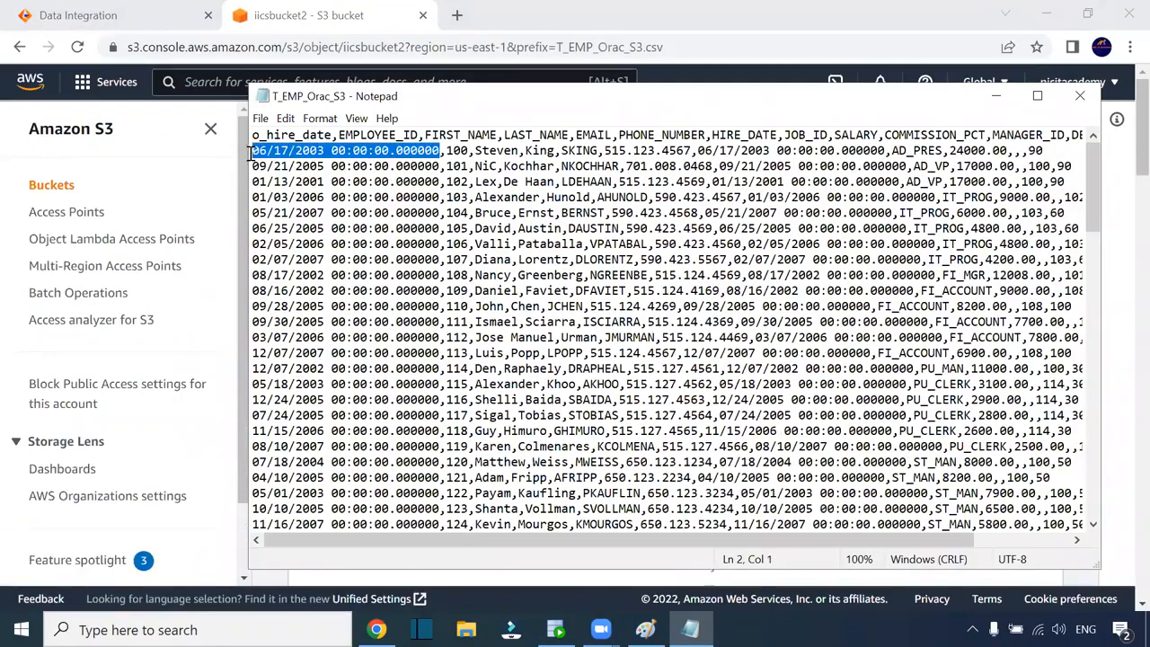
click(1082, 93)
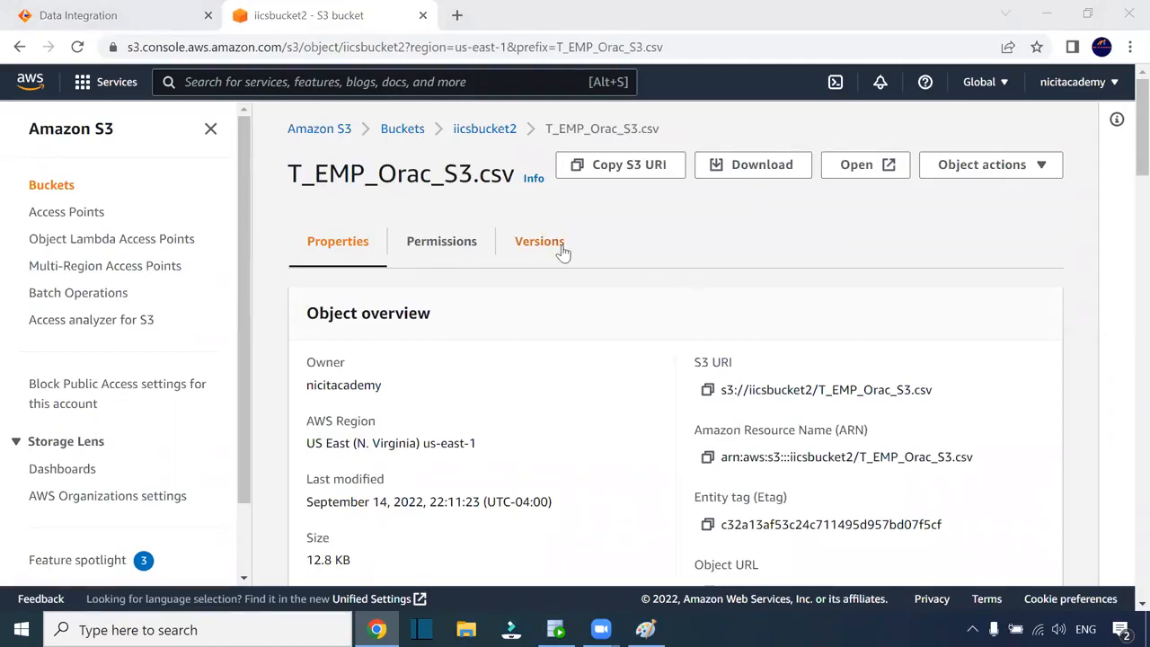
click(645, 628)
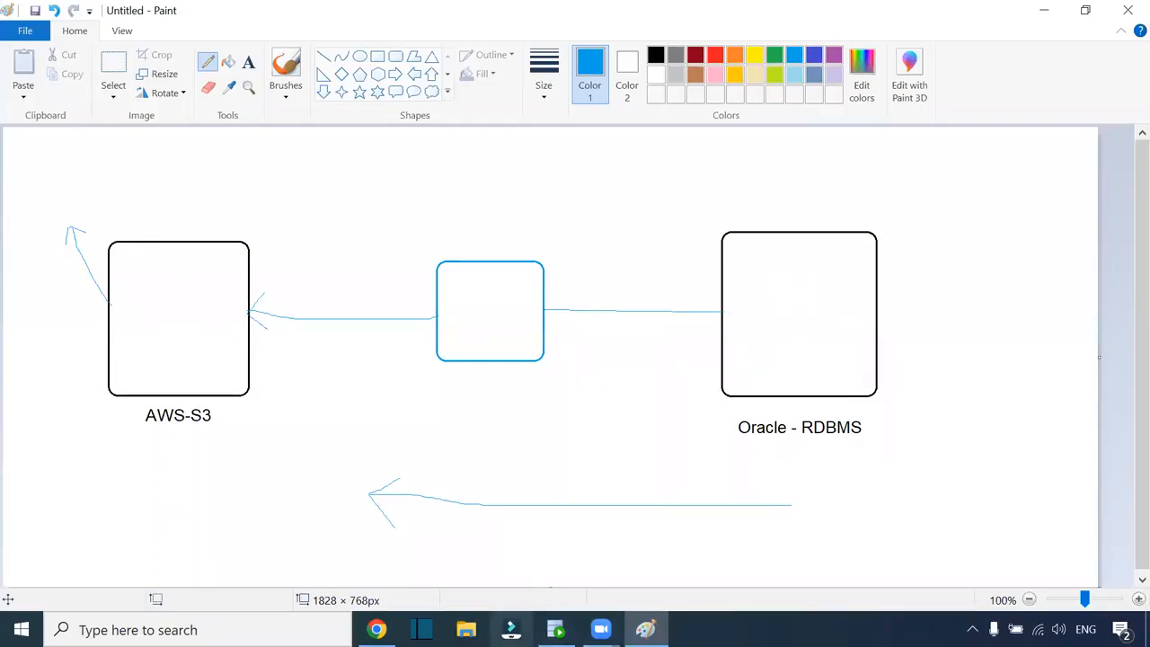
Run select to_char(hire_date,'dd-mm-yyyy hh24:mi:ss') from employees; in the HR worksheet
click(555, 630)
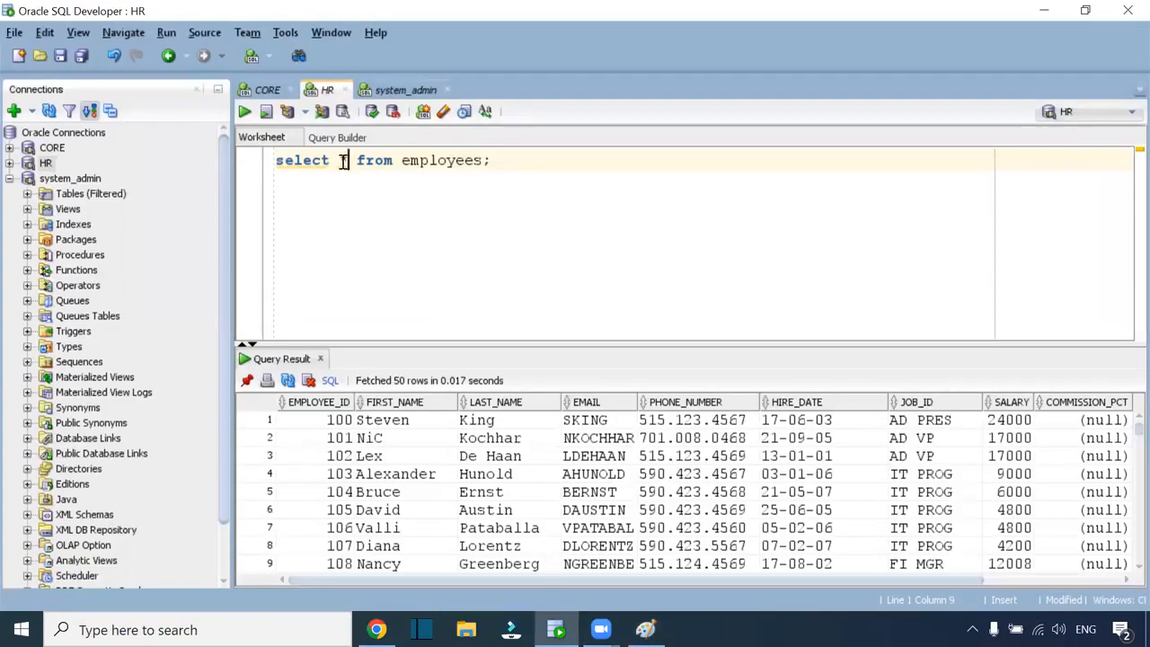
text(o)
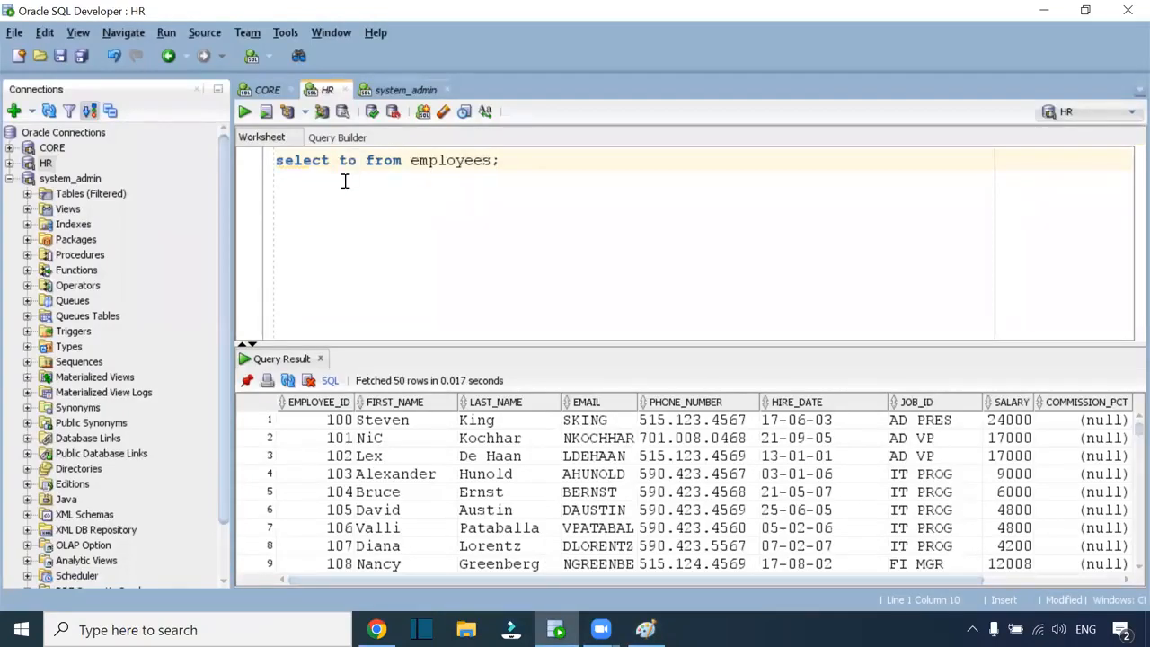
text(C)
key(BackSpace)
text(_char()
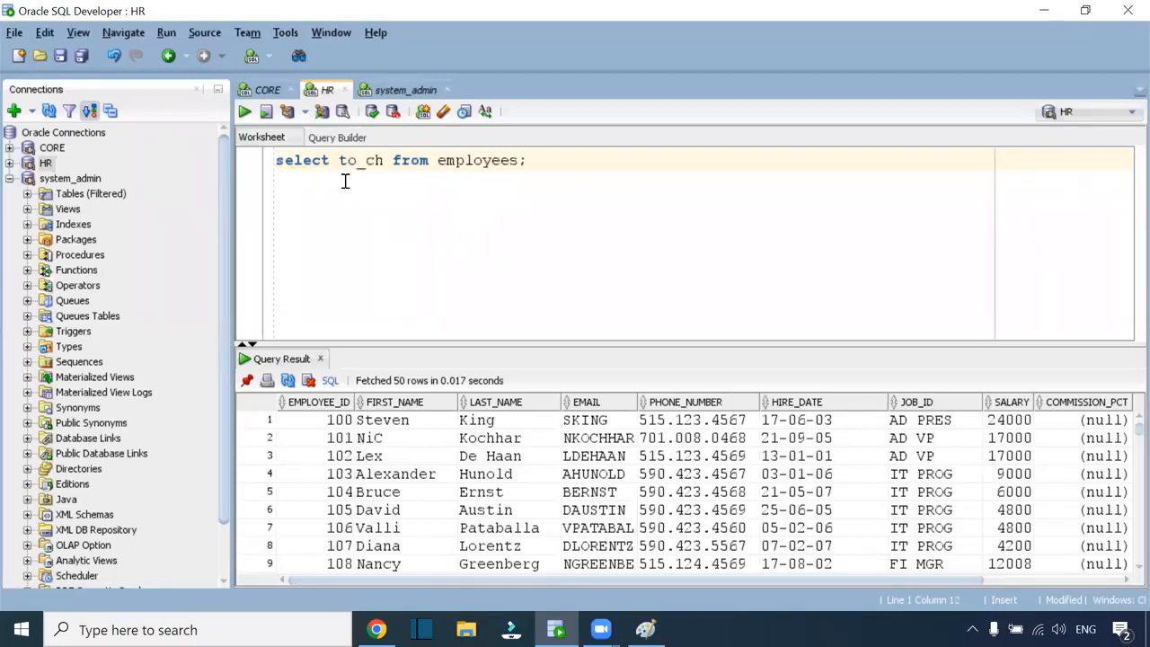
text(hire_date,)
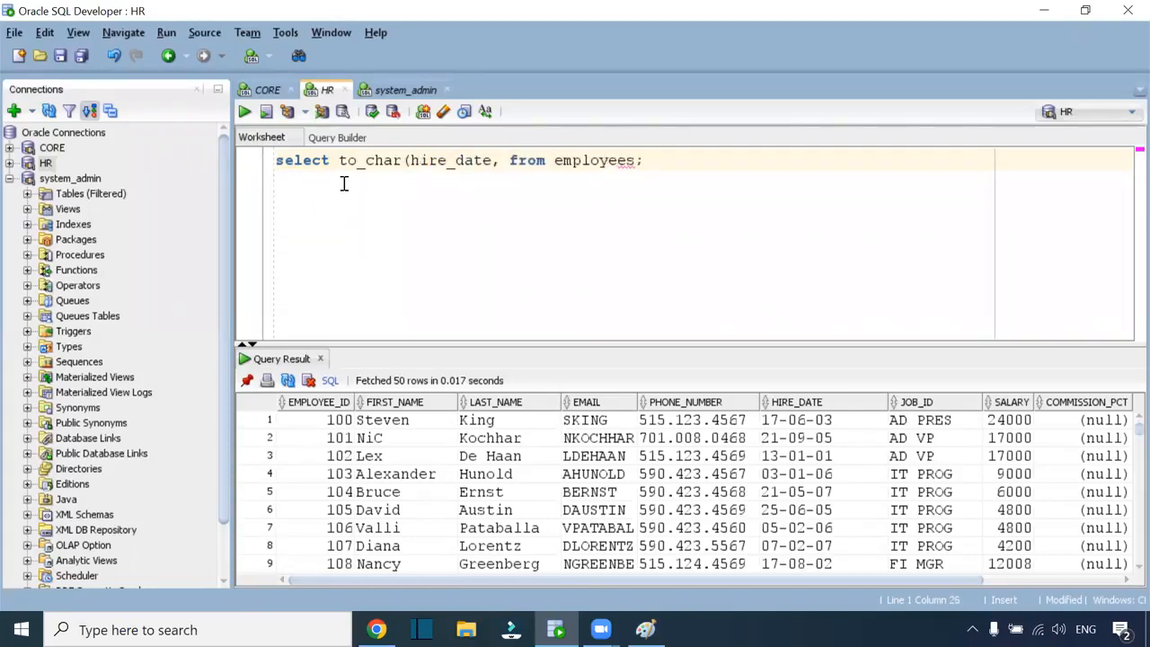
text(dd-)
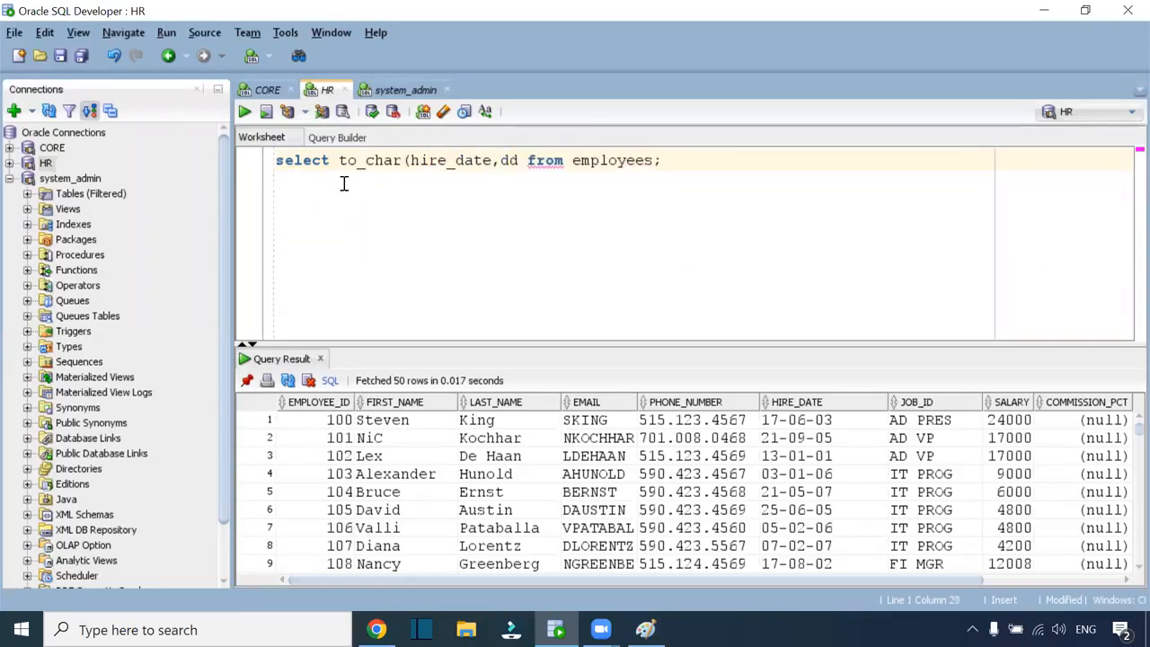
text(mm-yyyy)
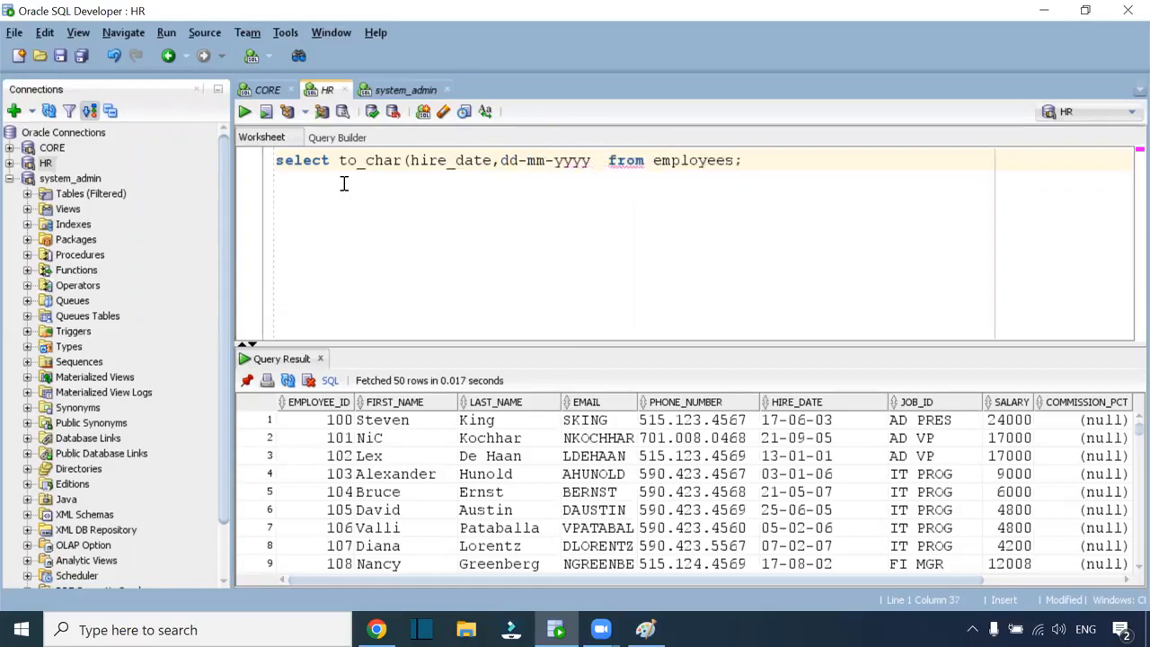
text( hh:)
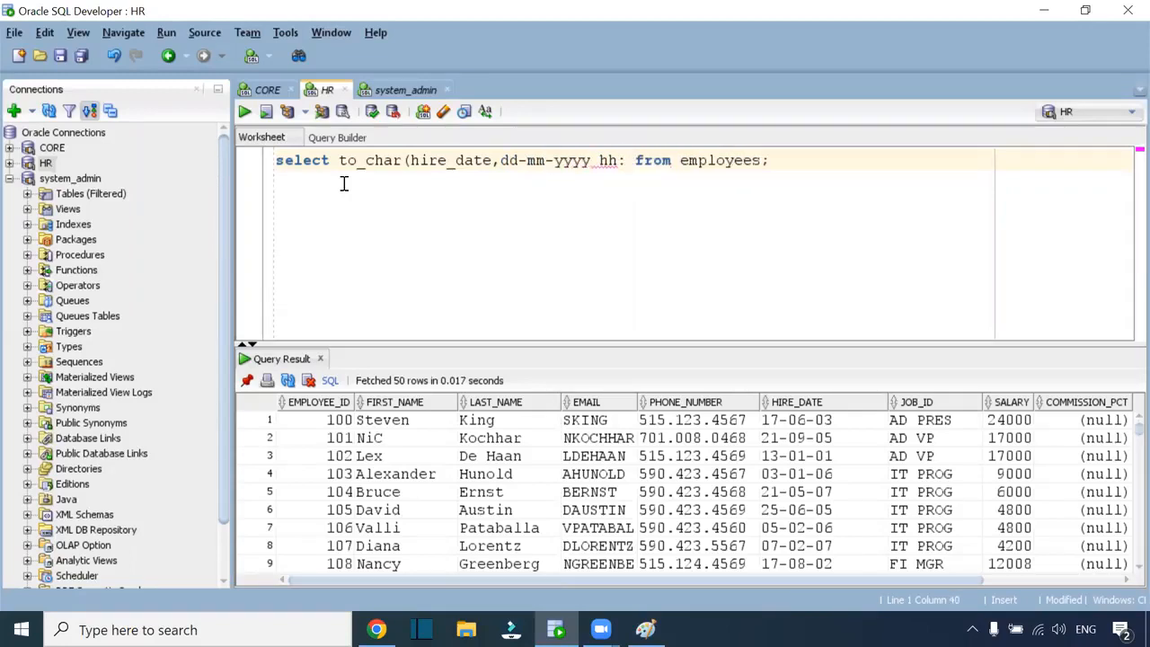
key(BackSpace)
text(24:mi)
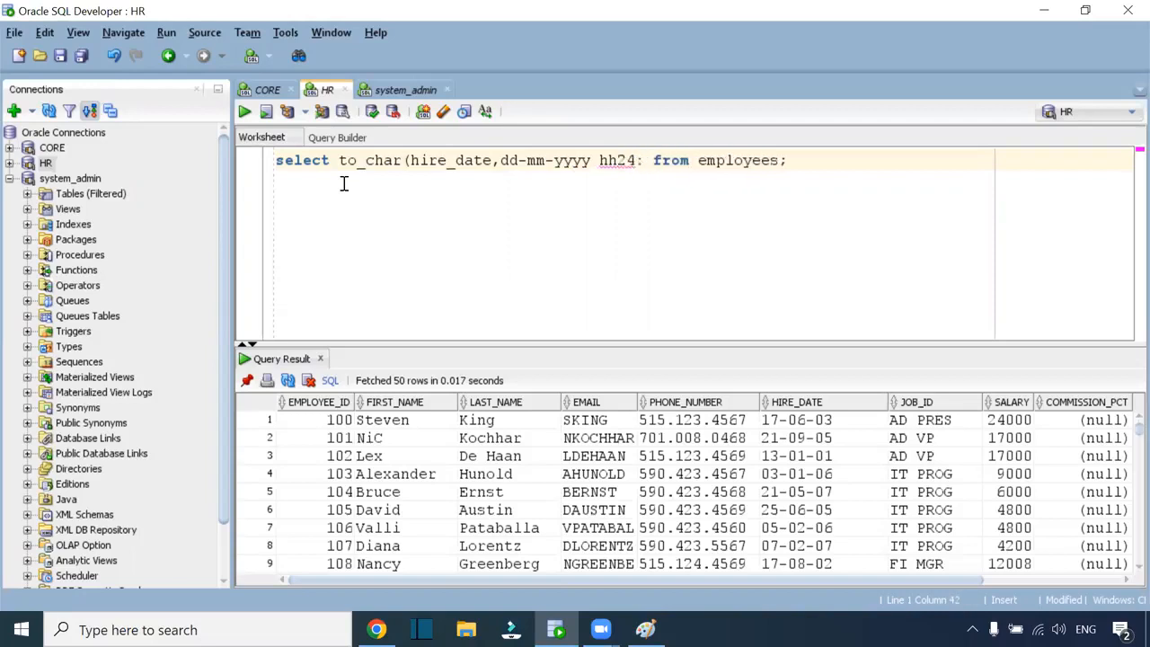
text(:ss))
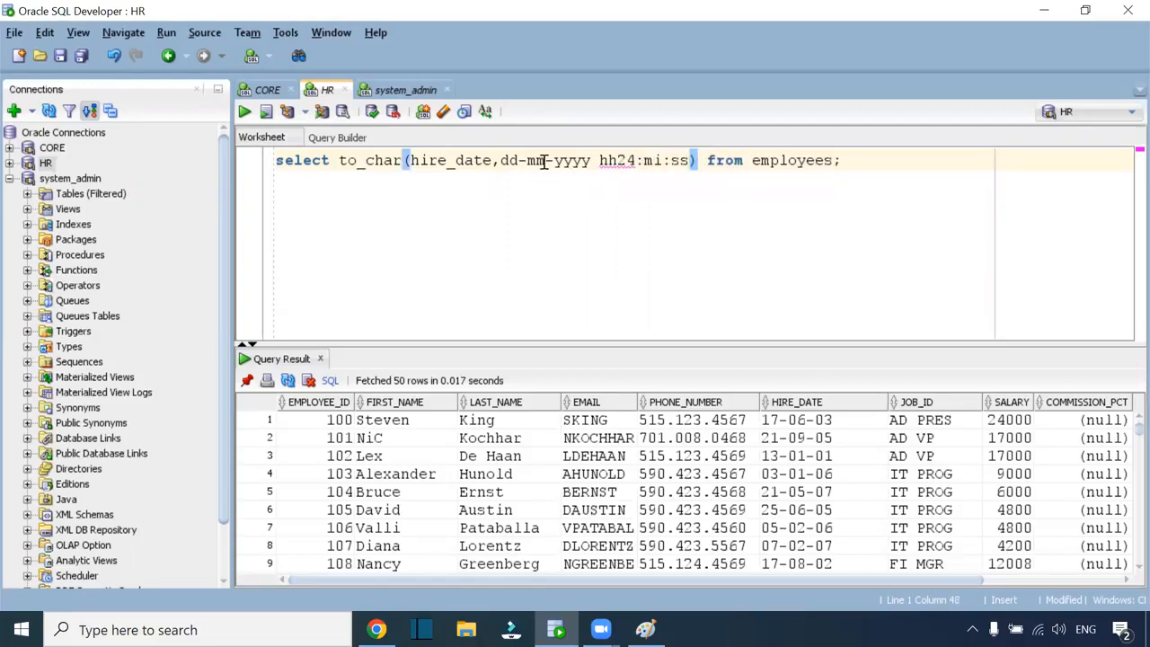
click(504, 160)
text(')
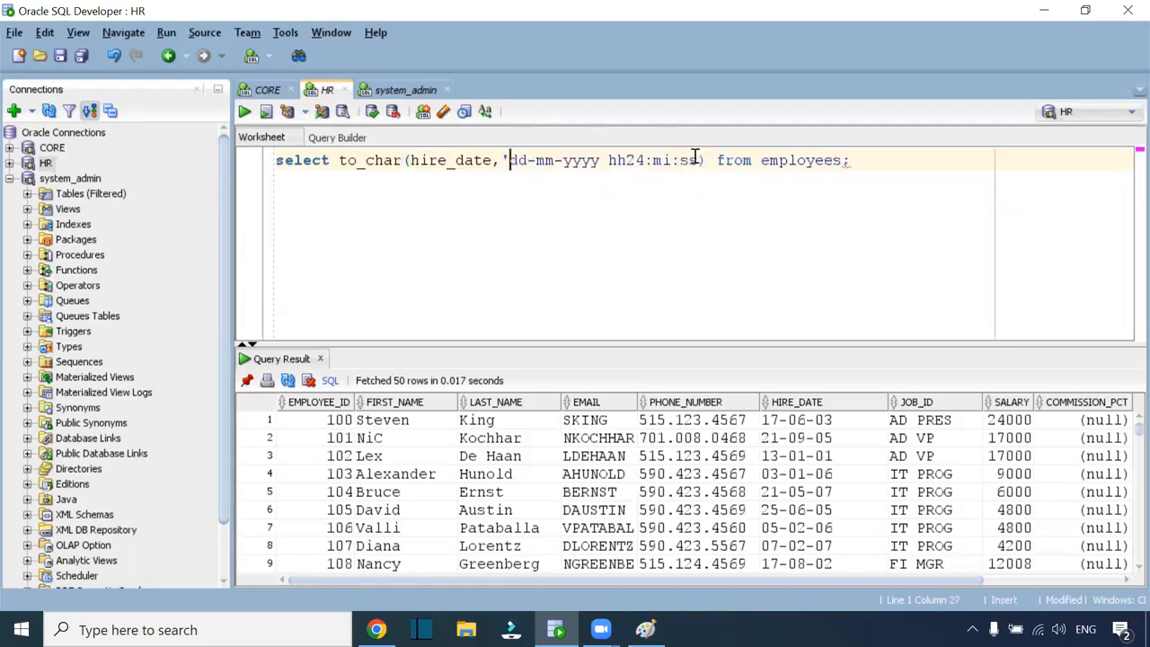
text(')
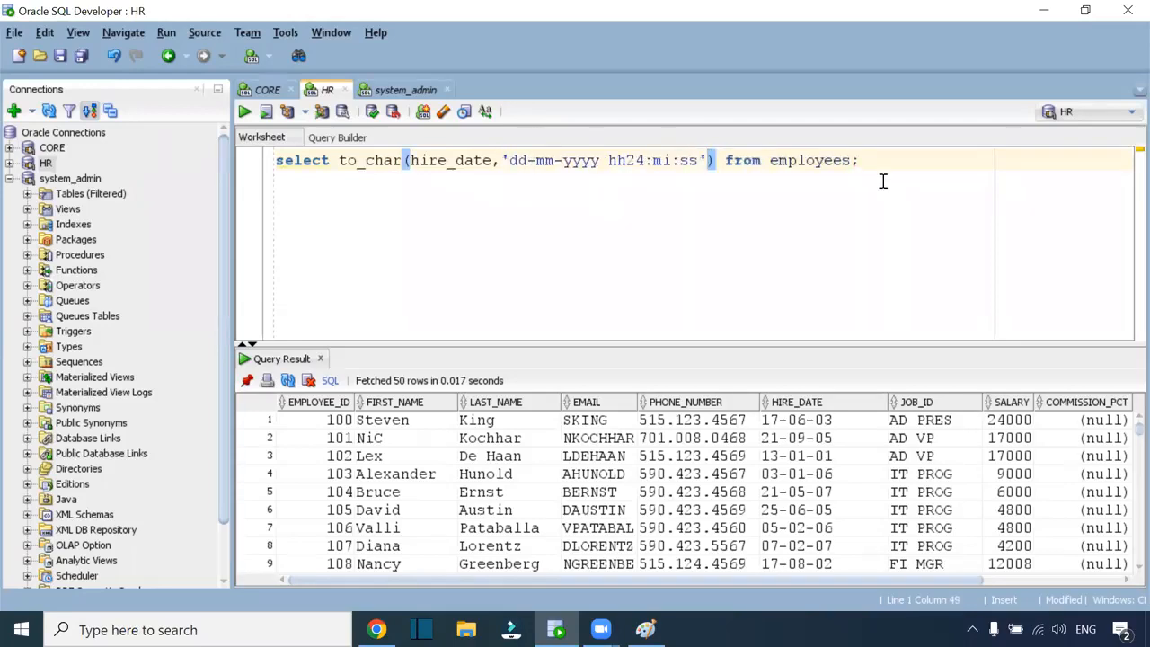
key(ctrl+a)
key(ctrl+Return)
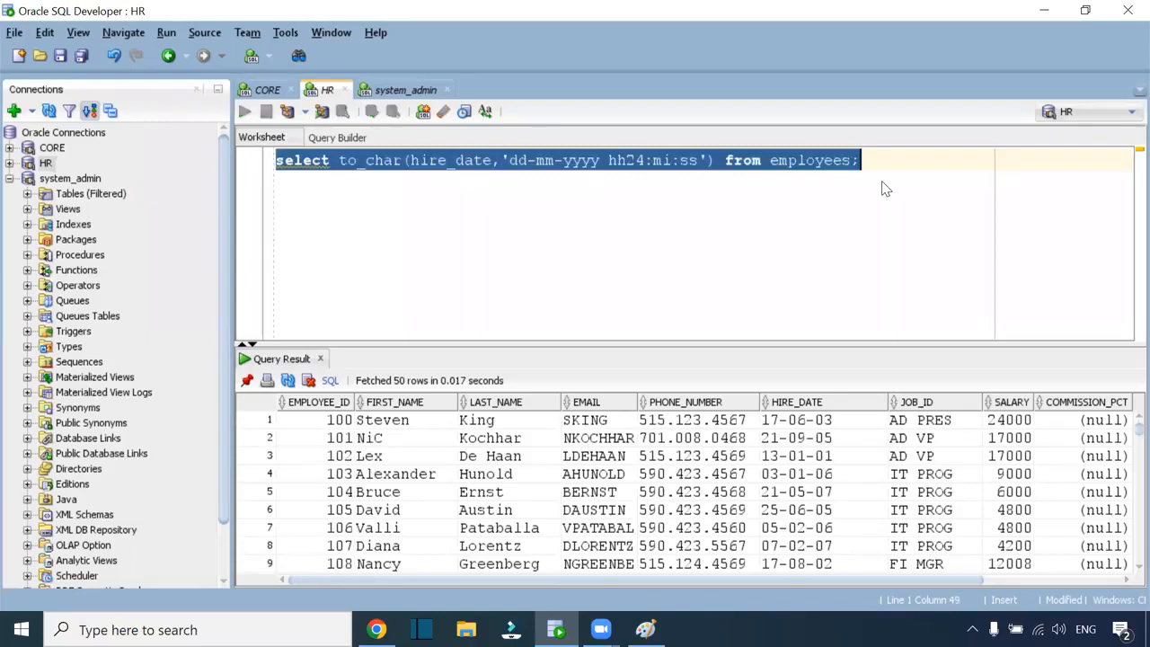
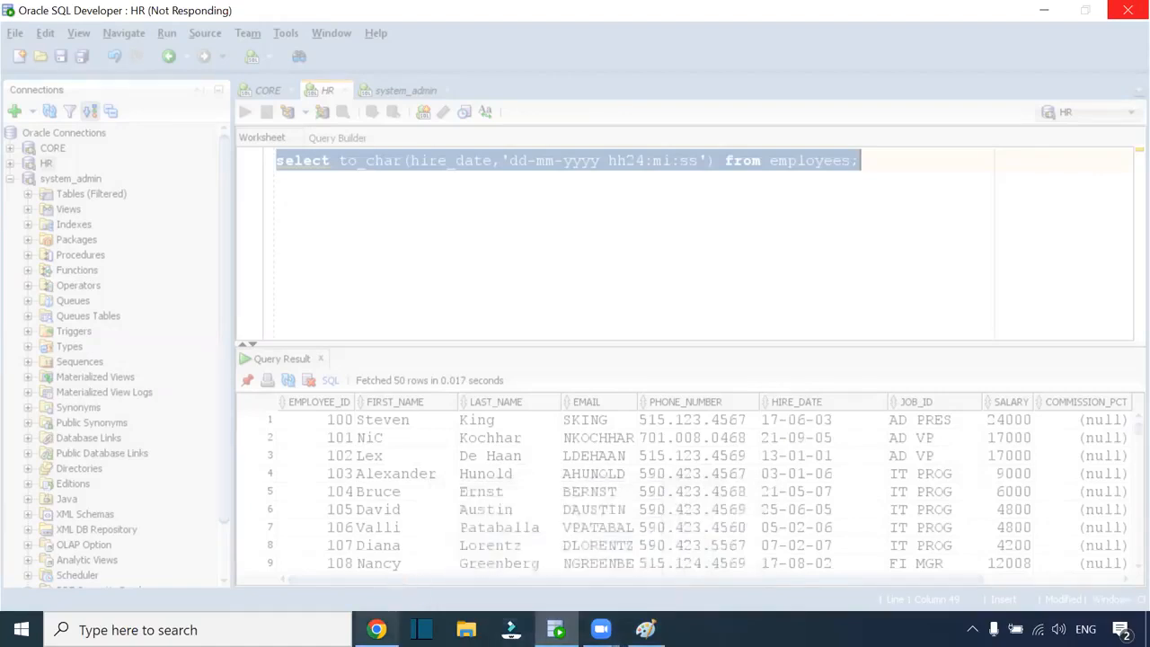
Cycle through the S3 browser, the Informatica jobs page and File Explorer
click(376, 628)
click(106, 9)
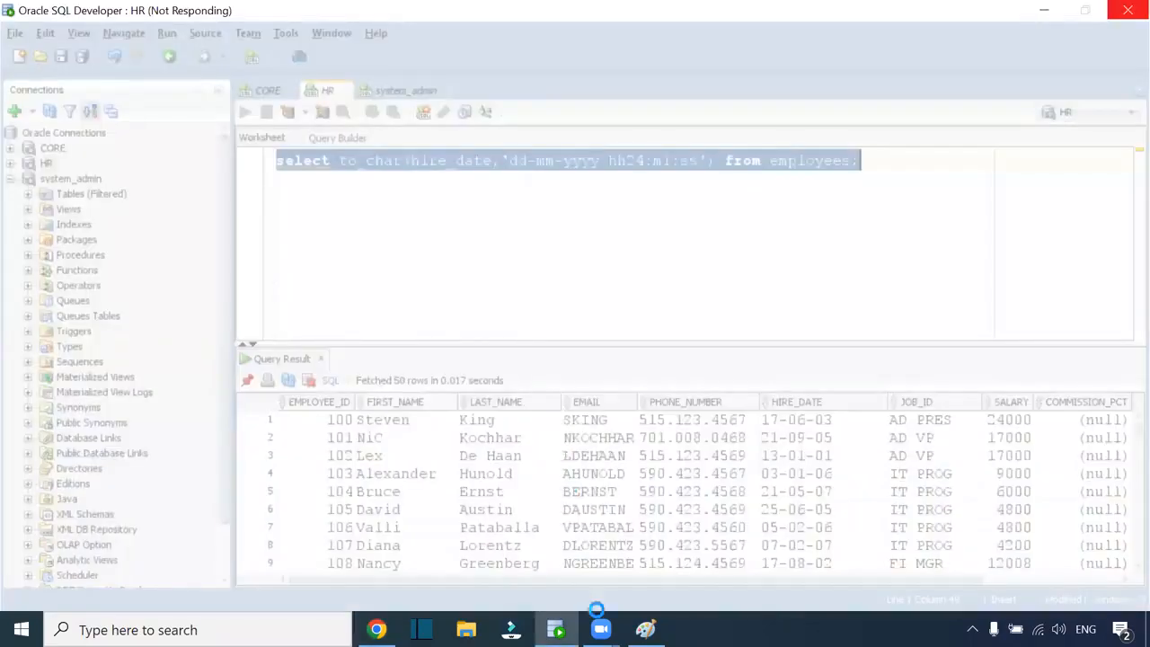
mouse_move(599, 625)
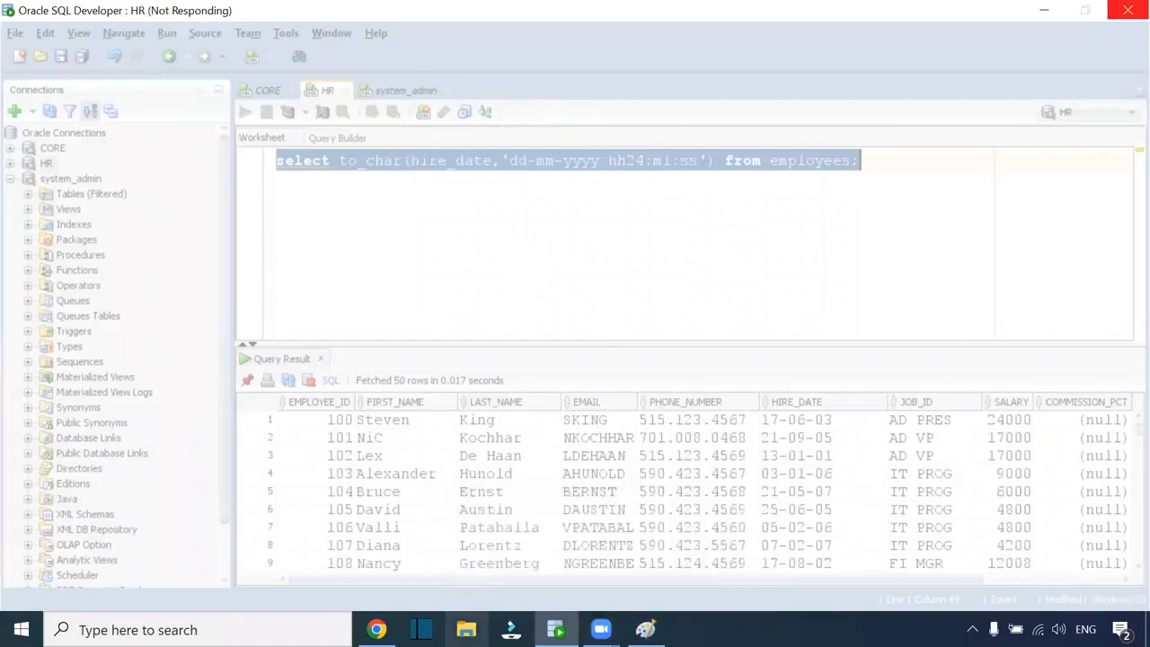
click(467, 629)
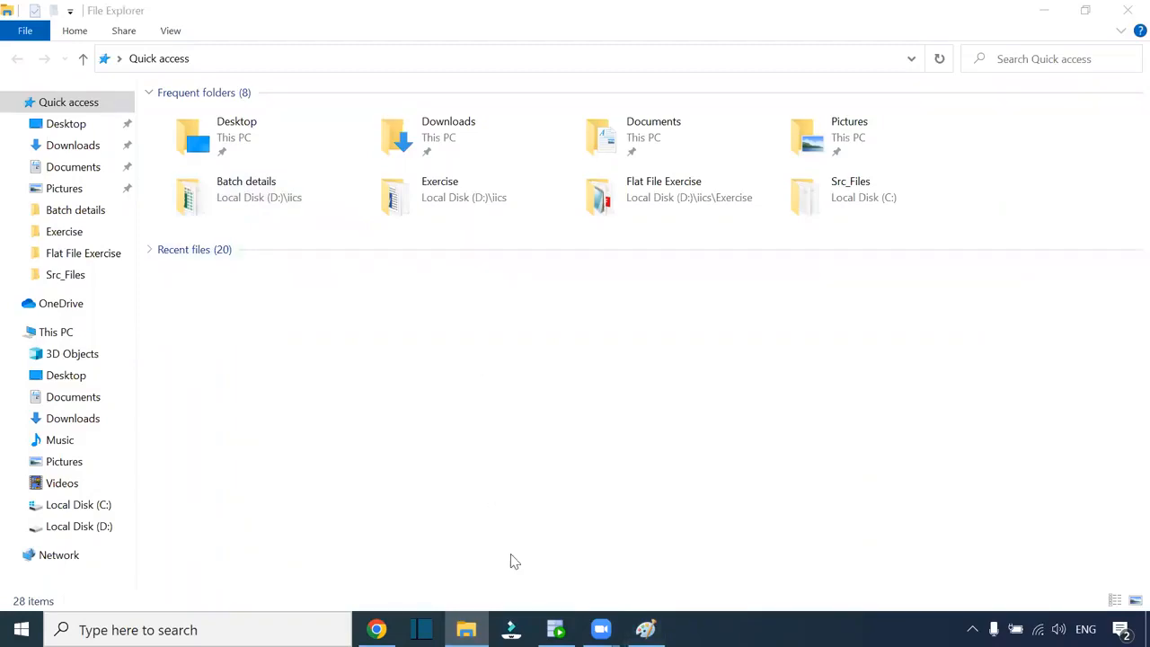
Force-close the unresponsive SQL Developer and refresh the Windows desktop
click(555, 629)
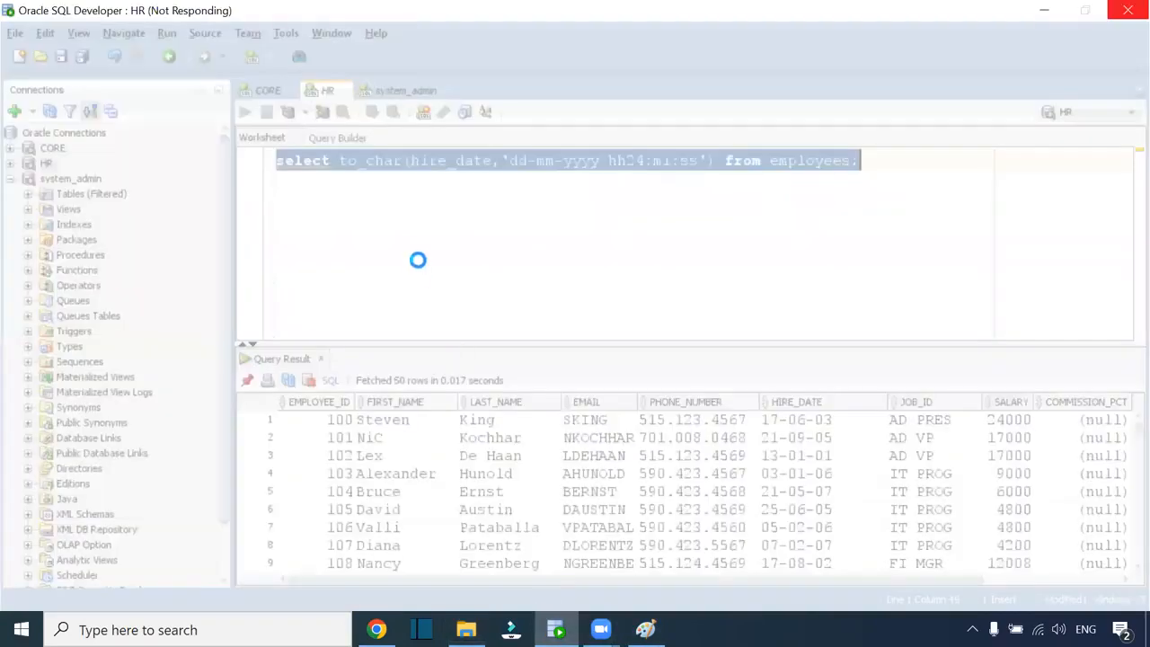
click(1124, 9)
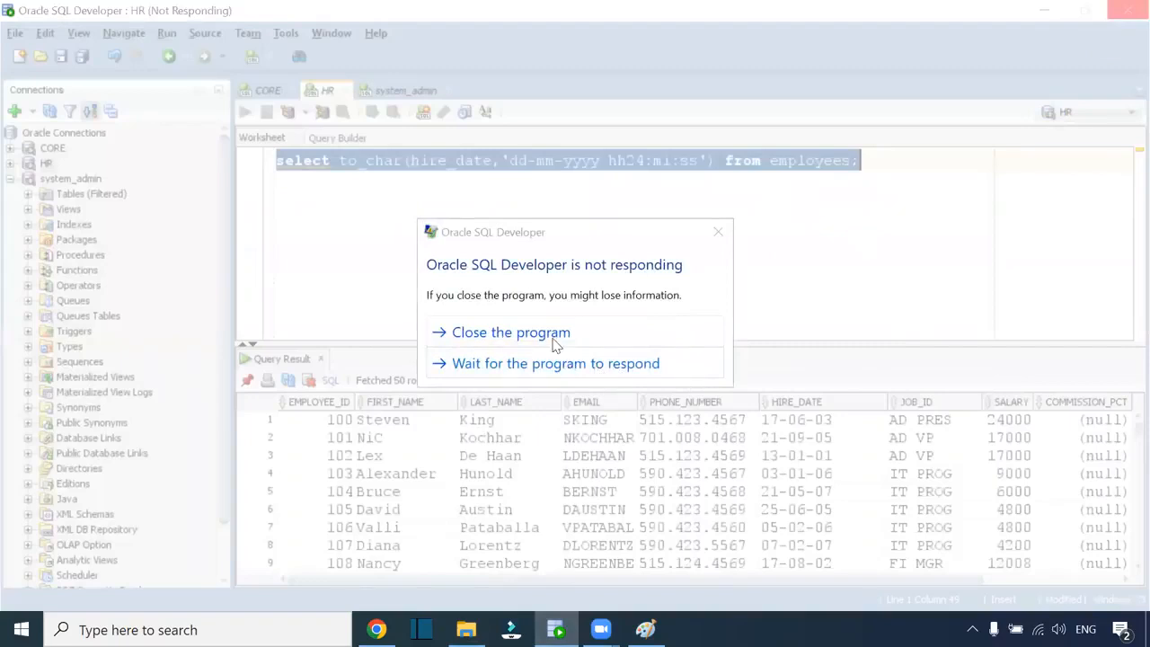
click(553, 340)
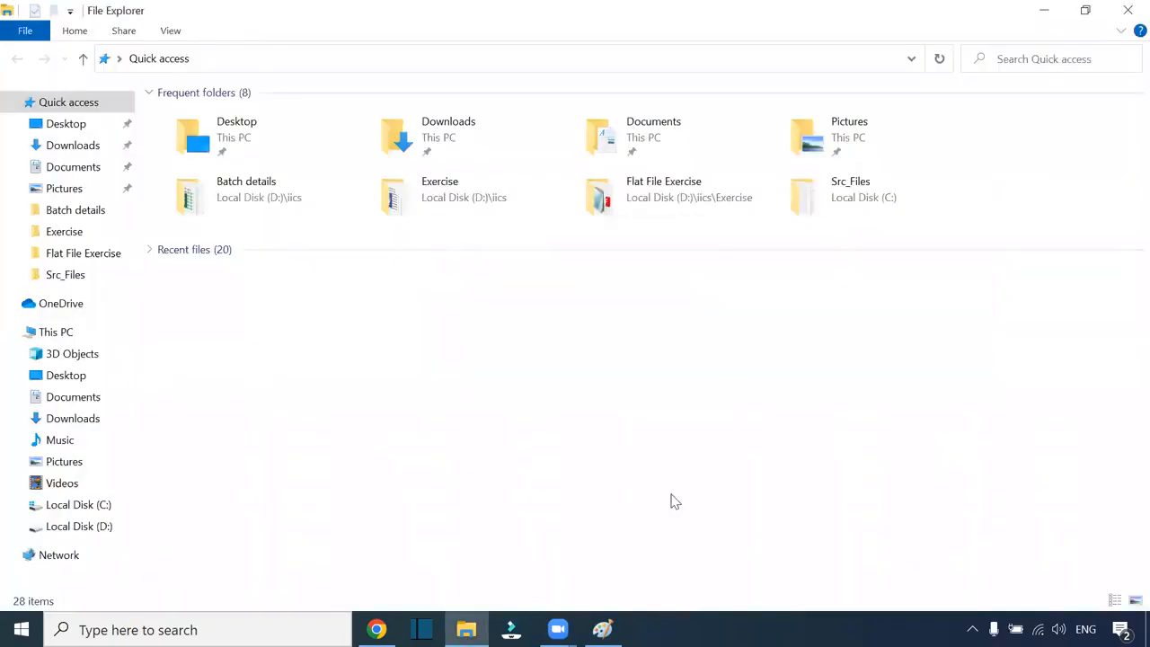
key(super+d)
right_click(371, 148)
click(419, 200)
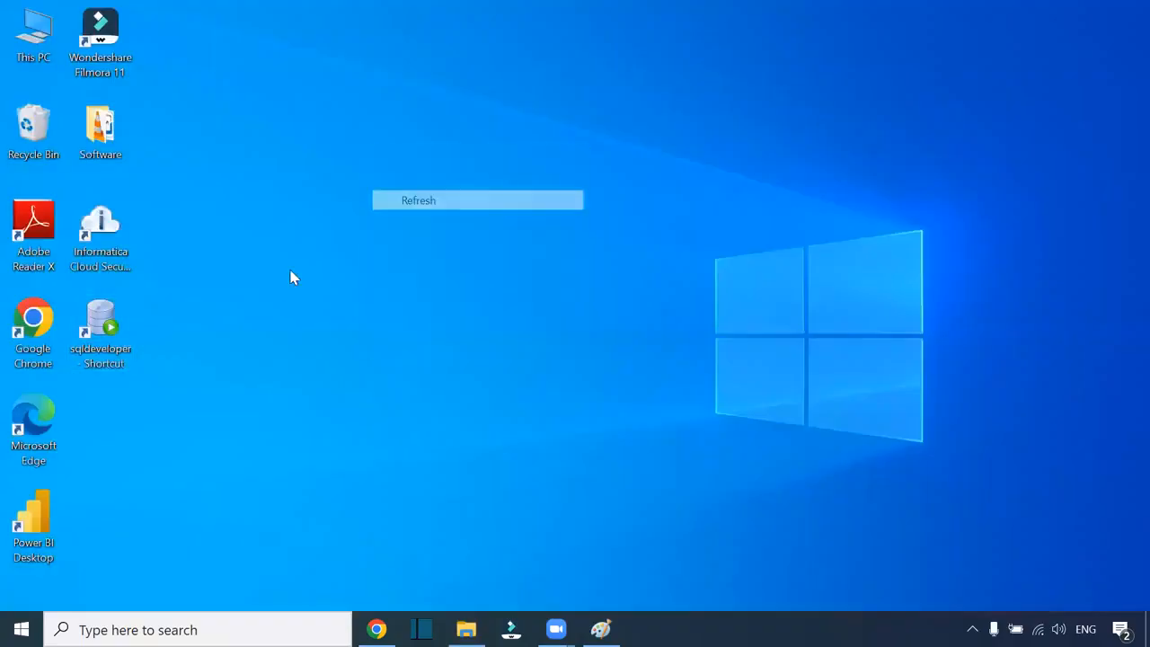
Relaunch SQL Developer and open emp_txn_details from the Src_Files folder in Excel
double_click(91, 308)
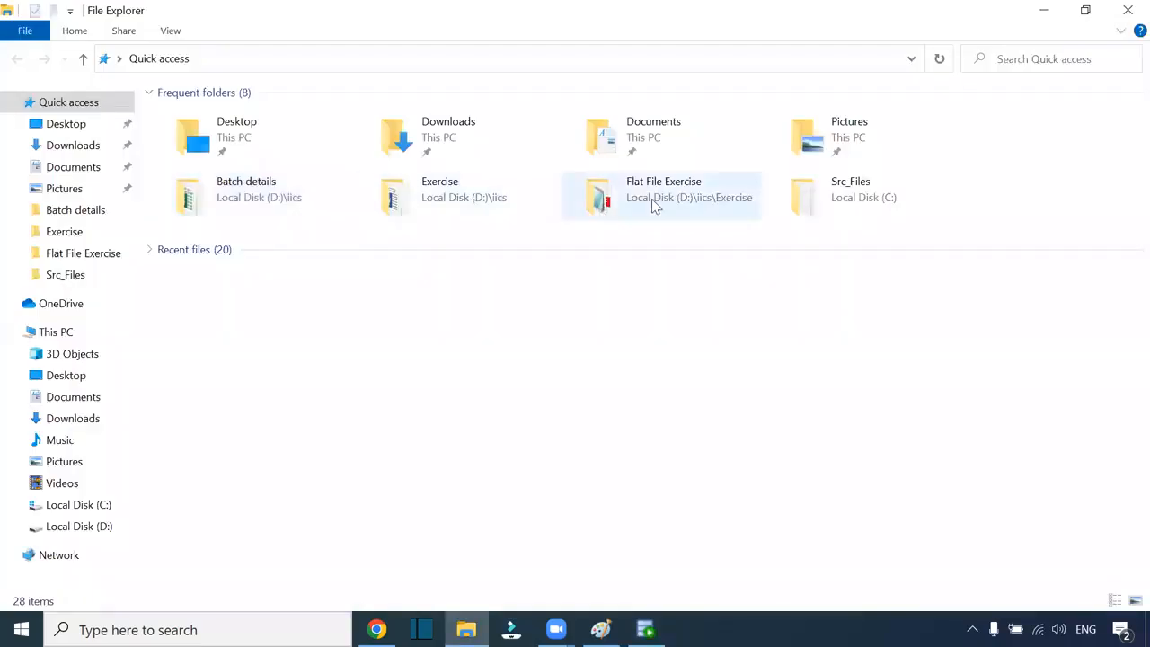
double_click(838, 210)
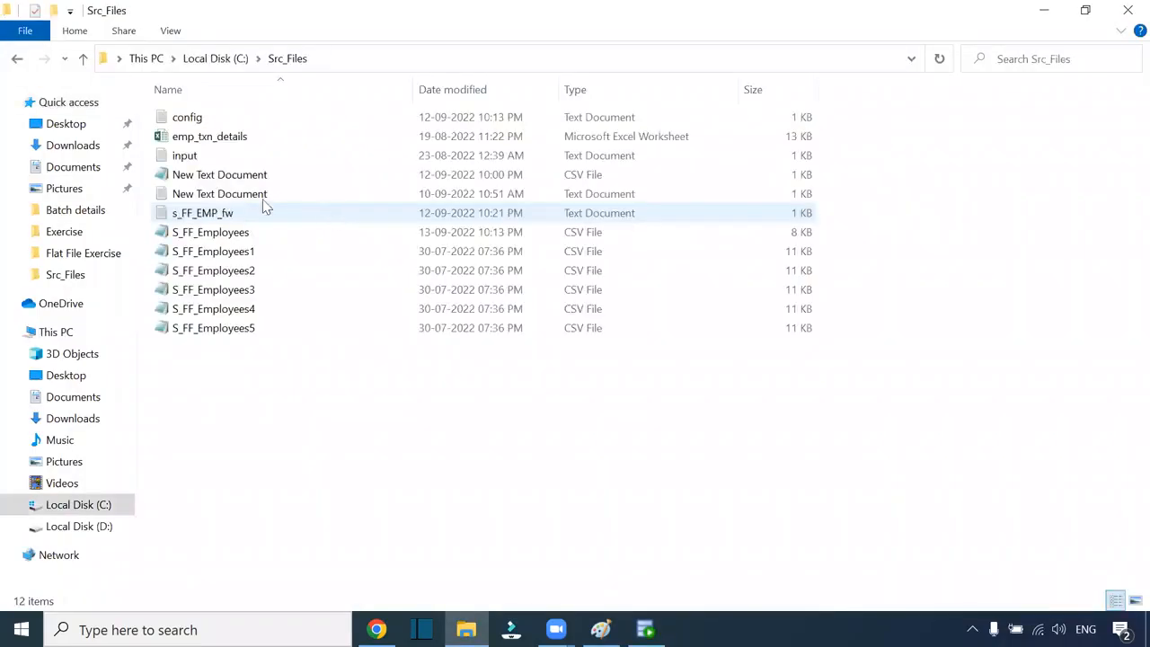
click(231, 140)
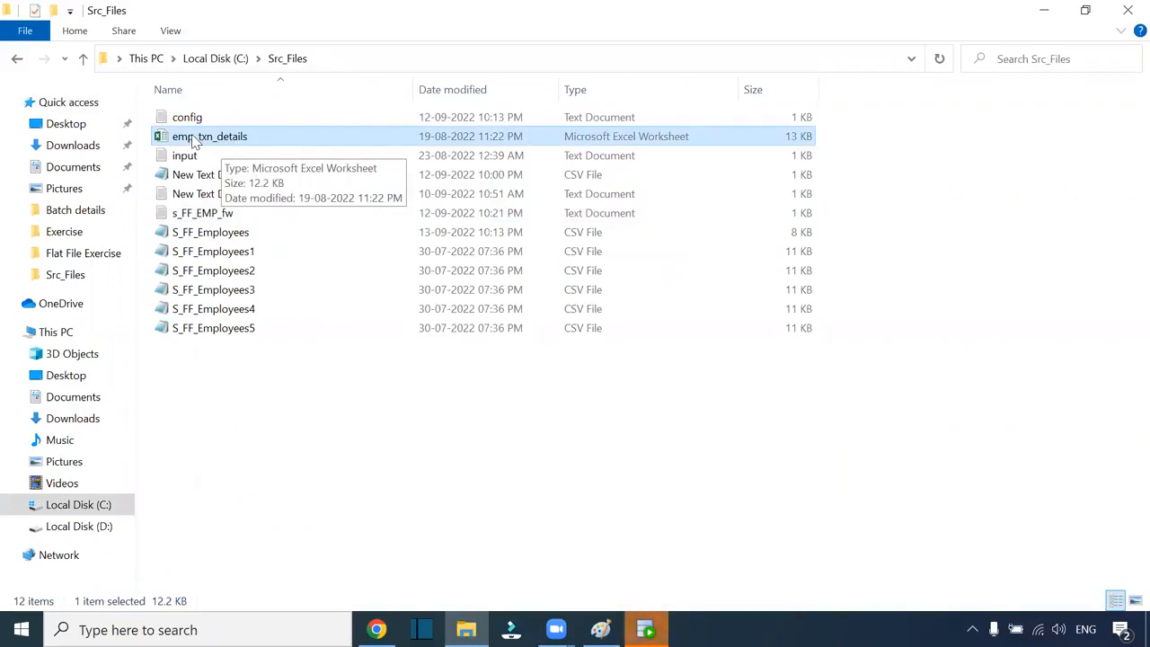
double_click(201, 136)
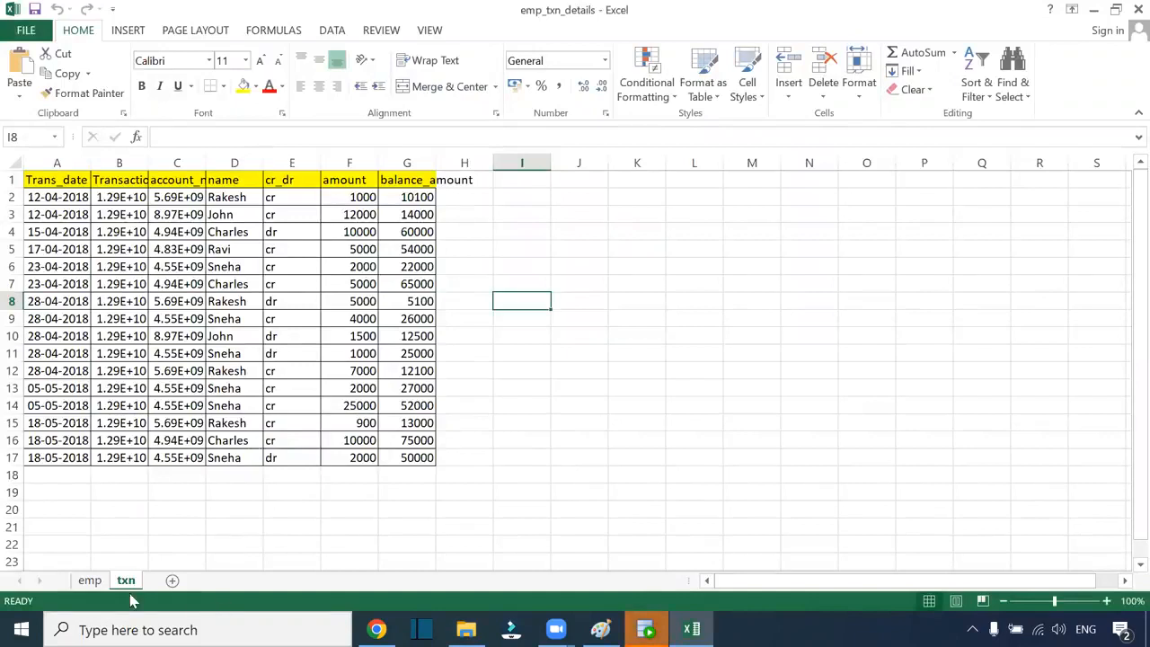
Review the emp sheet's columns, pointing out the salary, skillset, city and country headers
click(87, 581)
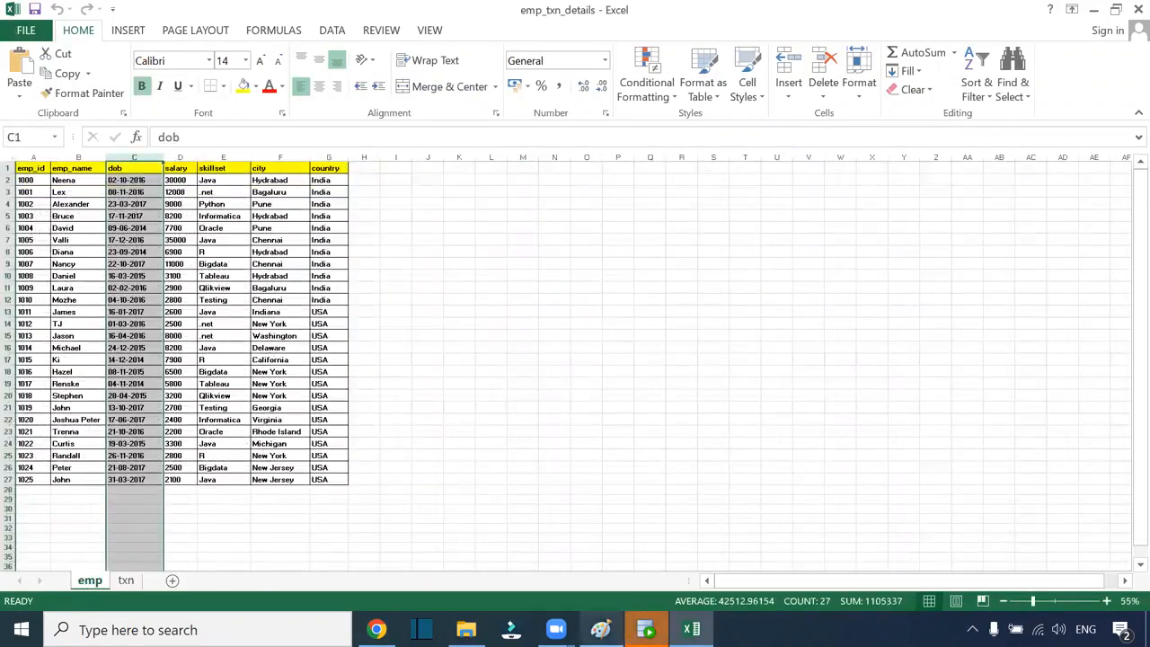
click(484, 416)
scroll(522, 426, up, 5)
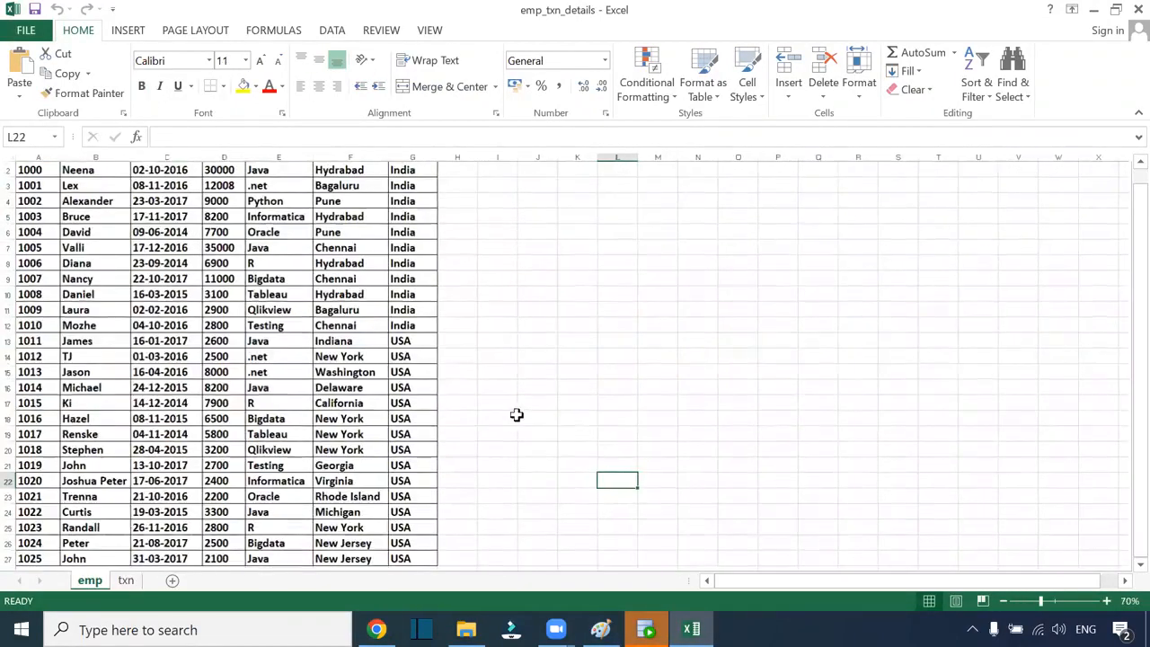
scroll(419, 395, down, 4)
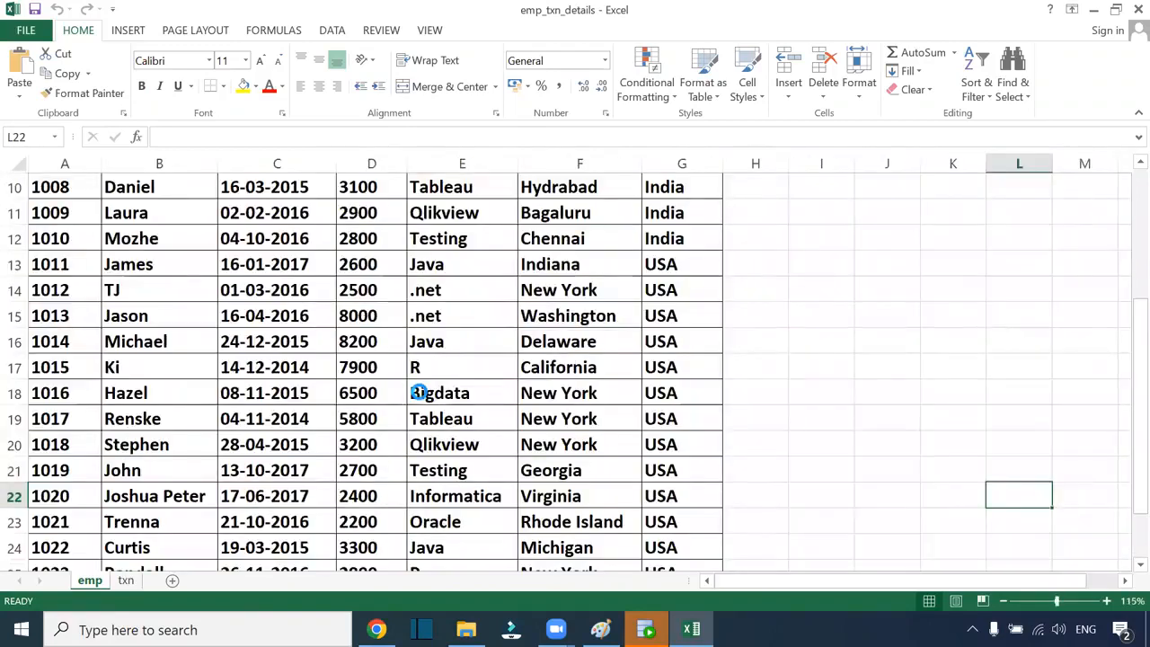
scroll(107, 255, up, 1)
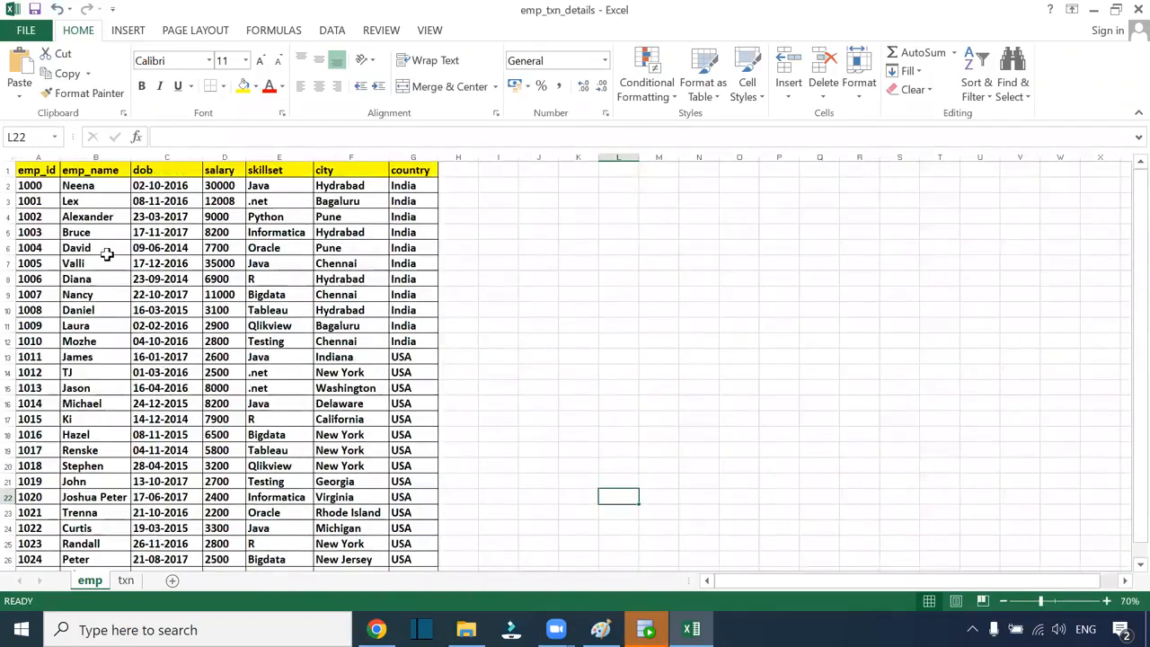
drag(34, 171, 401, 186)
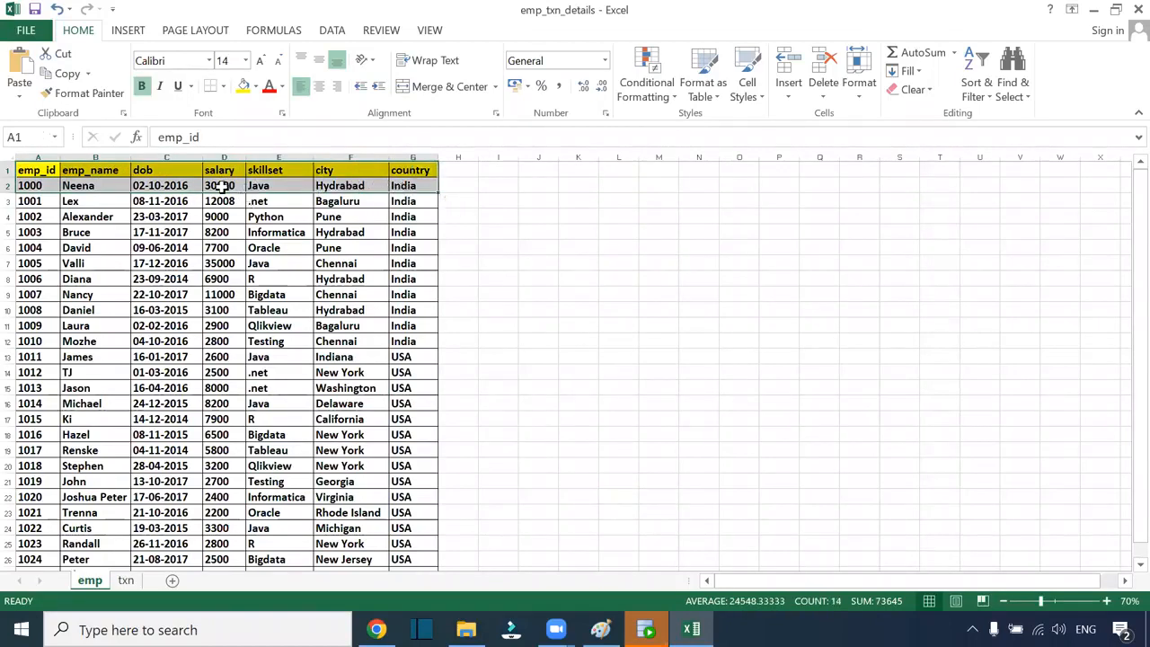
click(219, 171)
click(274, 170)
click(342, 173)
click(400, 171)
scroll(231, 353, down, 2)
scroll(231, 353, up, 2)
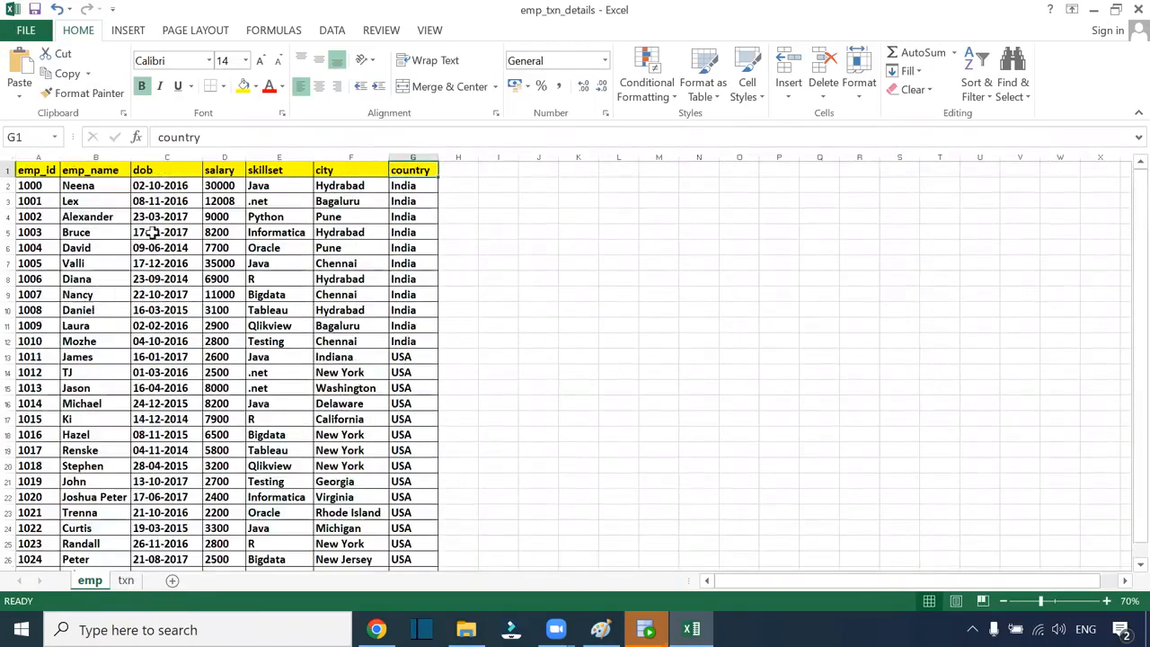
drag(158, 171, 166, 537)
Inspect the txn sheet's Trans_date, Transaction_id and account_no columns, then return to SQL Developer
click(126, 581)
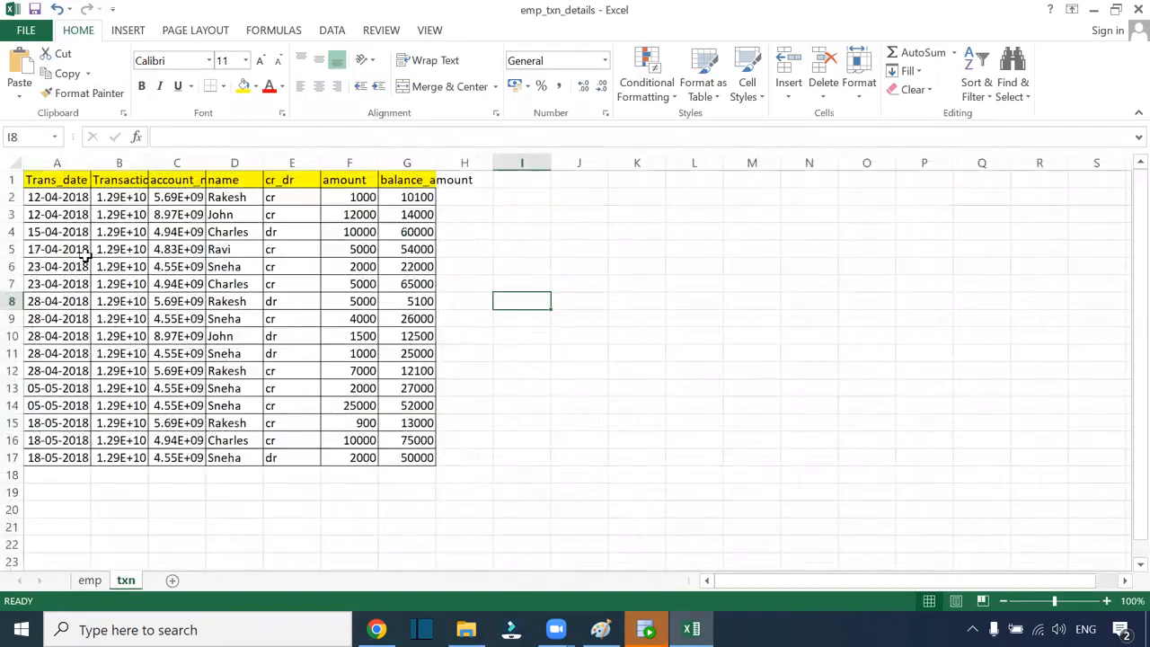
click(106, 200)
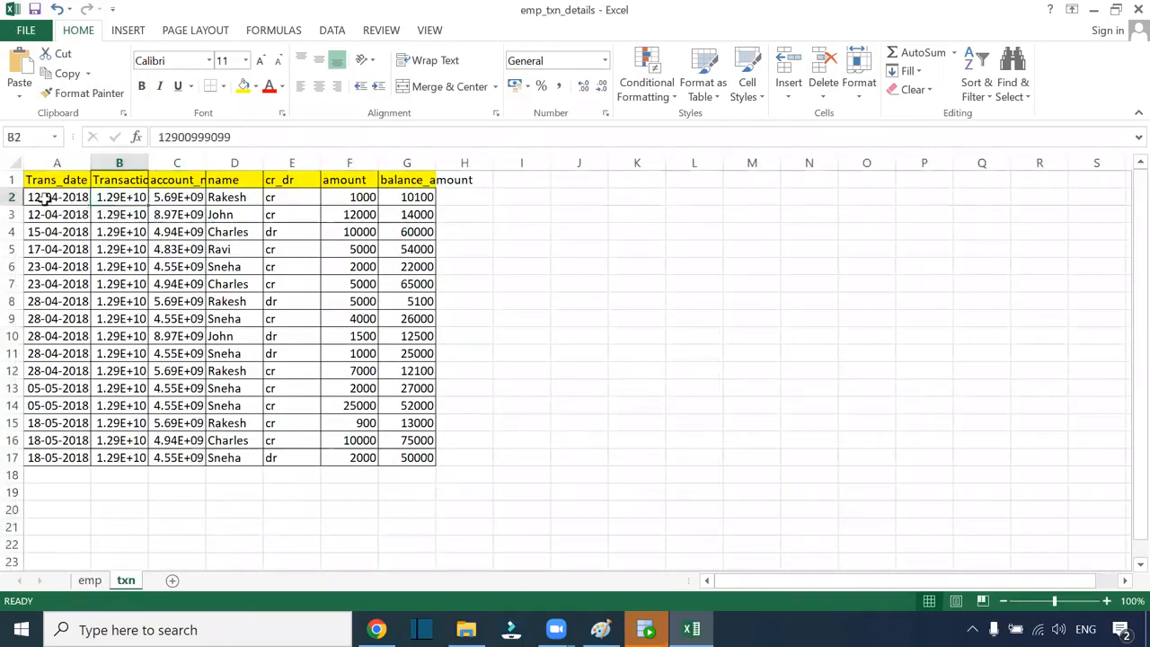
click(41, 195)
click(113, 195)
key(Up)
click(184, 178)
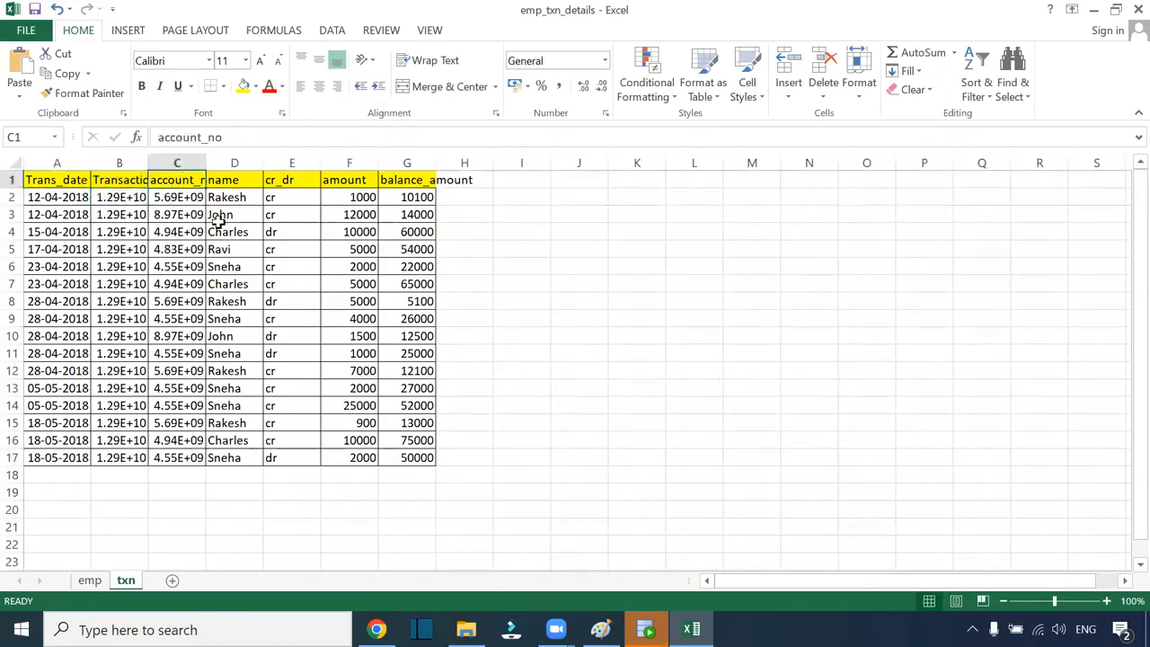
drag(68, 184, 422, 458)
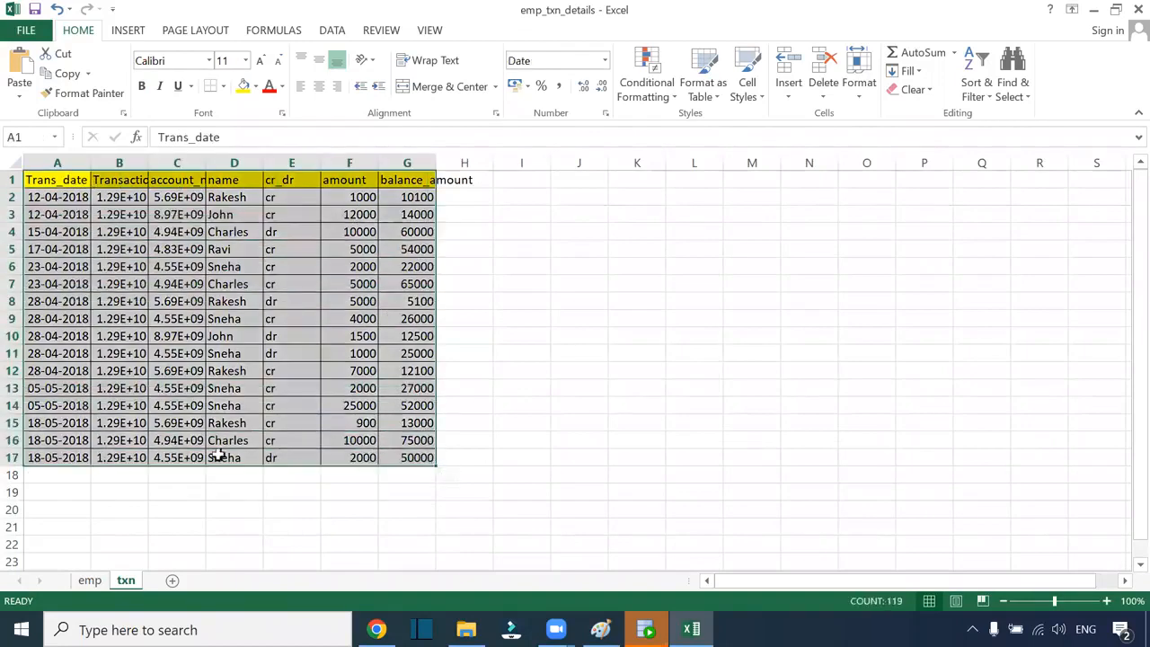
click(90, 580)
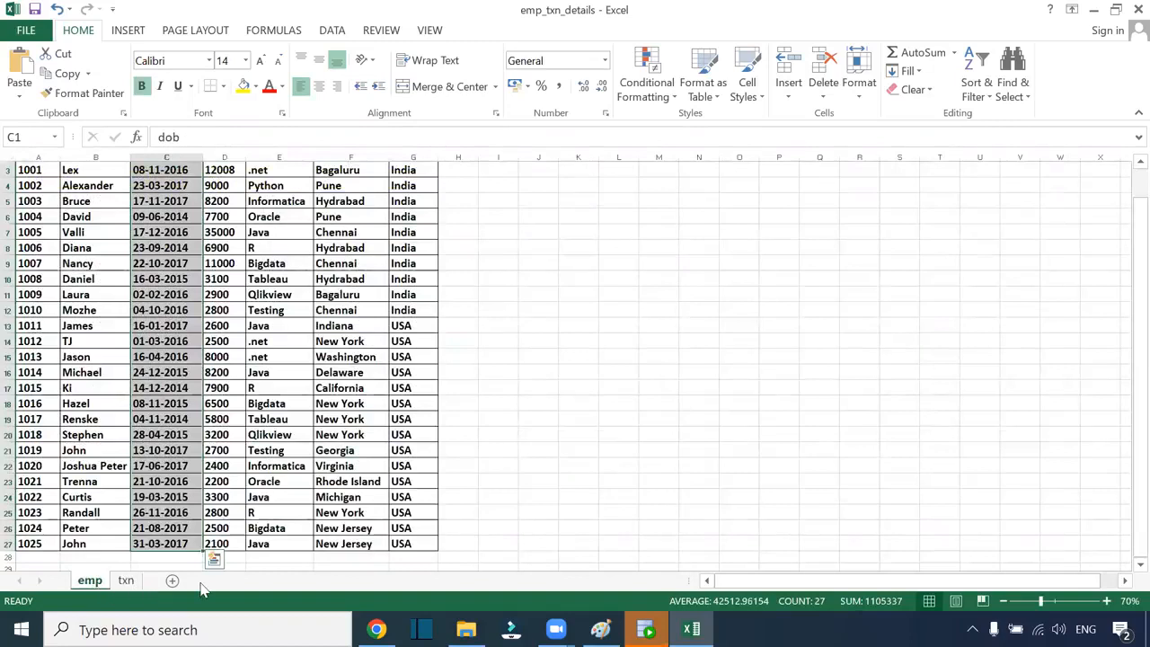
click(125, 580)
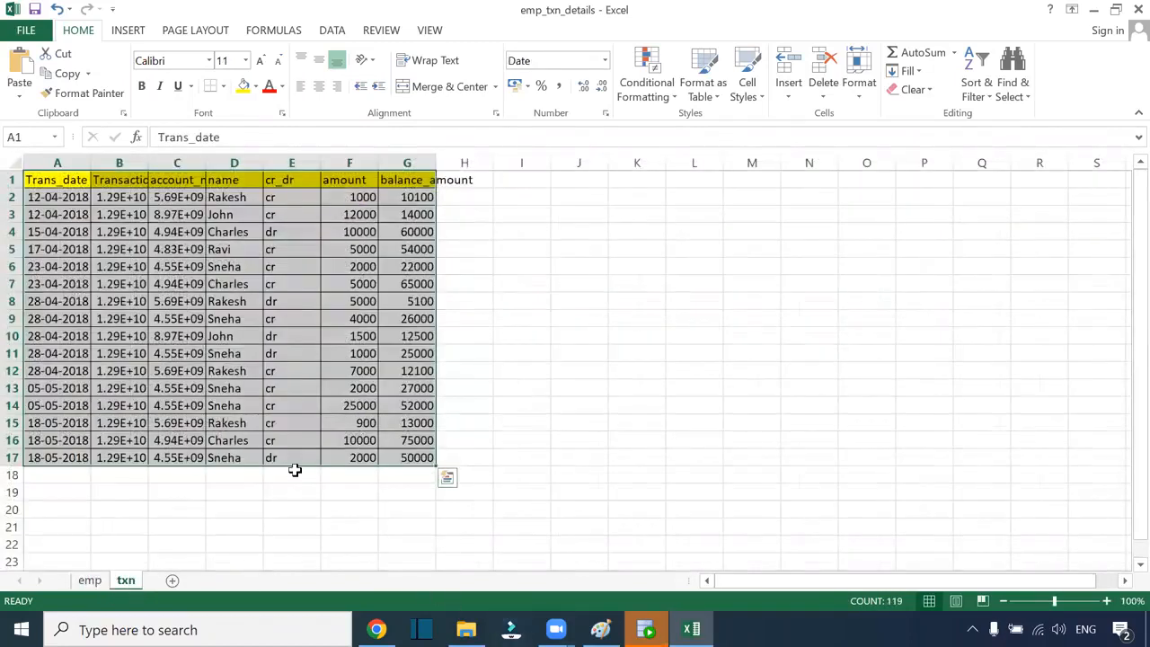
click(297, 526)
click(646, 628)
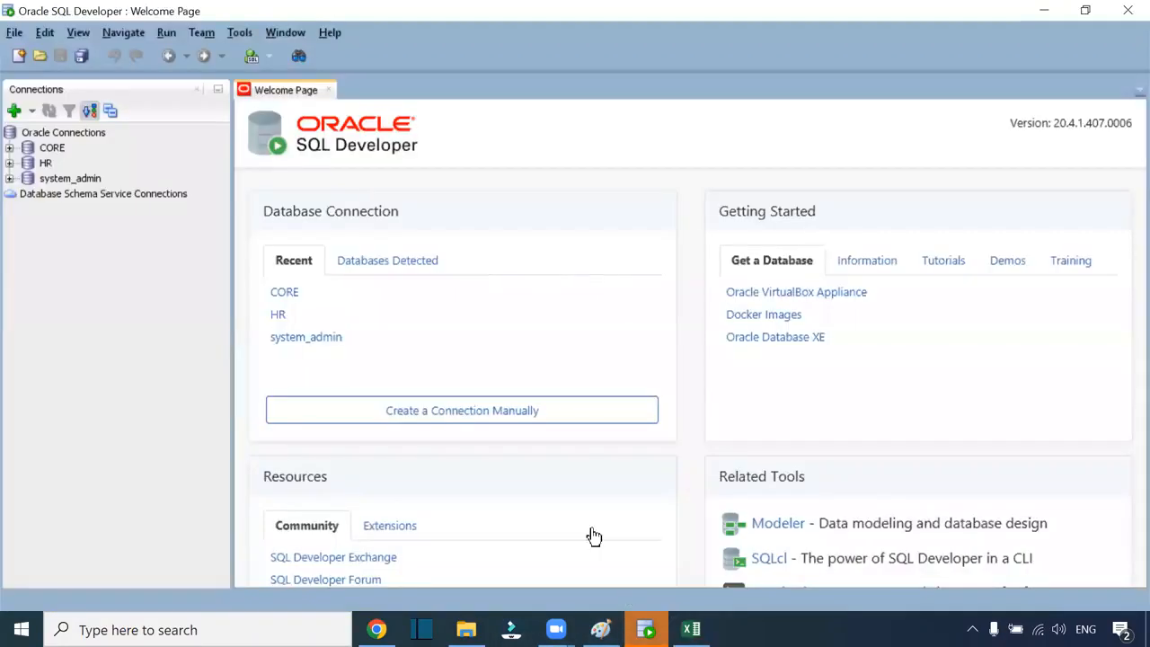
Connect to the CORE database with its password and close the Welcome Page
click(10, 148)
click(513, 310)
text(••)
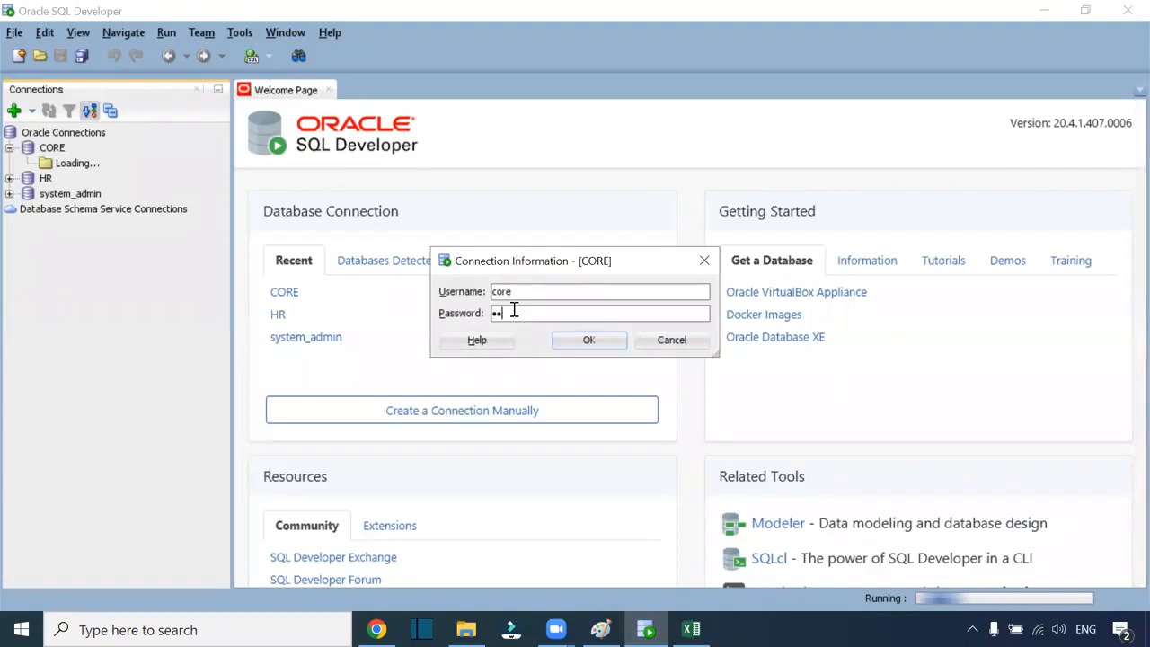
text(••)
key(Return)
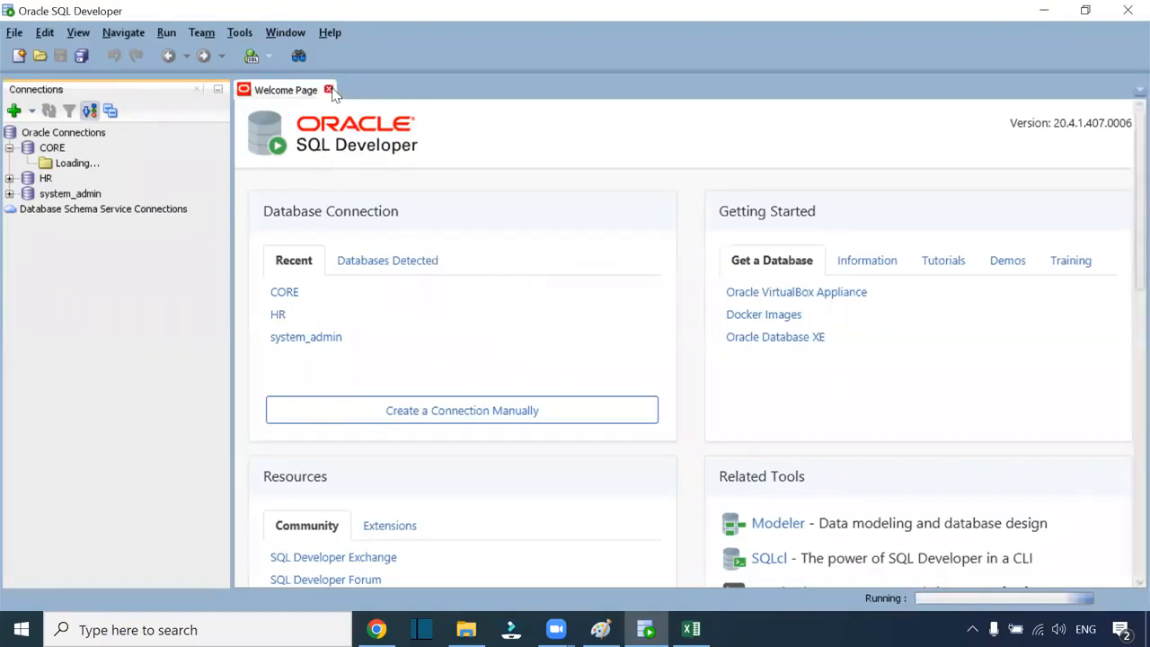
click(329, 90)
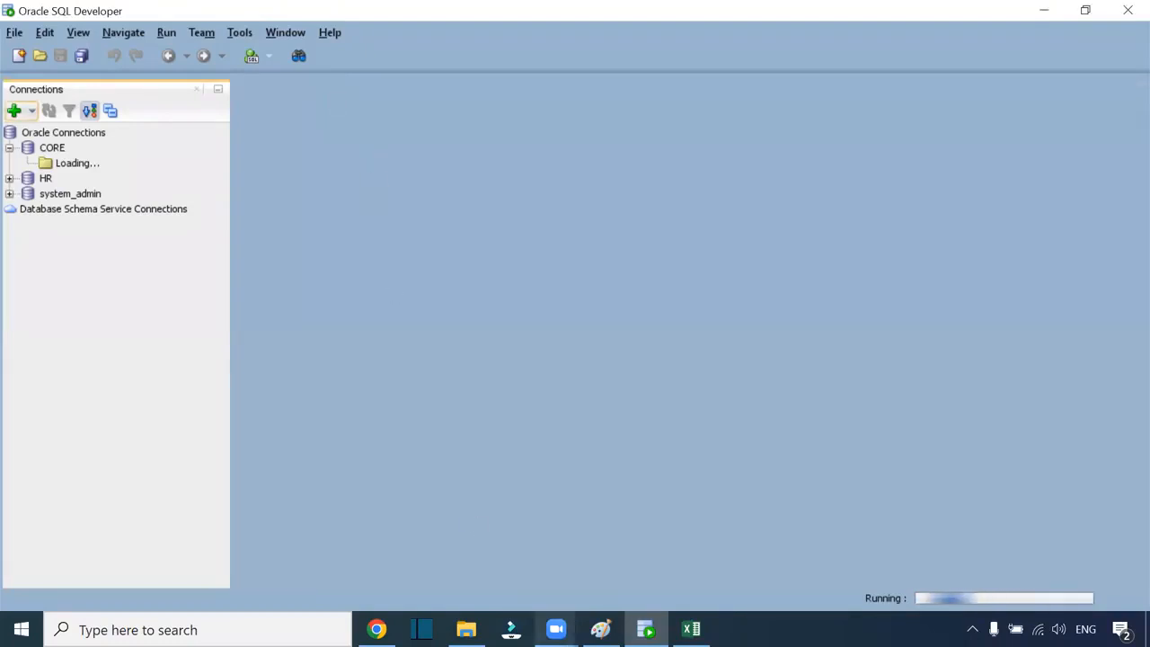
Highlight the header rows of the txn and emp sheets in the workbook
click(691, 629)
drag(52, 182, 409, 180)
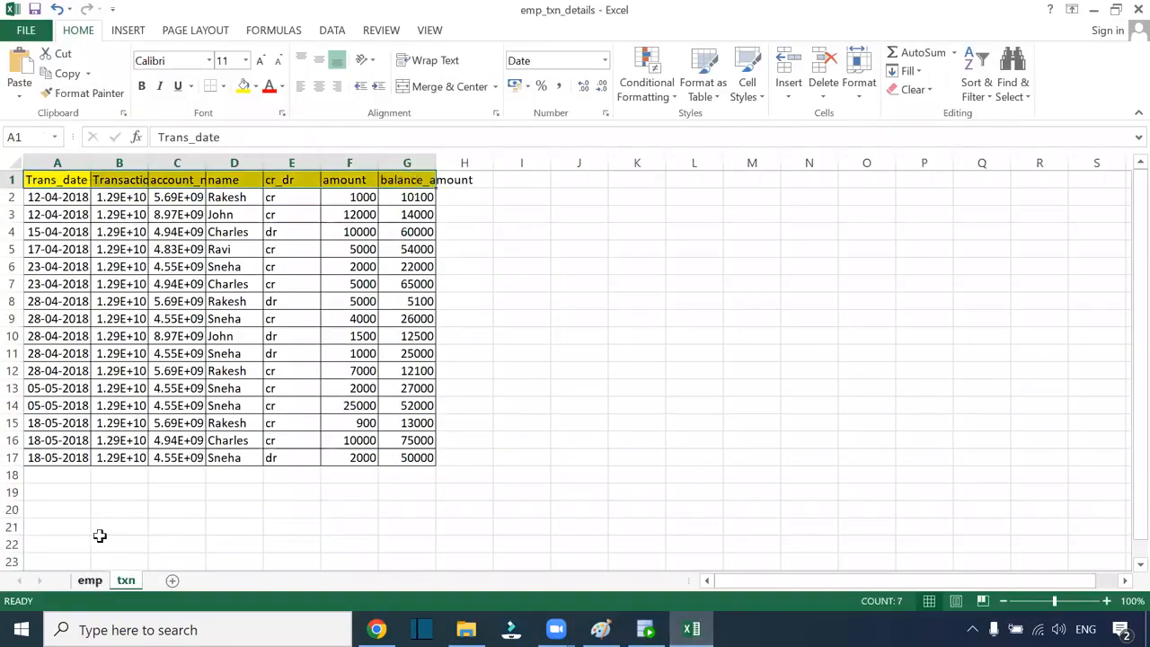
click(90, 580)
scroll(51, 185, up, 1)
drag(46, 169, 405, 170)
click(645, 630)
Undo the right box and AWS-S3 label, then label the left box Excel
click(601, 630)
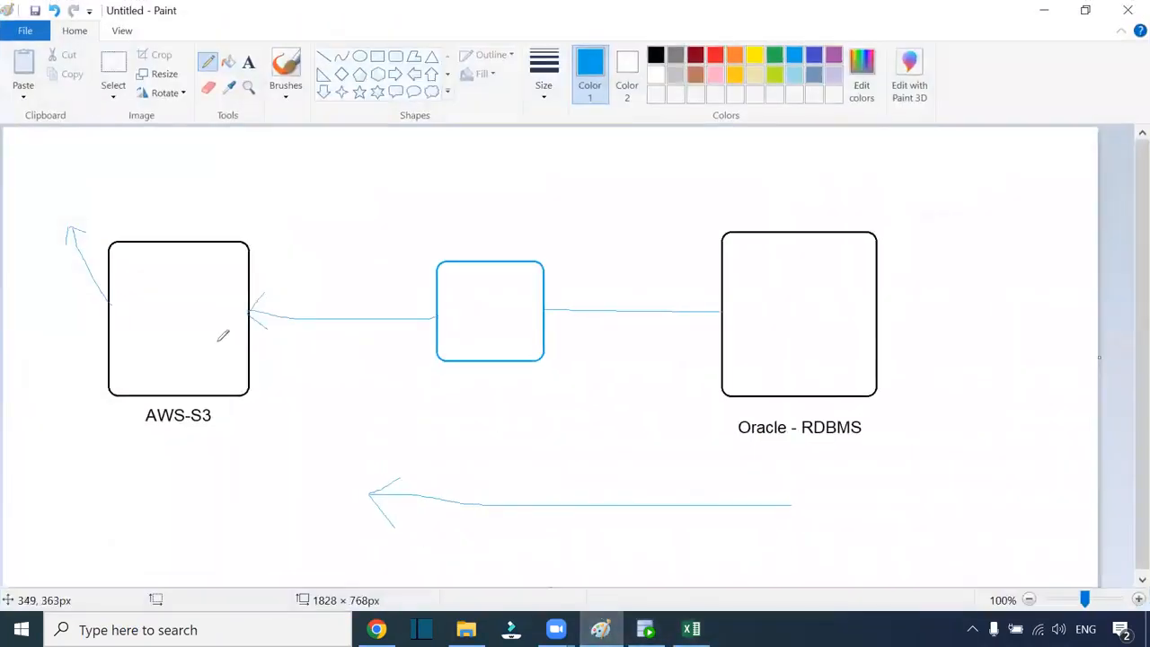
key(ctrl+z)
key(ctrl+z)
key(ctrl+z)
key(ctrl+z)
key(ctrl+z)
key(ctrl+z)
key(ctrl+z)
key(ctrl+z)
key(ctrl+z)
key(ctrl+z)
key(ctrl+z)
click(249, 61)
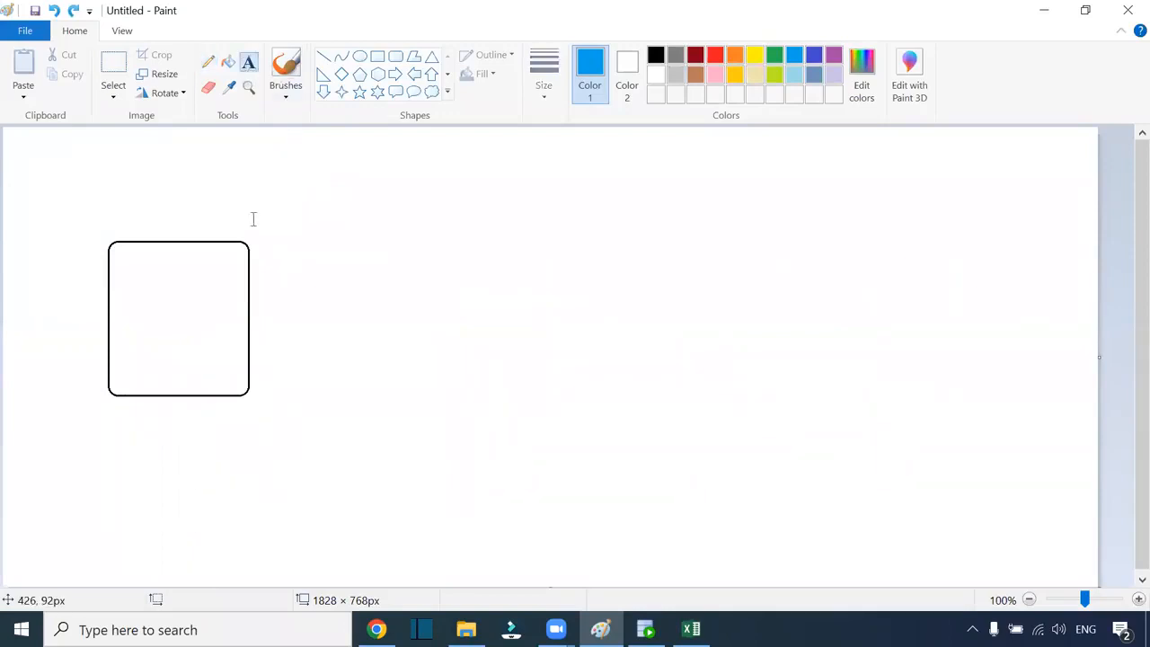
drag(142, 413, 145, 416)
text(xcel)
click(417, 329)
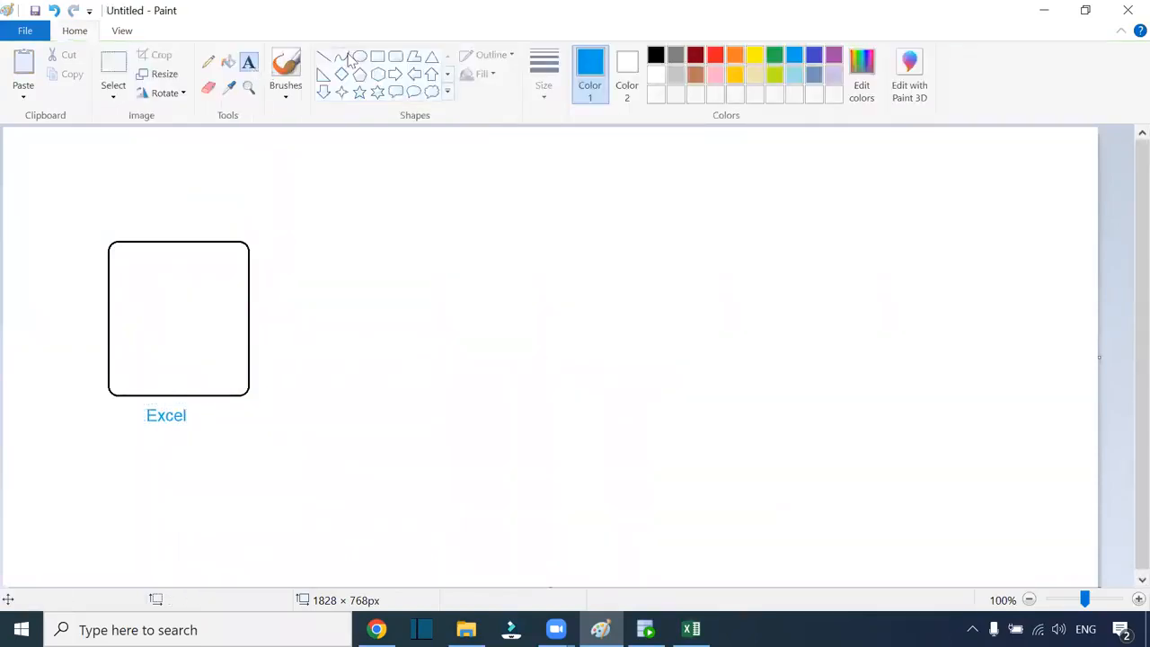
Add black emp and txn labels inside the Excel box and draw an empty rounded box on the right
click(655, 55)
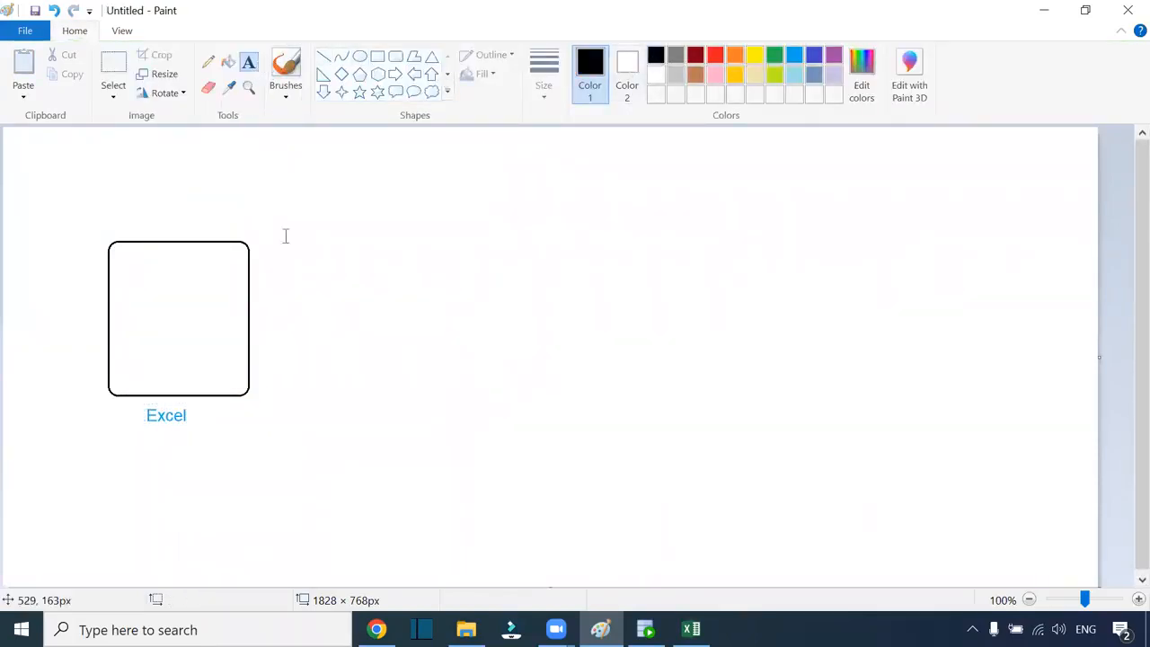
click(126, 280)
text(emp)
click(125, 344)
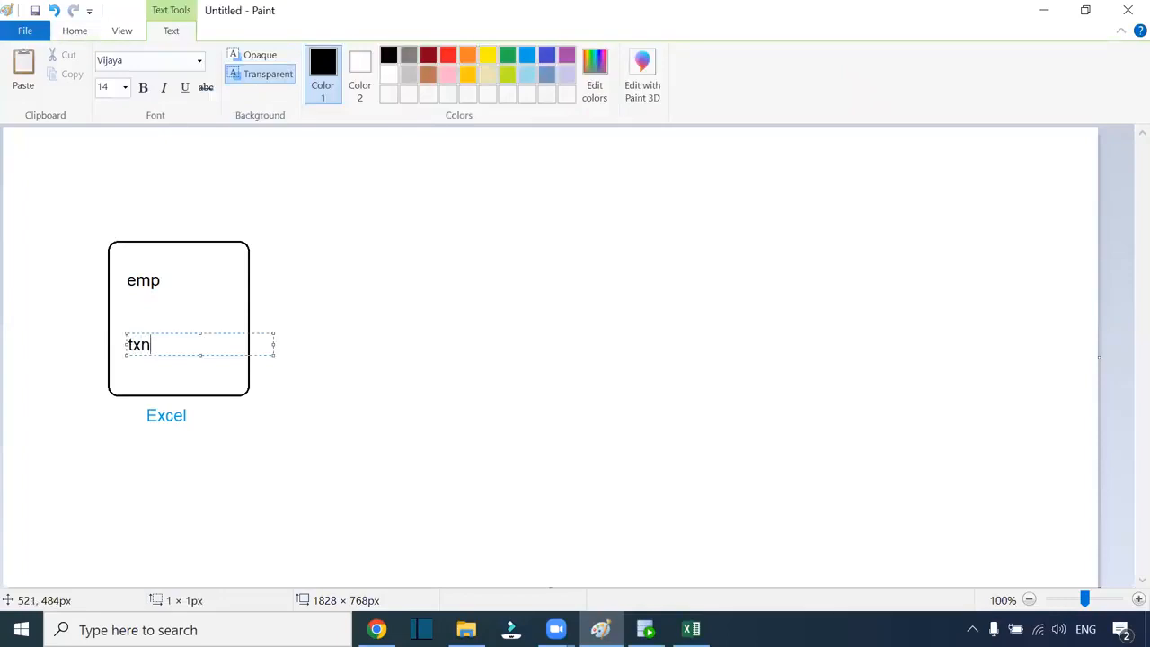
click(470, 348)
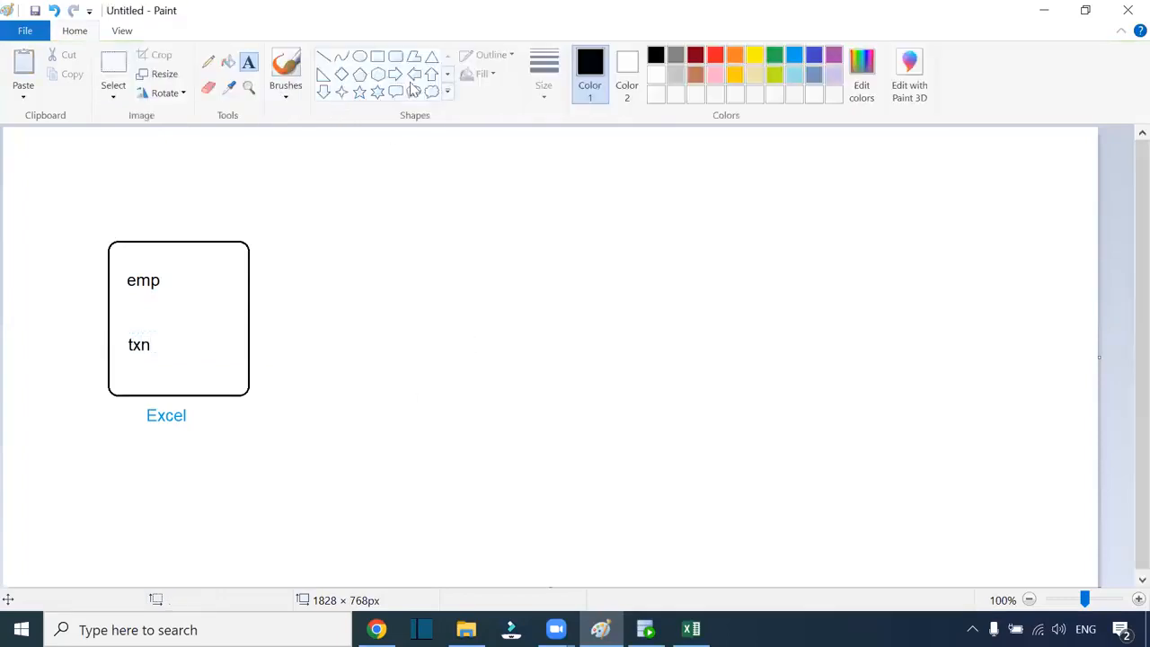
click(396, 57)
mouse_move(693, 212)
mouse_down()
mouse_move(903, 444)
mouse_move(897, 431)
mouse_up()
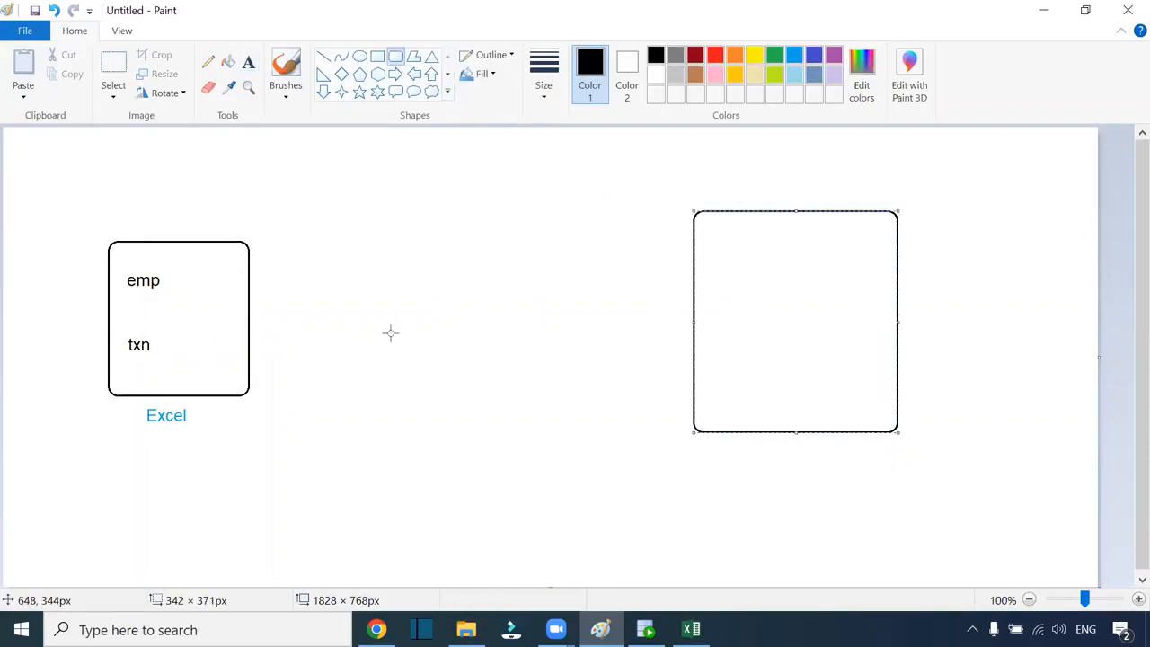
Draw two inner boxes inside the right box and label them EMP and TXN
click(508, 288)
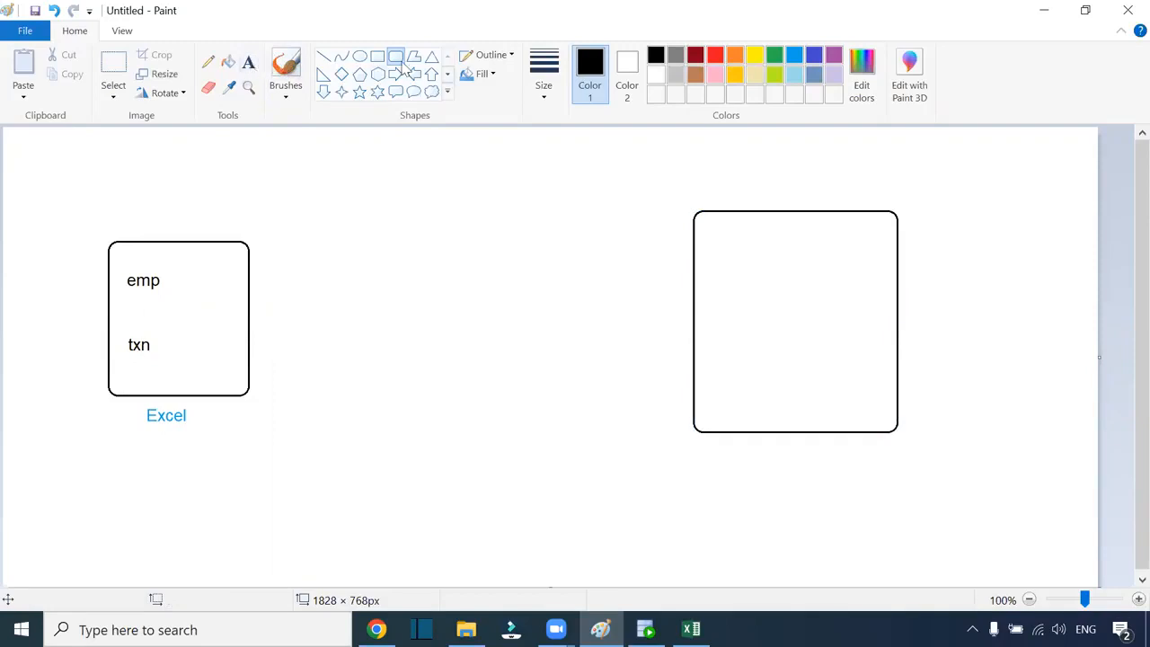
drag(732, 239, 848, 315)
drag(730, 343, 844, 409)
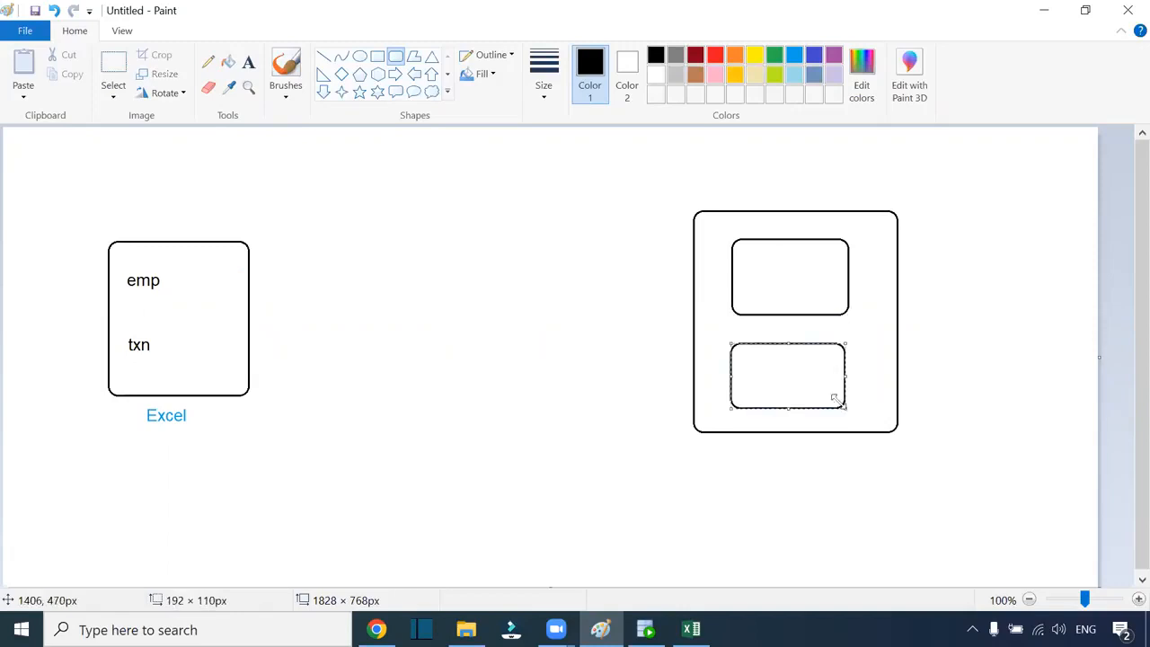
click(657, 44)
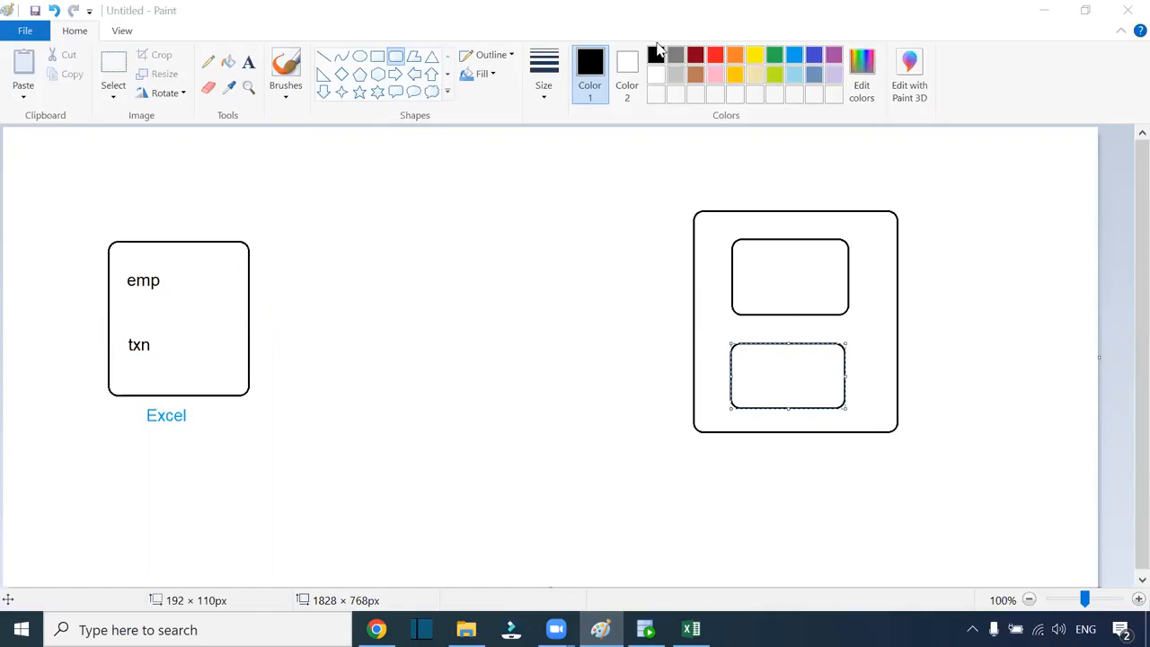
click(249, 61)
click(751, 270)
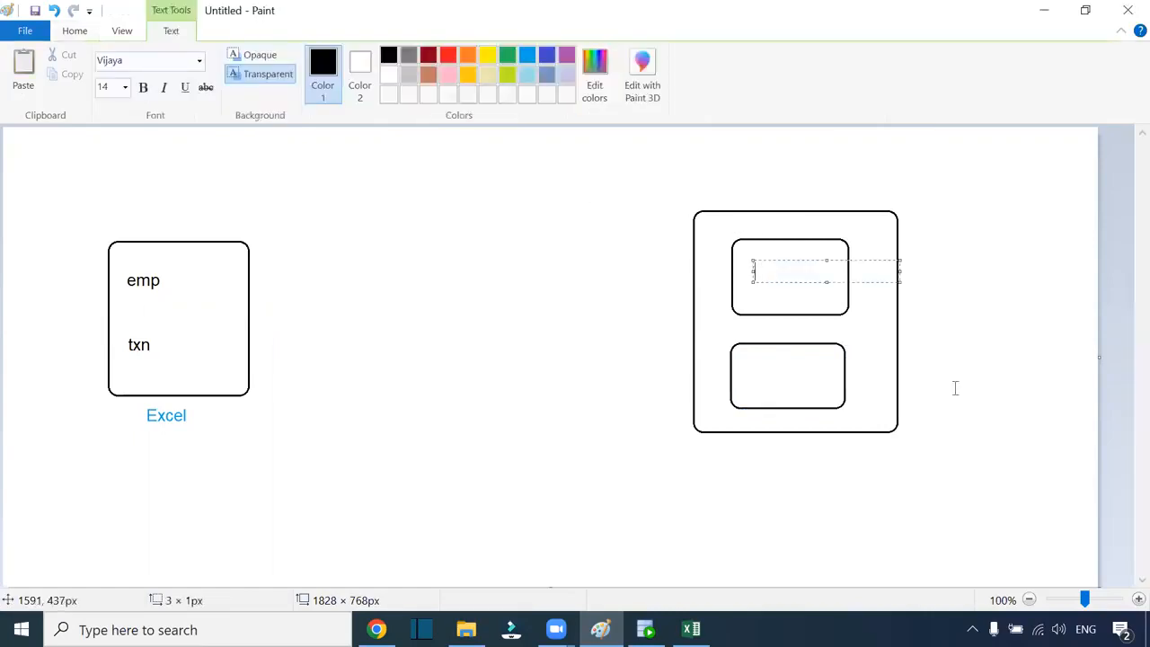
text(EM)
click(752, 366)
text(TXN)
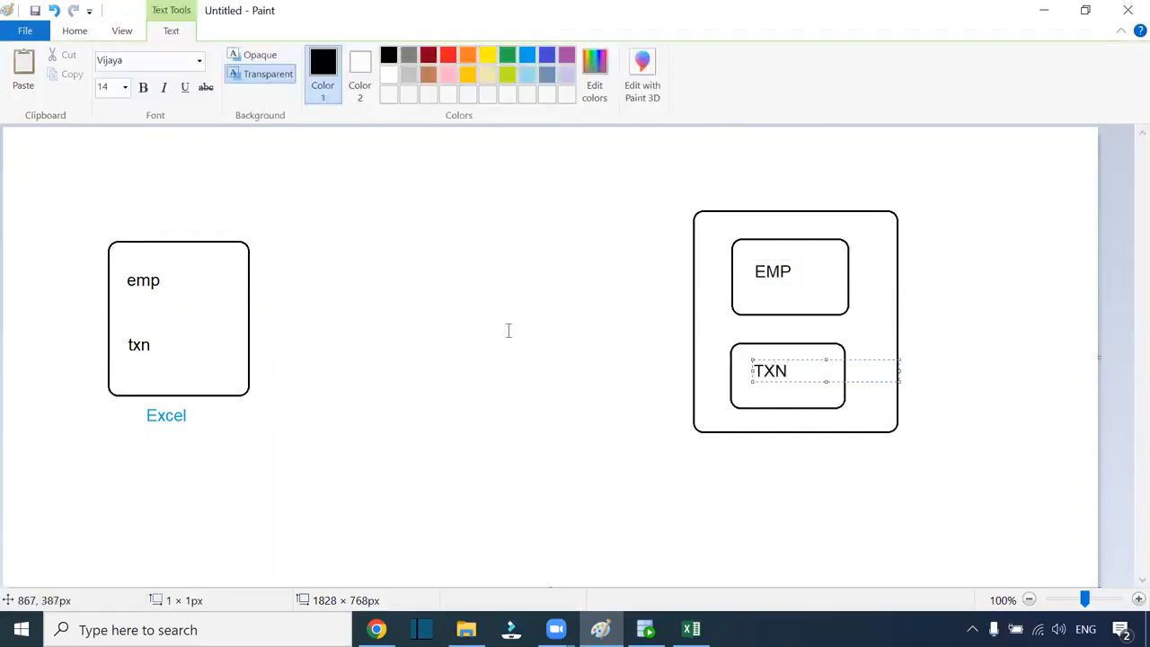
click(431, 252)
Draw an orange rounded box between the Excel box and the right box
click(395, 55)
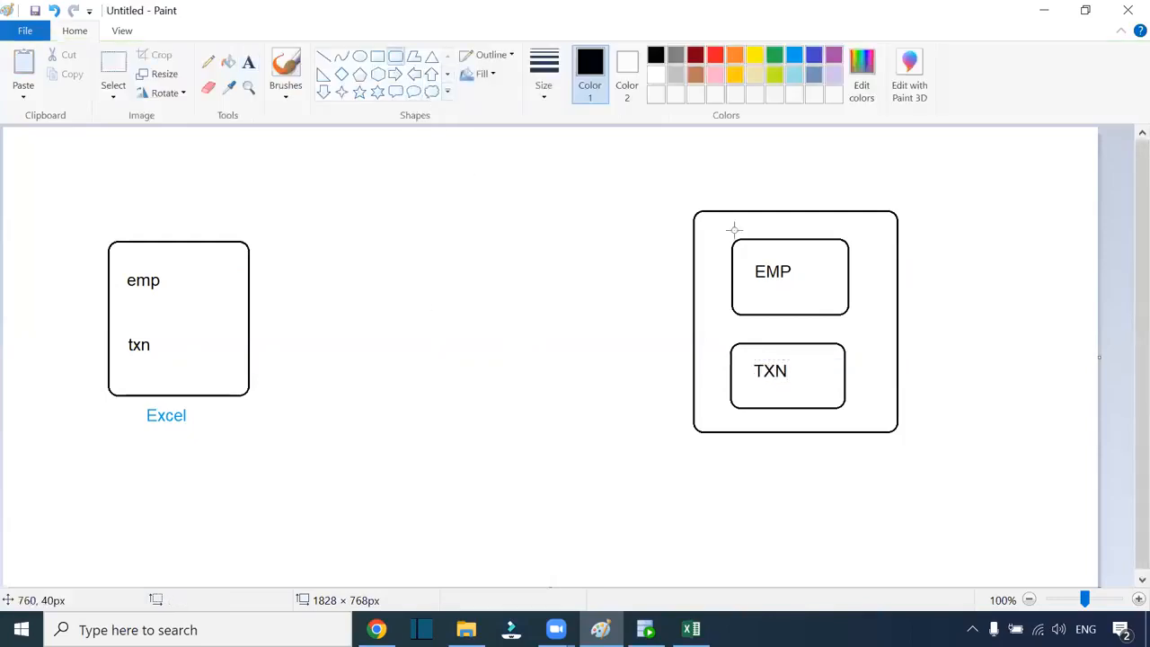
click(814, 56)
drag(418, 267, 516, 349)
click(735, 55)
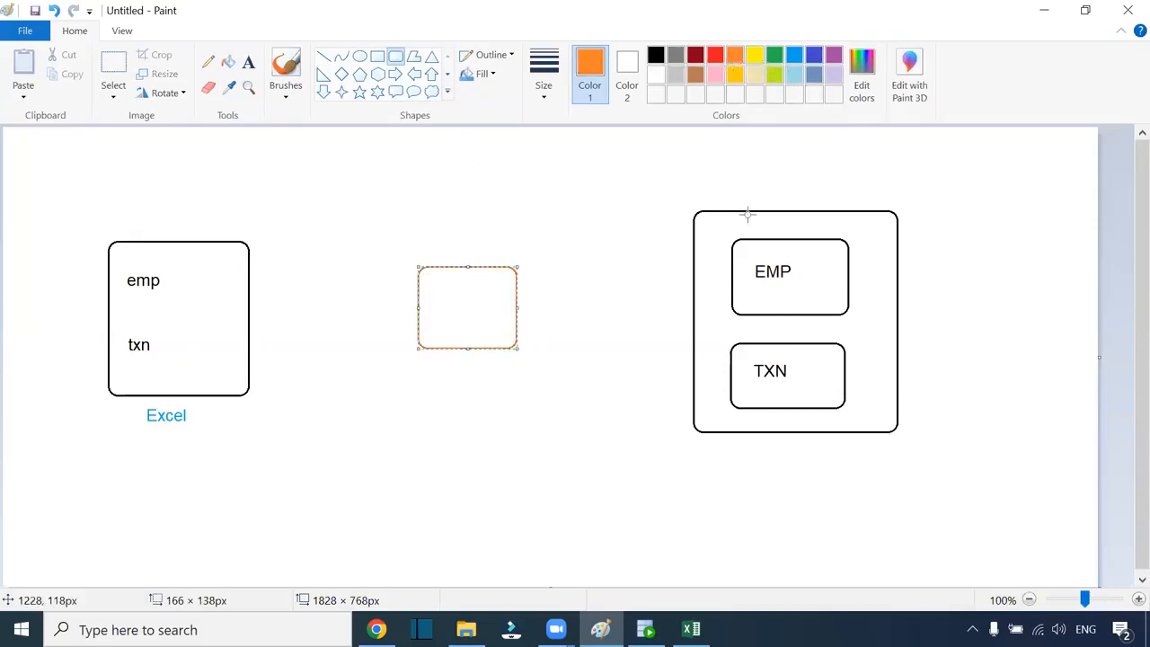
click(511, 188)
Draw black pencil lines linking the Excel box through the orange box to the right box
click(208, 61)
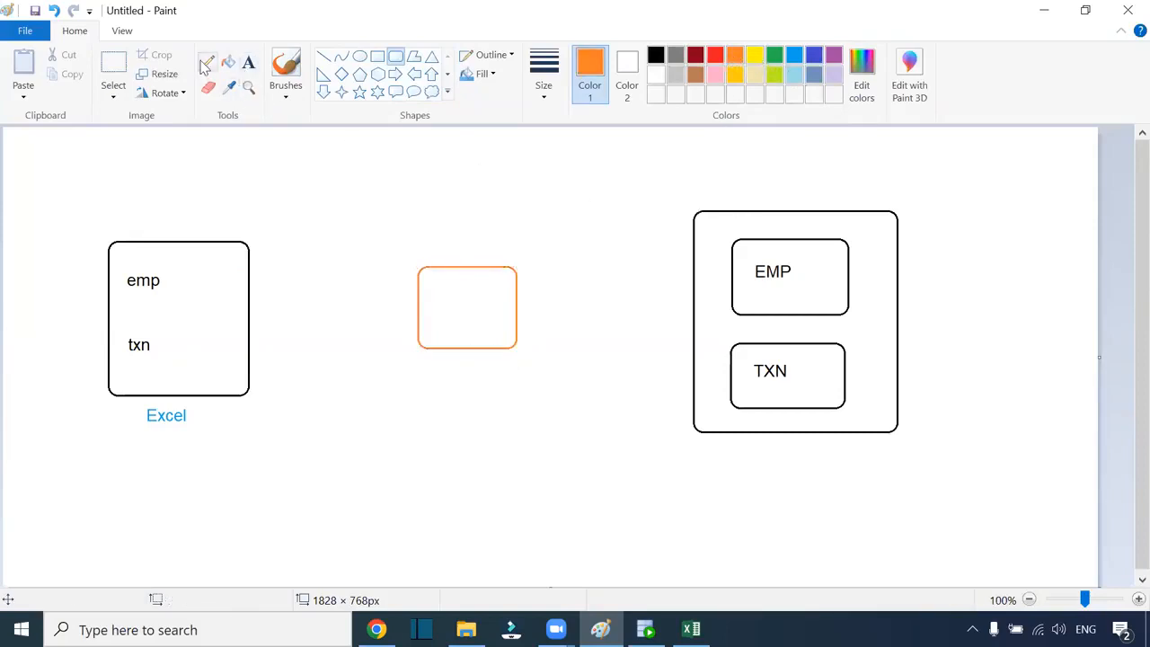
click(655, 55)
drag(250, 301, 417, 306)
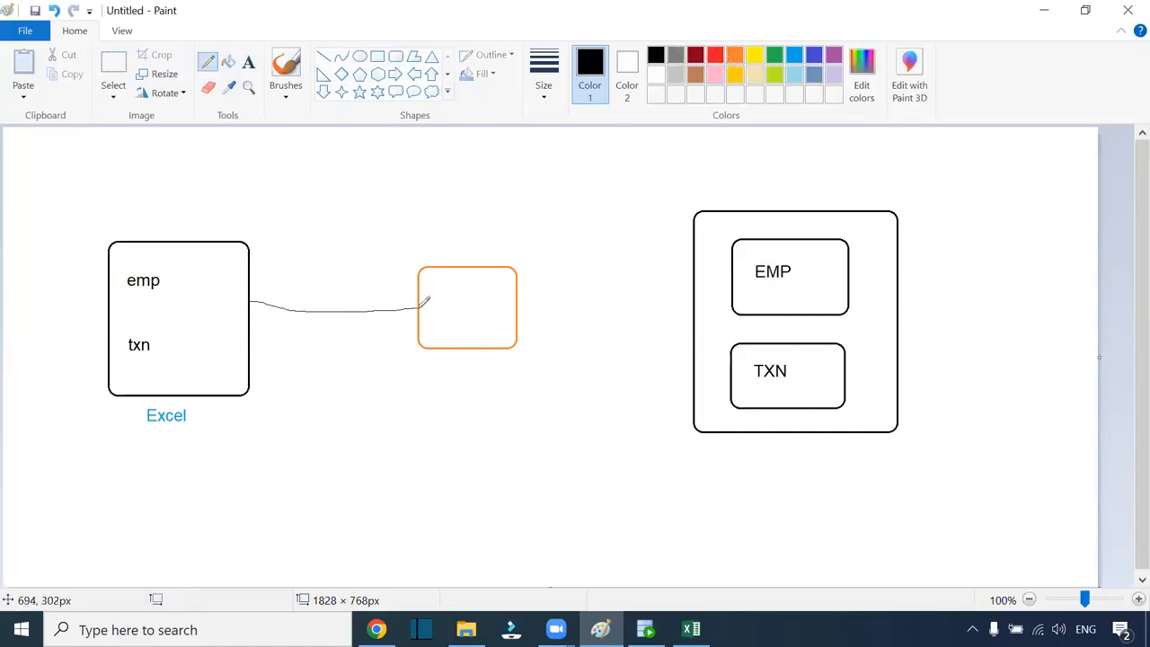
mouse_move(518, 306)
mouse_down()
mouse_move(691, 306)
mouse_move(683, 316)
mouse_up()
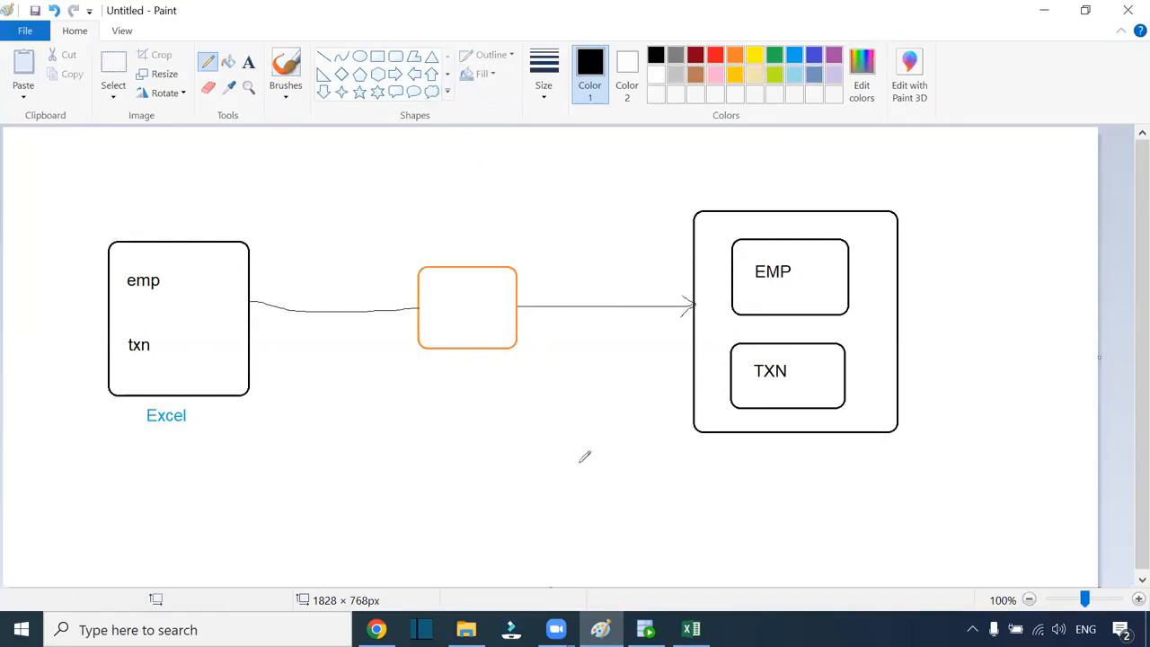
click(688, 628)
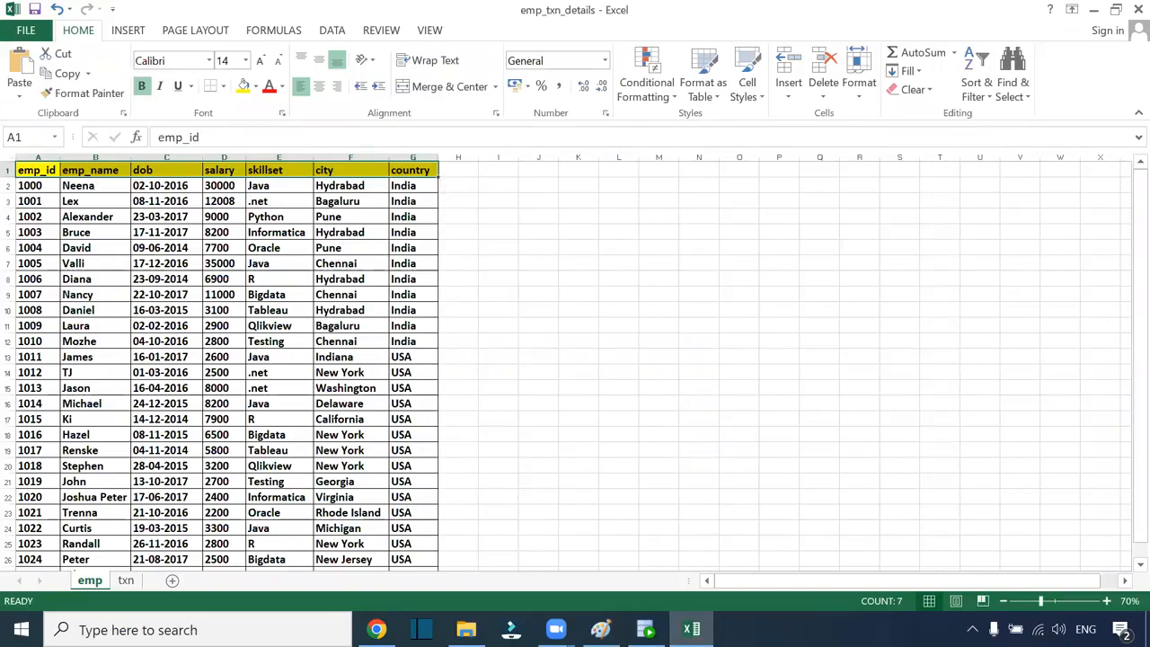
click(378, 629)
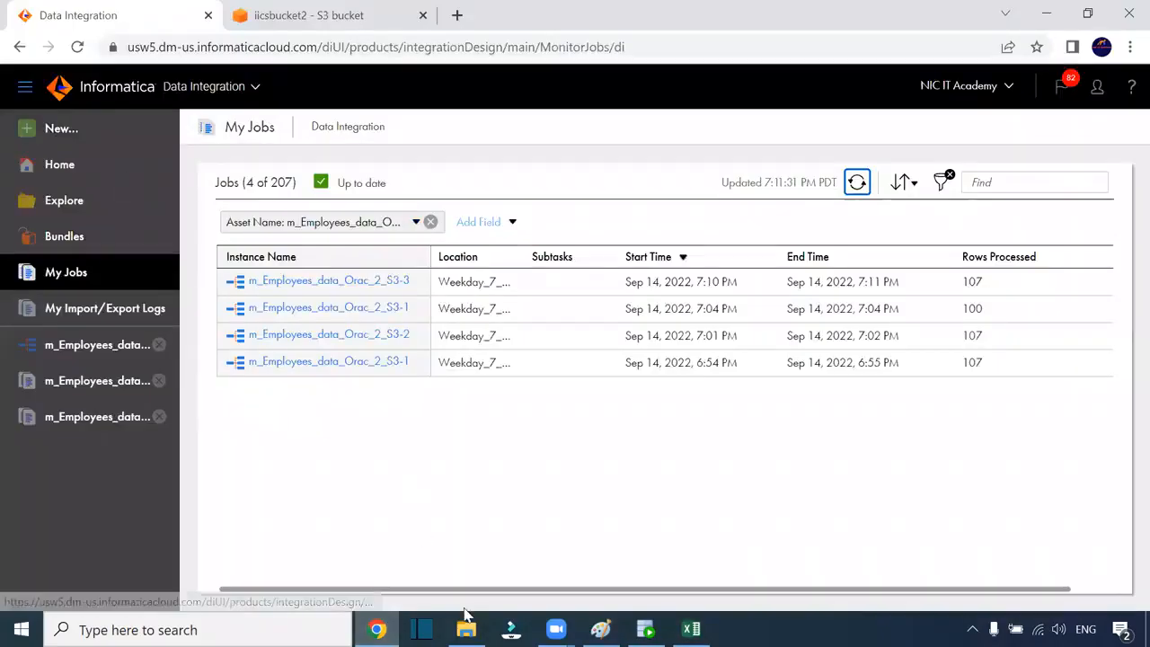
click(600, 629)
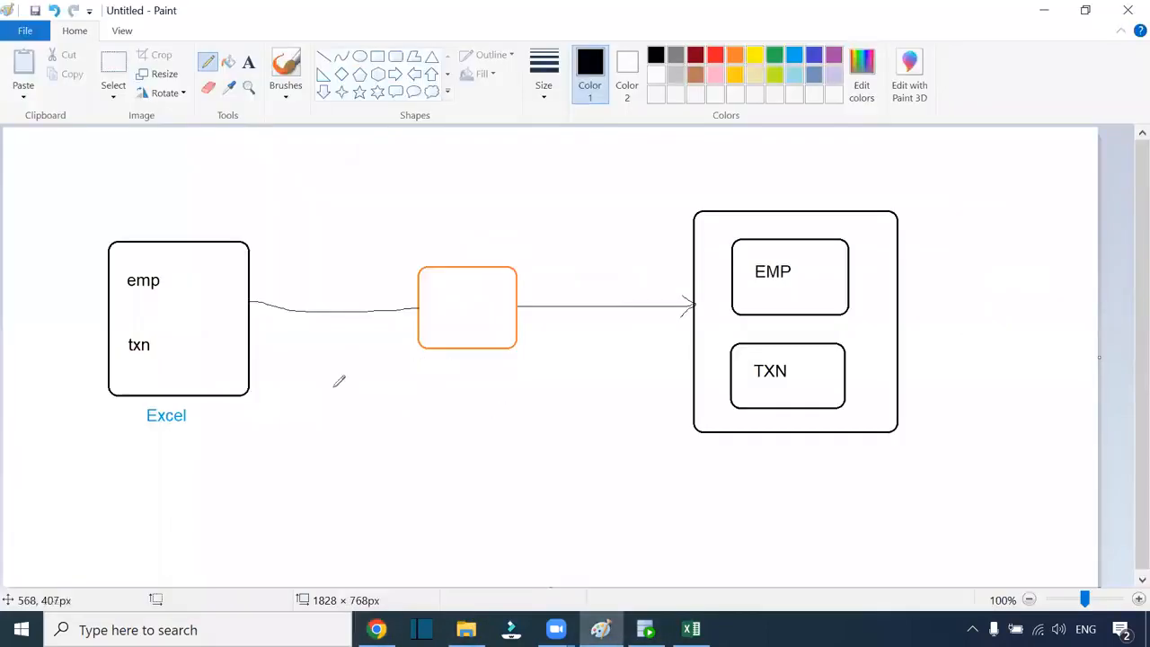
click(248, 61)
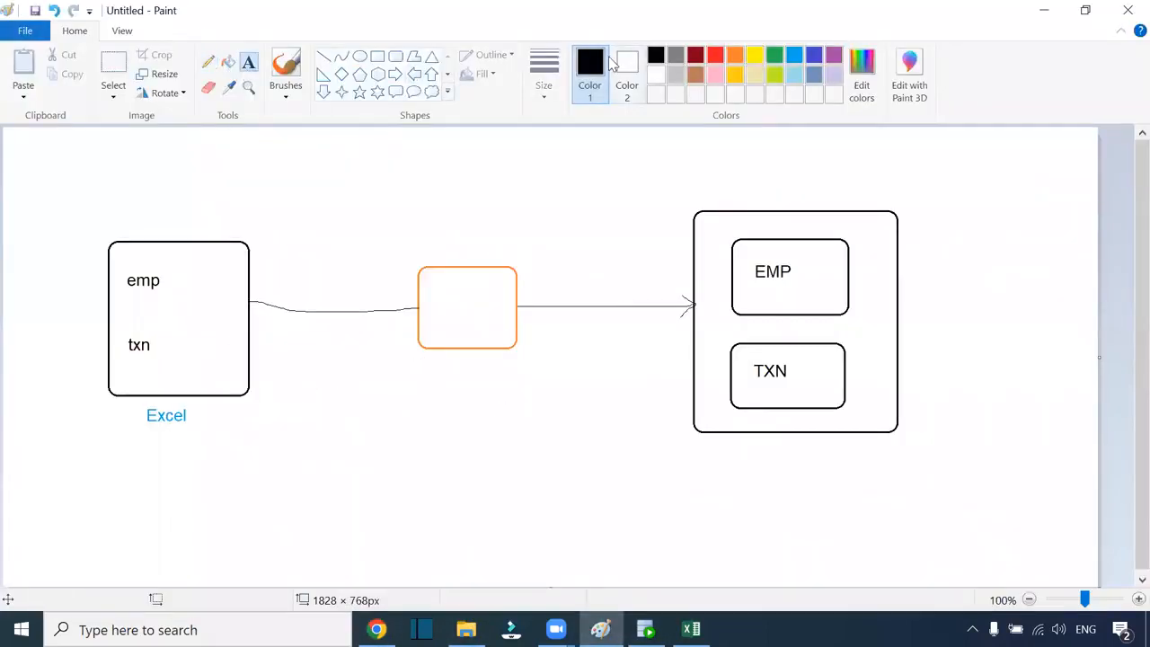
Write '1. ISM - Intelligent Structure model' and '2. Structure Parser' as a note below the diagram
click(282, 406)
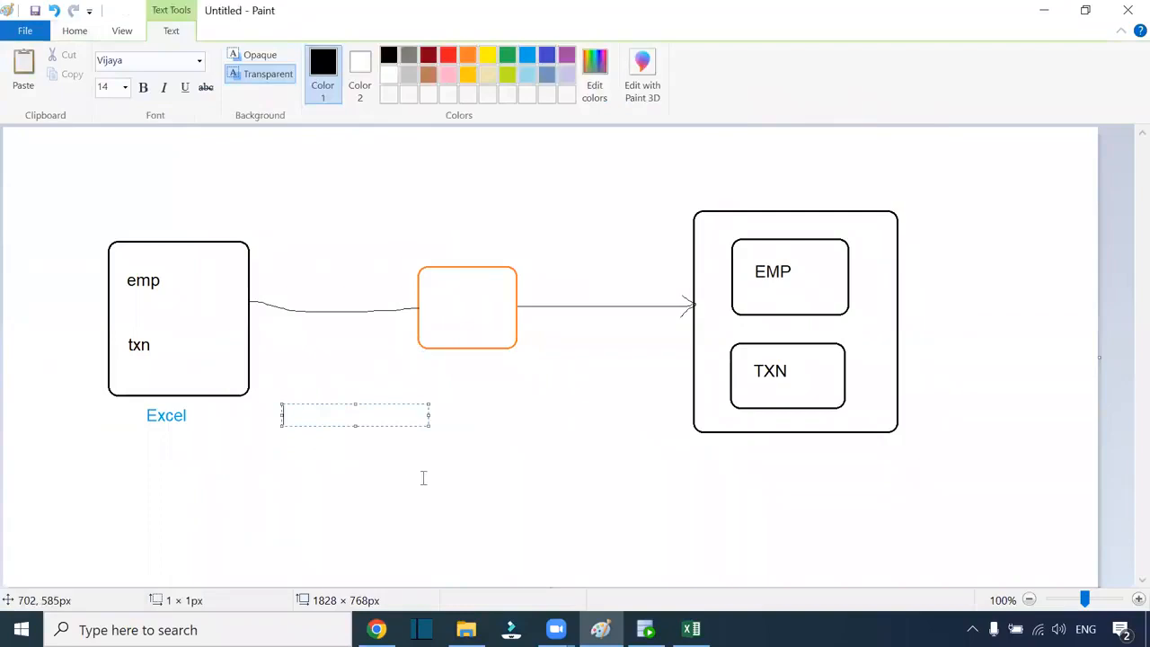
text(1. ISM - In)
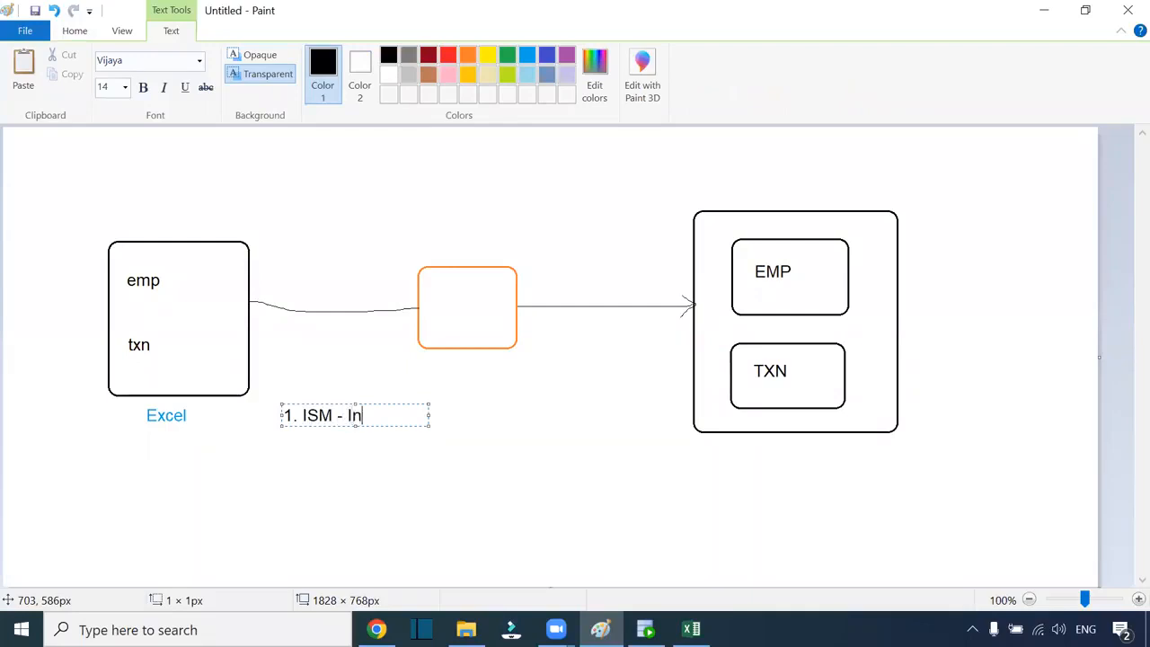
text(telligent S)
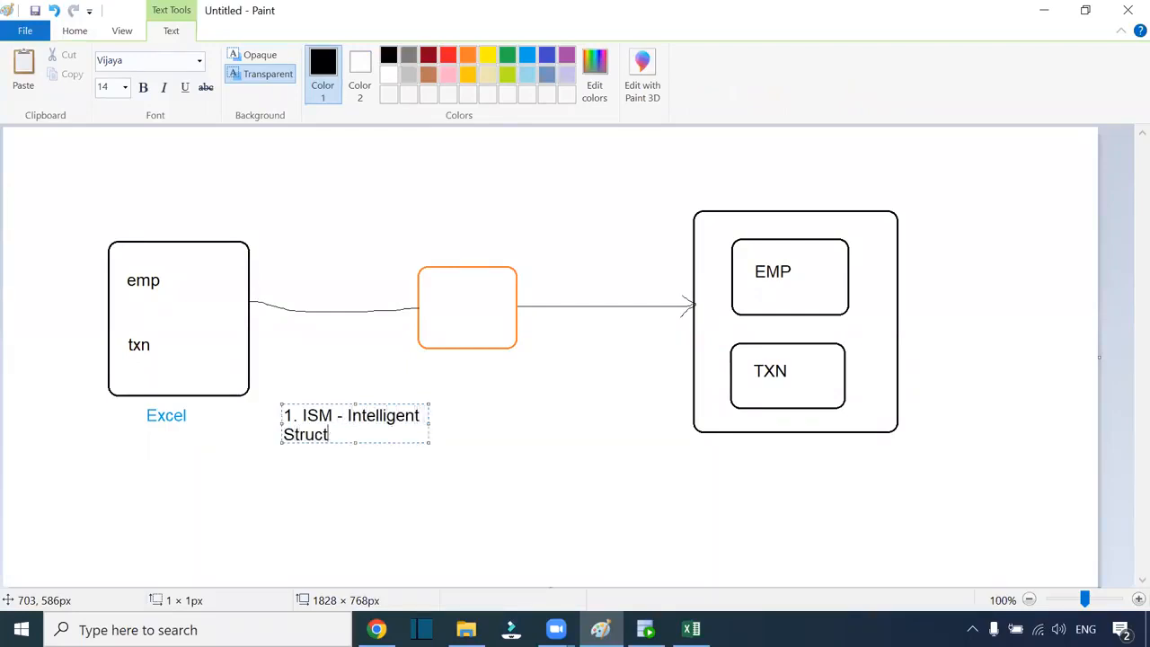
text(tructure model)
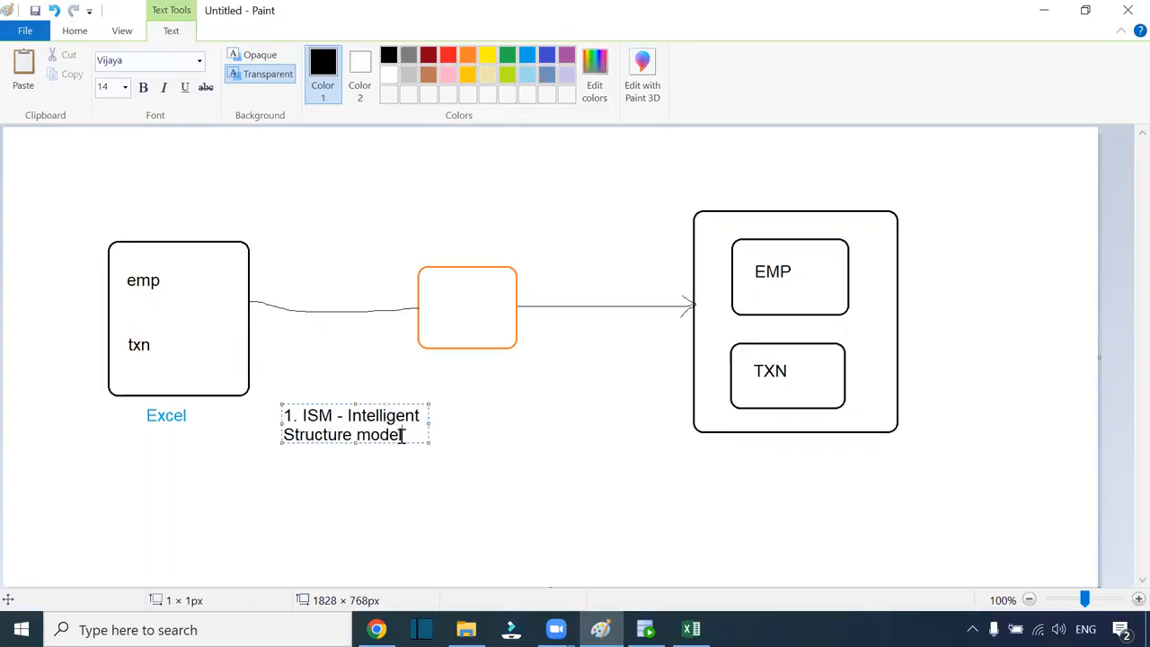
drag(428, 443, 662, 488)
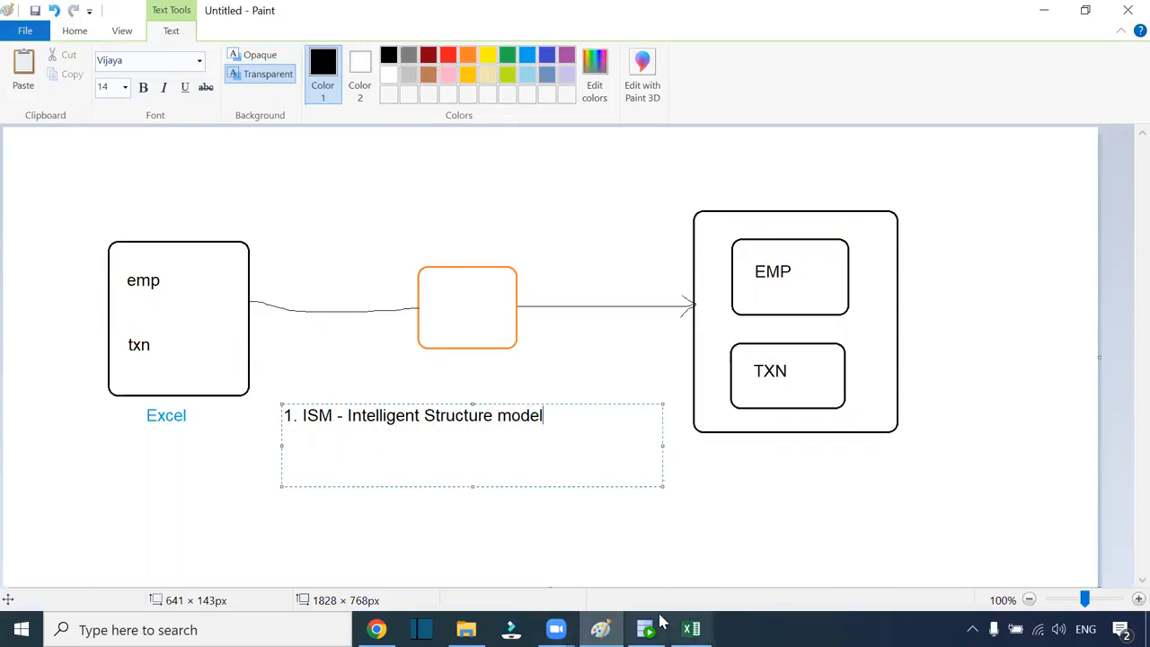
click(691, 629)
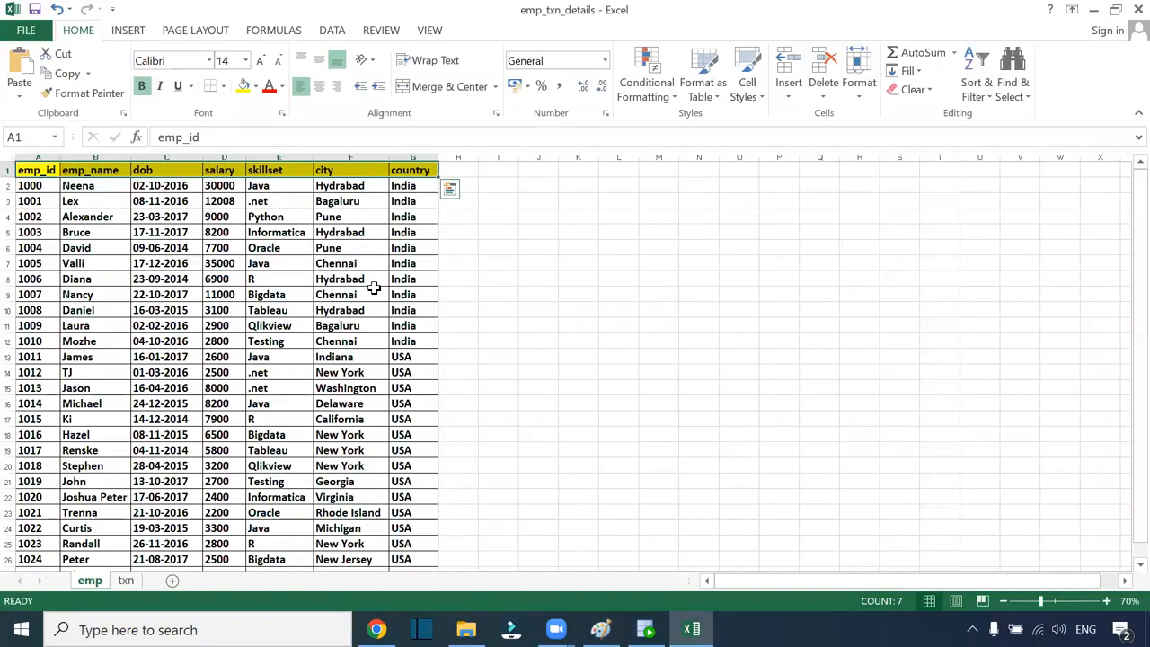
key(alt+Tab)
key(Return)
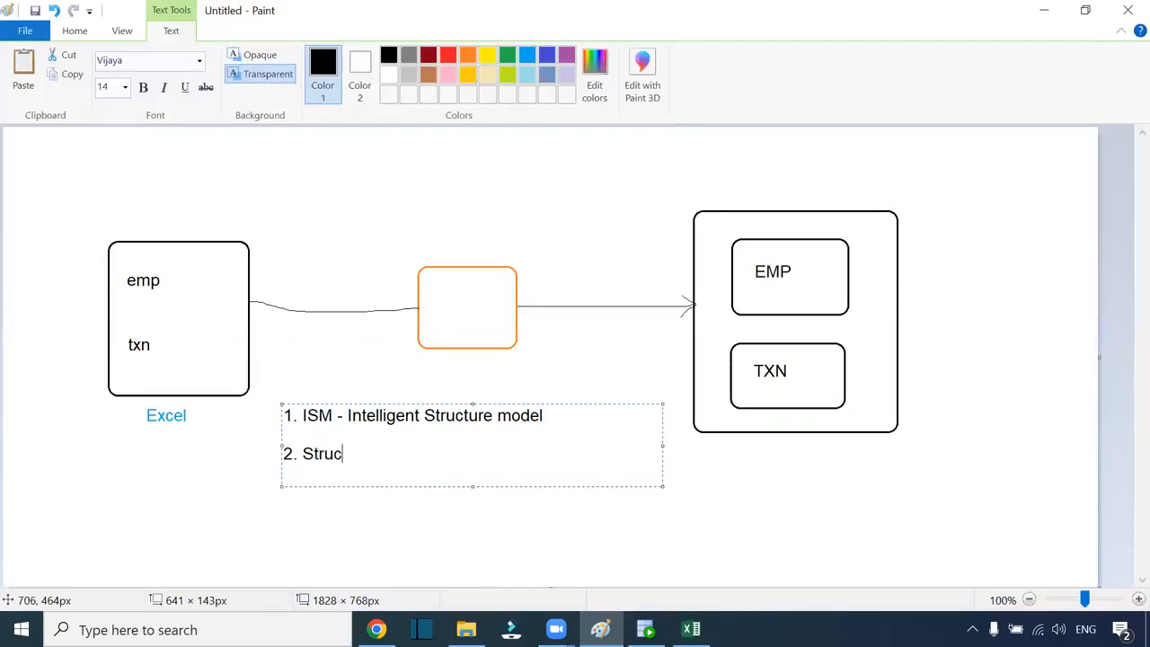
text(2. Structure Parser)
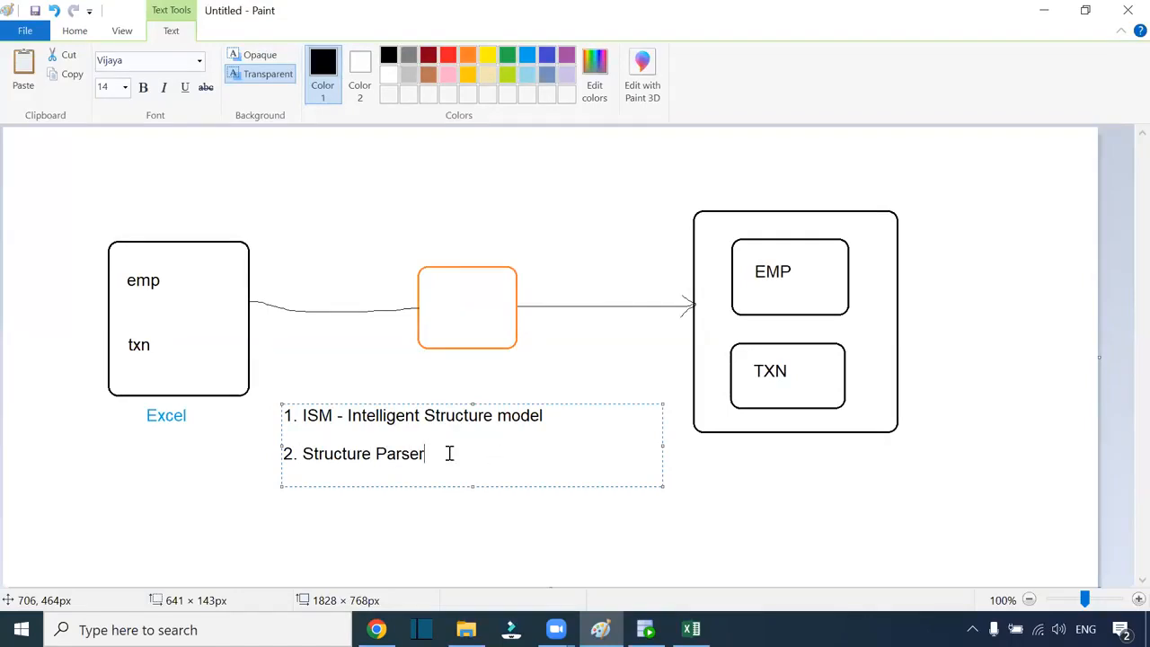
drag(449, 453, 266, 451)
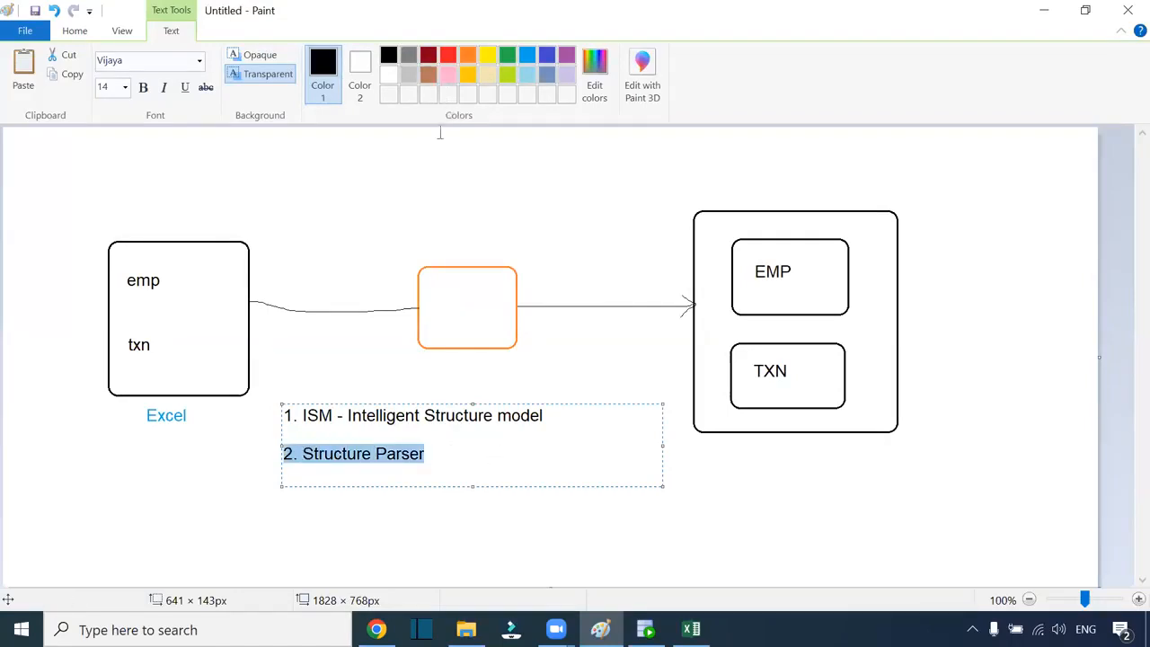
click(513, 139)
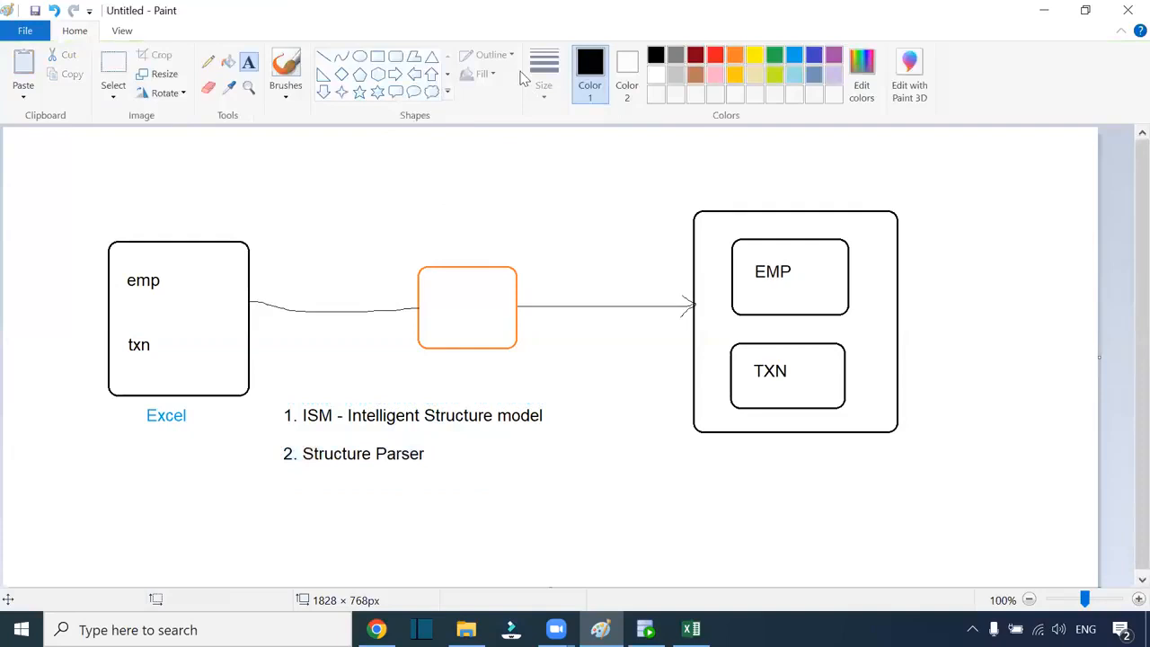
click(524, 78)
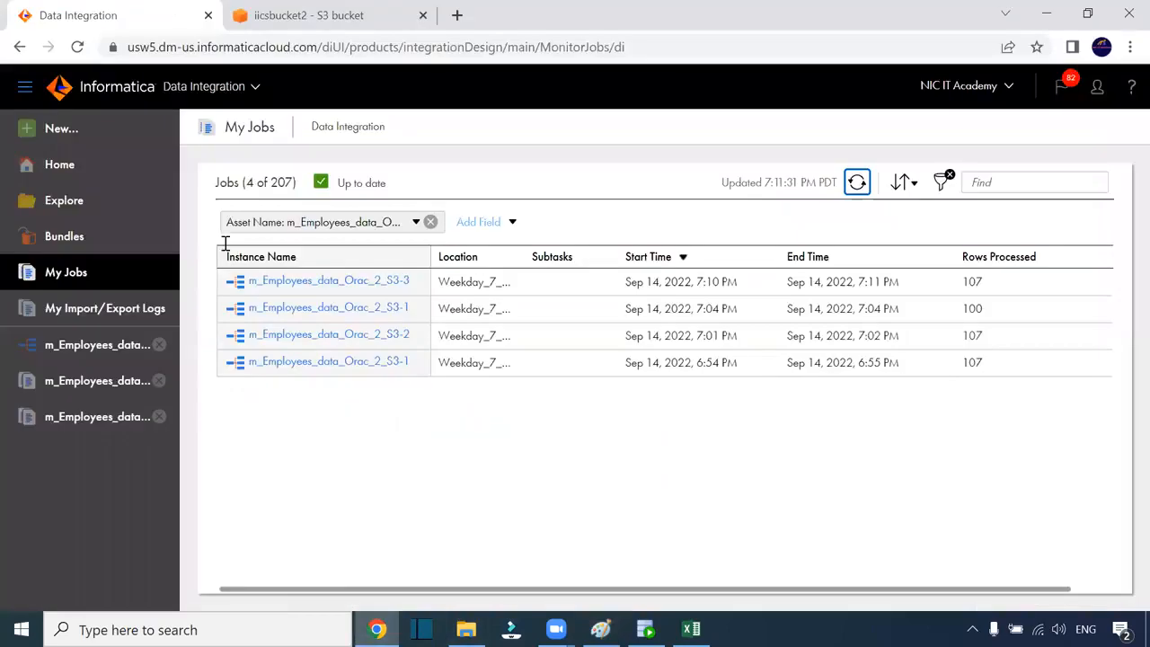
click(376, 628)
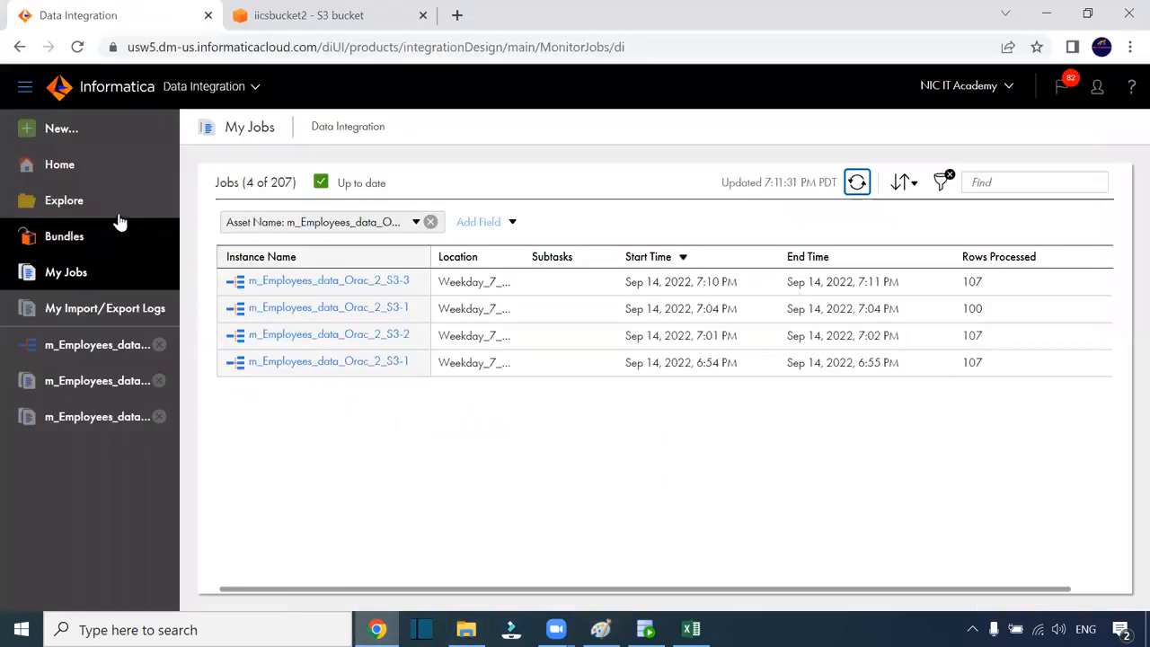
Start a new Intelligent Structure Model and enter the name ISM_EMP_TXN
click(72, 130)
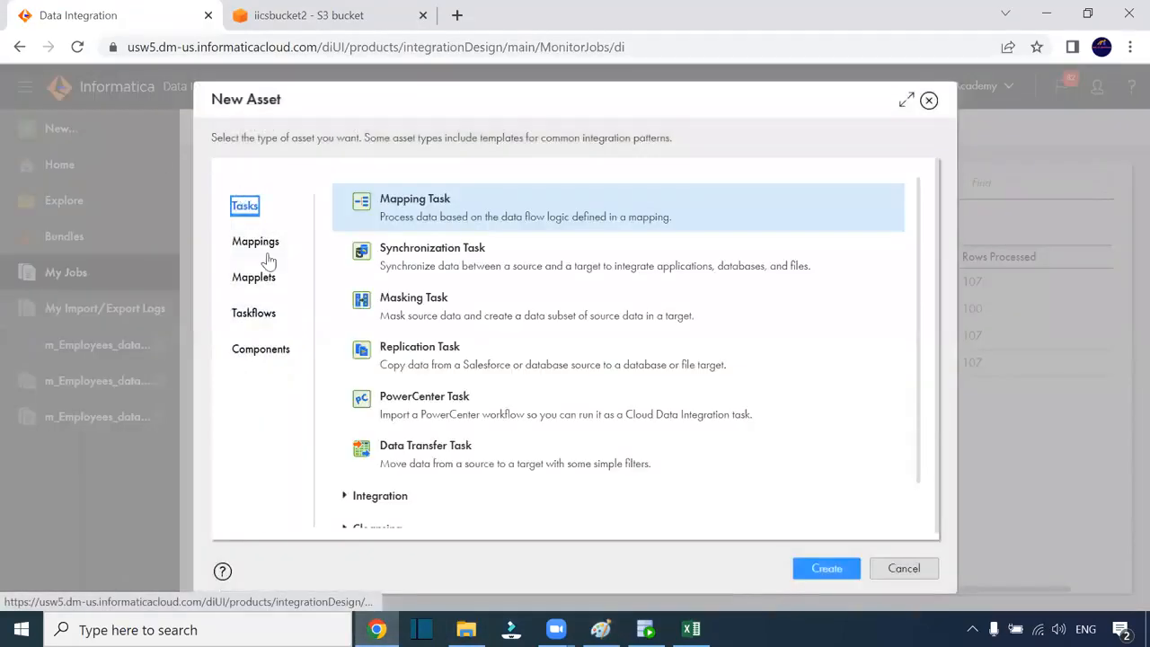
click(258, 349)
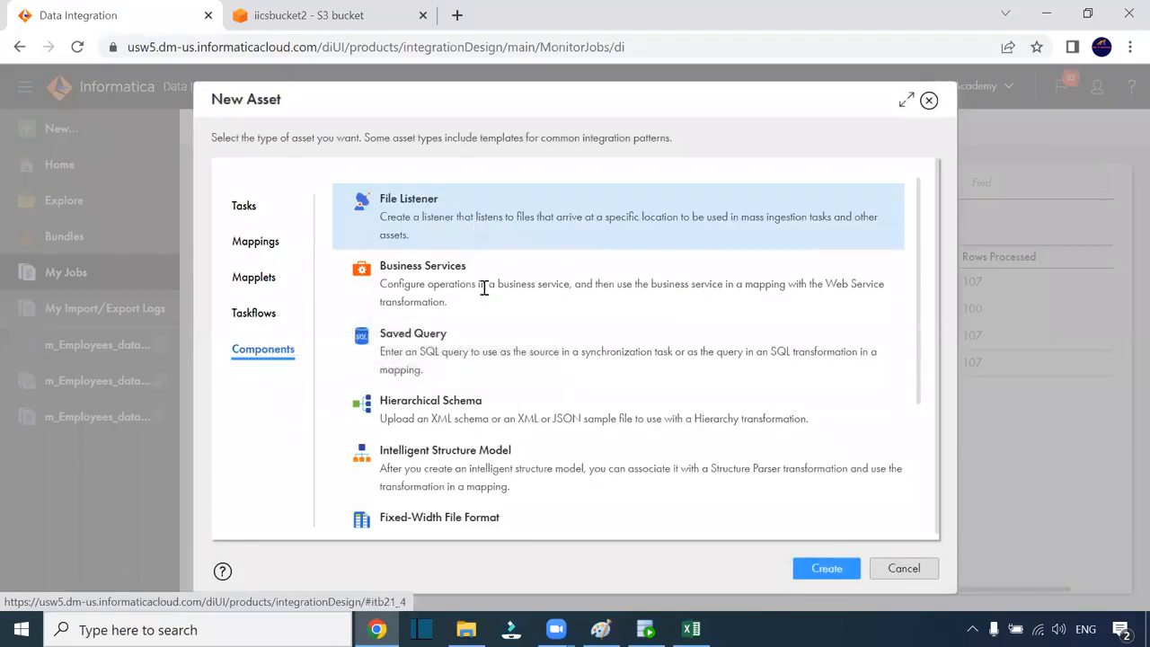
scroll(493, 349, down, 3)
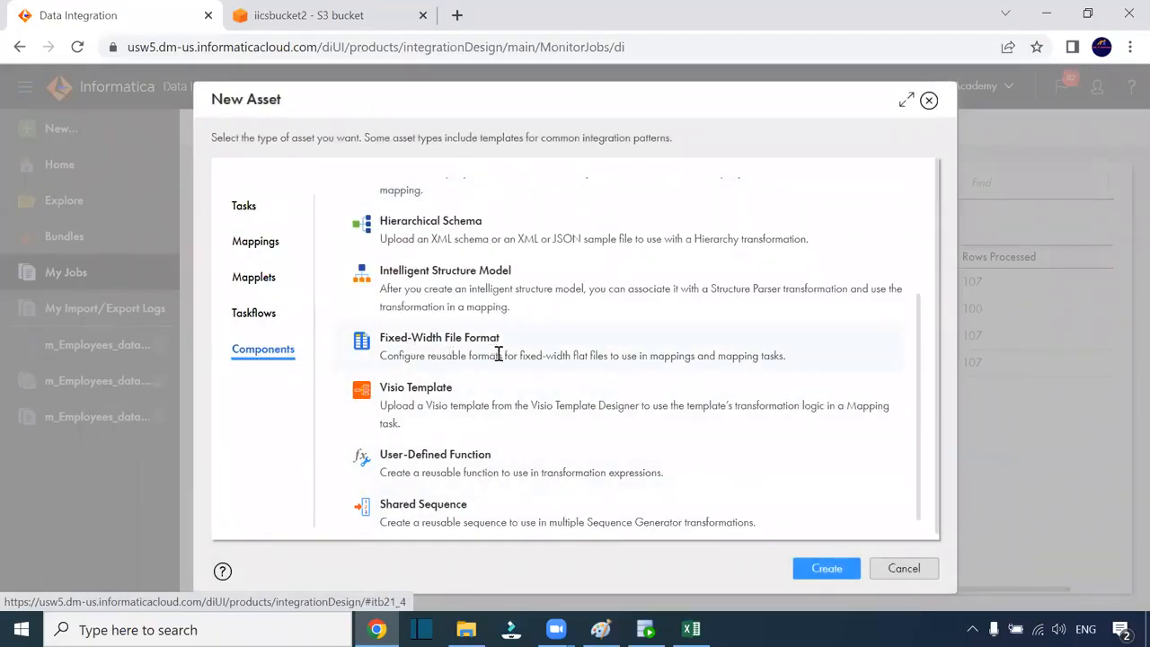
click(491, 288)
click(812, 575)
click(315, 232)
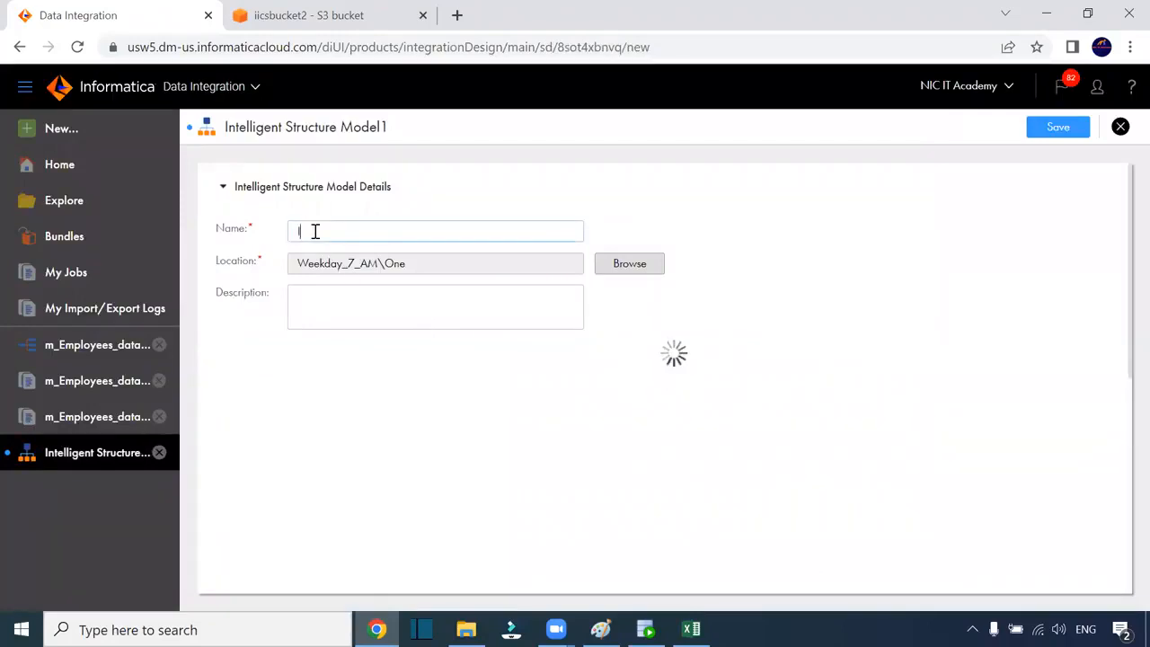
text(ISM)
text(-)
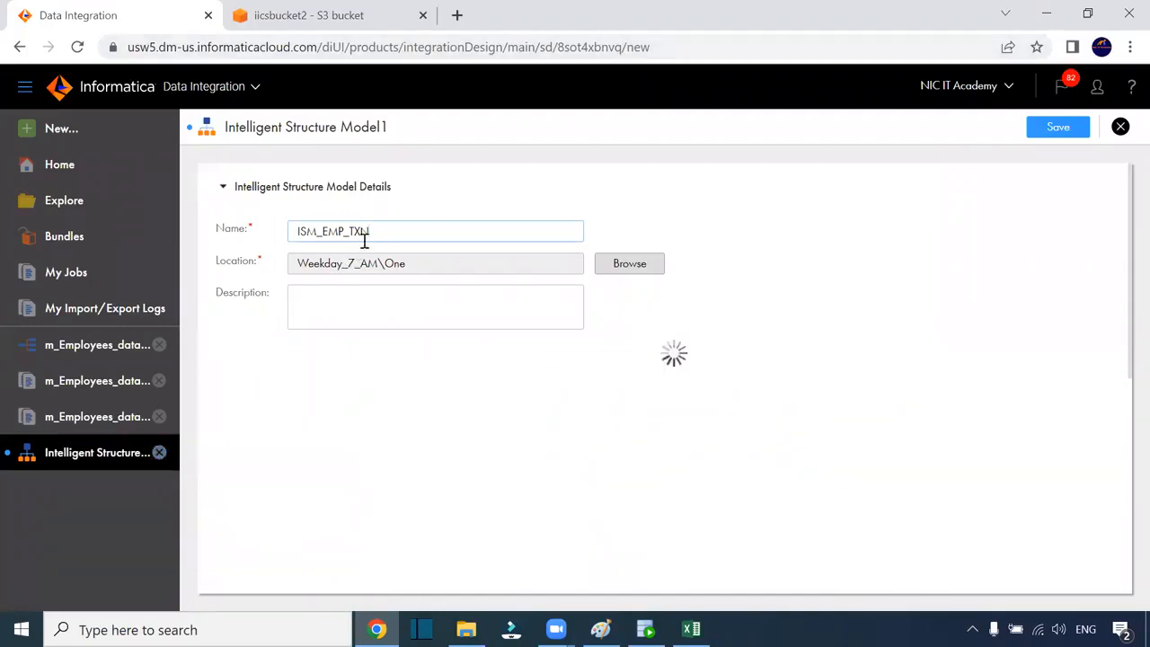
drag(366, 235, 261, 231)
key(ctrl+c)
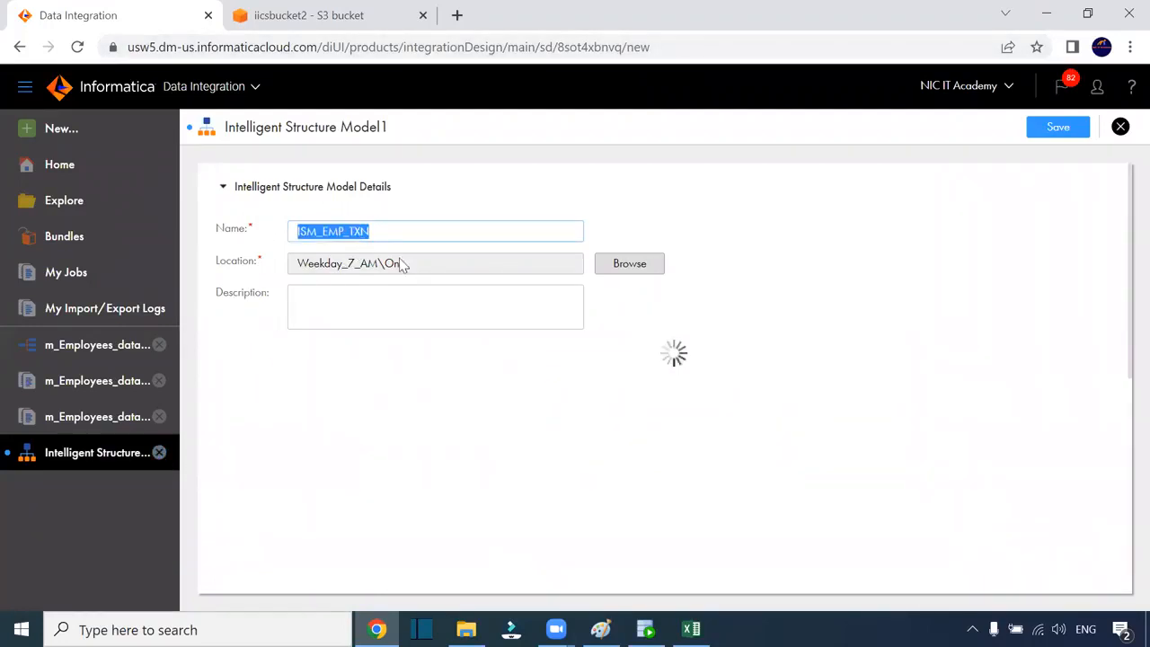
Close the unsaved model and reload the Informatica page, confirming Reload
click(160, 455)
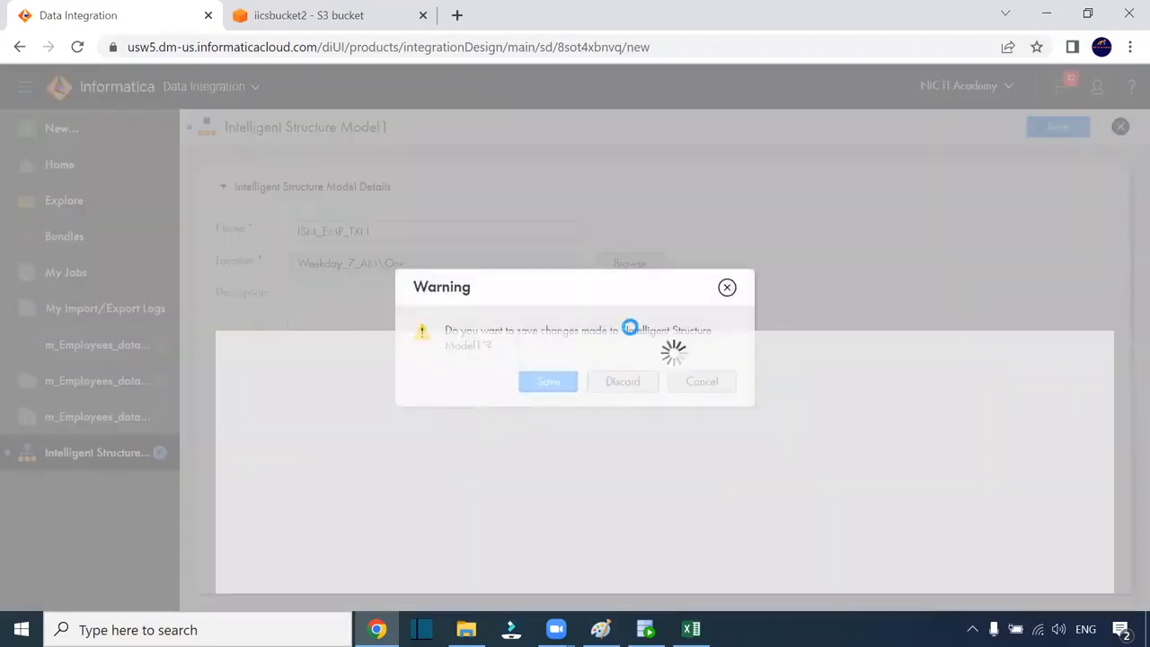
click(666, 49)
key(Return)
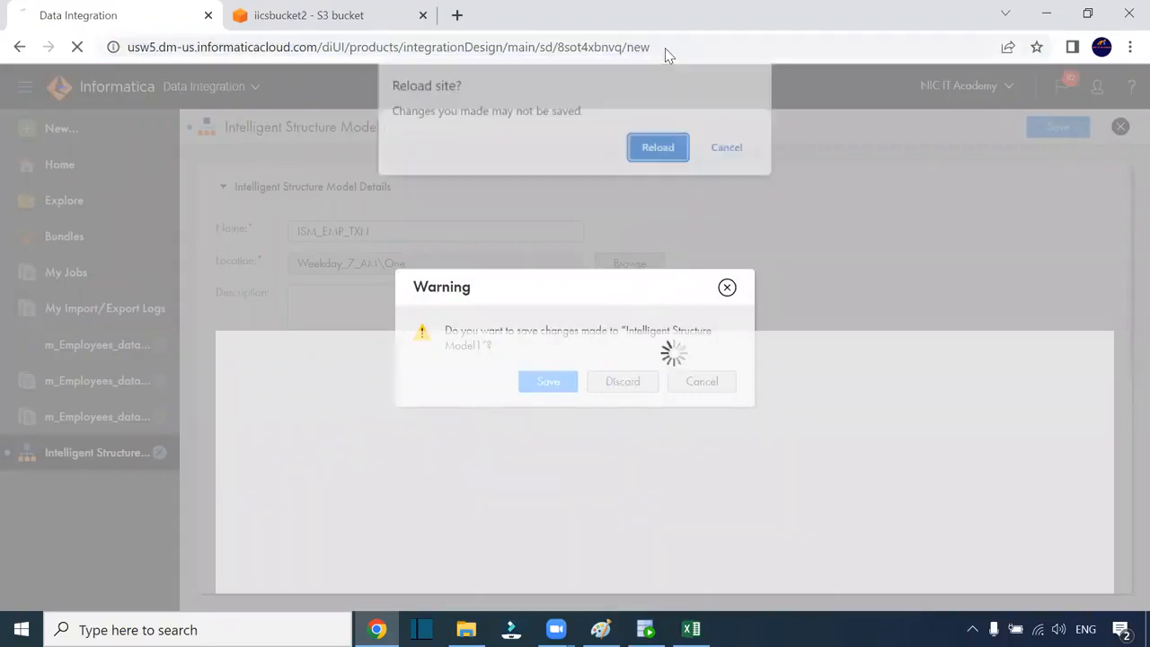
click(661, 149)
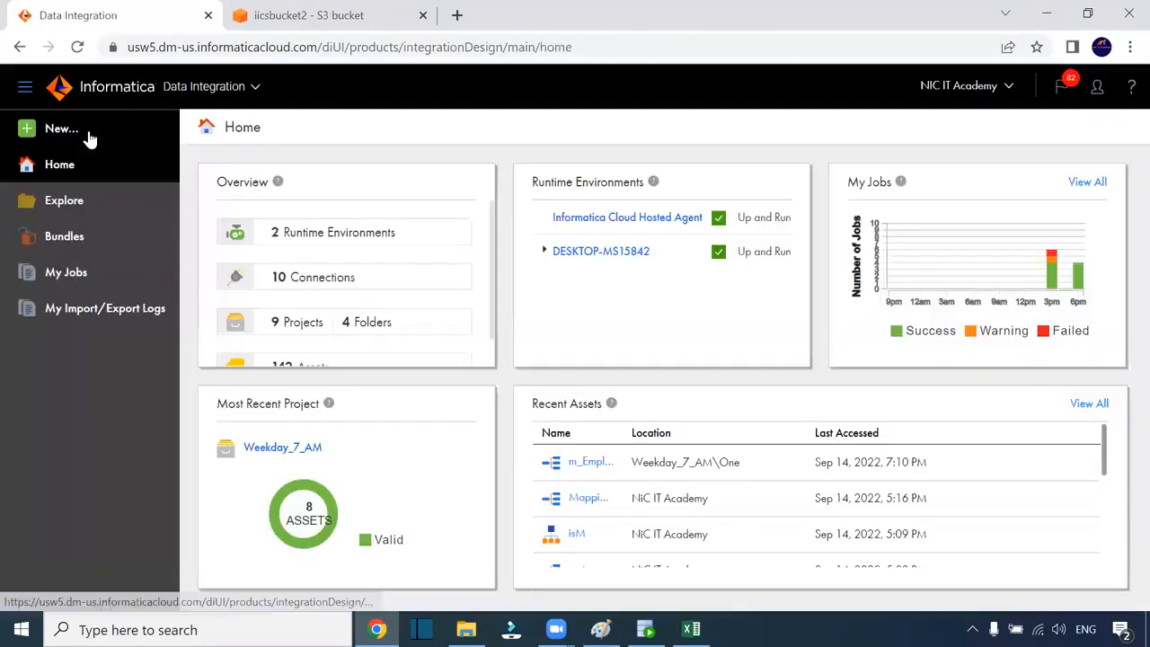
Create a new Intelligent Structure Model and paste in the name ISM_EMP_TXN
click(87, 132)
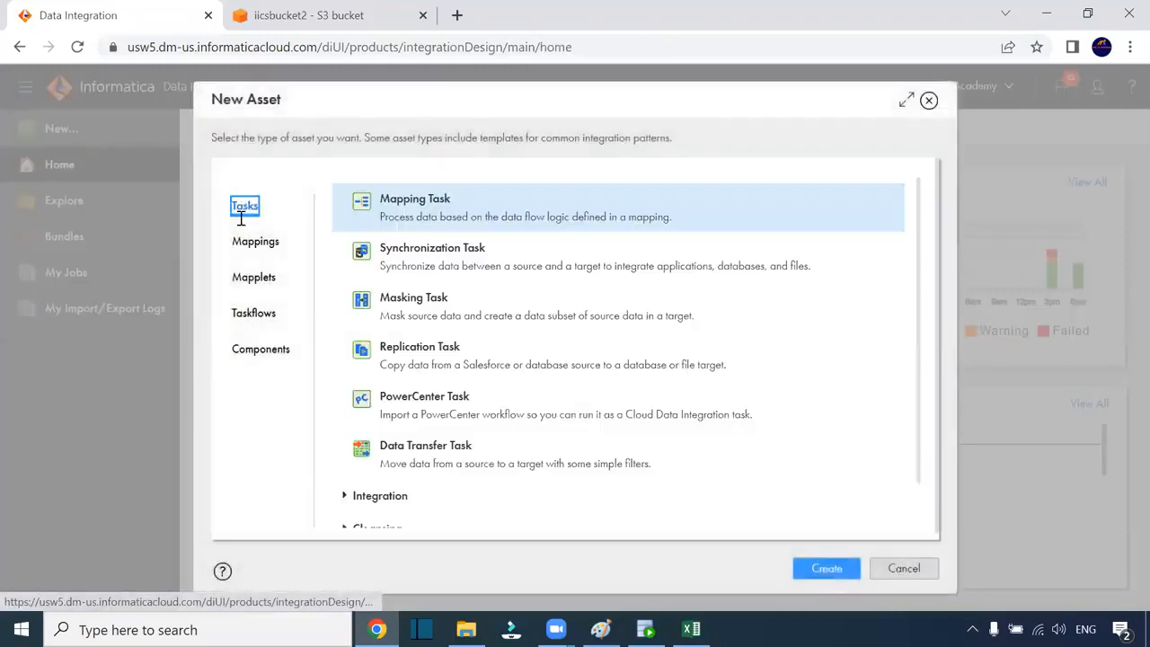
click(274, 349)
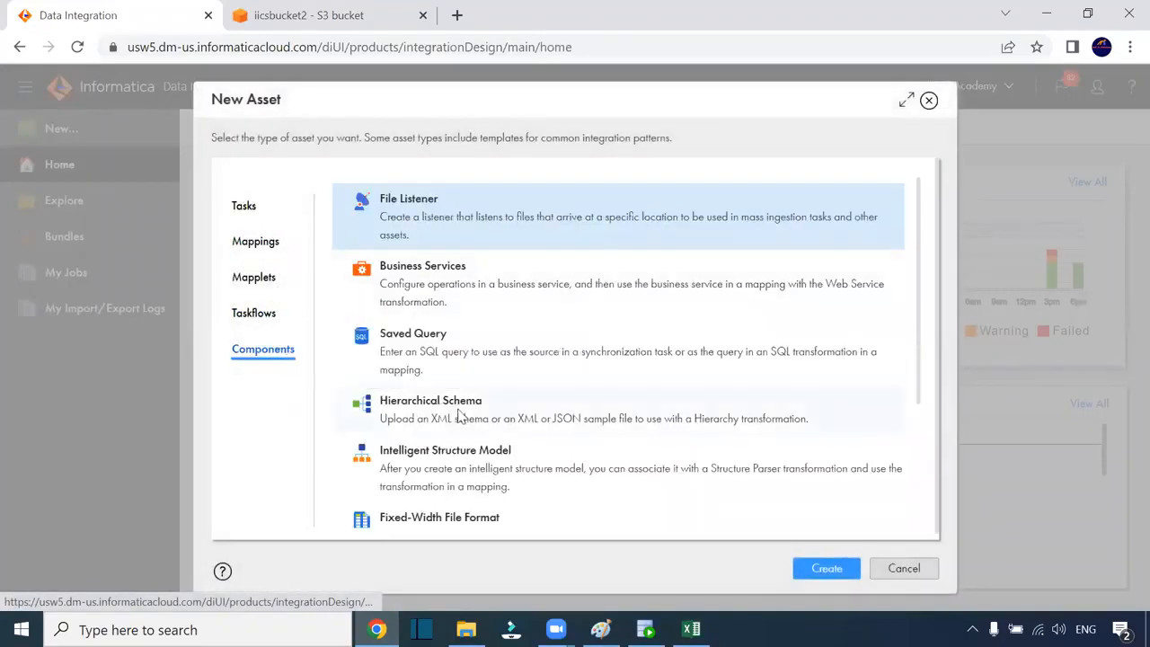
scroll(431, 350, down, 2)
click(429, 379)
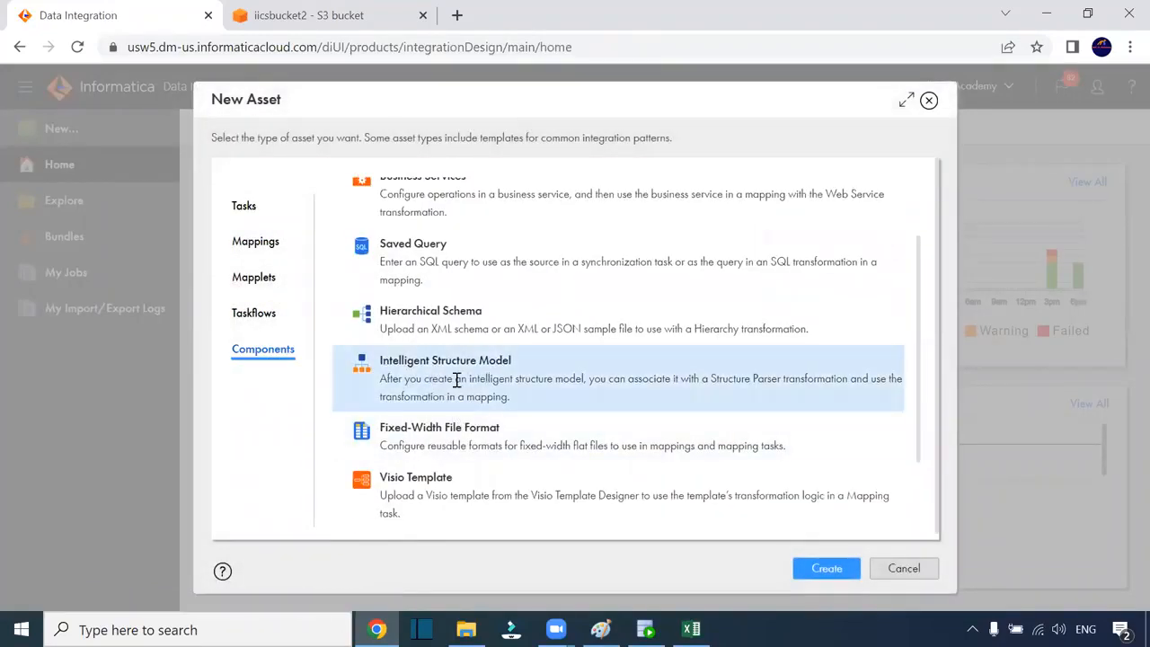
click(825, 569)
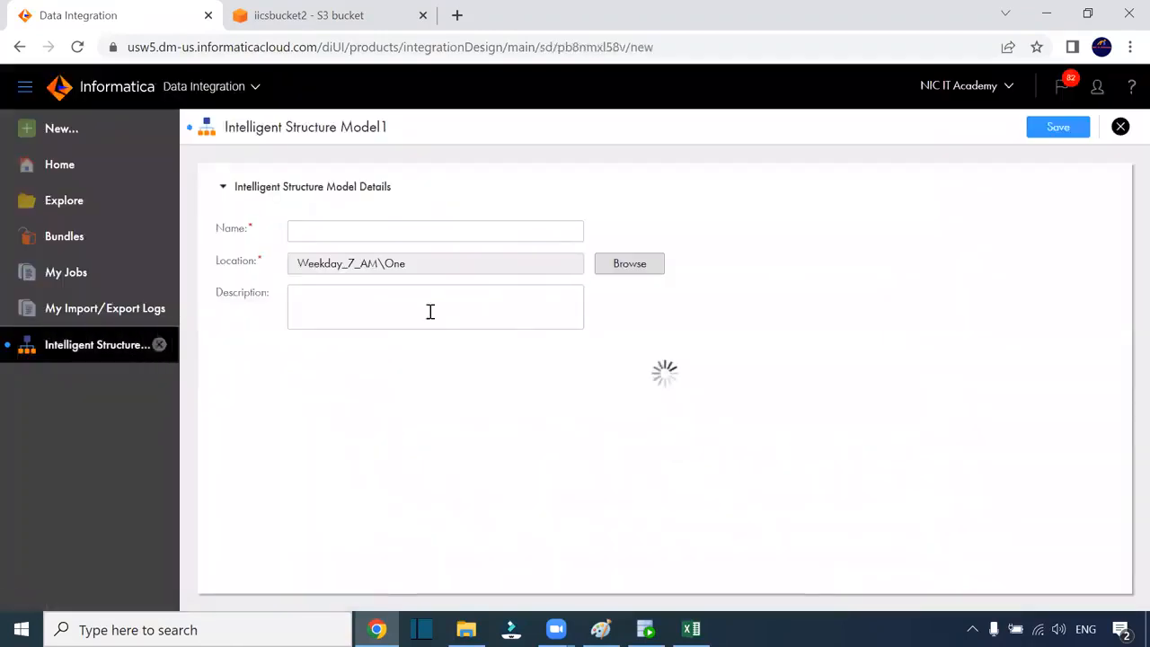
click(336, 231)
key(ctrl+v)
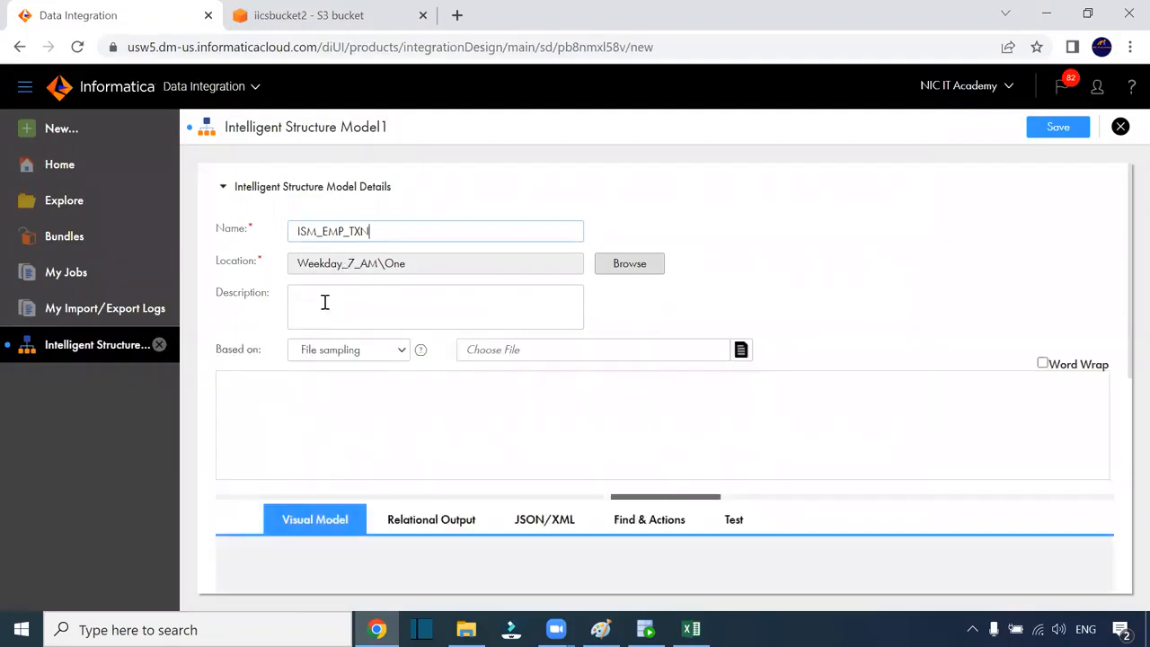
Set Based on to Entire file or schema and bring up the source file chooser
scroll(340, 364, down, 1)
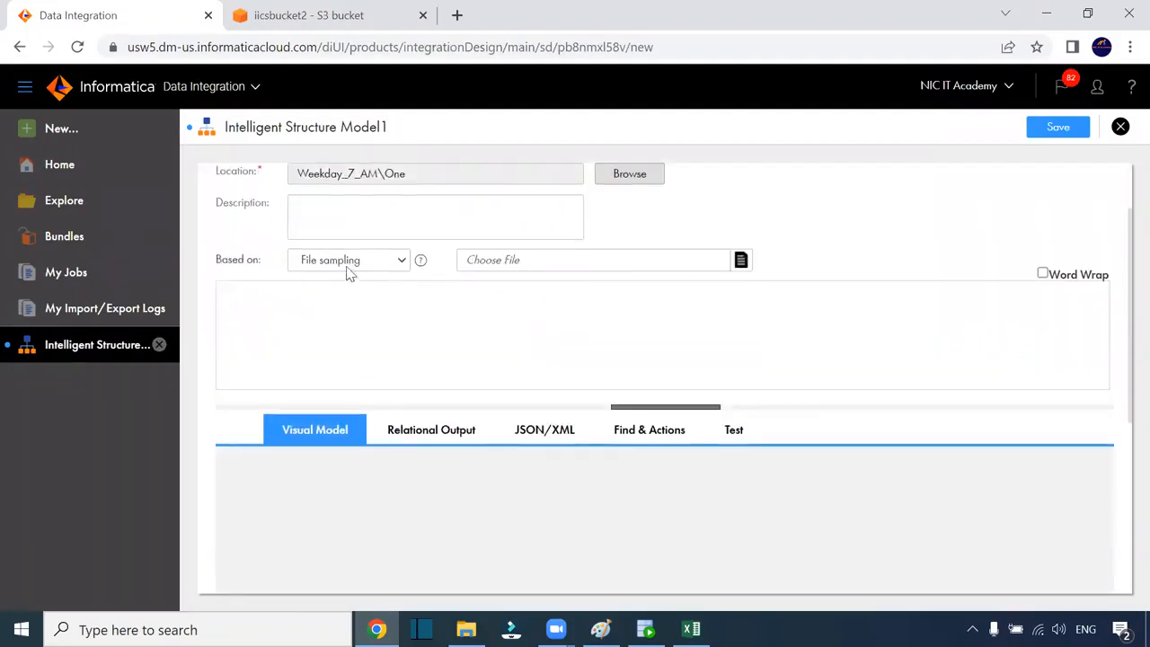
click(353, 262)
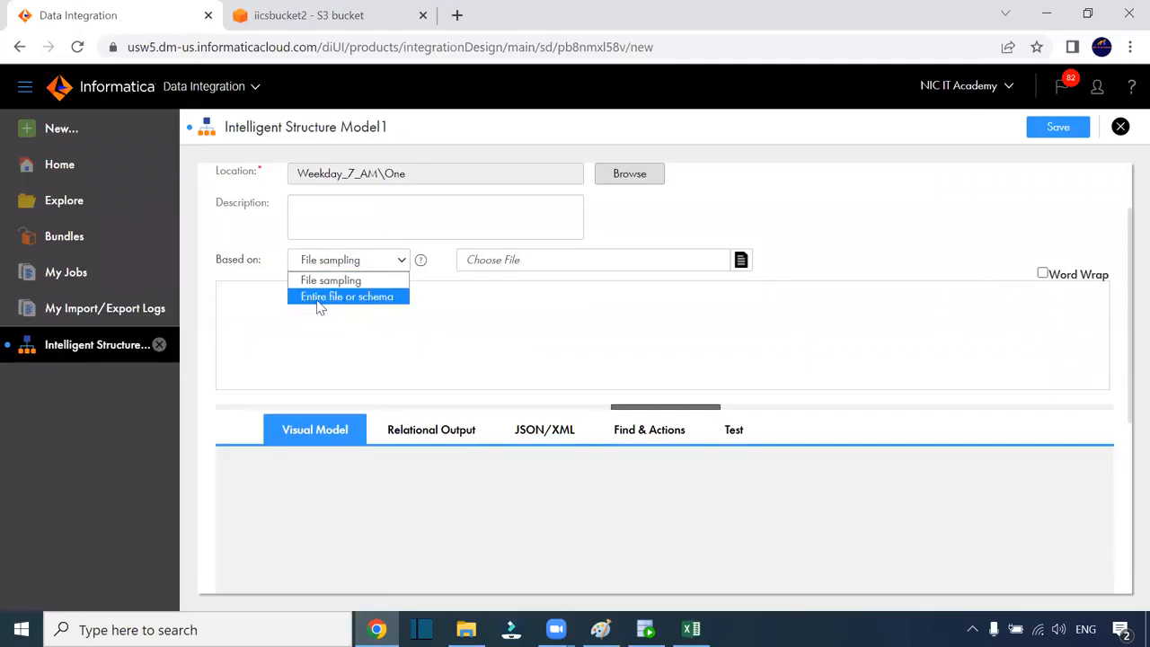
click(361, 298)
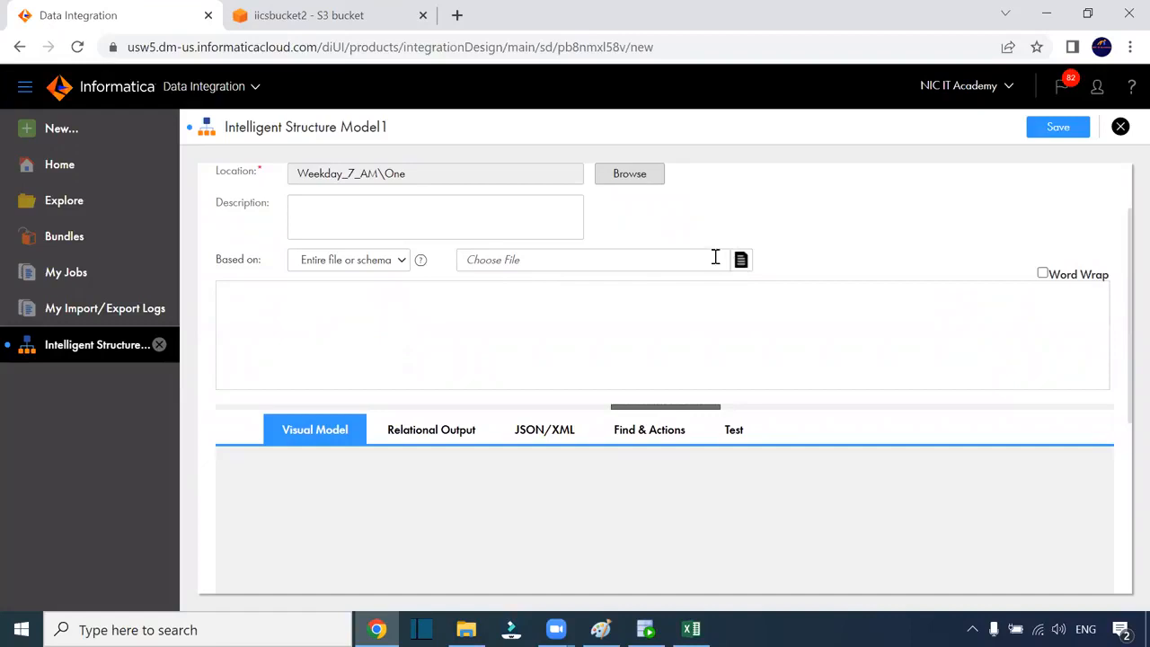
scroll(539, 318, up, 1)
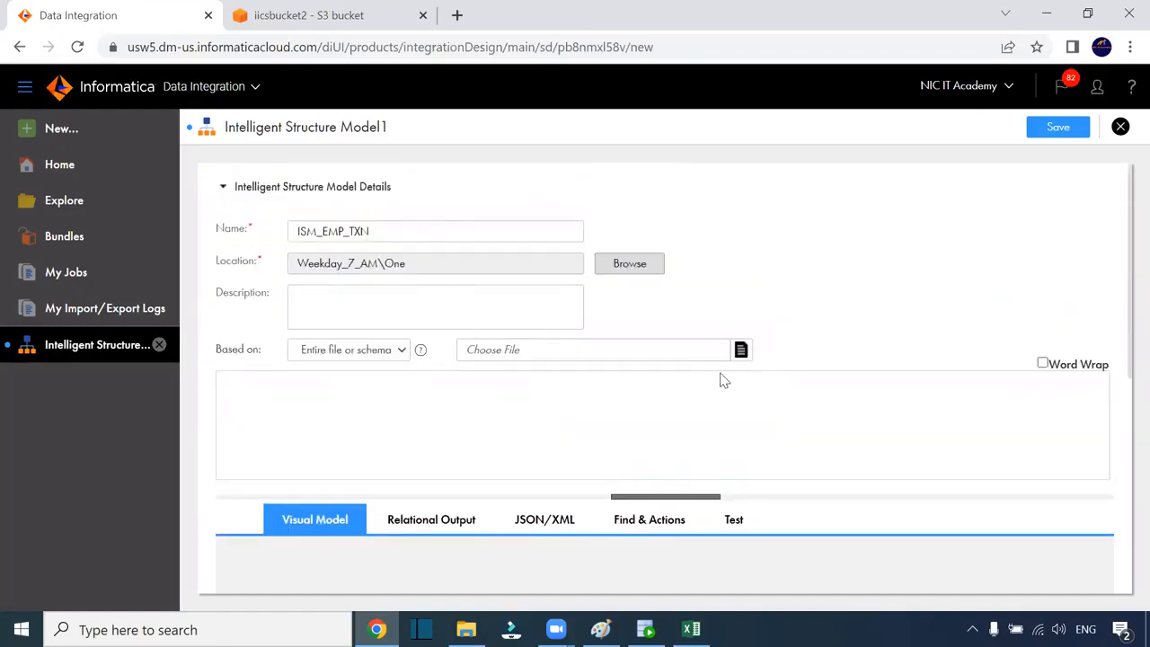
click(741, 351)
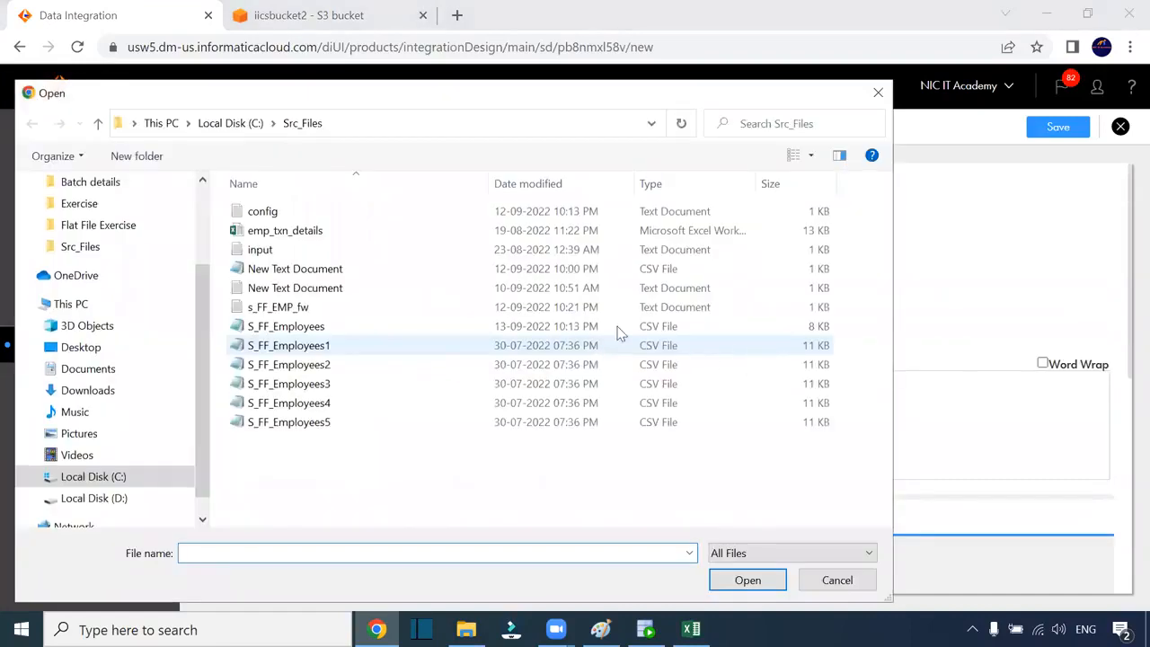
Load emp_txn_details.xlsx from Src_Files as the model's source file
click(284, 232)
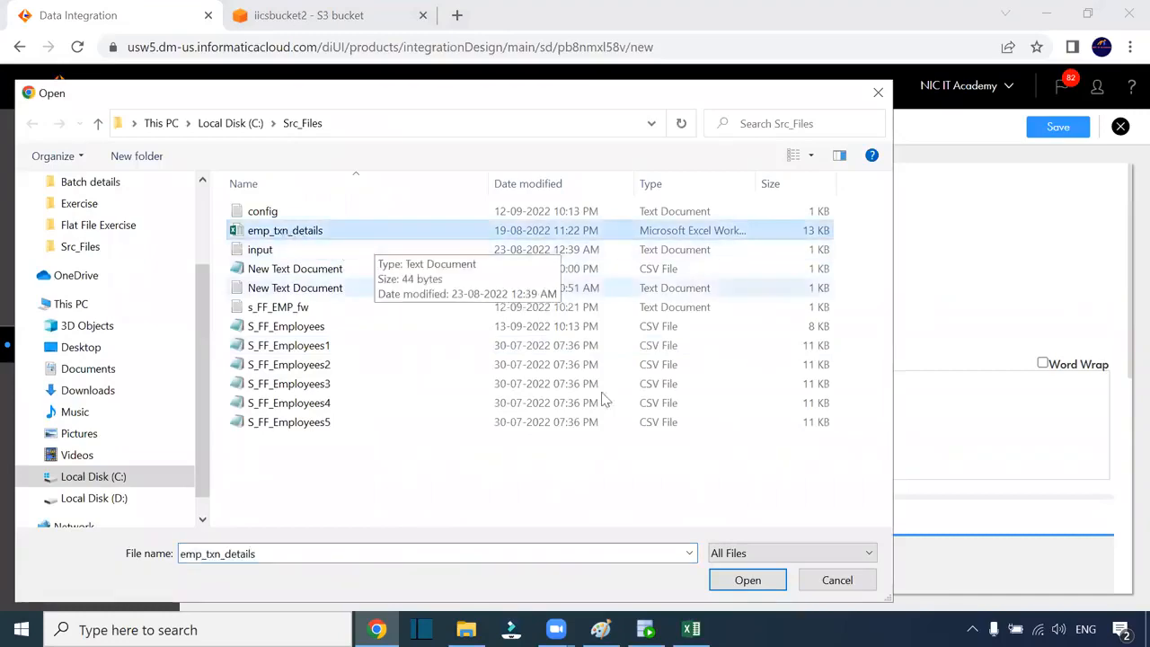
click(693, 624)
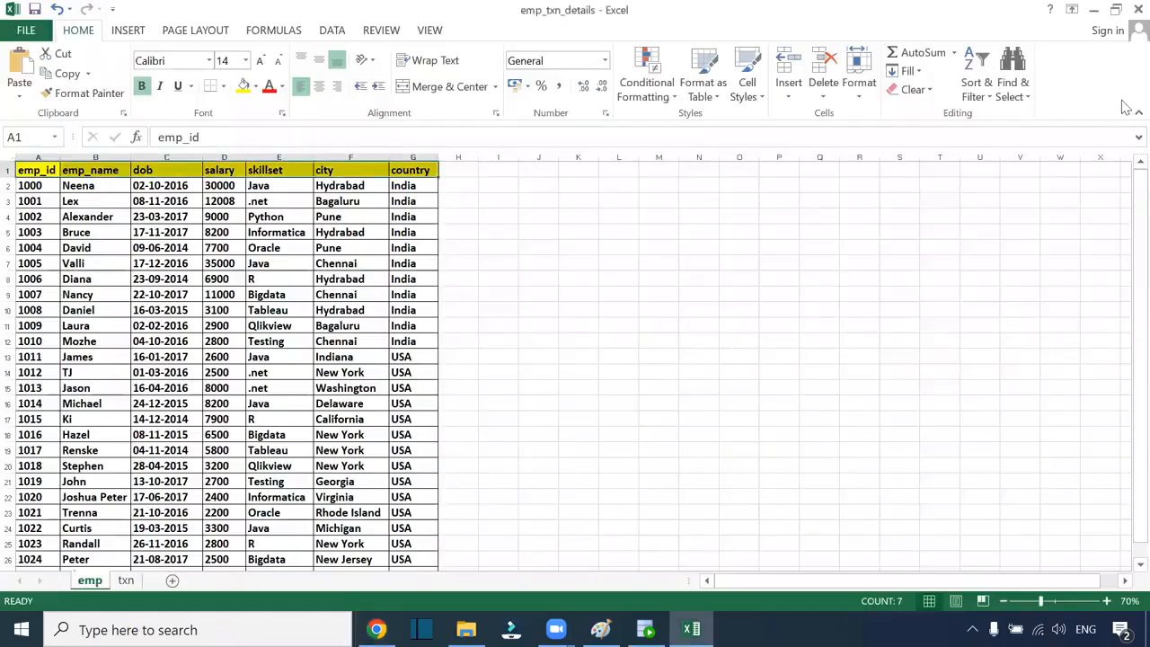
click(1133, 9)
click(283, 234)
click(747, 580)
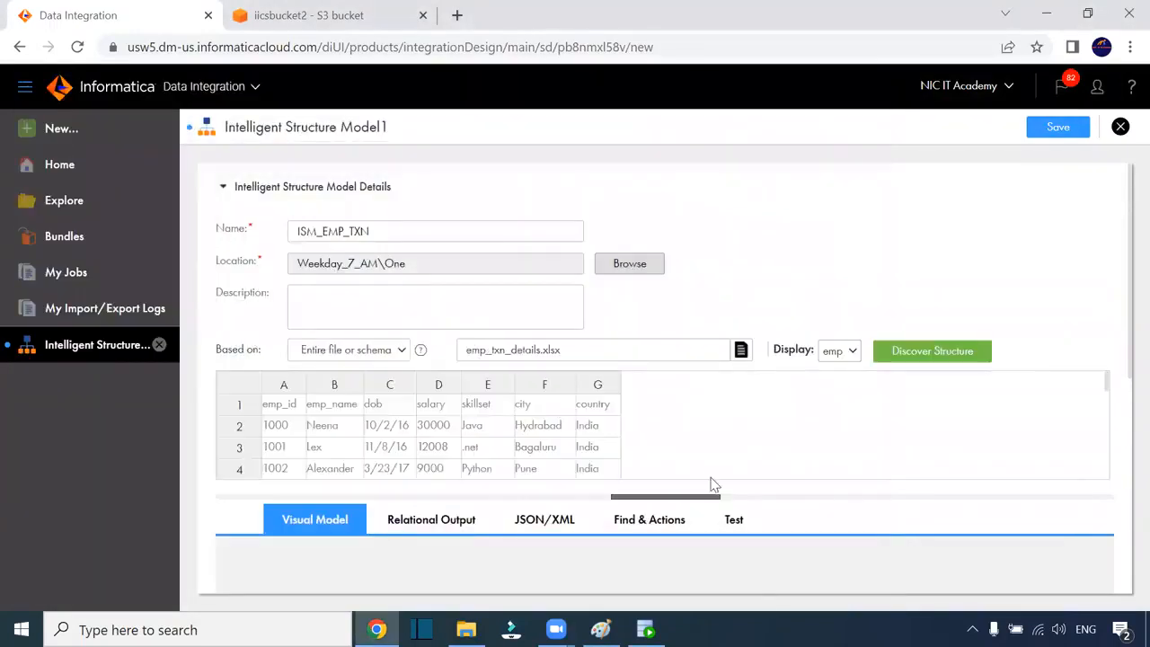
Preview the txn sheet, then the emp sheet, and finish back on txn
scroll(522, 436, down, 4)
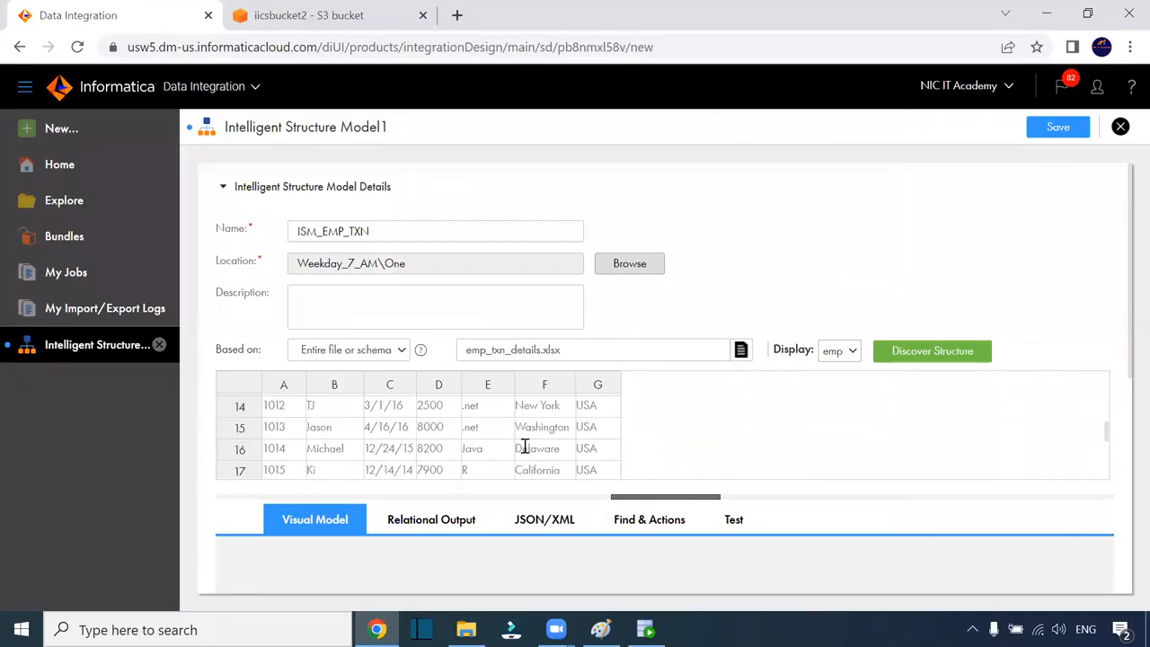
click(849, 353)
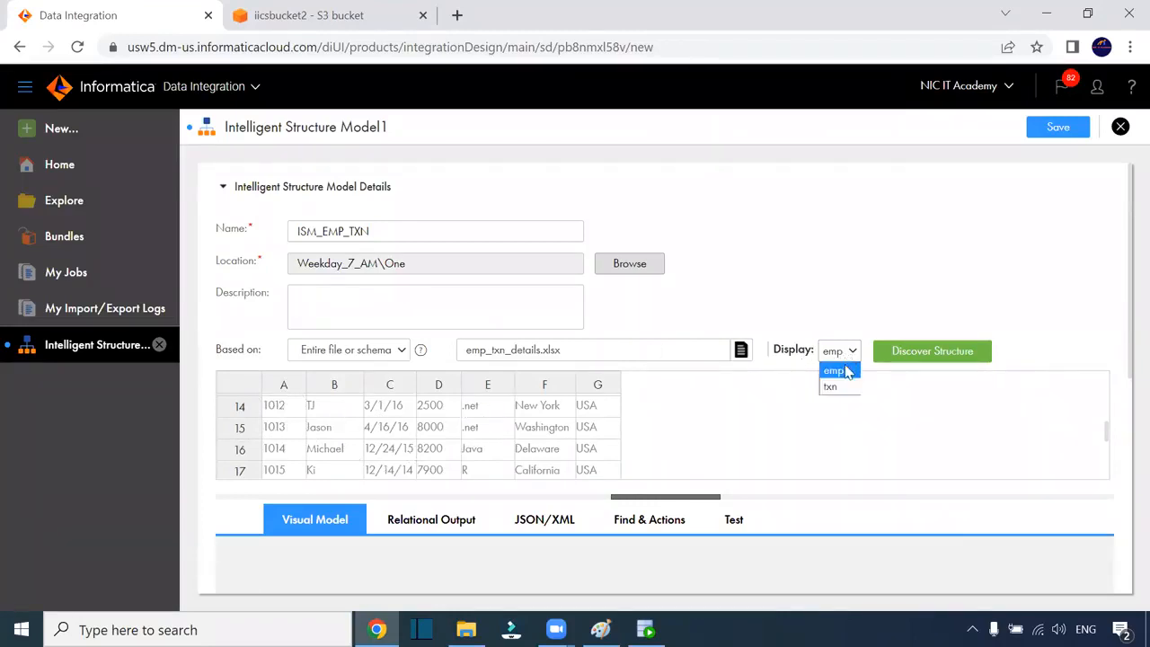
click(831, 387)
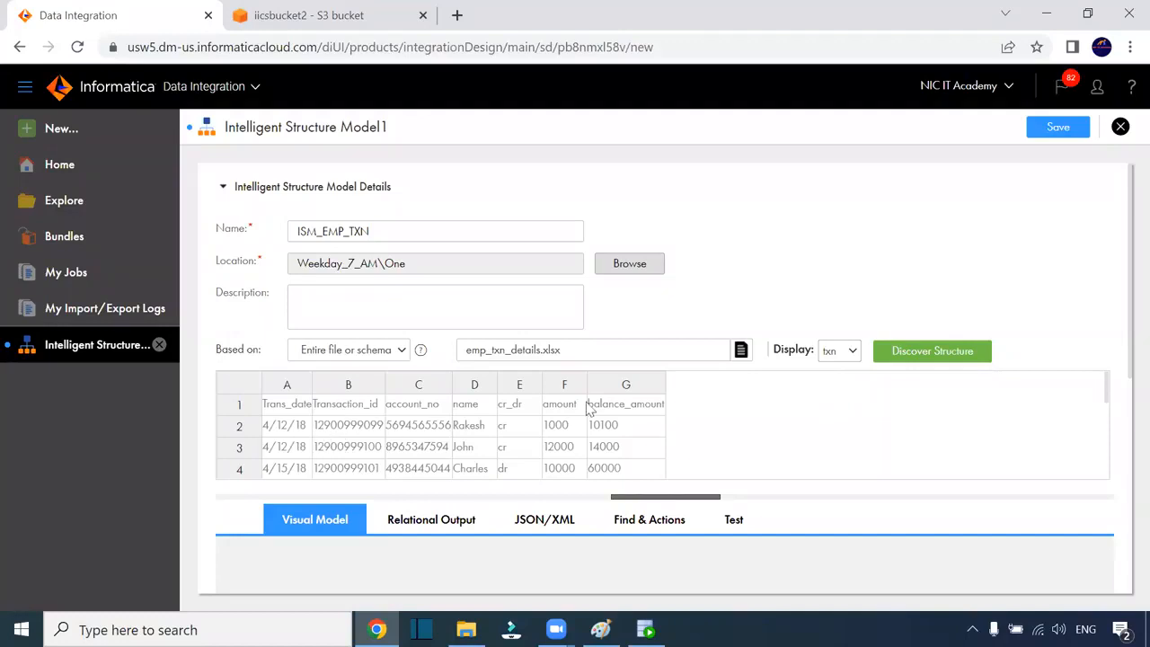
click(840, 351)
click(830, 370)
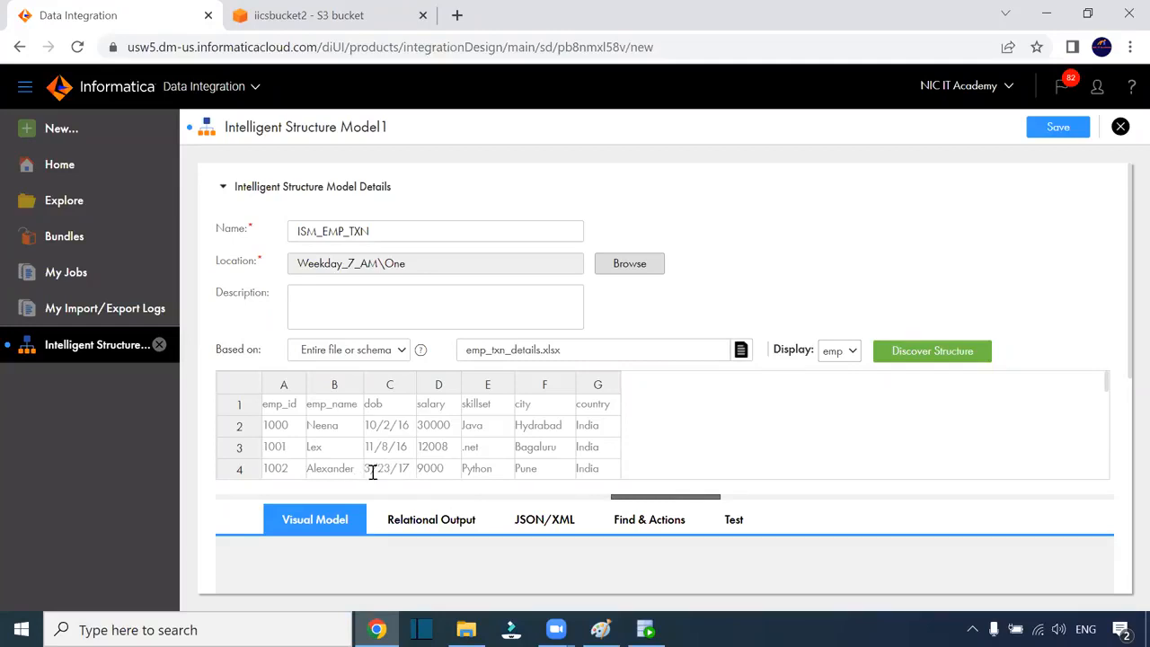
click(830, 358)
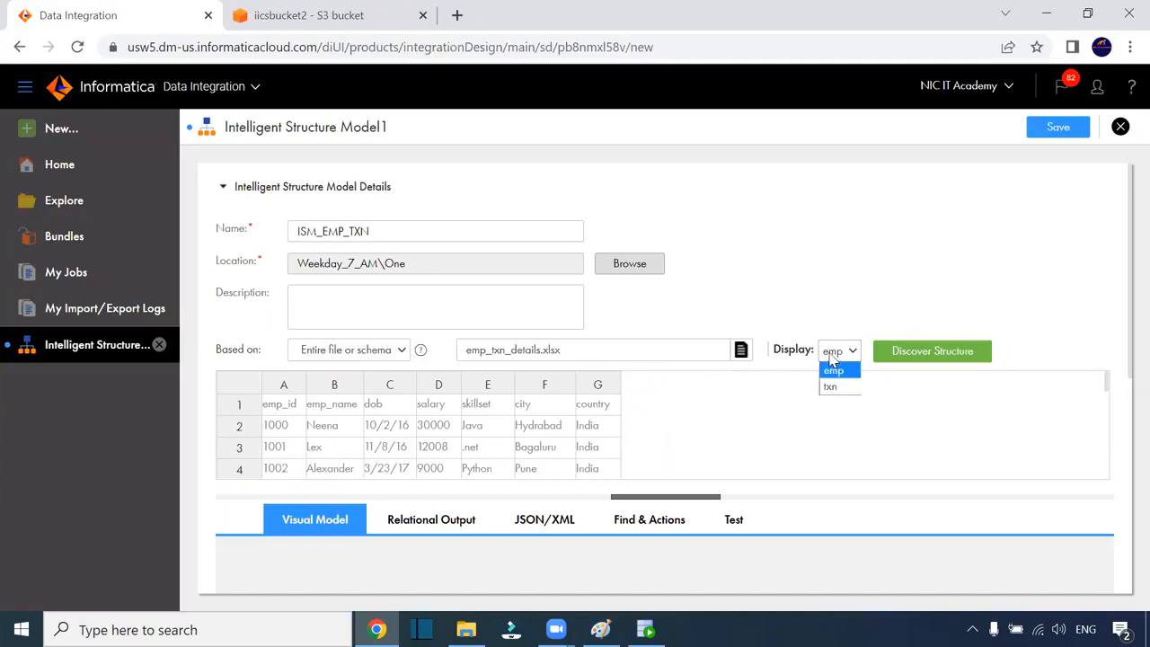
click(833, 386)
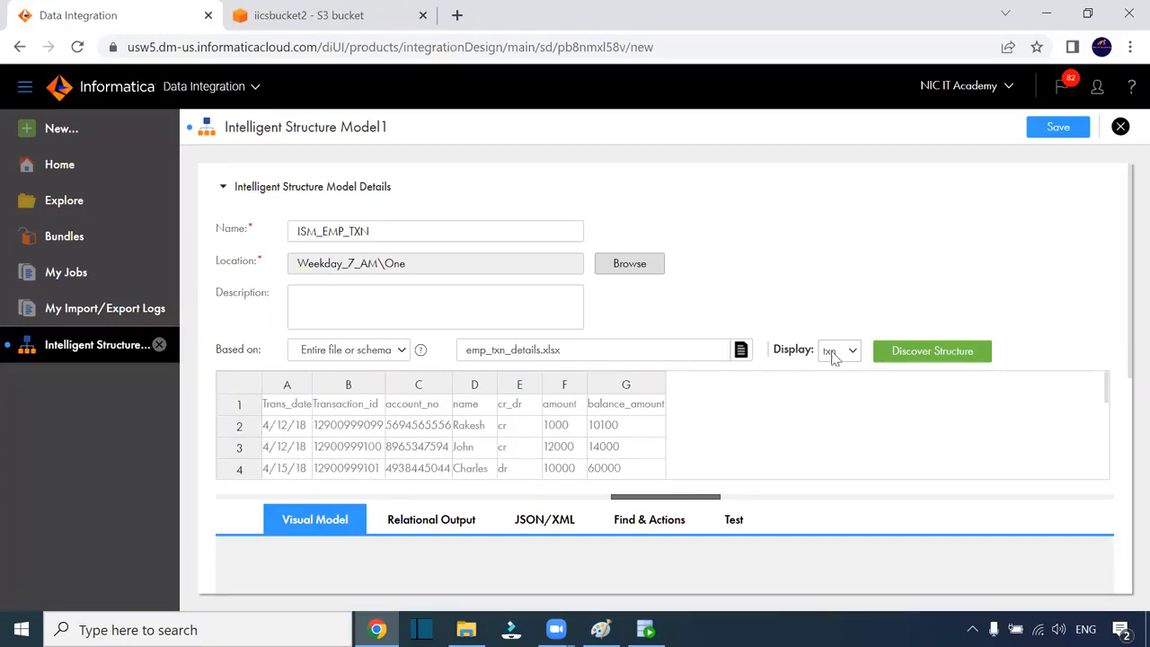
Discover the structure of emp_txn_details.xlsx and scroll down to the generated emp/txn tree
click(912, 358)
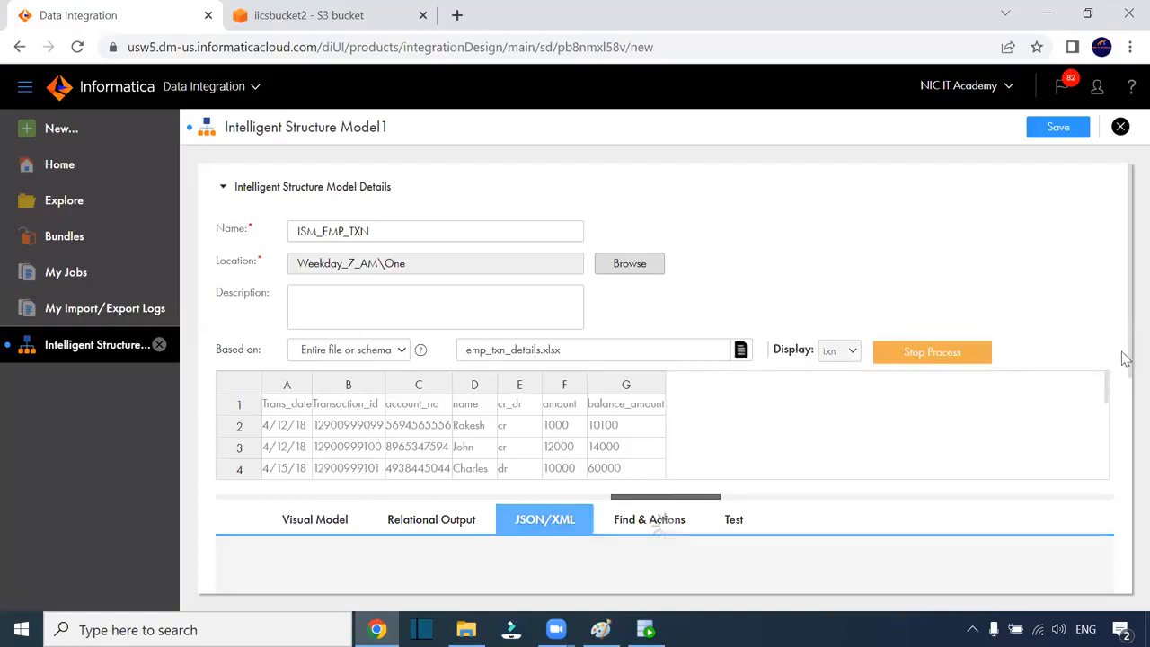
scroll(1123, 372, down, 2)
scroll(1122, 371, down, 3)
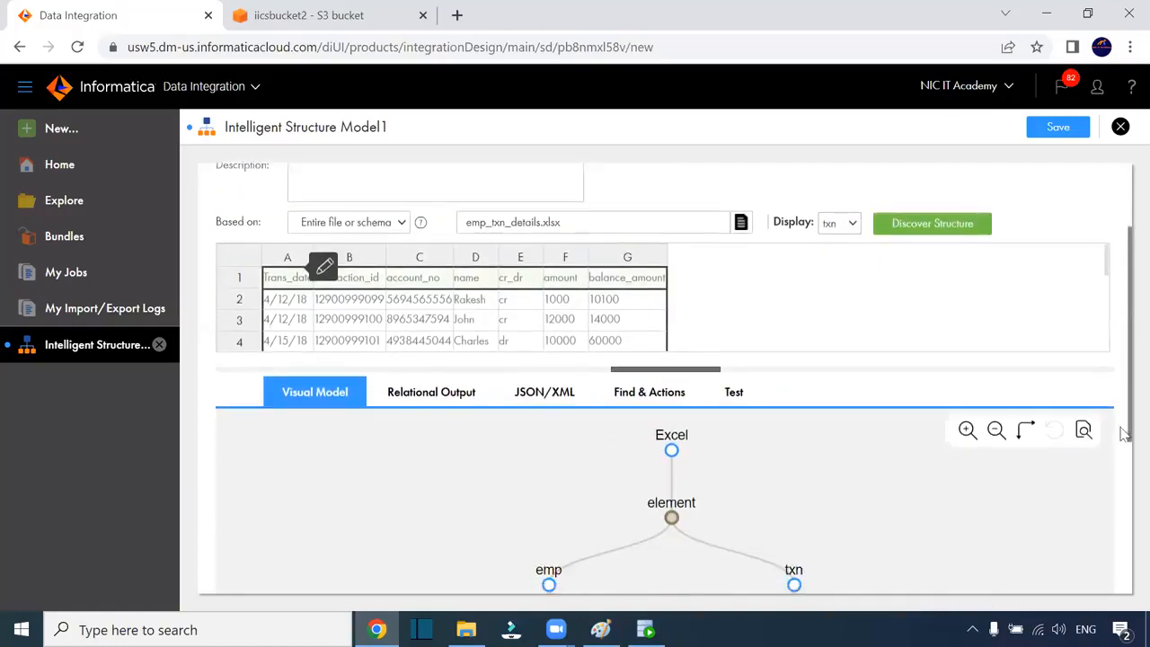
scroll(1106, 486, down, 3)
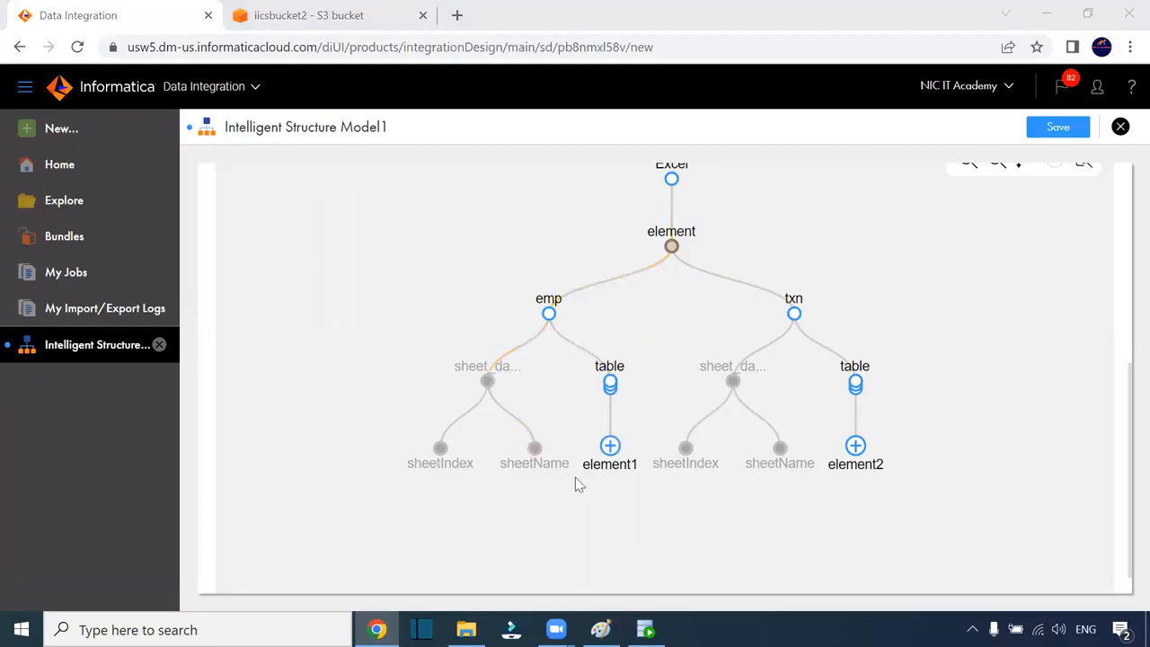
Expand element1 and element2 in the Visual Model to list the emp and txn fields
click(612, 448)
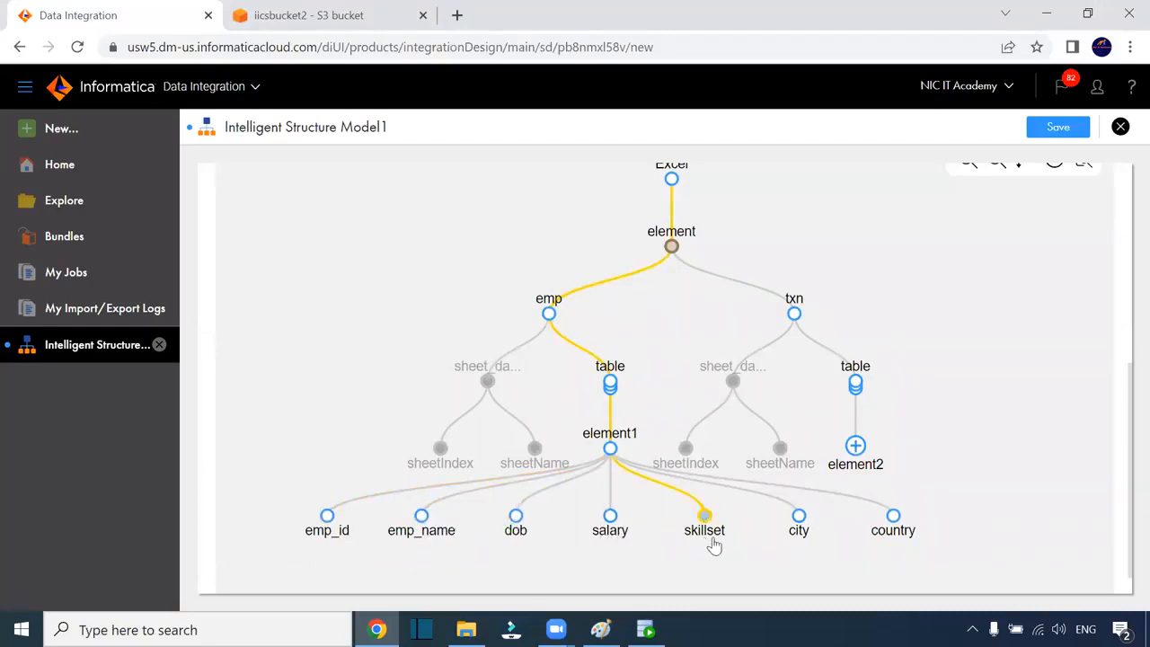
click(855, 445)
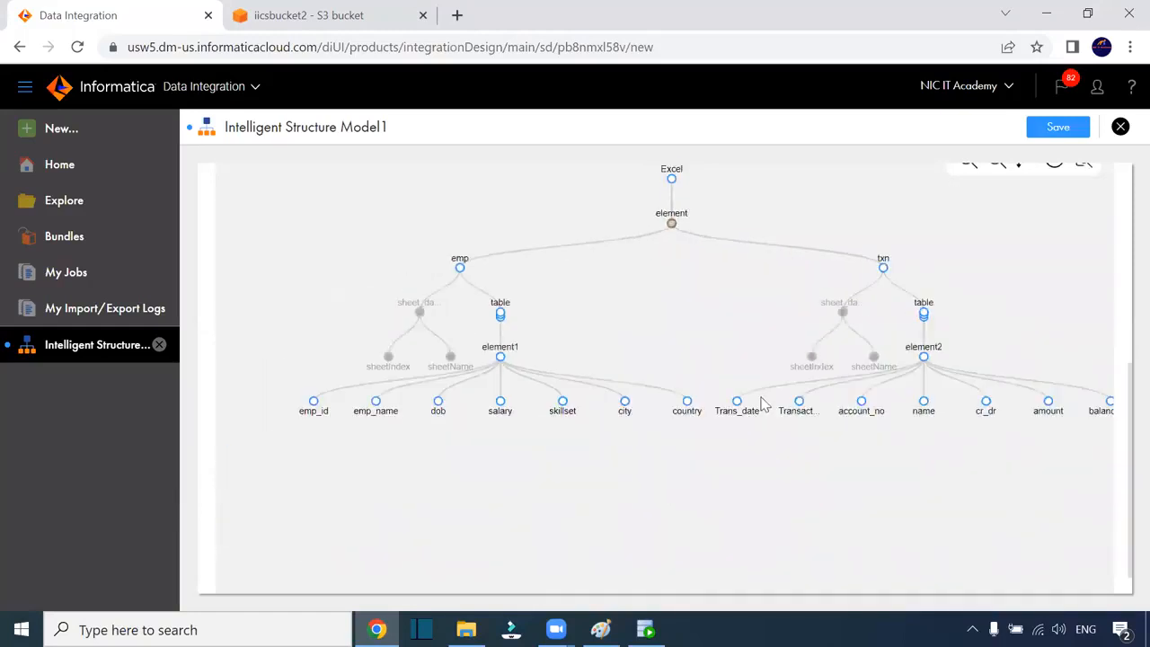
drag(1123, 393, 1122, 202)
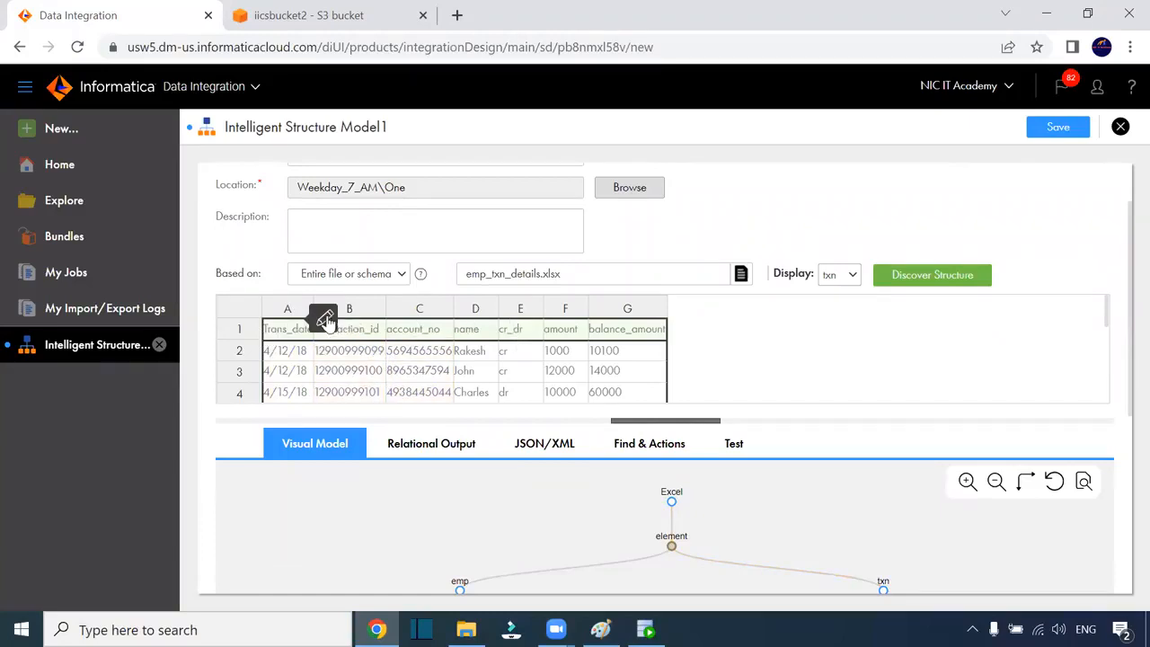
Apply the txn header row setting and save the structure model as ISM_EMP_TXN
click(325, 317)
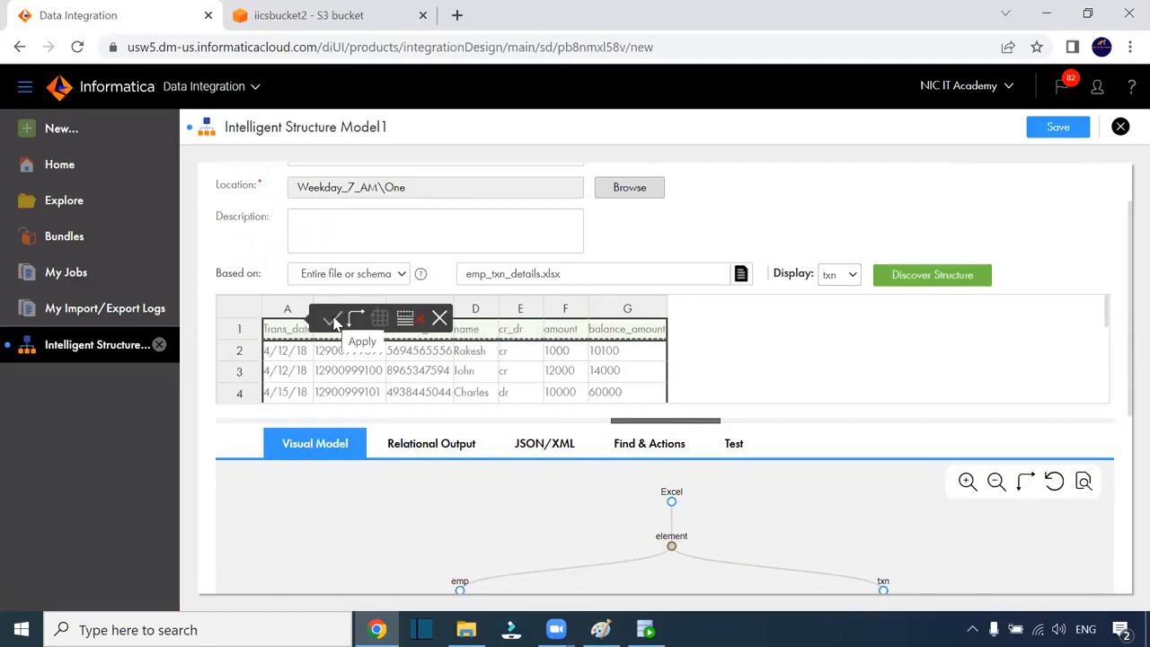
click(439, 319)
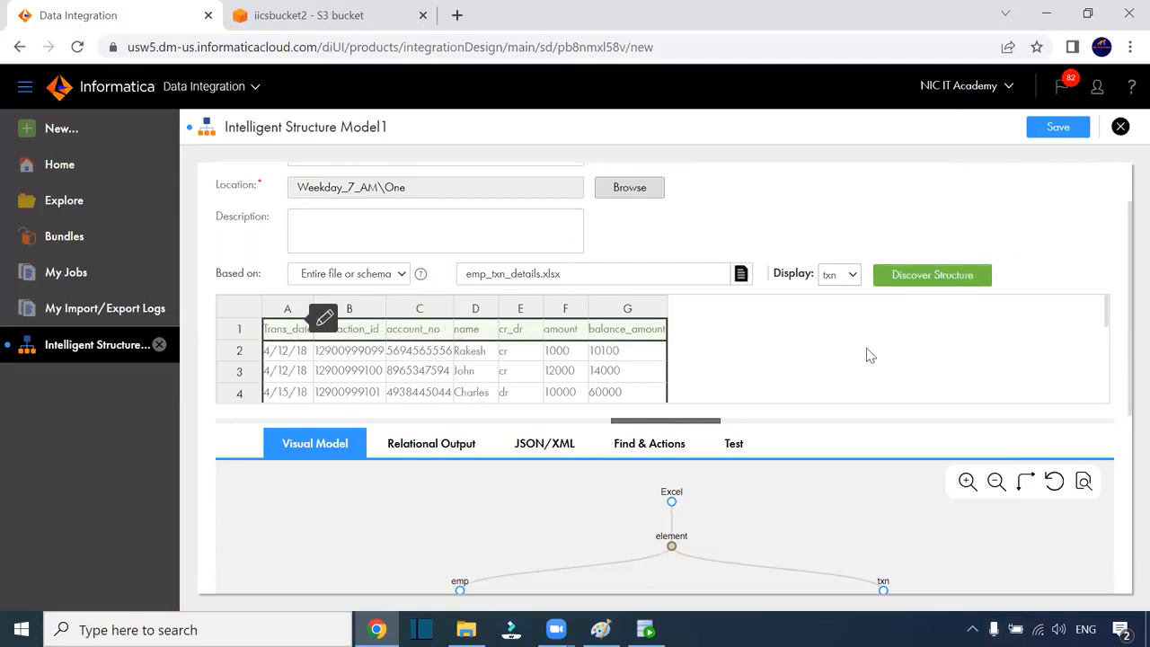
click(1058, 130)
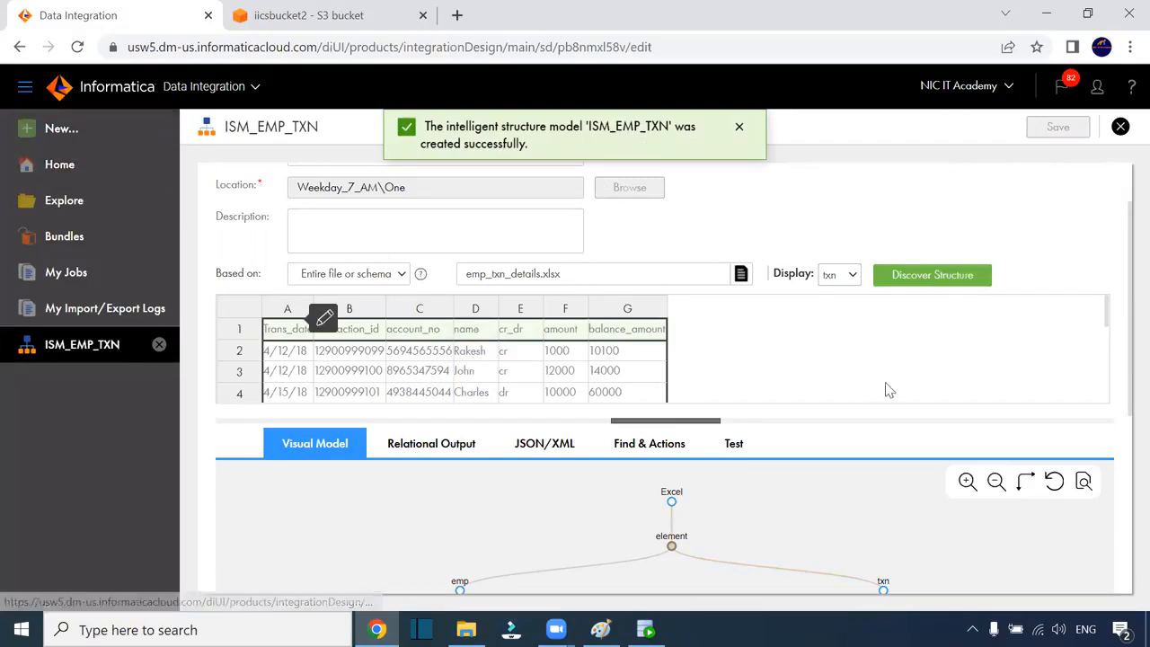
click(466, 629)
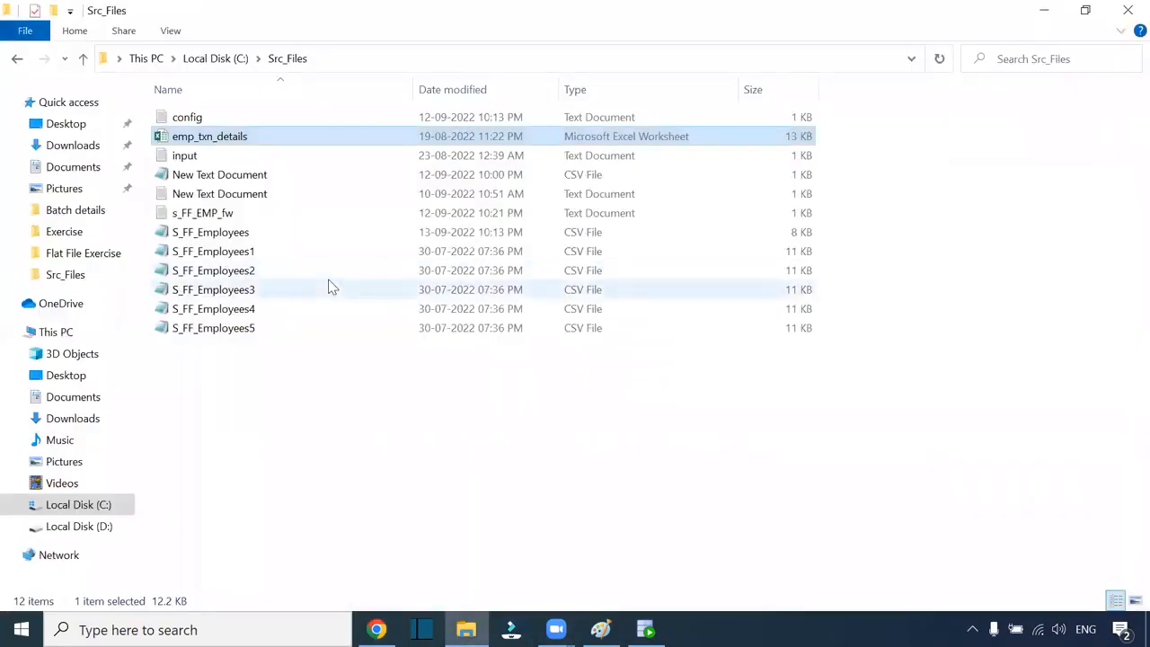
double_click(245, 140)
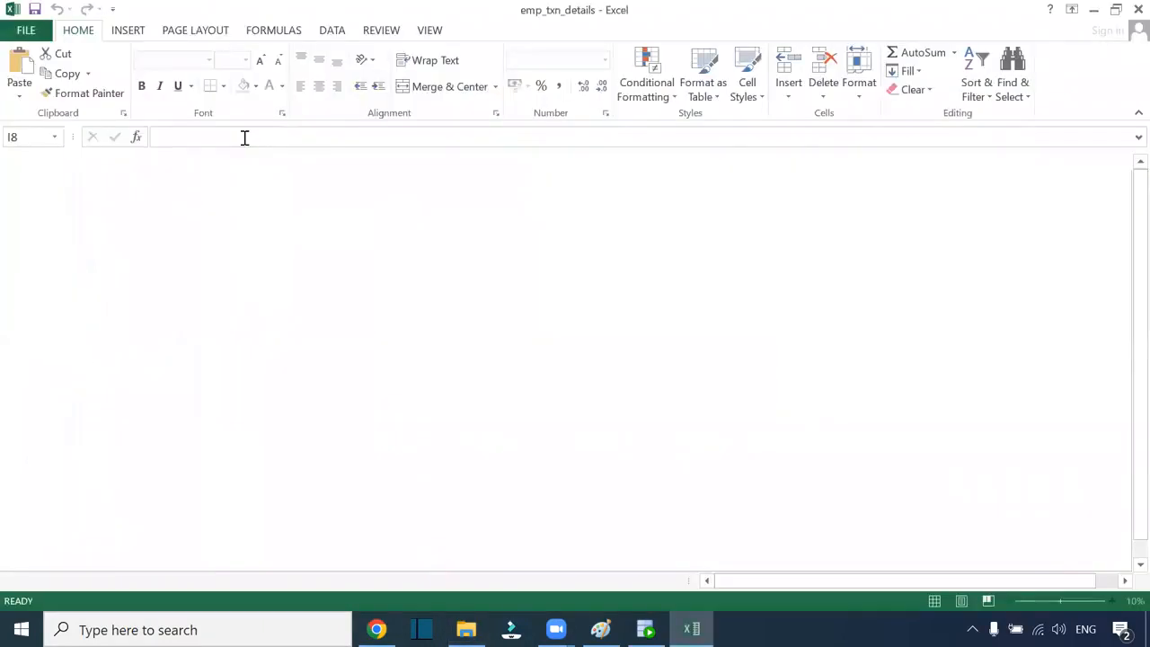
click(87, 582)
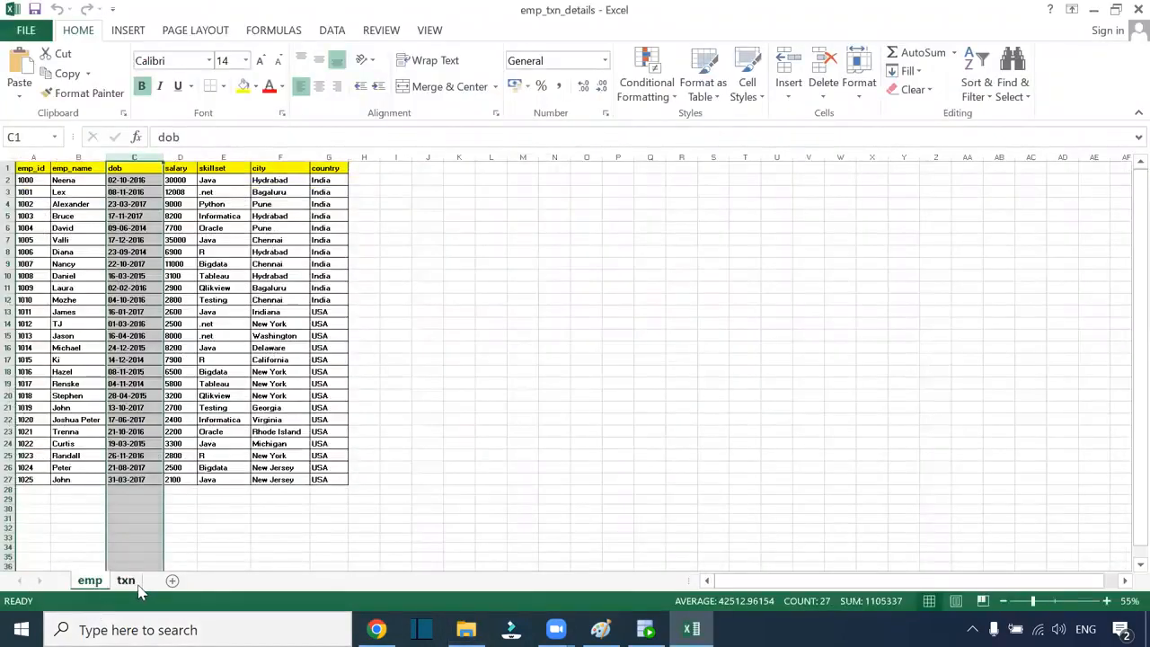
click(125, 583)
click(94, 582)
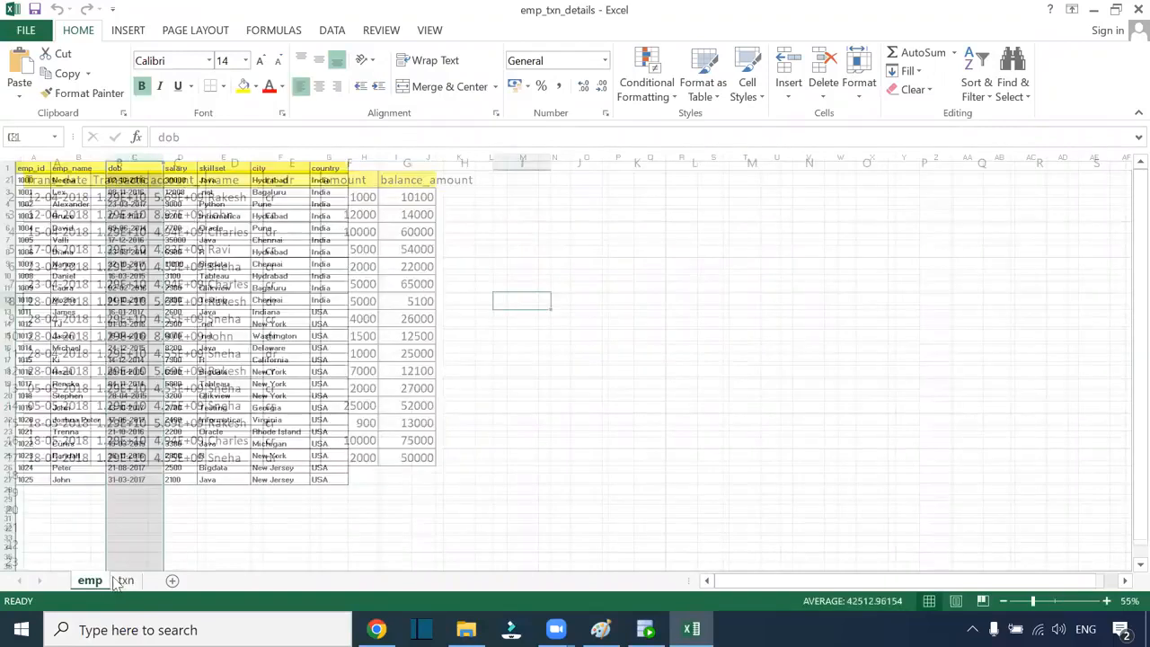
click(370, 537)
drag(34, 169, 346, 479)
click(585, 478)
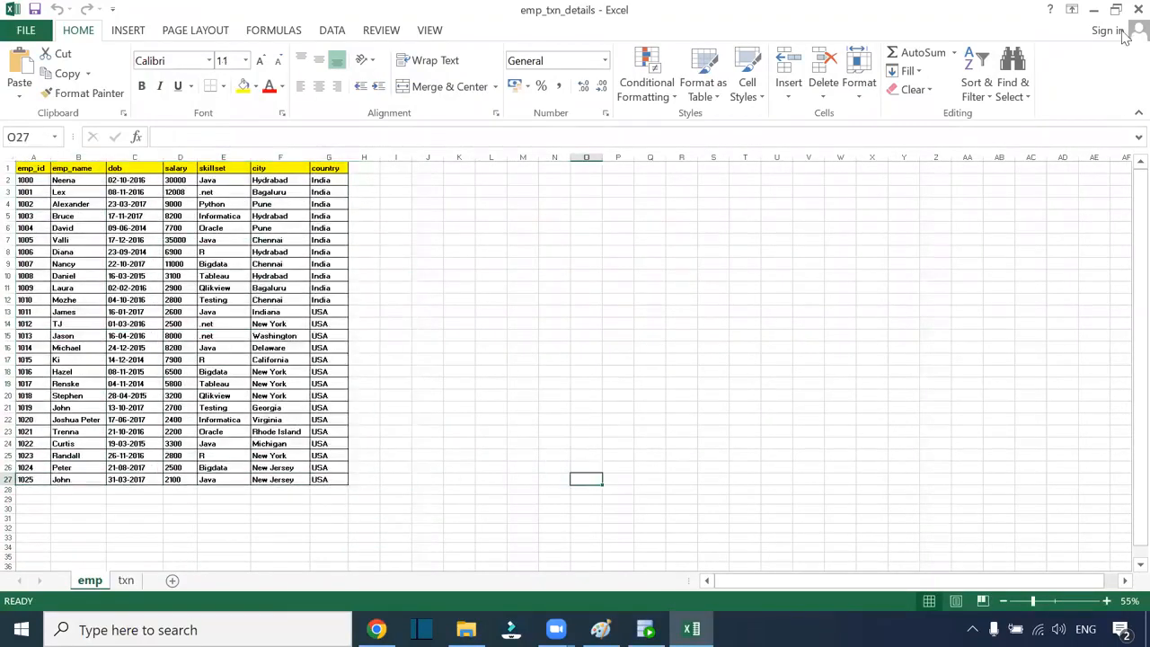
click(1138, 10)
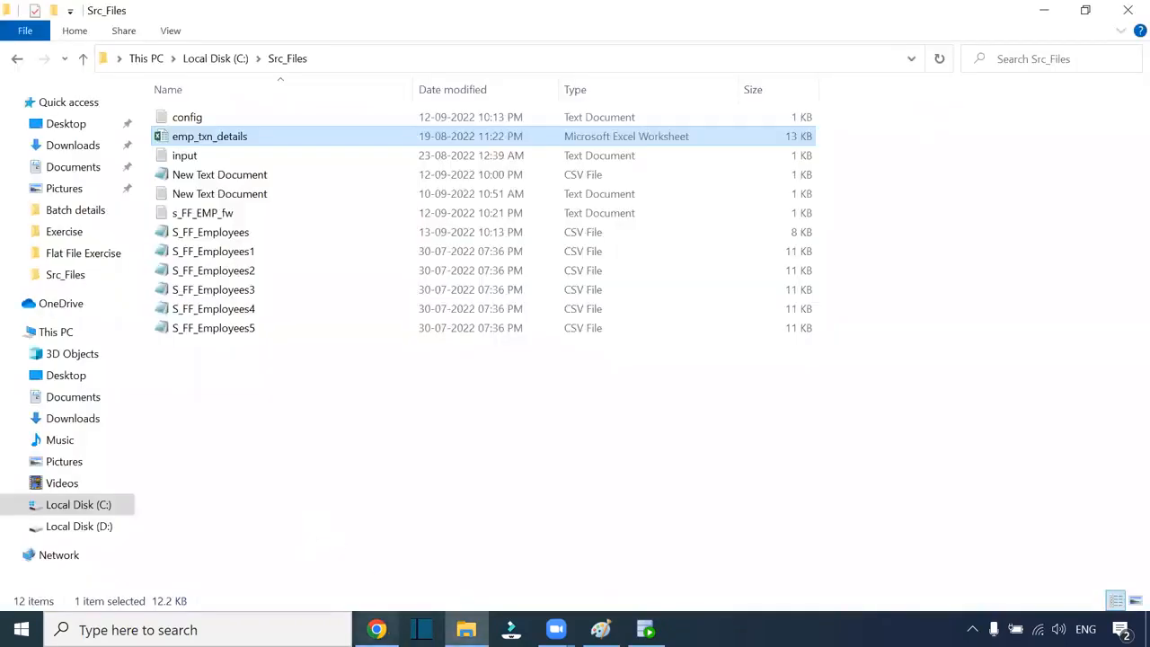
click(377, 629)
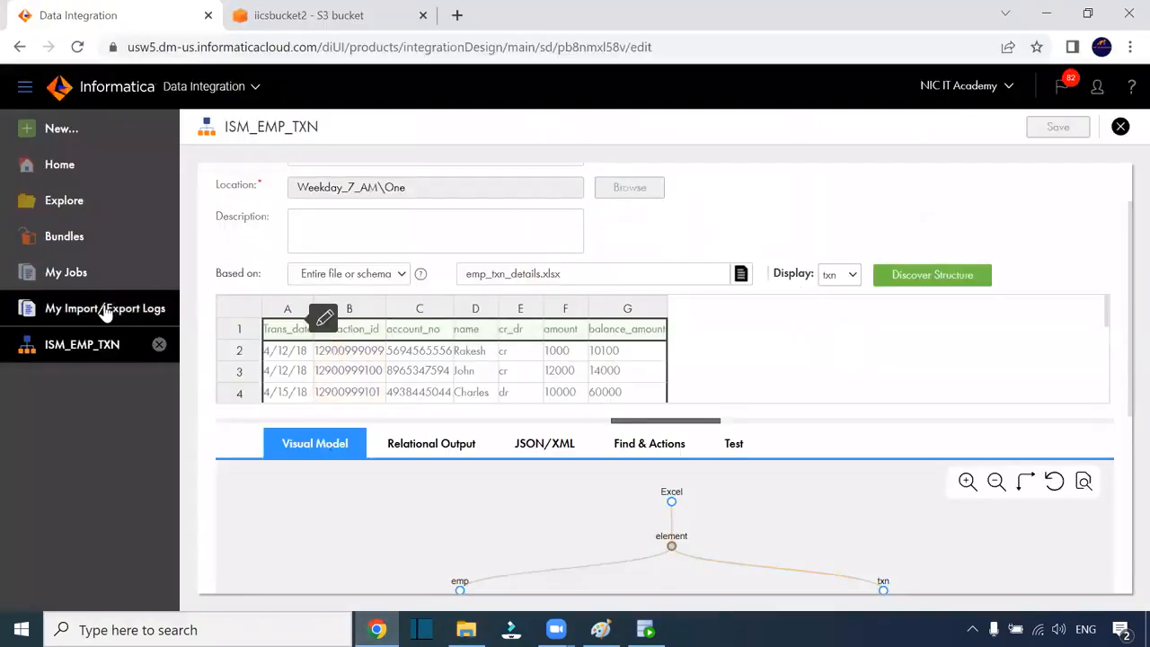
Create a new mapping and spread its Source and Target nodes apart on the canvas
click(52, 129)
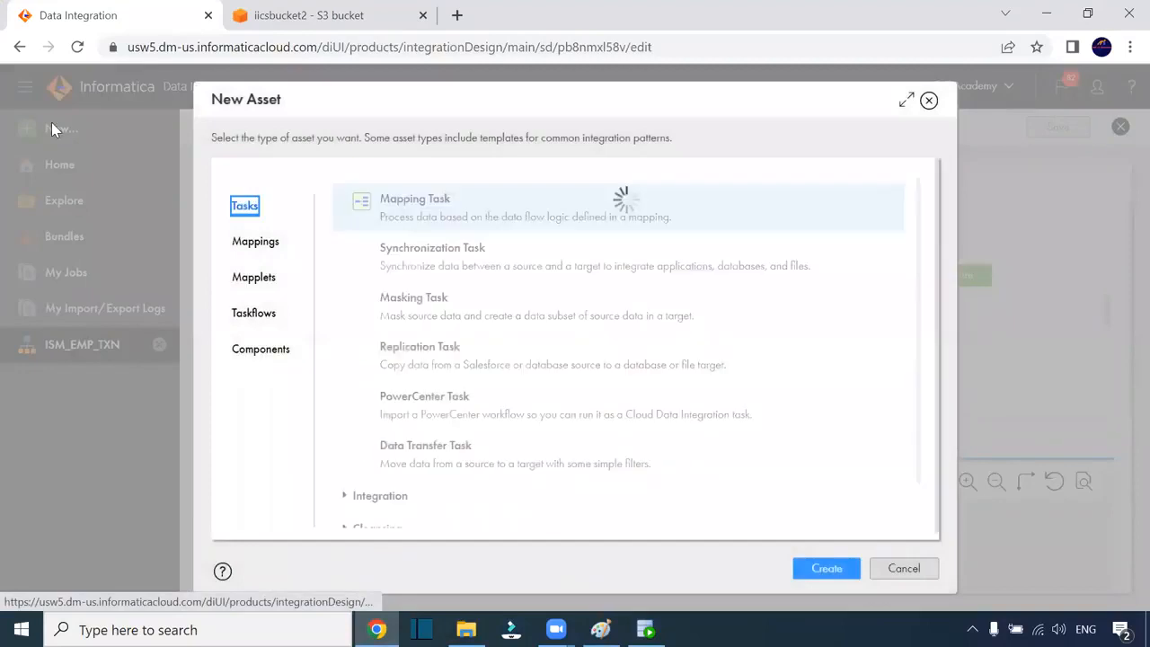
click(278, 242)
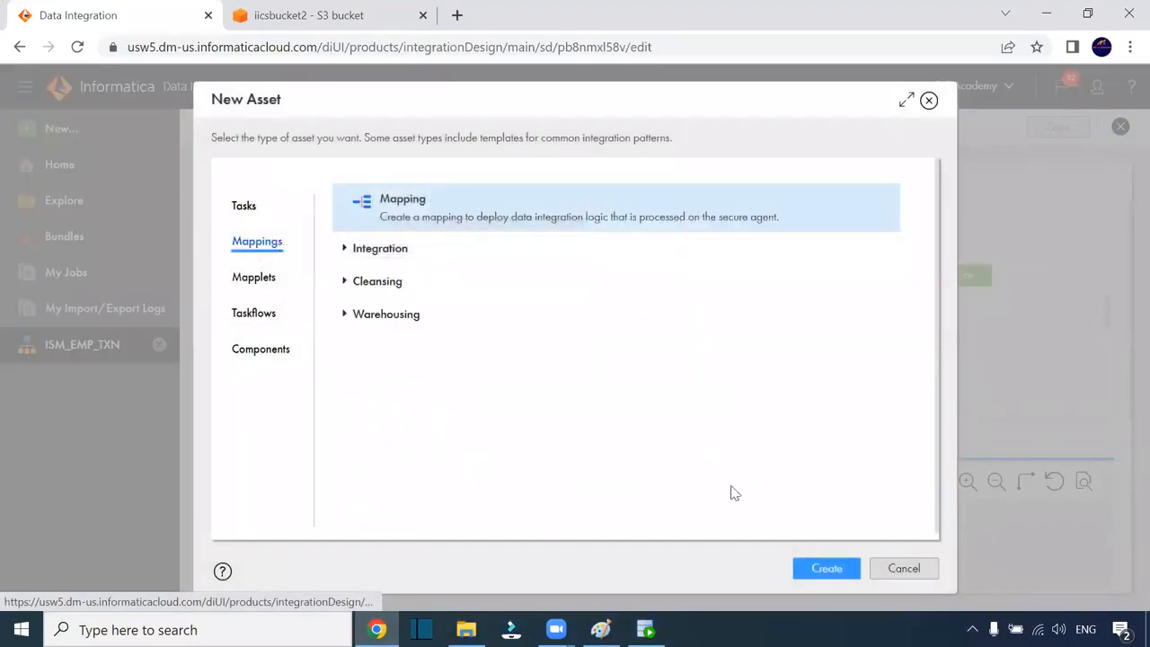
click(823, 568)
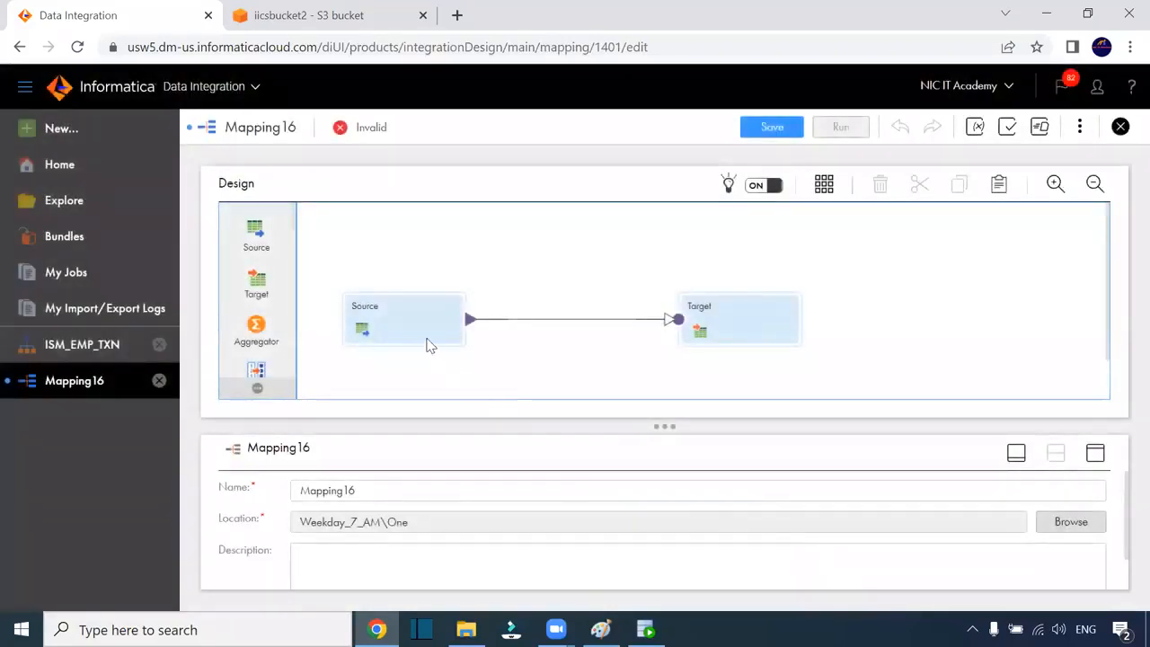
click(424, 340)
drag(710, 323, 841, 316)
drag(412, 302, 387, 282)
drag(576, 275, 579, 332)
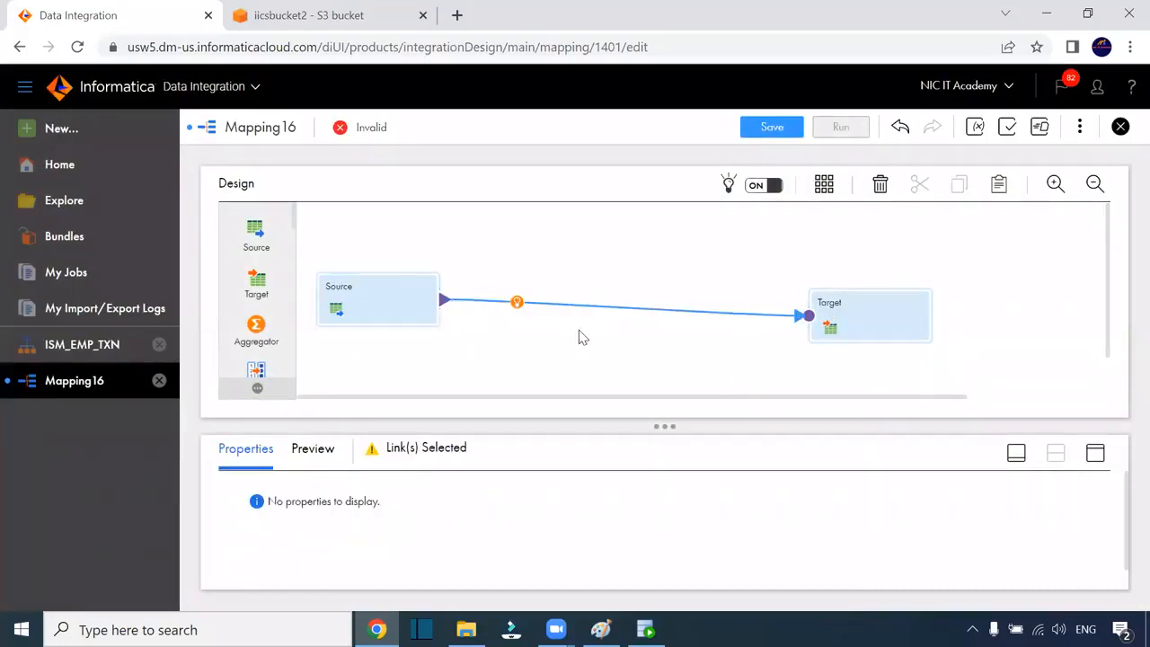
Add a Structure Parser transformation to the Mapping16 canvas between Source and Target
scroll(259, 295, down, 5)
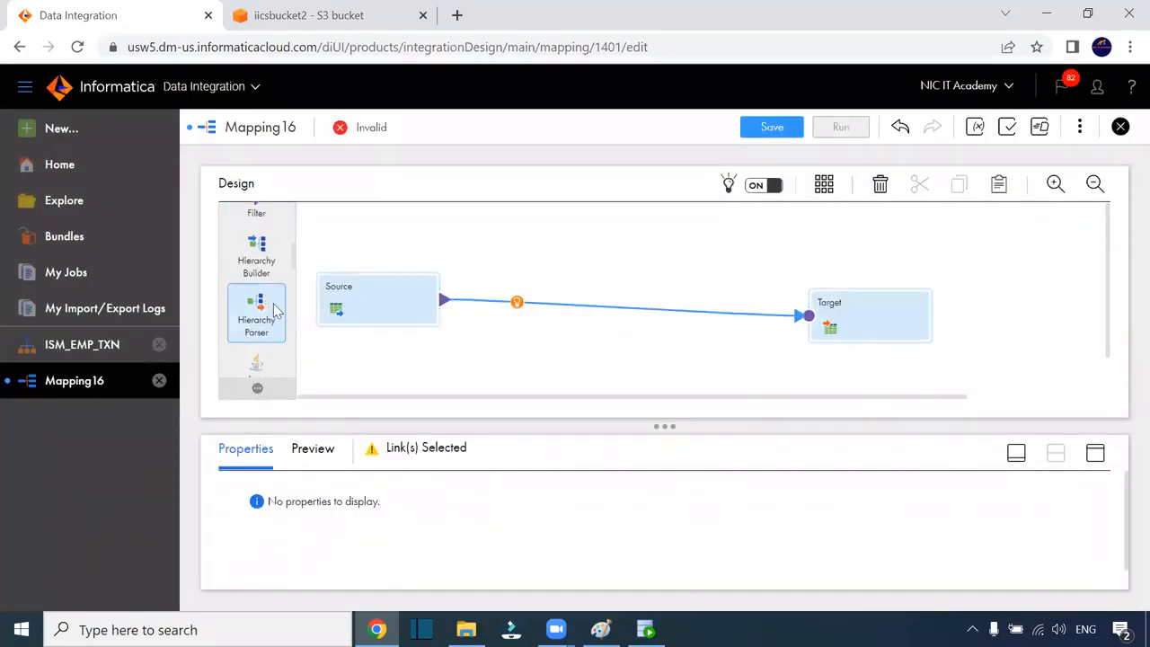
scroll(270, 305, down, 2)
scroll(275, 269, down, 3)
scroll(269, 305, down, 1)
scroll(270, 346, down, 2)
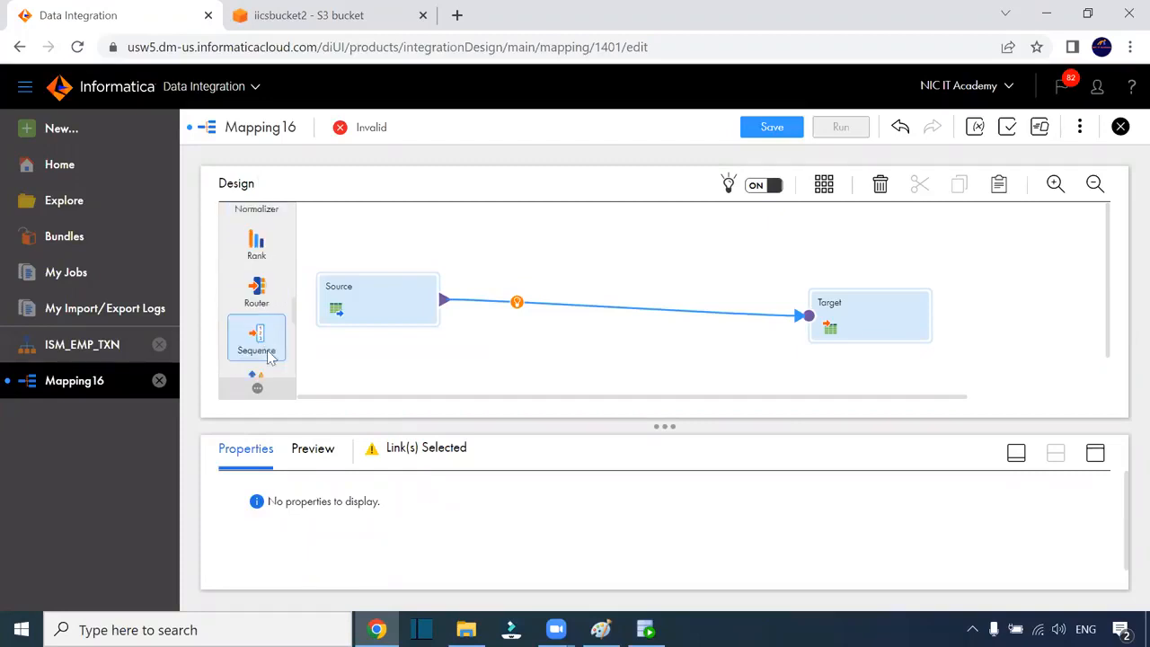
scroll(269, 364, down, 2)
scroll(268, 321, down, 2)
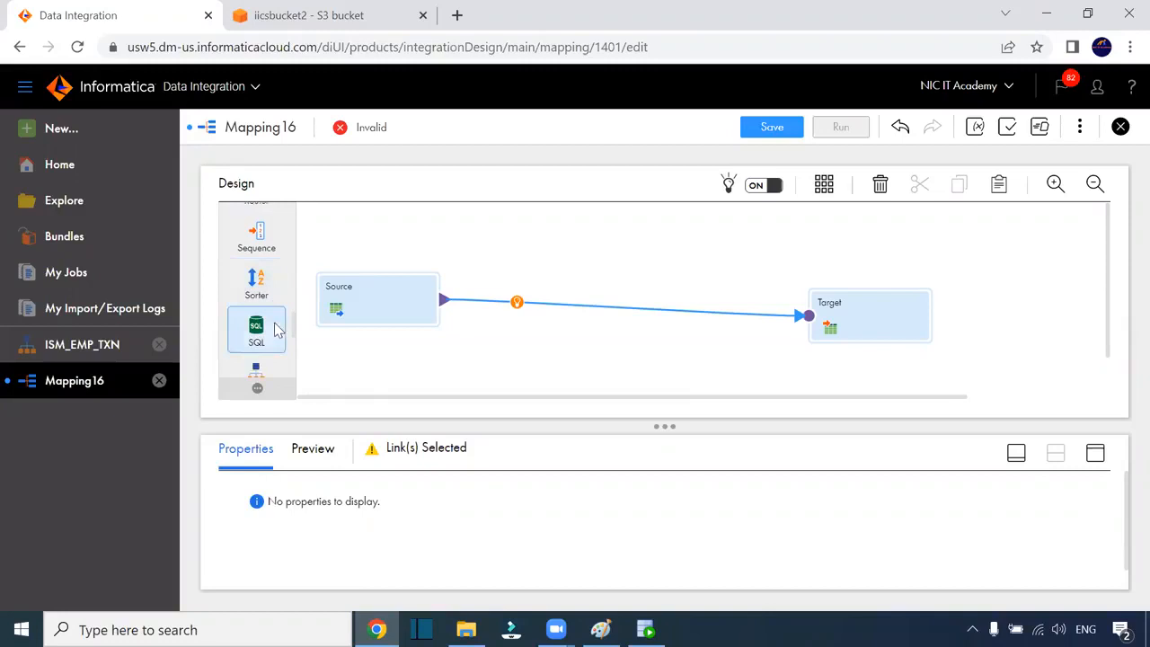
drag(274, 305, 544, 231)
drag(662, 396, 569, 396)
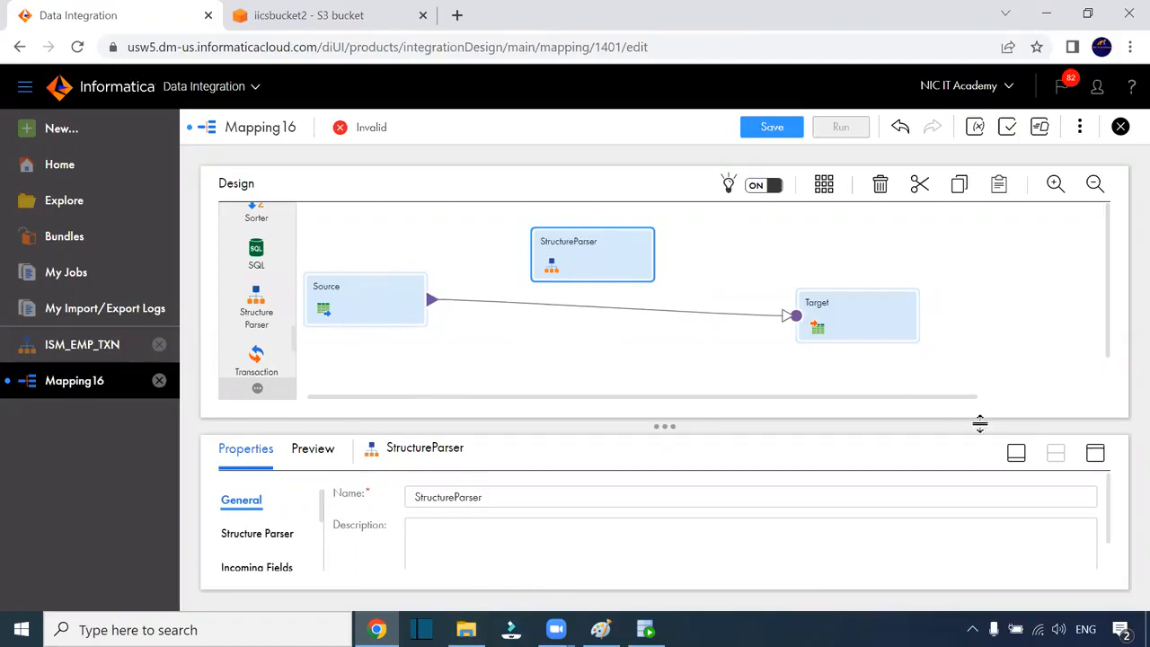
Set the StructureParser's model to ISM_EMP_TXN from Weekday_7_AM > One and check its incoming fields
click(1096, 455)
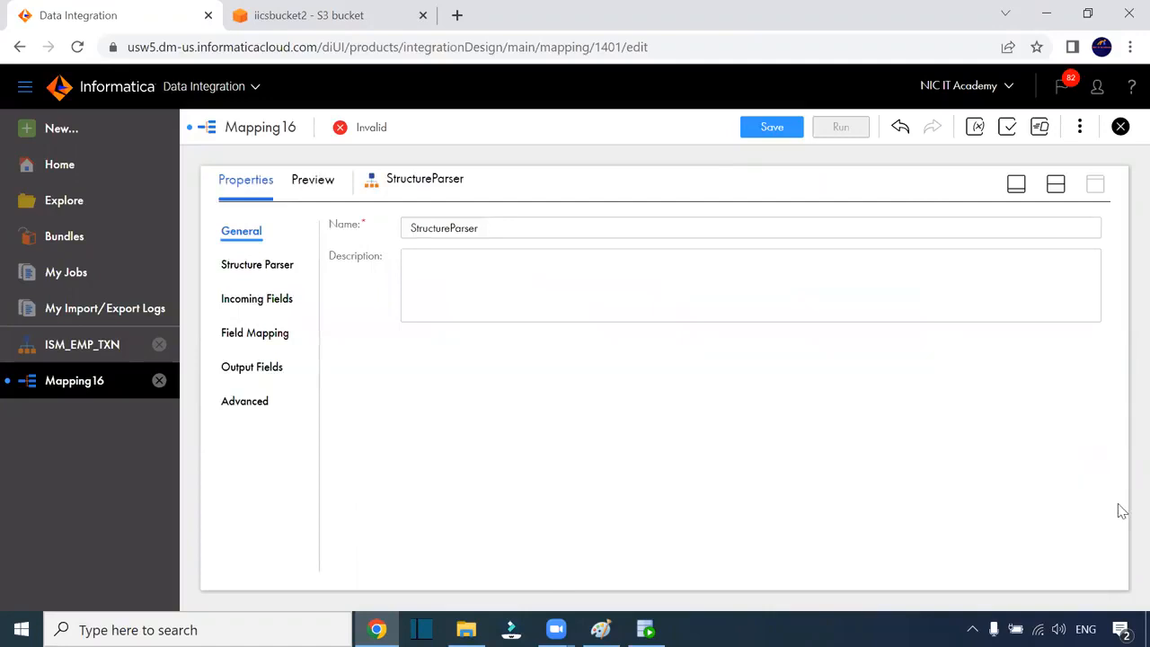
click(276, 266)
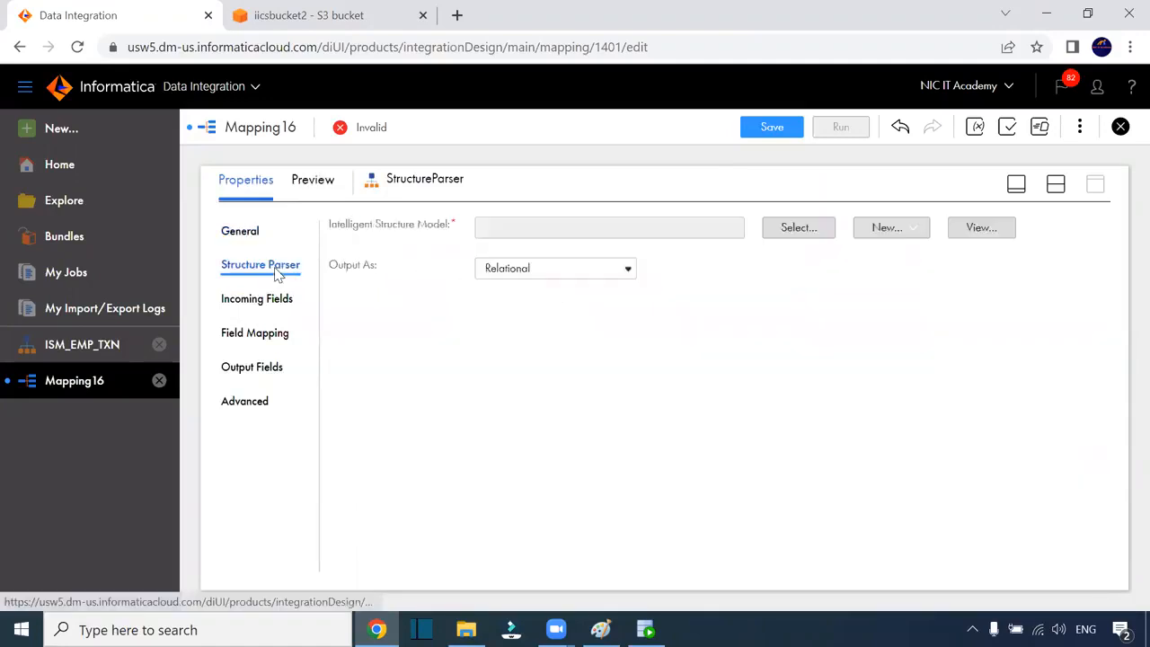
click(795, 235)
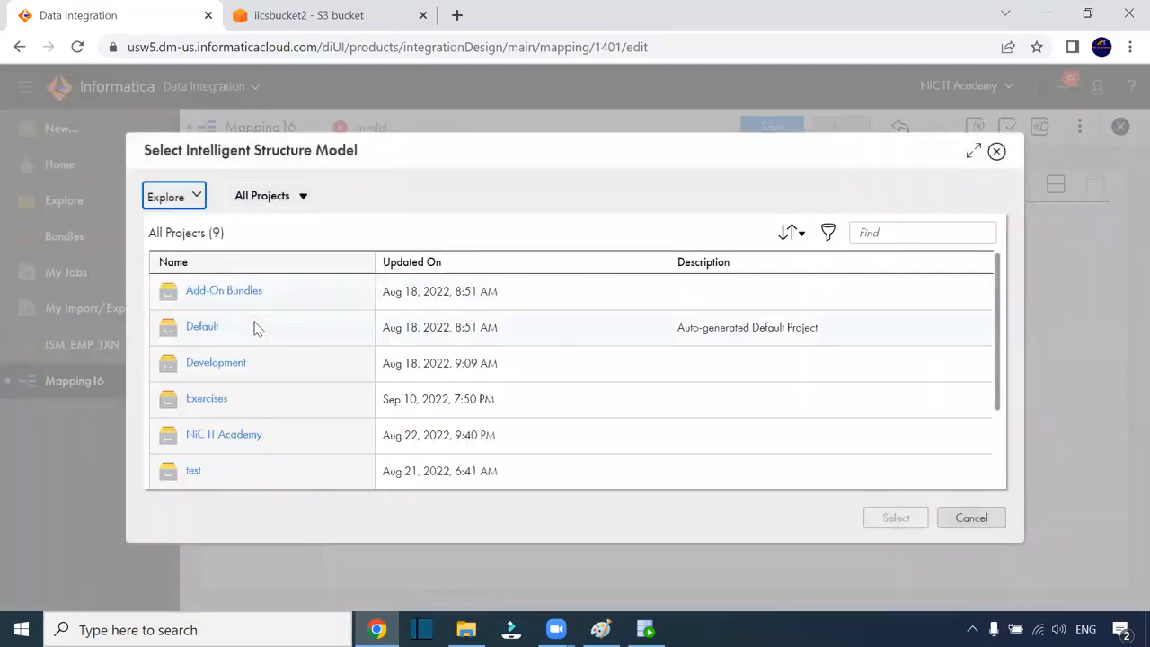
scroll(260, 369, down, 3)
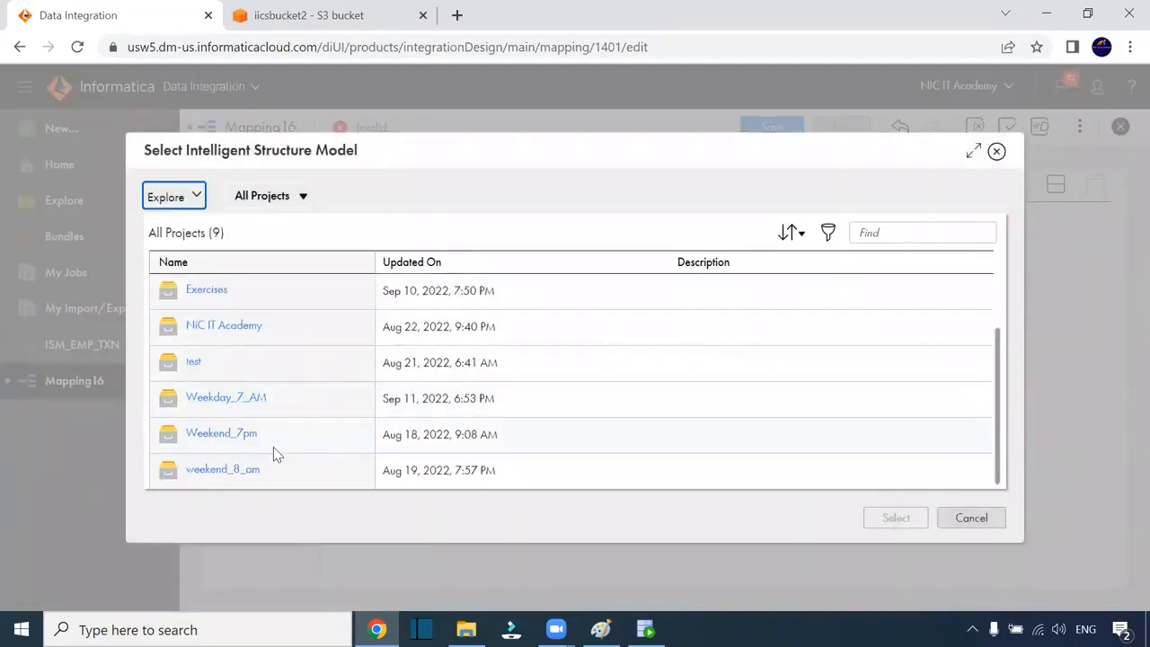
click(243, 404)
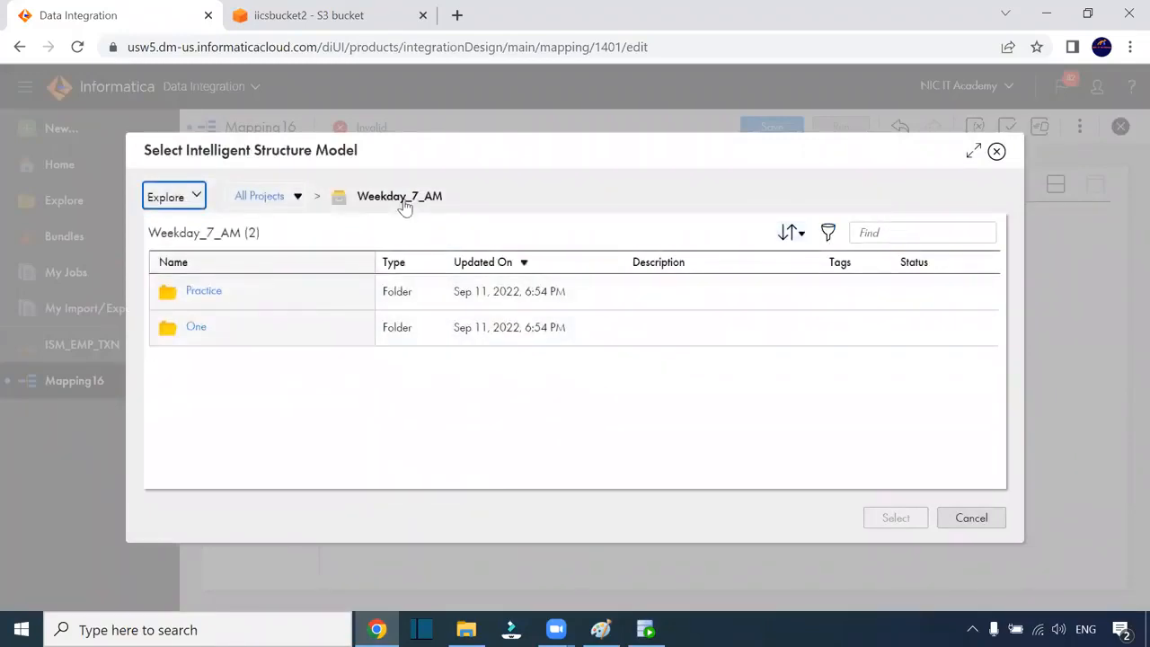
click(194, 329)
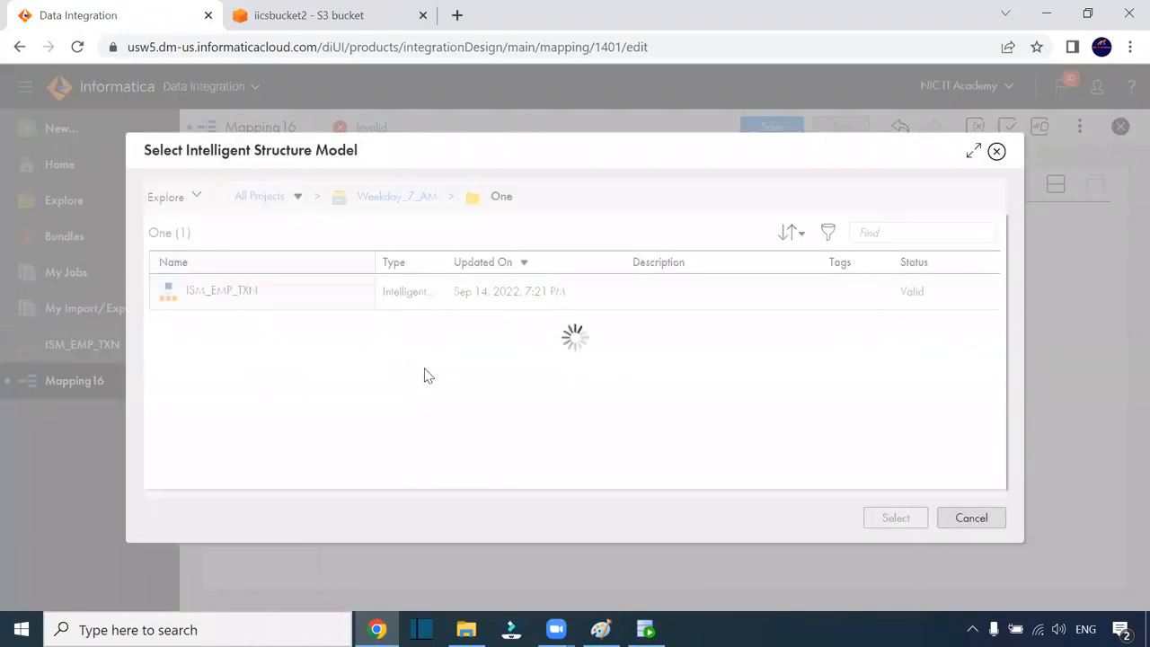
click(241, 307)
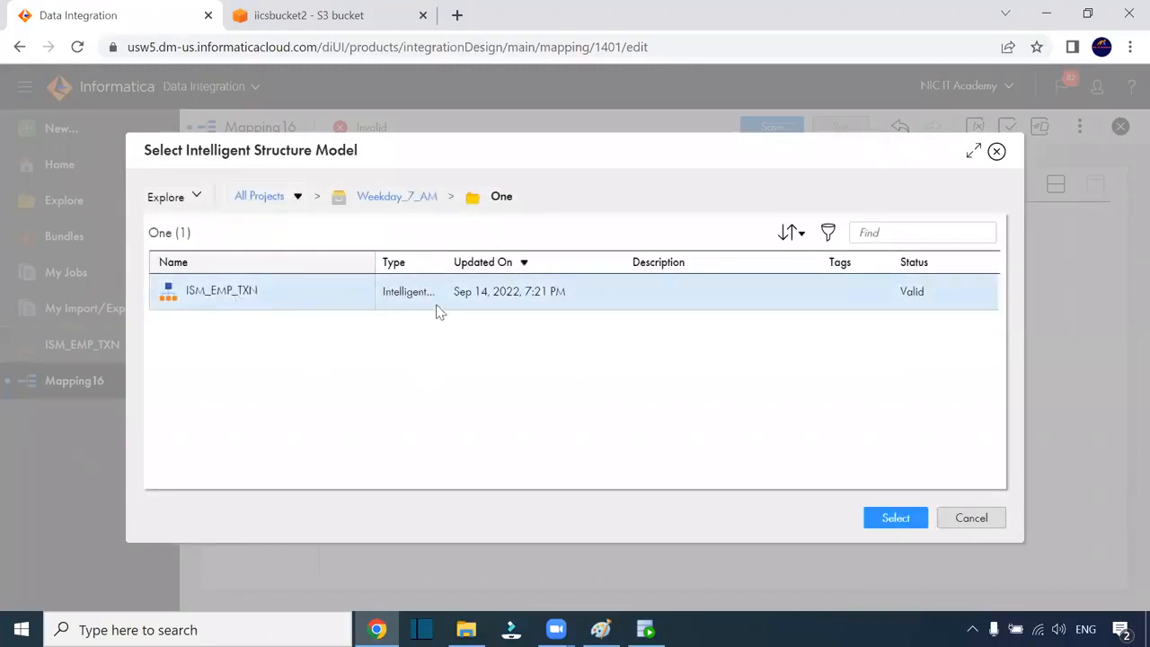
click(898, 519)
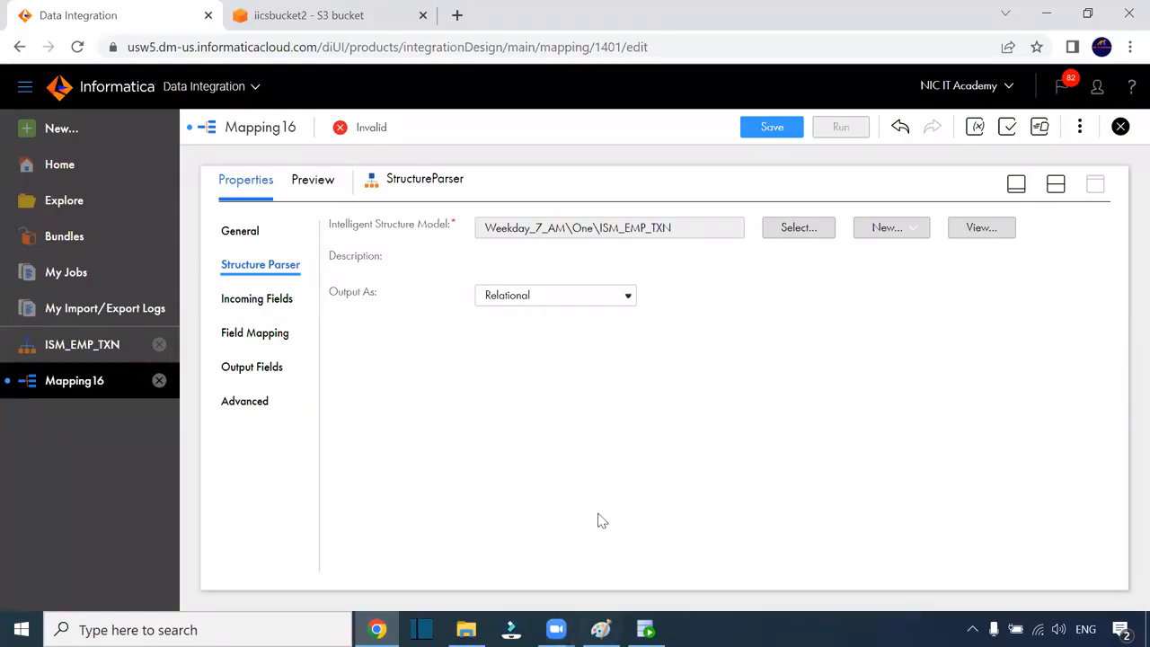
click(261, 308)
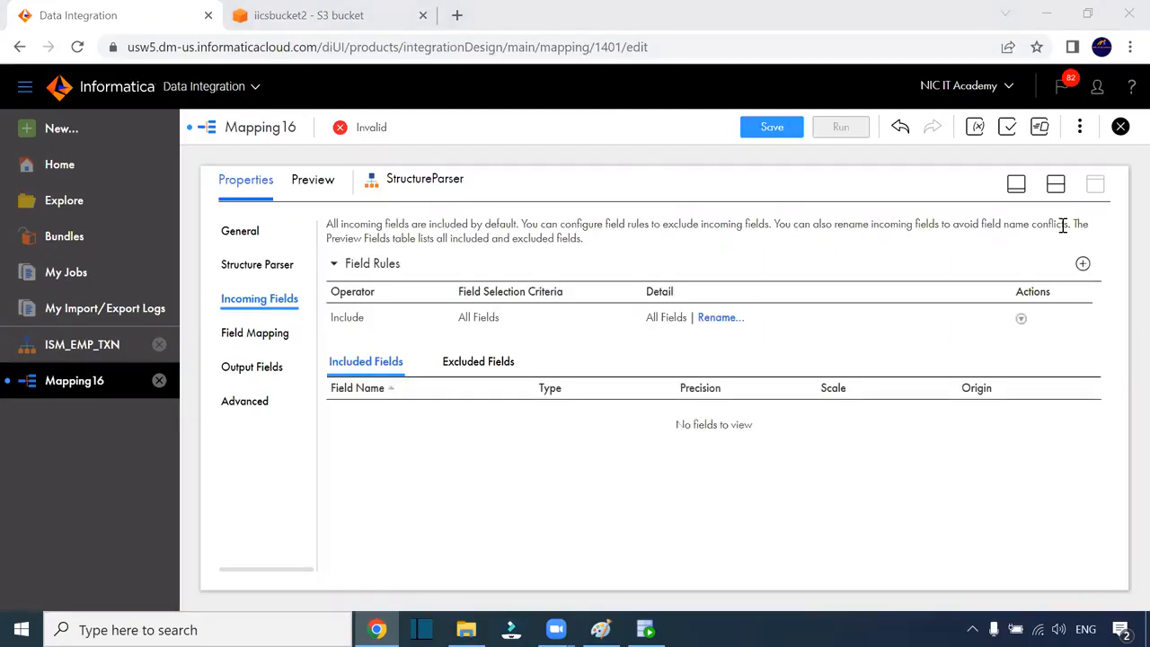
click(1057, 186)
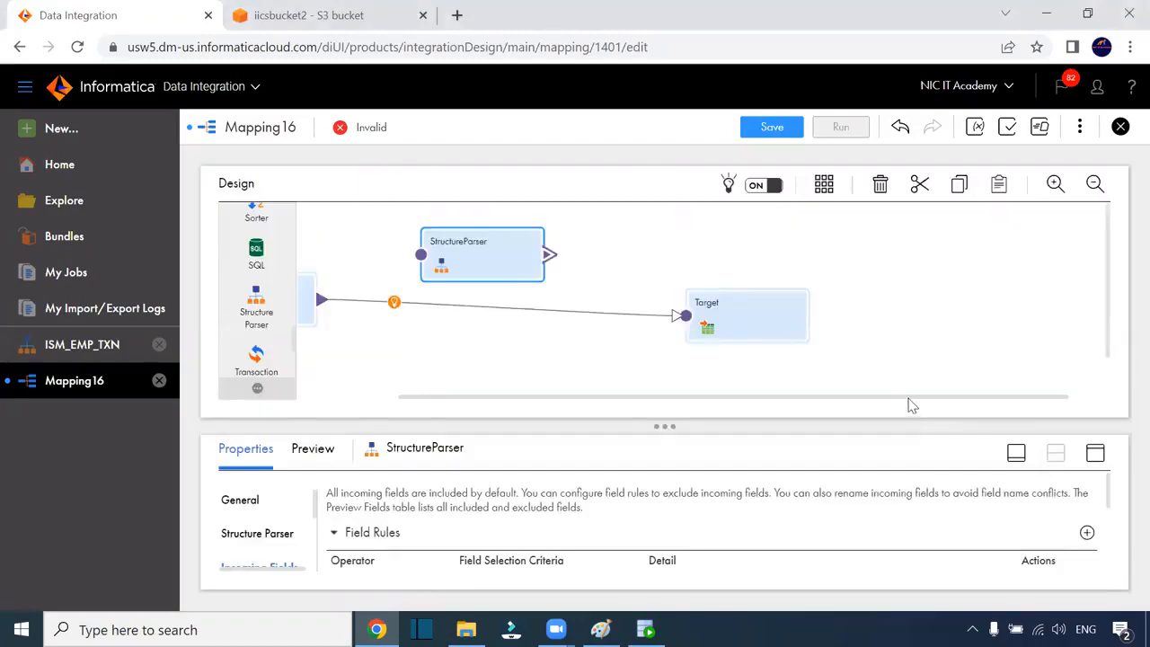
Delete the Source-to-Target link and connect Source's output to the StructureParser instead
drag(806, 400, 585, 314)
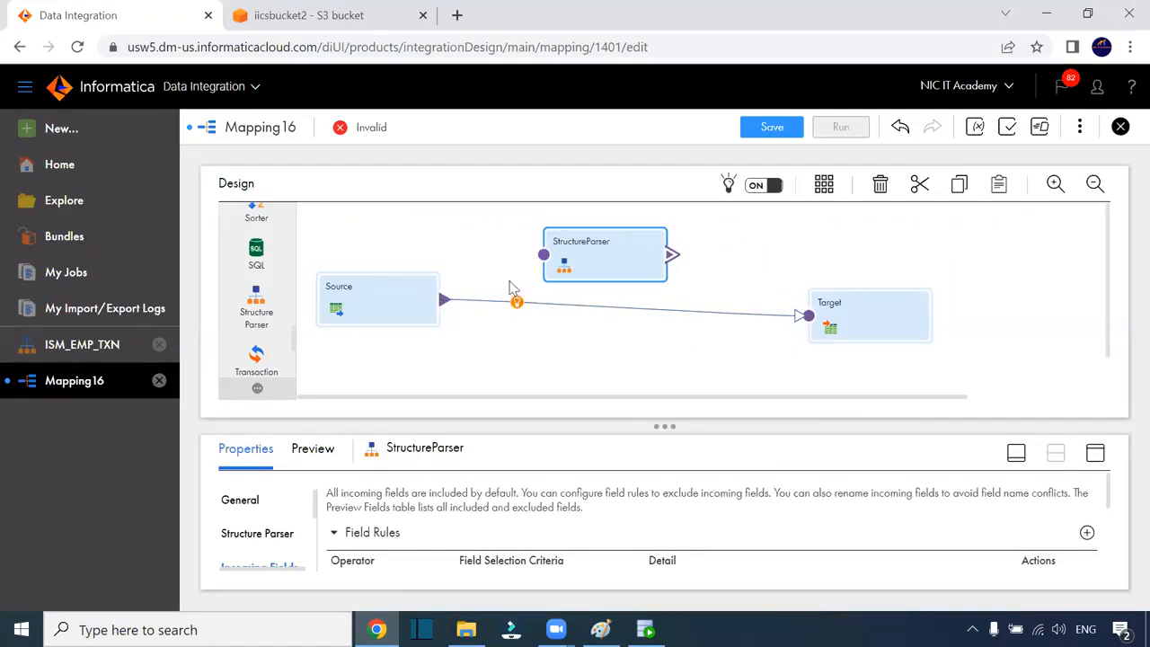
click(537, 306)
key(Delete)
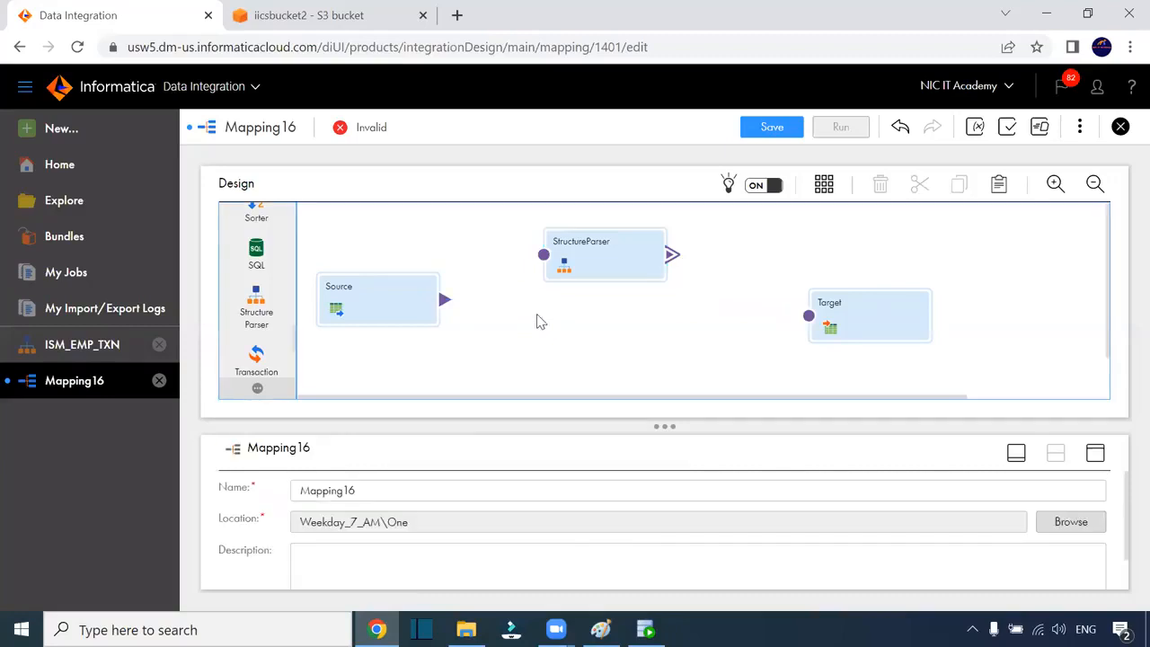
drag(444, 299, 541, 259)
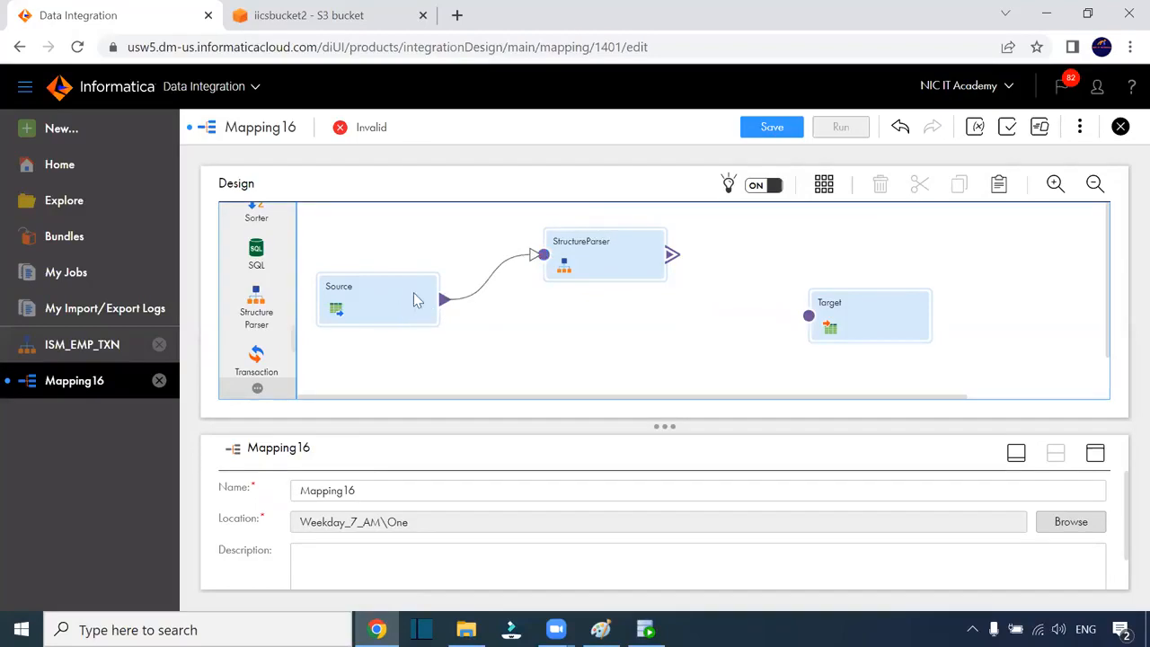
click(415, 300)
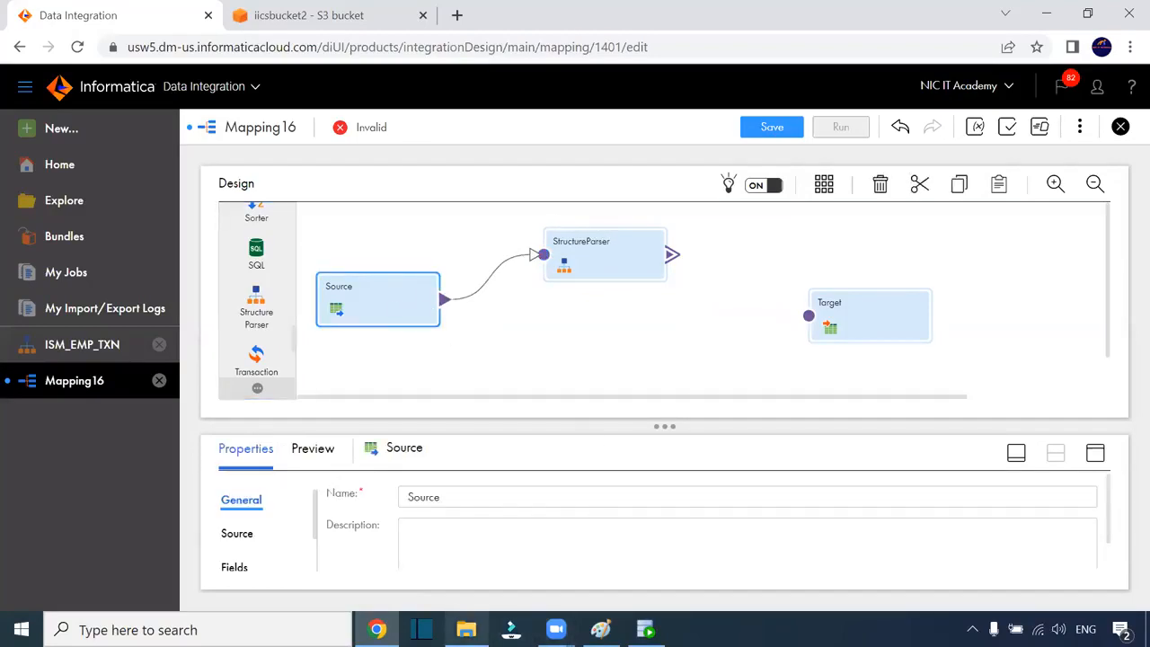
click(466, 629)
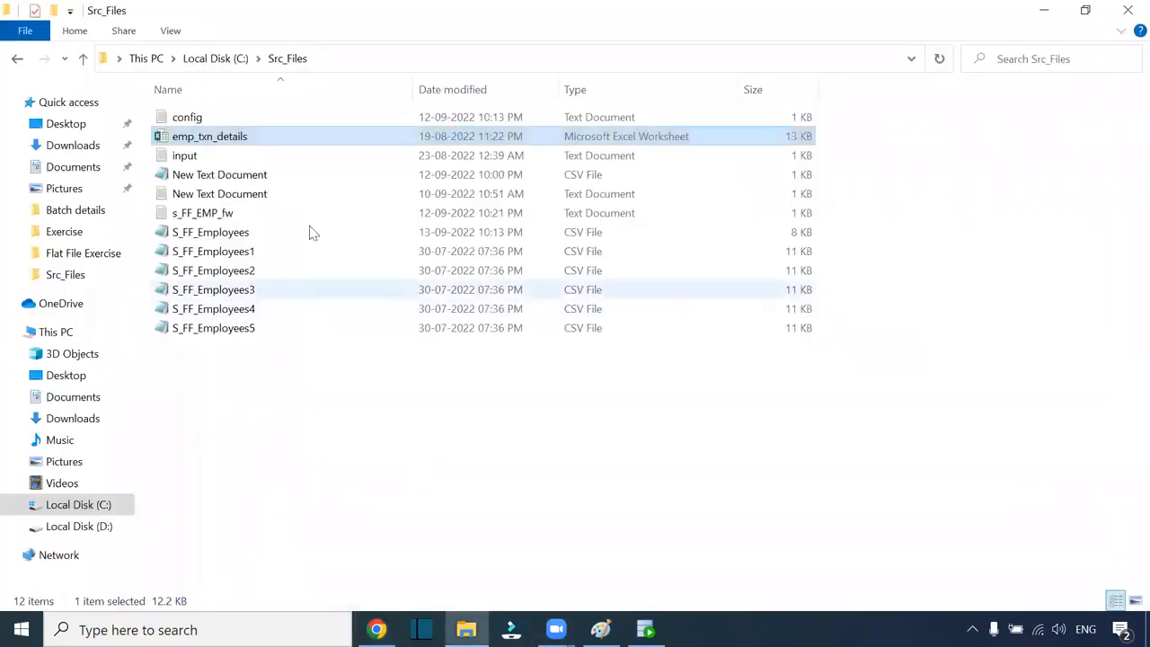
click(352, 60)
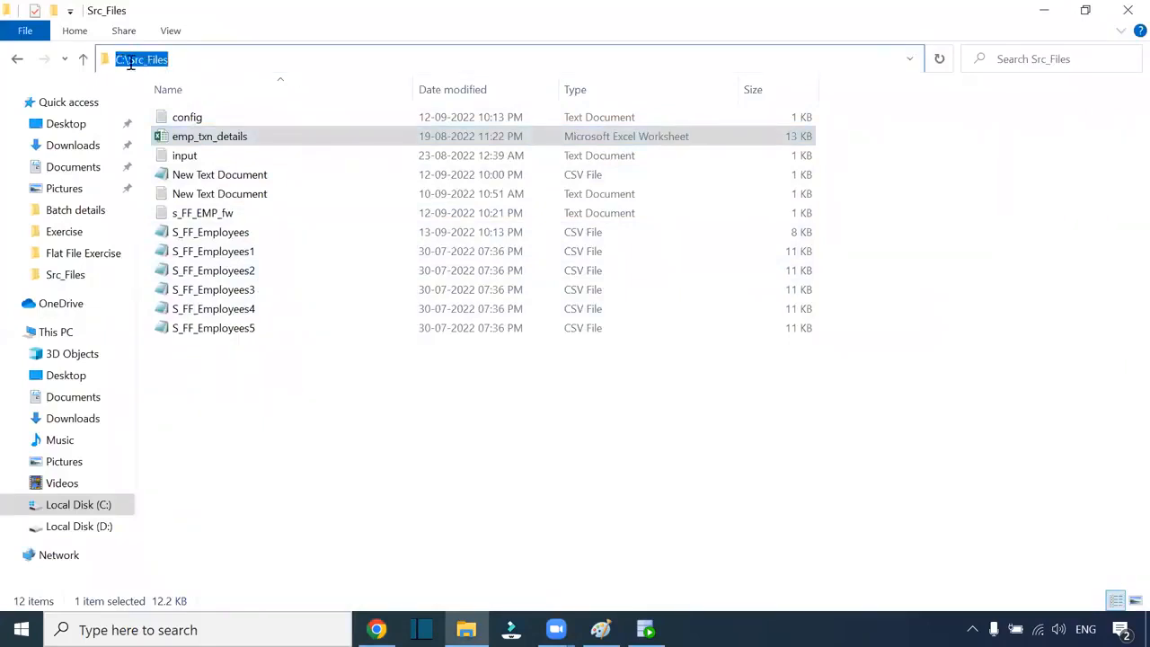
click(282, 418)
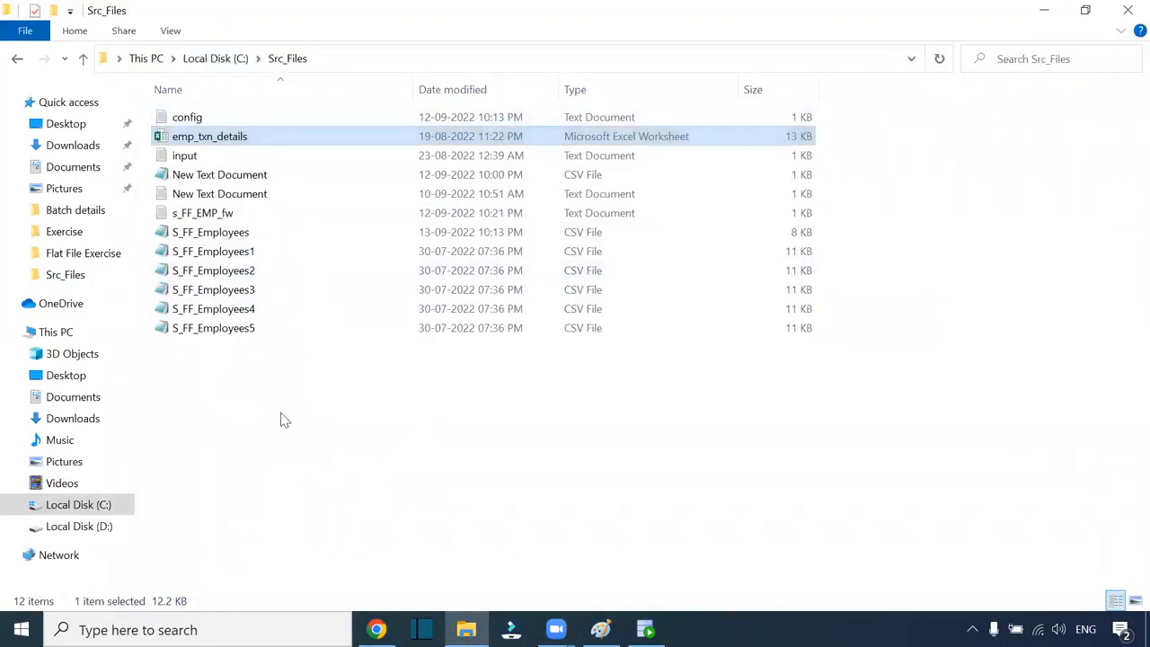
click(203, 157)
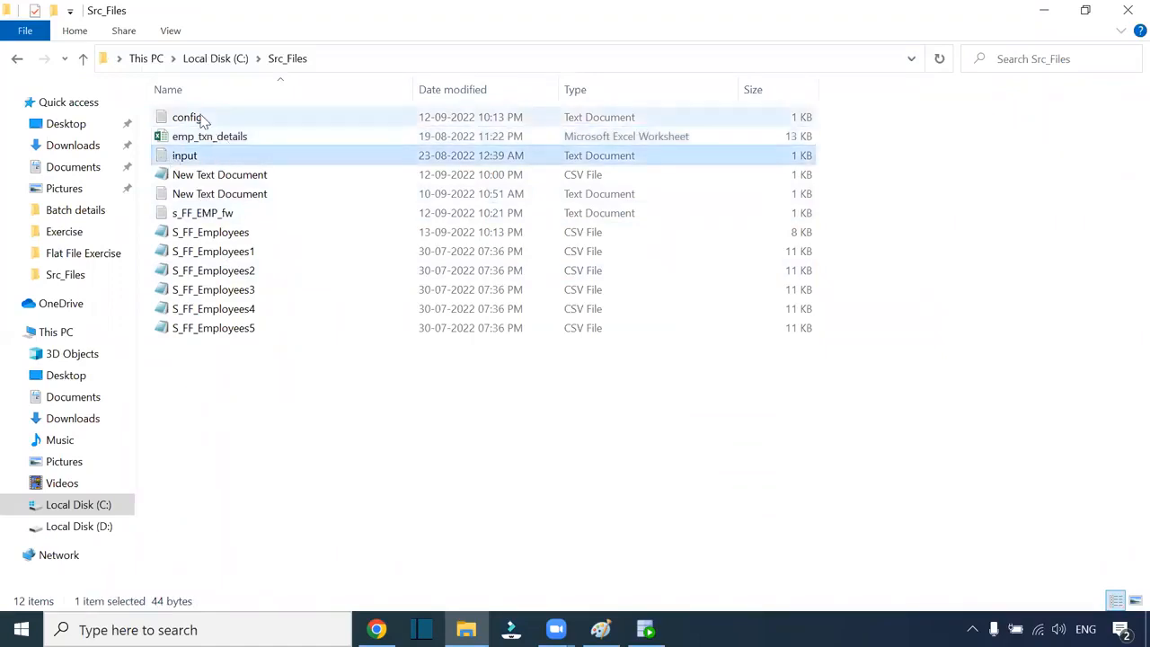
double_click(203, 156)
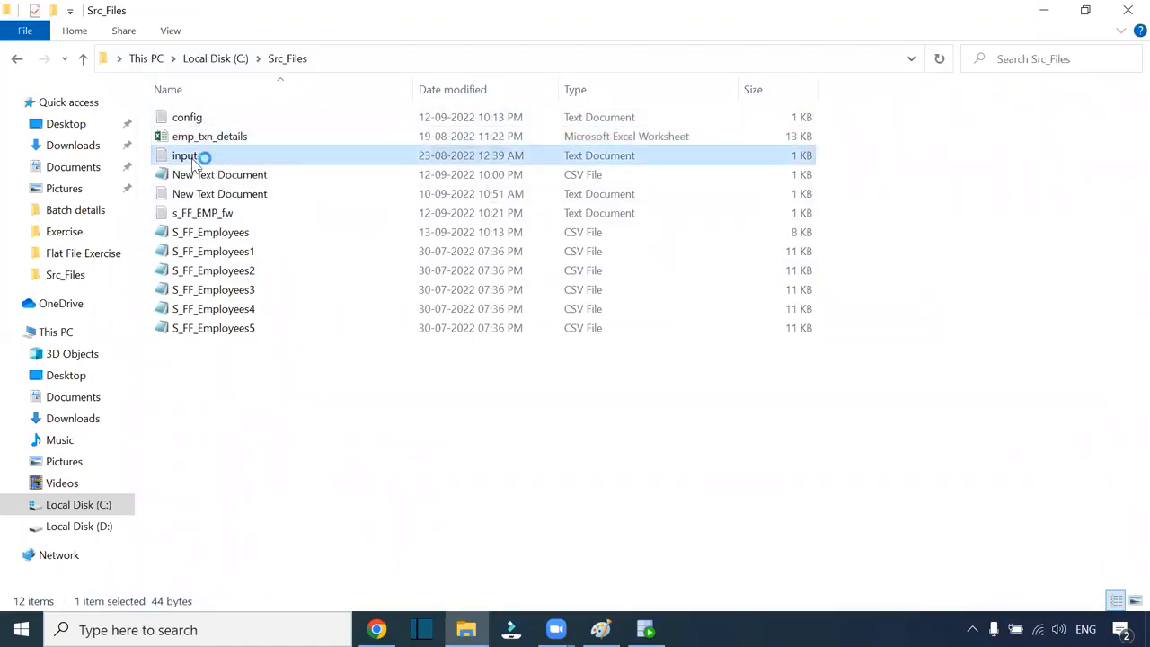
scroll(507, 377, up, 10)
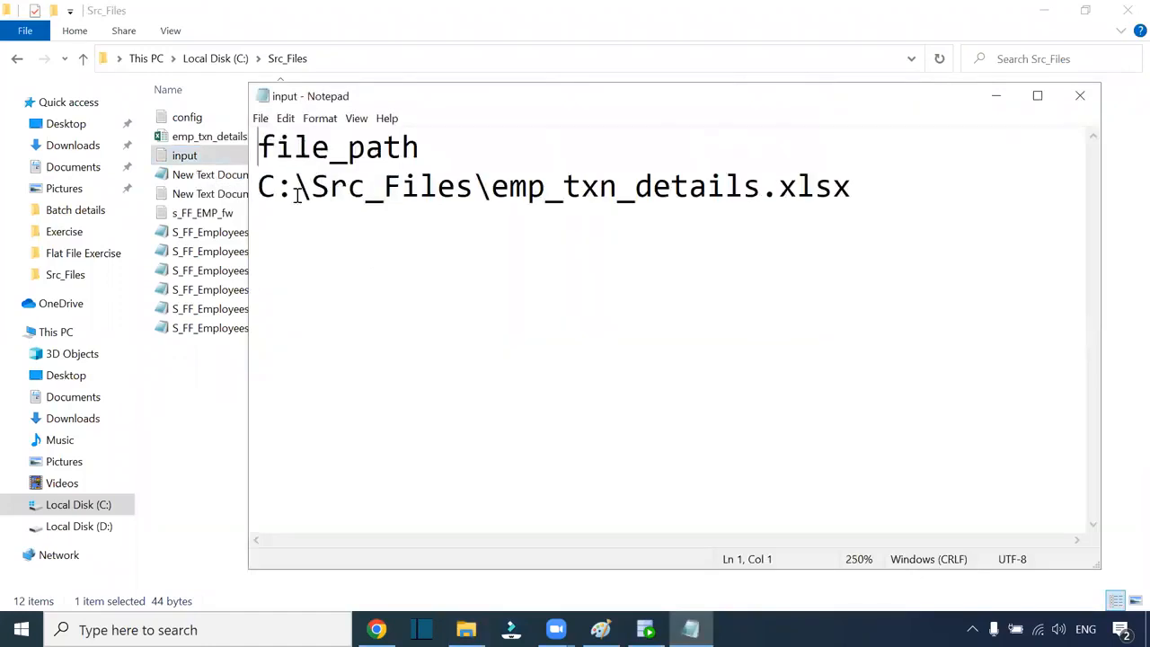
drag(259, 186, 867, 188)
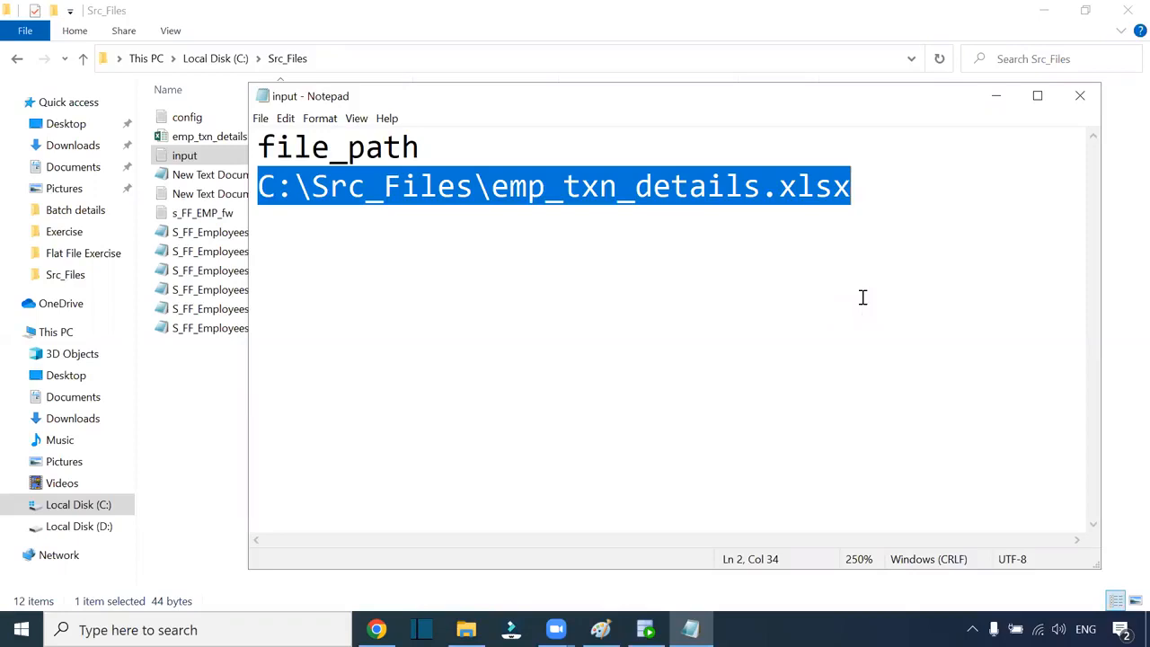
drag(419, 147, 258, 147)
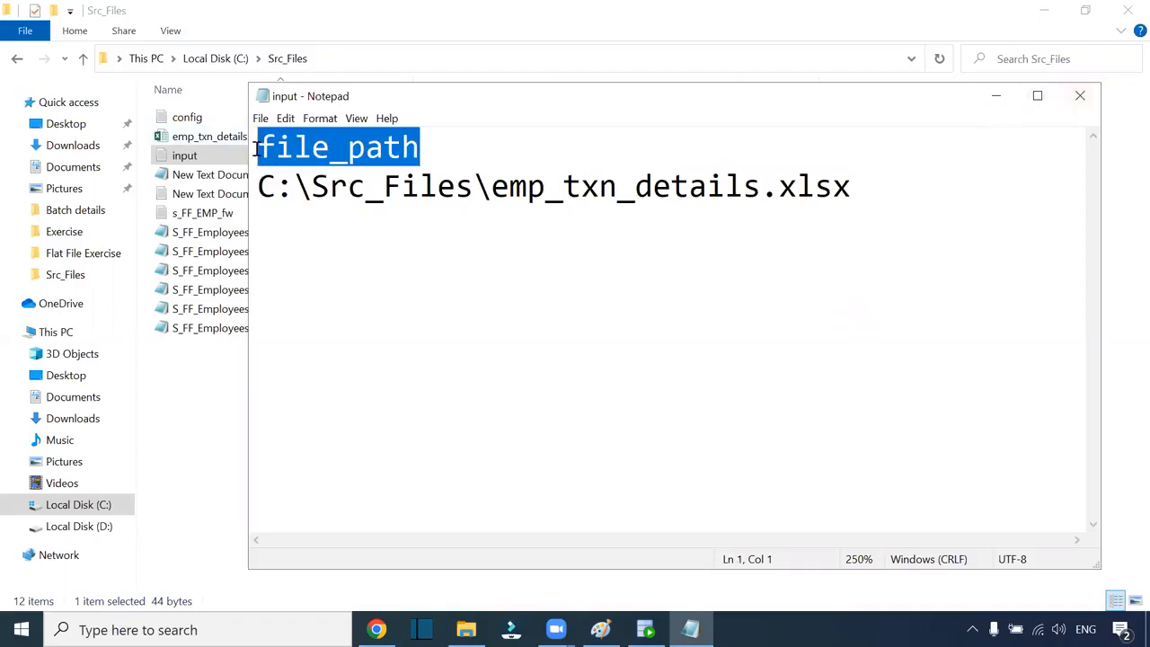
drag(263, 186, 875, 210)
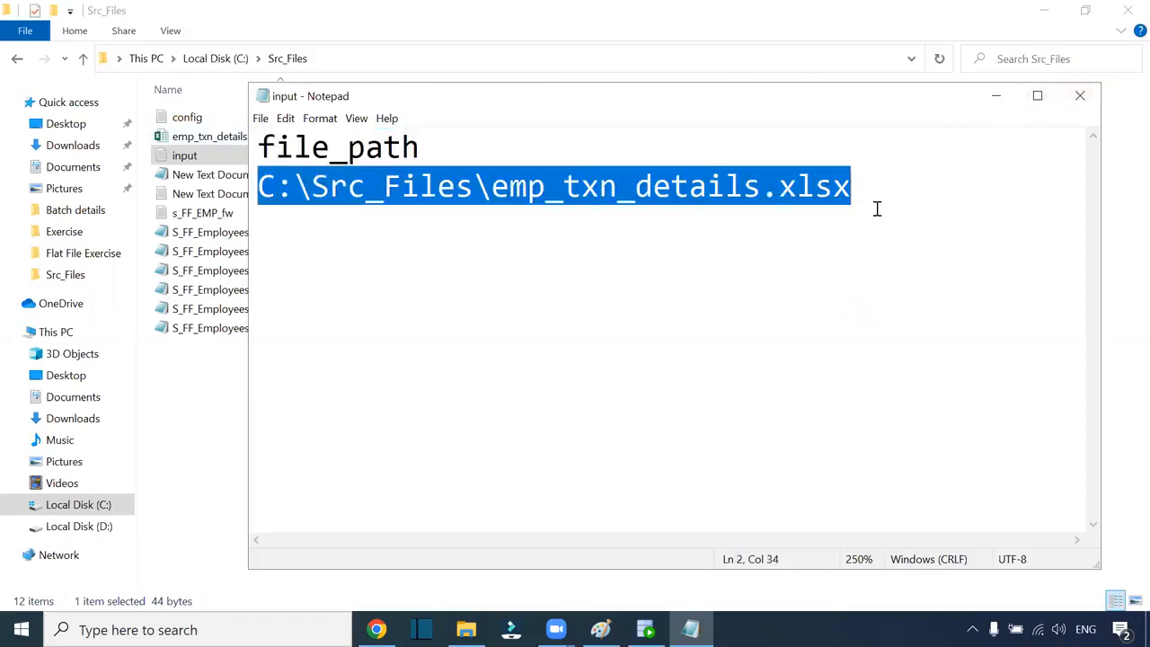
click(1080, 95)
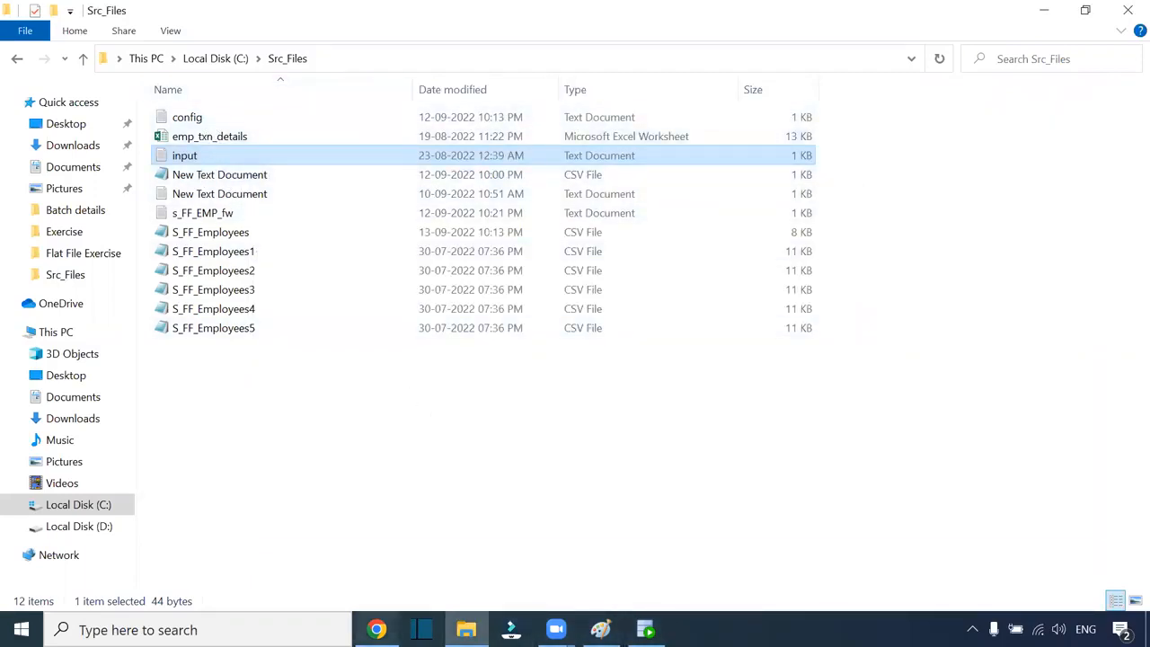
click(376, 630)
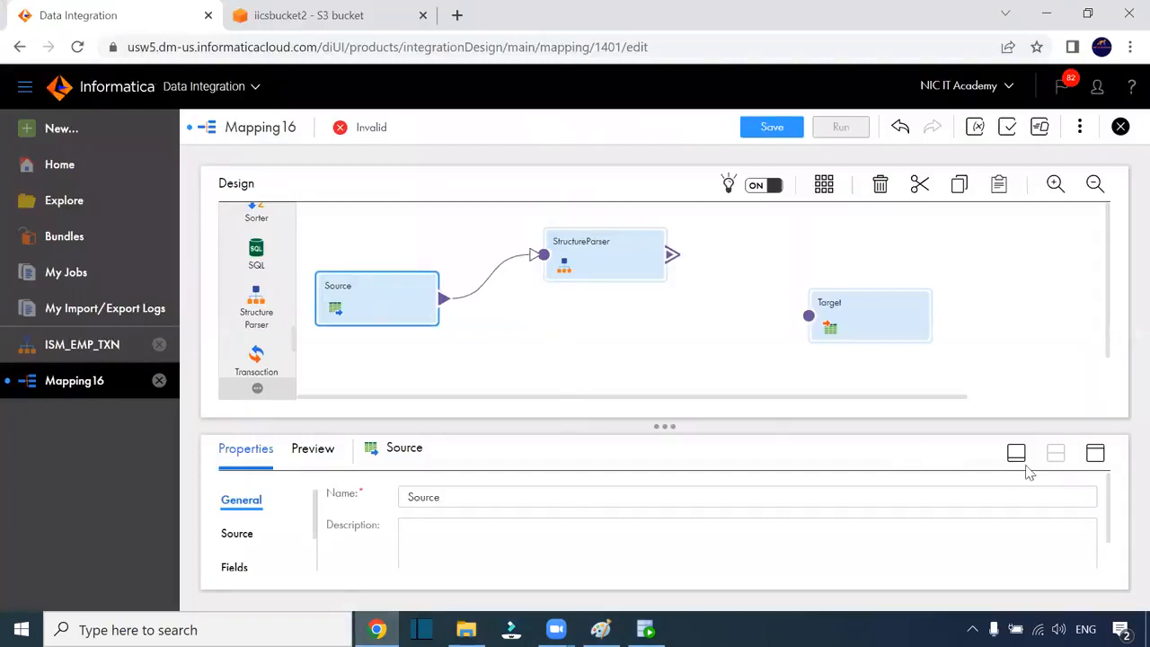
Set the Source's connection to the S_FF_1 flat-file connection
click(1095, 453)
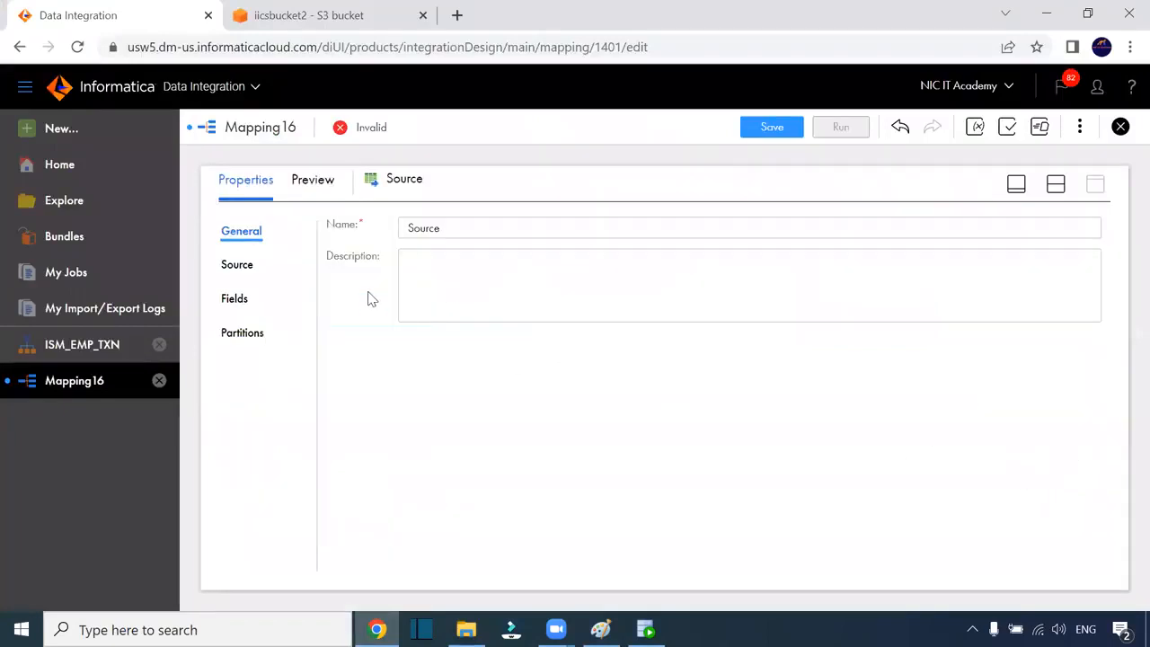
click(238, 265)
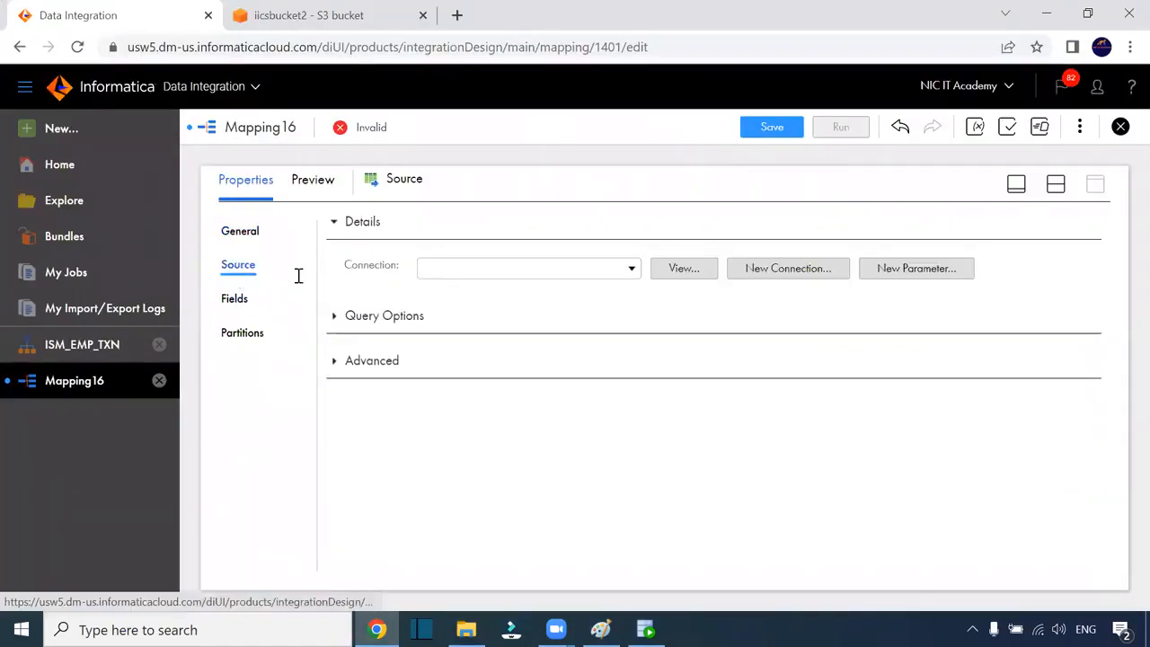
click(616, 271)
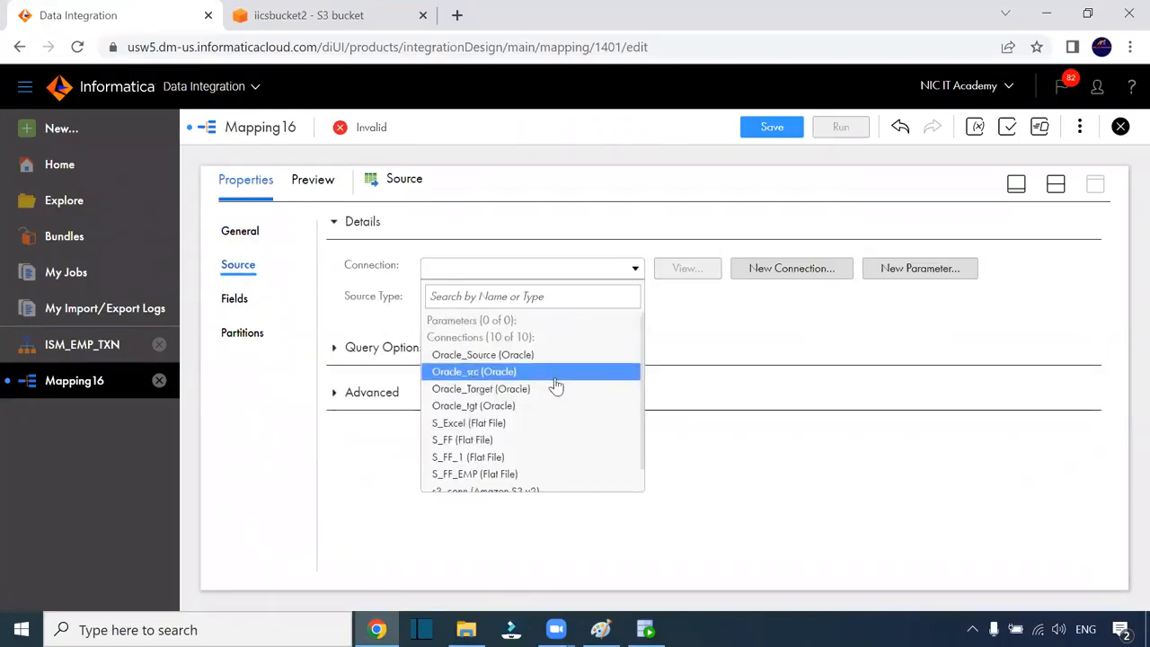
scroll(556, 386, down, 1)
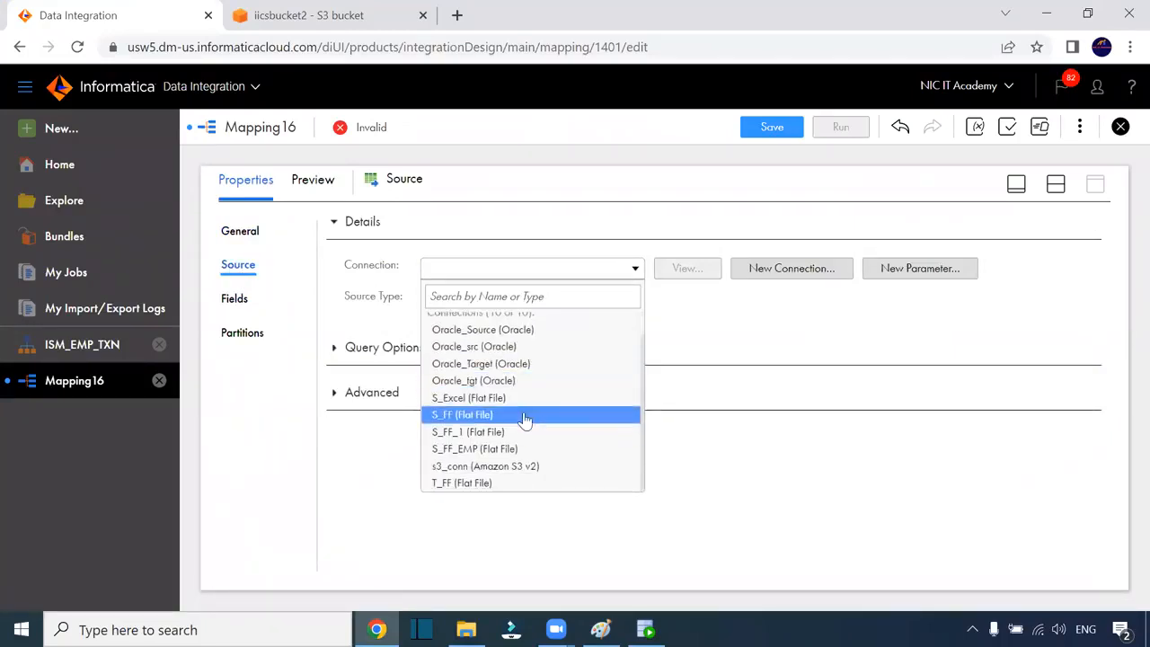
click(526, 414)
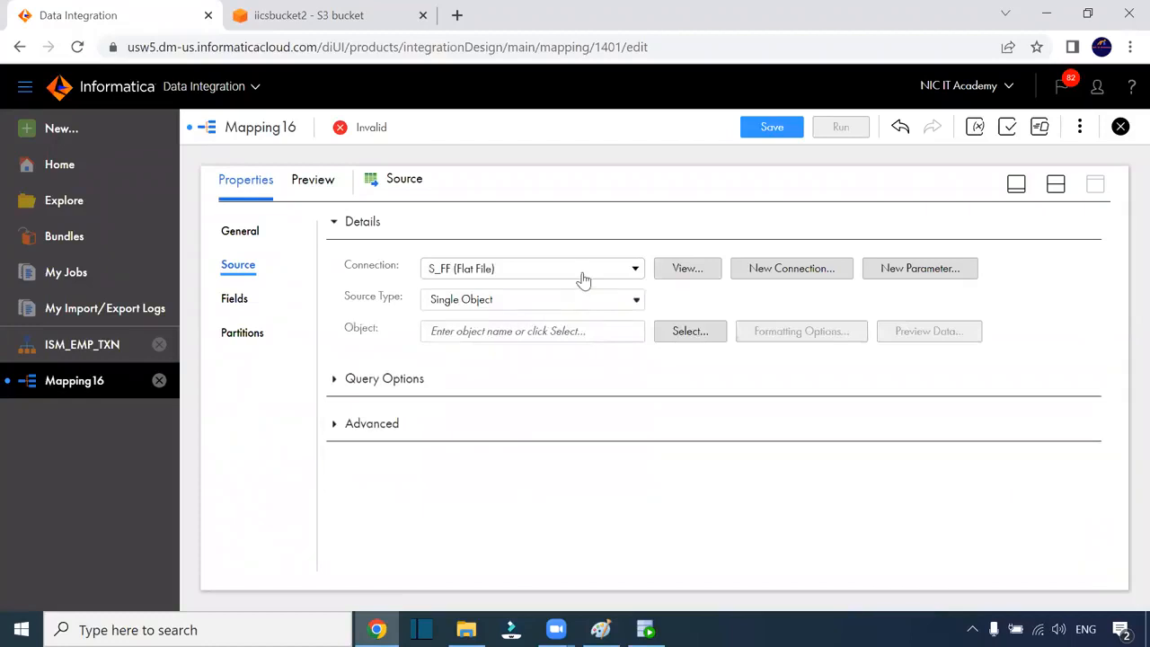
click(580, 271)
click(514, 458)
Choose input.txt as the source object and confirm its single file_path field
click(671, 331)
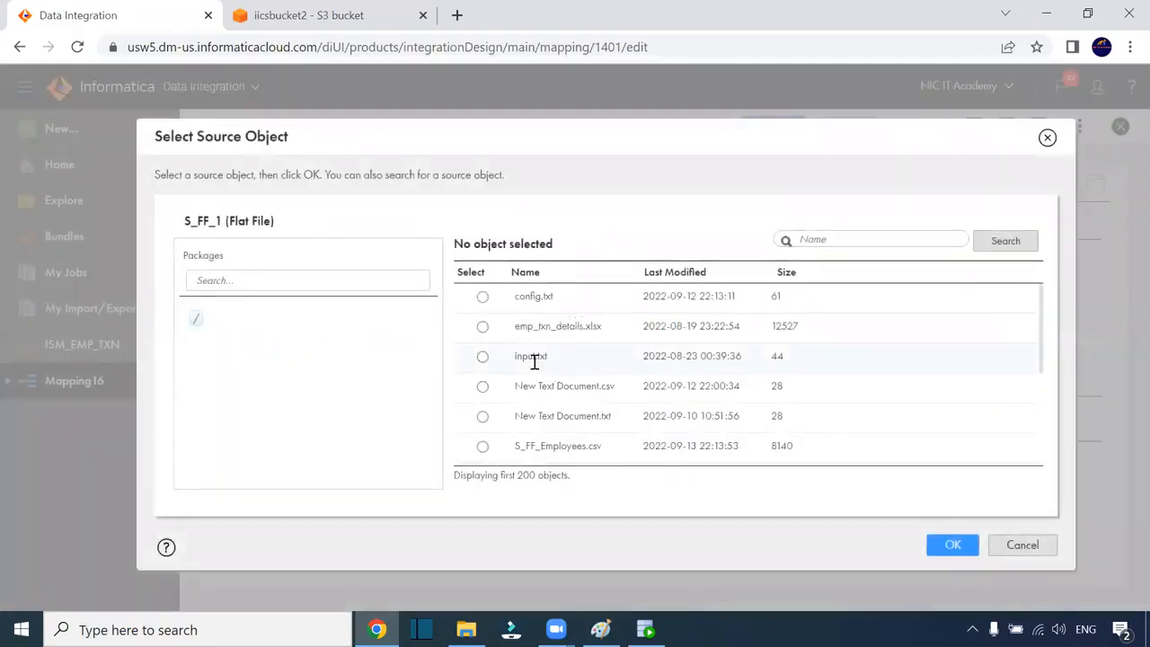
click(533, 359)
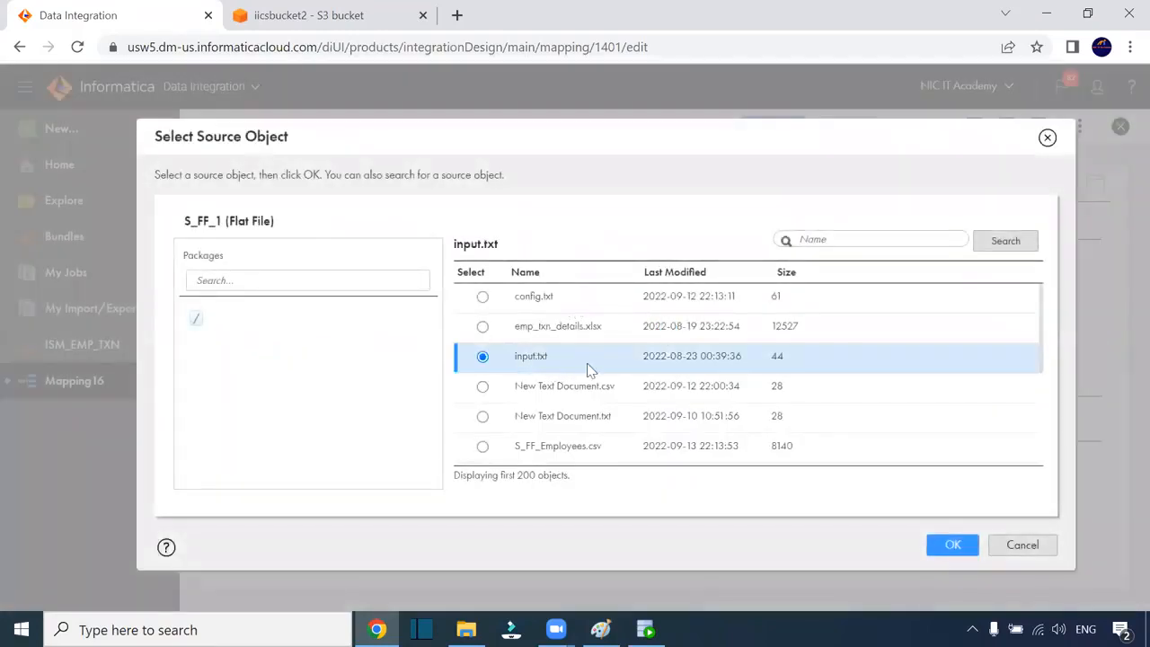
click(950, 545)
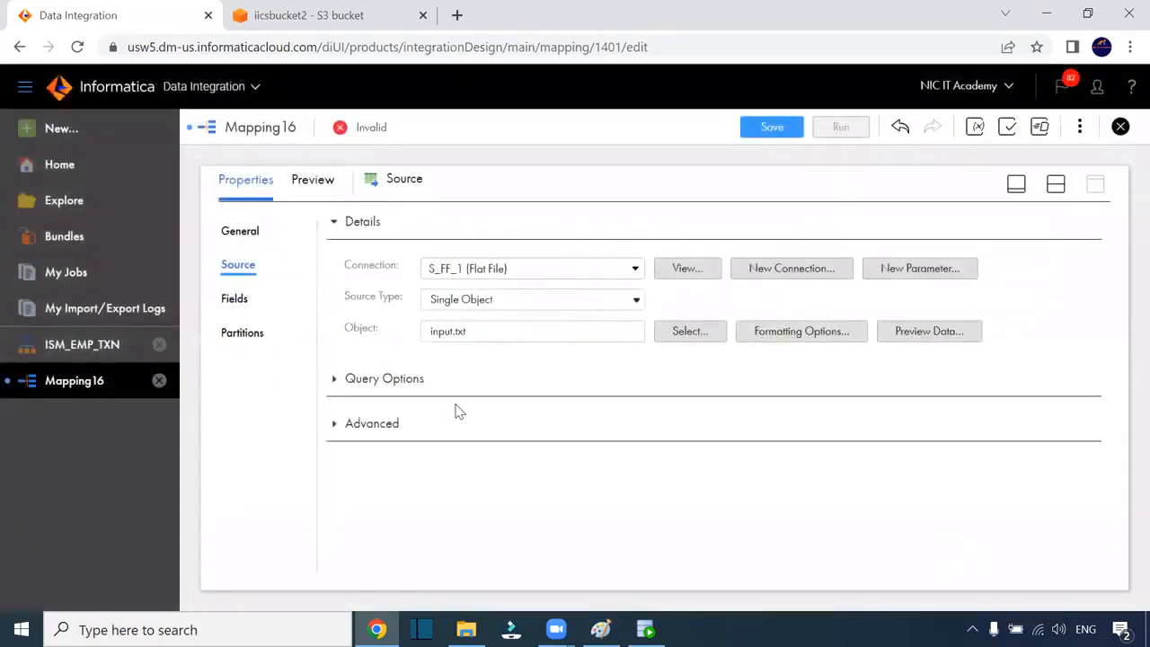
click(234, 298)
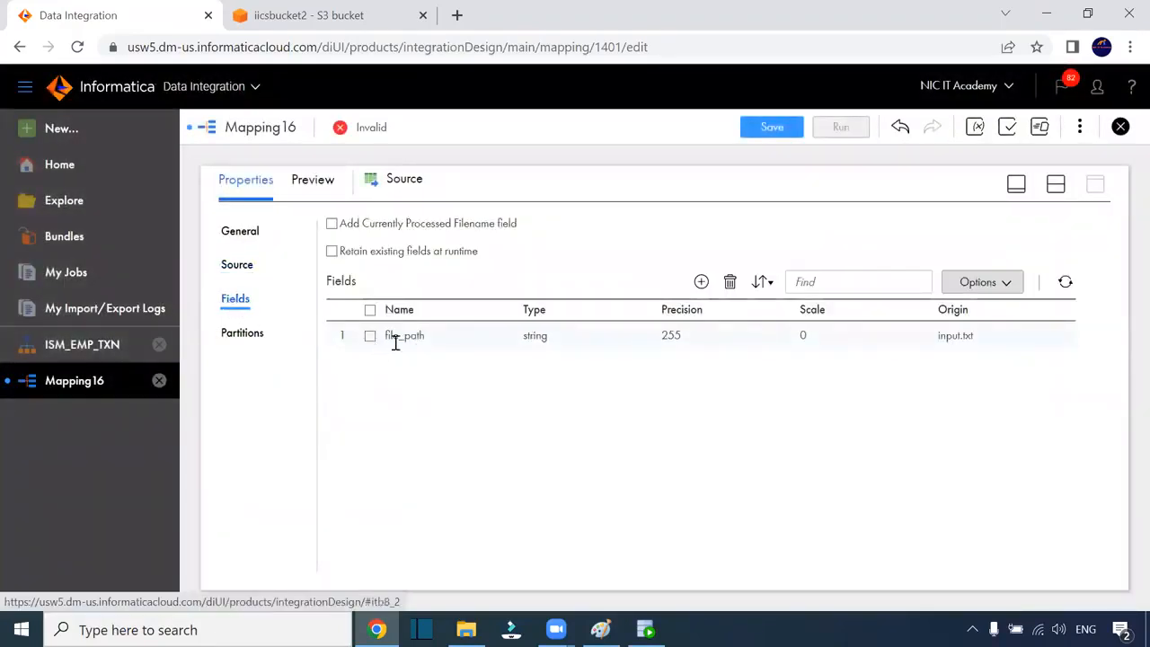
click(1055, 185)
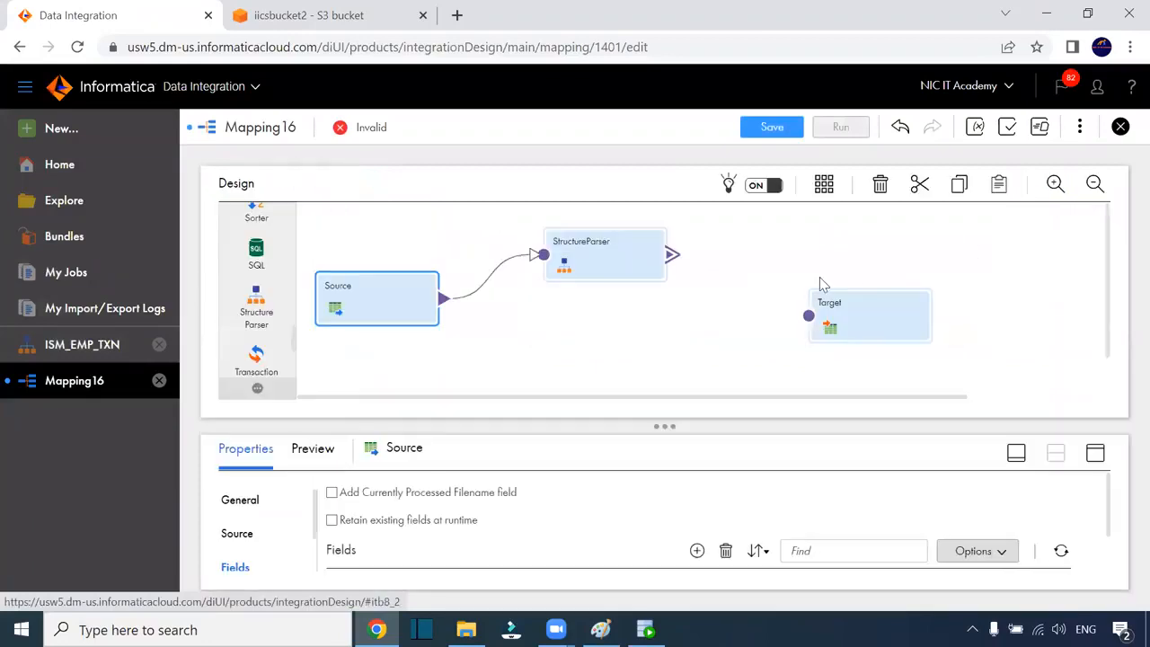
click(601, 273)
Map file_path onto the StructureParser's FilePath input and review its incoming and output fields
click(1095, 454)
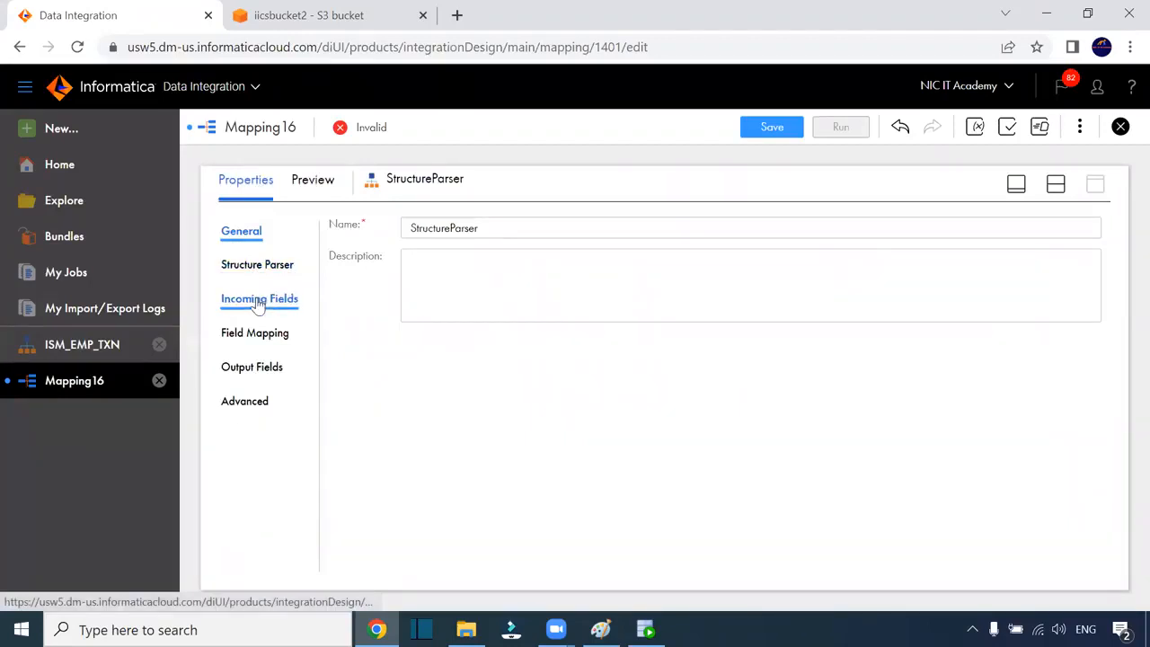
click(257, 332)
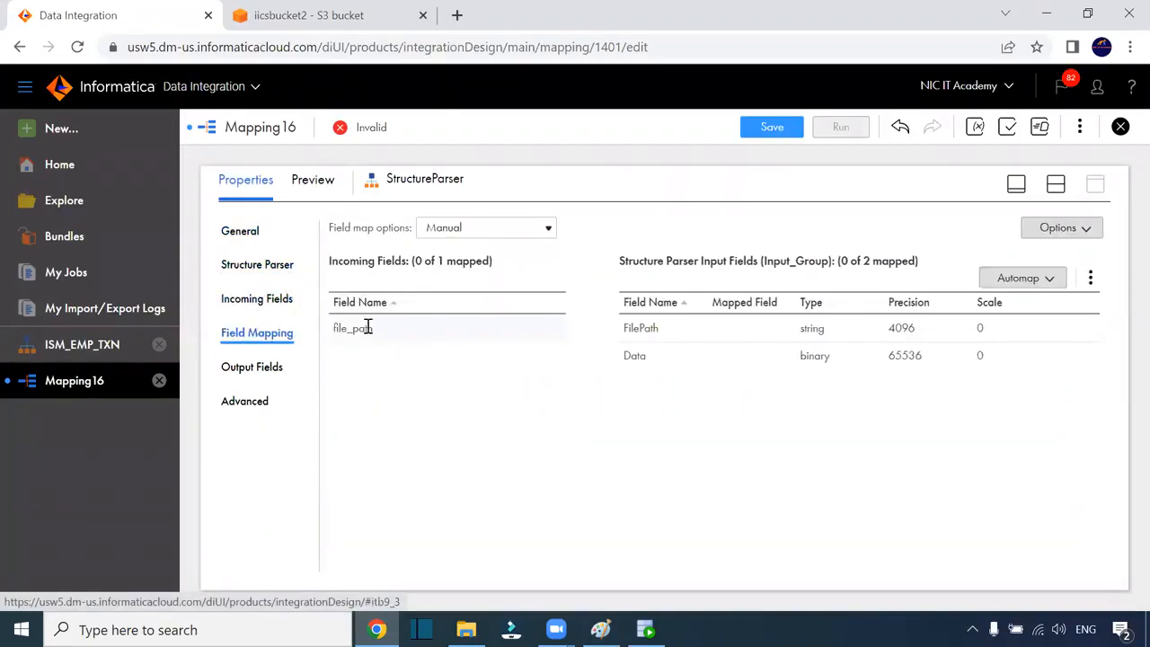
drag(366, 329, 660, 347)
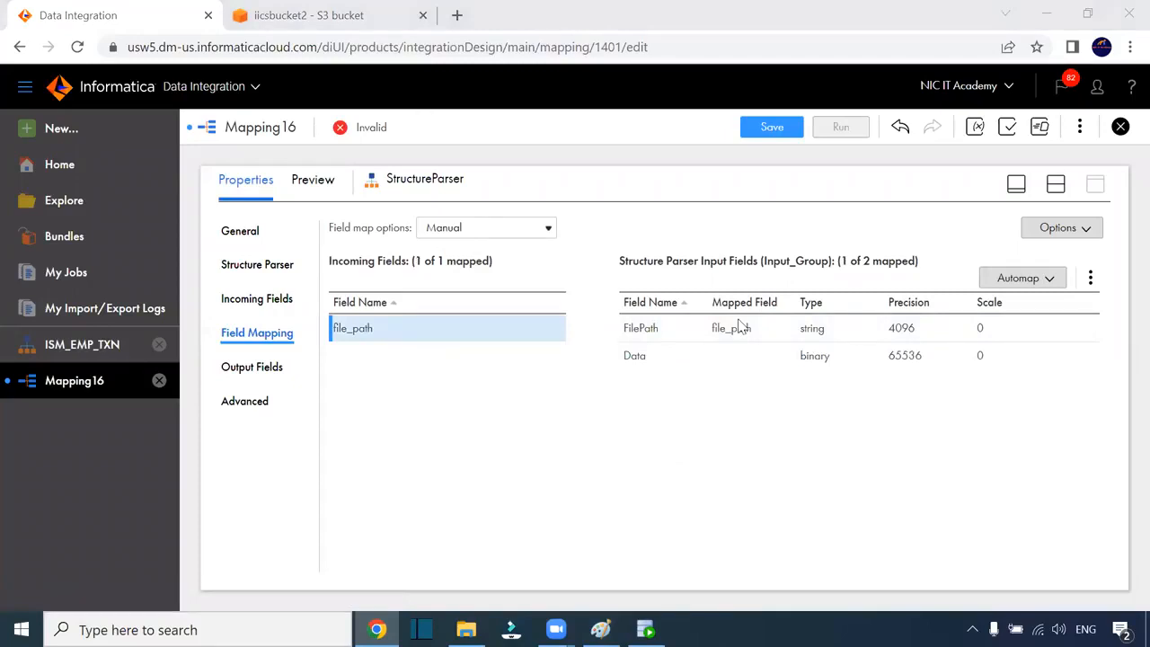
click(259, 300)
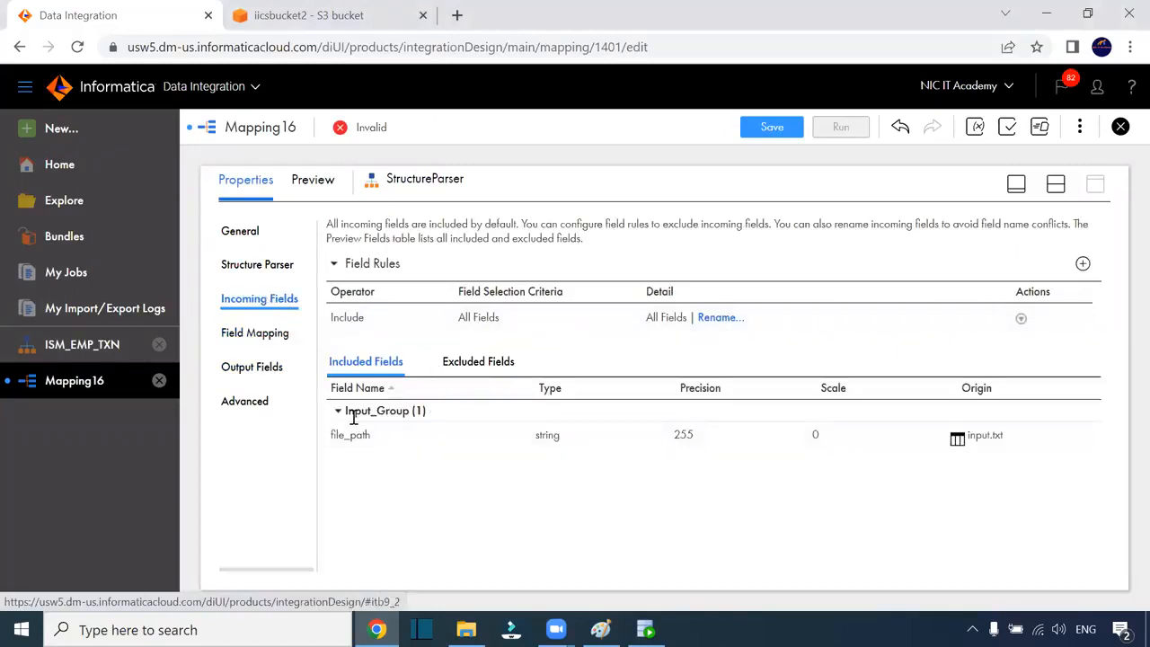
click(254, 369)
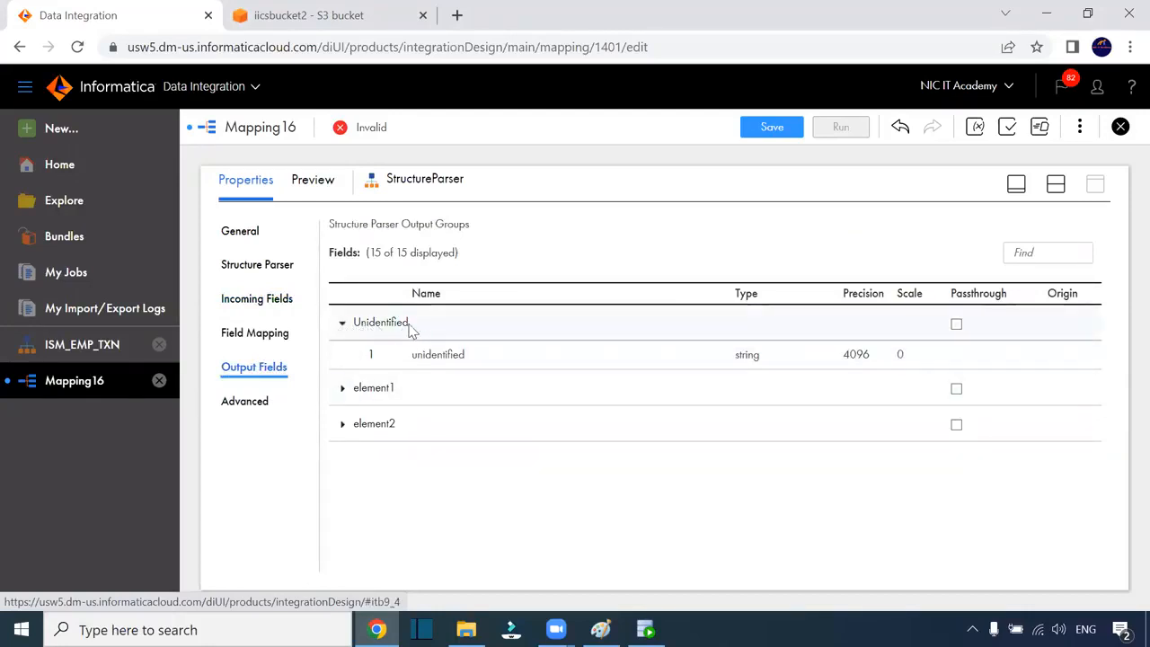
Expand the element1 and element2 output groups and scroll through the emp and txn fields
click(340, 393)
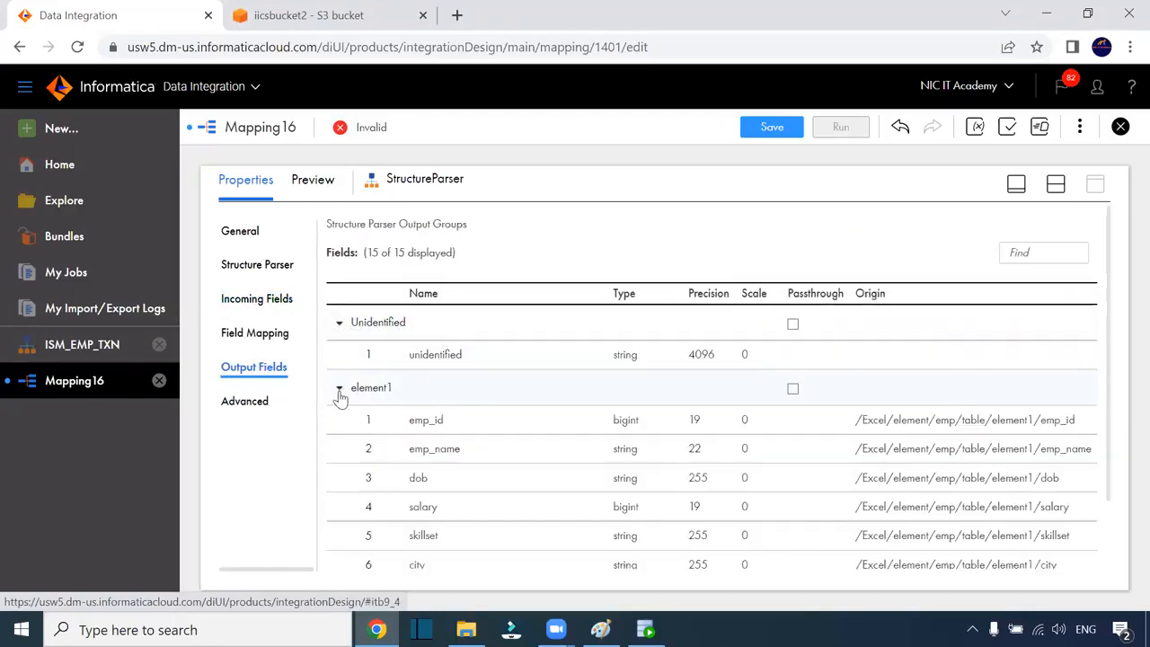
scroll(374, 310, down, 1)
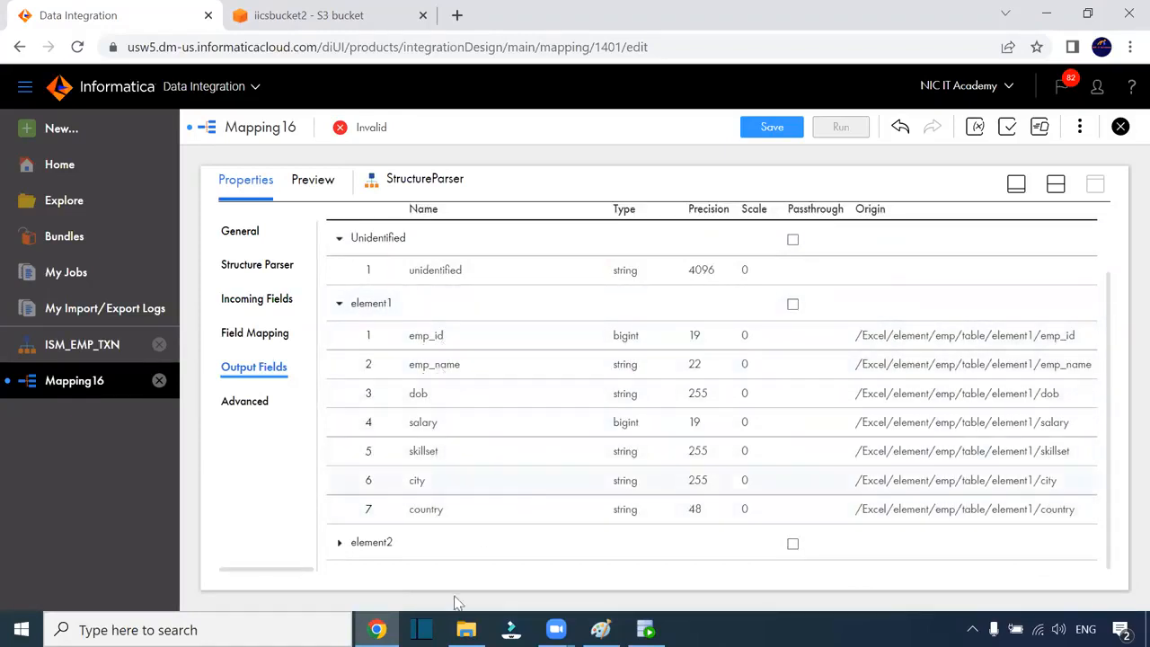
click(342, 543)
scroll(704, 486, down, 2)
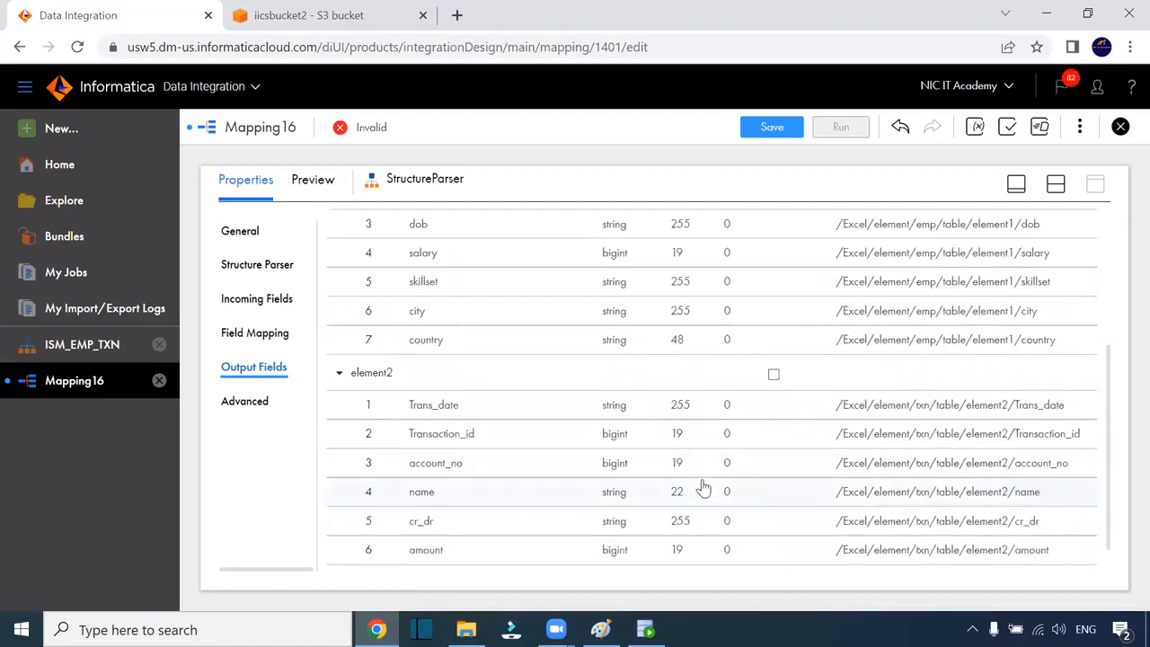
scroll(656, 432, up, 3)
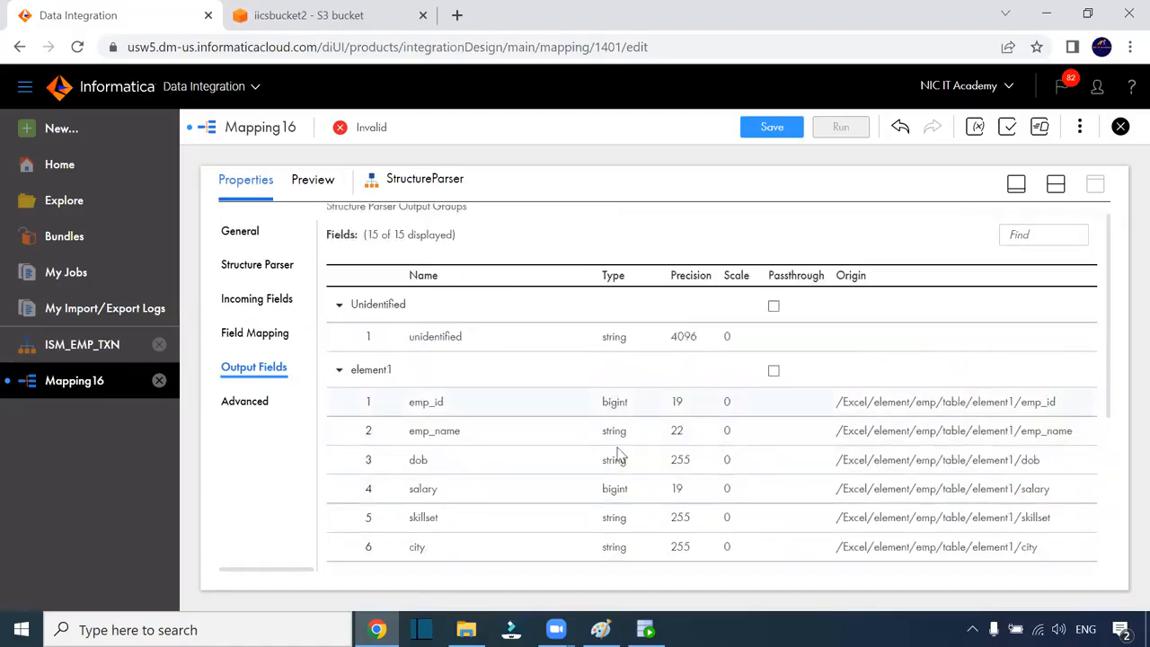
scroll(616, 451, down, 3)
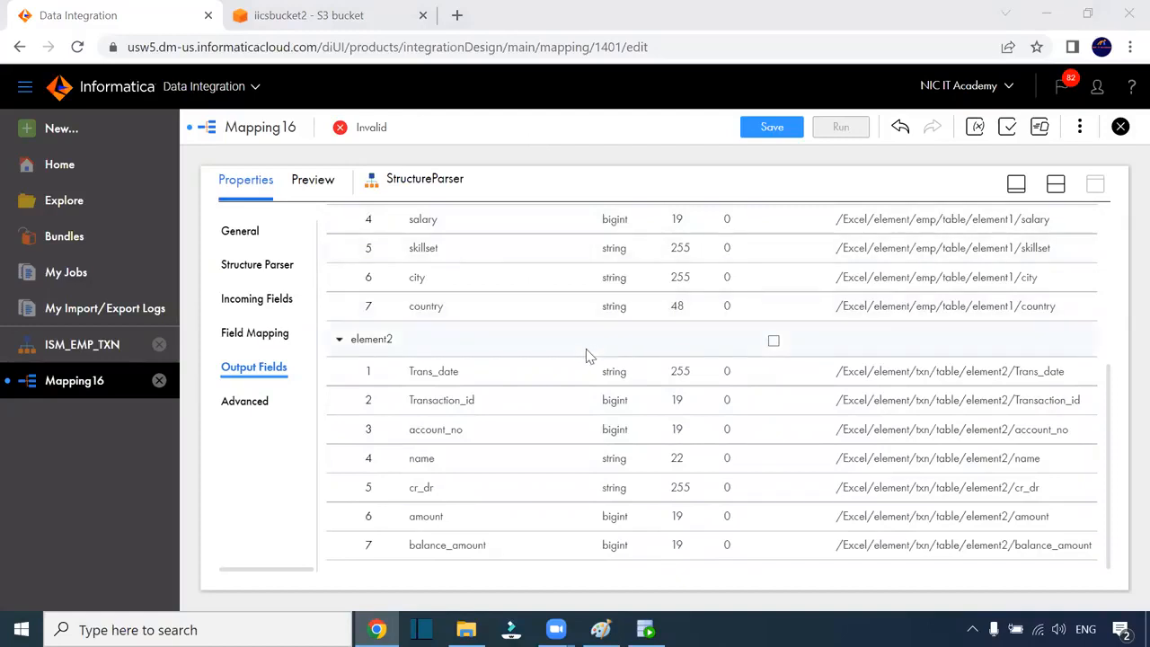
scroll(585, 355, up, 3)
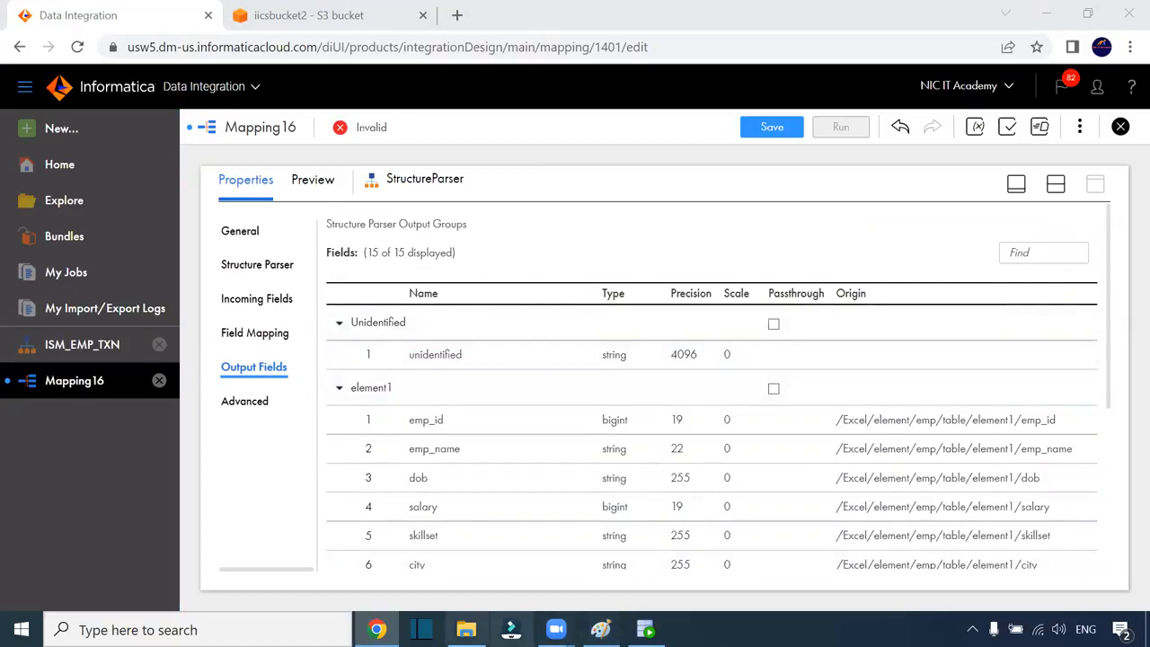
key(alt+Tab)
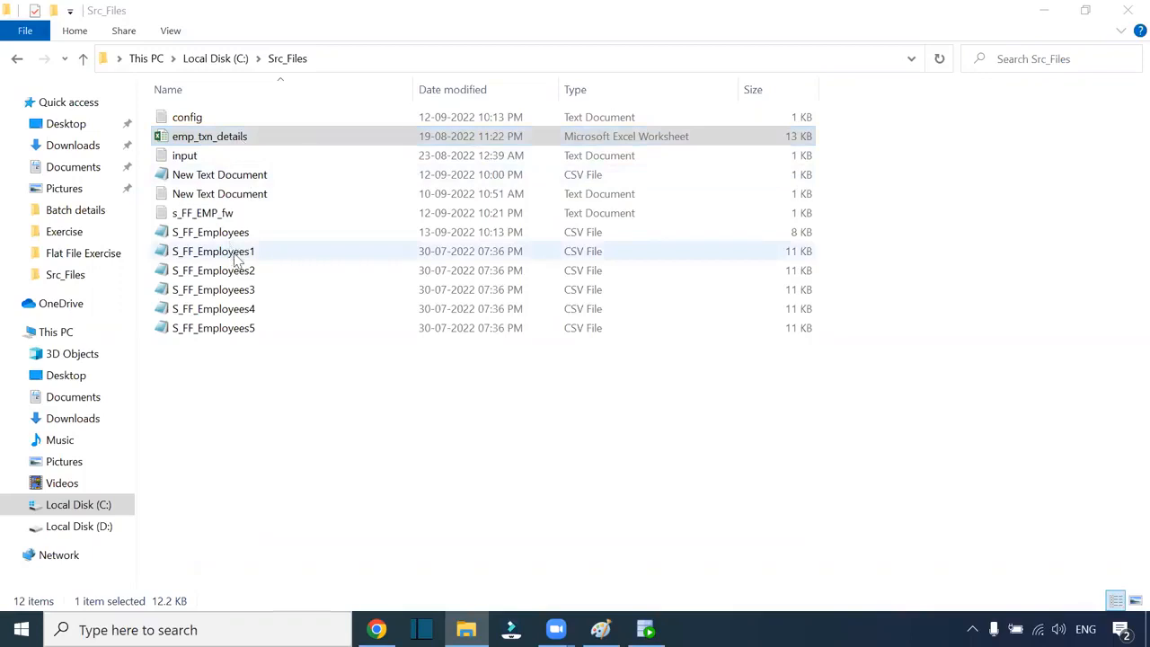
Truncate the t_emp and t_txn tables in SQL Developer
mouse_move(376, 629)
click(645, 629)
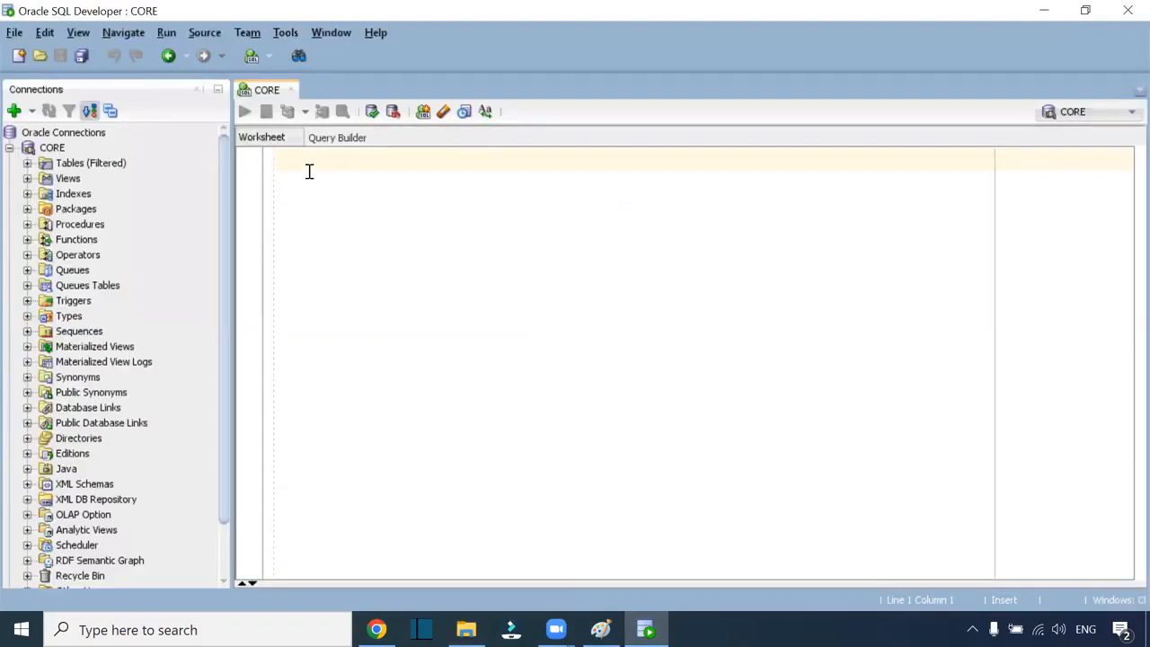
text(truncate table)
text(t_emp;)
key(F5)
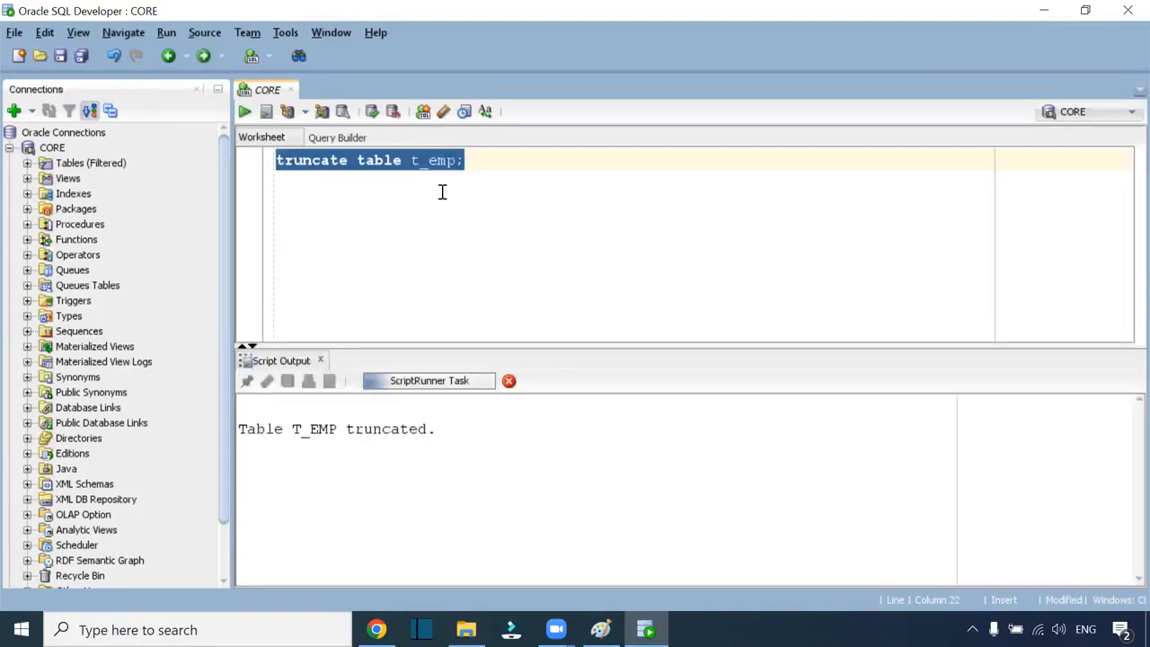
key(Left)
key(BackSpace)
key(BackSpace)
key(BackSpace)
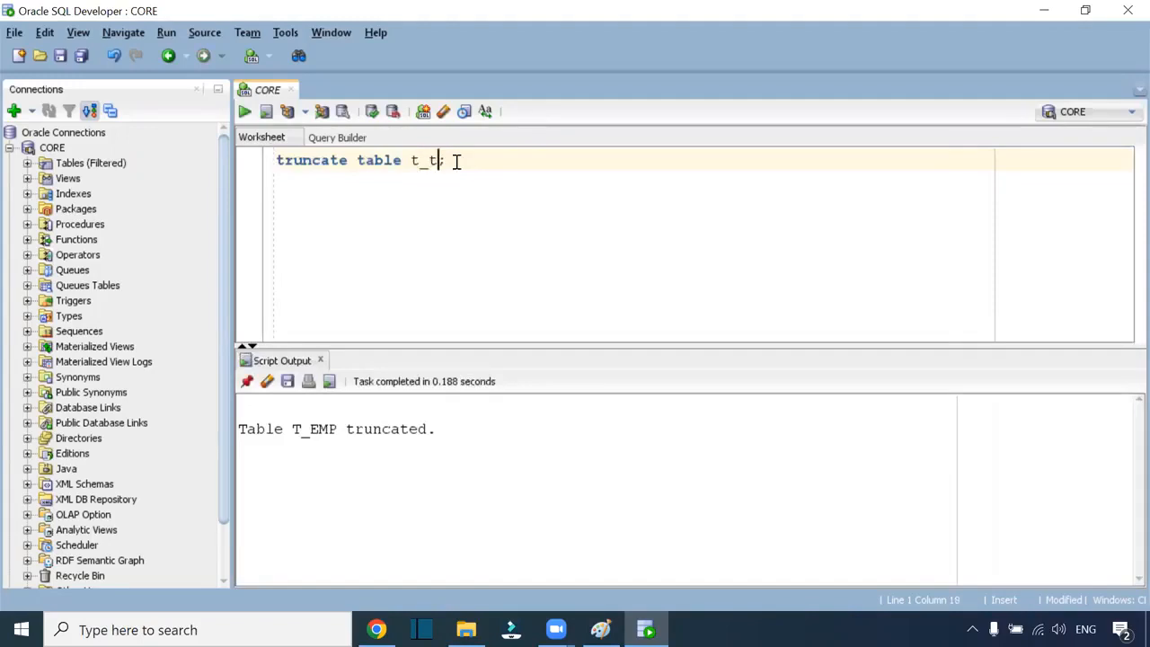
text(txn)
key(F5)
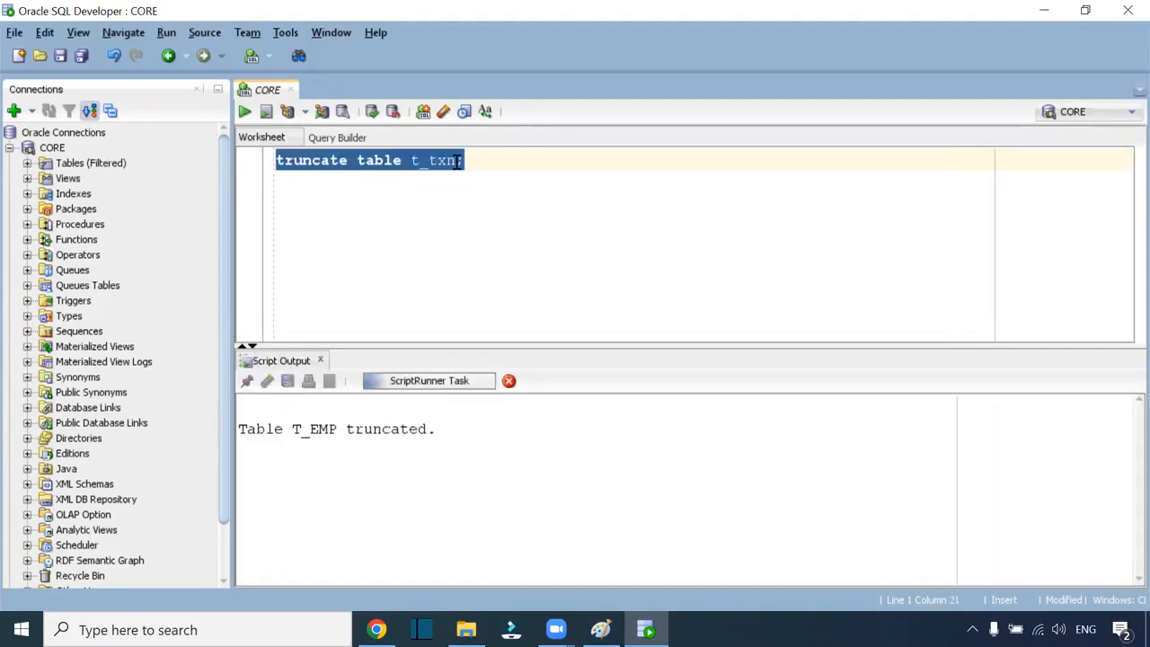
Run select * from t_txn to confirm it returns no rows
double_click(379, 160)
shift+click(267, 171)
text(select * f)
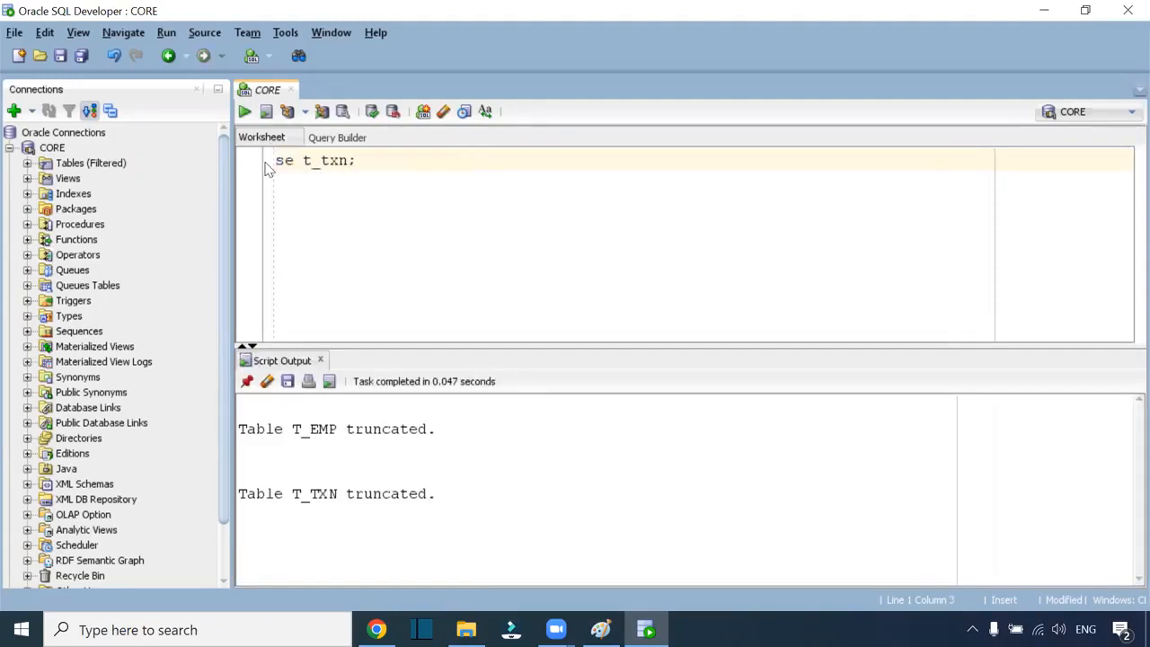
text(rom)
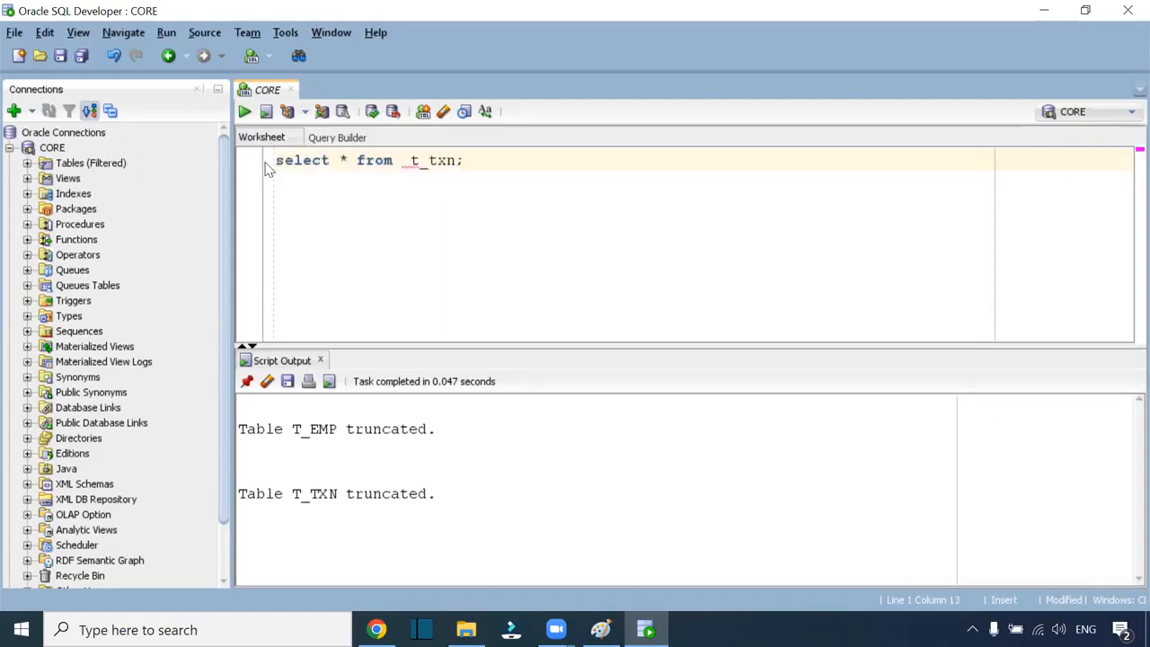
key(ctrl+Return)
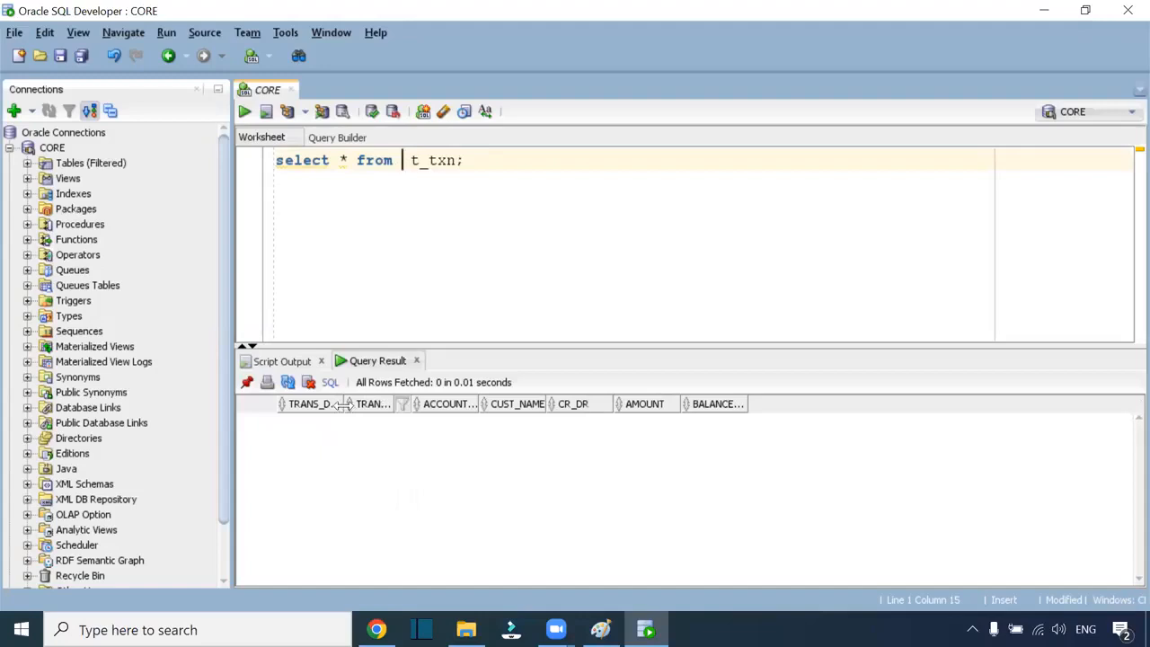
drag(344, 405, 369, 406)
Copy the query, change it to t_emp, and run it to confirm that table is empty
drag(480, 163, 241, 169)
key(ctrl+c)
click(483, 163)
key(Return)
key(Return)
key(ctrl+v)
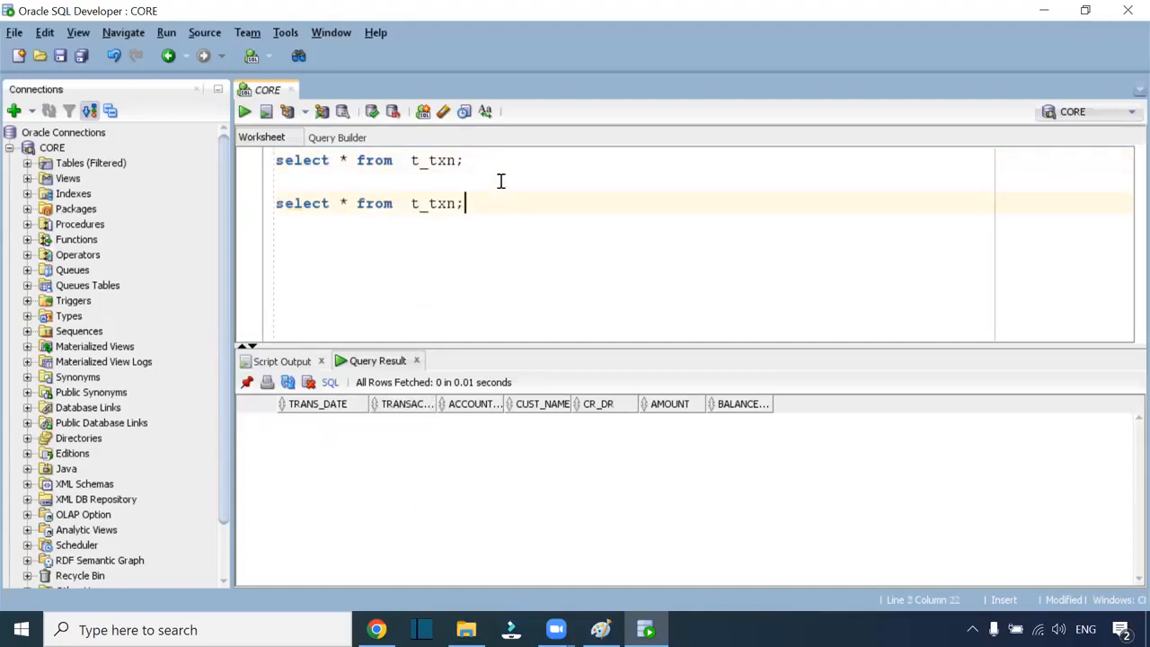
key(BackSpace)
key(BackSpace)
key(BackSpace)
text(em)
key(ctrl+Return)
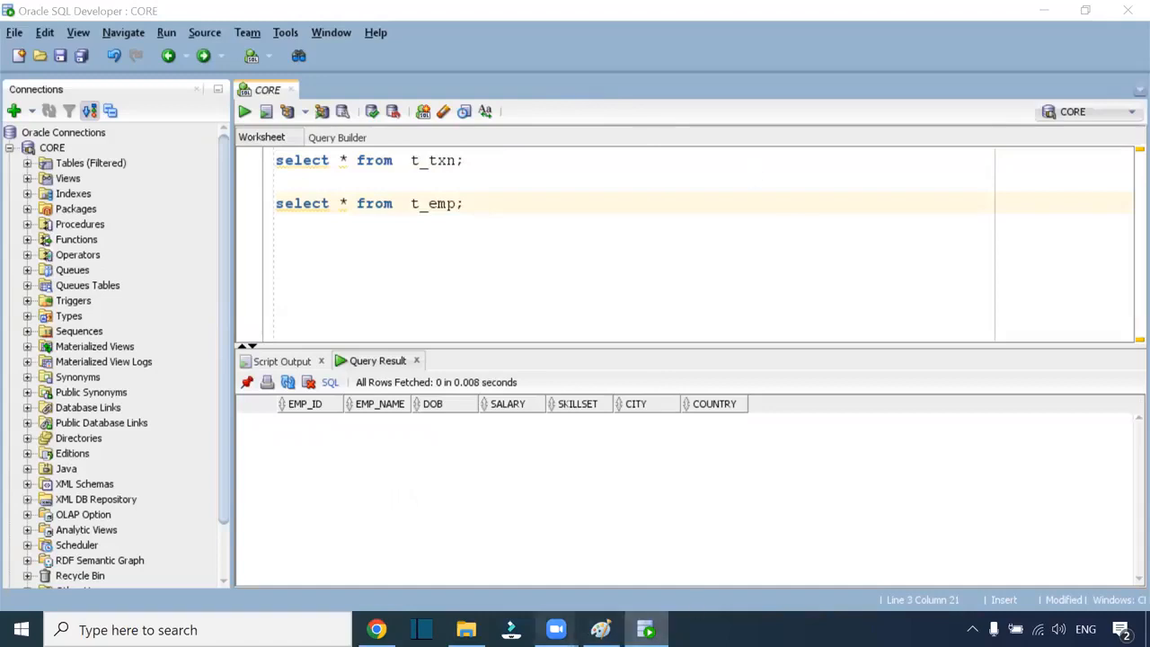
click(466, 629)
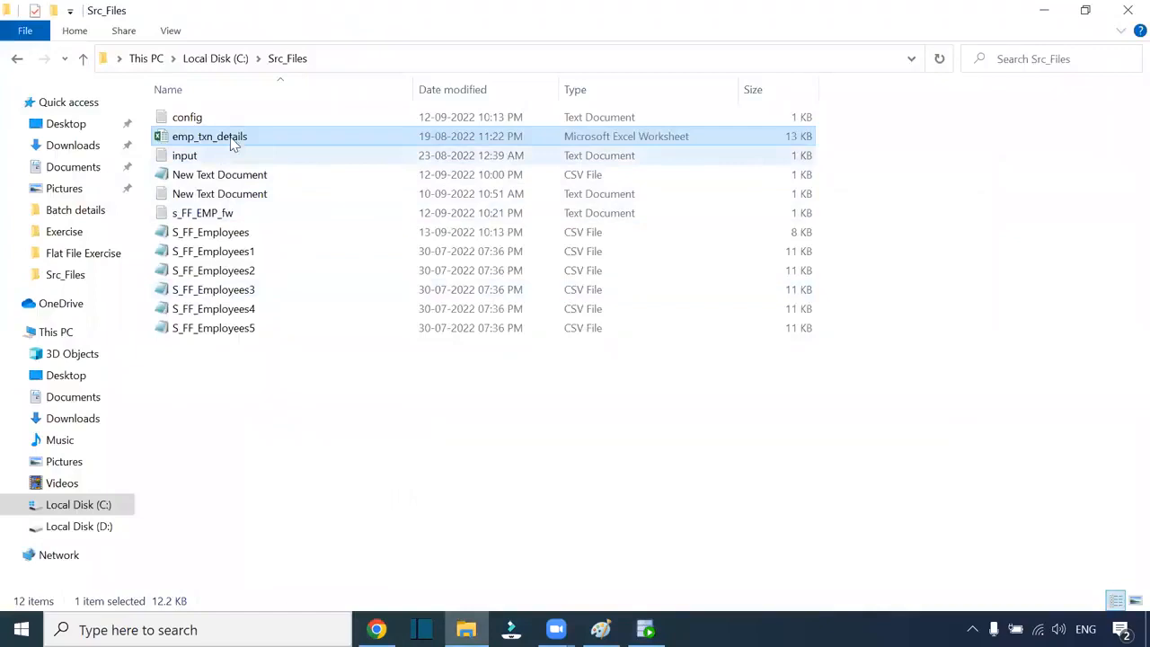
Confirm input.txt's file_path reads C:\Src_Files\emp_txn_details.xlsx, then close Notepad
double_click(185, 156)
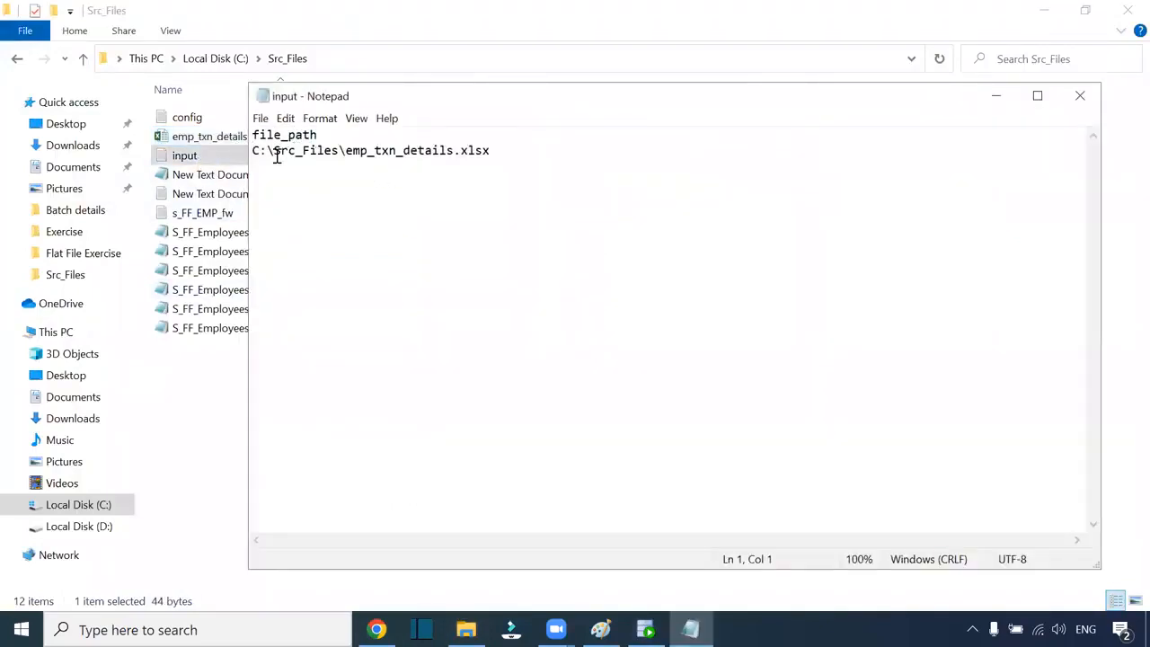
drag(254, 151, 506, 168)
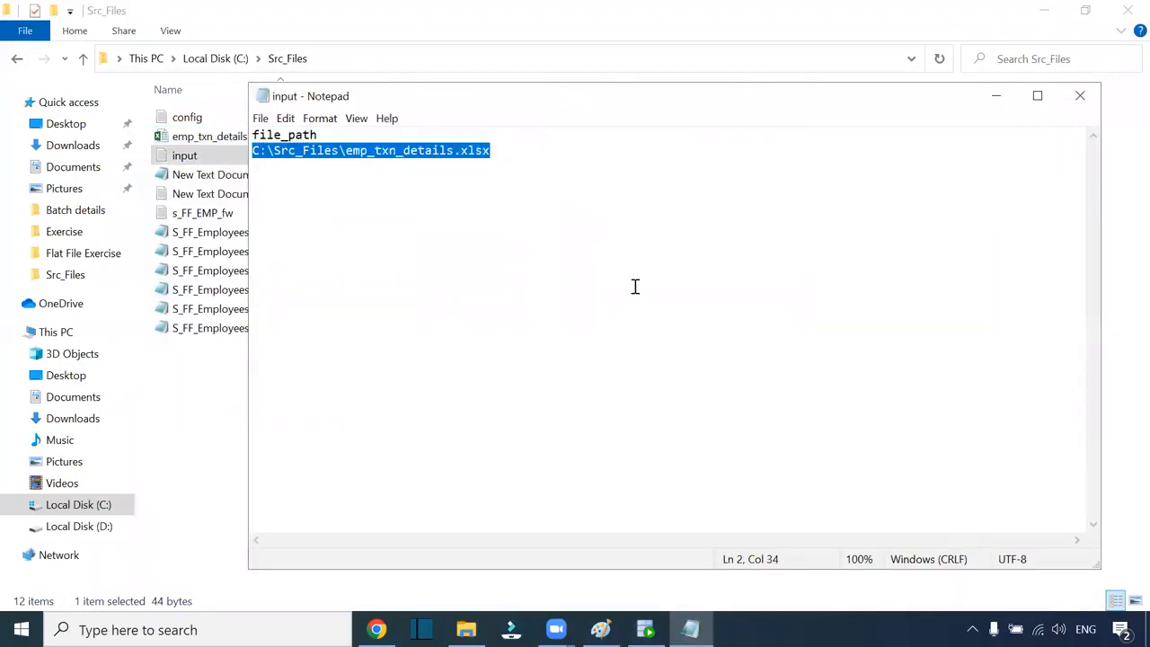
drag(467, 96, 614, 116)
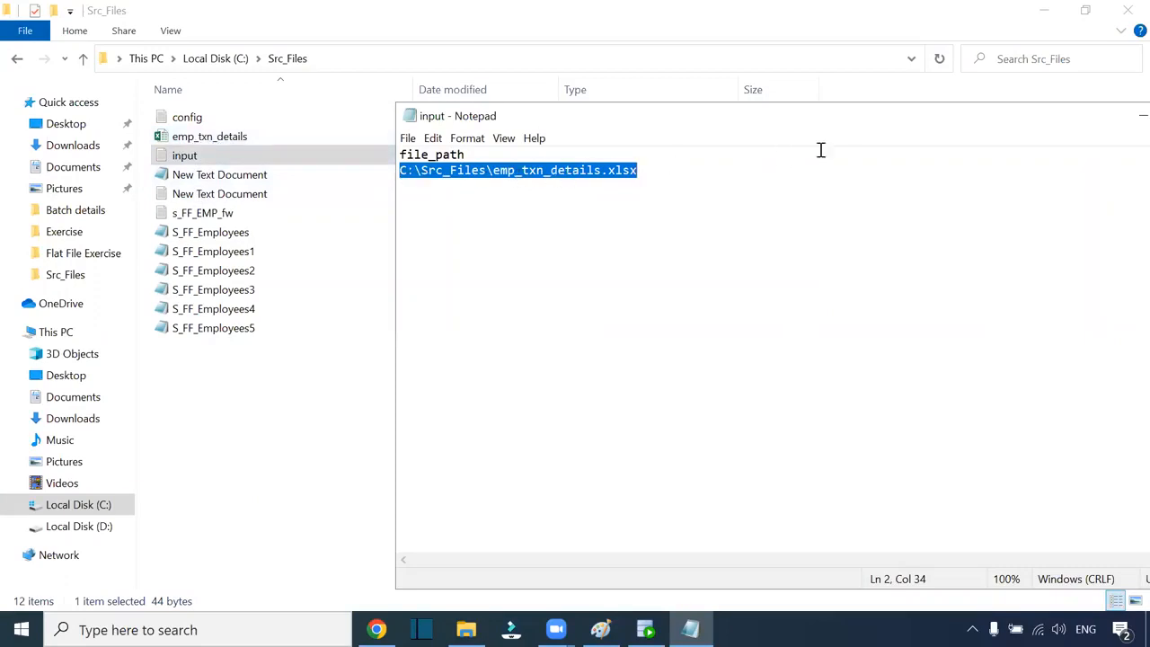
drag(854, 117, 623, 90)
click(1002, 89)
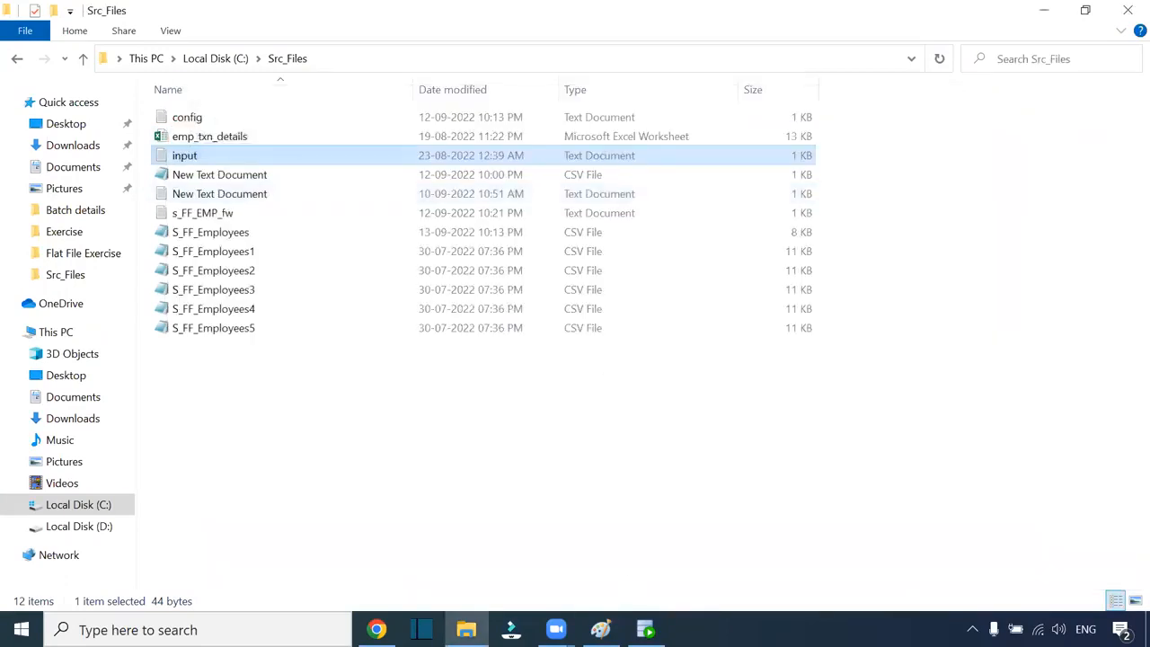
Return to Informatica and restore the Mapping16 design canvas above the properties
click(377, 628)
scroll(457, 379, down, 3)
scroll(456, 379, up, 2)
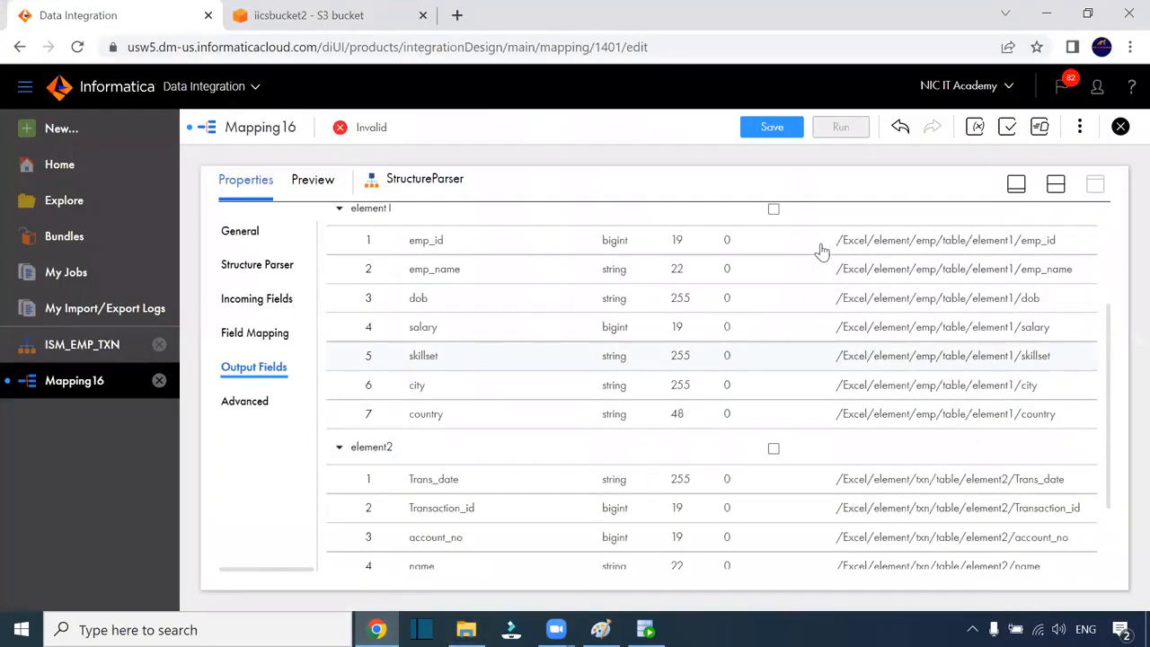
scroll(930, 352, down, 2)
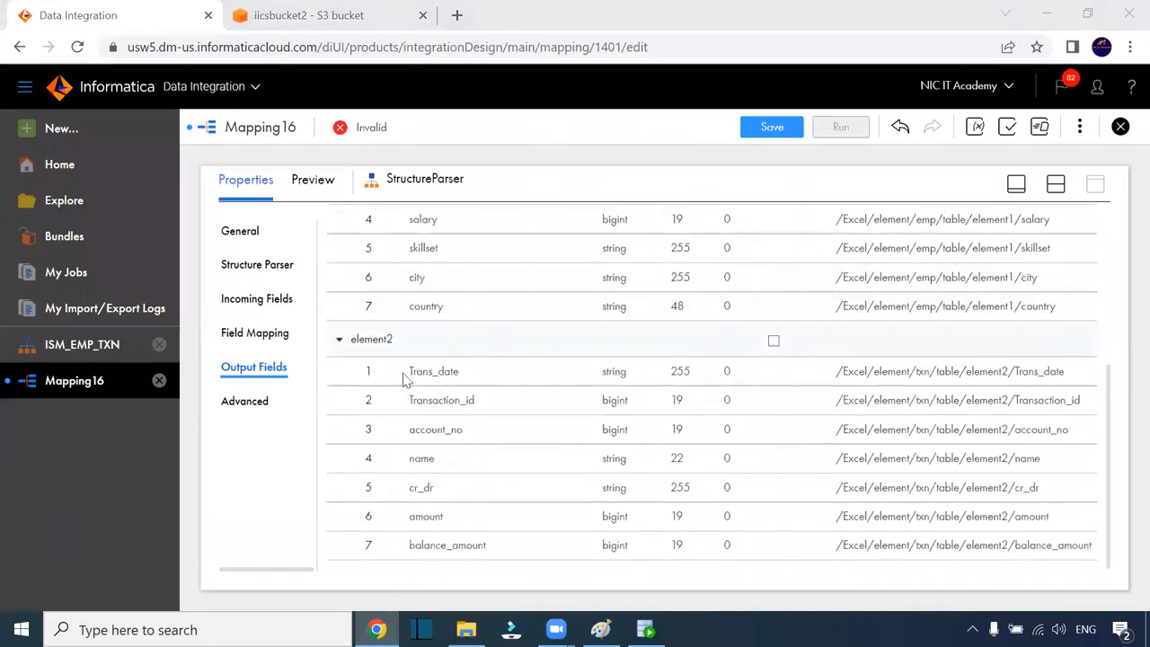
click(1056, 185)
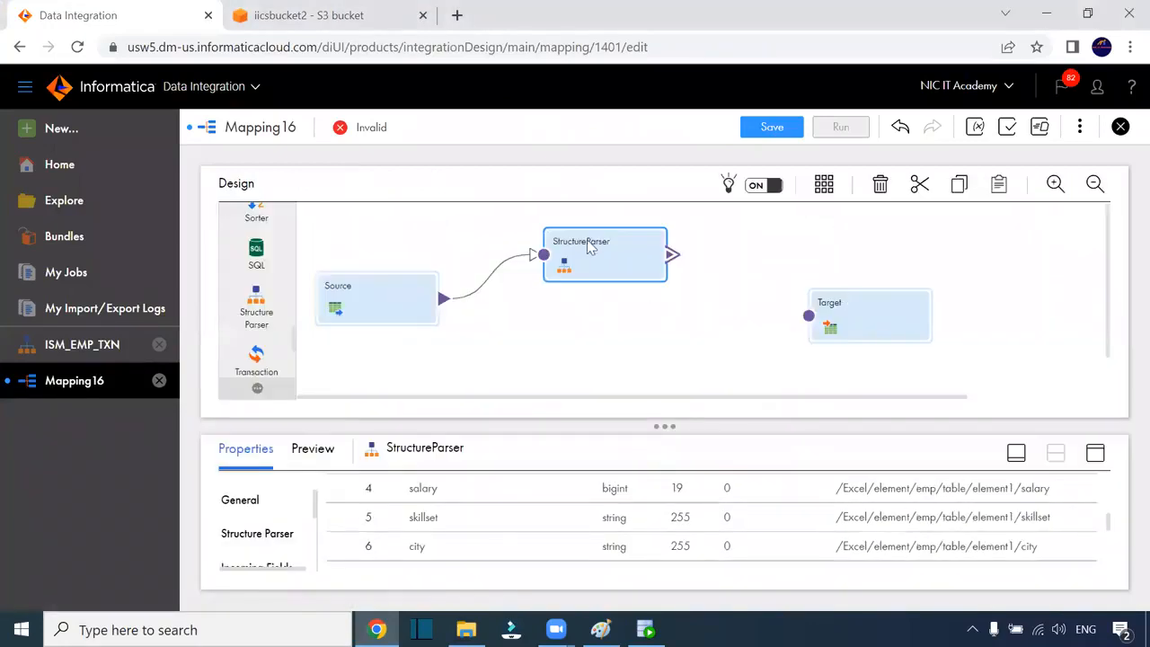
Move Target right and place an Expression transformation between StructureParser and Target
drag(849, 317, 959, 255)
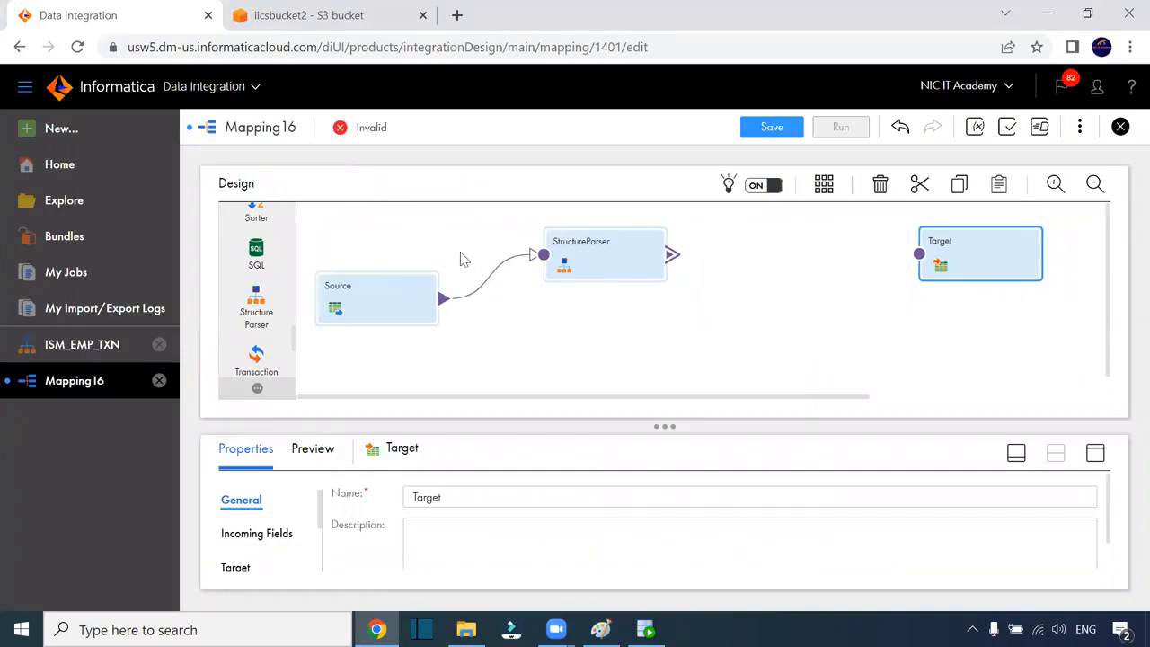
scroll(261, 301, up, 5)
scroll(272, 300, up, 3)
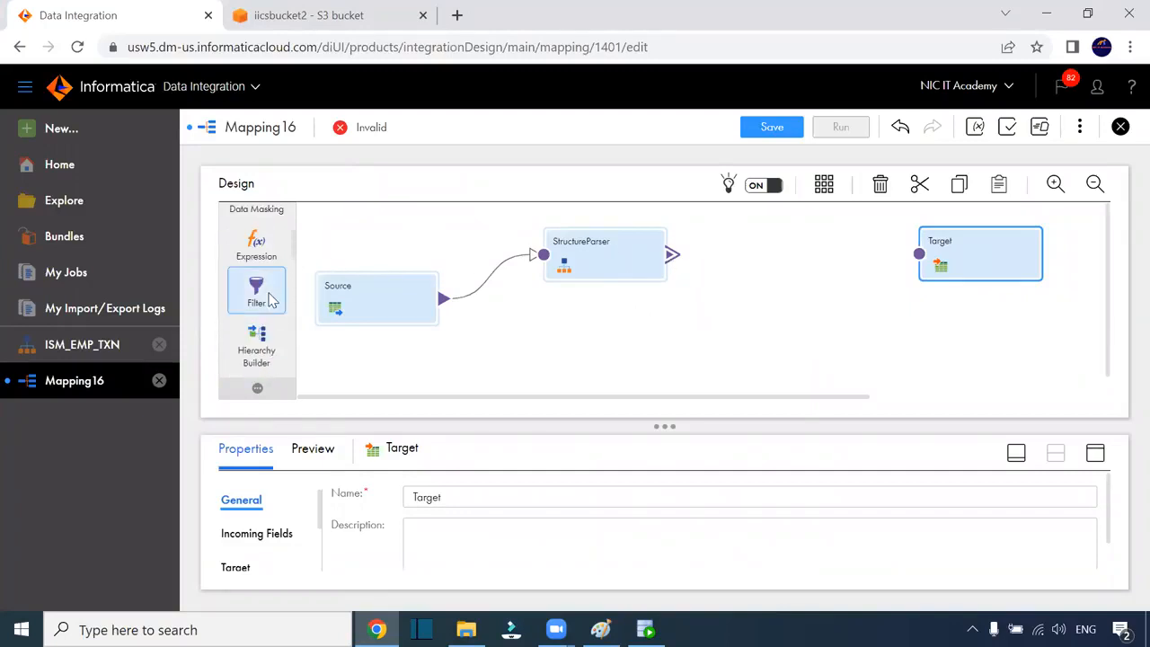
drag(256, 247, 732, 247)
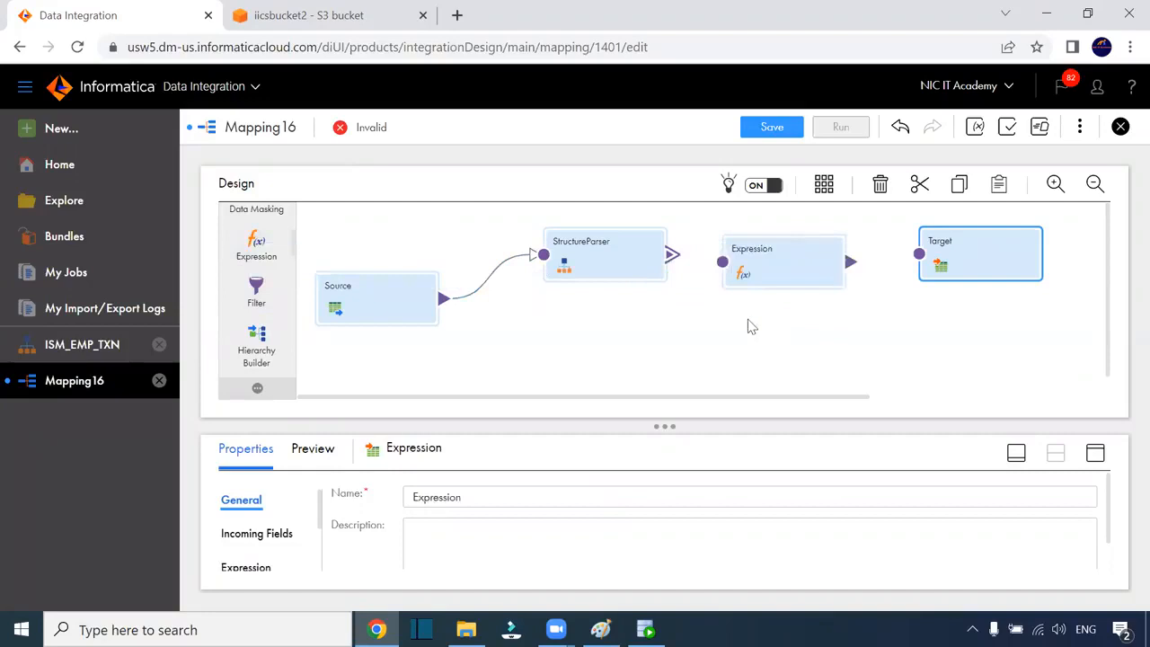
Link StructureParser's element1 output group into the Expression, and the Expression into Target
drag(817, 397, 614, 393)
drag(585, 254, 656, 276)
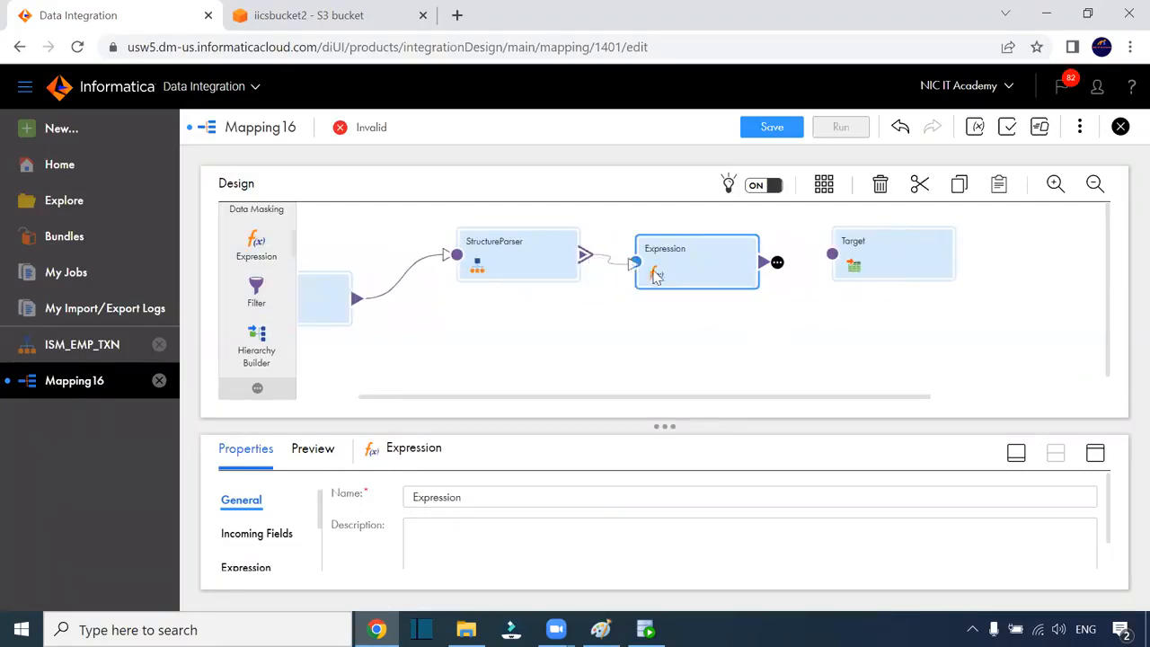
click(406, 290)
click(794, 492)
drag(765, 262, 832, 256)
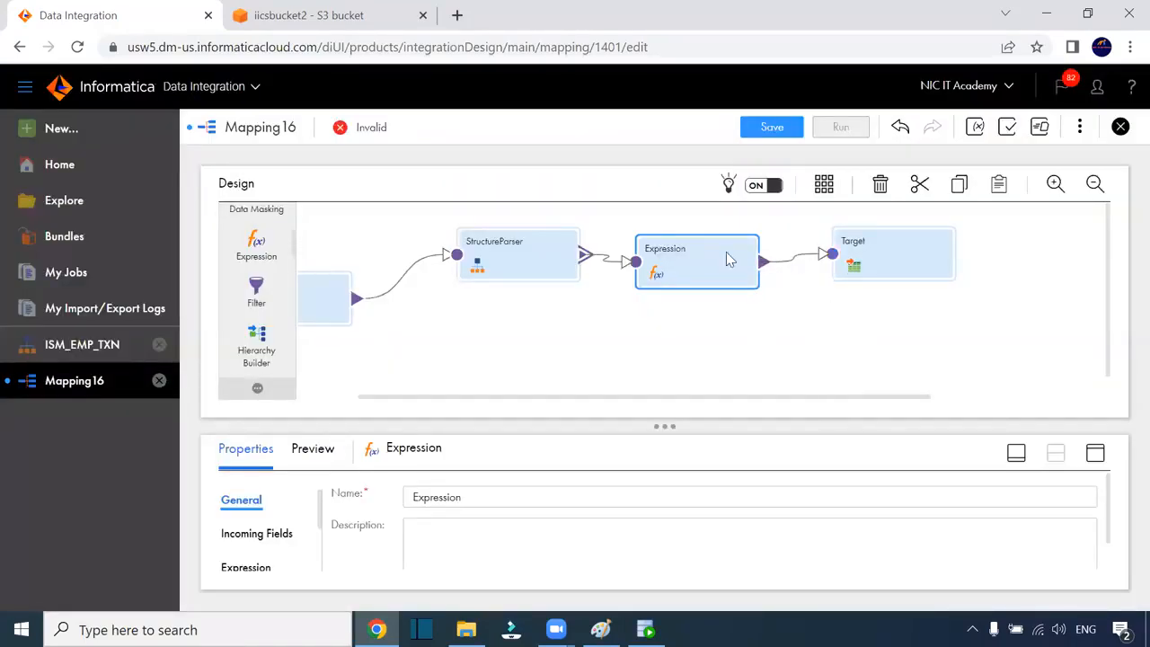
Add a new Expression field, begin naming it o_, and switch to SQL Developer
click(1094, 452)
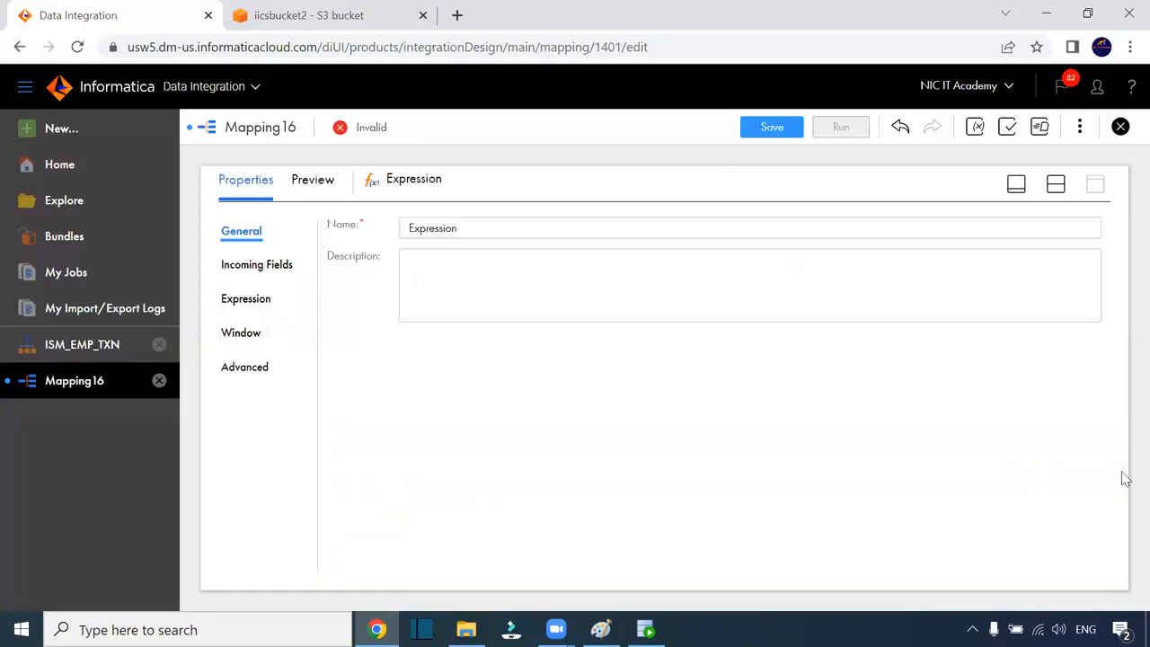
click(235, 297)
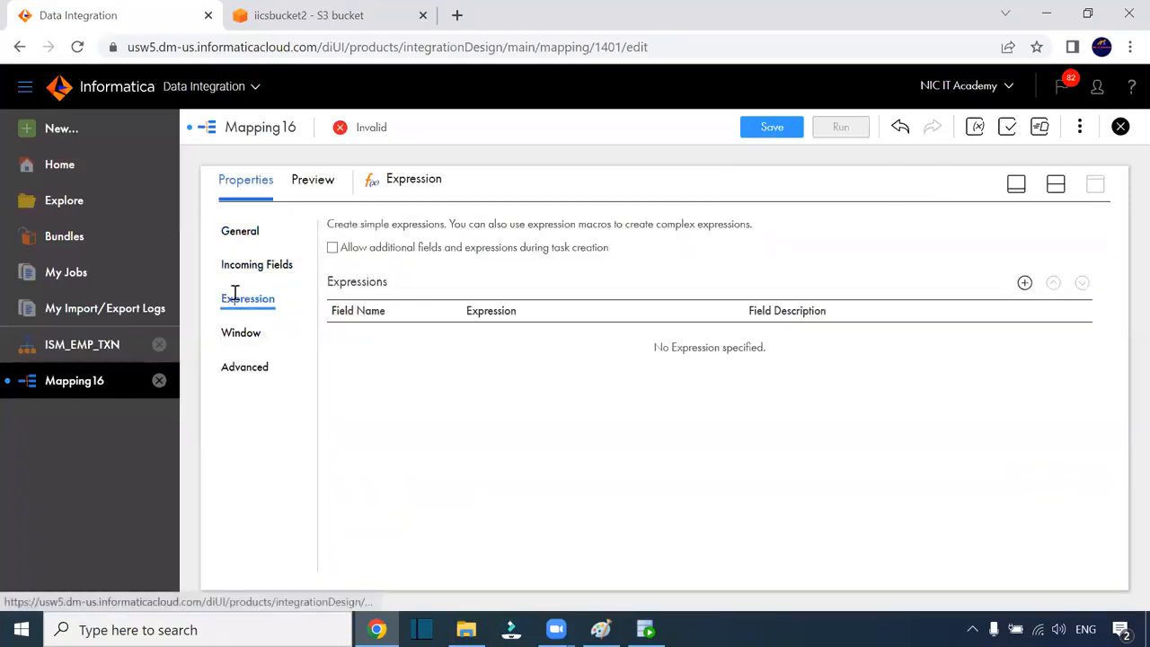
click(1024, 283)
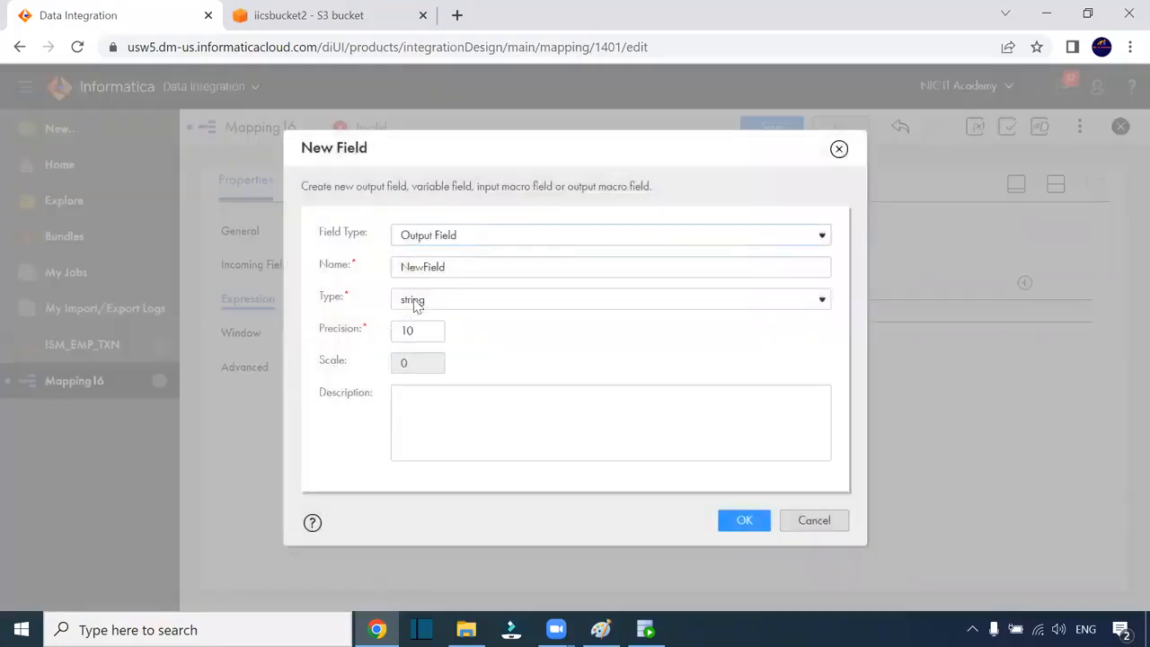
drag(453, 264, 288, 263)
text(o_)
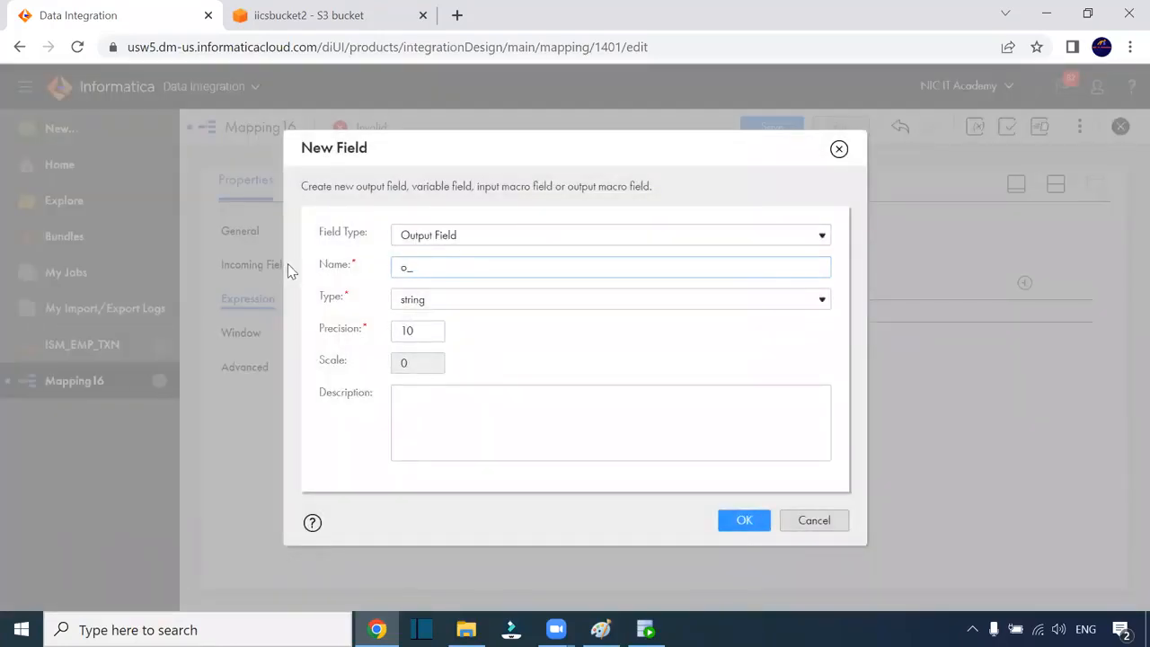
click(645, 629)
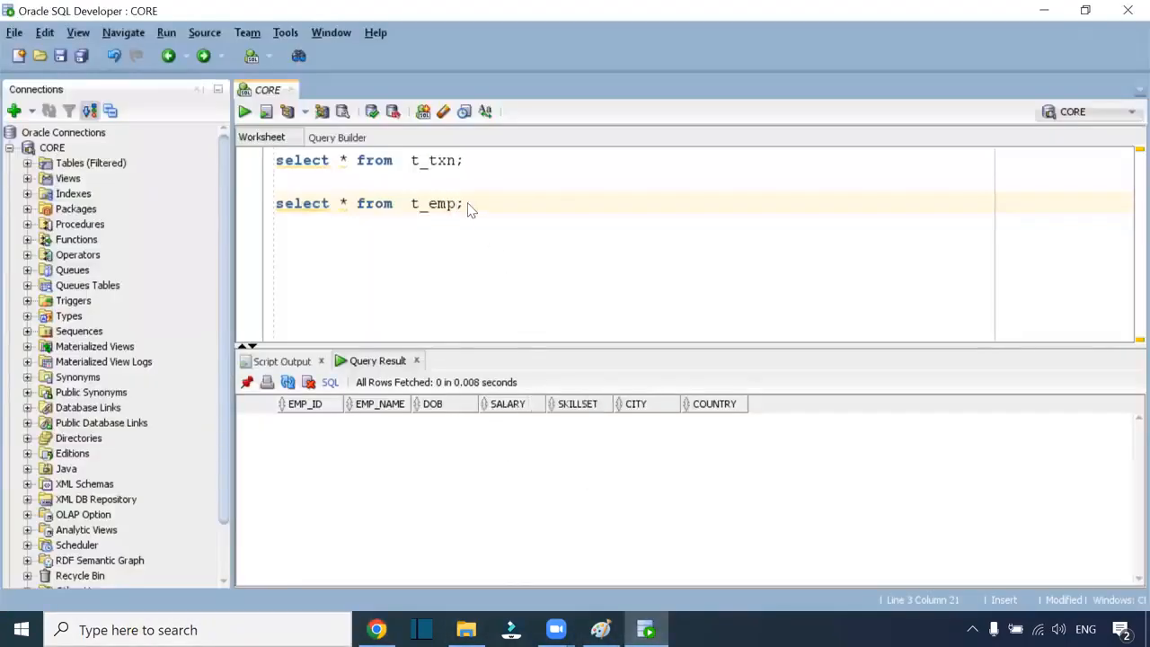
Re-run select * from t_emp and select * from t_txn, widening the TRANS_DATE column
key(alt+space)
key(Escape)
drag(485, 203, 195, 198)
key(ctrl+Return)
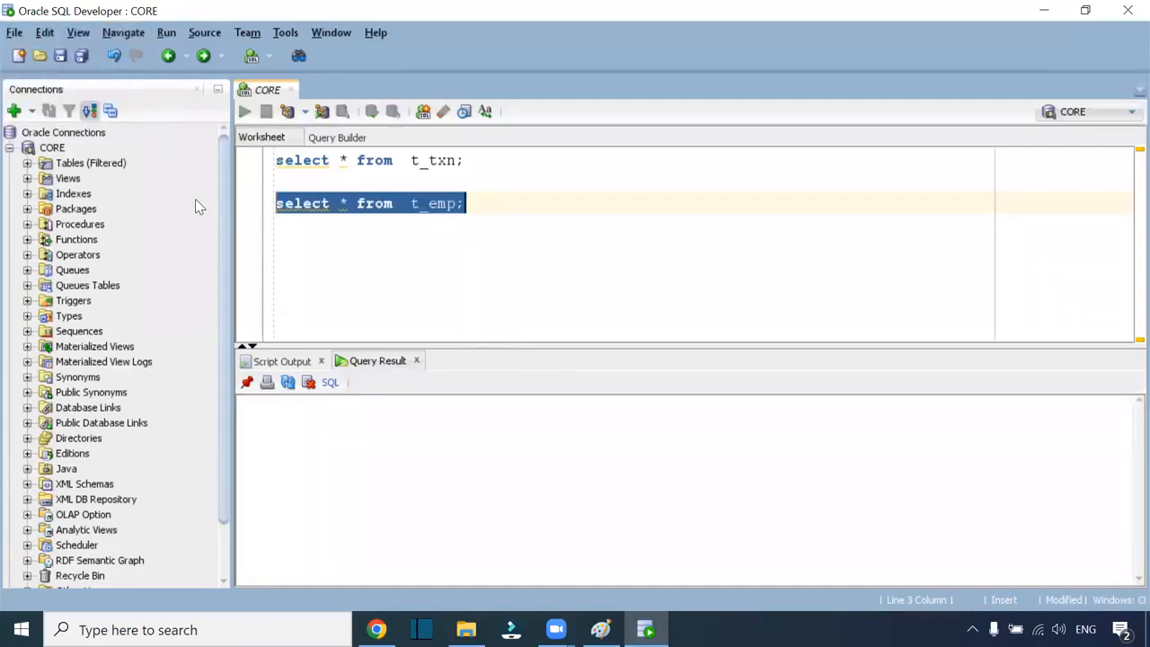
click(469, 160)
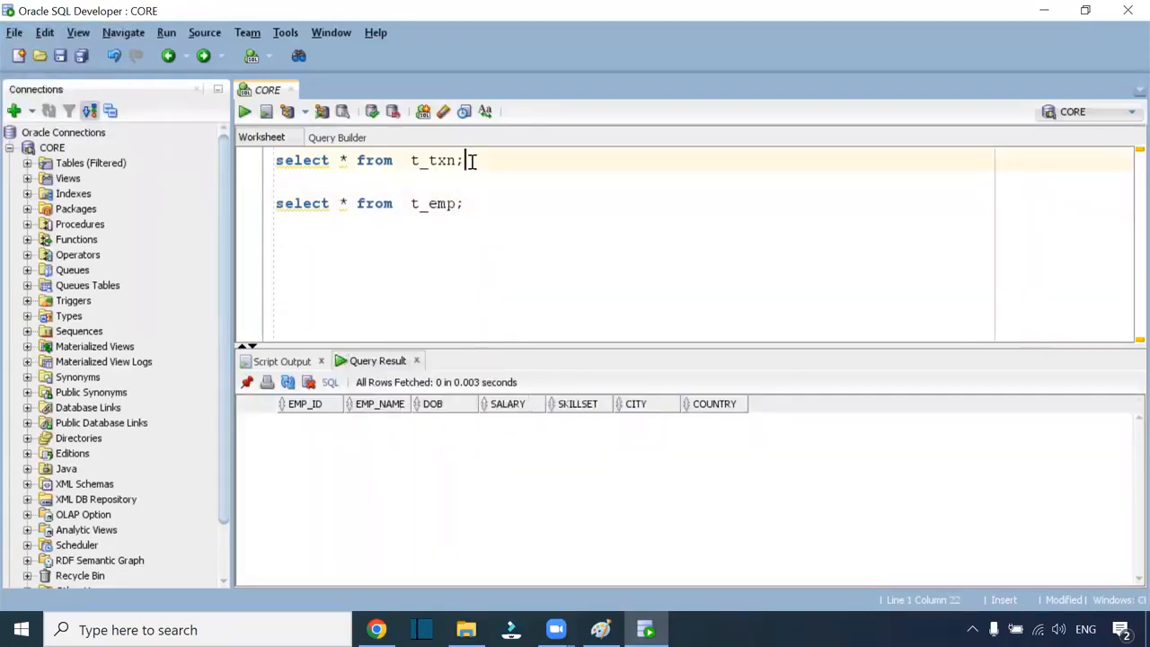
key(ctrl+Return)
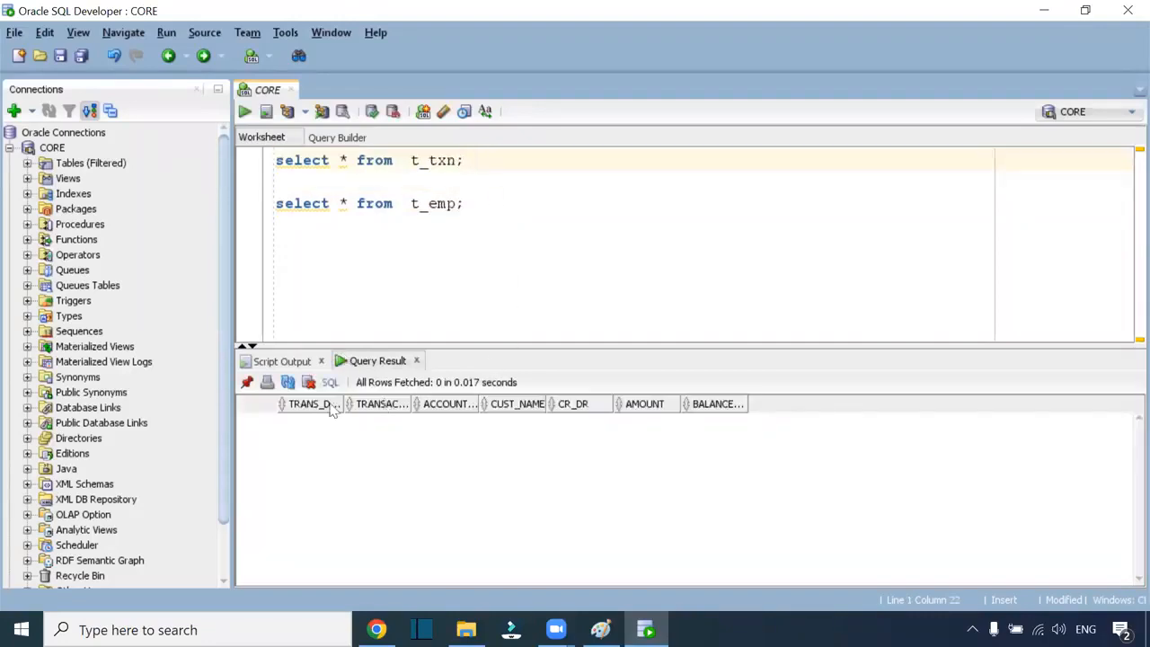
drag(347, 405, 406, 403)
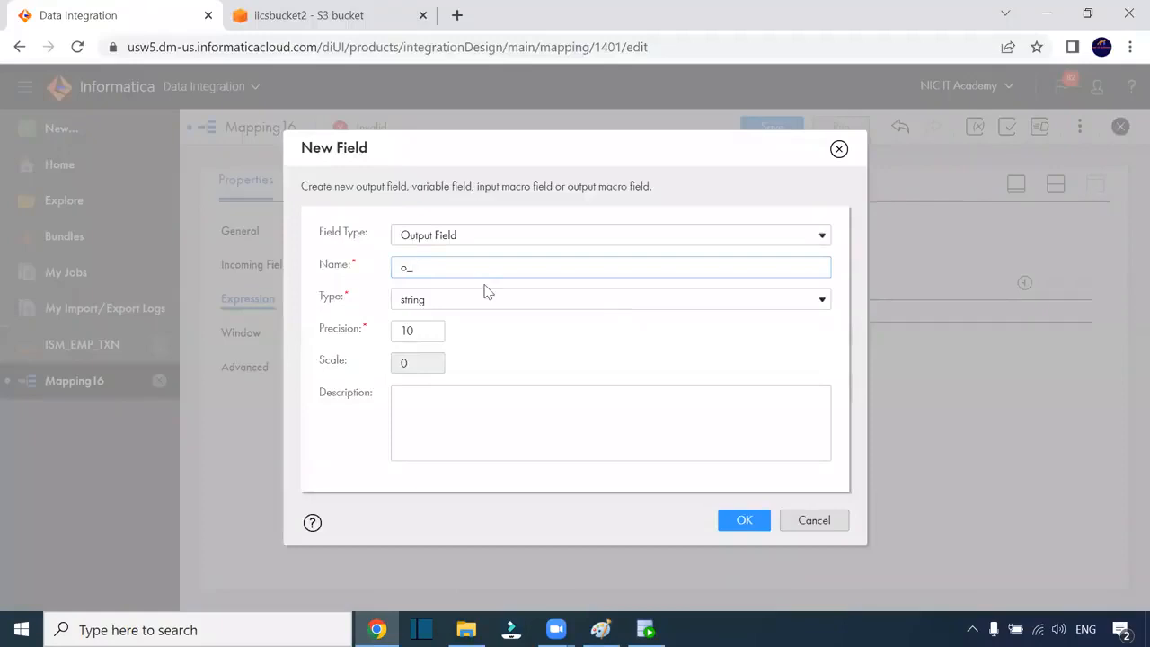
Create o_dob as a date/time output field
click(468, 301)
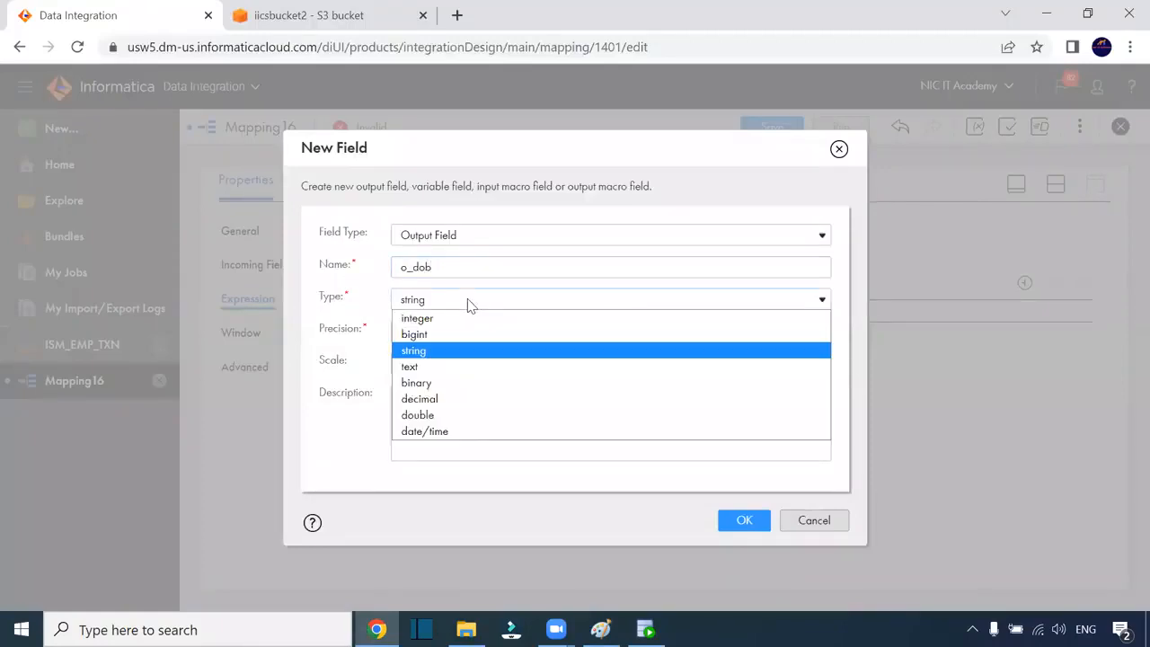
click(498, 431)
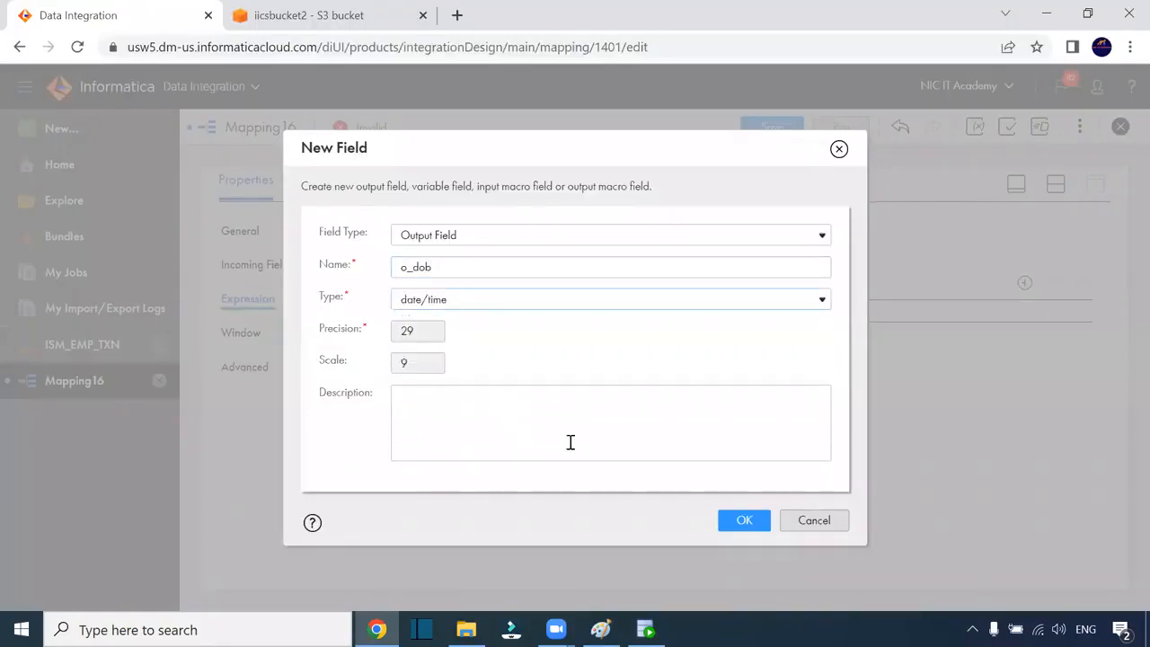
click(746, 530)
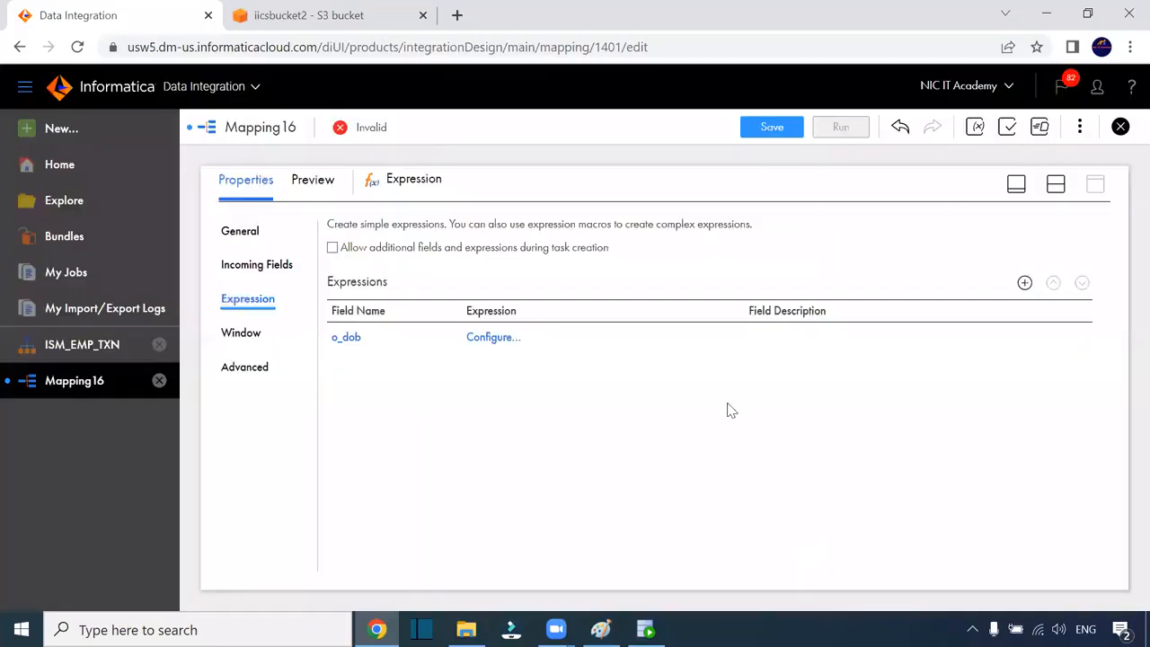
Set o_dob's expression to to_date(dob,'mm/dd/yy'), validate it, and save
click(498, 340)
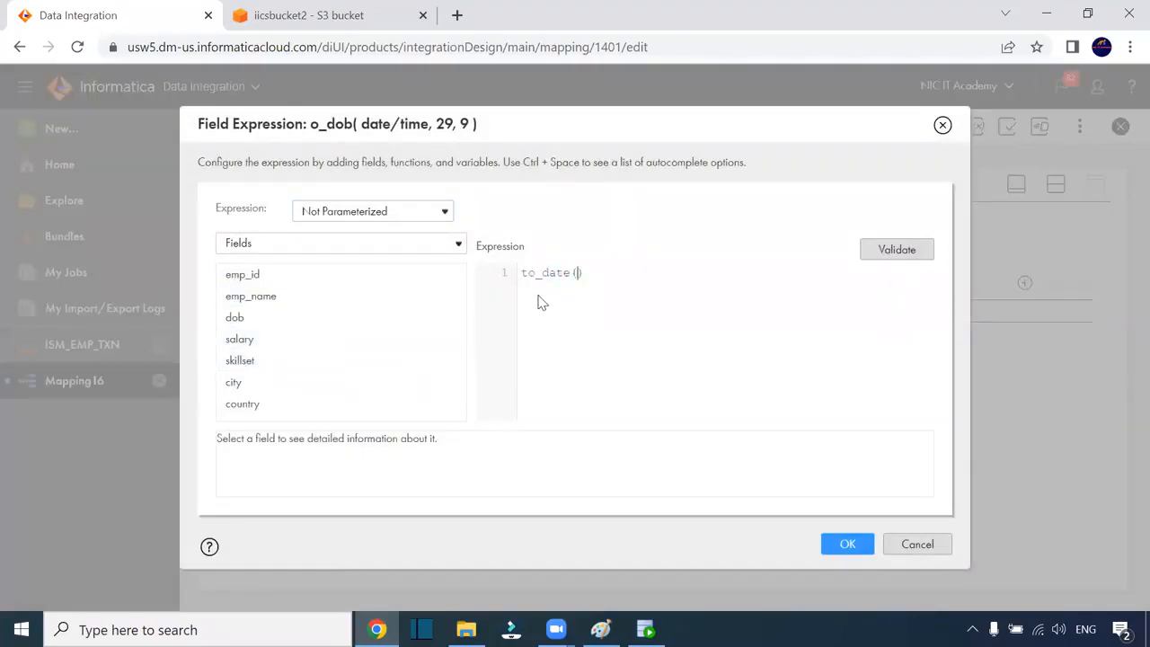
click(436, 319)
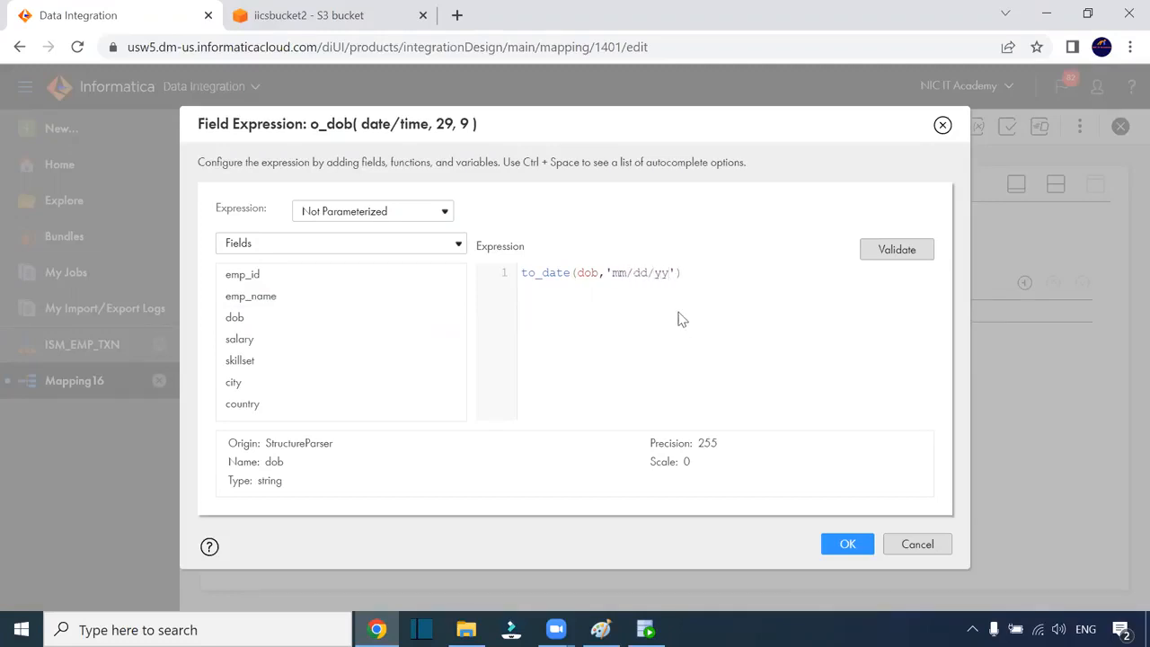
click(893, 255)
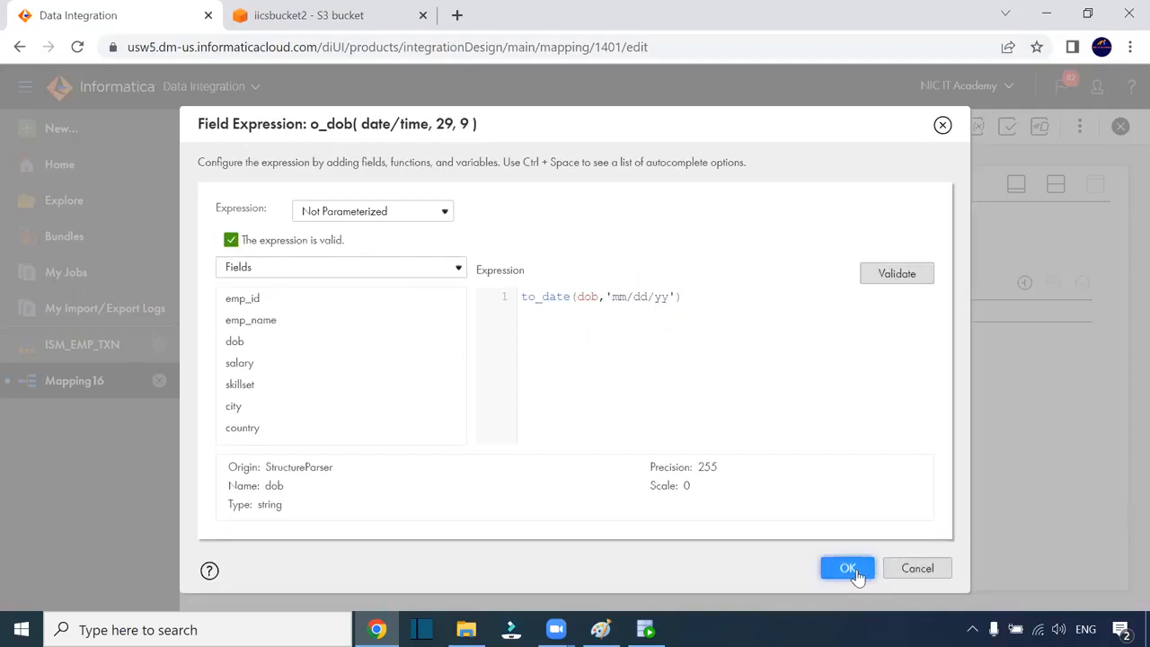
drag(709, 297, 503, 299)
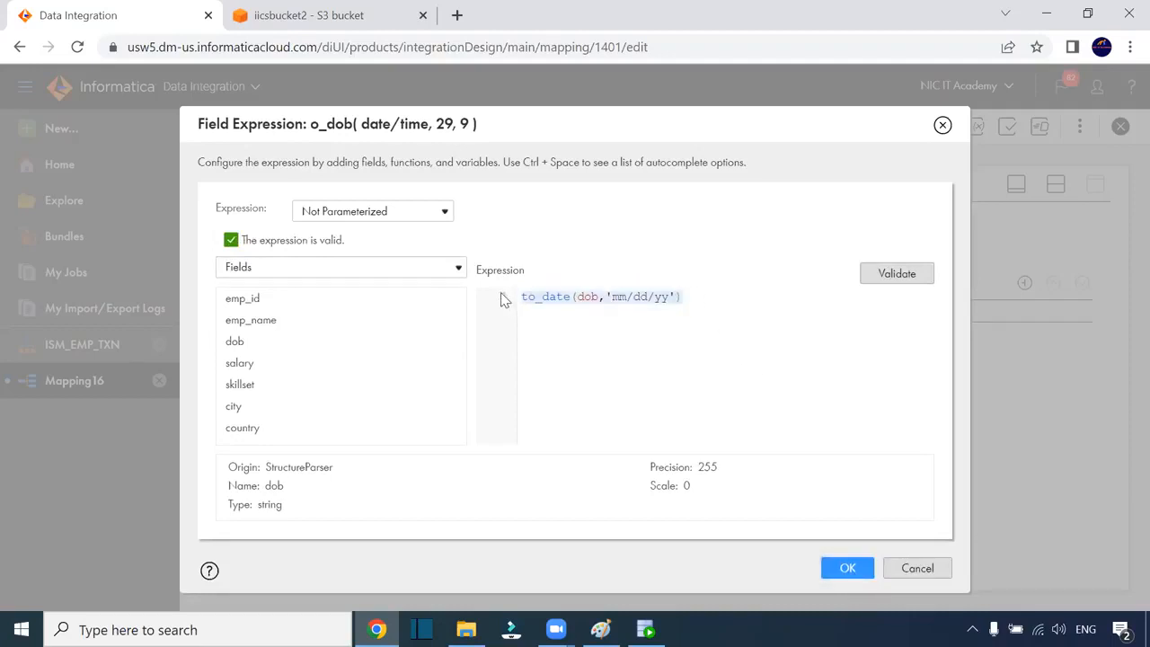
click(837, 568)
Point the Target at table T_EMP via the Oracle_tgt connection and open its field mapping
click(1055, 183)
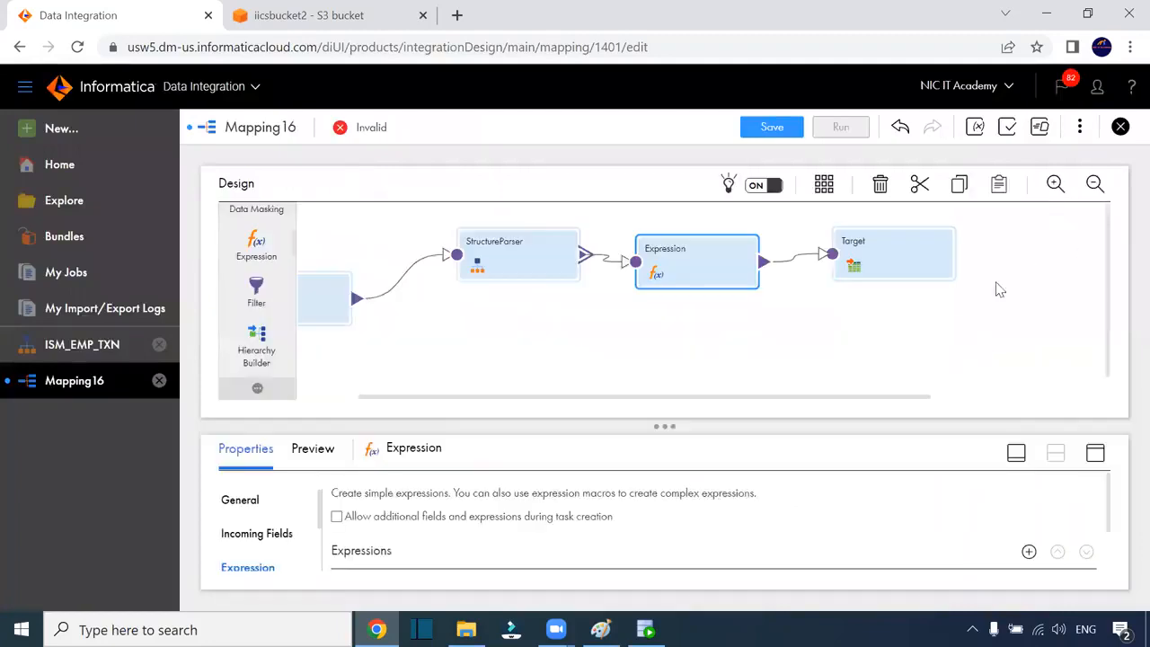
click(879, 260)
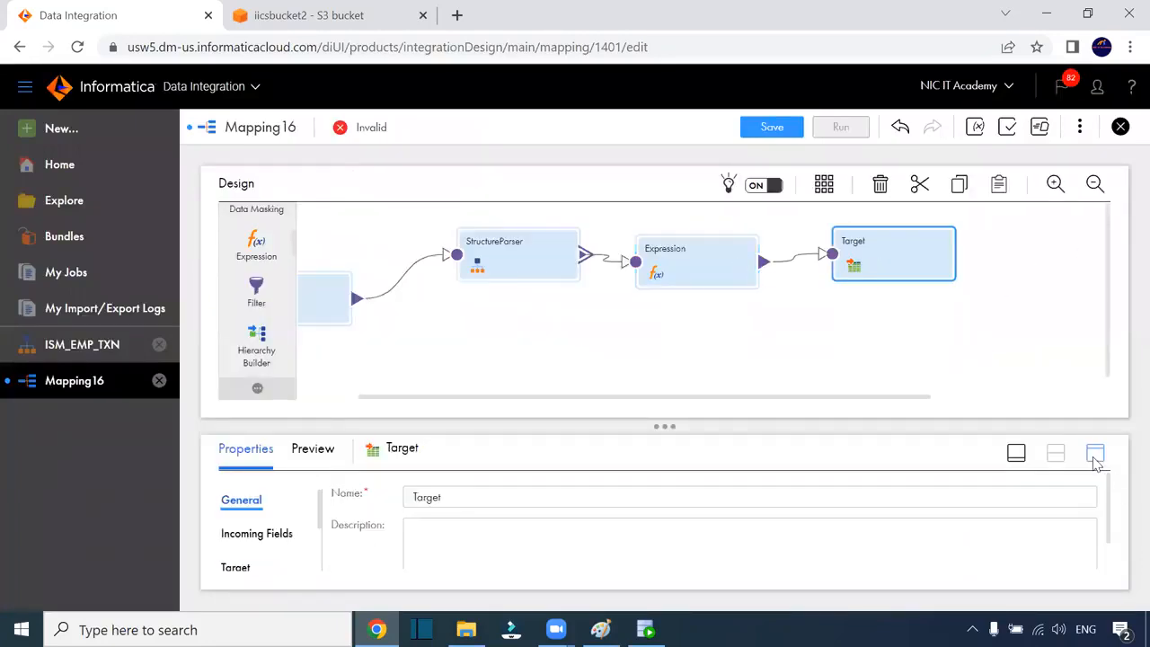
click(1095, 453)
click(239, 298)
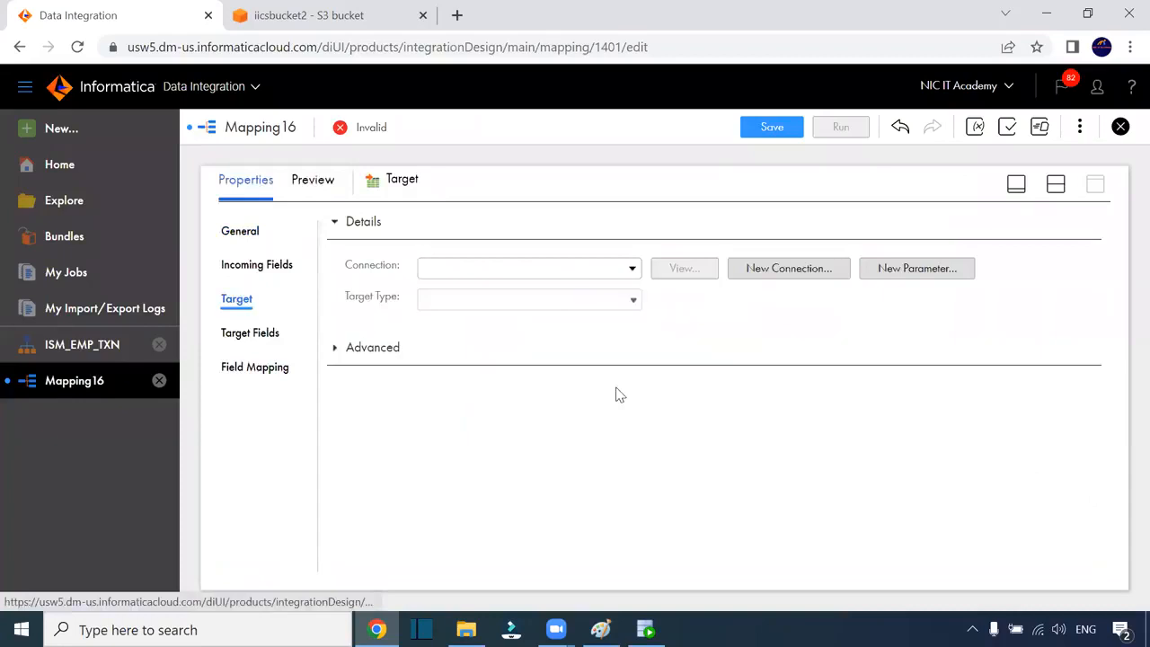
click(603, 270)
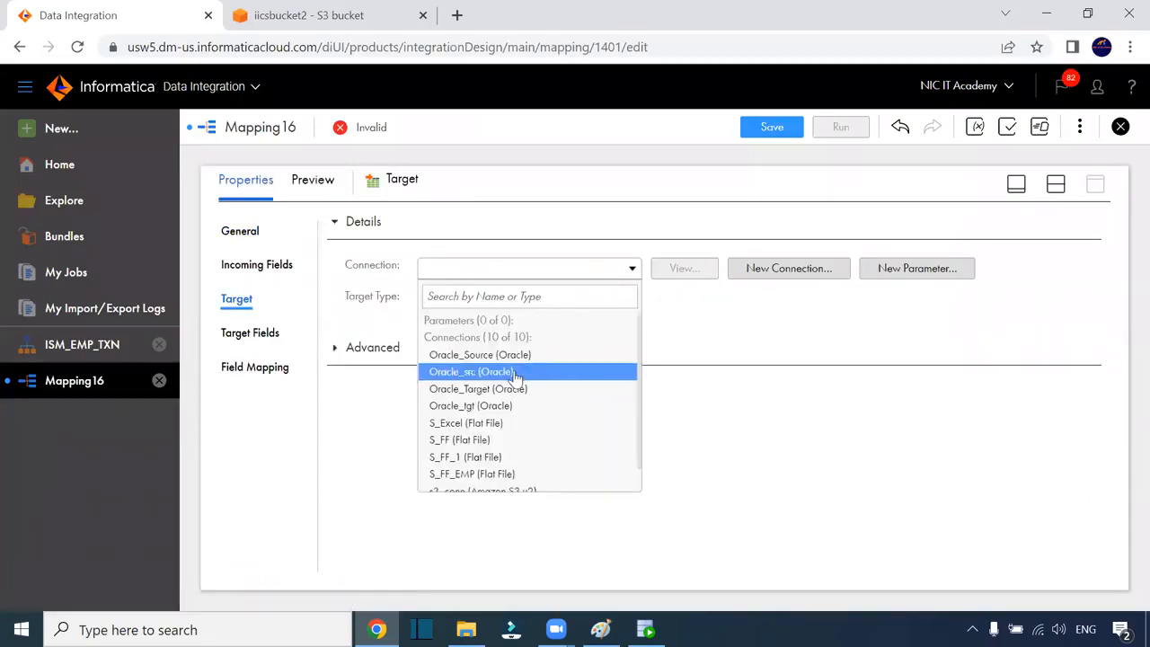
click(501, 409)
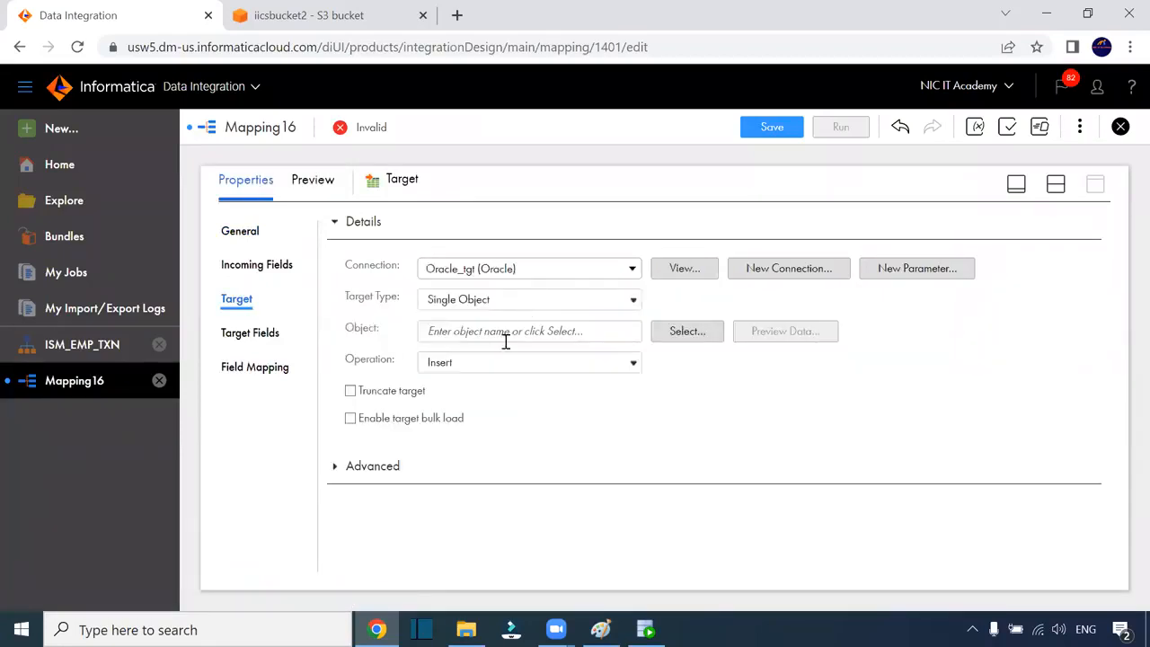
click(683, 331)
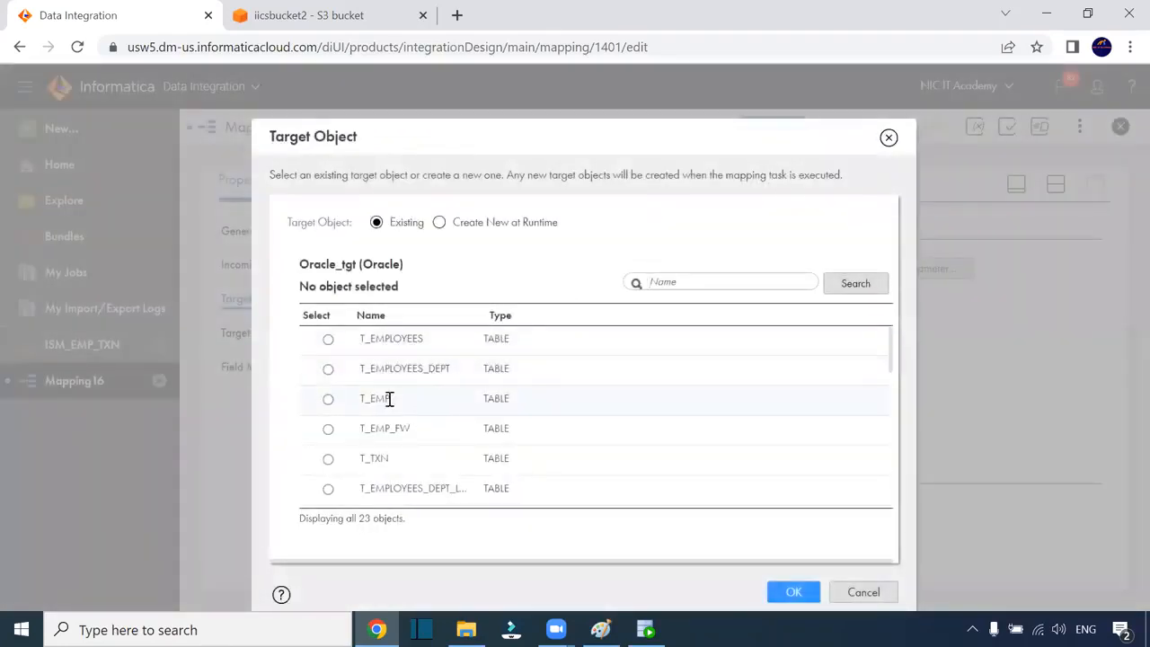
click(389, 399)
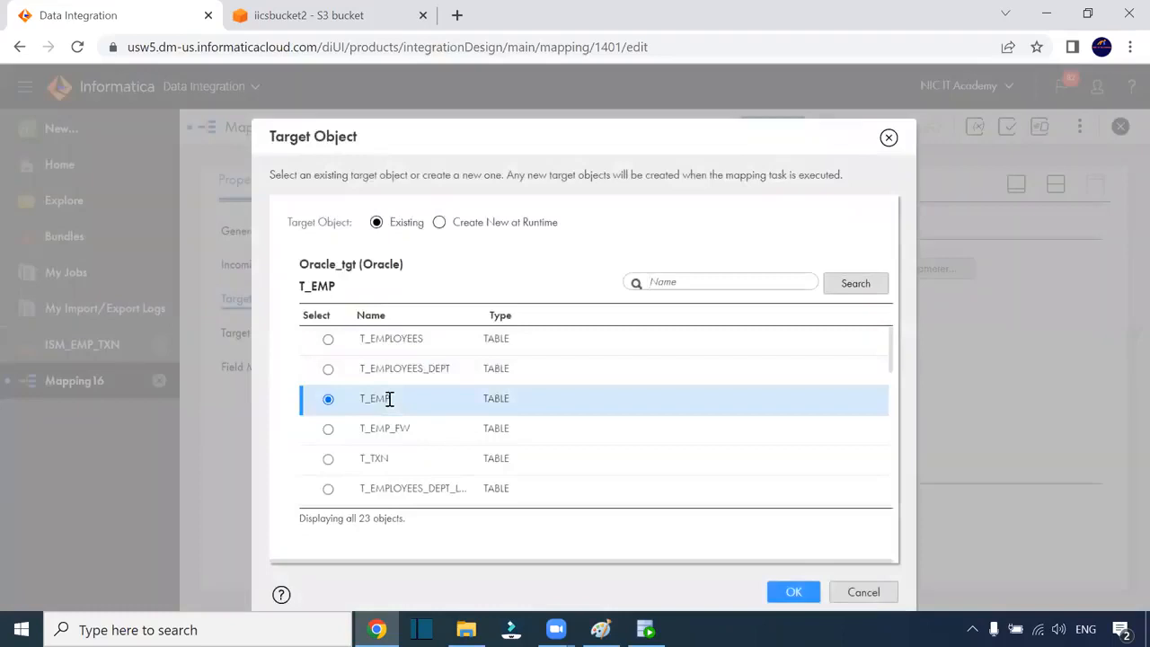
click(782, 589)
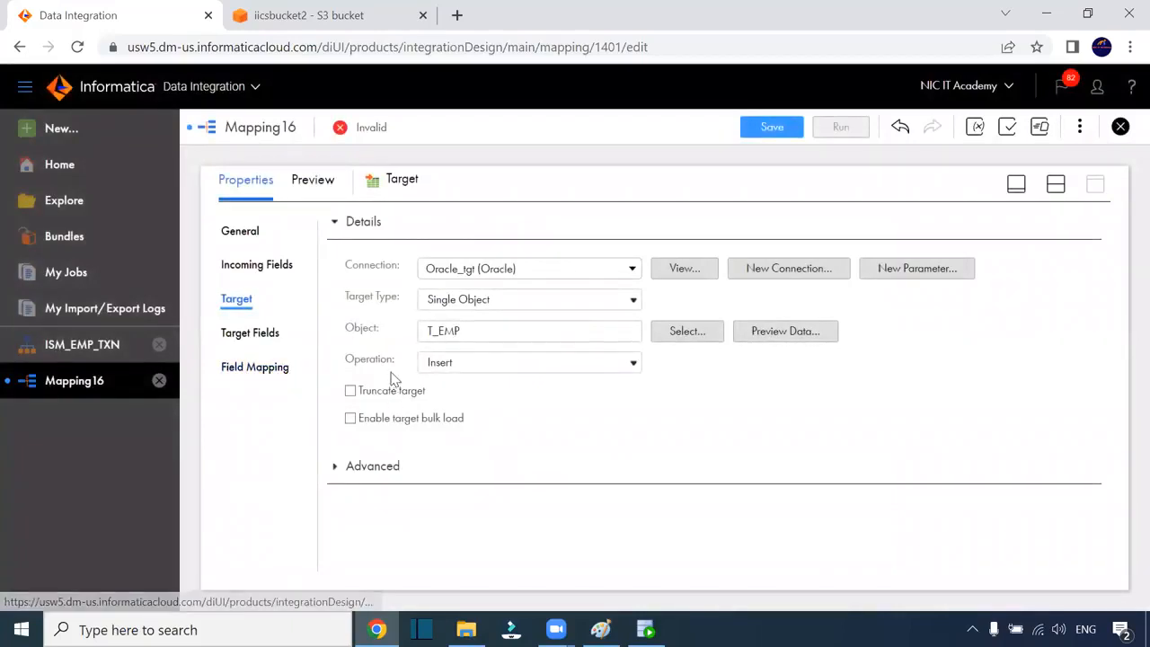
click(262, 368)
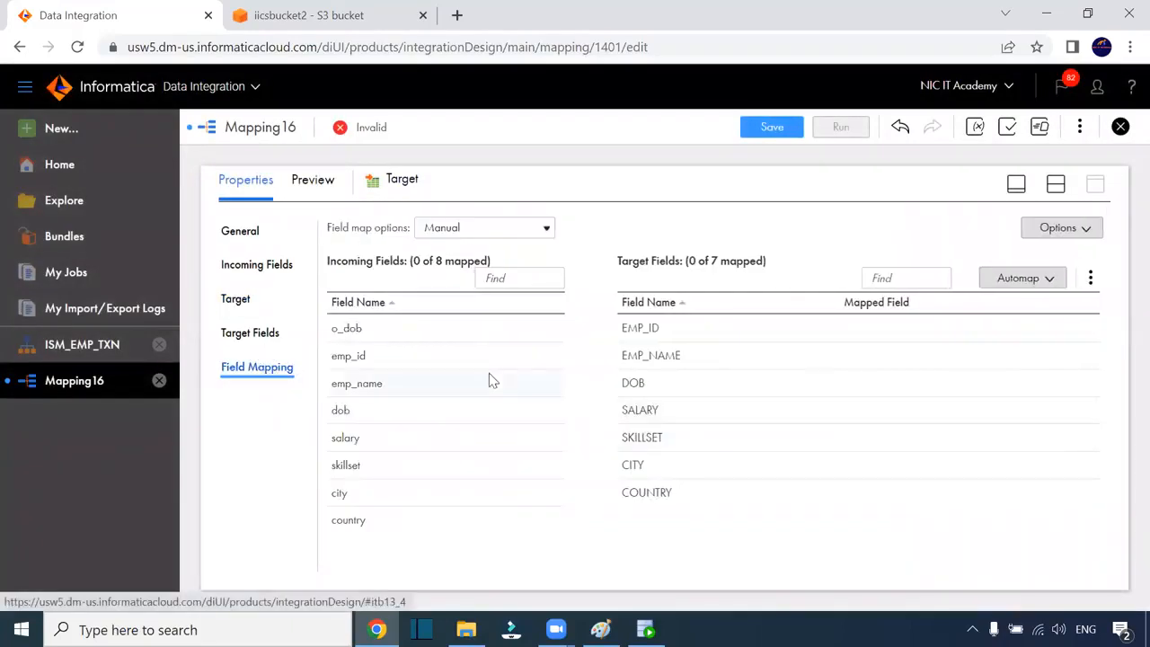
Auto-map the T_EMP fields by name, then remap DOB from dob to o_dob
click(1055, 285)
click(934, 302)
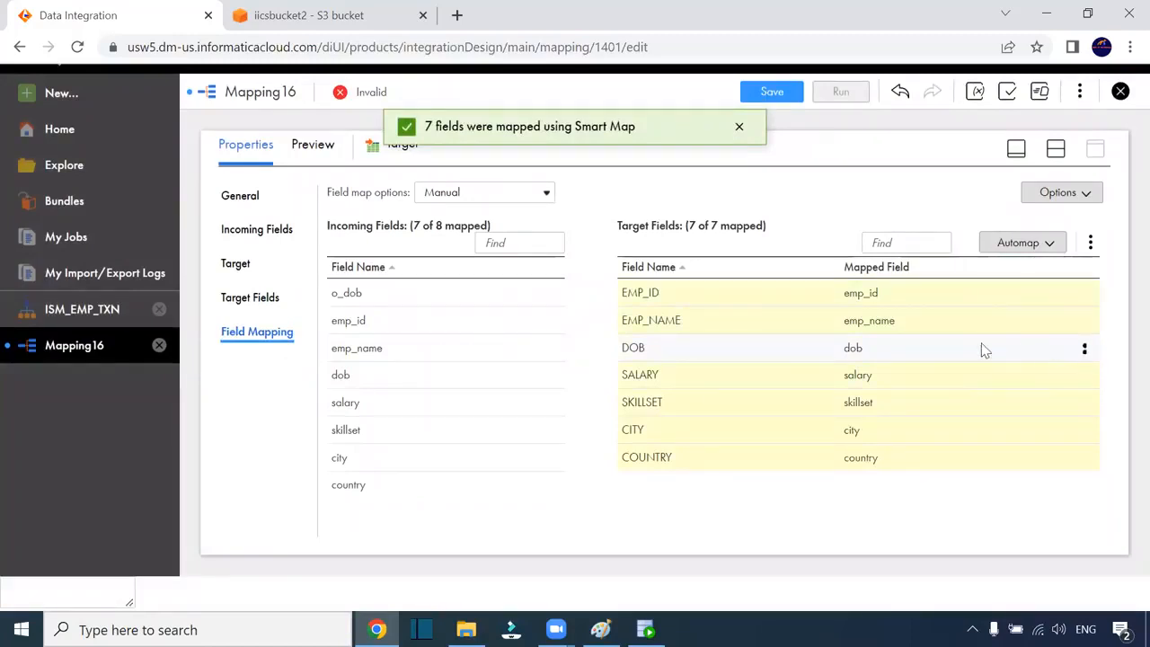
click(1082, 351)
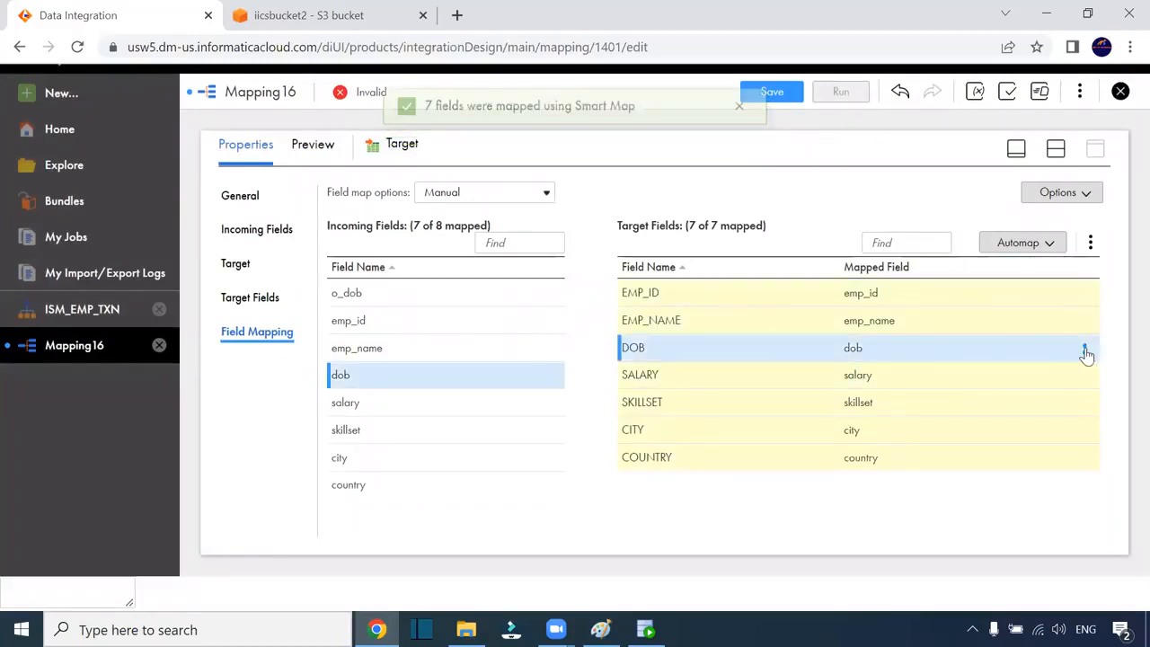
click(1084, 350)
click(997, 346)
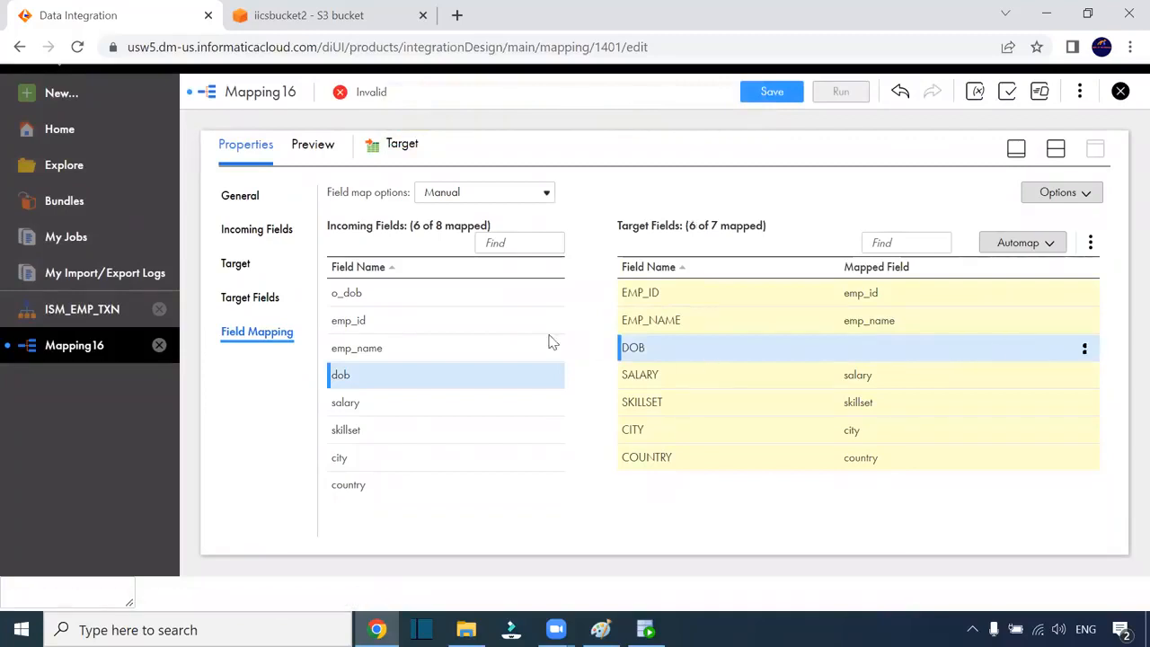
drag(360, 292, 925, 355)
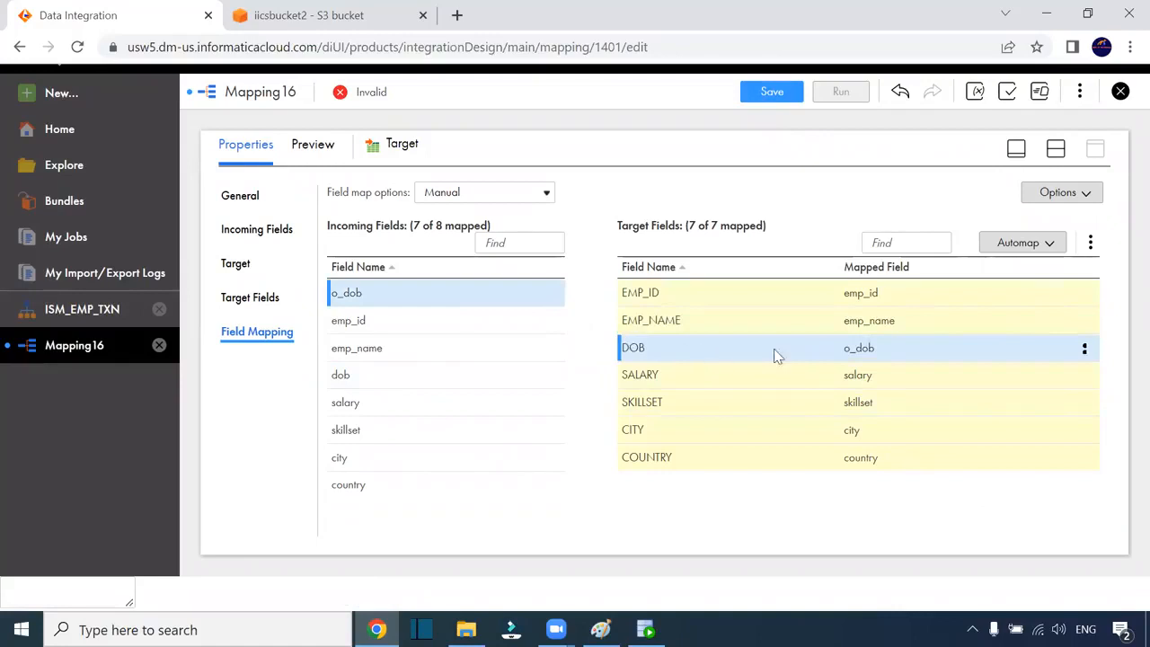
click(1055, 149)
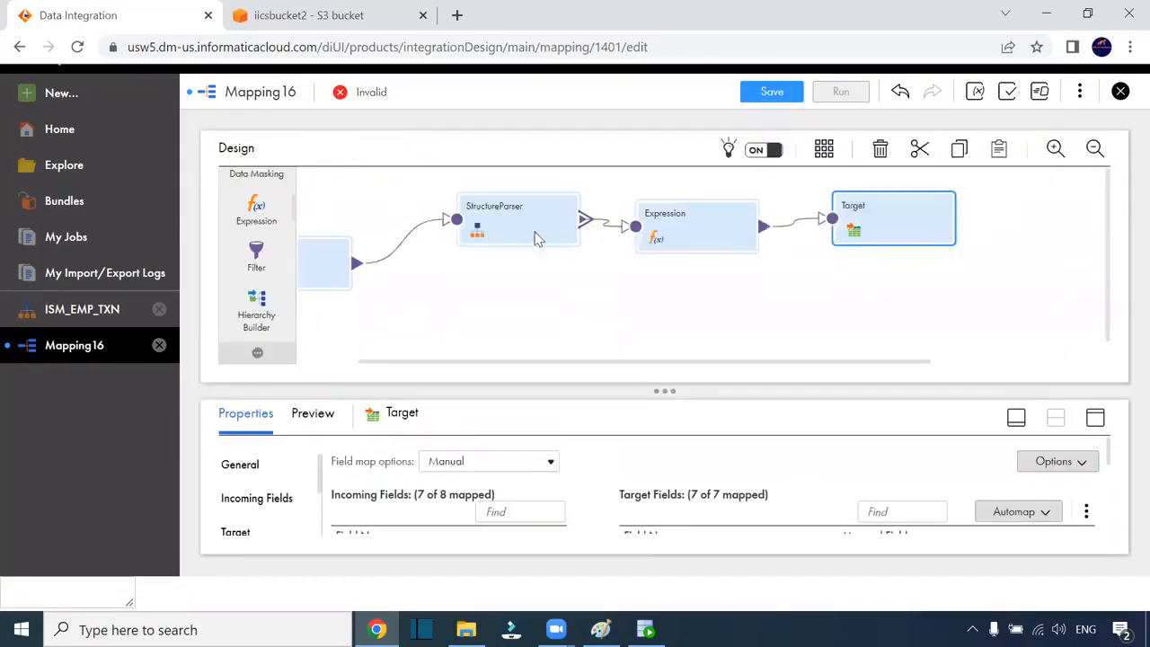
Shift Target and Expression right and drop a new Expression1 onto the canvas
drag(857, 364, 682, 373)
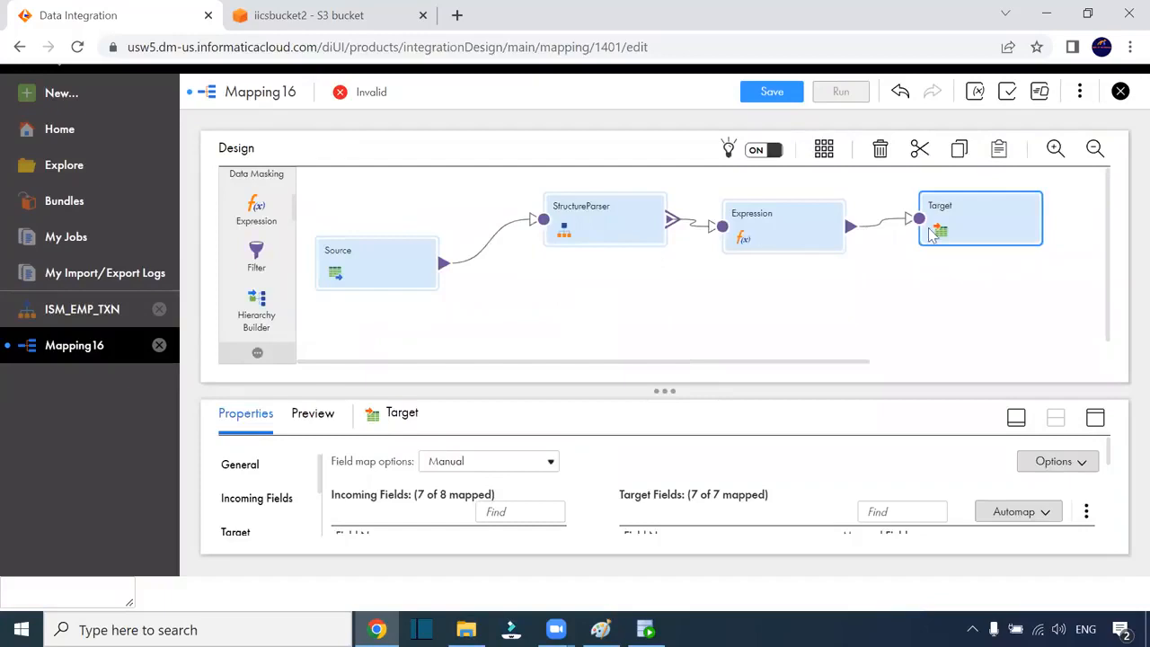
drag(940, 231, 995, 215)
drag(810, 221, 833, 216)
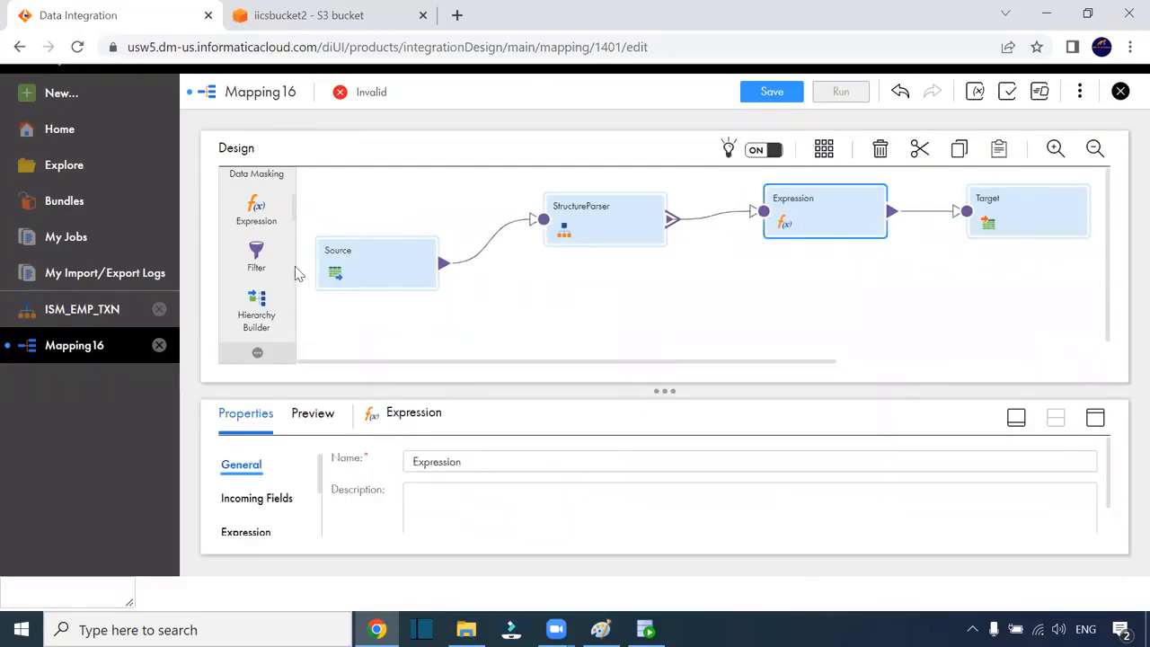
drag(258, 214, 628, 306)
drag(743, 285, 754, 292)
Link StructureParser's element2 output group into Expression1
drag(795, 364, 629, 359)
drag(1108, 245, 1109, 201)
drag(645, 219, 728, 301)
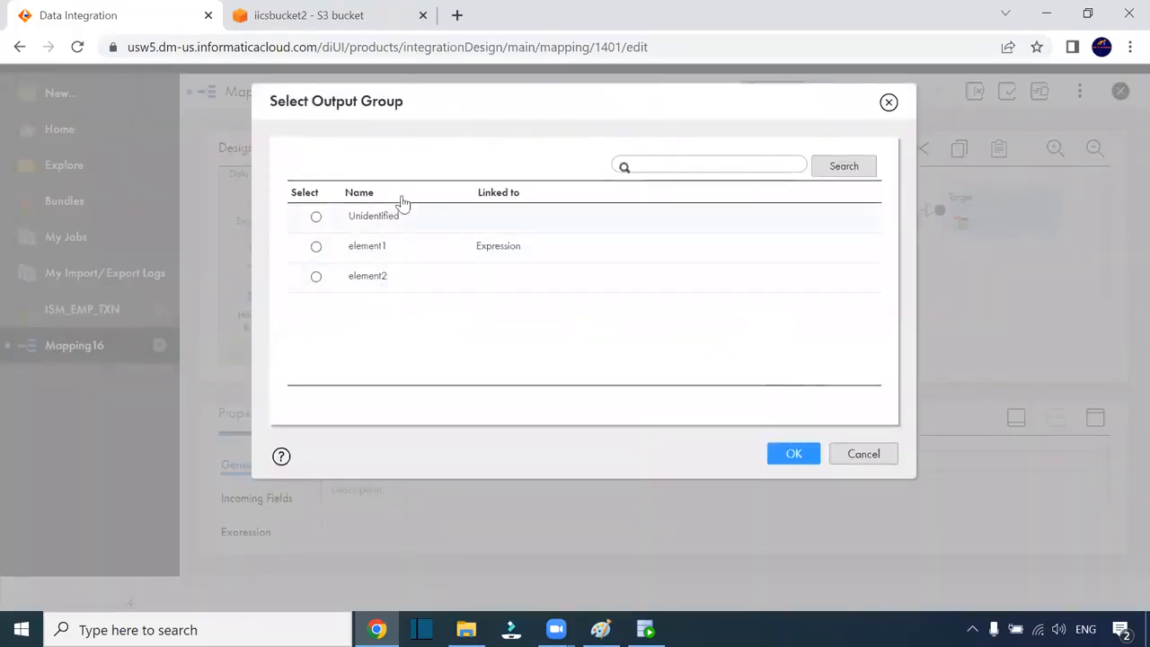
click(317, 277)
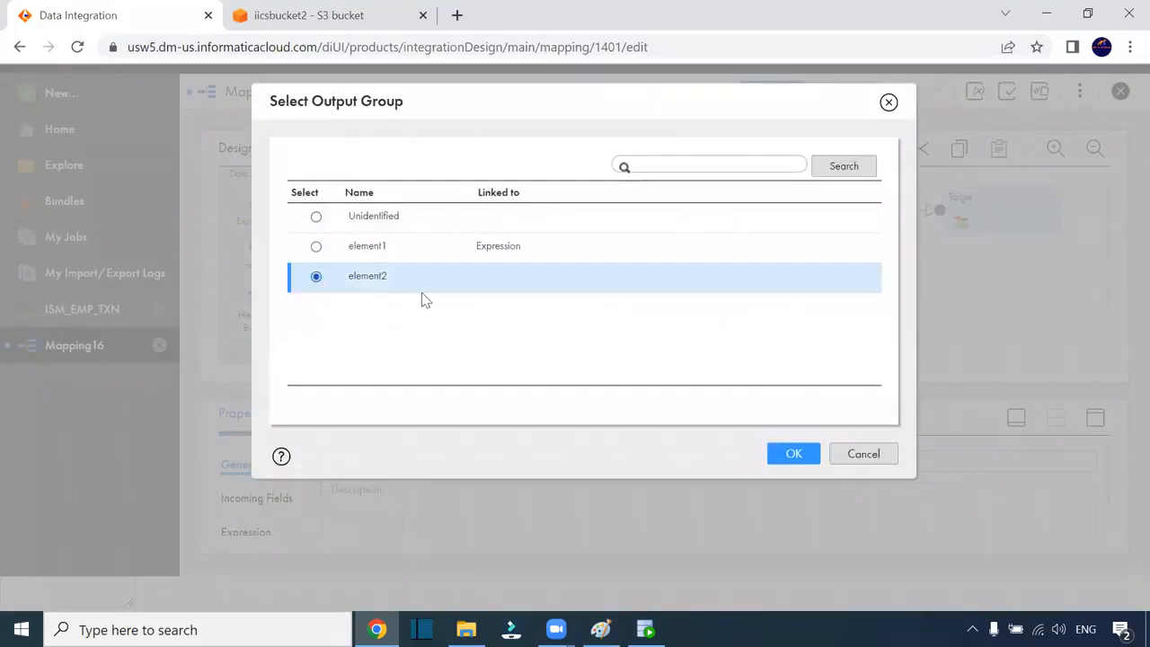
click(802, 458)
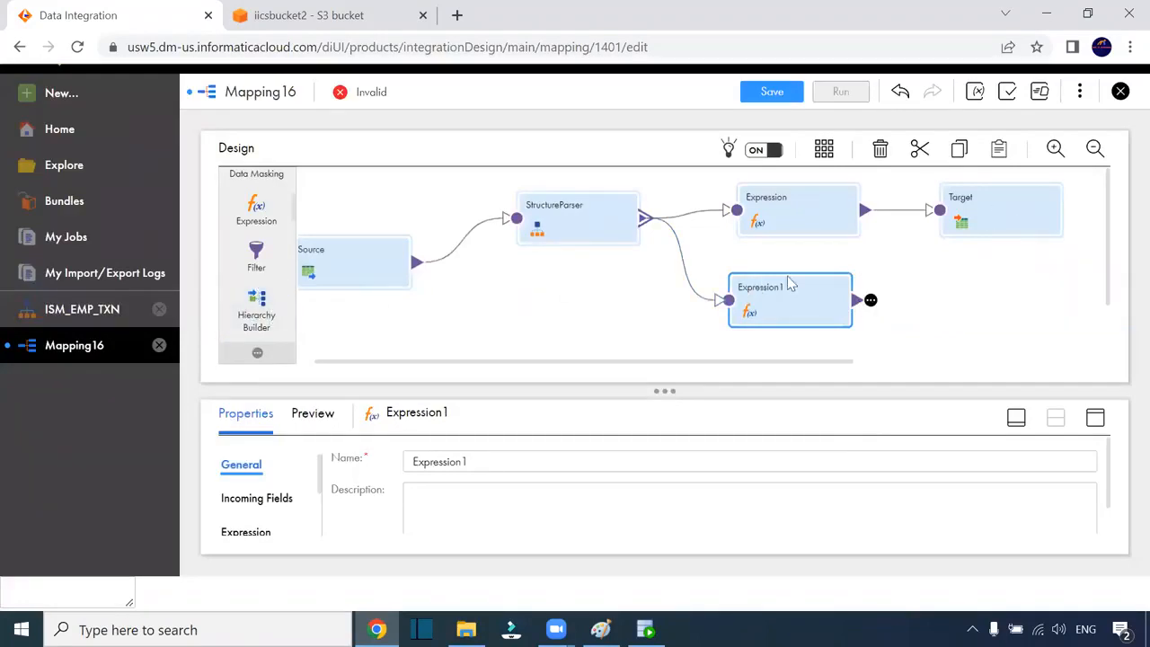
Drop a Target1 onto the canvas and link Expression1's output into it
scroll(267, 280, up, 3)
drag(258, 254, 968, 294)
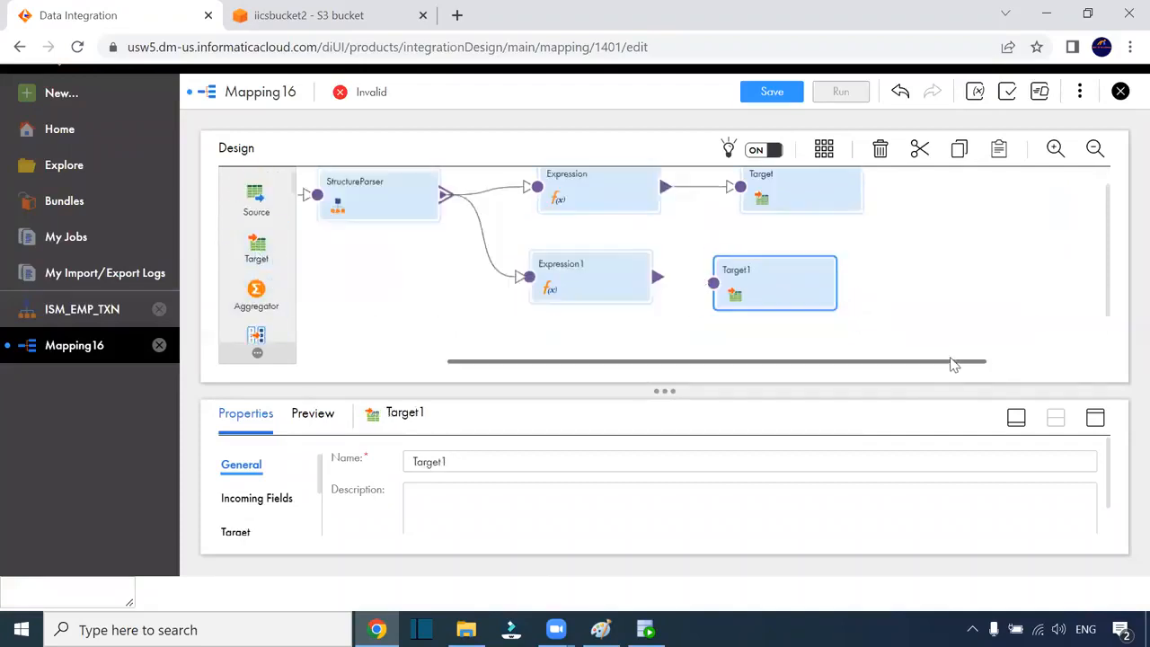
drag(1108, 257, 1108, 230)
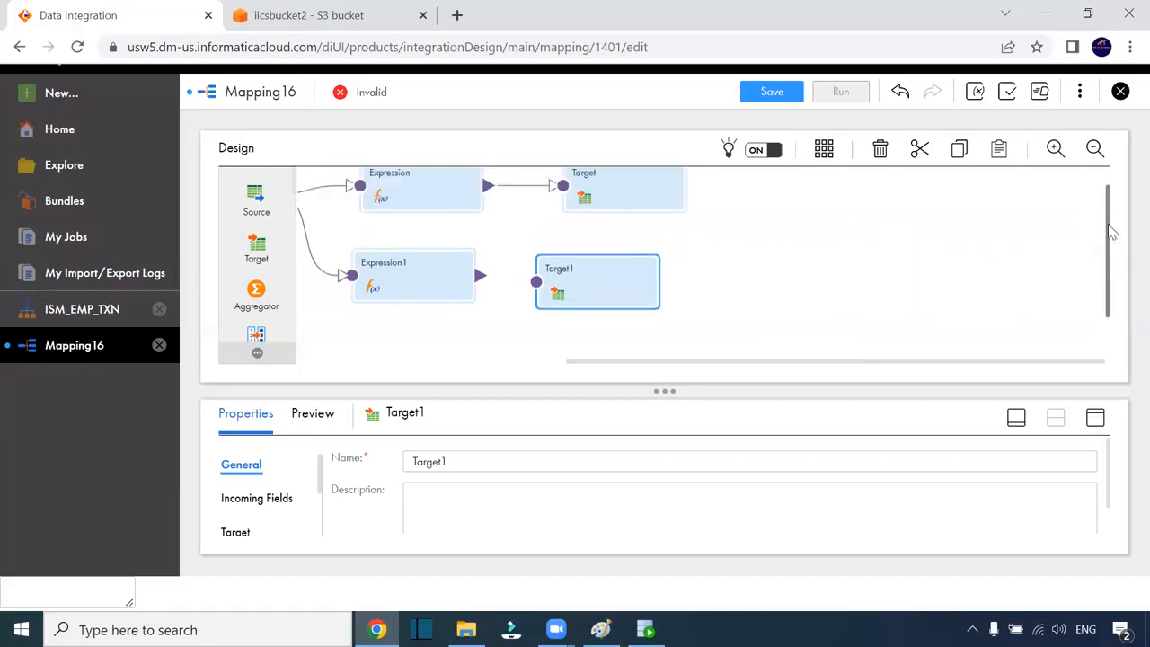
drag(481, 282, 536, 282)
Show Expression1's expression settings in the maximized properties panel
click(449, 284)
click(1095, 417)
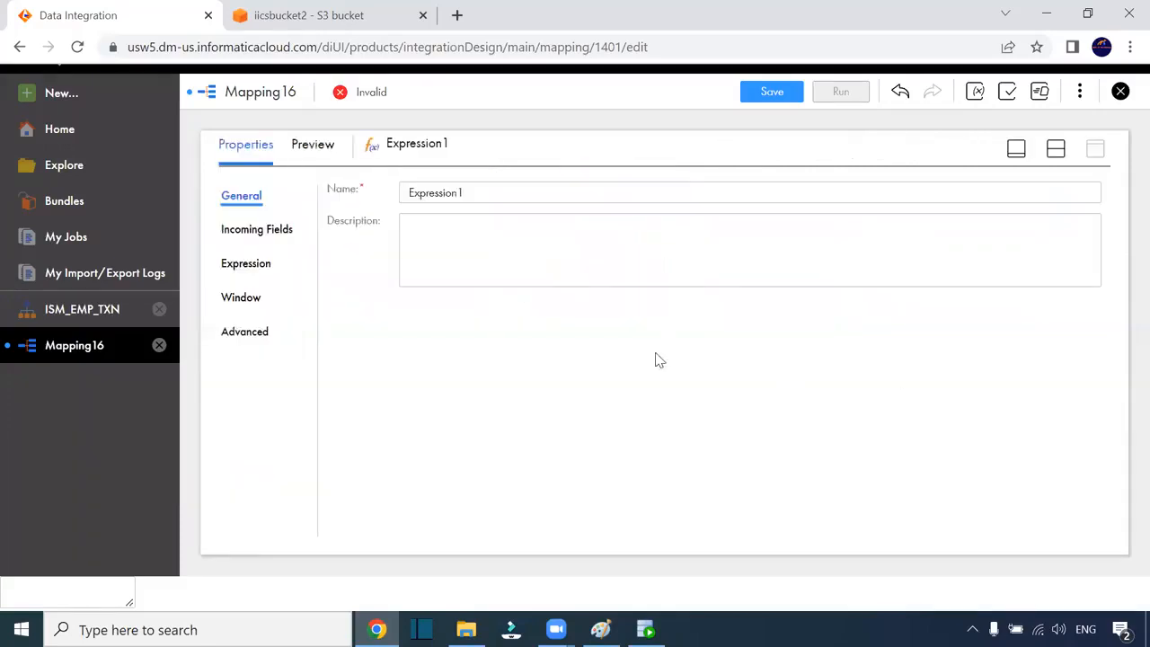
click(233, 263)
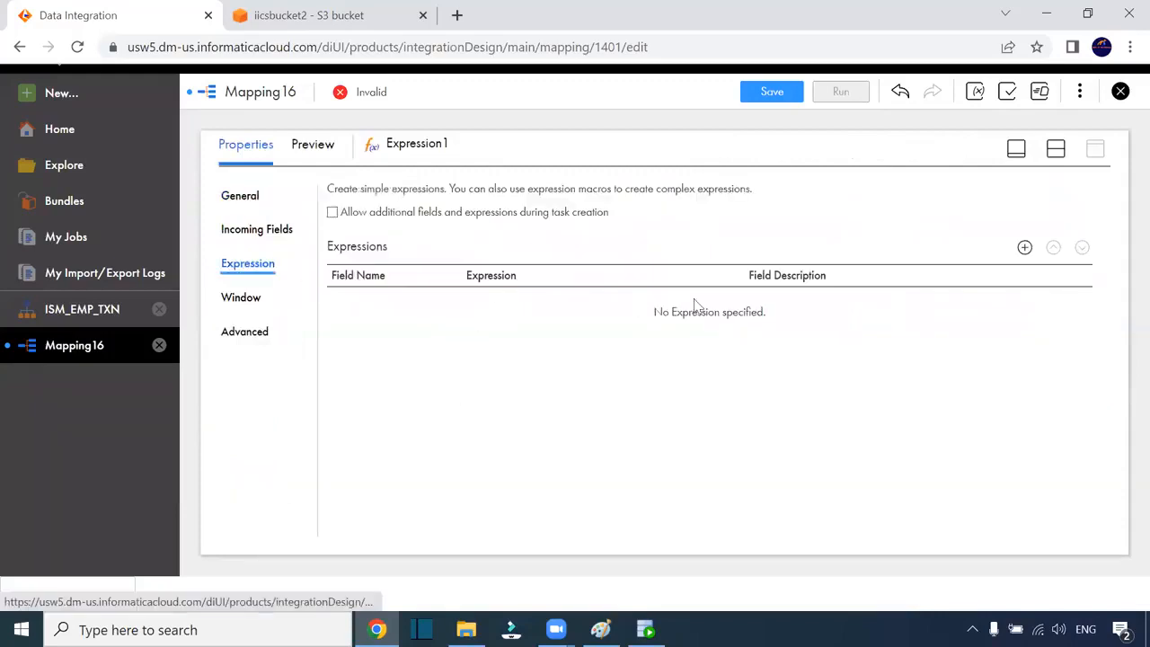
Add a date/time output field named o_txn_date to Expression1
click(1024, 247)
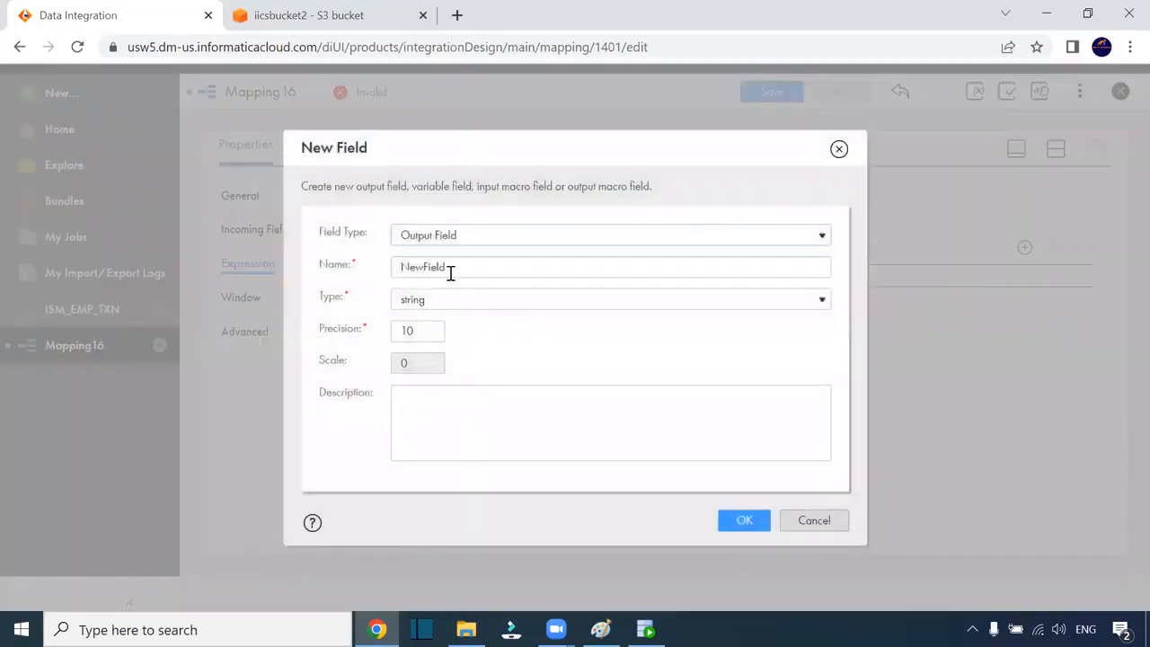
drag(458, 267, 360, 259)
text(o_)
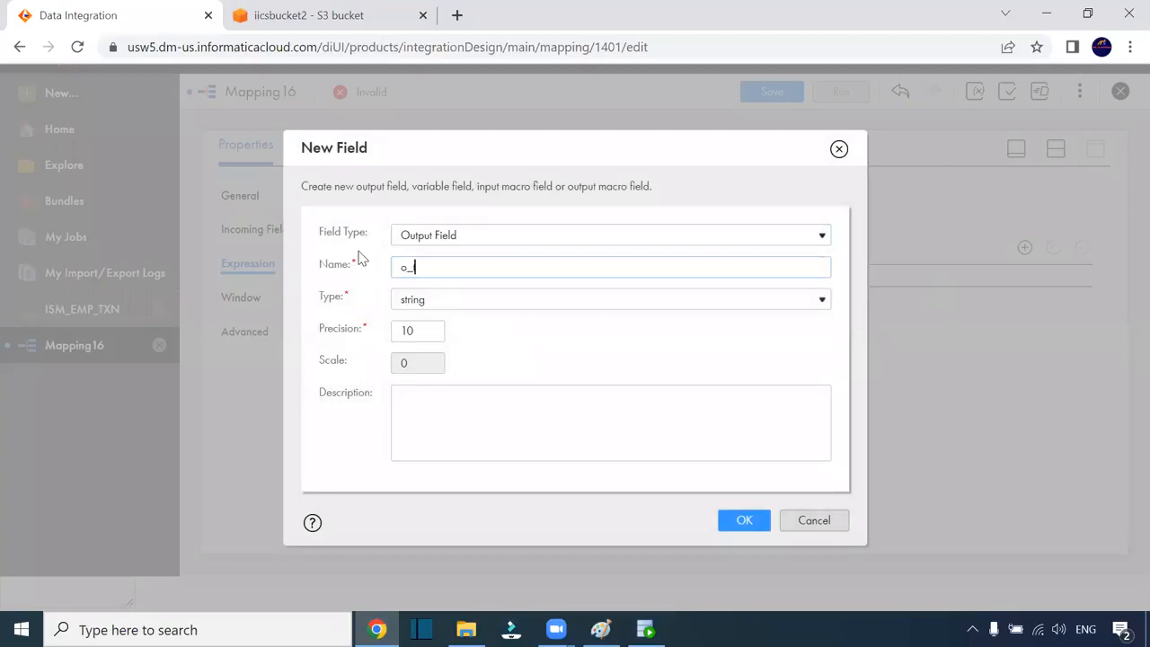
text(txn_date)
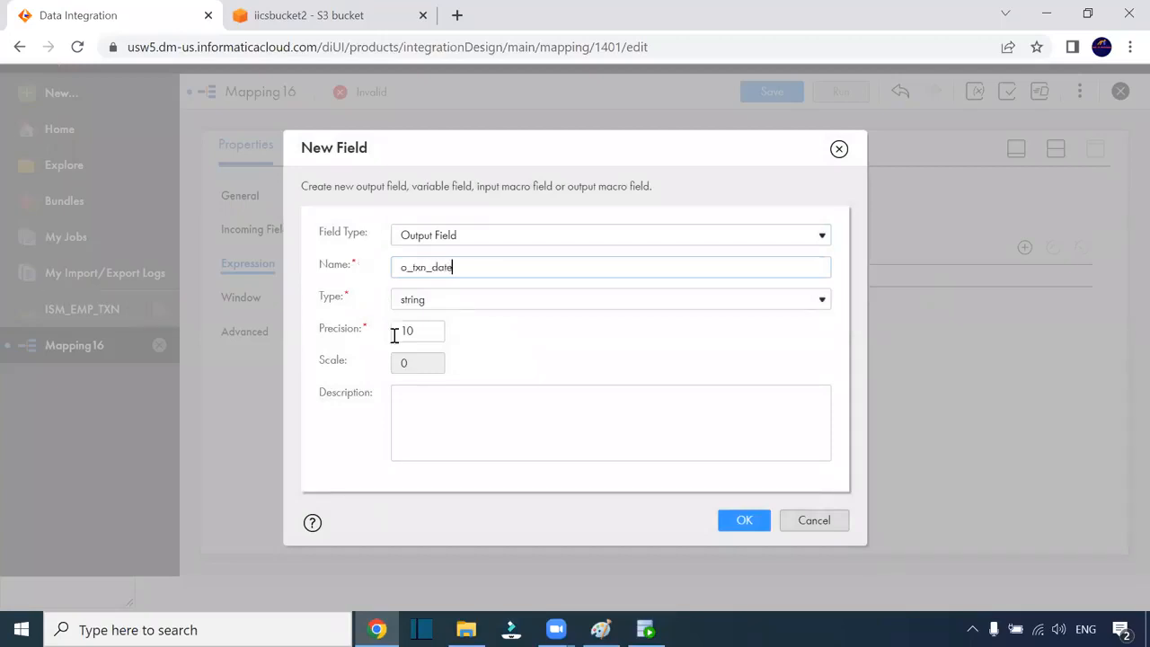
click(428, 306)
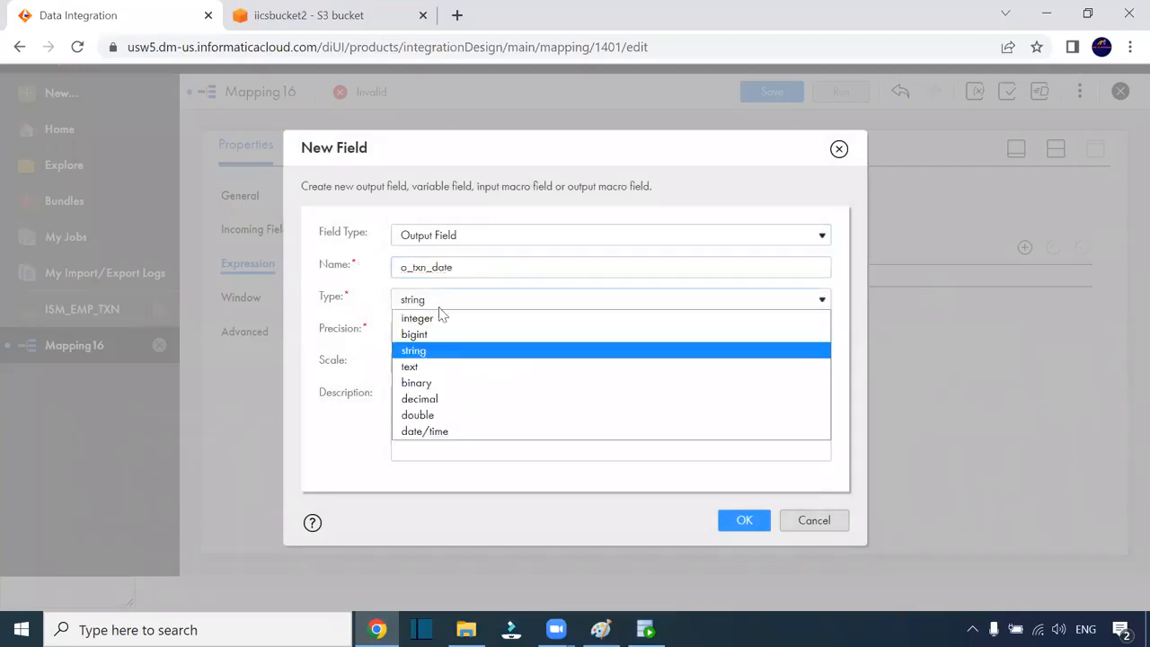
click(446, 431)
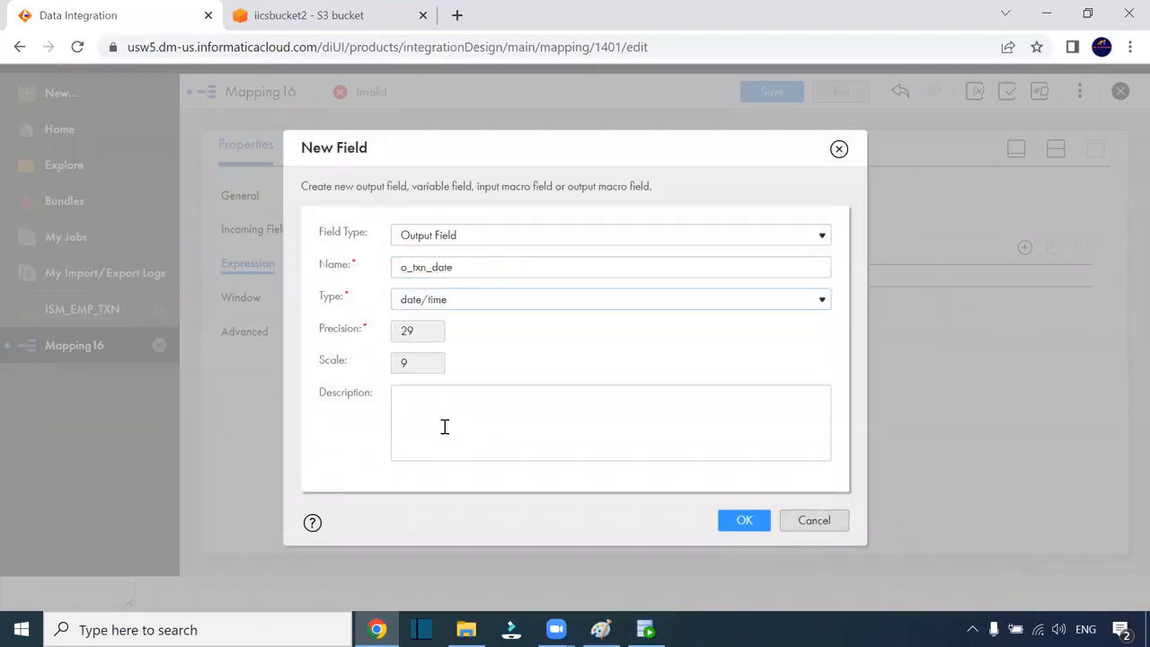
click(734, 525)
Set o_txn_date's expression to to_date(Trans_date,'mm/dd/yy'), validate it, and select Target1
click(486, 302)
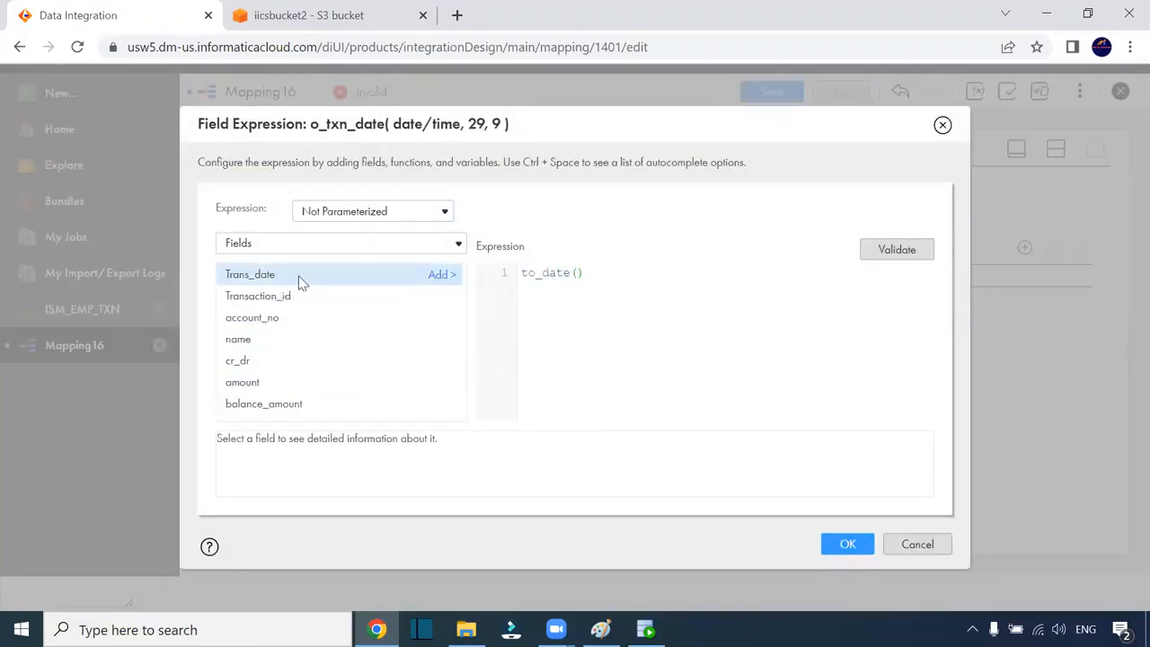
click(435, 275)
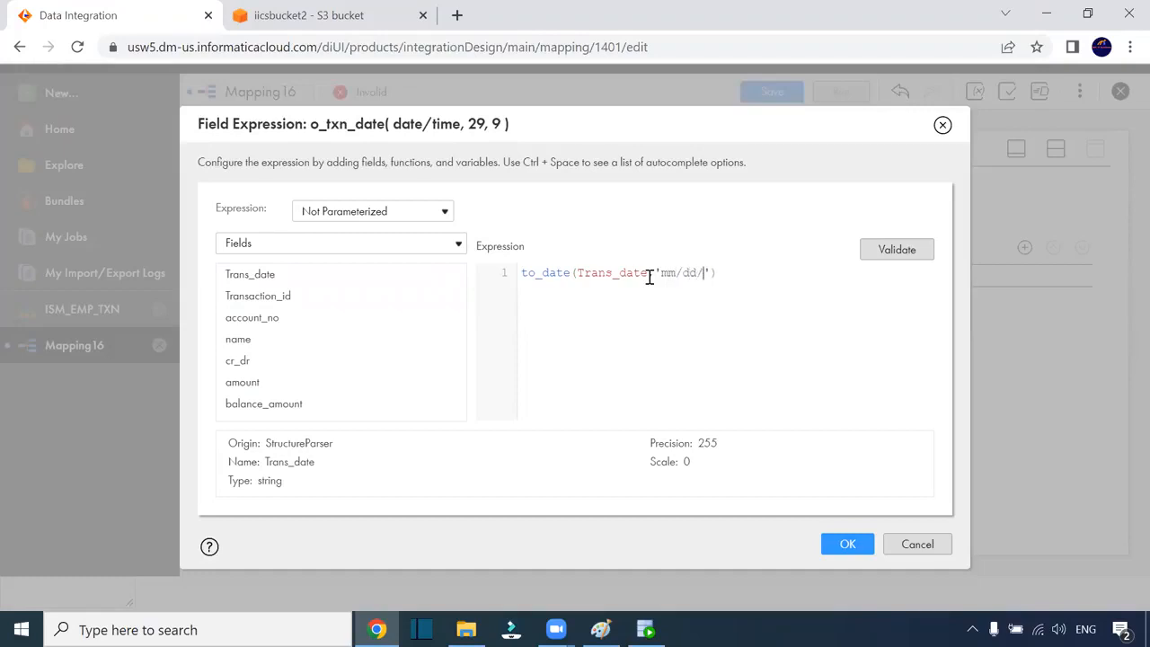
click(894, 254)
click(842, 567)
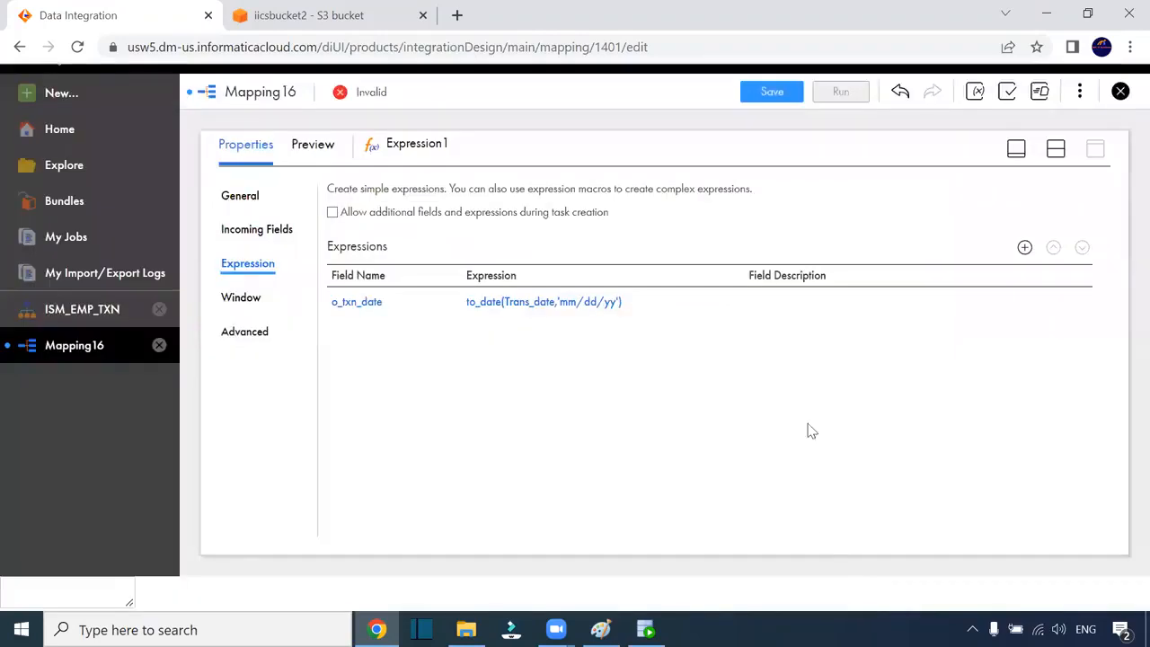
click(1055, 150)
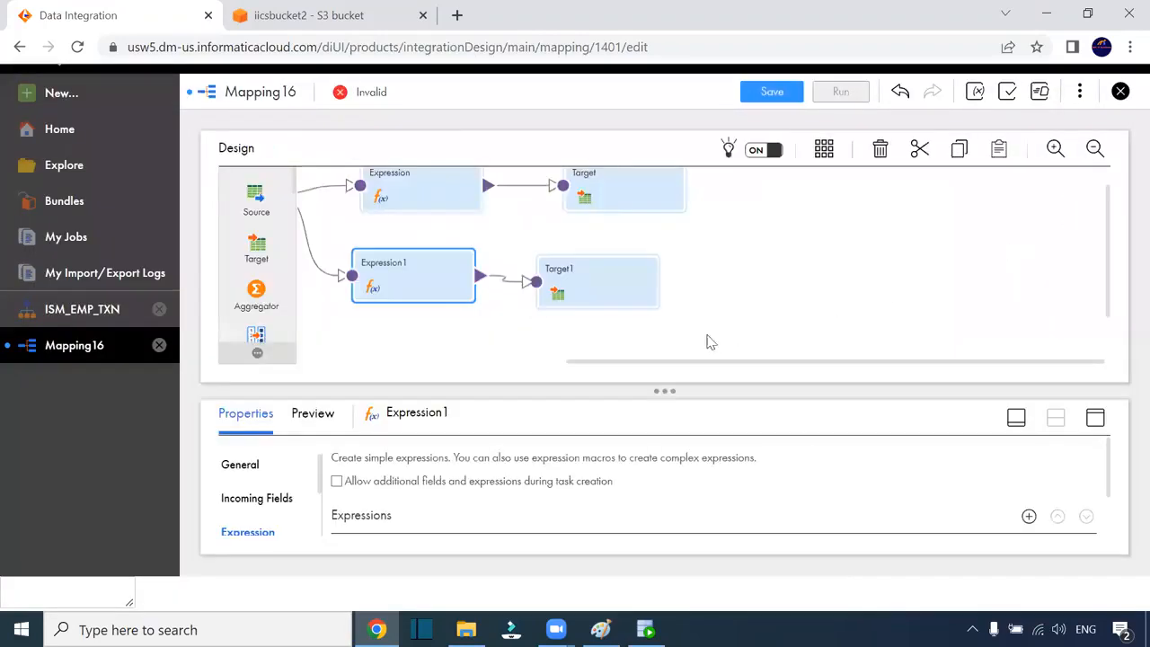
click(600, 281)
Point Target1 at the Oracle_Target connection with T_TXN as its target table
click(1095, 417)
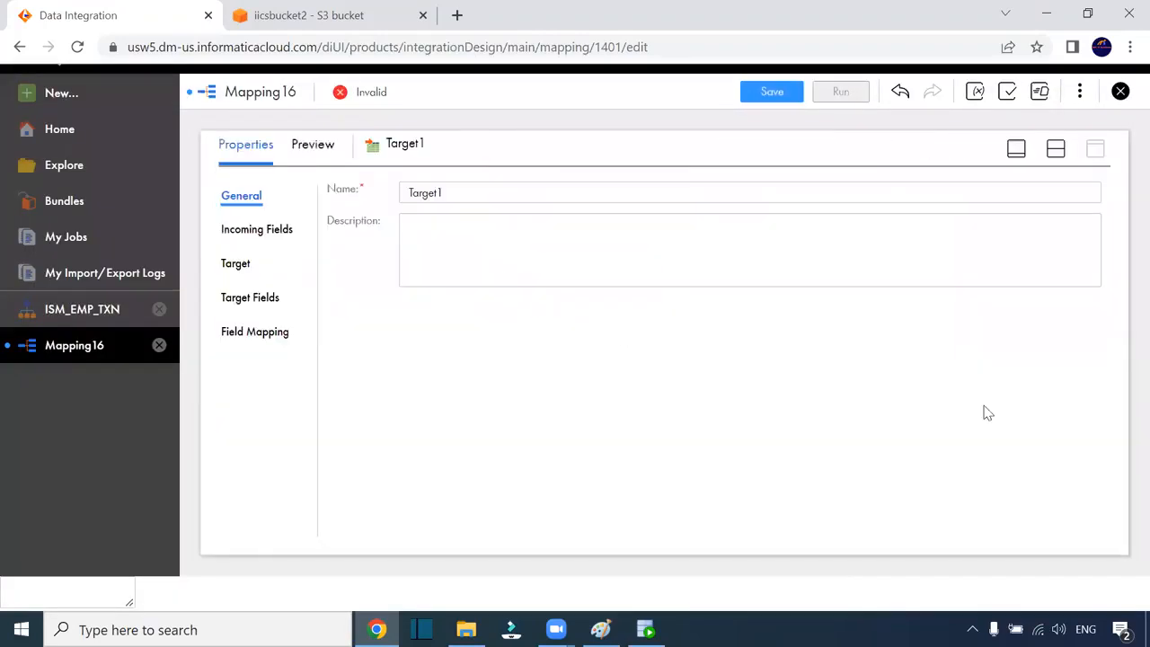
click(274, 342)
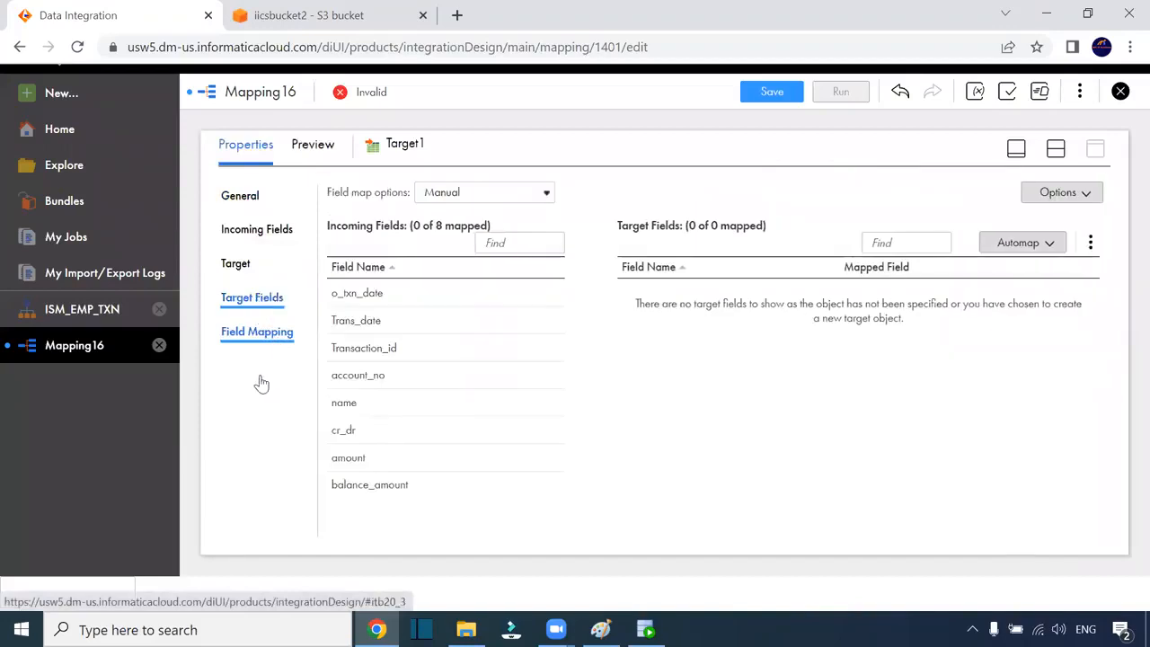
click(232, 267)
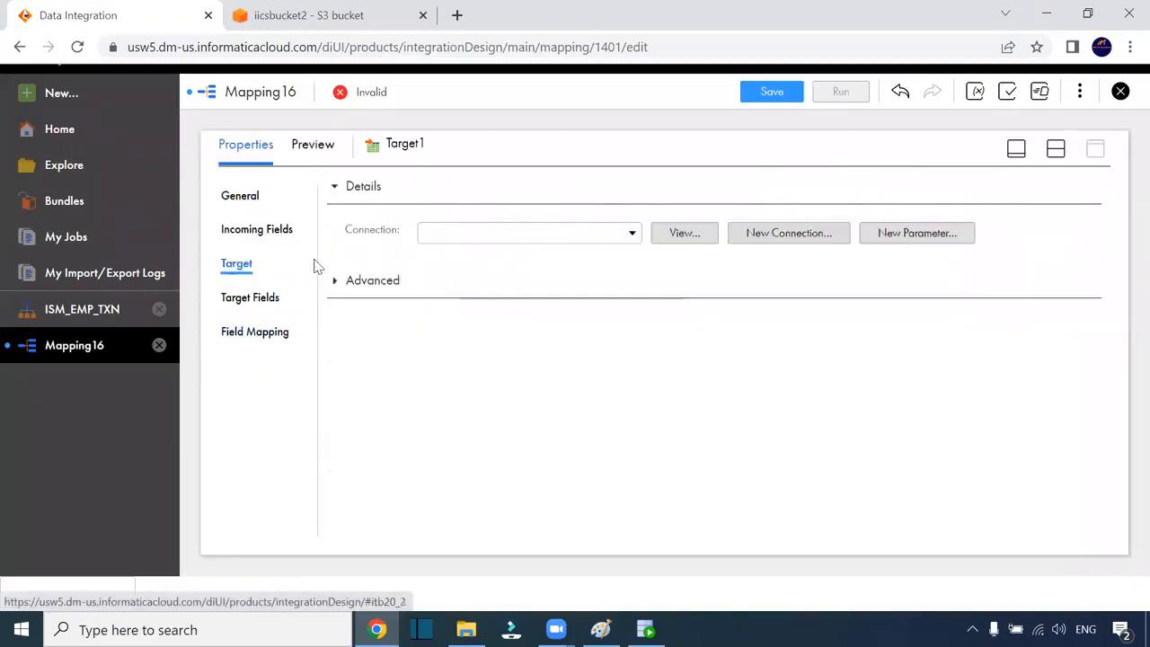
click(608, 236)
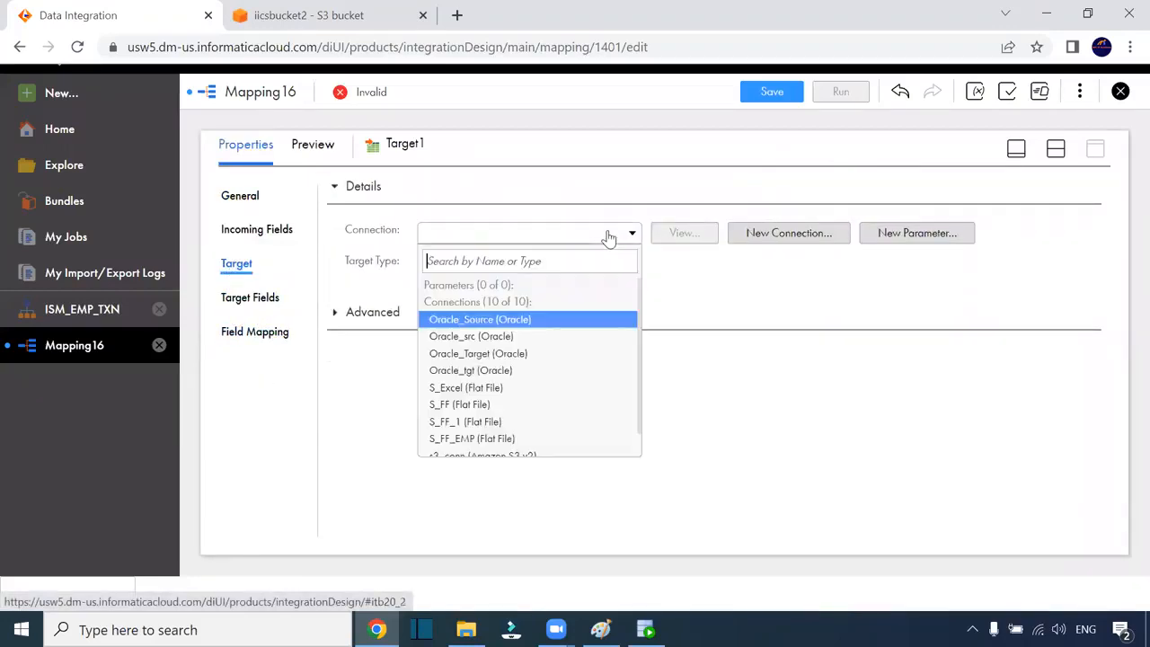
click(508, 356)
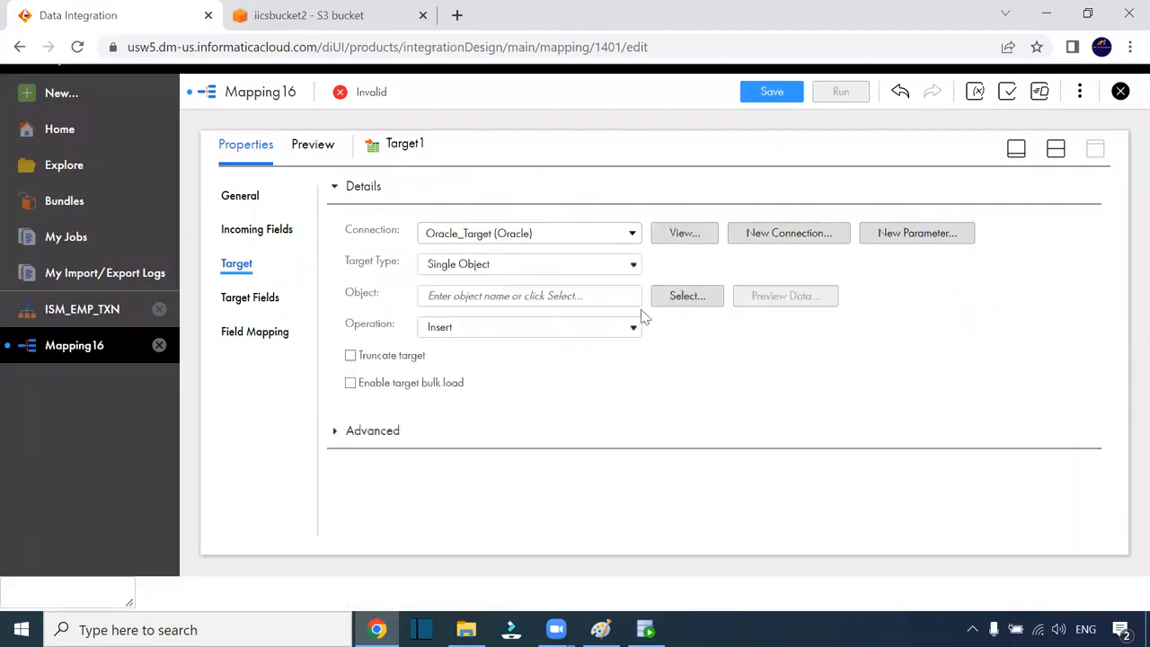
click(660, 297)
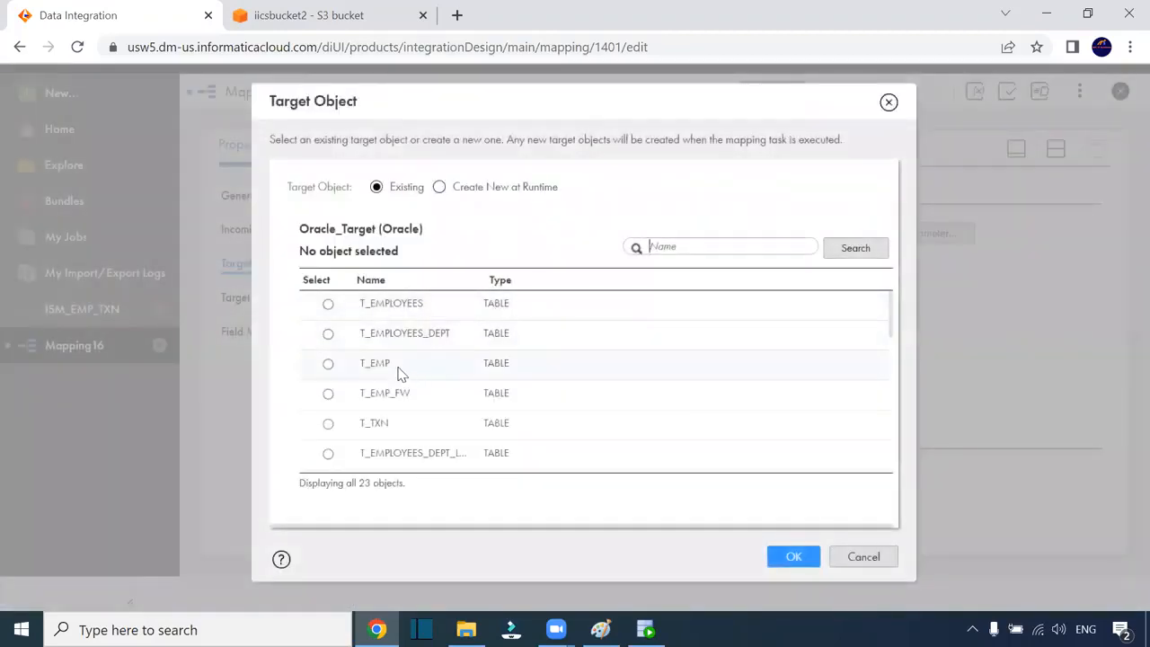
click(389, 363)
click(430, 424)
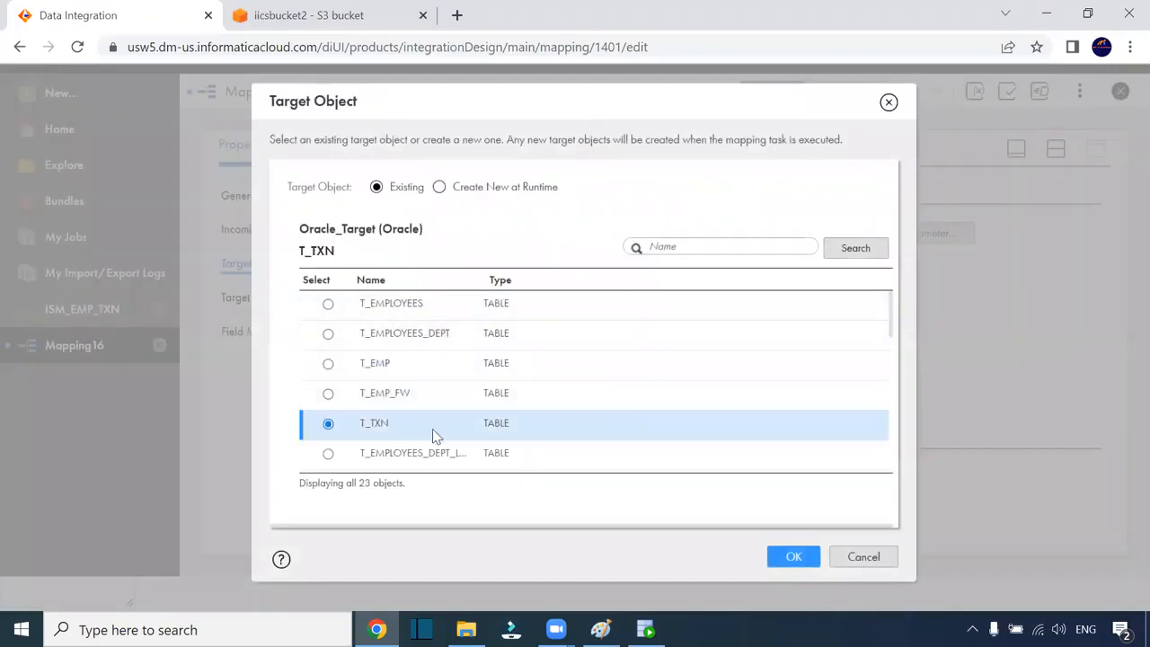
click(786, 554)
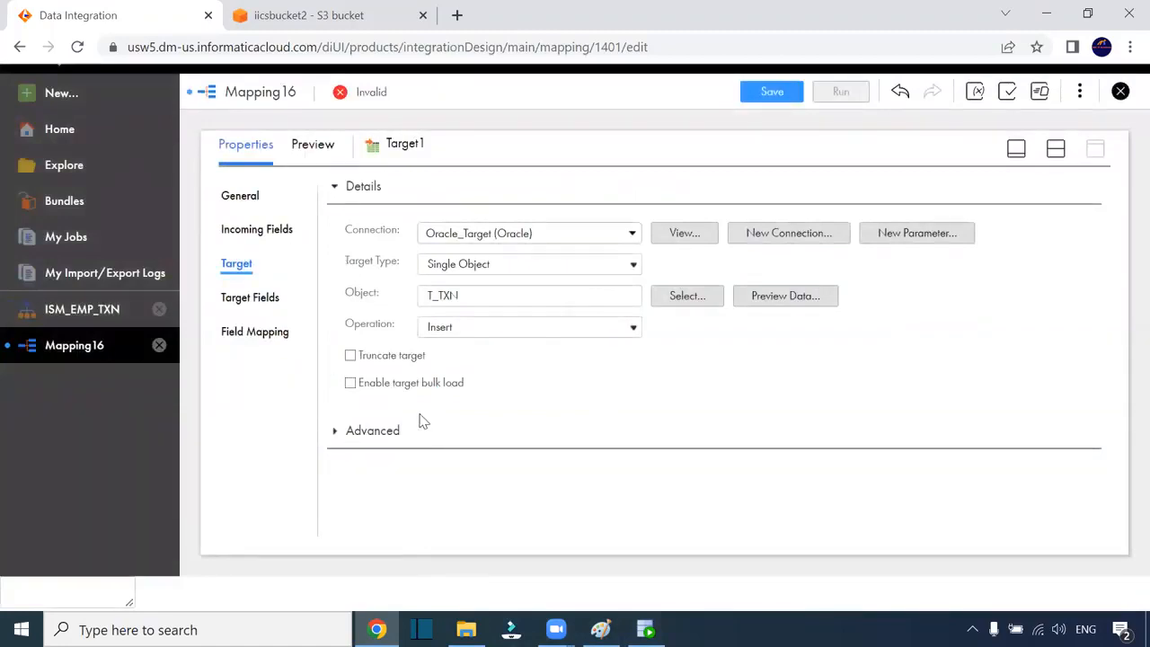
Smart-map all 7 Target1 fields, remap TRANS_DATE from Trans_date to o_txn_date, and save Mapping16
click(269, 334)
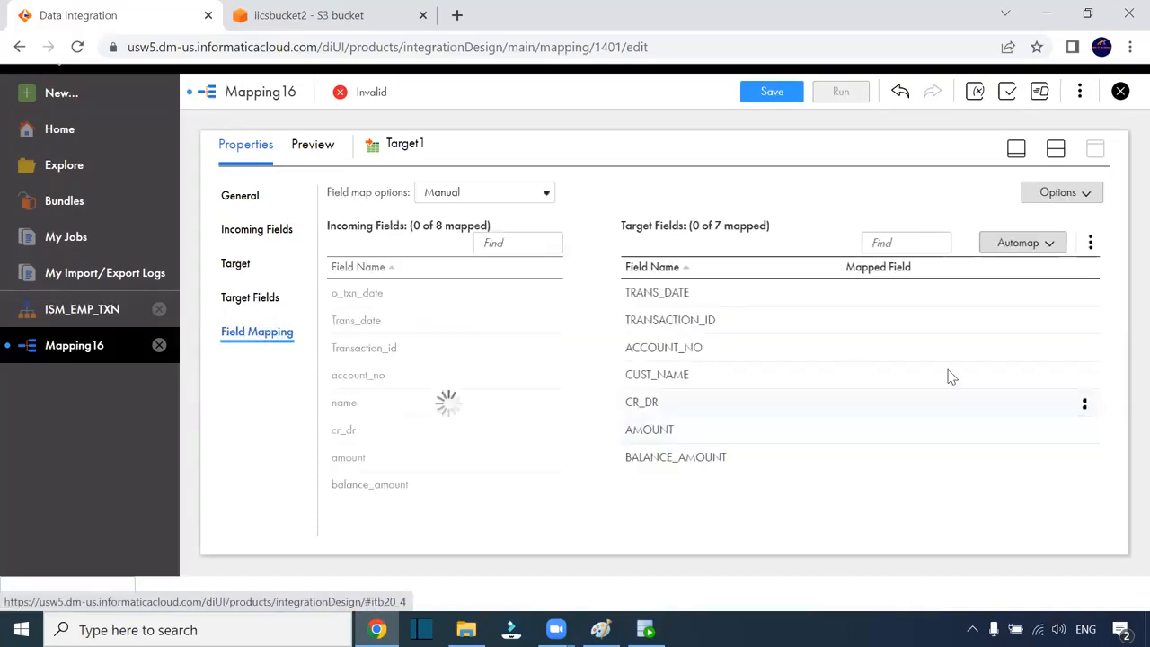
click(1045, 248)
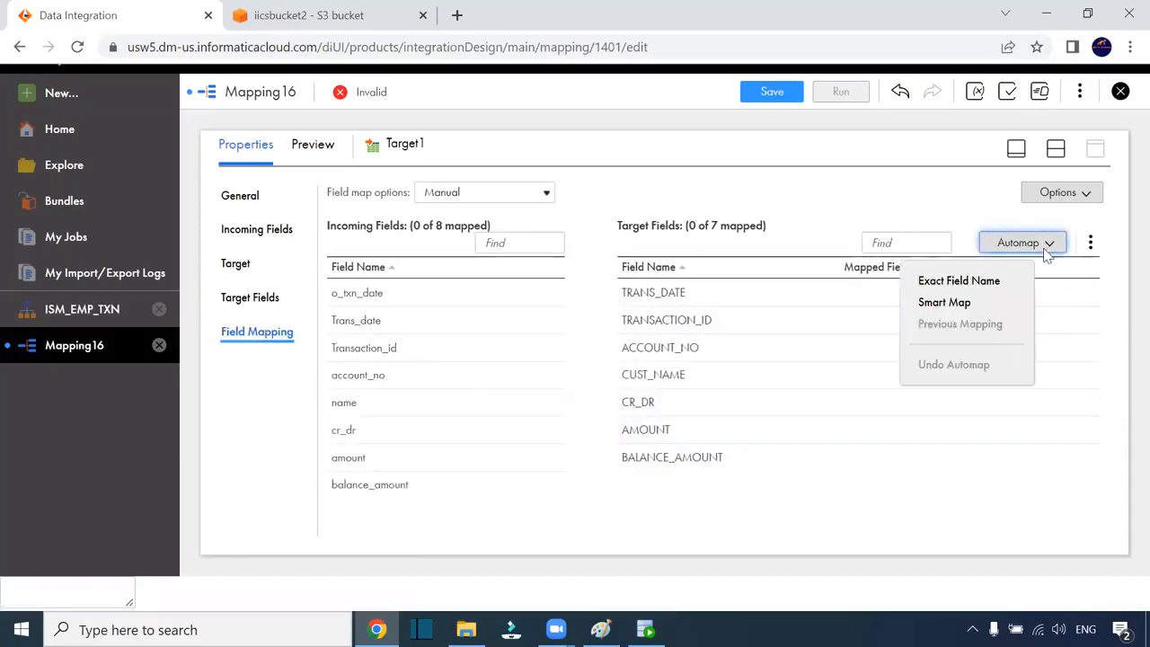
click(946, 303)
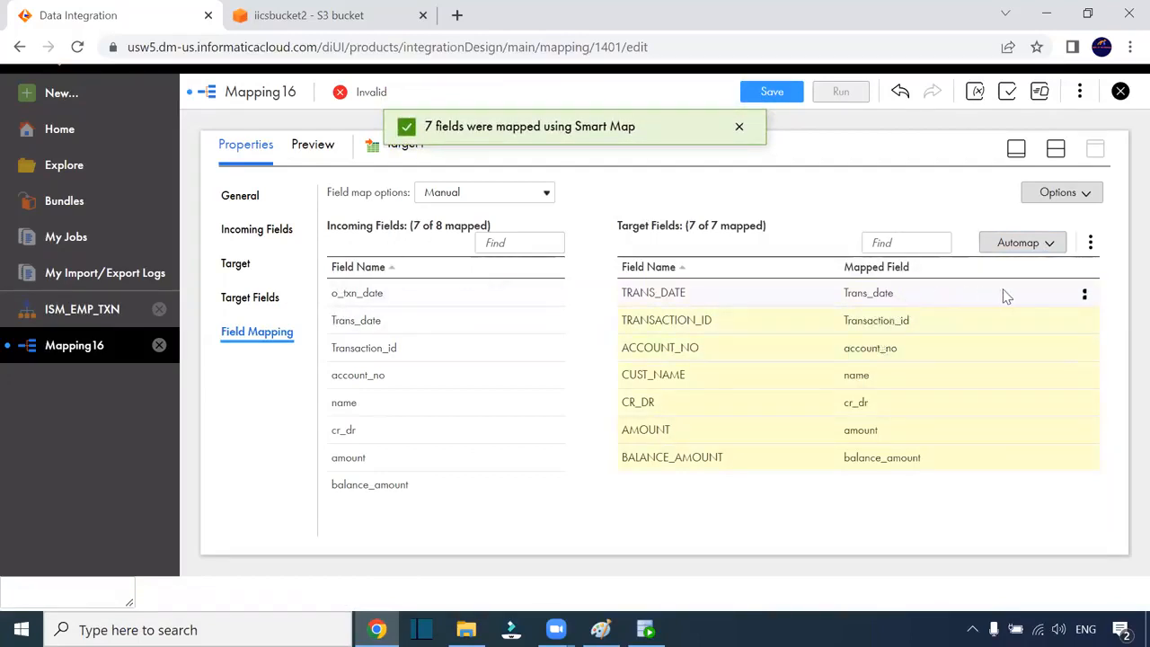
click(1078, 299)
click(1080, 295)
click(1024, 289)
drag(364, 294, 867, 293)
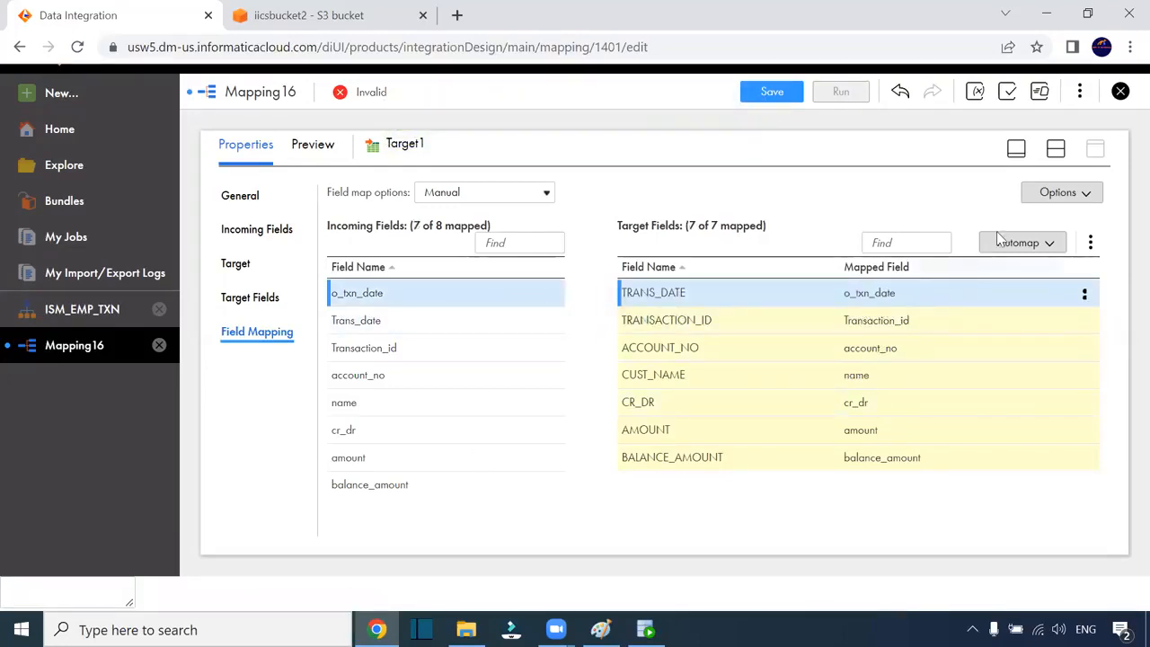
click(1056, 148)
click(772, 92)
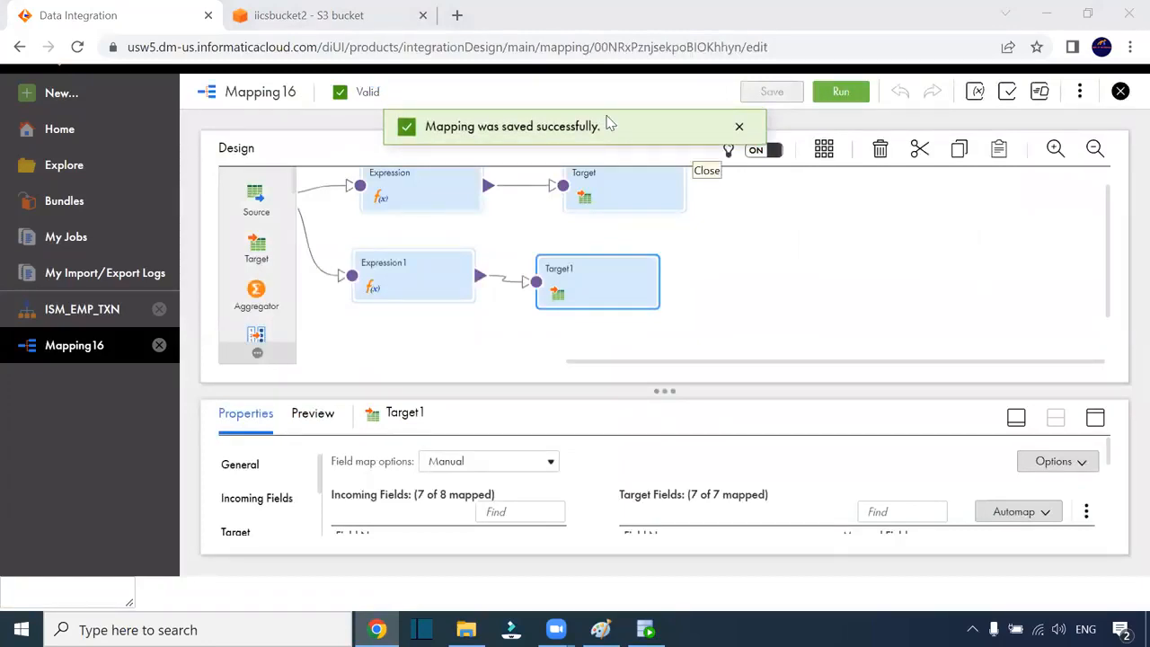
Rerun the t_txn query to confirm it is still empty, then start a Mapping16 run
click(644, 629)
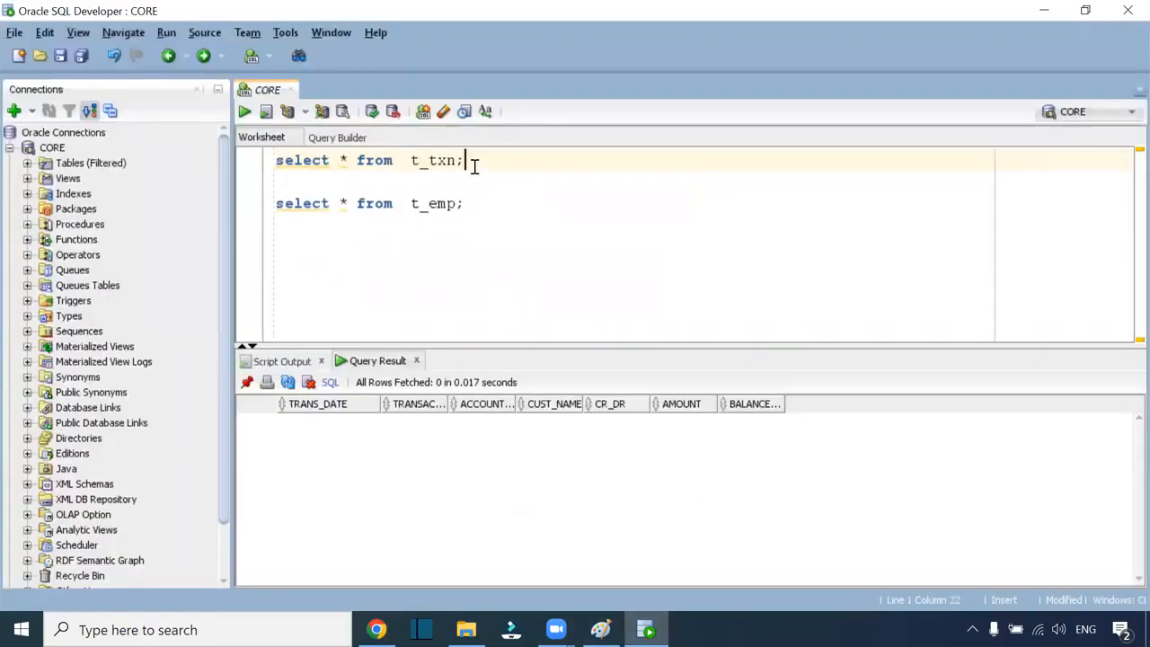
key(ctrl+Return)
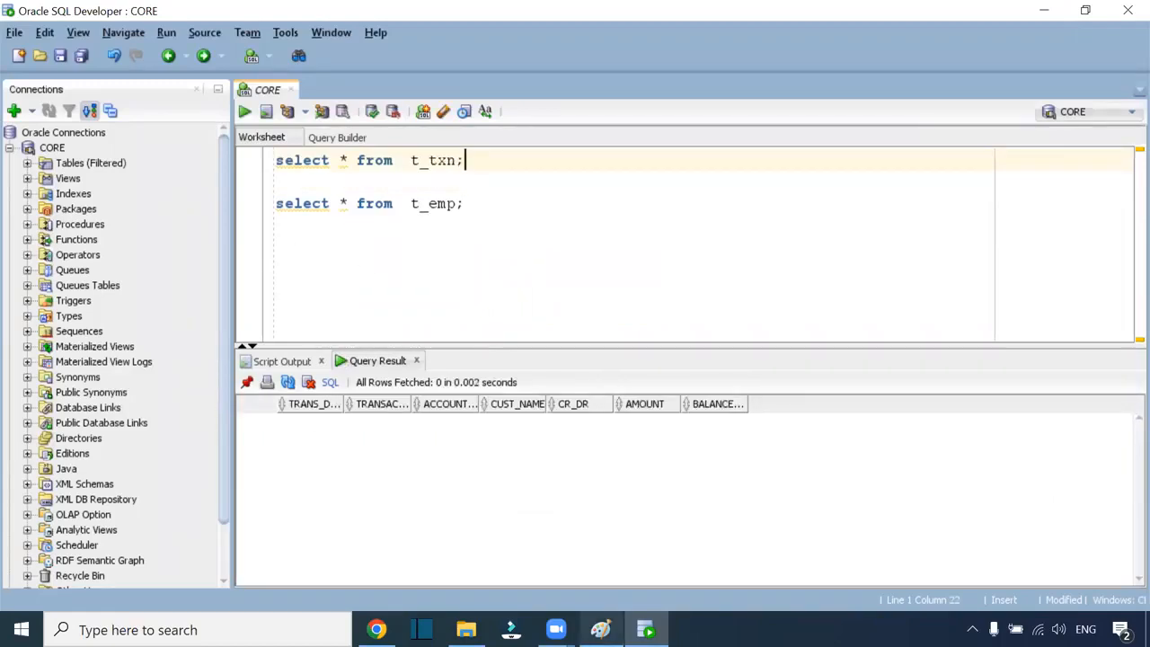
mouse_move(376, 629)
click(482, 593)
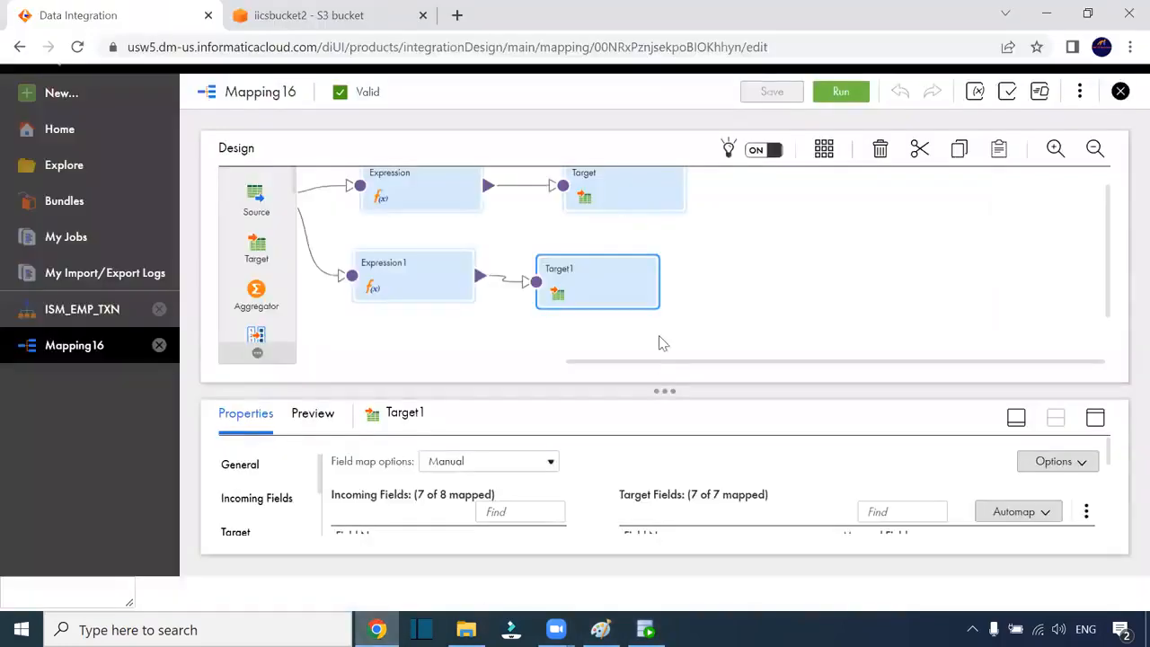
click(839, 97)
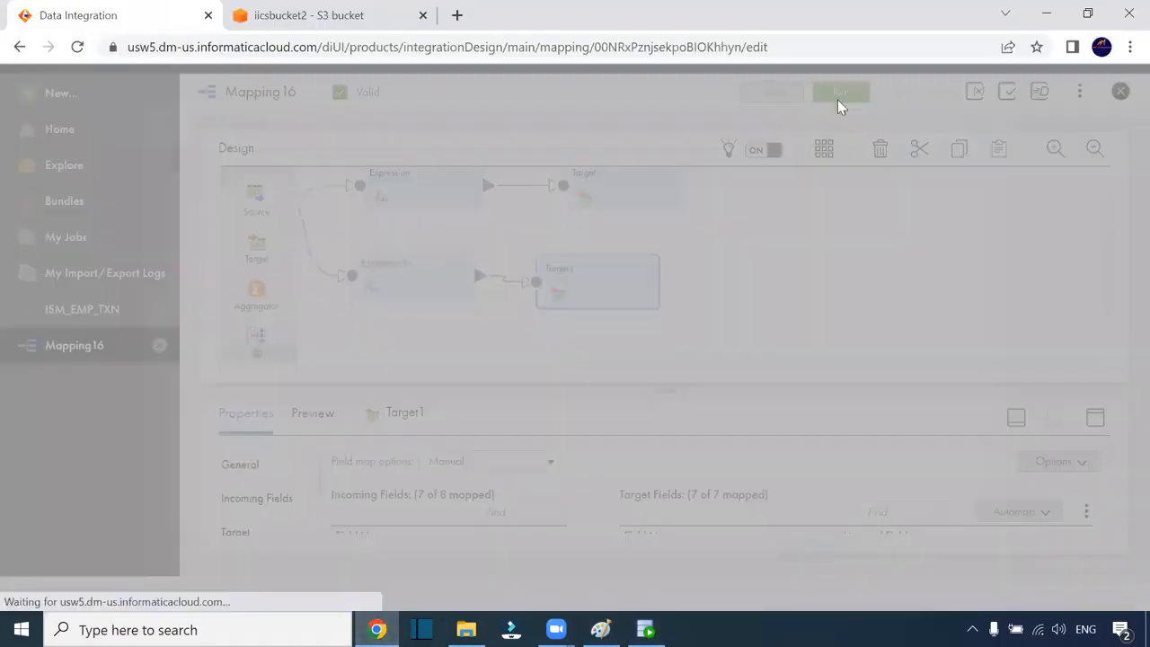
Confirm the Mapping16 run and refresh My Jobs until Mapping16-1 is processing
click(876, 552)
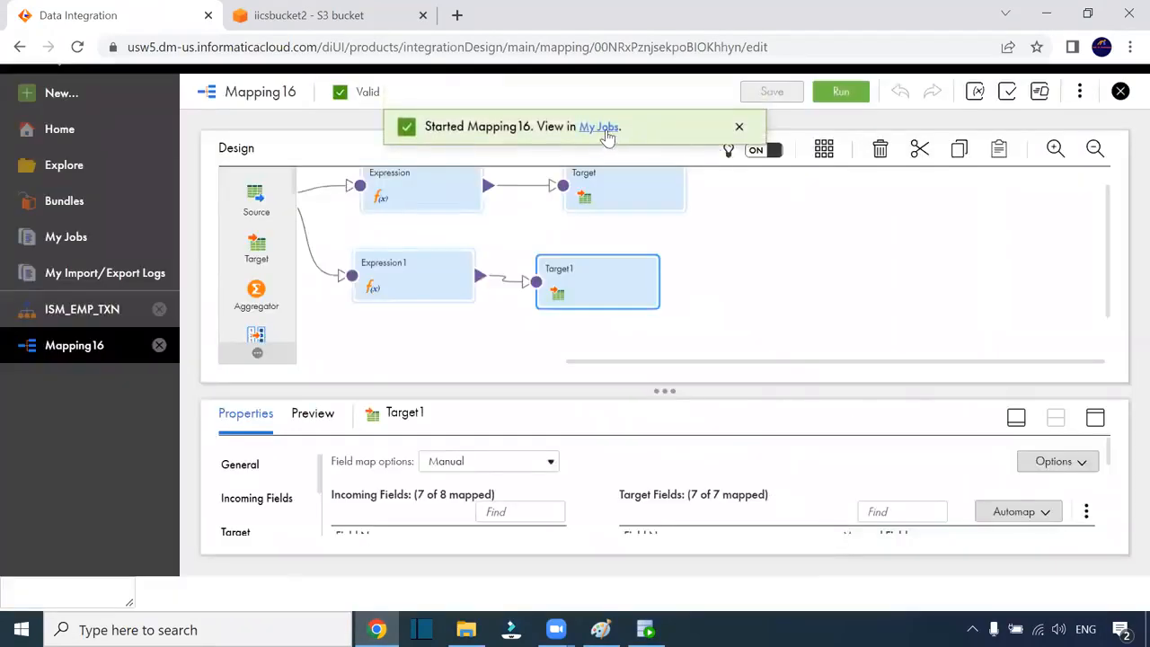
click(607, 131)
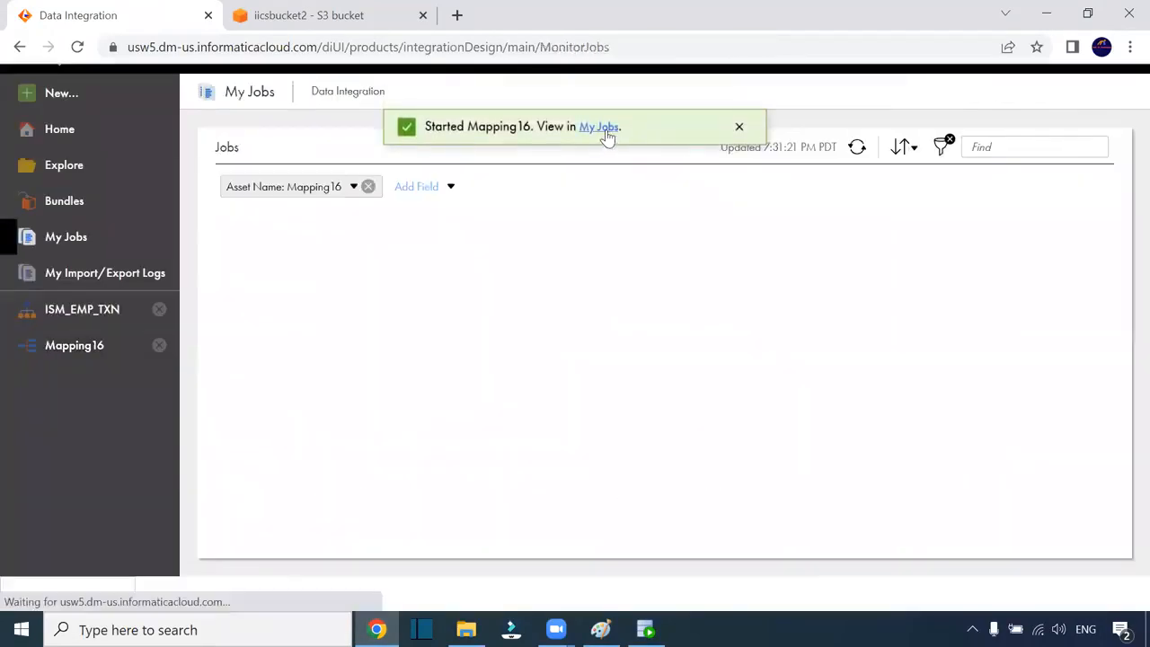
click(857, 151)
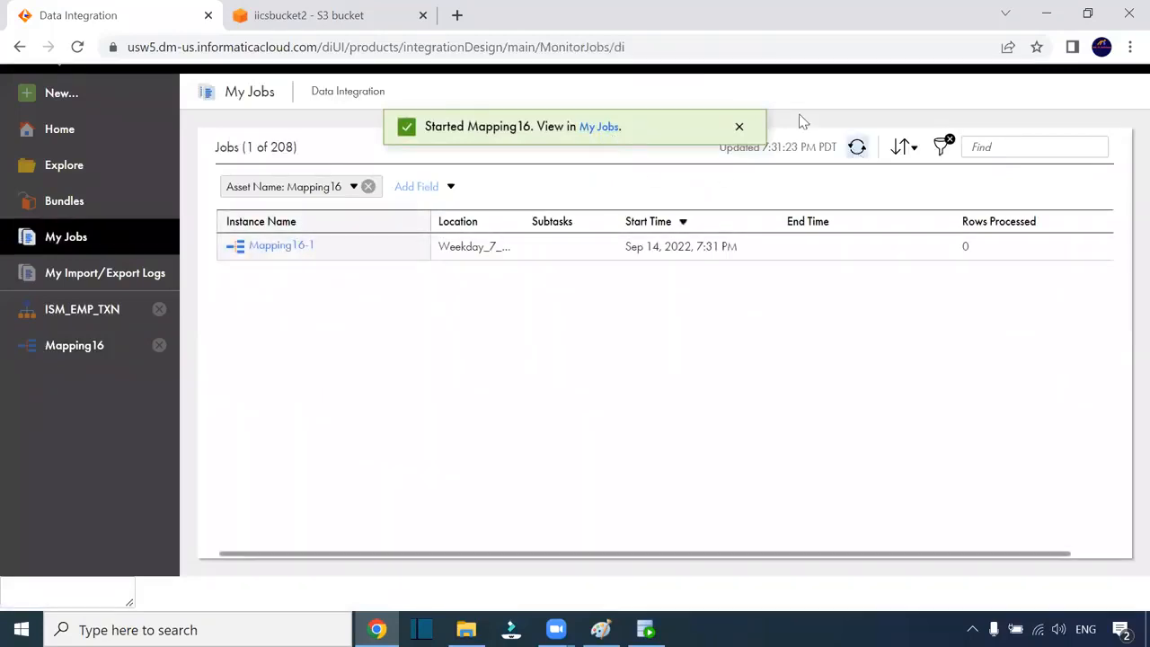
click(707, 77)
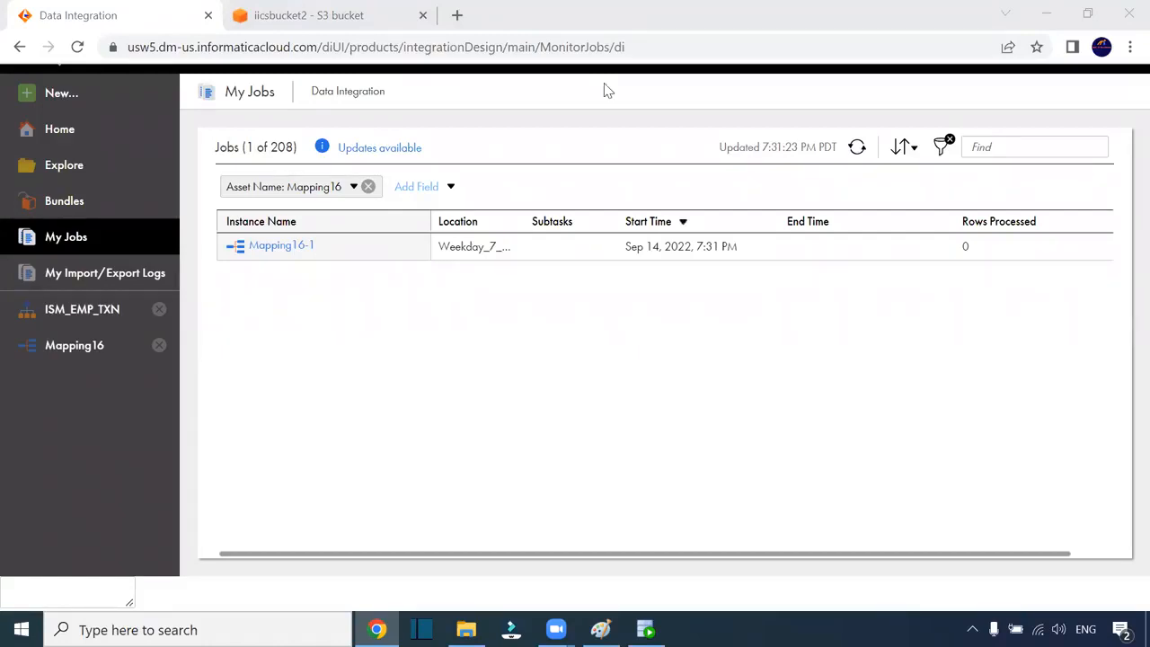
click(857, 149)
click(645, 629)
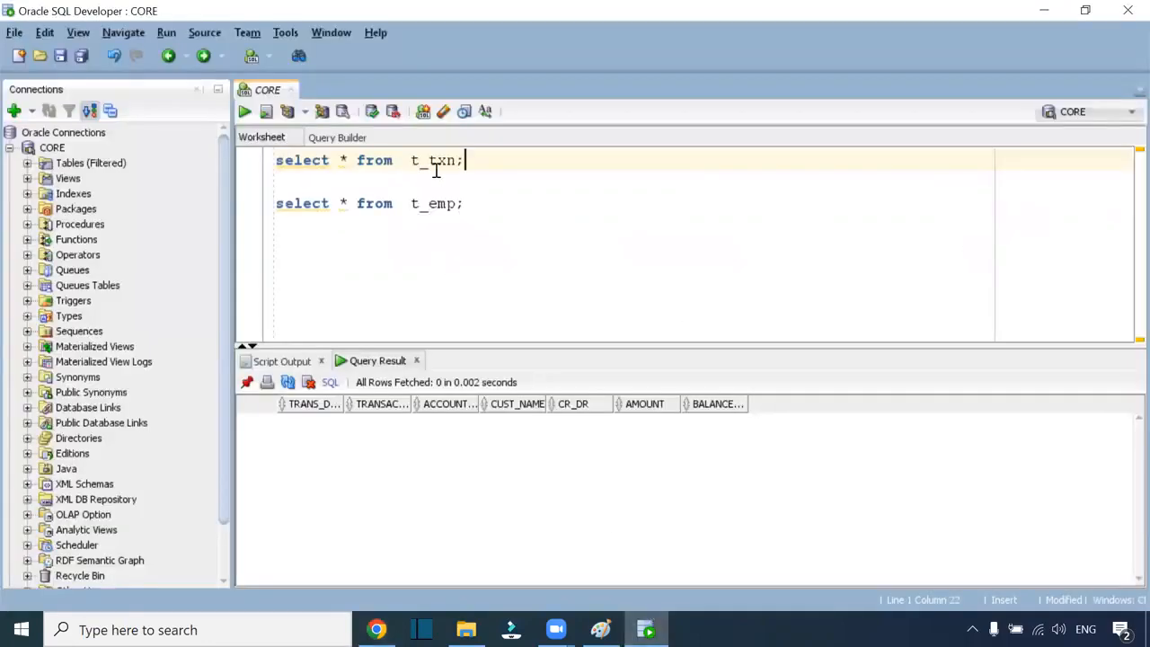
Rerun select * from t_txn to show the 16 loaded rows, widening TRANSACTION_ID and CUST_NAME
key(ctrl+Return)
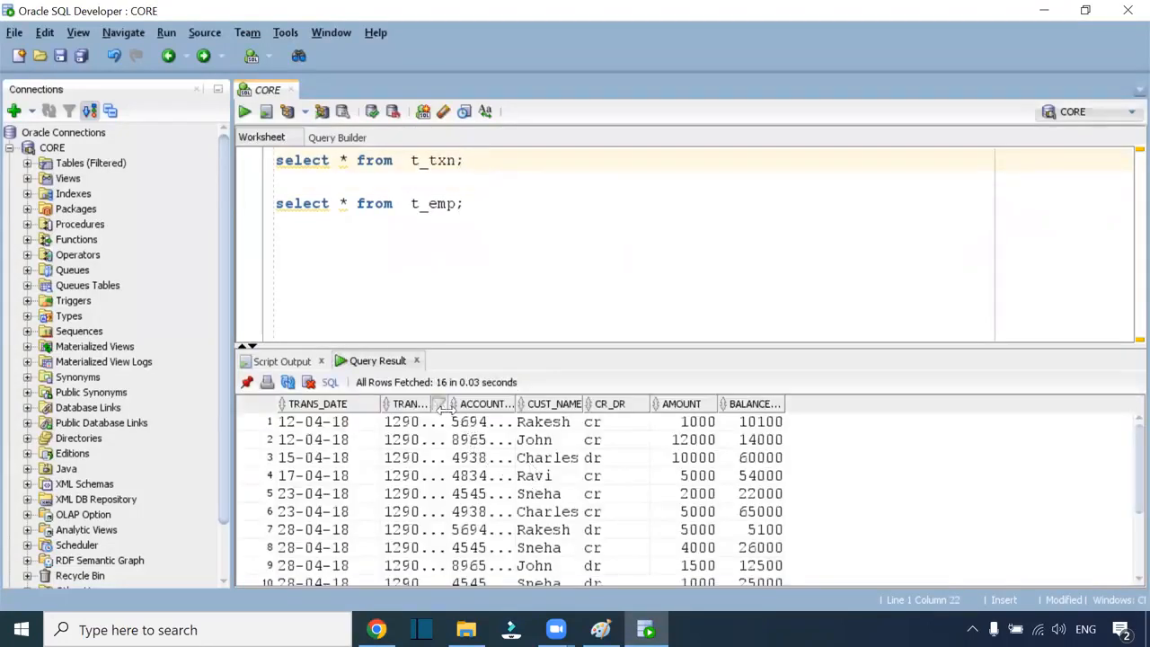
drag(458, 403, 634, 403)
click(579, 403)
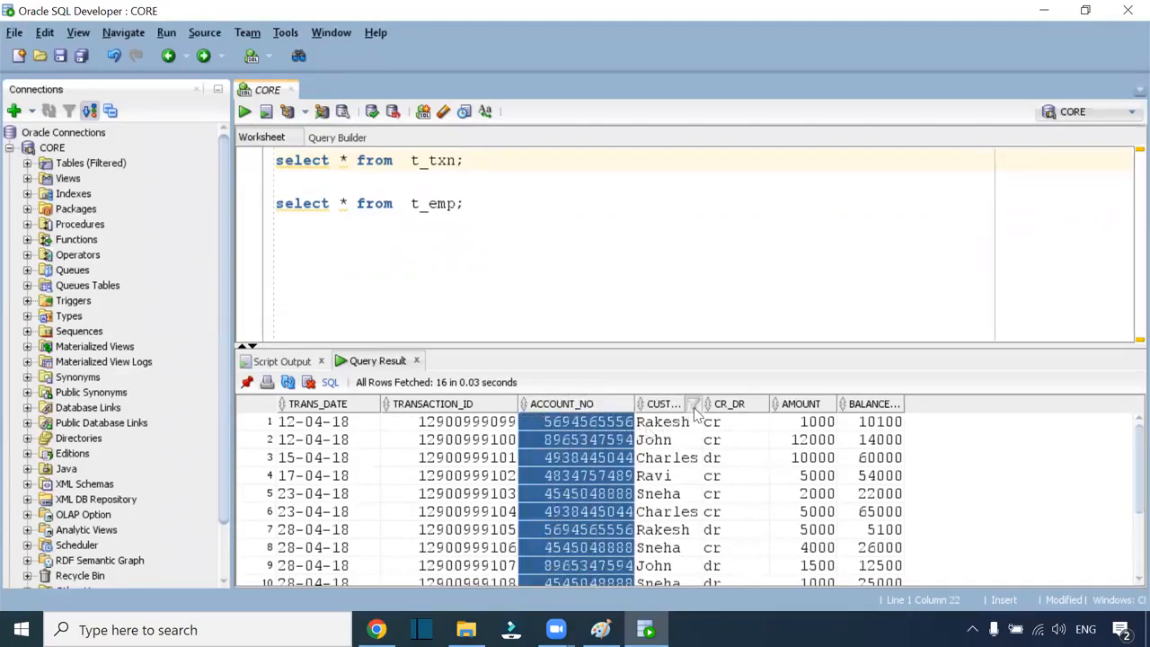
drag(696, 406, 773, 404)
Open emp_txn_details from Src_Files and autofit txn columns B and C to show full values
click(466, 628)
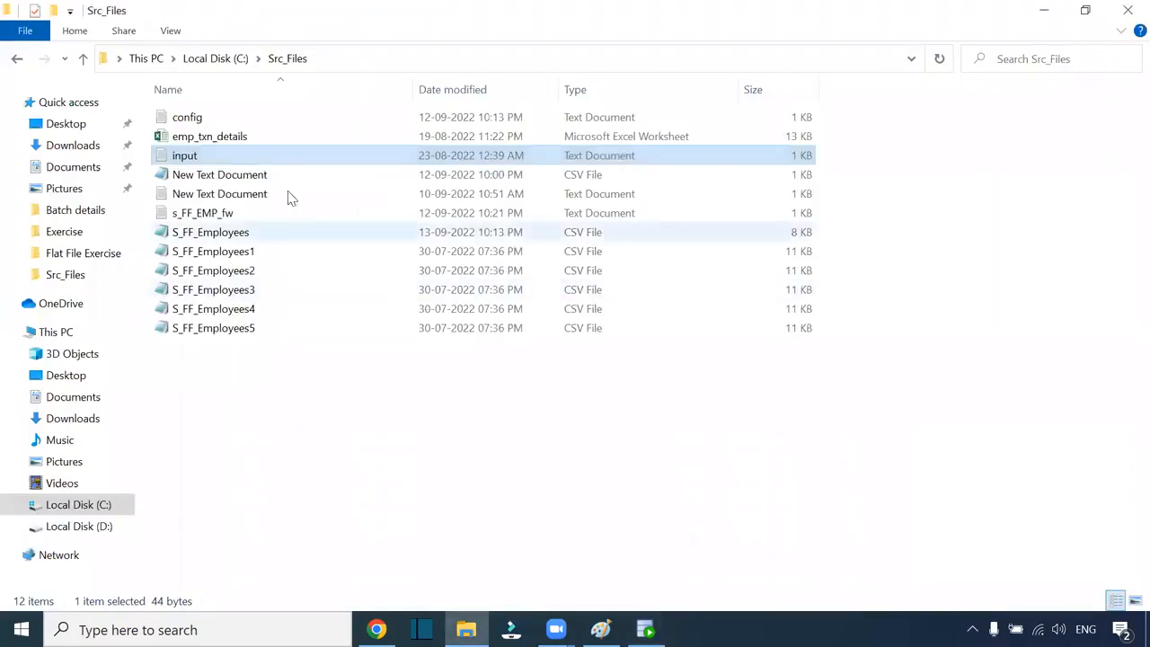
double_click(212, 140)
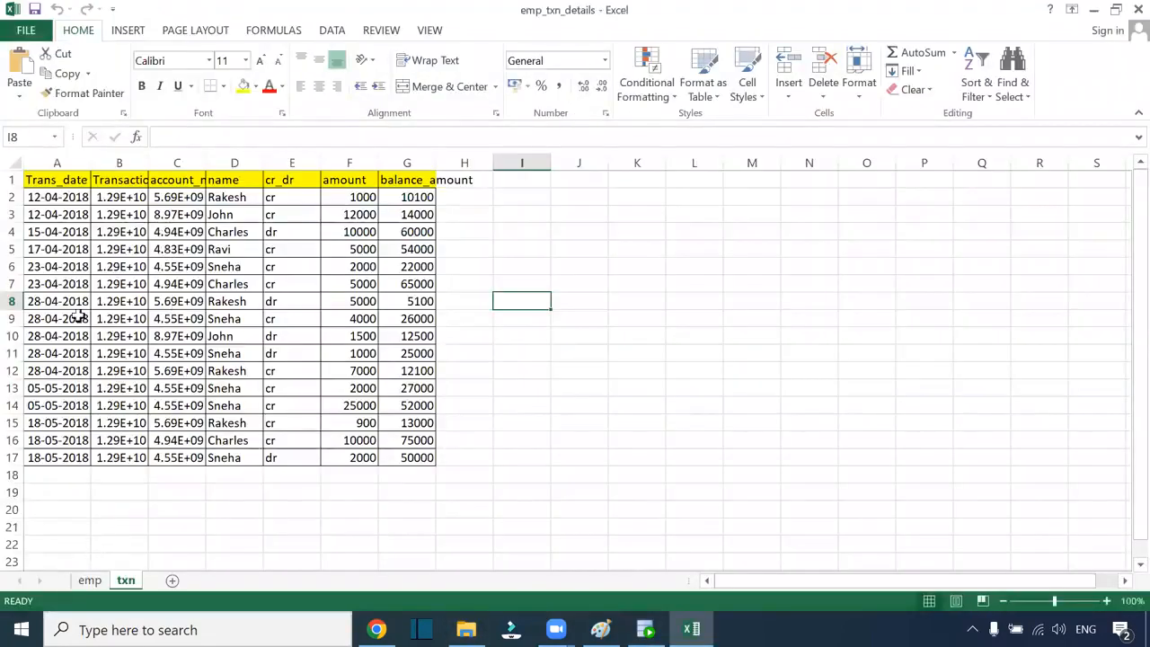
double_click(151, 162)
drag(293, 163, 282, 162)
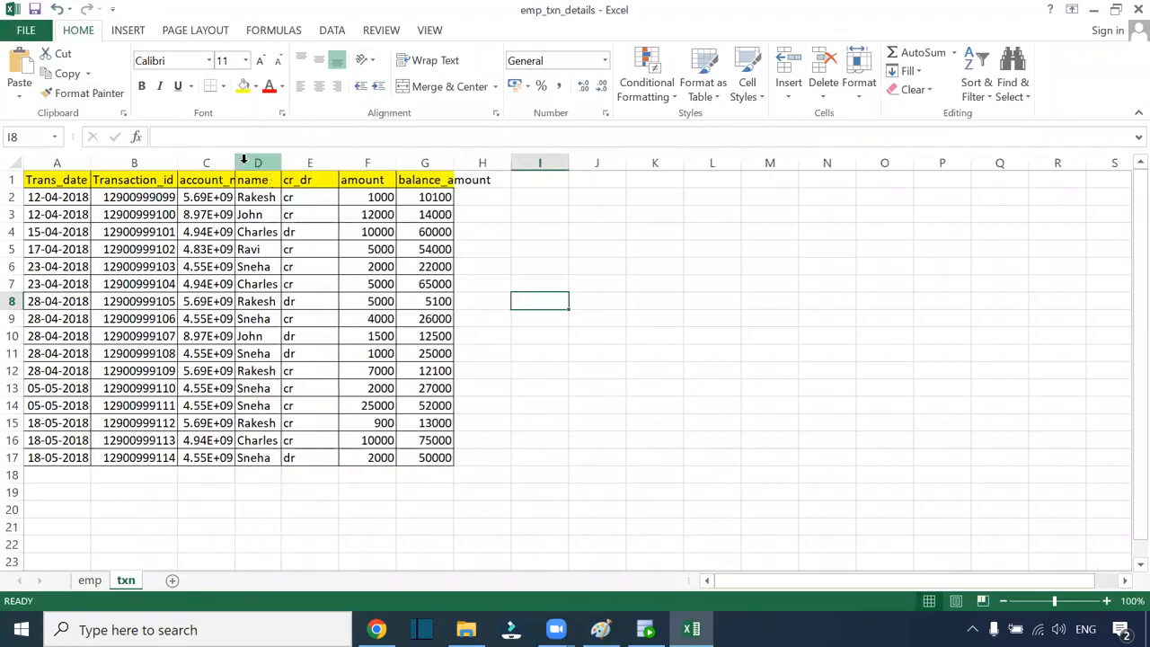
double_click(234, 161)
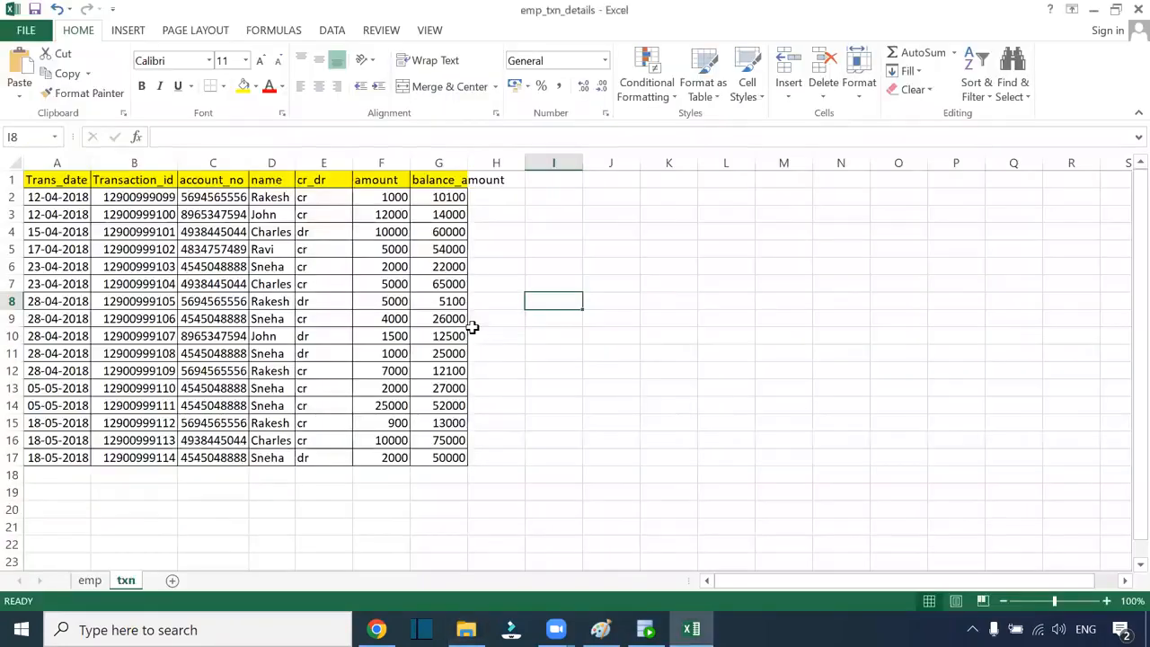
Run select * from t_emp in SQL Developer to see its 26 rows, then bring up the Paint diagram
key(alt+Tab)
key(alt+Tab)
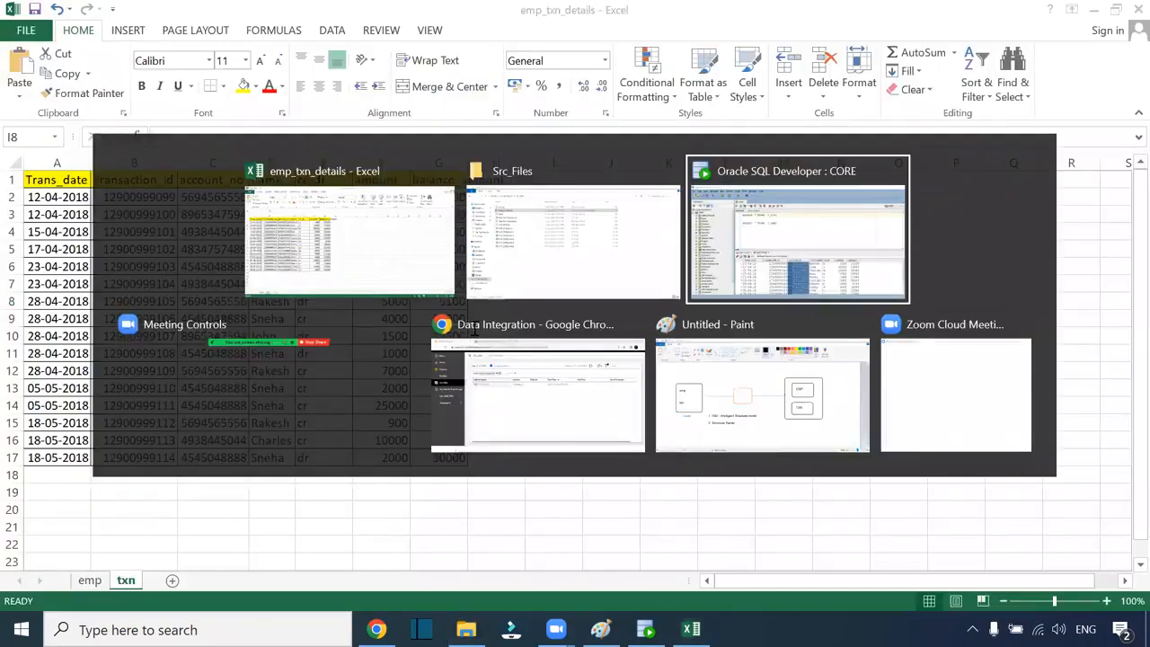
click(466, 205)
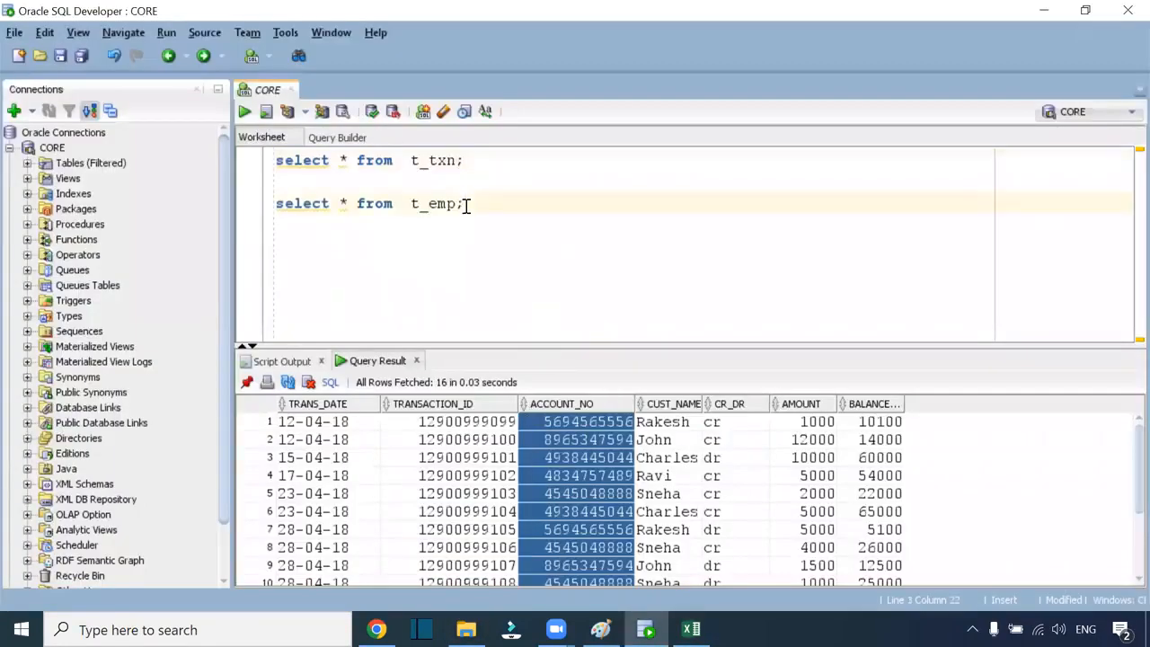
key(ctrl+Return)
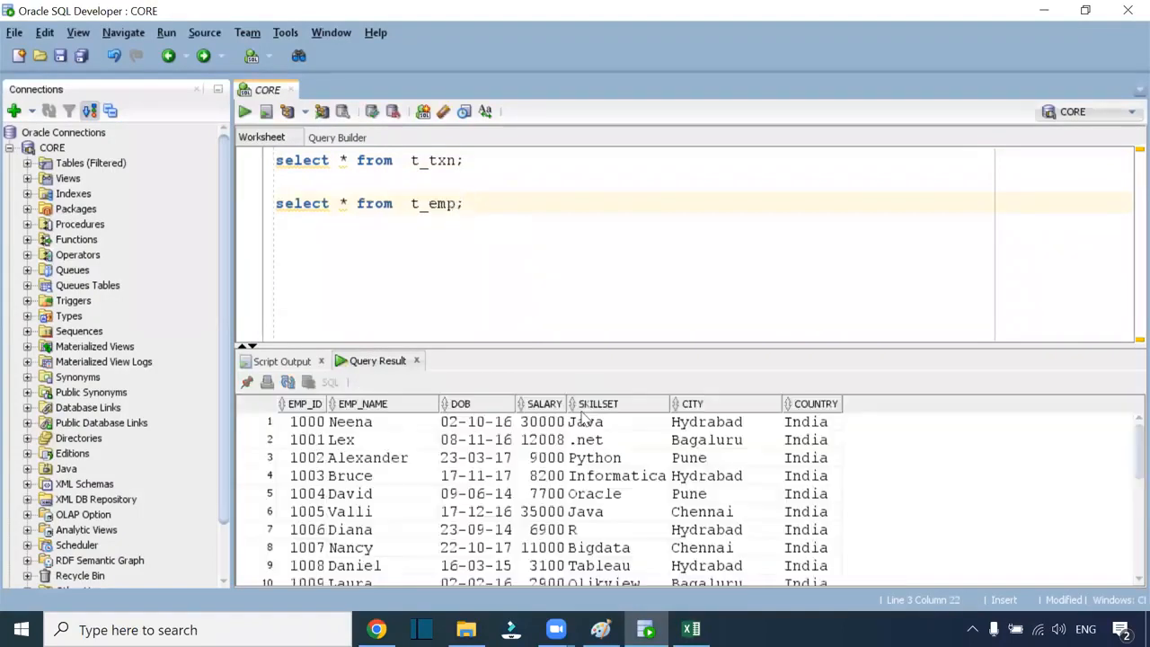
drag(330, 427, 795, 552)
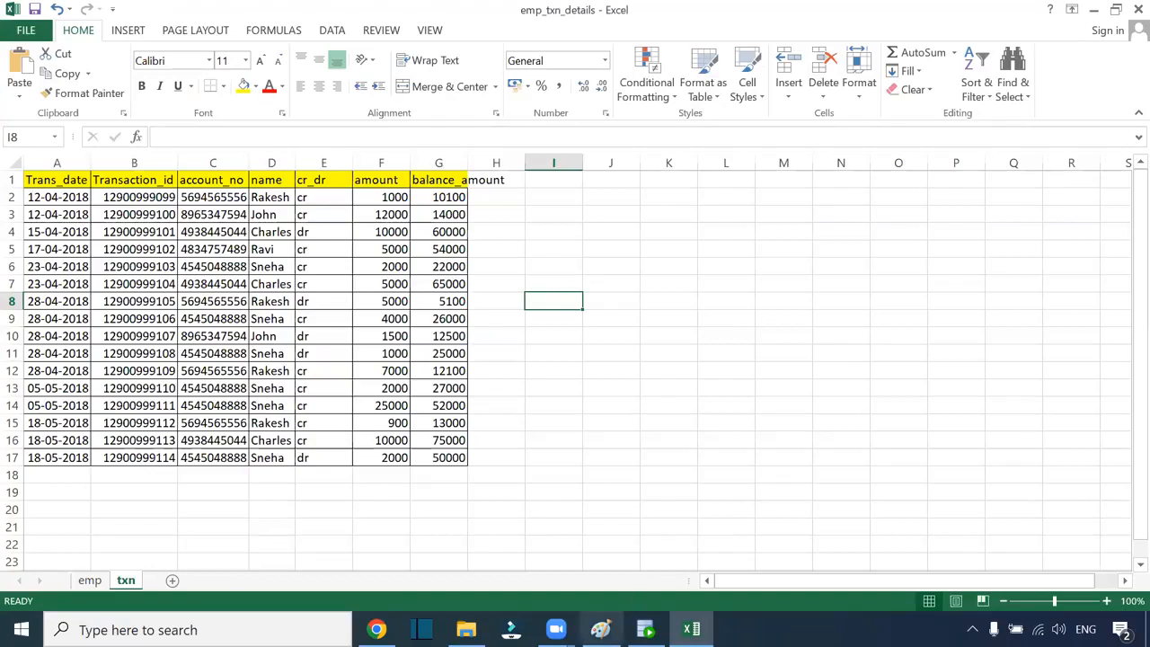
click(600, 628)
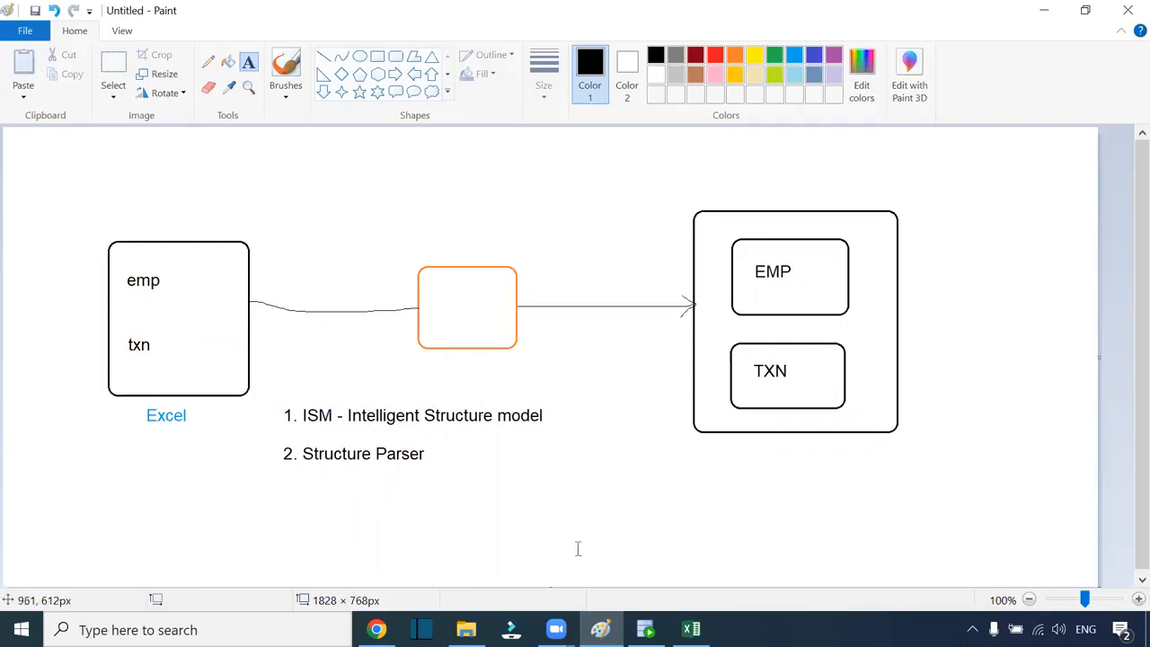
Start a new Intelligent Structure Model using emp_txn_details.xlsx as the sample file
click(377, 629)
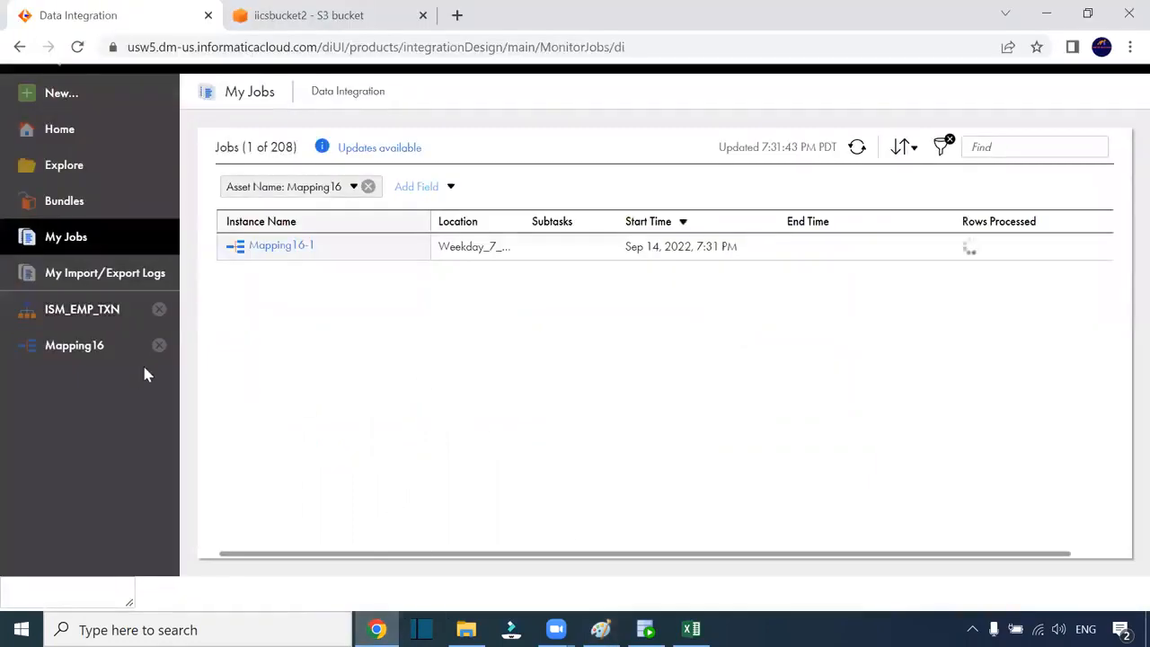
click(75, 89)
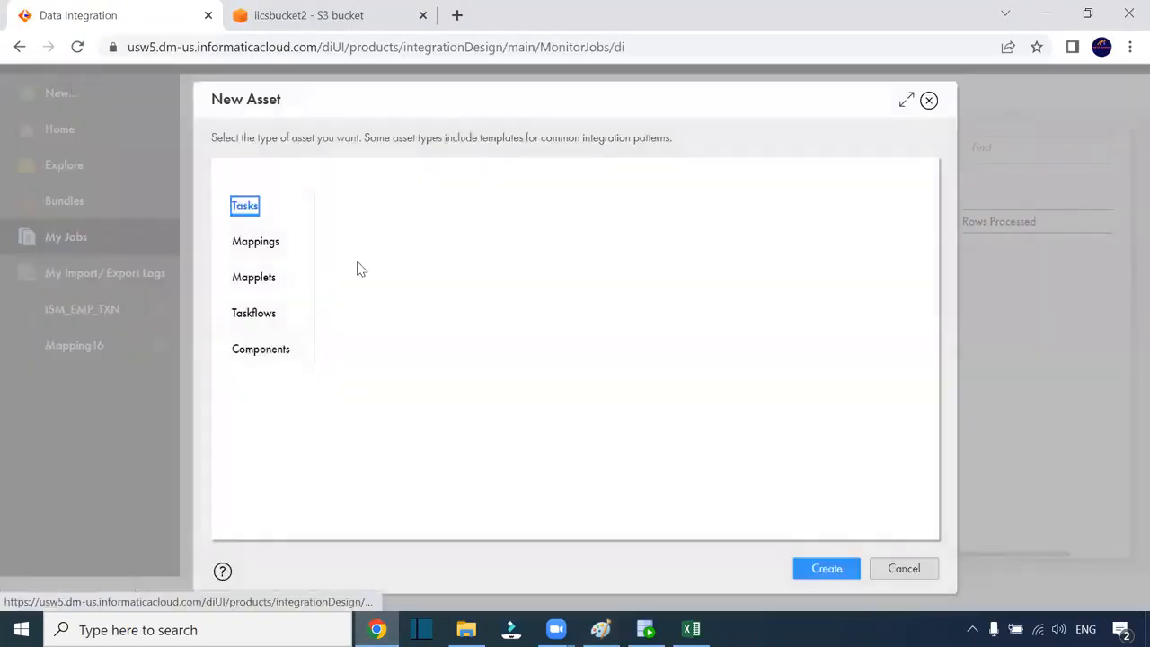
click(272, 351)
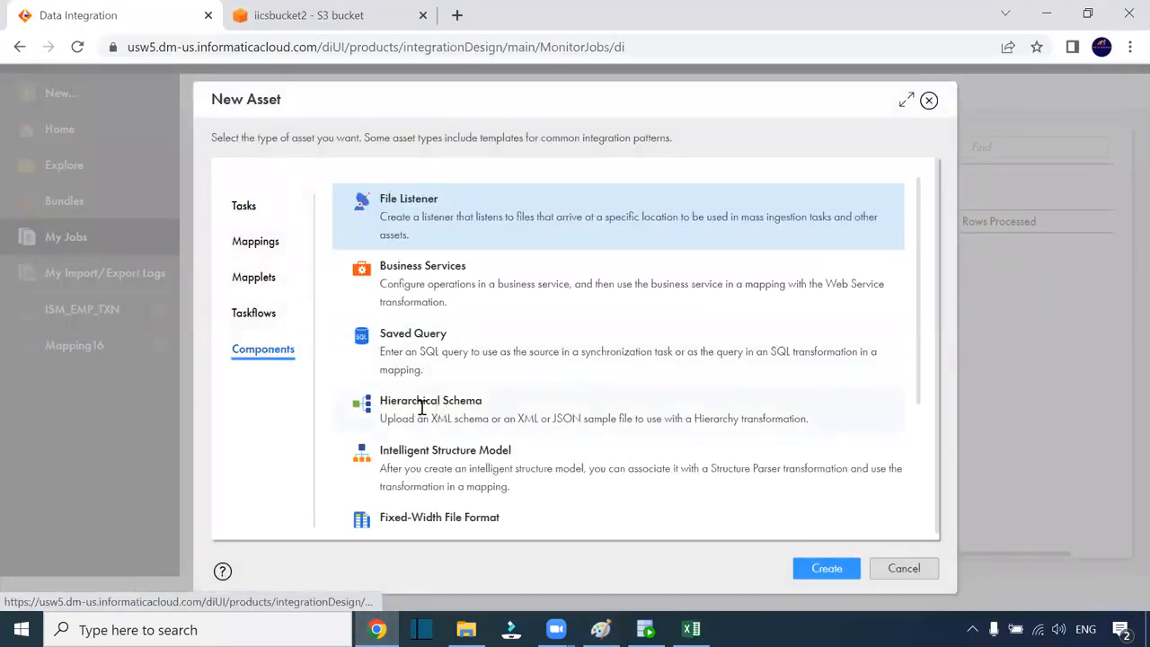
click(450, 467)
click(826, 567)
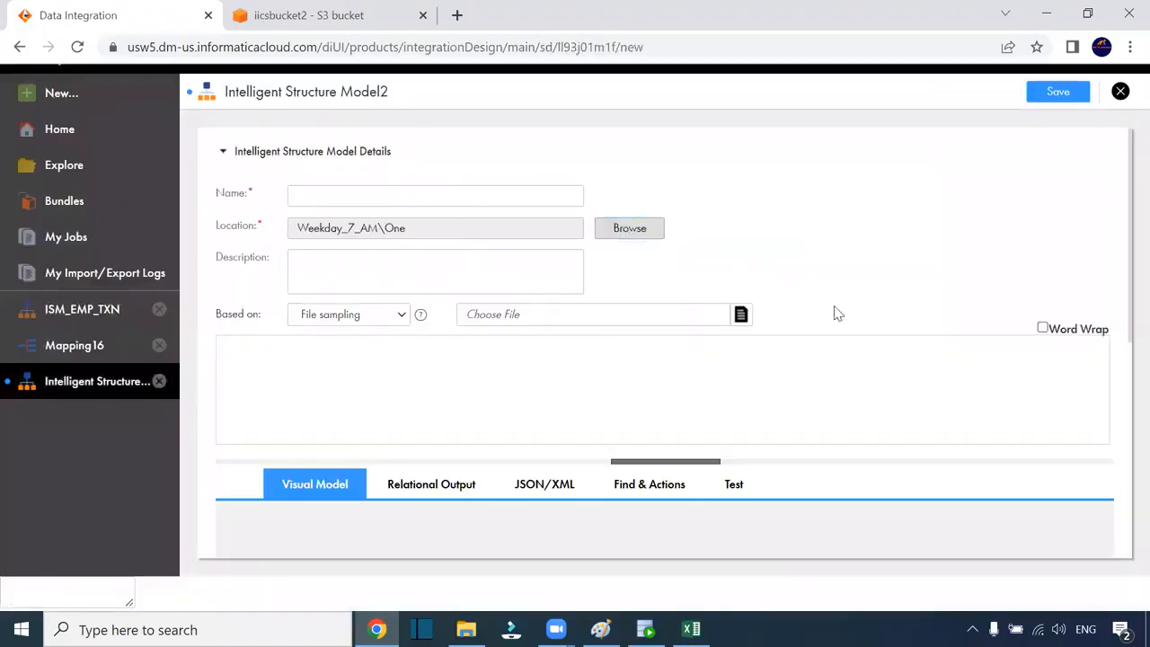
click(741, 315)
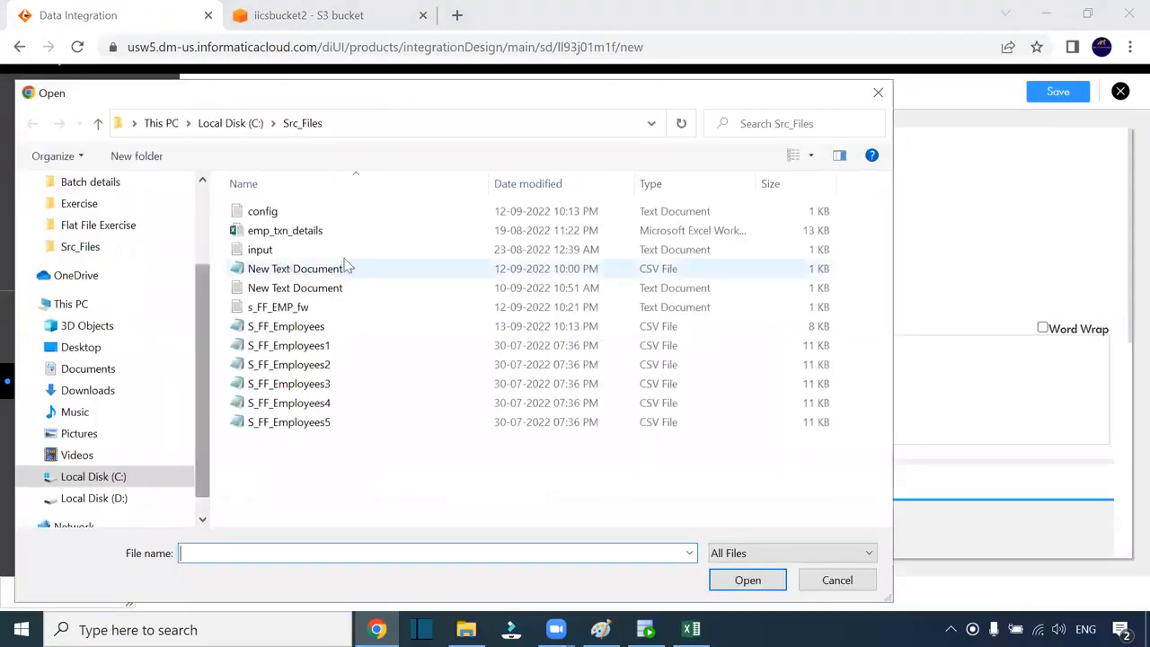
click(323, 231)
click(748, 580)
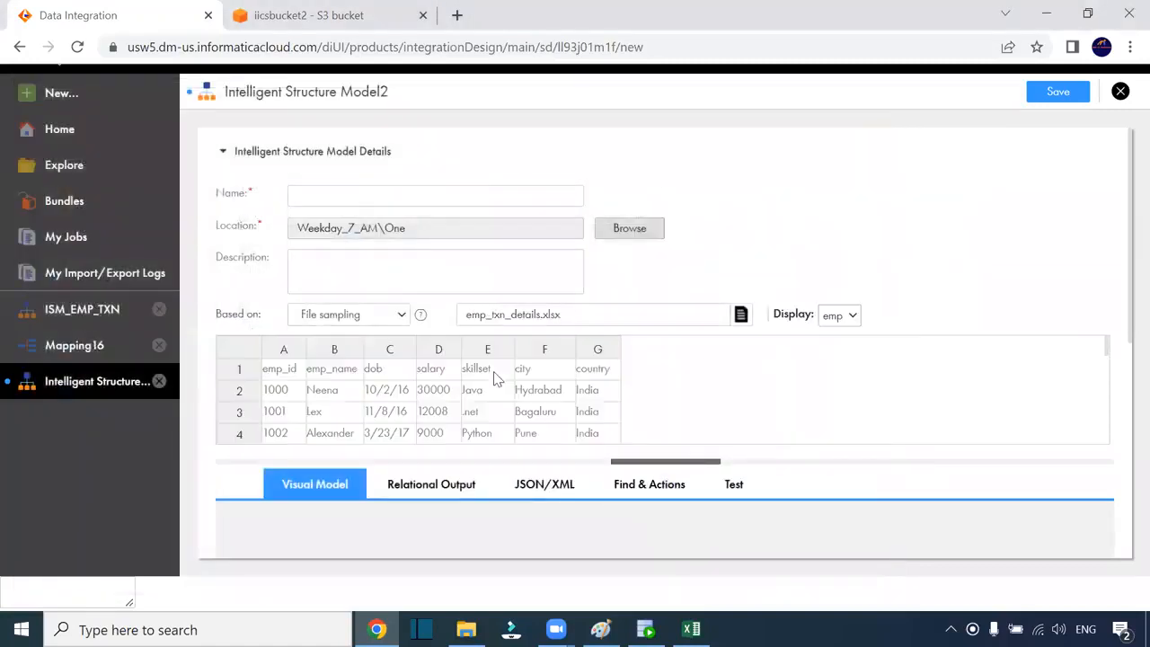
Preview the emp and txn sheets, then close the model and discard it
scroll(706, 390, down, 5)
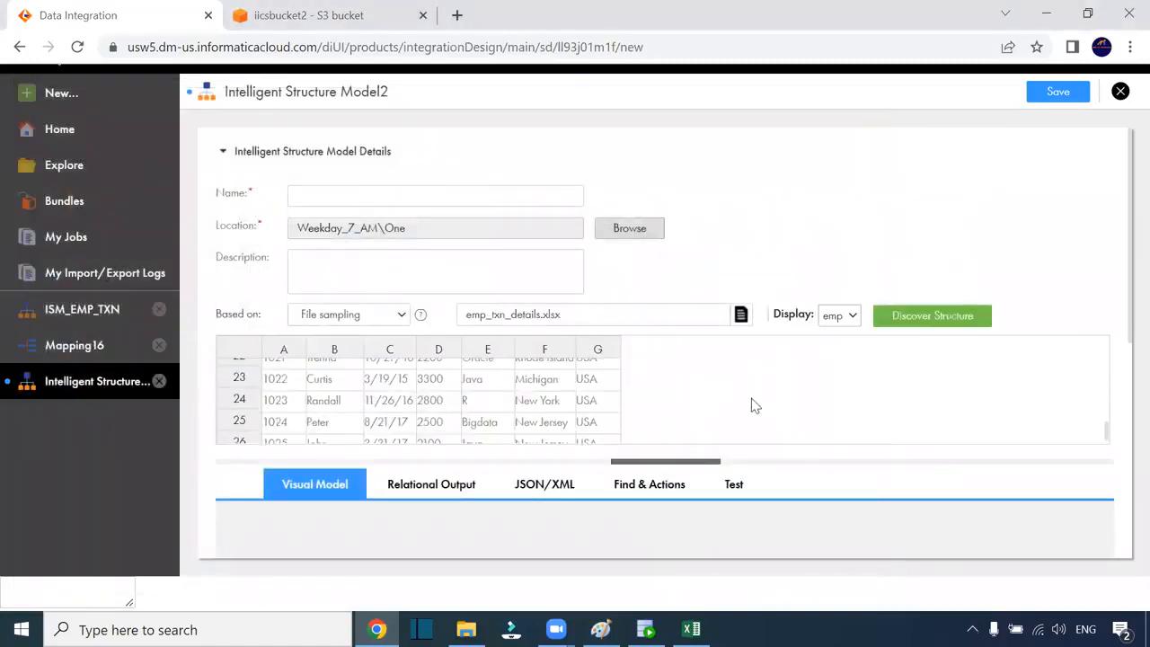
click(850, 320)
click(847, 351)
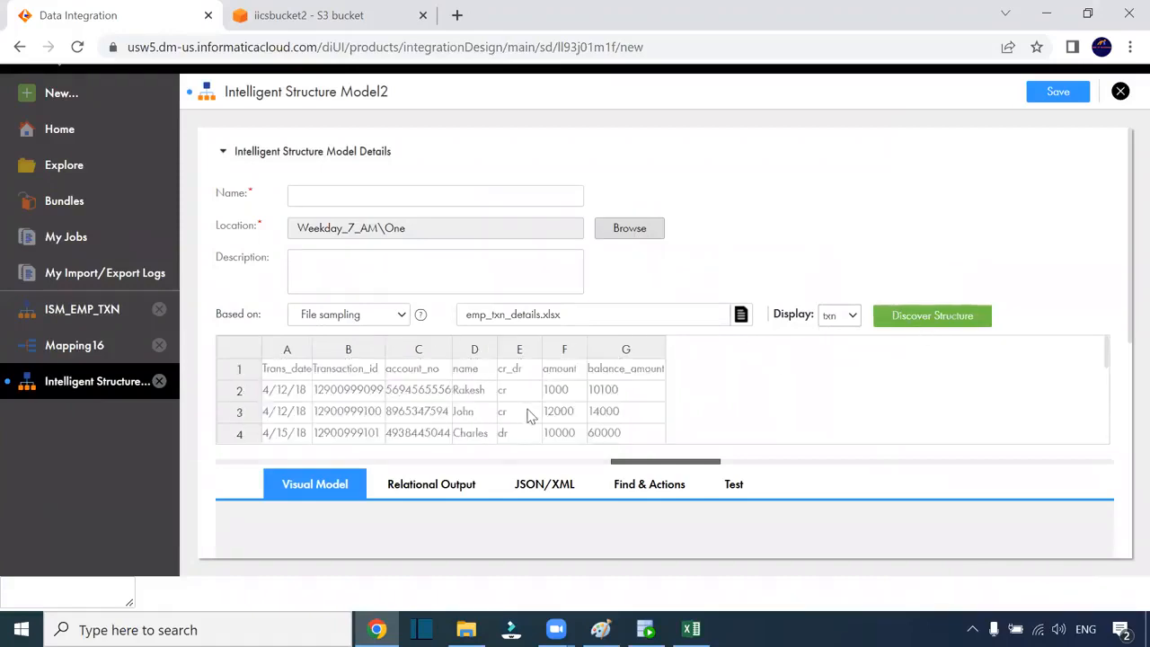
scroll(508, 406, down, 3)
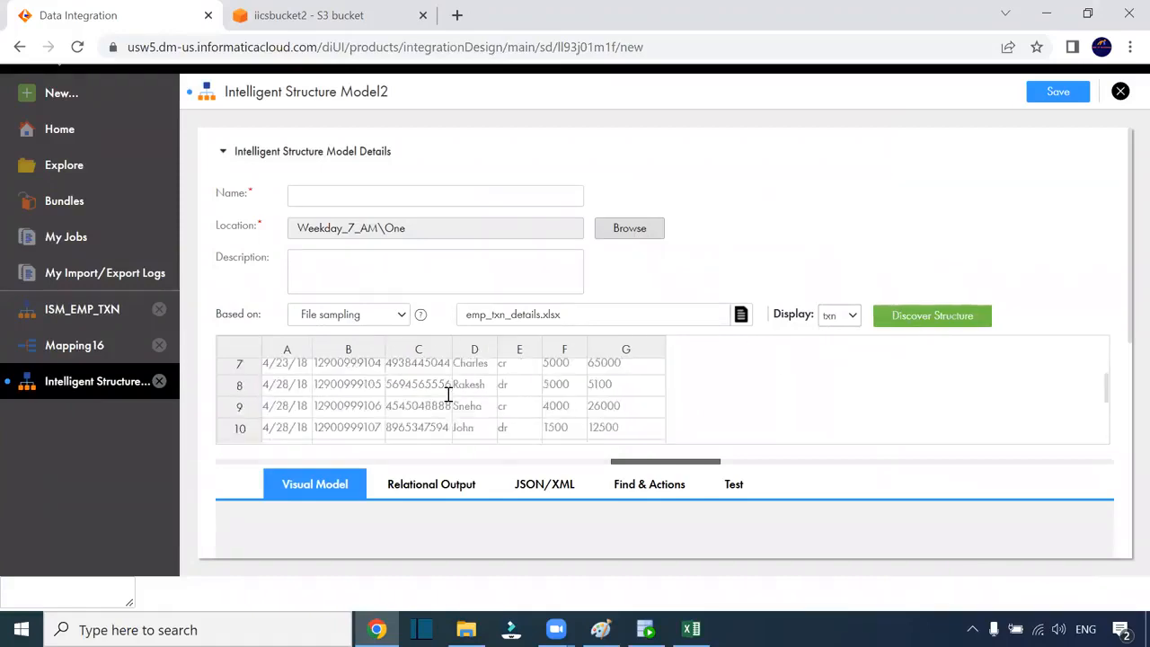
click(308, 196)
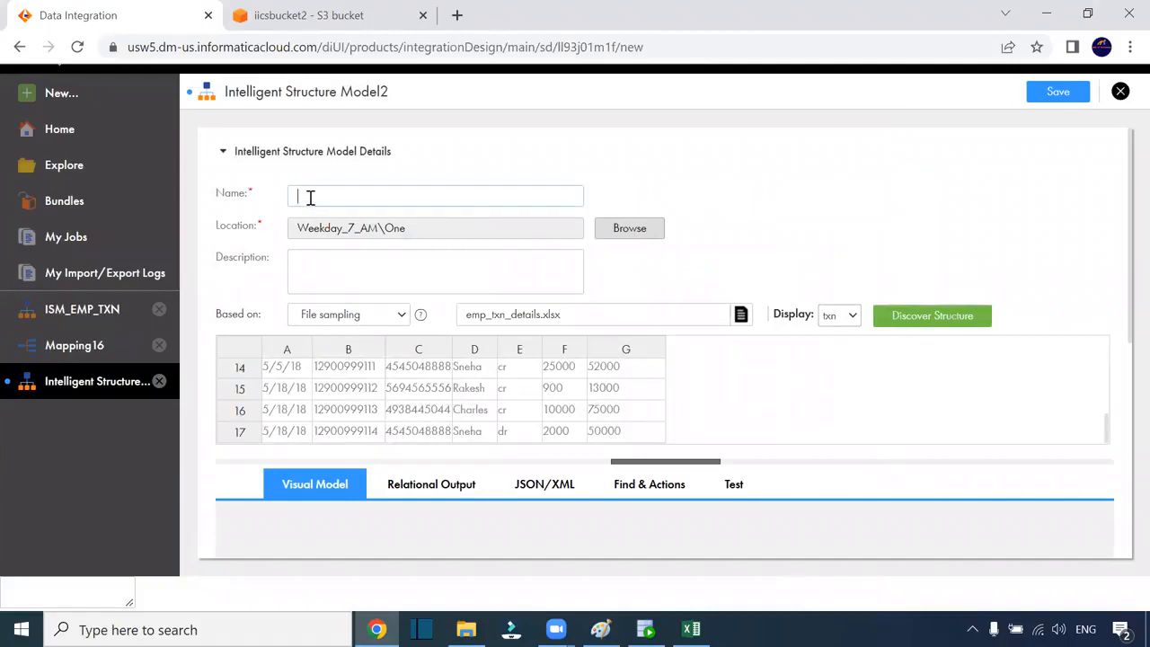
click(1119, 93)
click(627, 381)
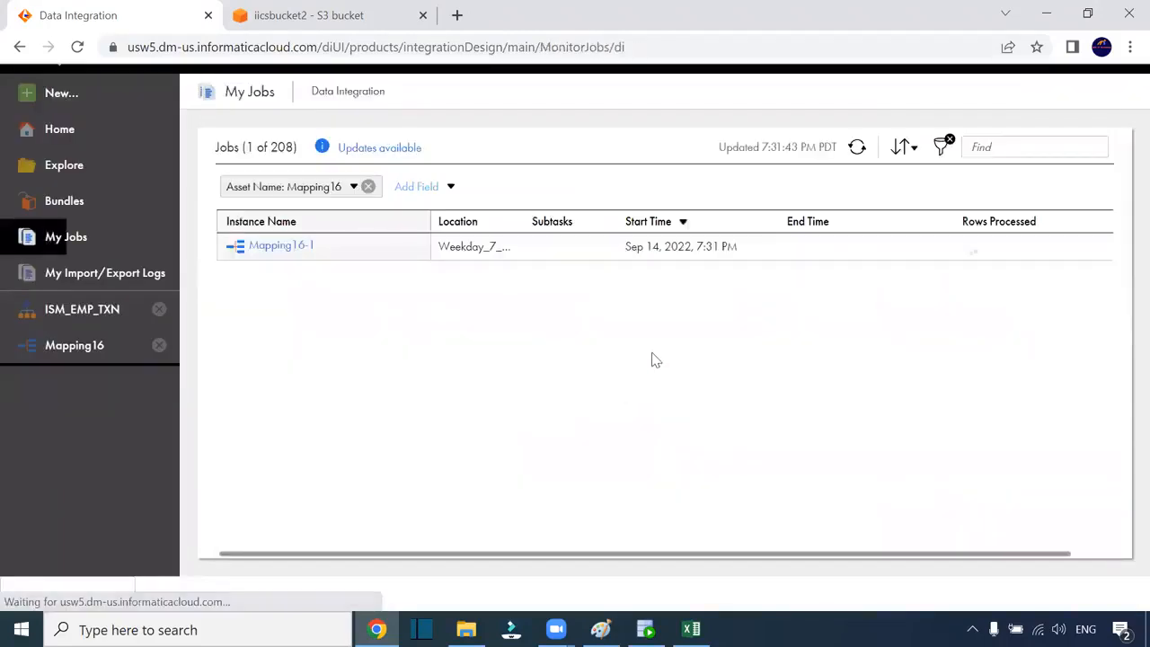
Open the Mapping16-1 run (42 rows) and view the Mapping16 design from Source to both targets
click(275, 247)
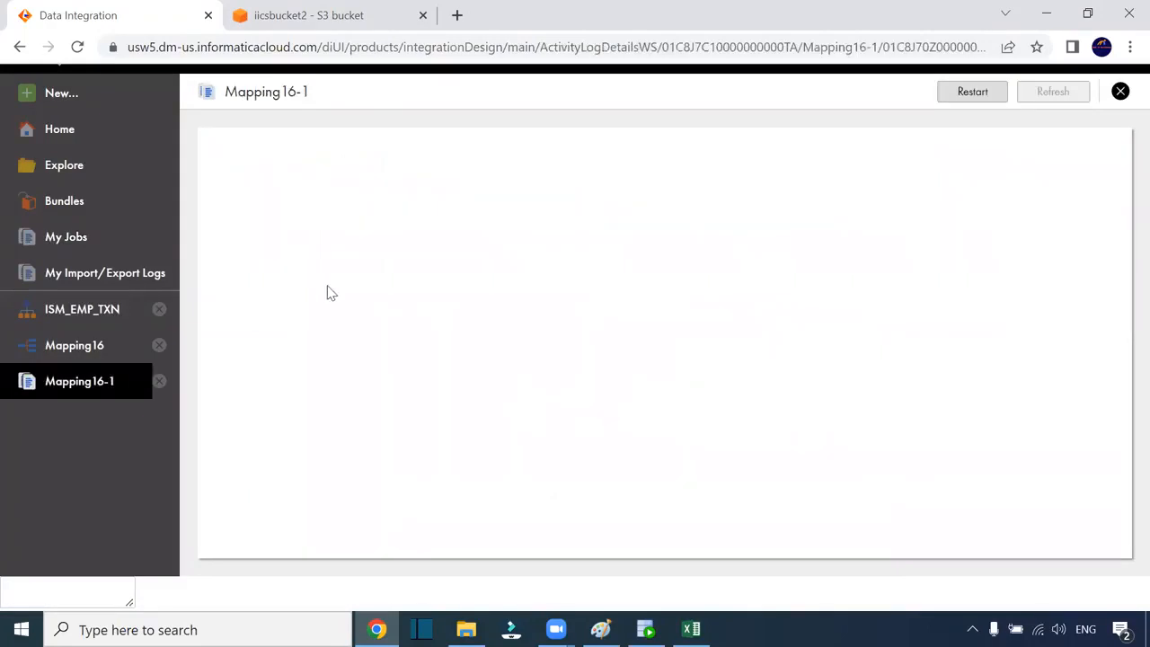
click(359, 177)
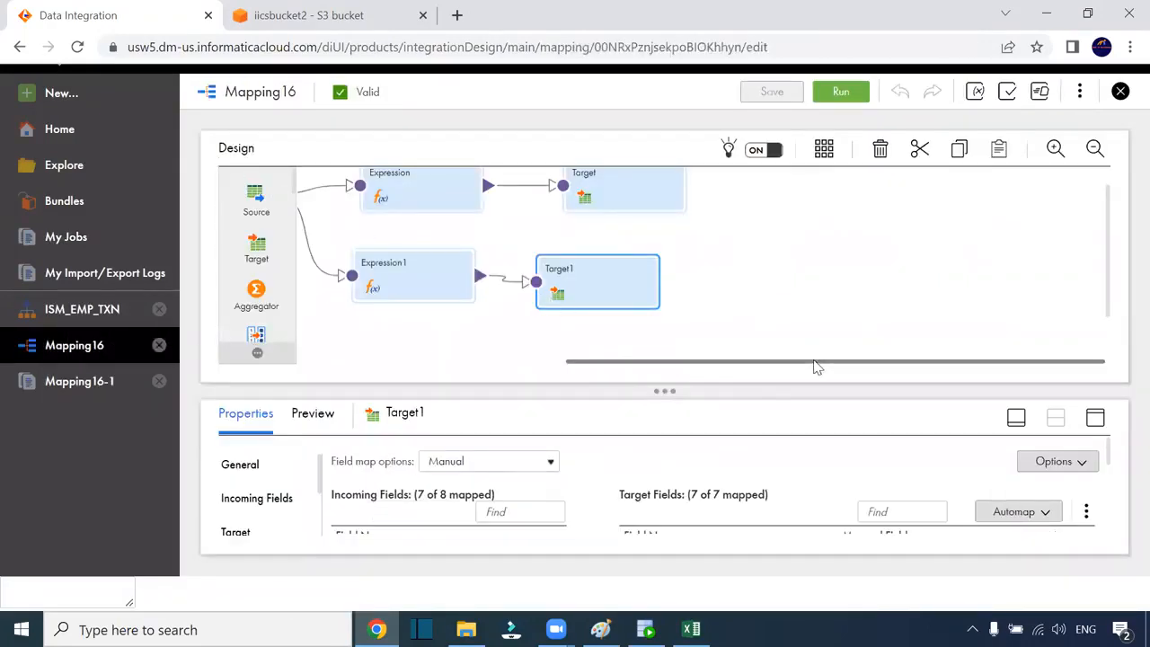
drag(816, 362, 399, 348)
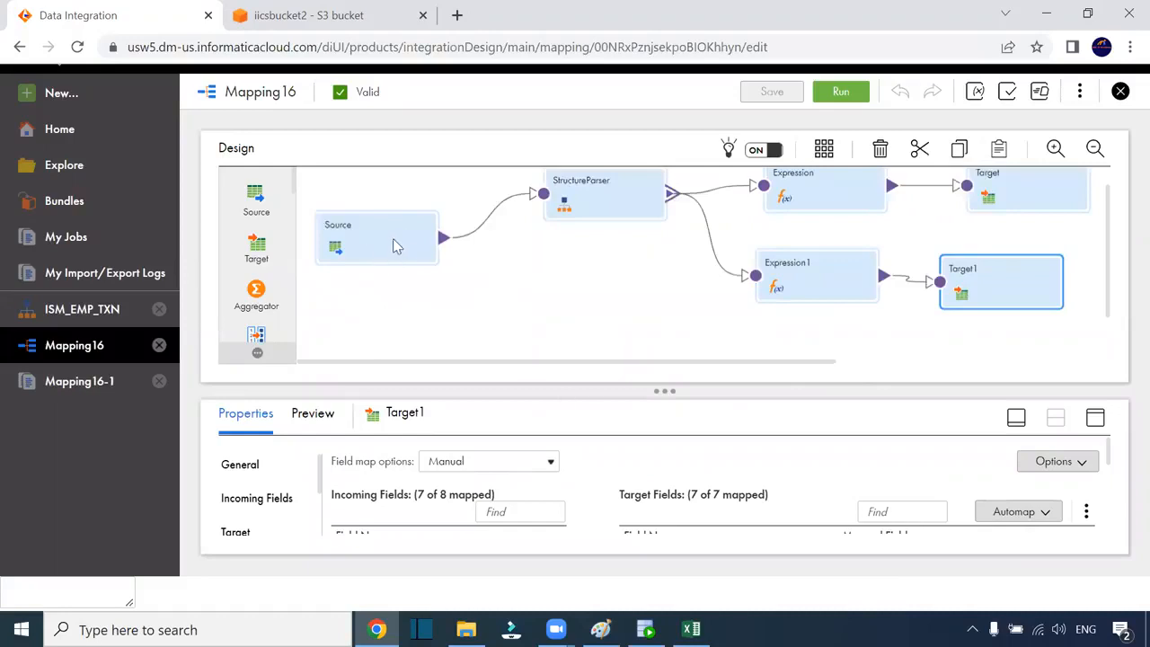
click(466, 629)
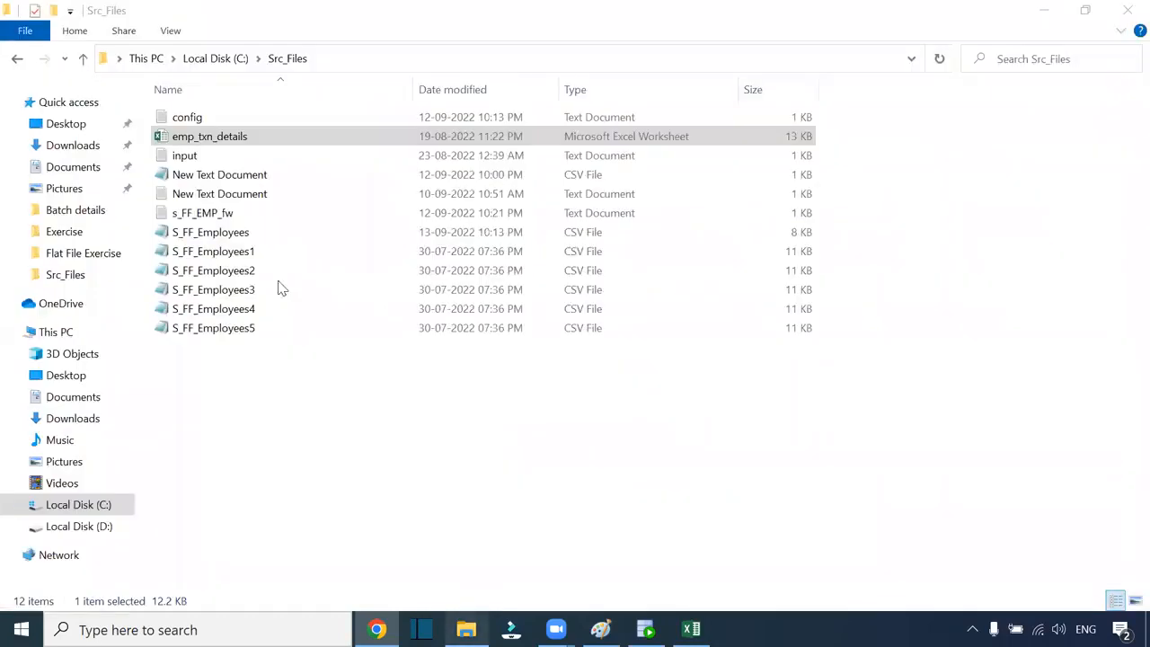
Open the input text file and highlight the file_path header on line 1
double_click(208, 156)
drag(413, 150, 129, 120)
scroll(528, 324, up, 6)
scroll(527, 324, up, 11)
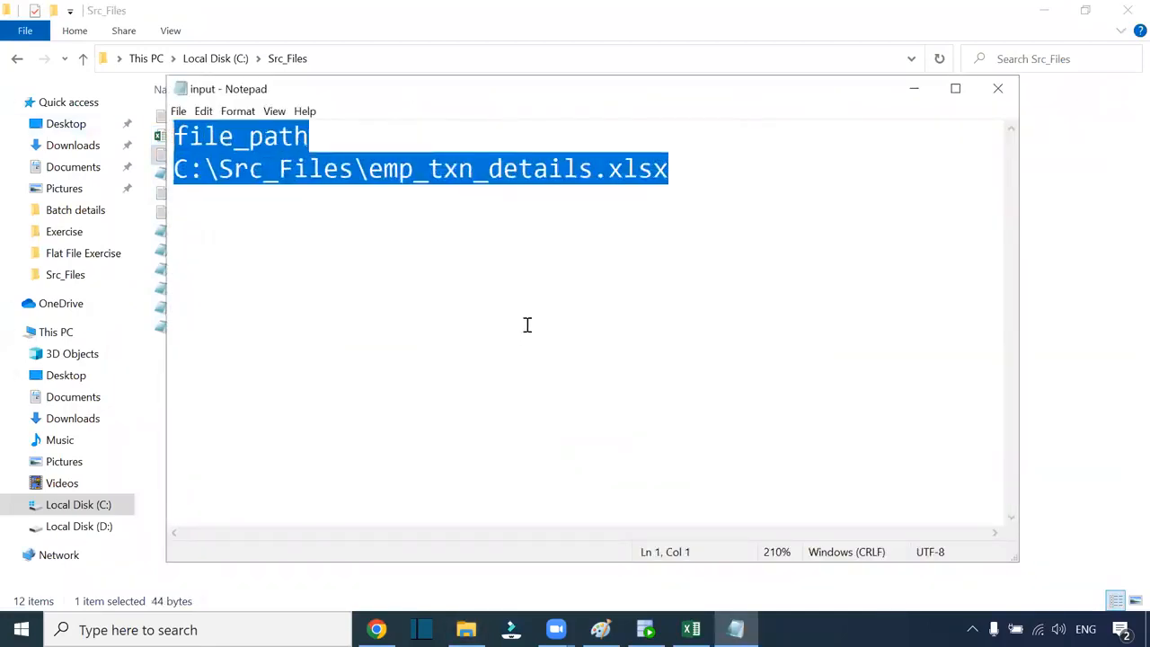
click(352, 198)
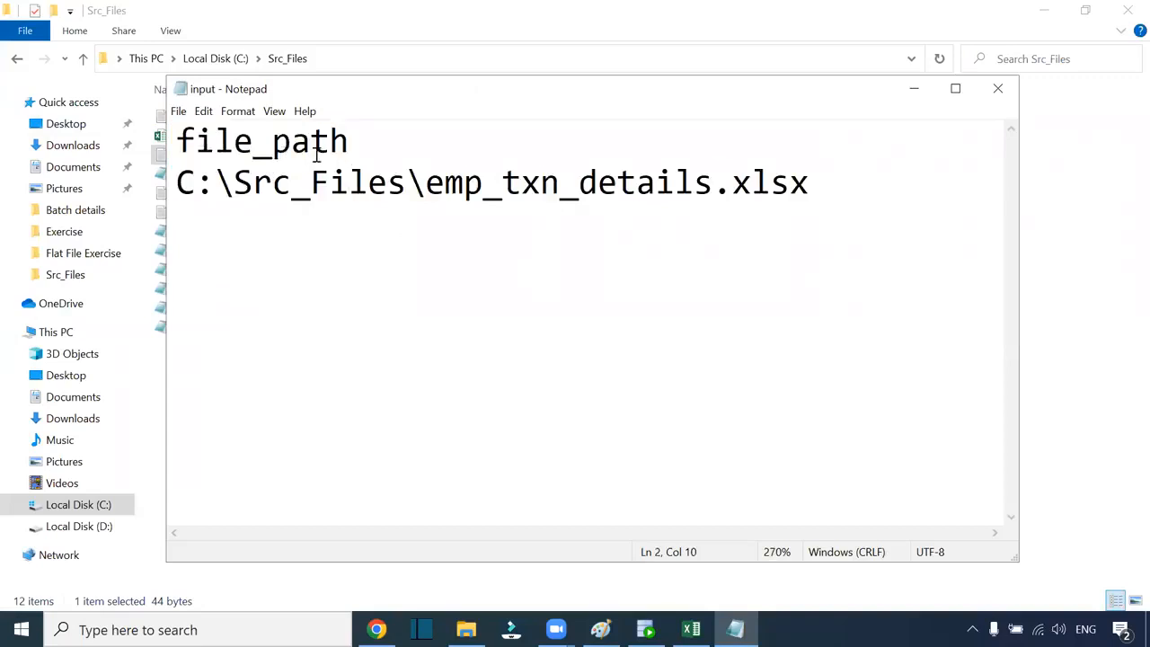
drag(354, 146, 177, 142)
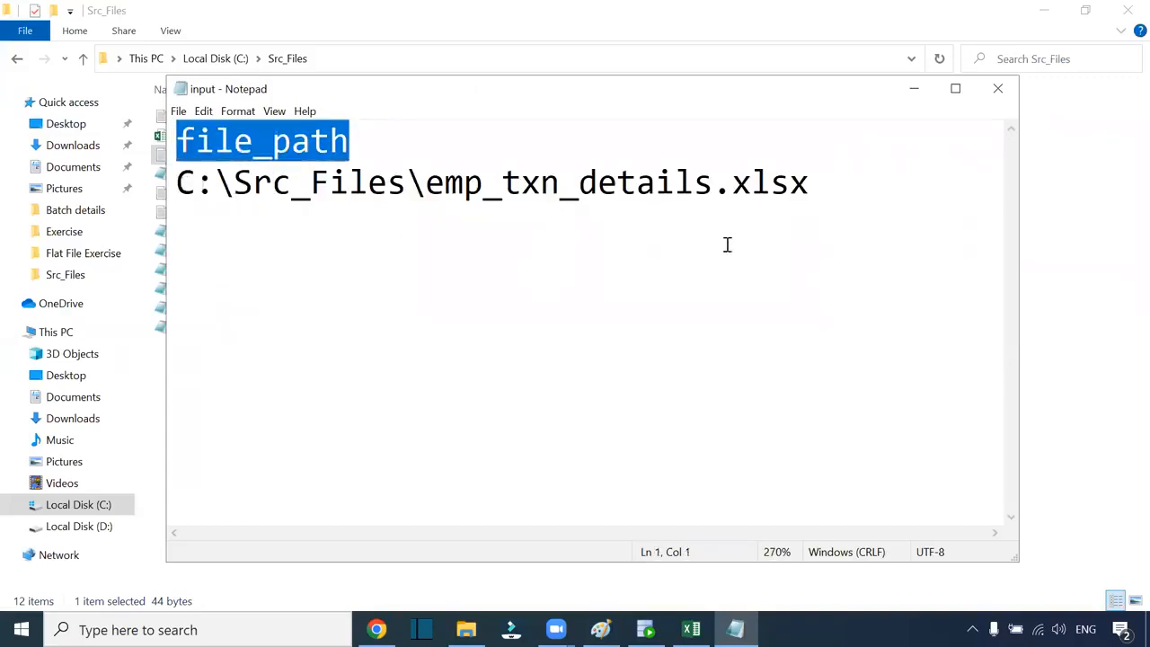
Close the text file, select the emp_txn_details workbook, and return to the Mapping16 design
click(998, 89)
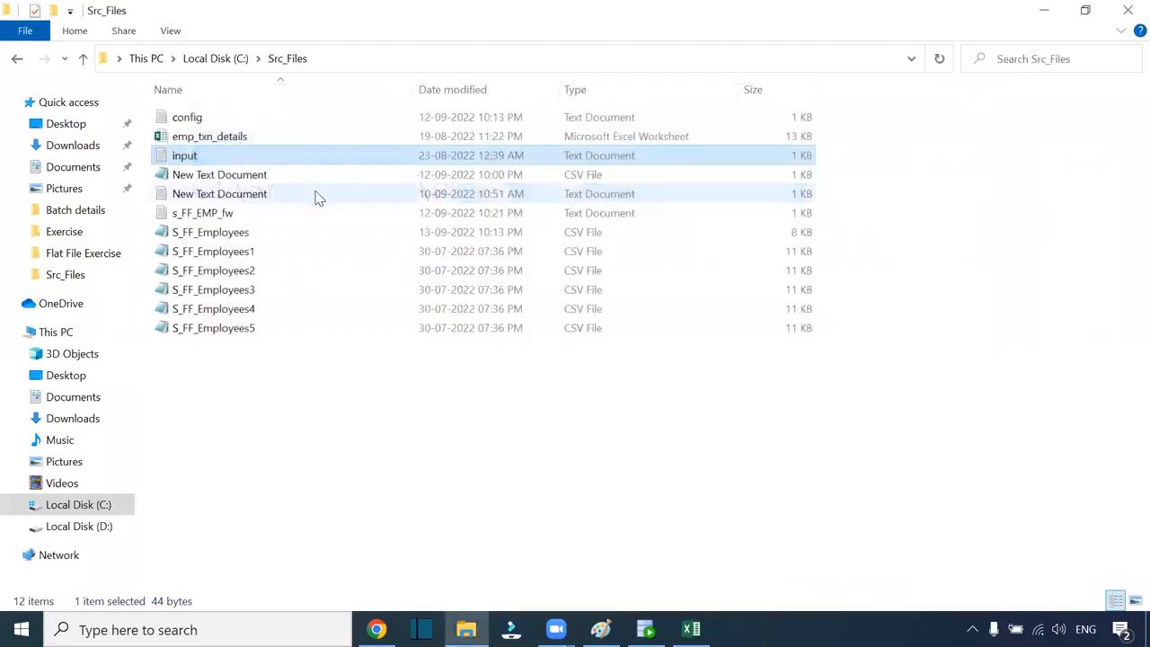
click(229, 142)
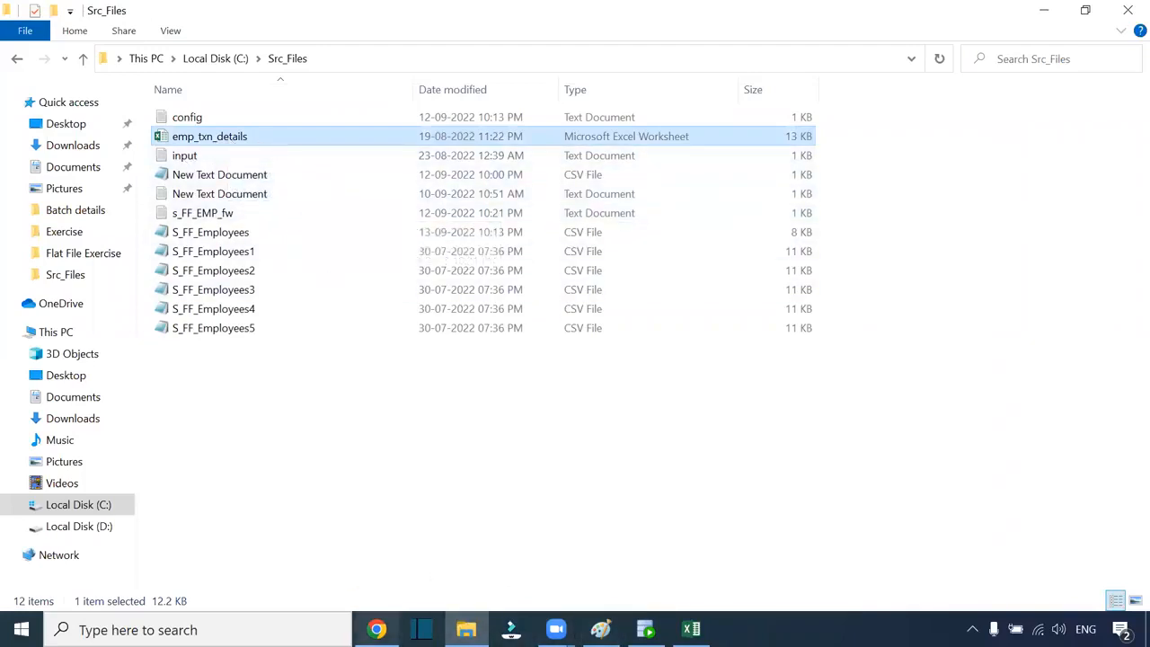
click(377, 628)
Check the StructureParser's ISM_EMP_TXN model and its file_path input field mapping
click(629, 207)
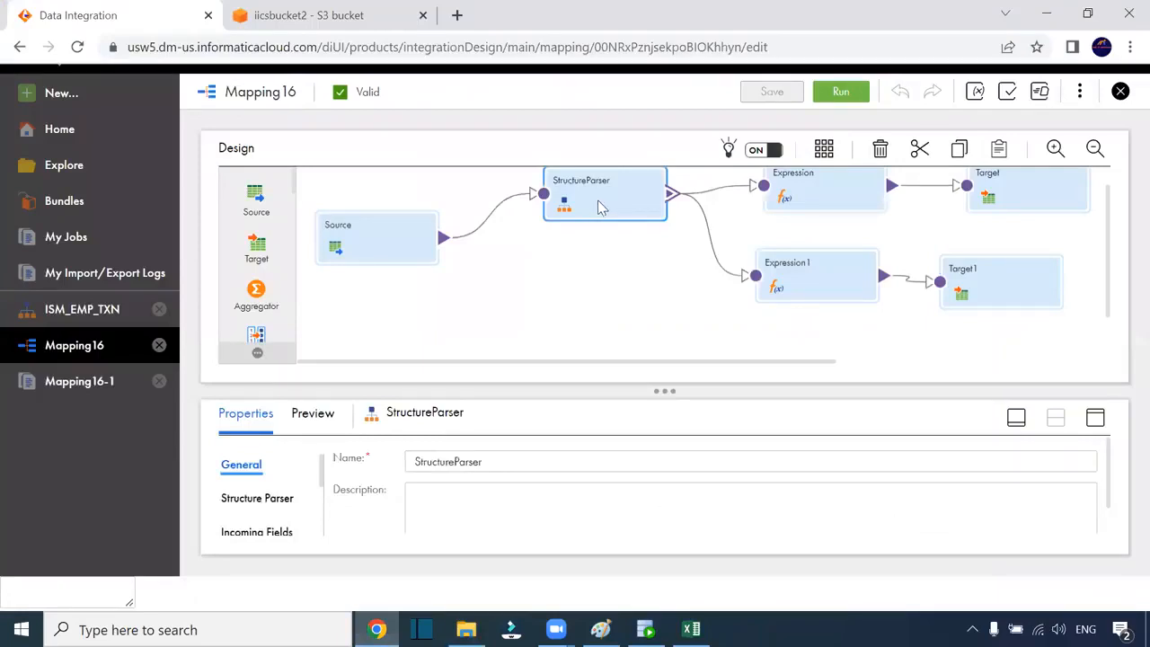
scroll(270, 260, down, 5)
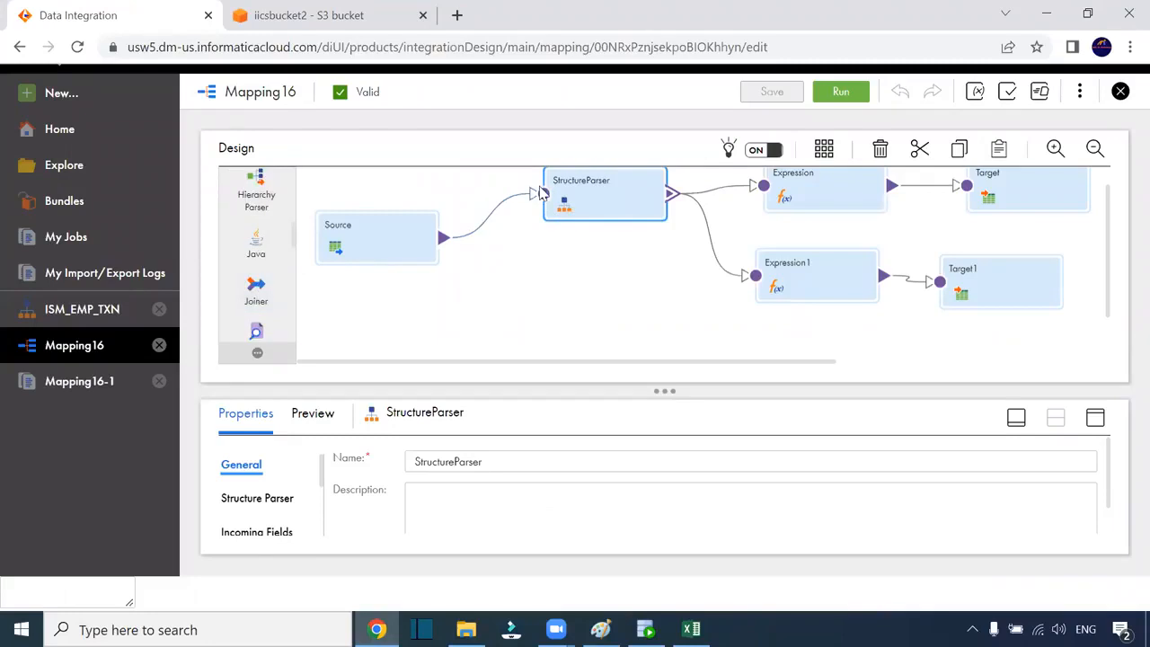
click(1095, 417)
click(258, 231)
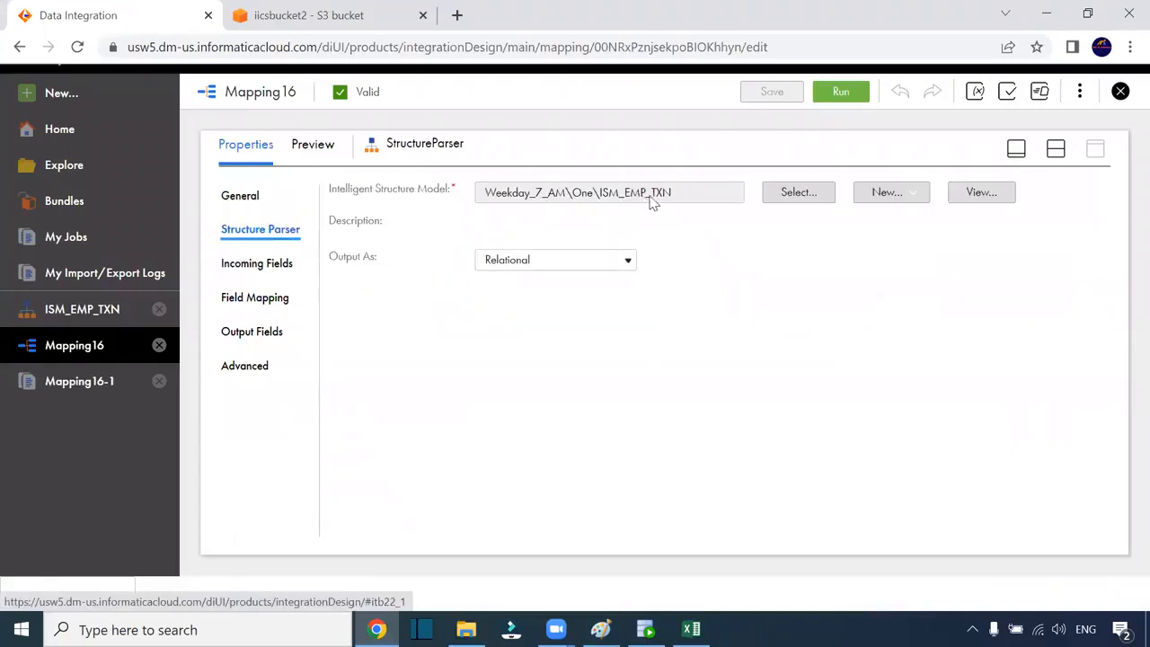
click(260, 306)
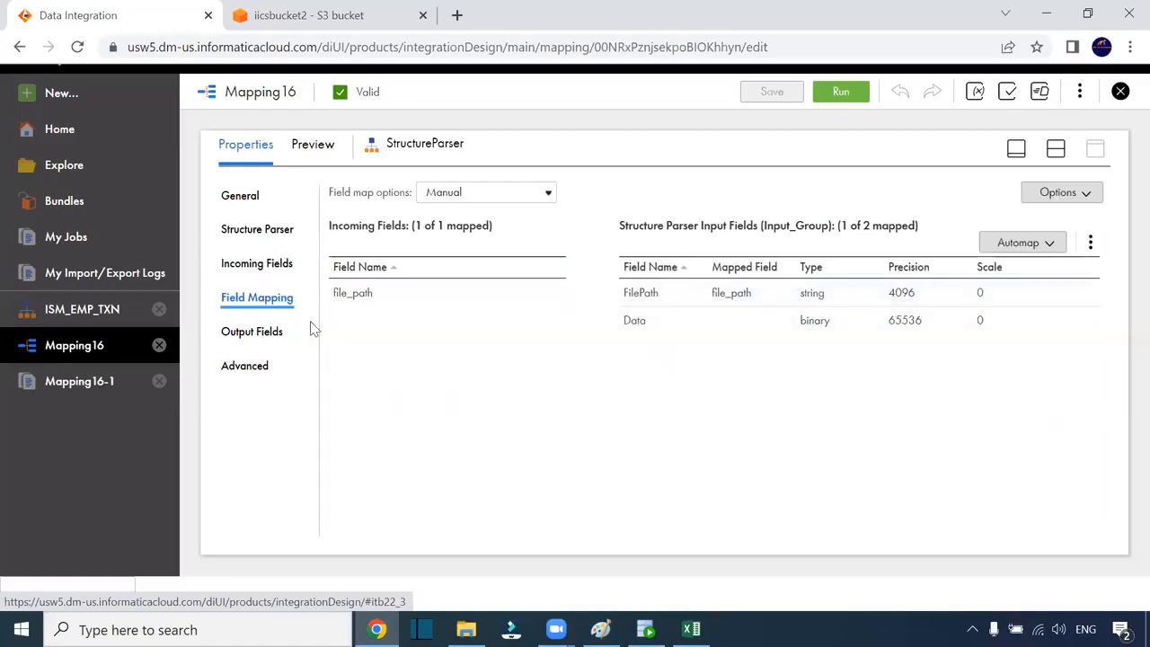
Review the output fields: element1's emp columns and element2's seven txn columns
click(263, 339)
click(349, 361)
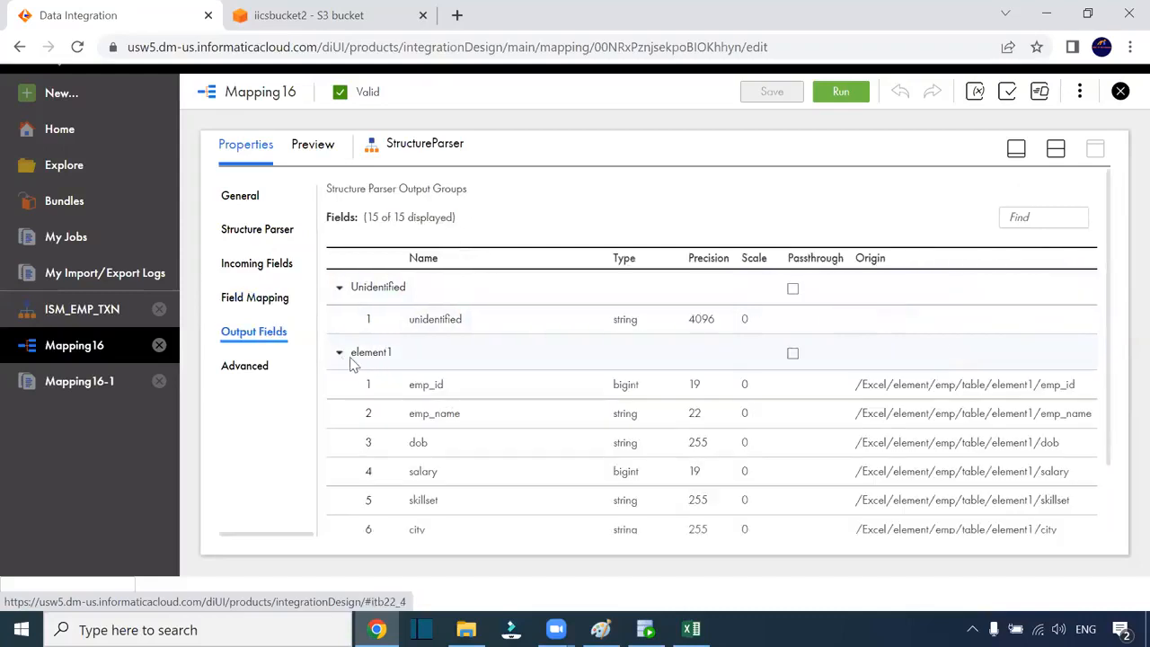
scroll(489, 406, down, 2)
click(342, 267)
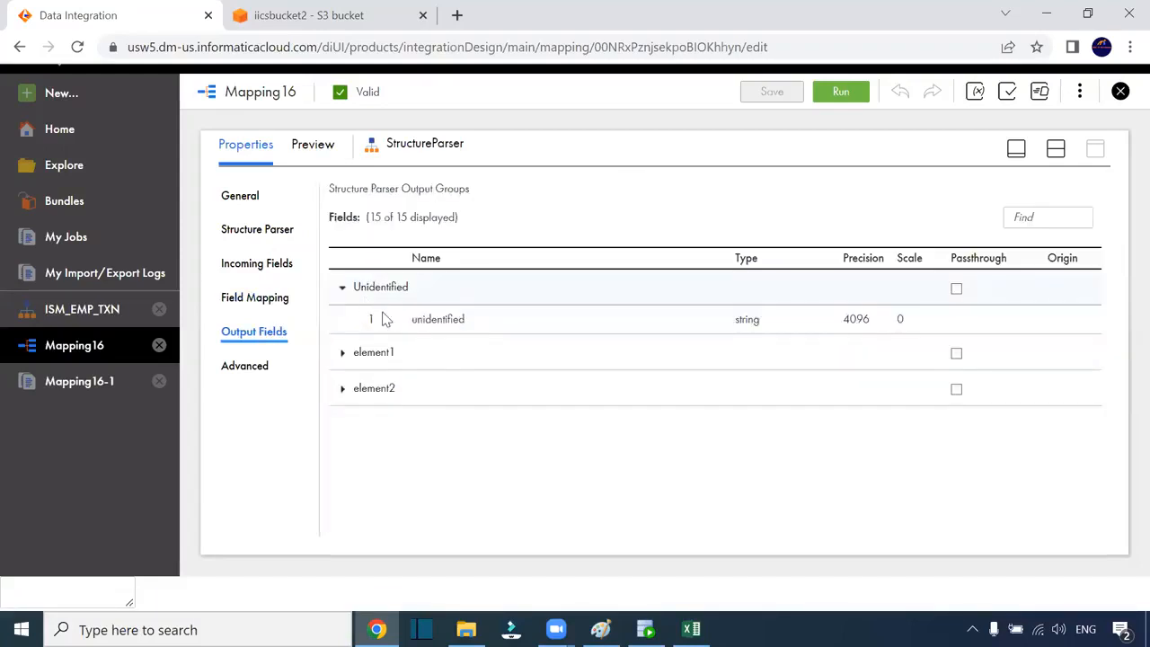
click(348, 390)
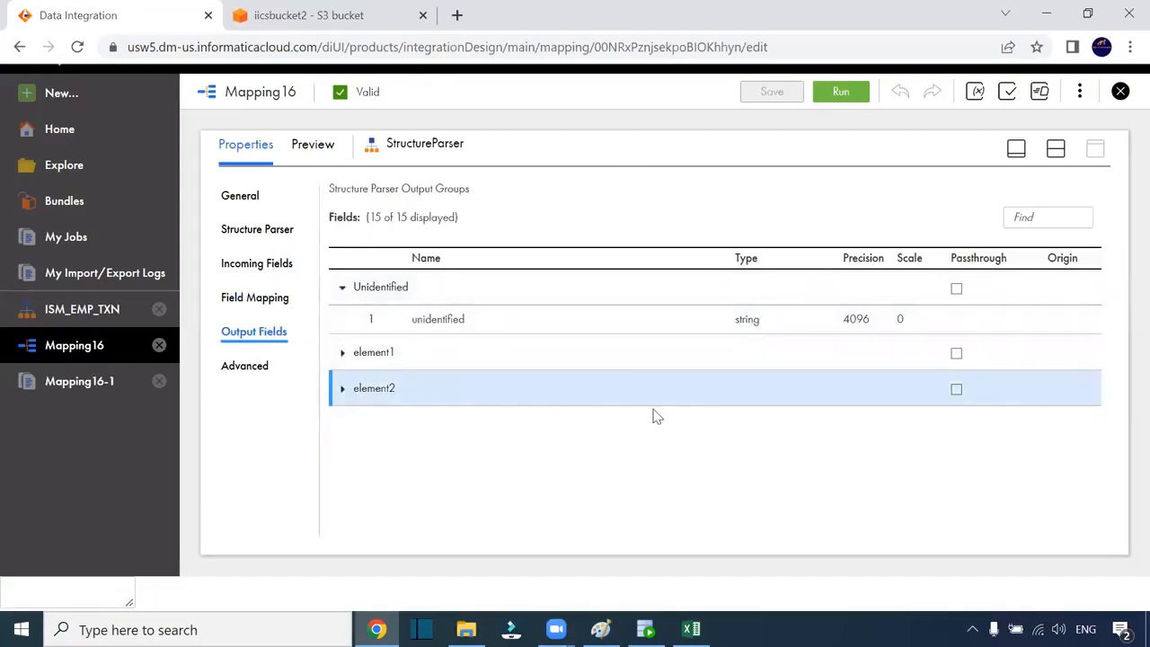
click(341, 389)
scroll(643, 449, down, 1)
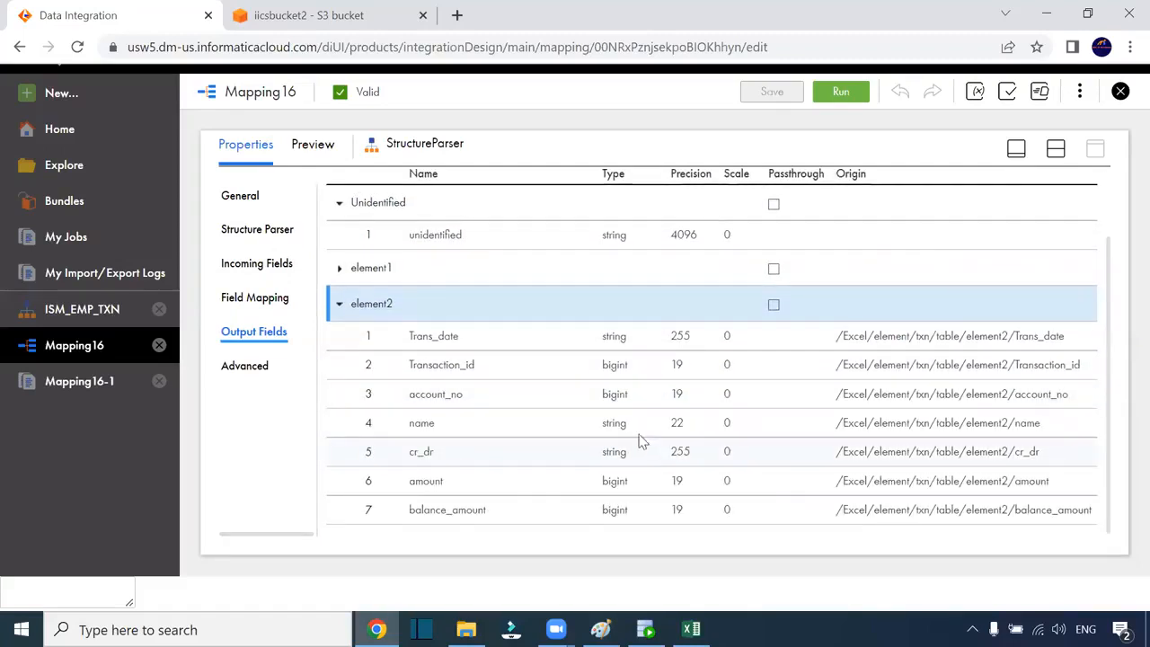
click(343, 303)
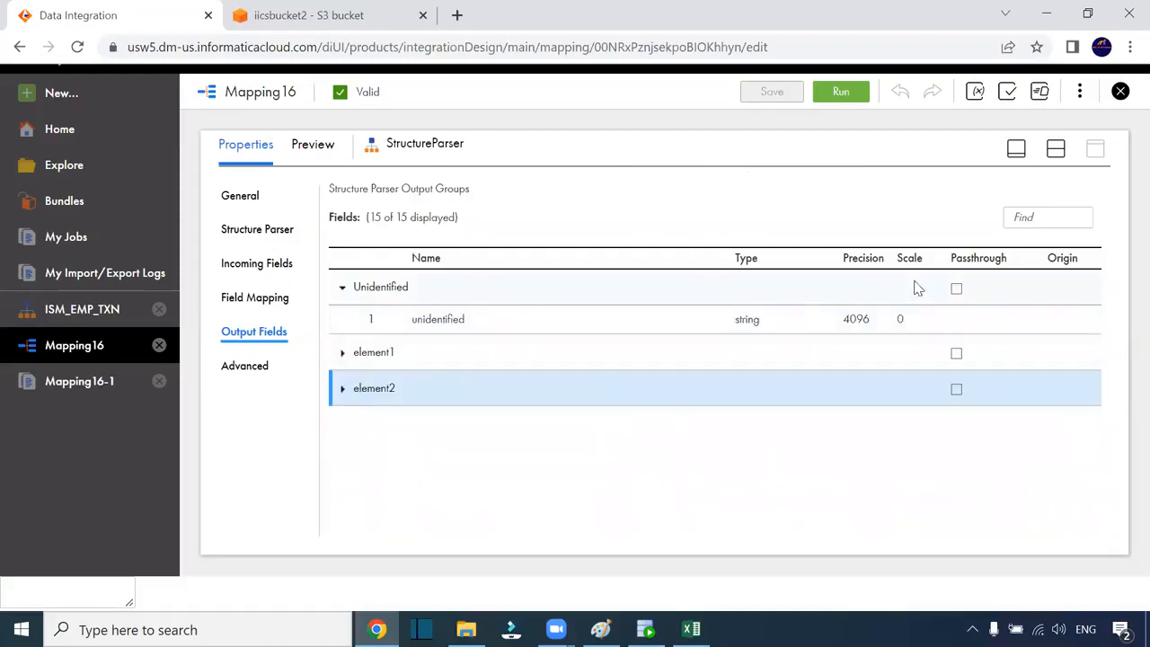
click(1056, 149)
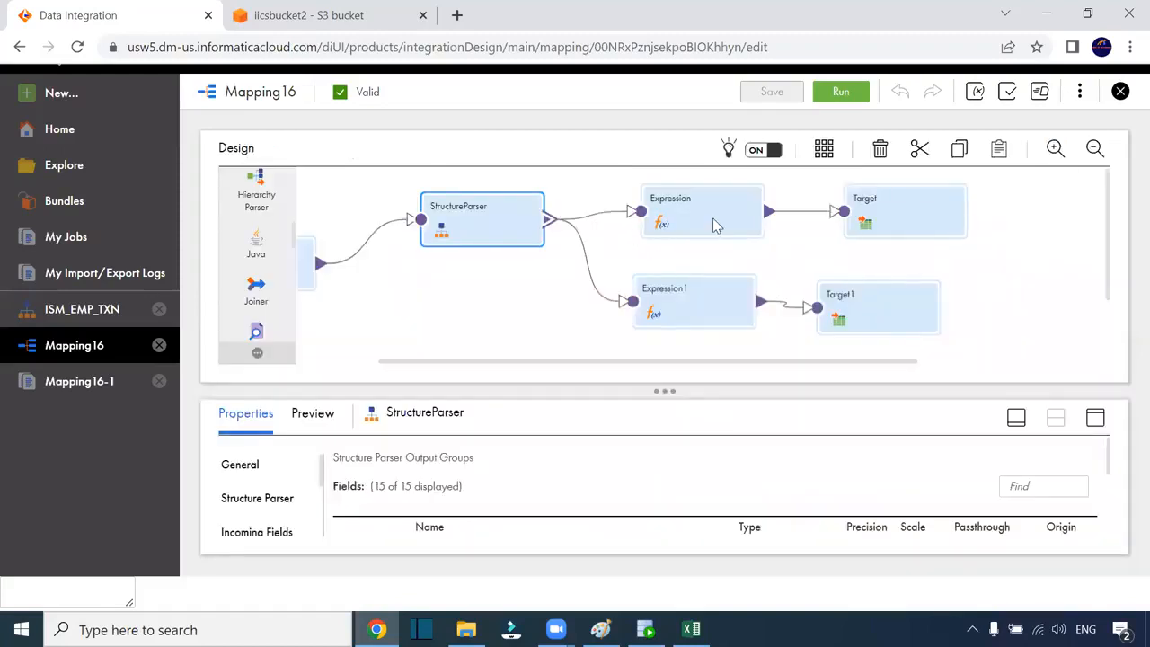
Shift Target and Target1 slightly right, scroll back to Source, and select Target1
click(917, 223)
drag(896, 302, 926, 302)
click(913, 211)
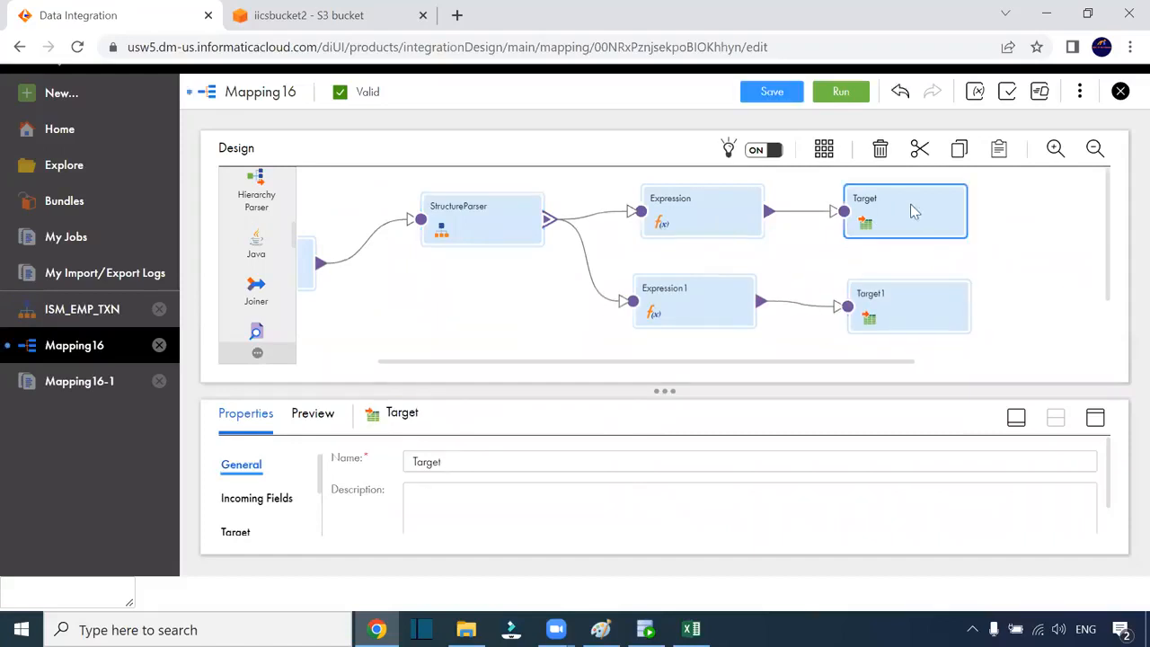
drag(913, 204, 926, 204)
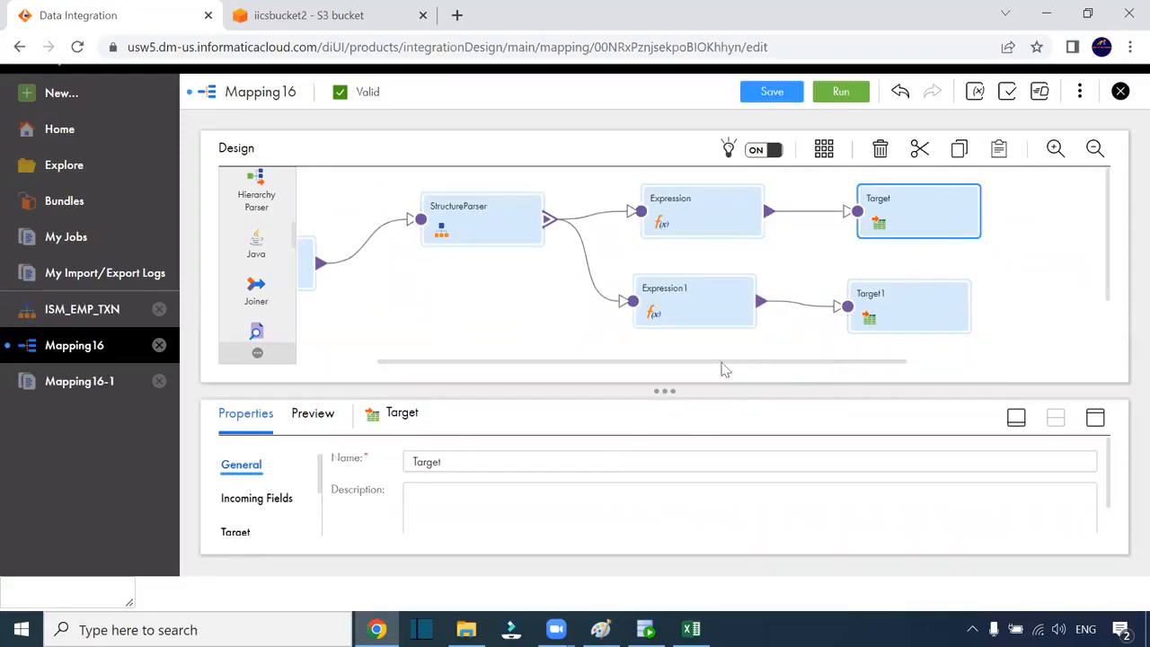
drag(723, 362, 473, 359)
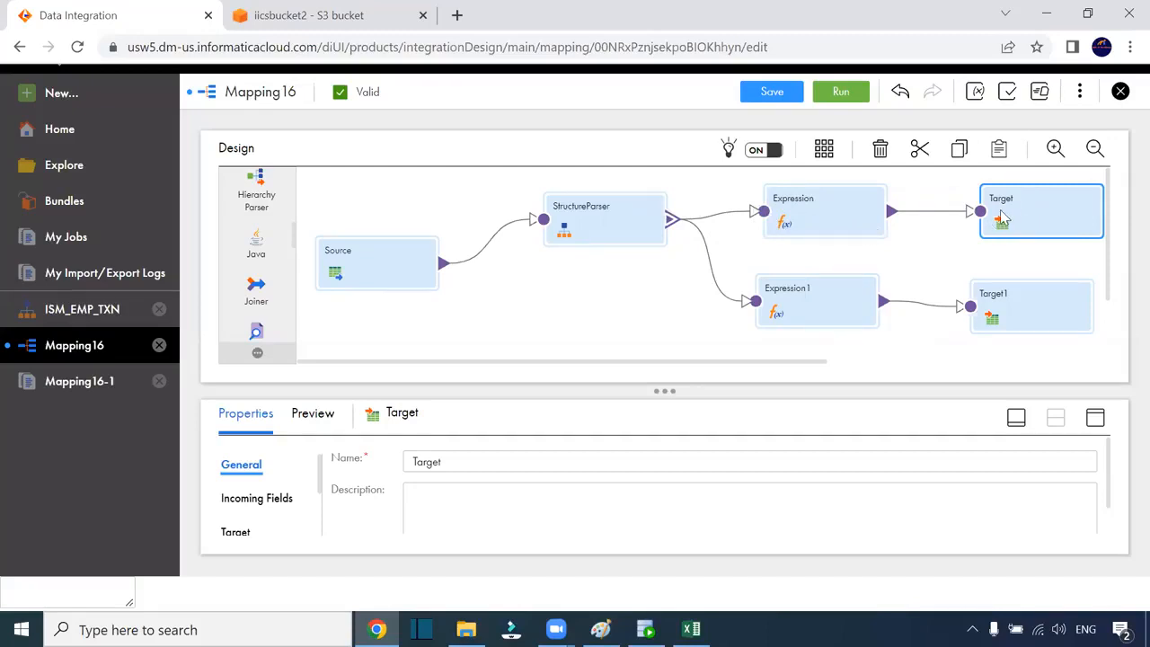
click(1038, 302)
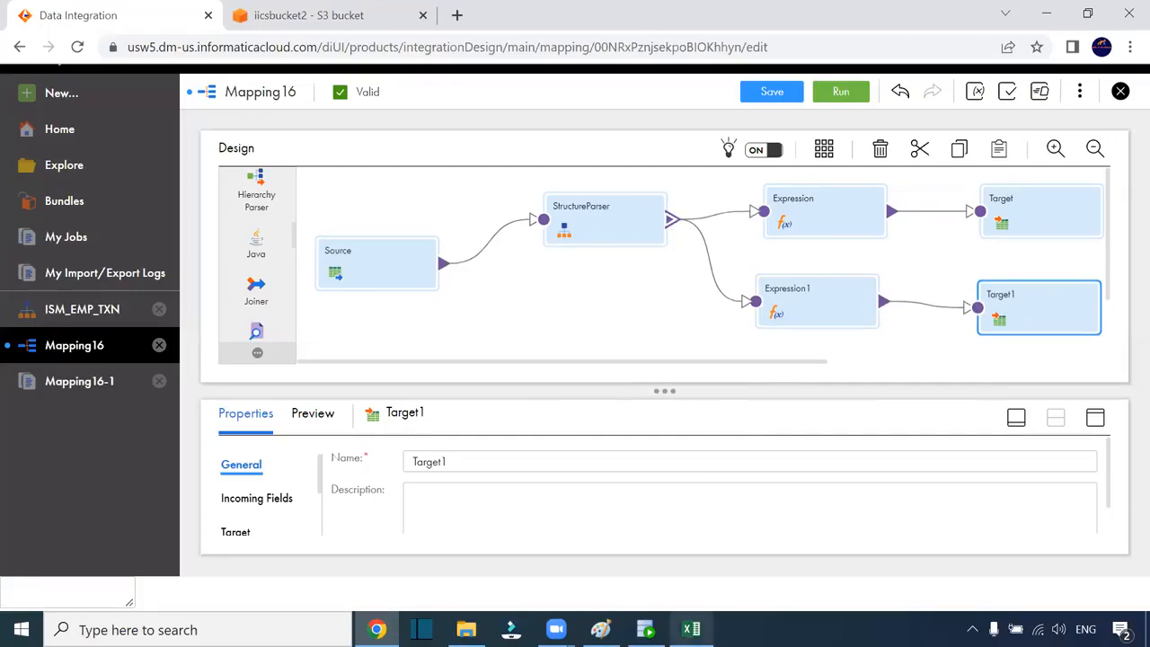
click(600, 629)
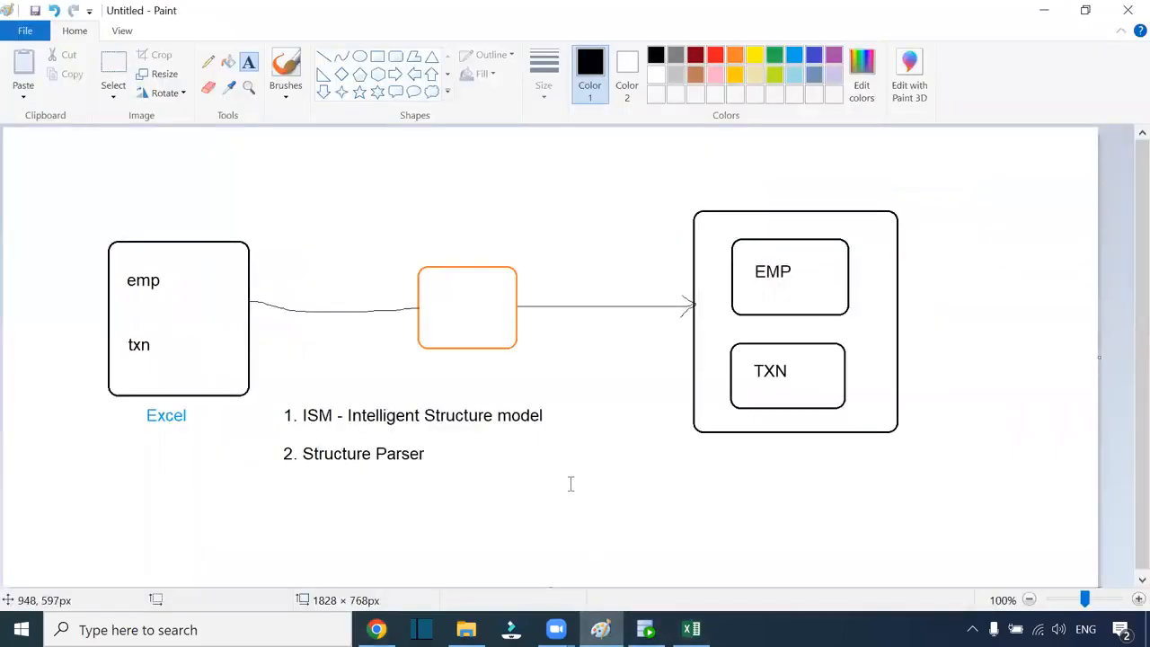
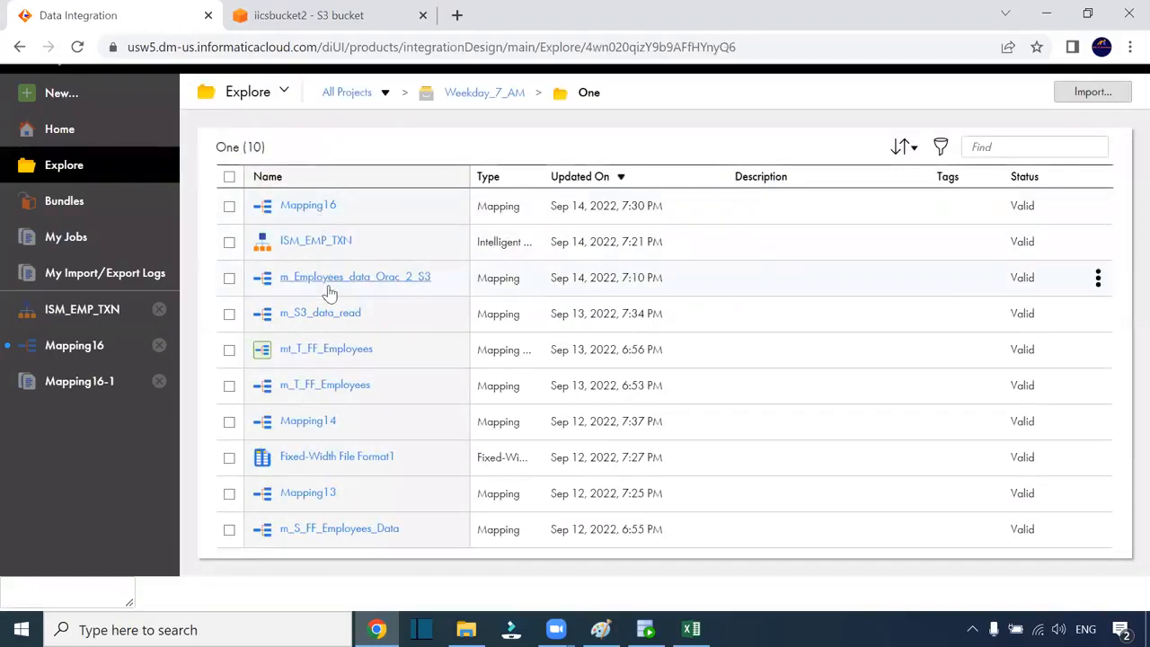
Open m_Employees_data_Orac_2_S3 and list the Source Type choices for its Oracle Source
click(358, 279)
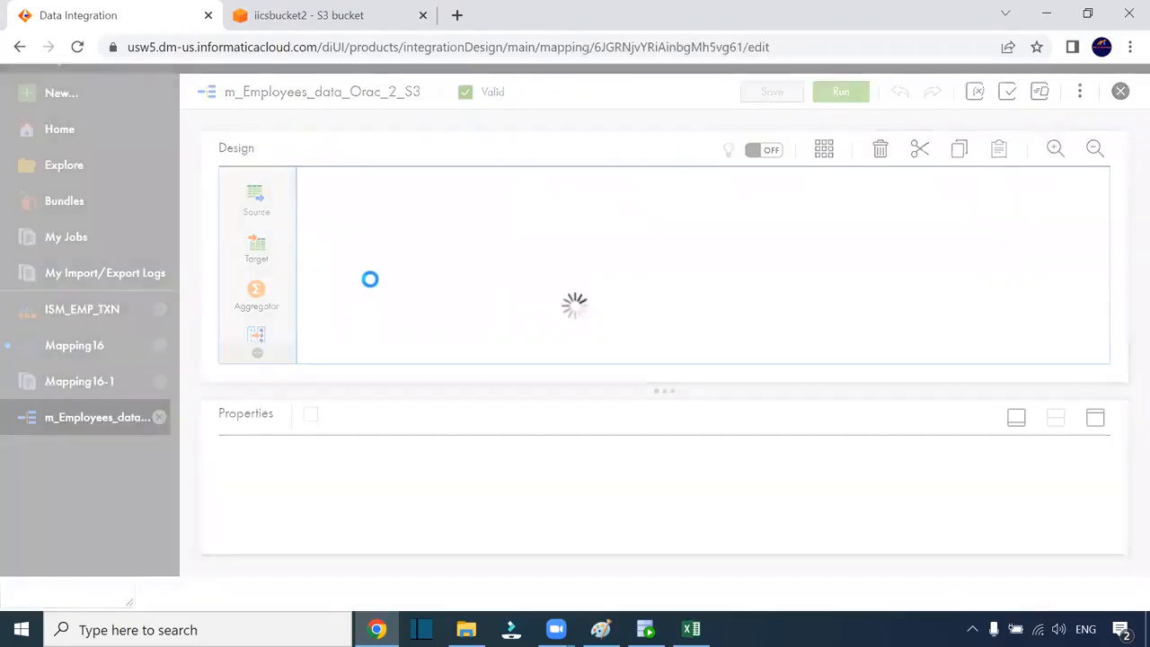
click(391, 259)
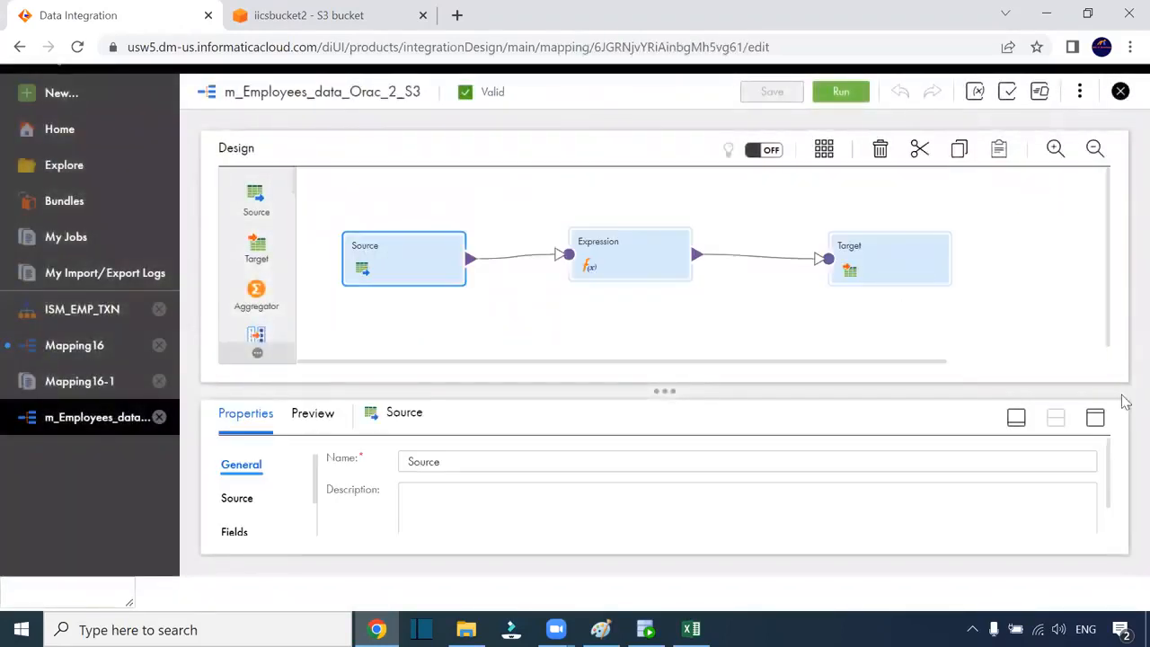
click(1095, 417)
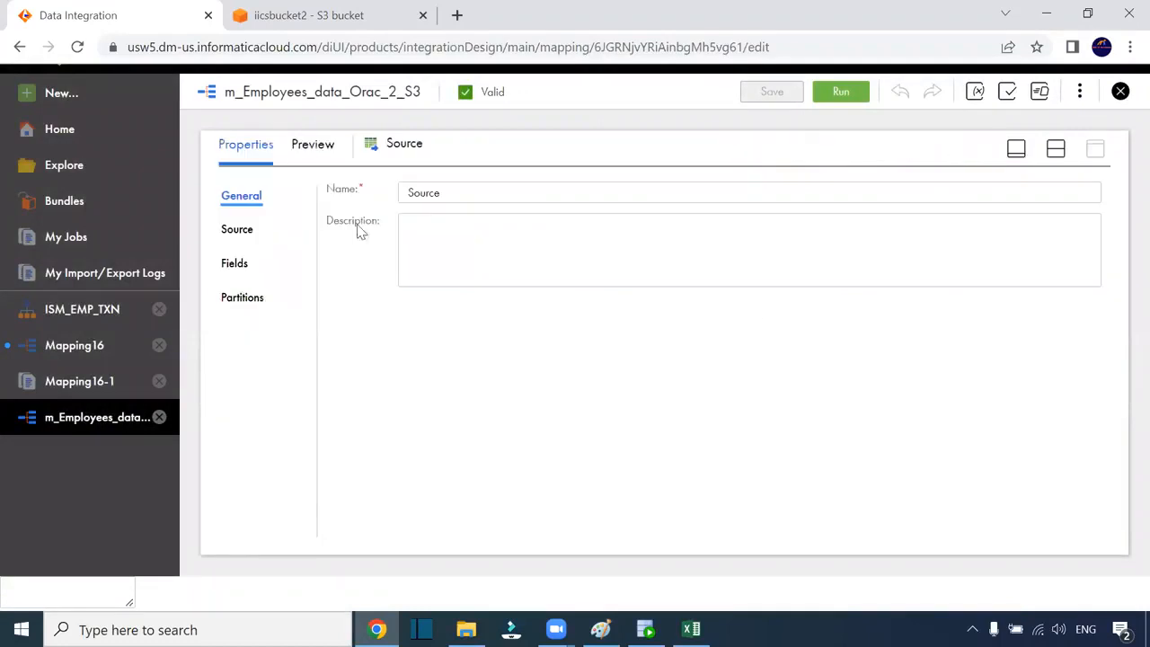
click(249, 230)
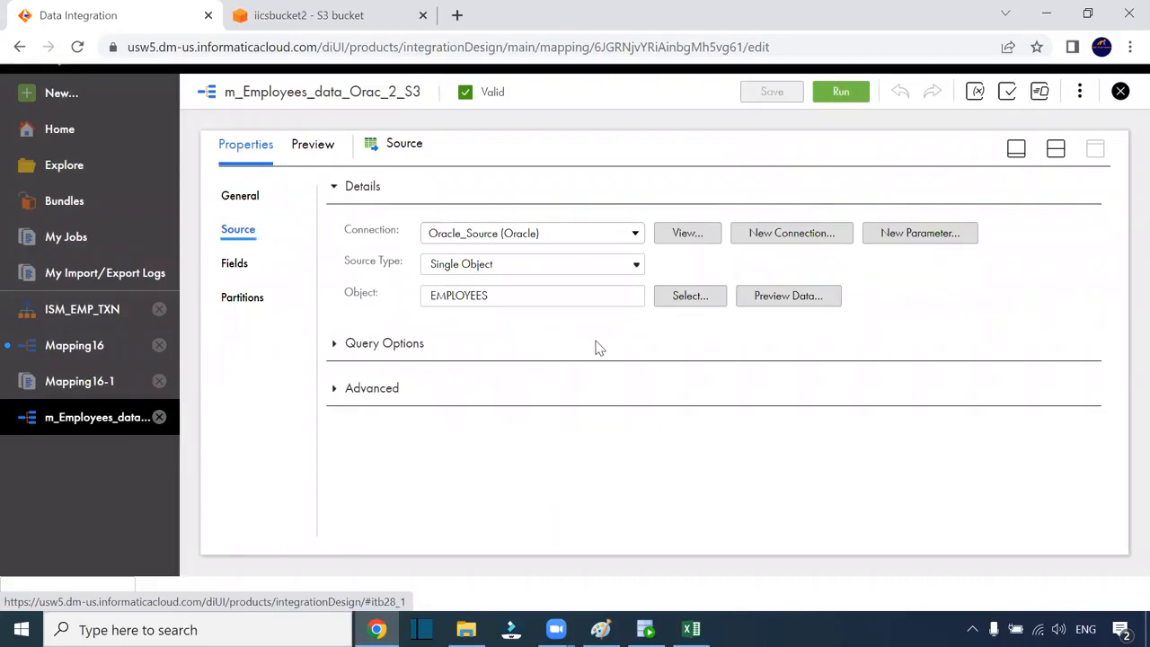
drag(338, 262, 405, 266)
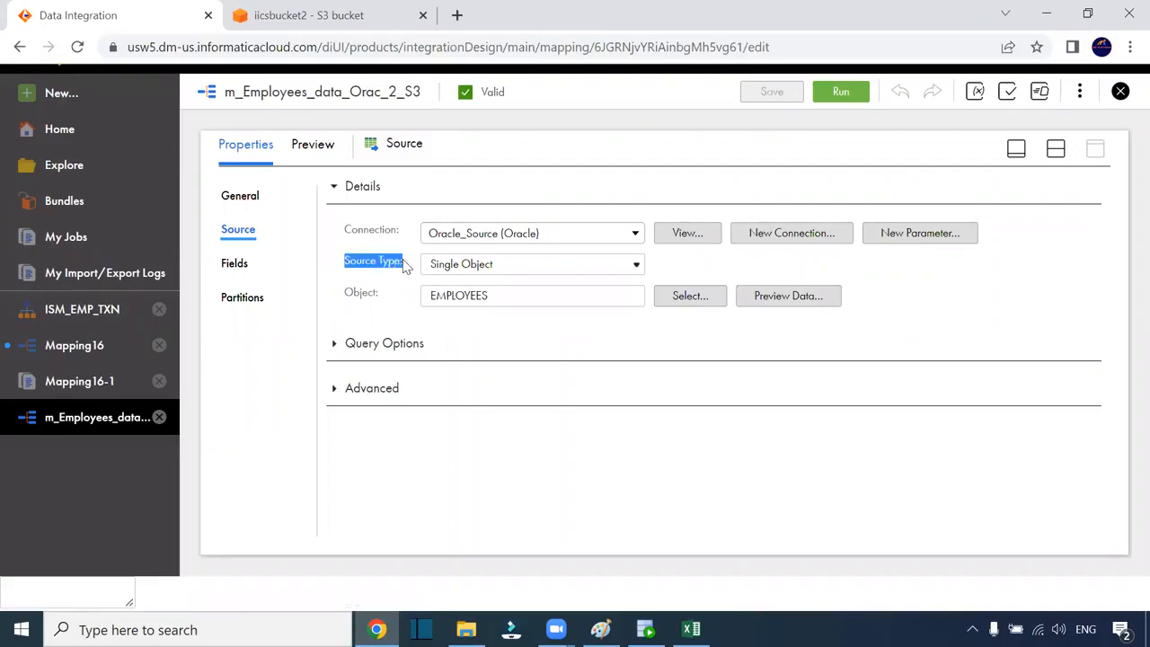
click(474, 269)
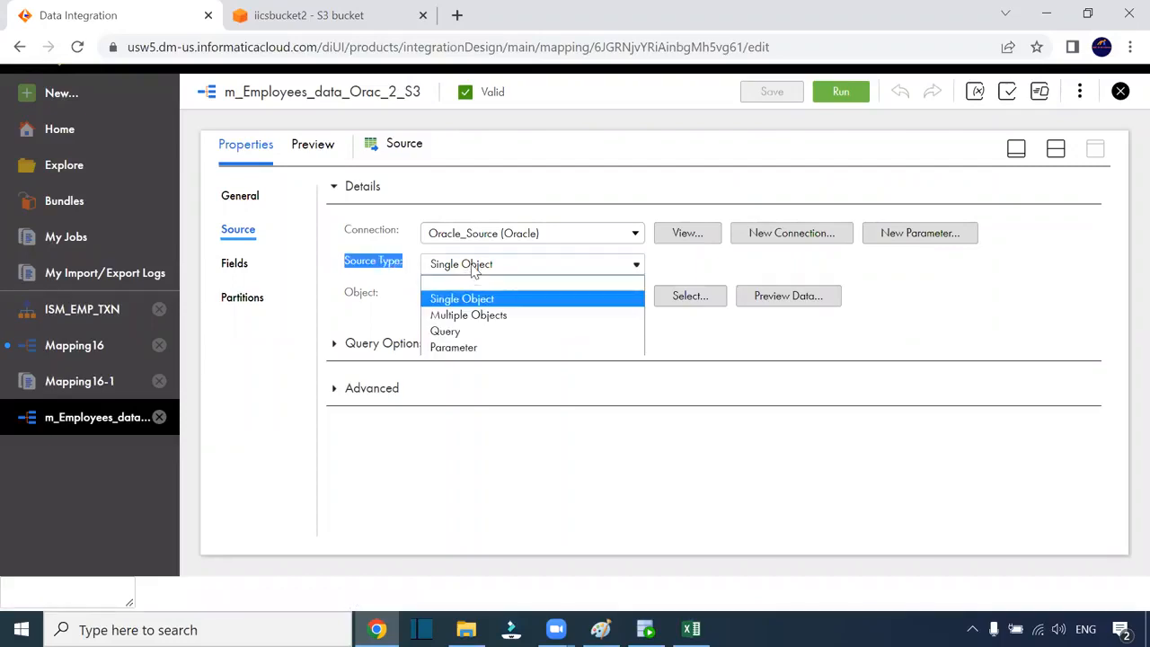
Change the Source Type to Query, confirm it, and leave the custom query empty
click(476, 332)
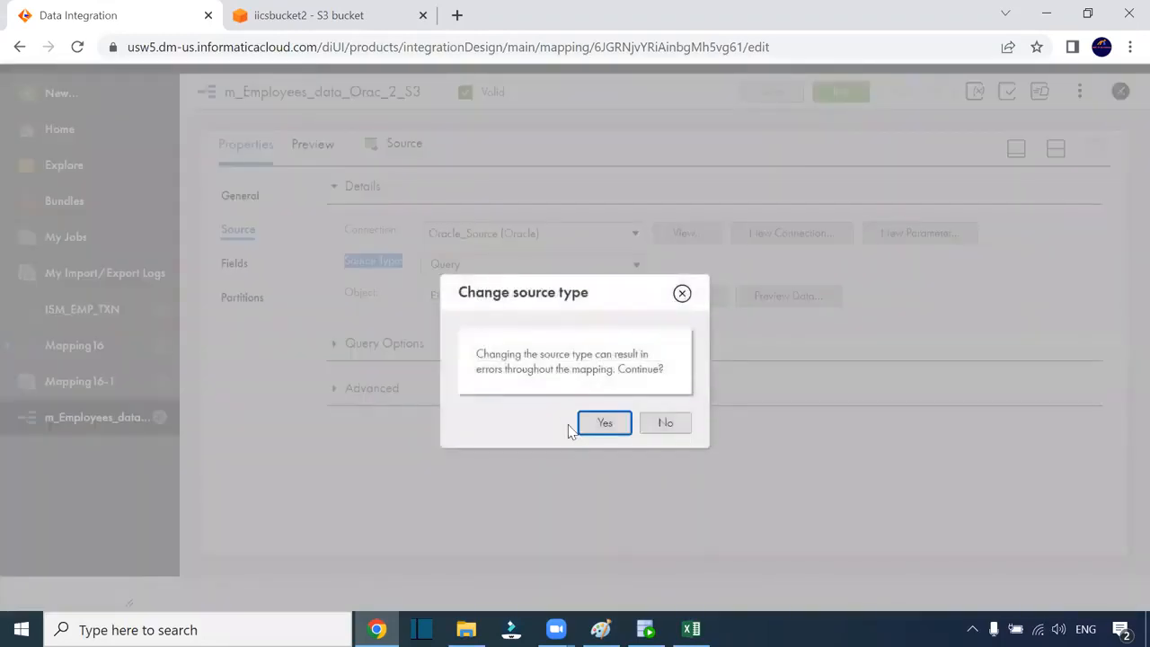
click(606, 423)
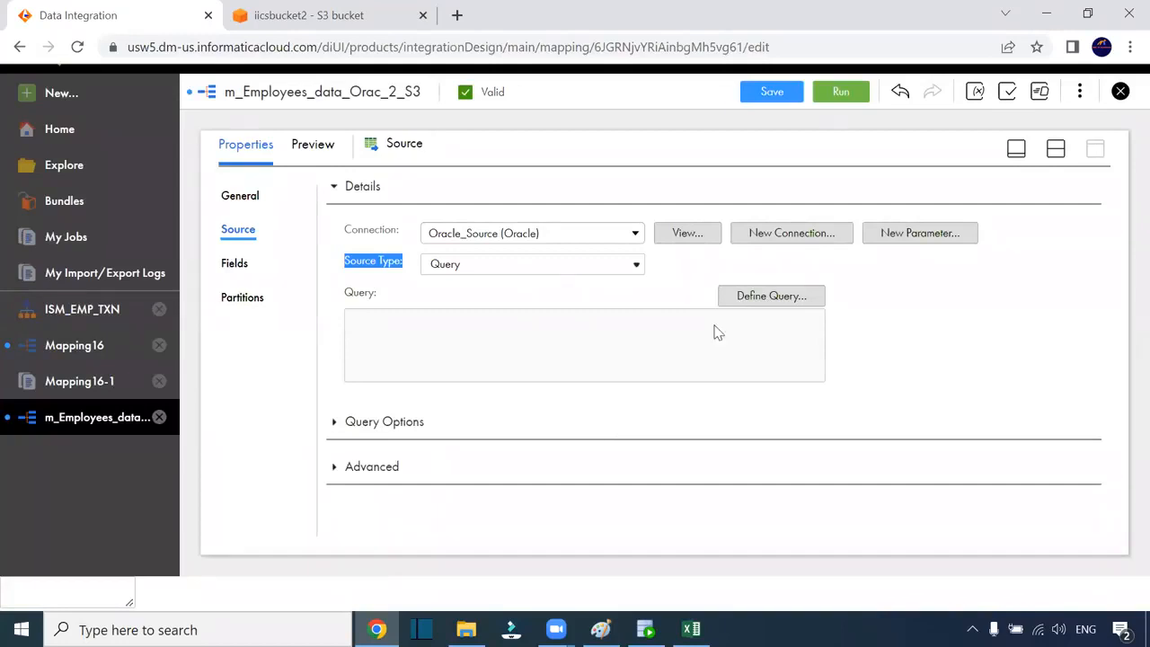
click(751, 297)
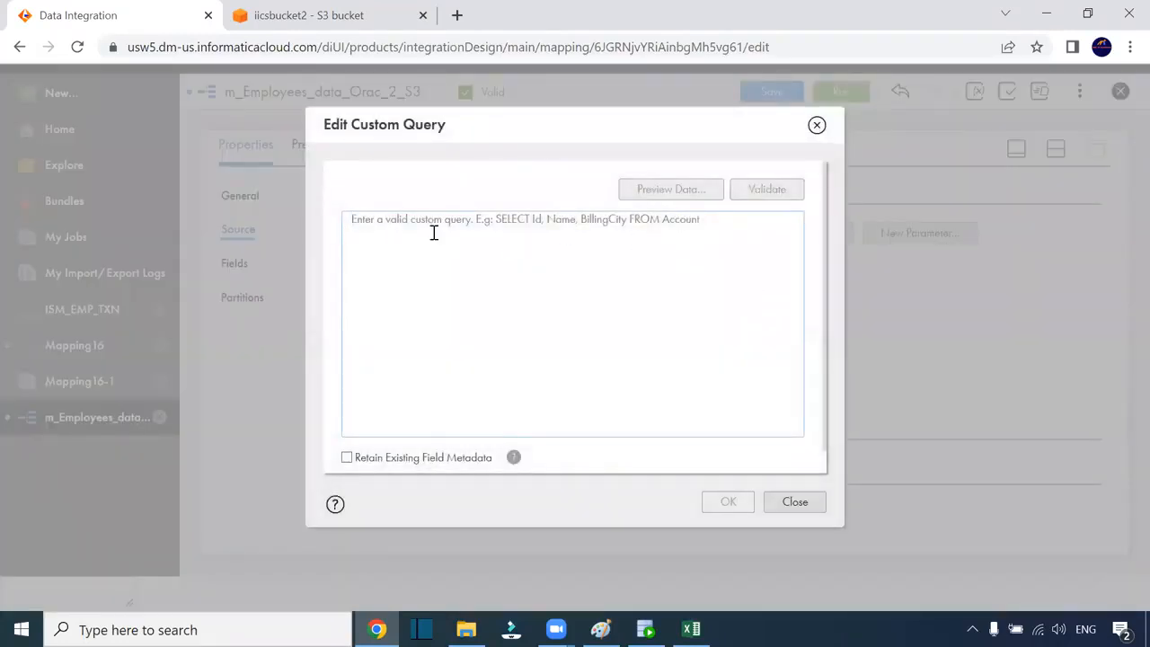
click(816, 126)
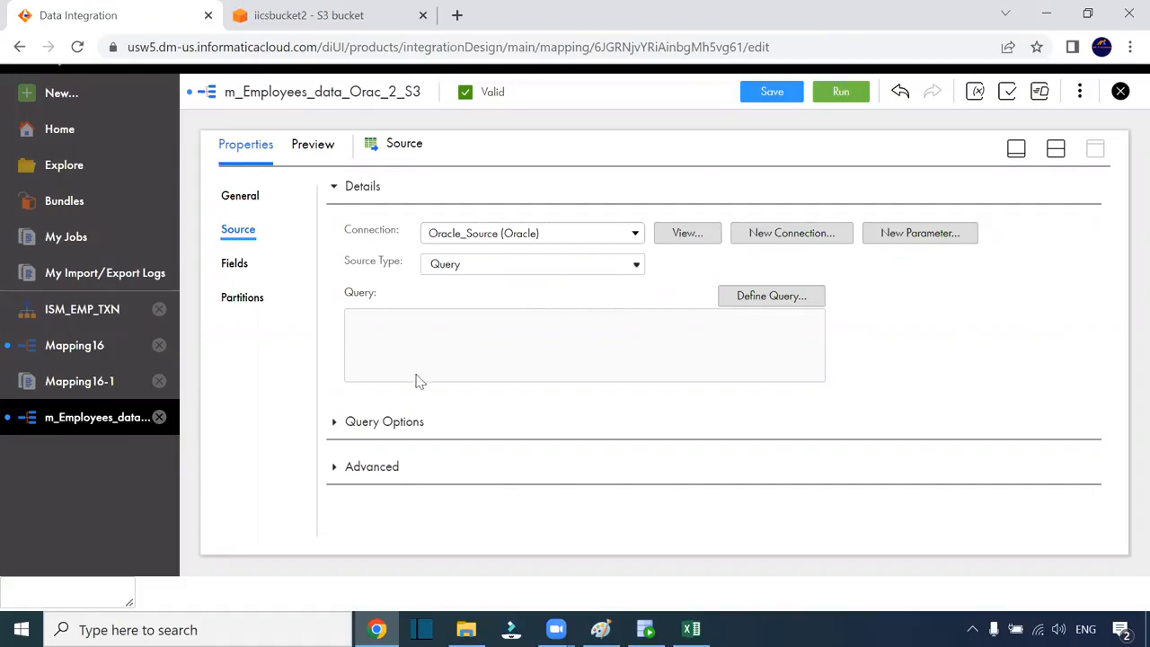
Set the Source Type to Single Object and inspect Query Options, Advanced and Sql Override
click(458, 274)
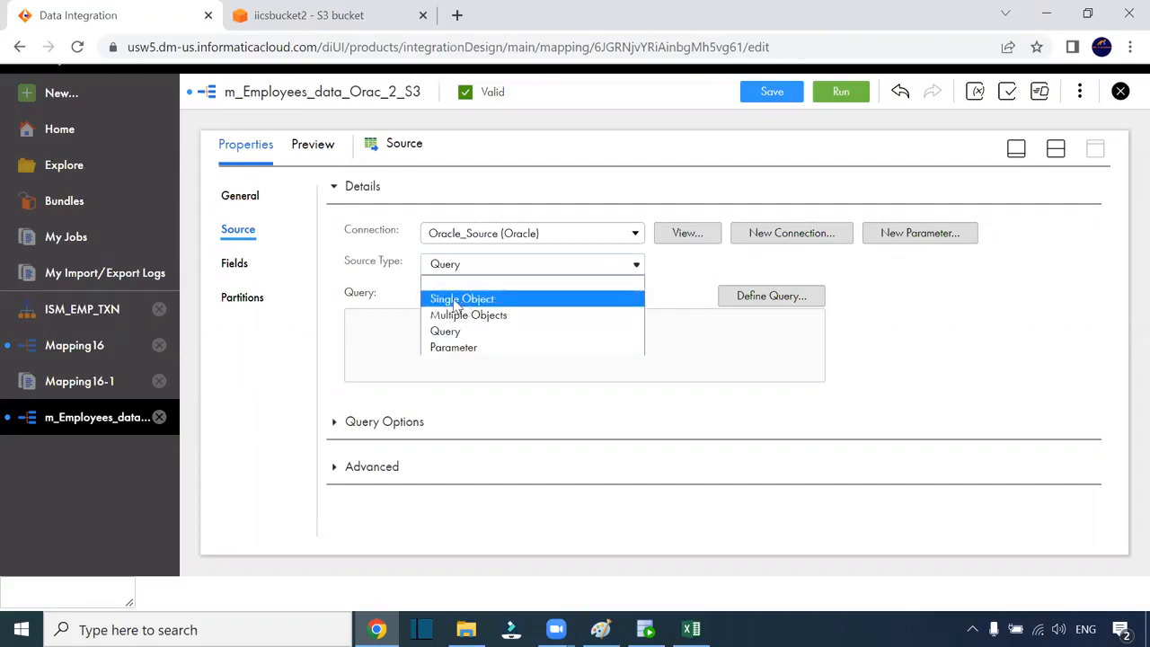
click(458, 300)
click(333, 346)
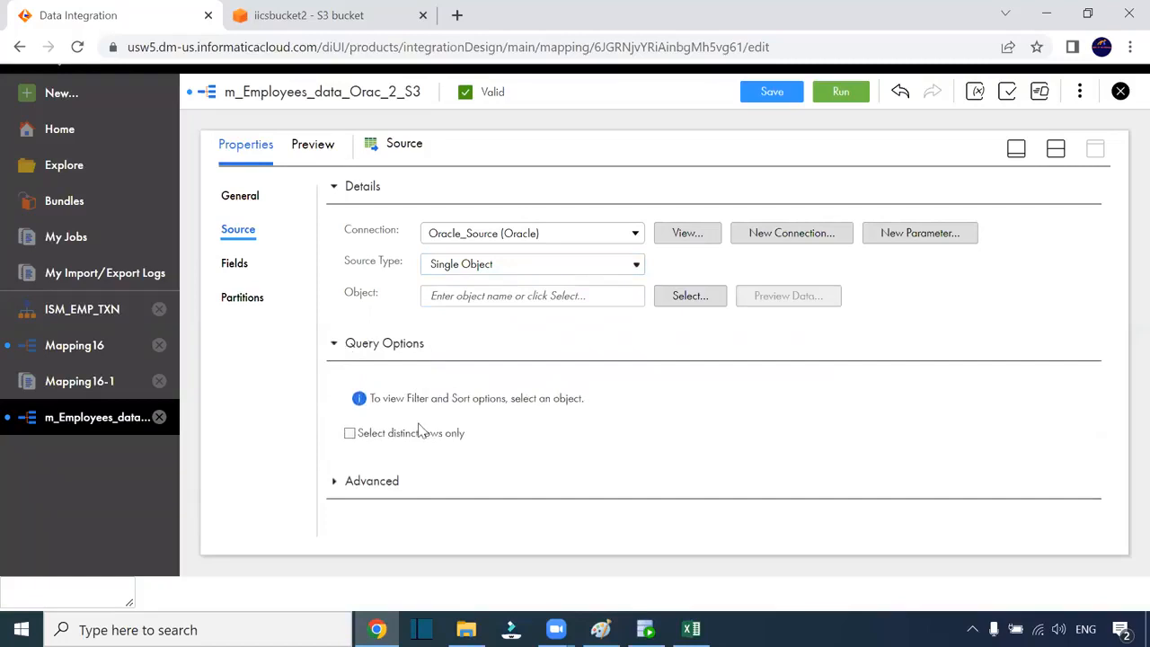
click(334, 482)
scroll(513, 419, down, 5)
click(496, 357)
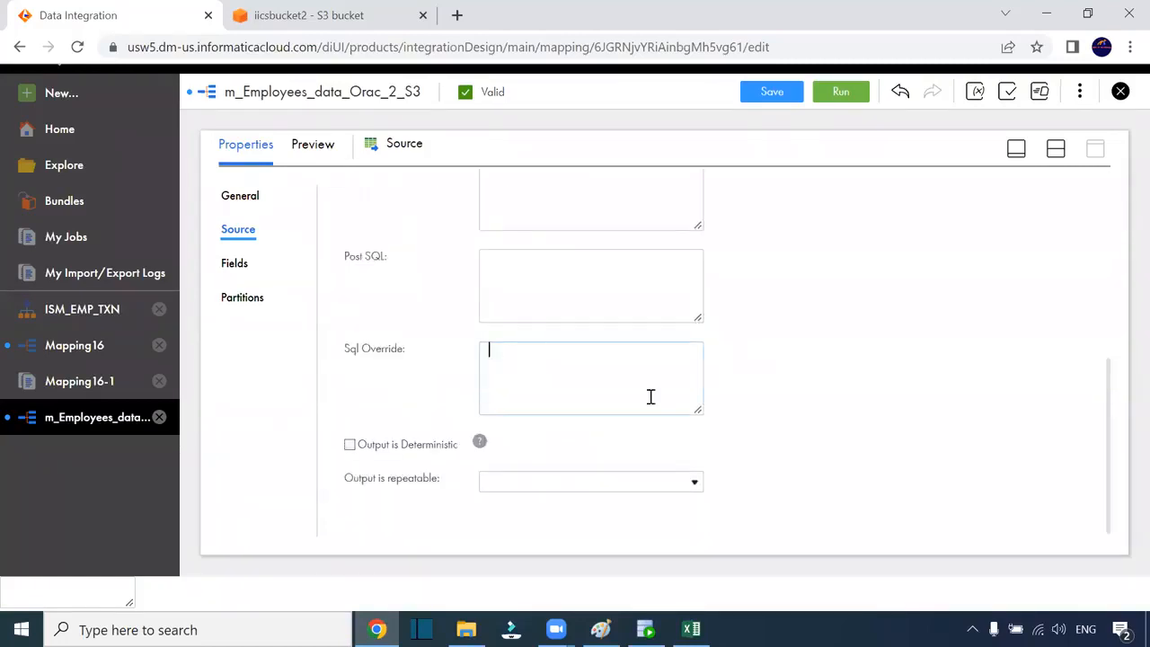
scroll(662, 422, up, 5)
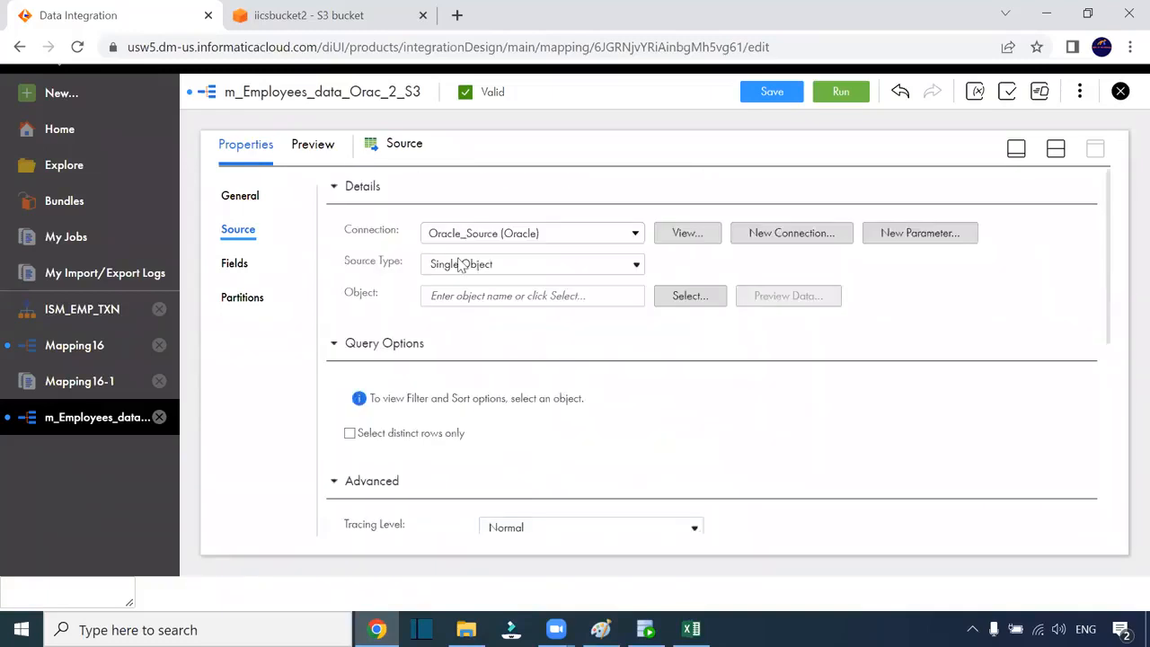
Switch the Source Type to Multiple Objects and look over its empty object list
click(490, 270)
click(488, 315)
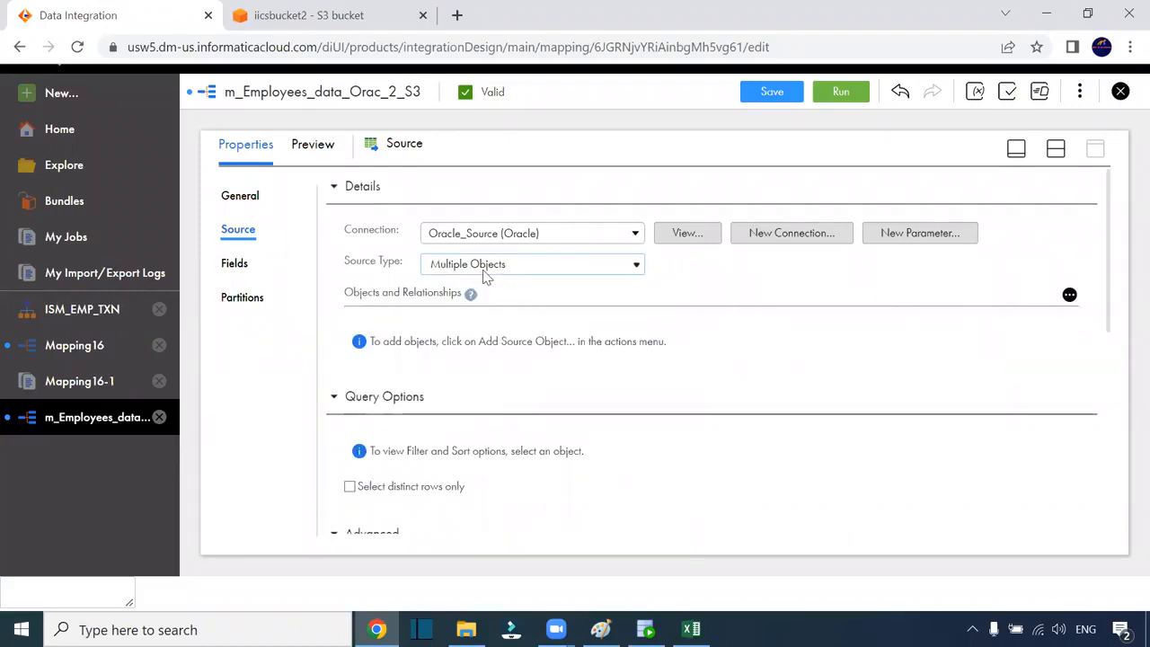
scroll(527, 372, down, 2)
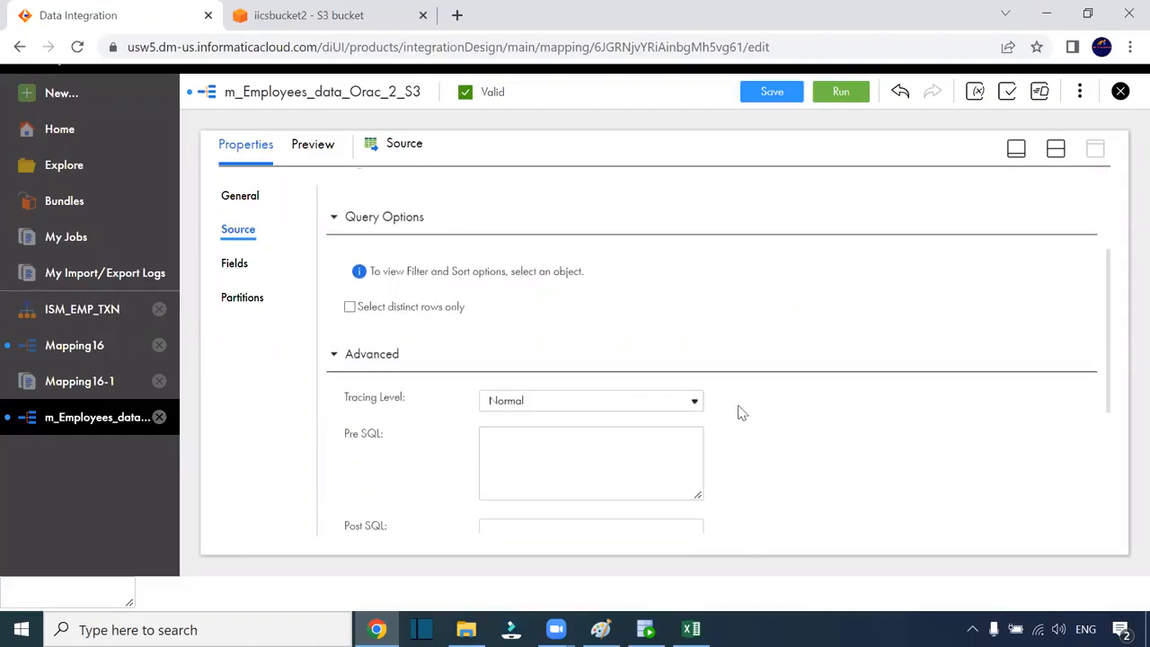
scroll(593, 411, down, 2)
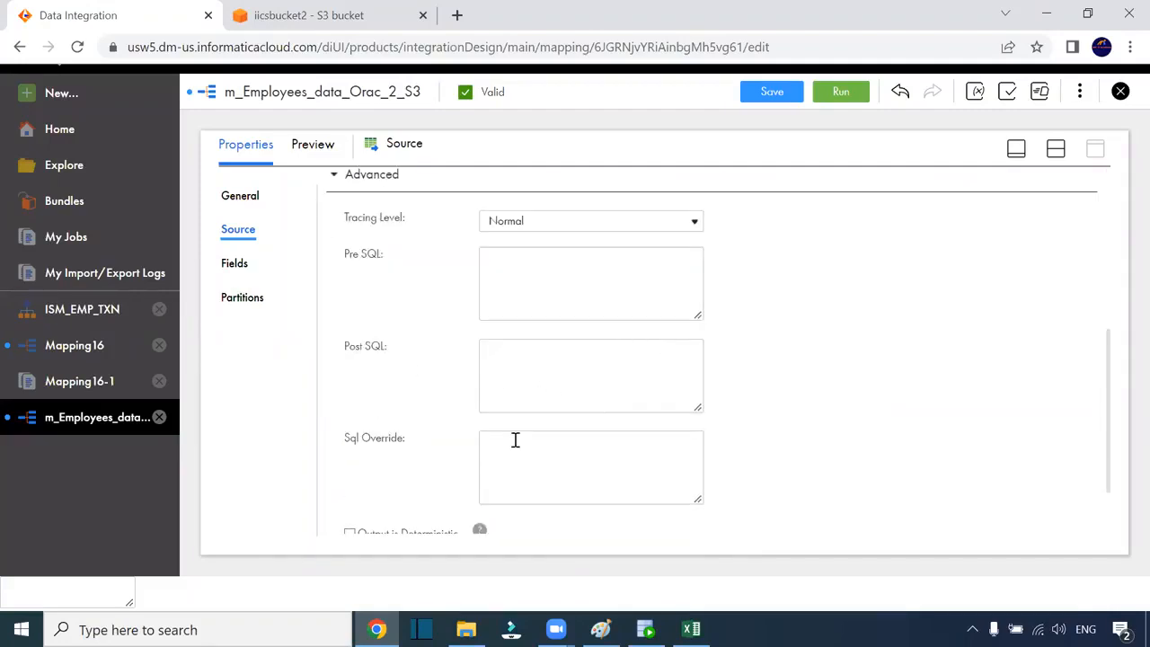
scroll(578, 456, up, 4)
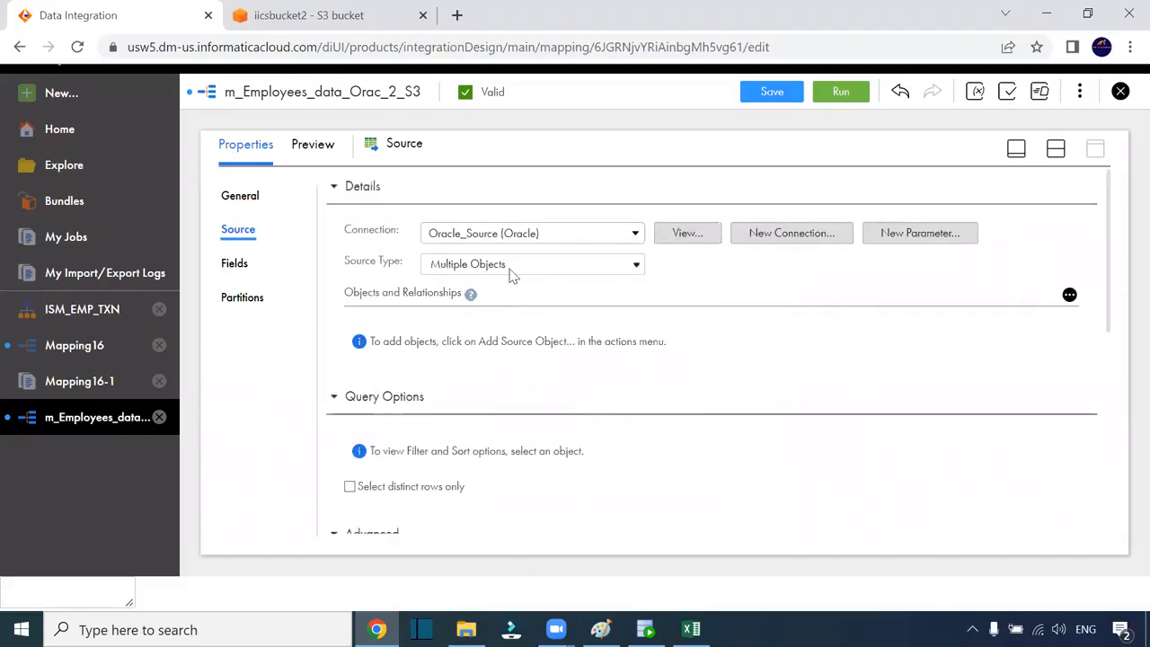
Cycle the Source Type through Query and Multiple Objects, ending on Single Object
click(527, 266)
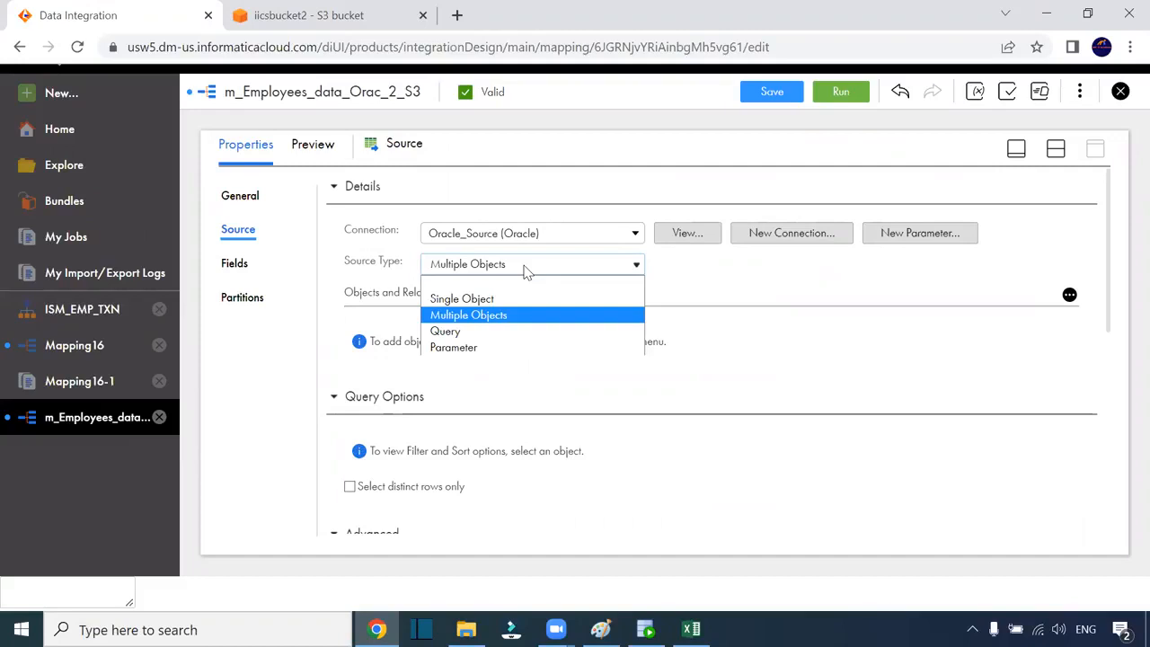
click(485, 333)
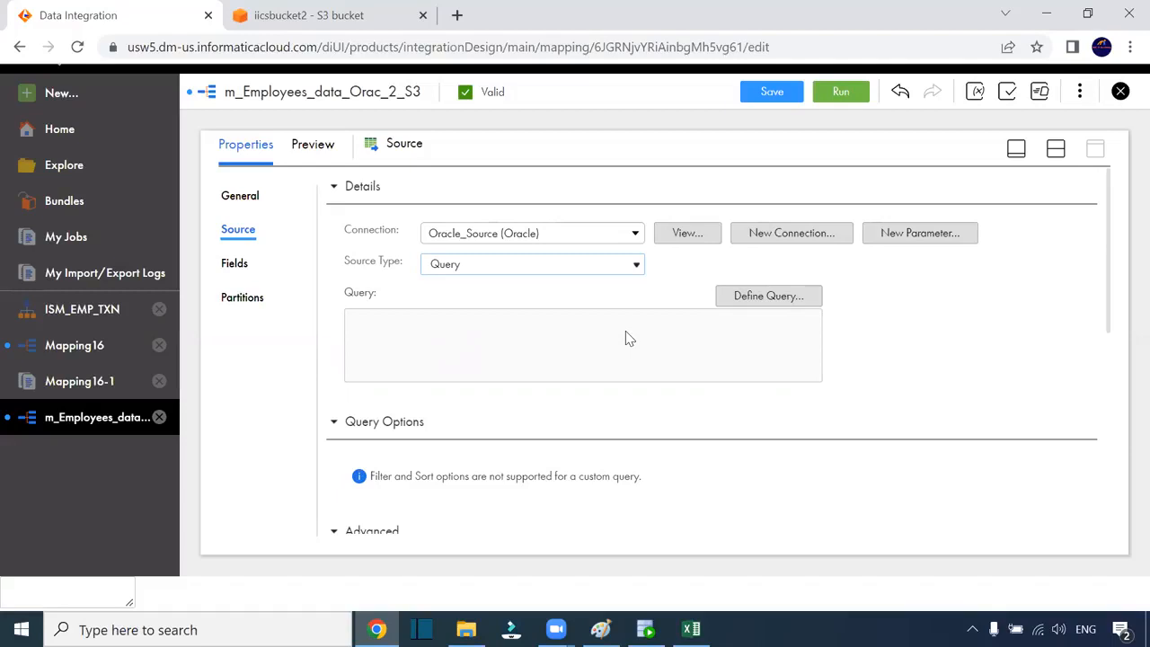
click(602, 268)
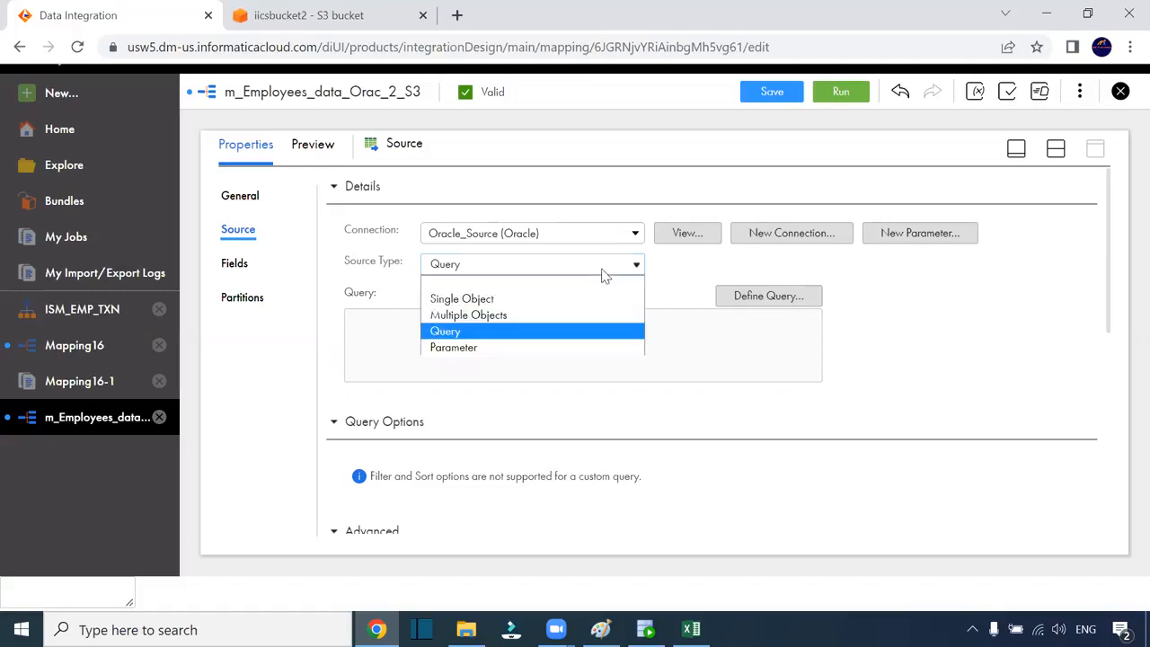
click(523, 315)
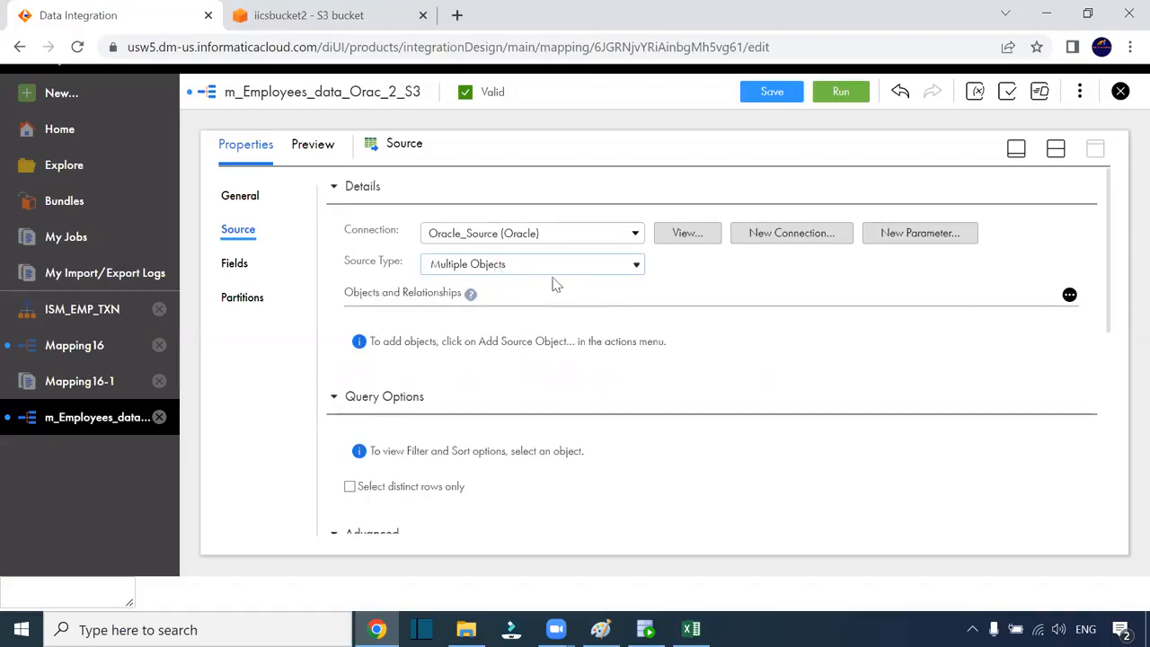
click(550, 269)
click(505, 298)
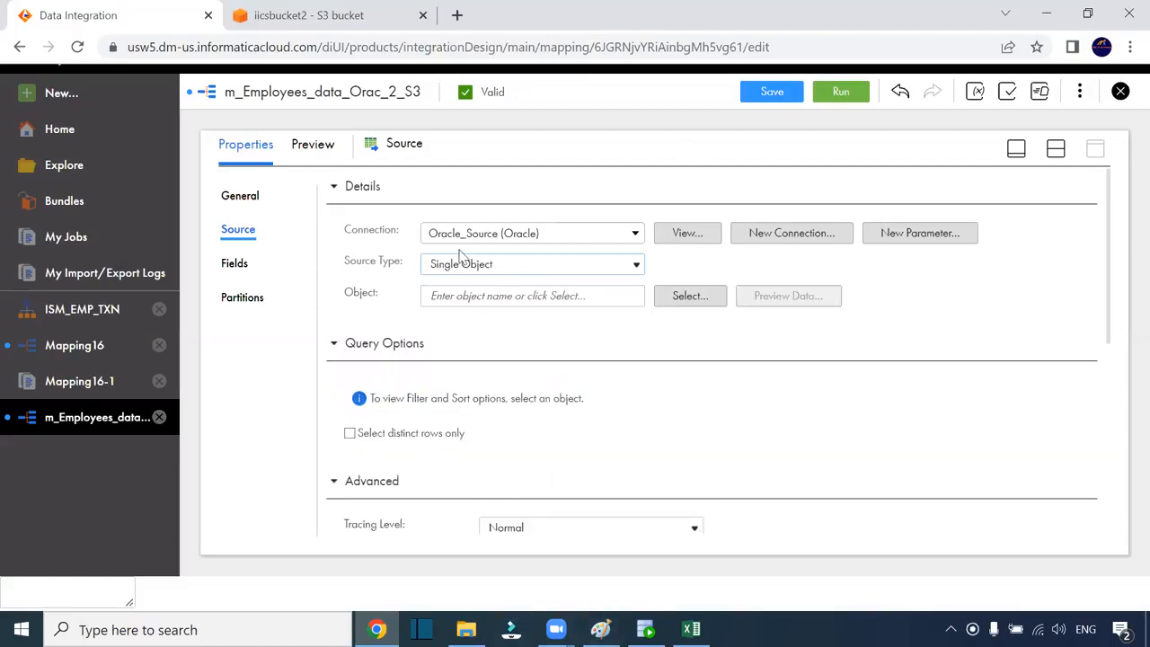
click(236, 264)
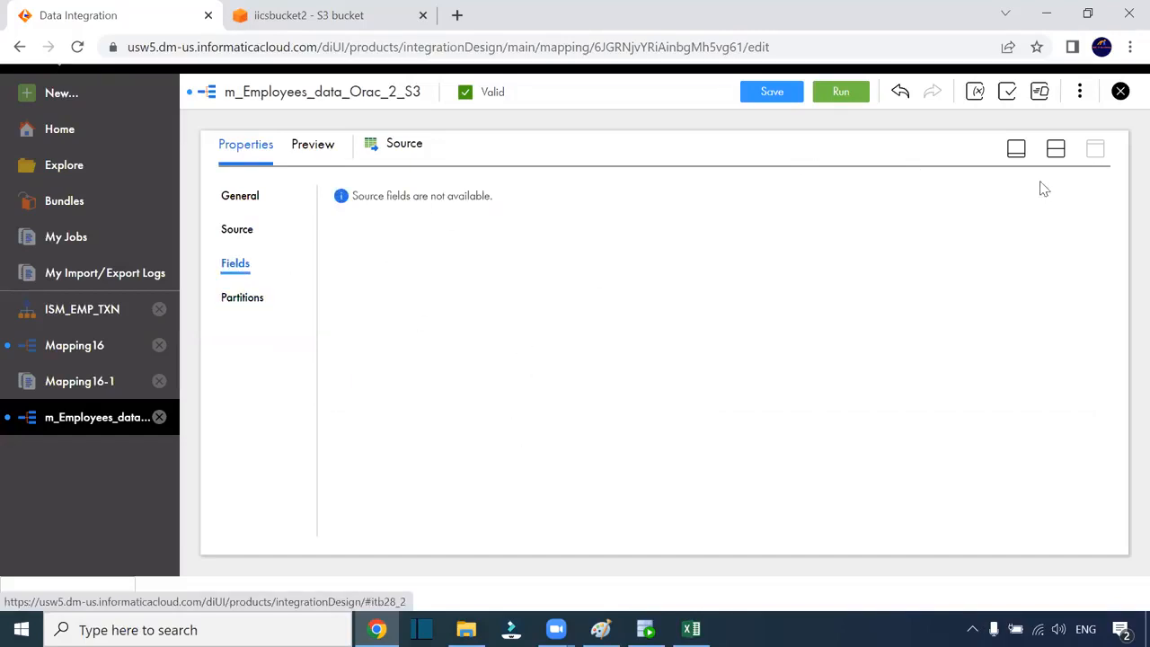
click(1055, 149)
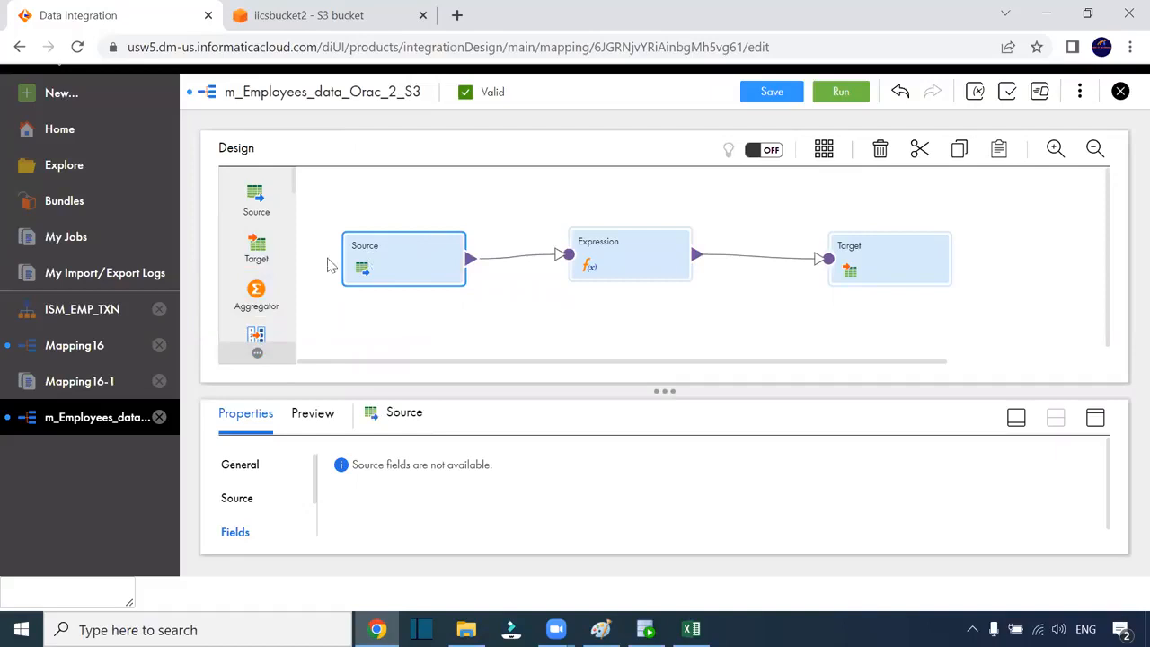
scroll(257, 270, down, 10)
scroll(257, 336, up, 10)
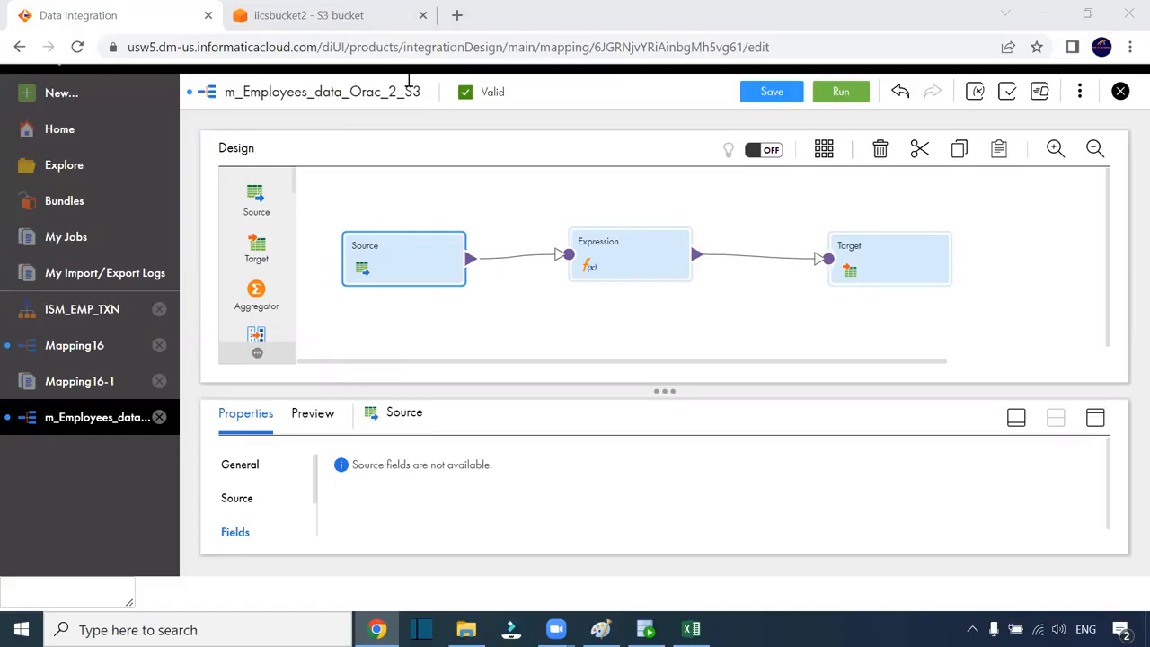
Show the mapping's own properties, its name and Weekday_7_AM\One location
click(734, 219)
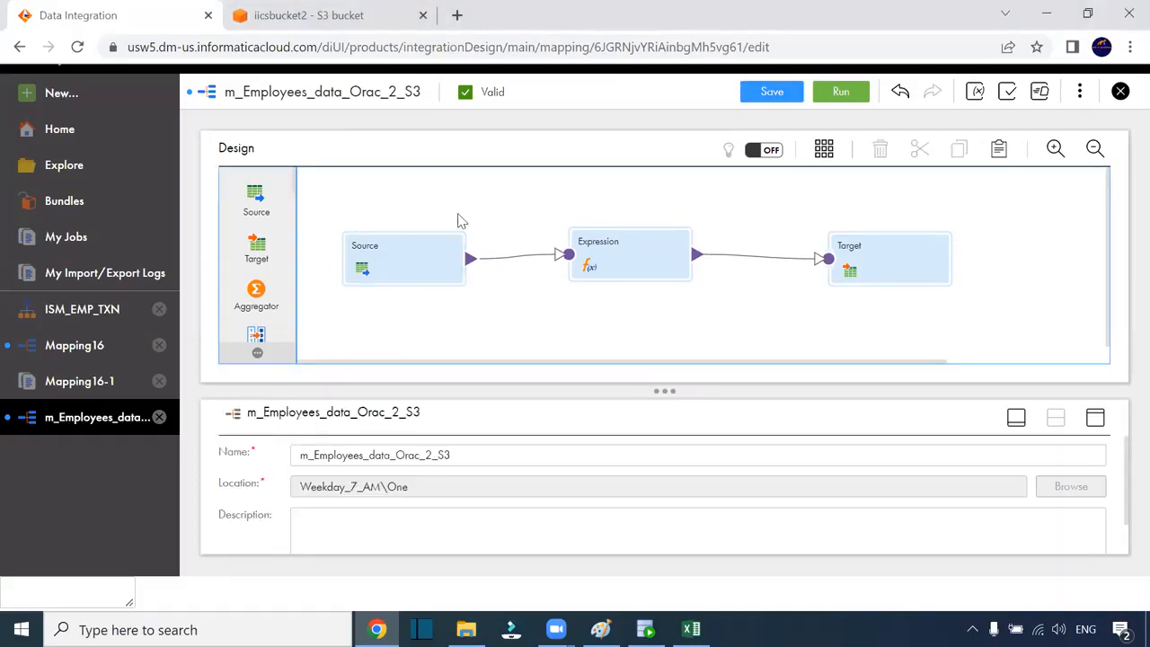
drag(295, 180, 292, 309)
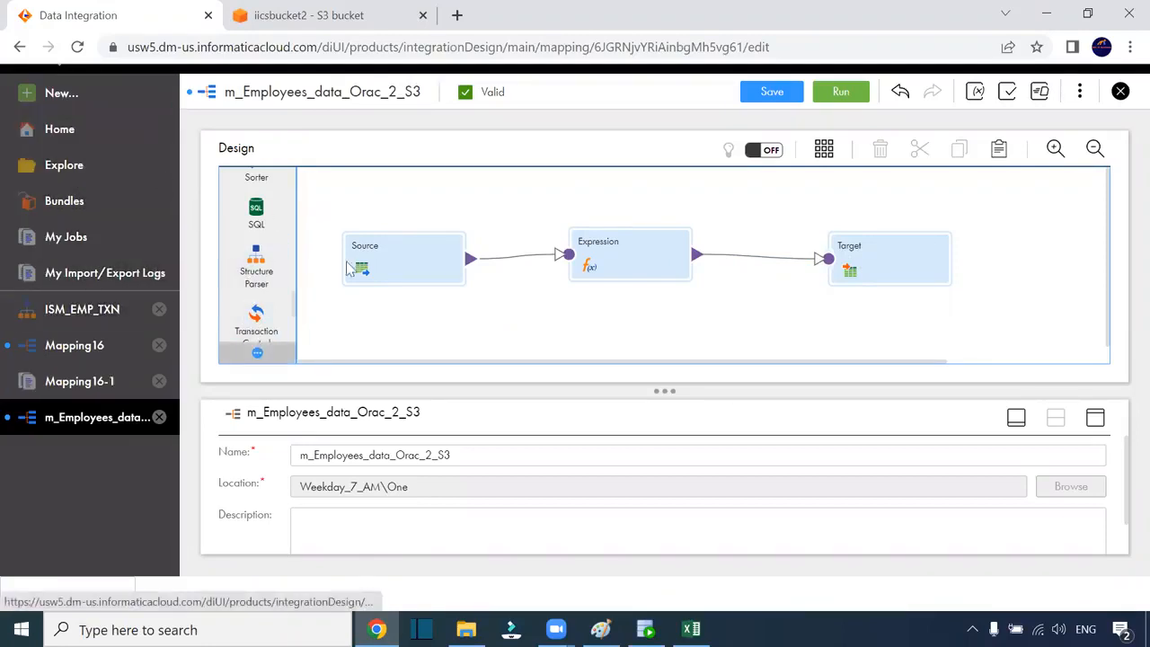
scroll(281, 313, up, 10)
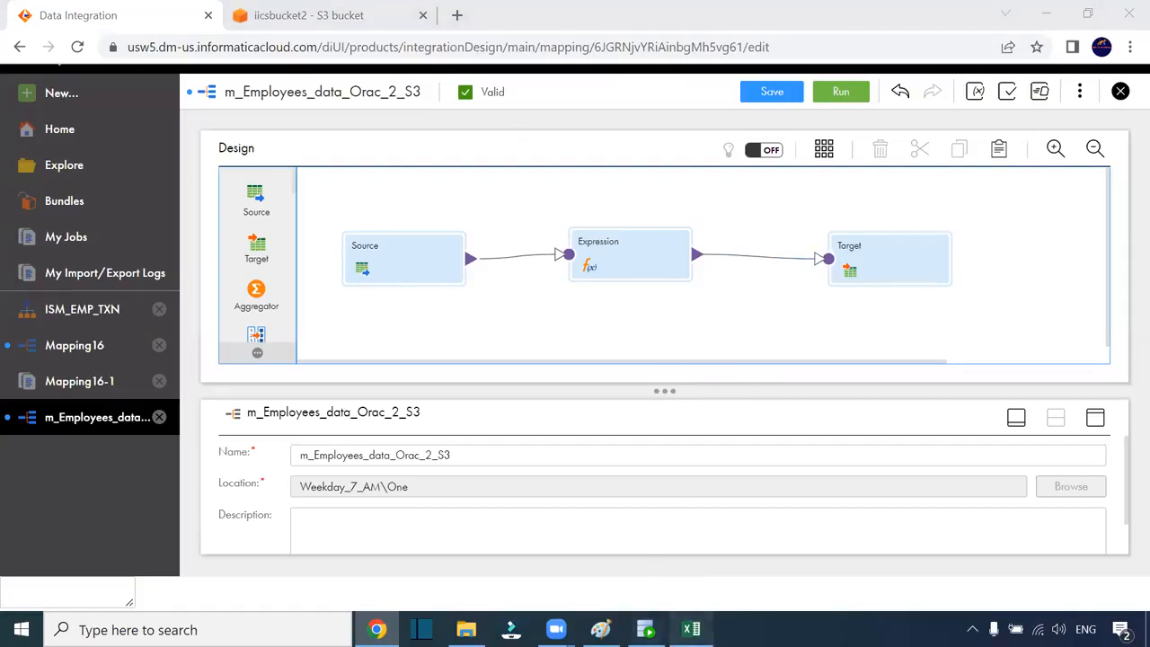
click(690, 629)
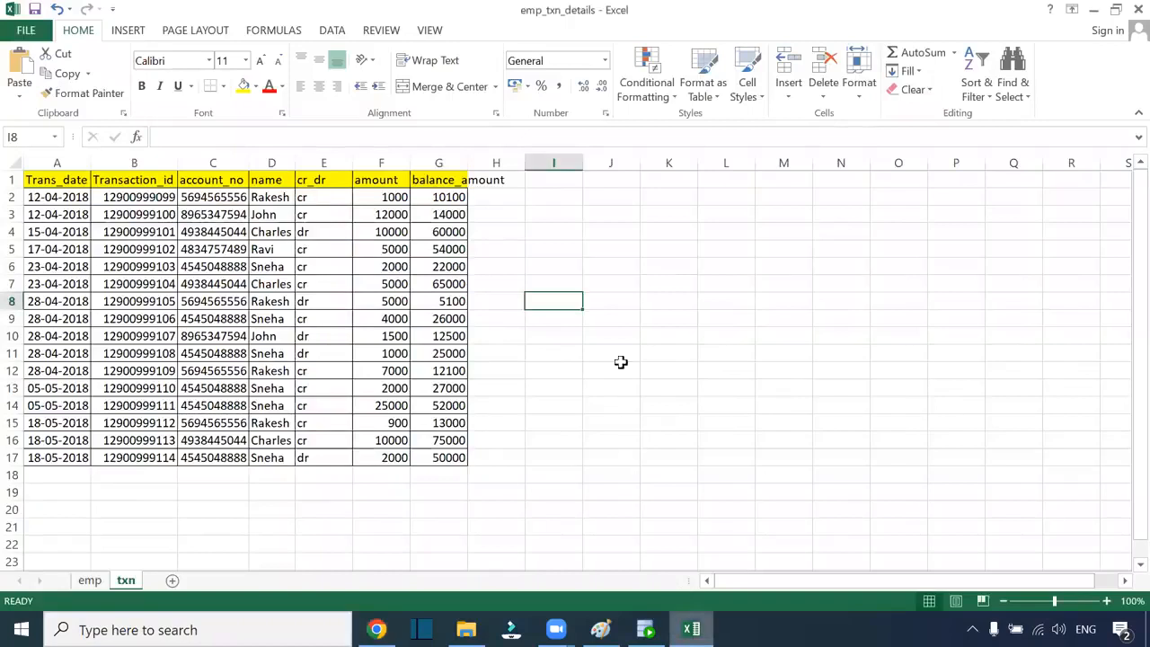
Look over the emp sheet's 26 employee rows, then close emp_txn_details without saving
click(90, 580)
click(493, 494)
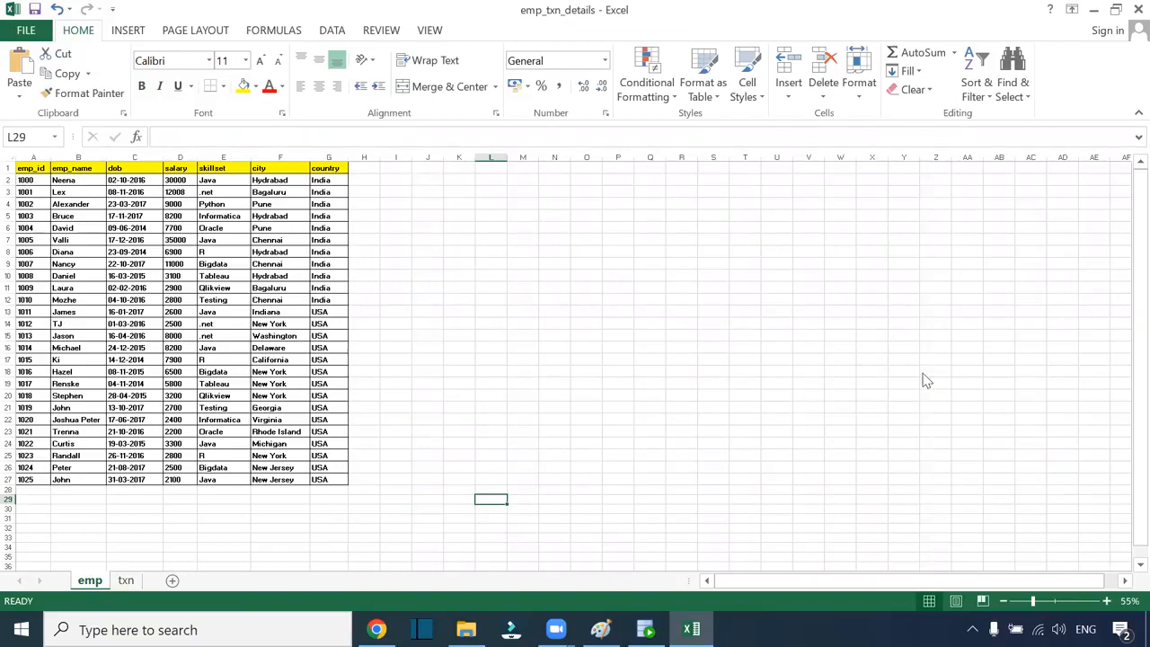
key(alt+Tab)
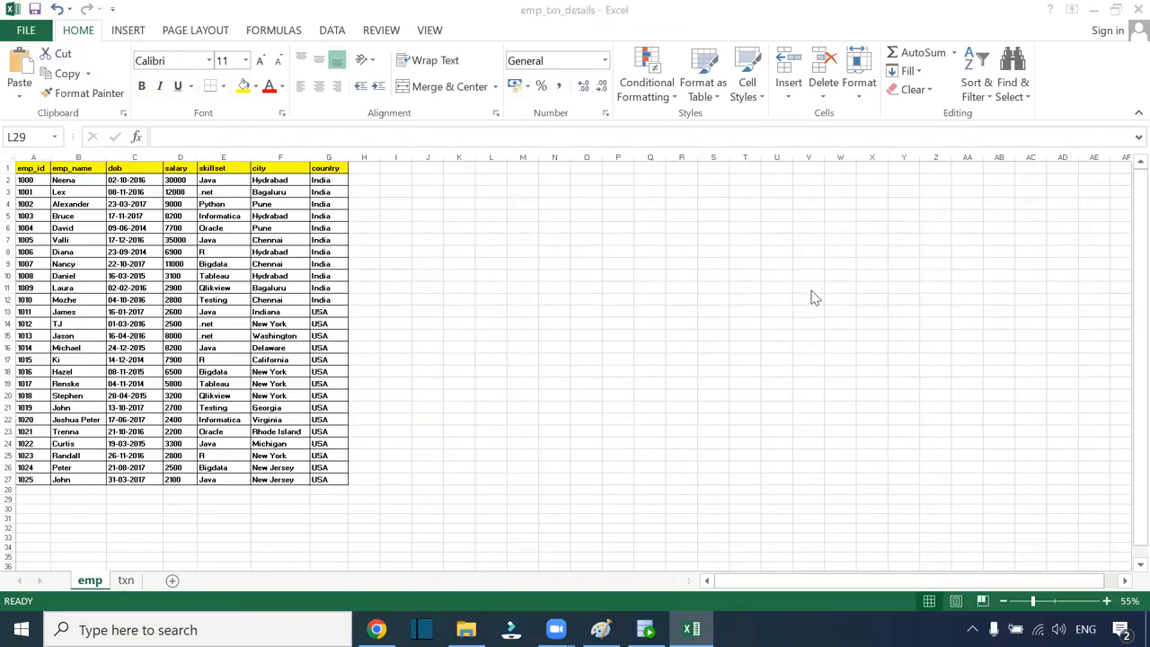
key(alt+Tab)
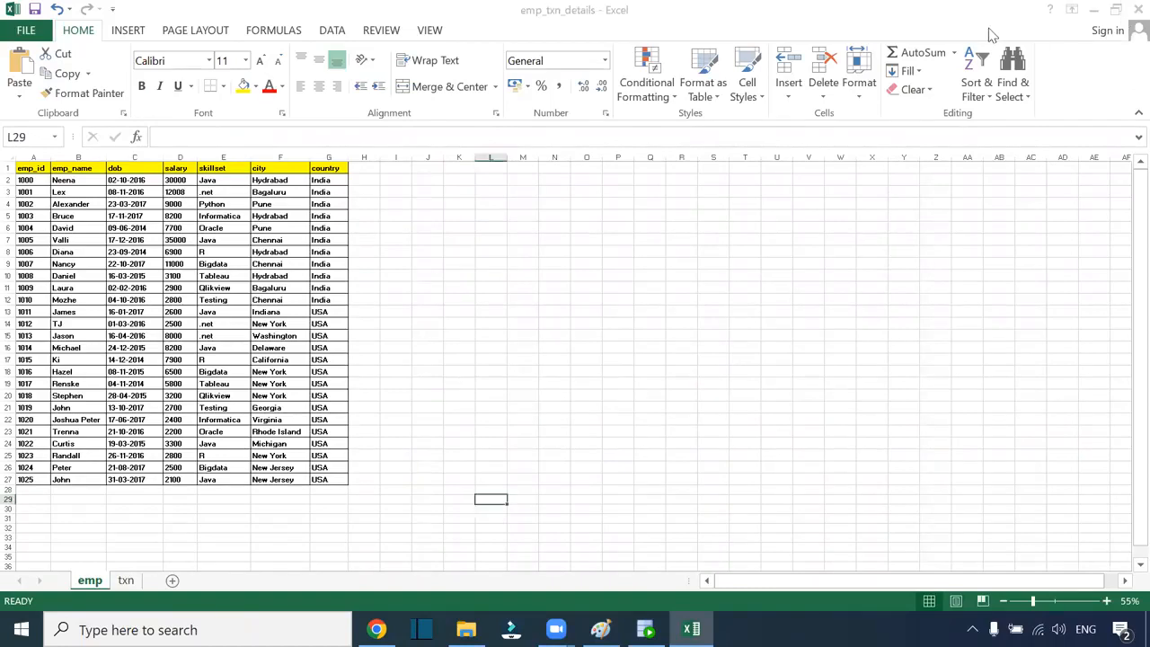
click(1128, 10)
click(559, 333)
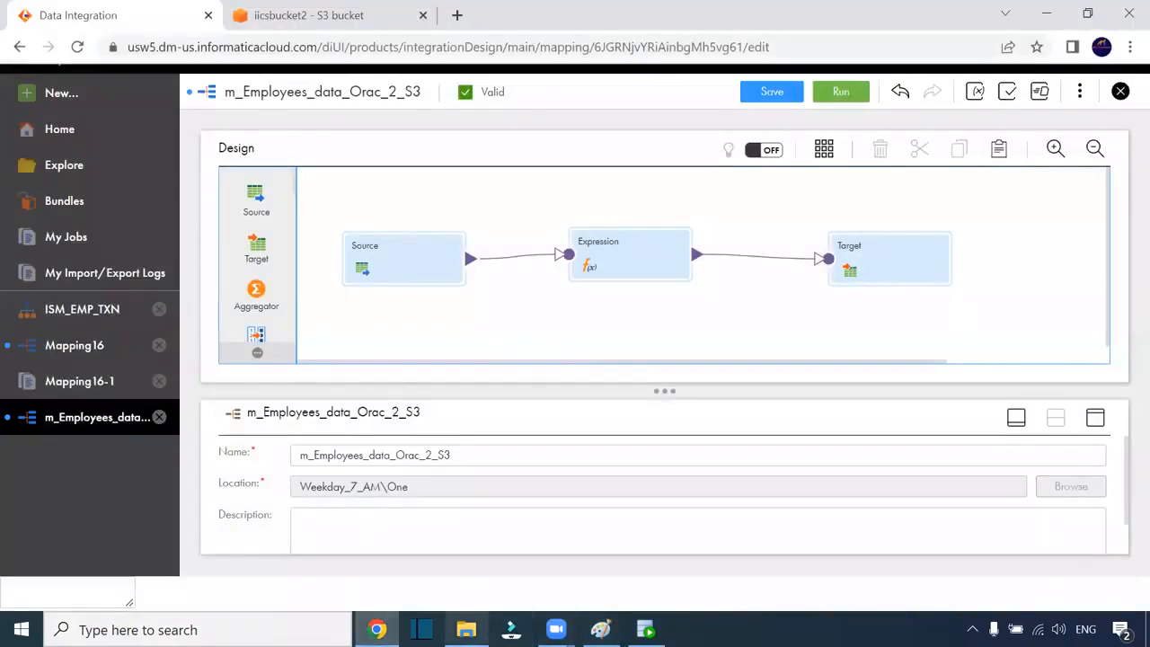
click(465, 628)
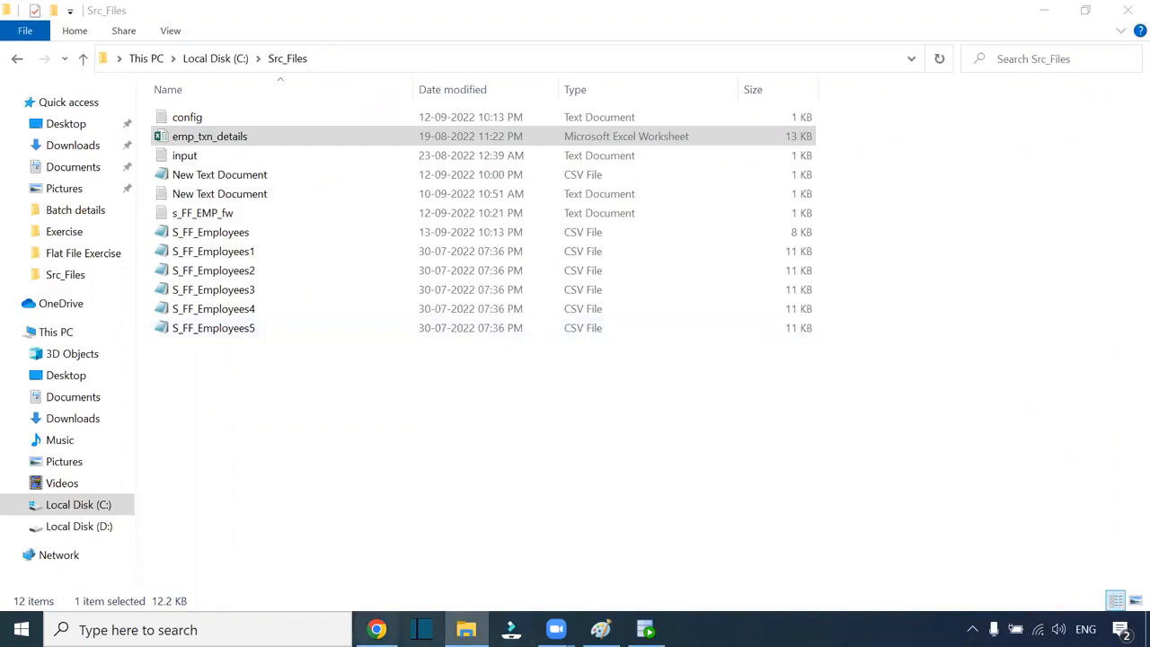
Return to the browser's iicsbucket2 S3 page showing T_EMP_Orac_S3.csv at 12.8 KB
click(376, 629)
click(314, 15)
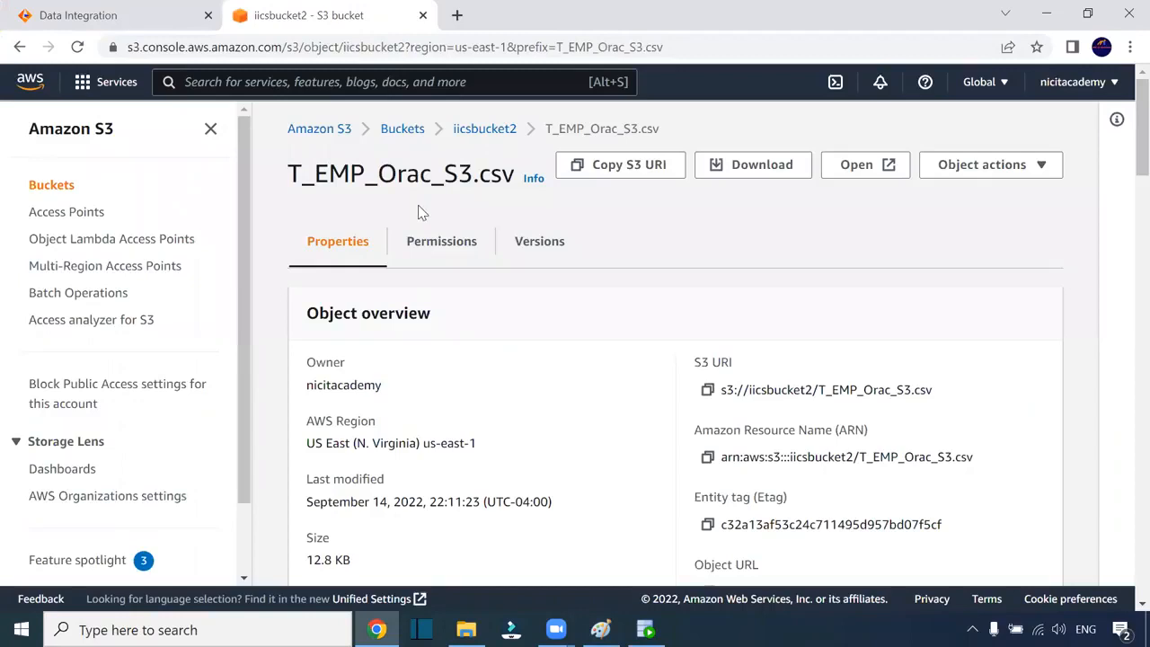
Check iicsbucket2 lists T_EMP_Orac_2_S3.csv (9.4 KB) and T_EMP_Orac_S3.csv (12.8 KB)
click(484, 130)
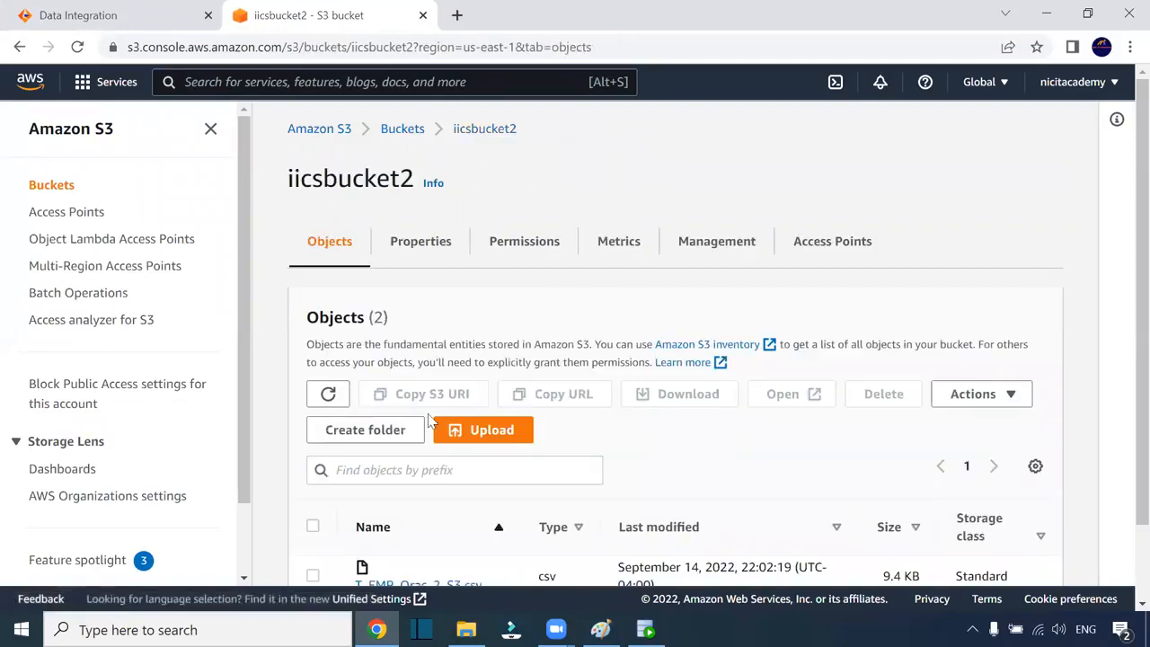
scroll(557, 319, down, 1)
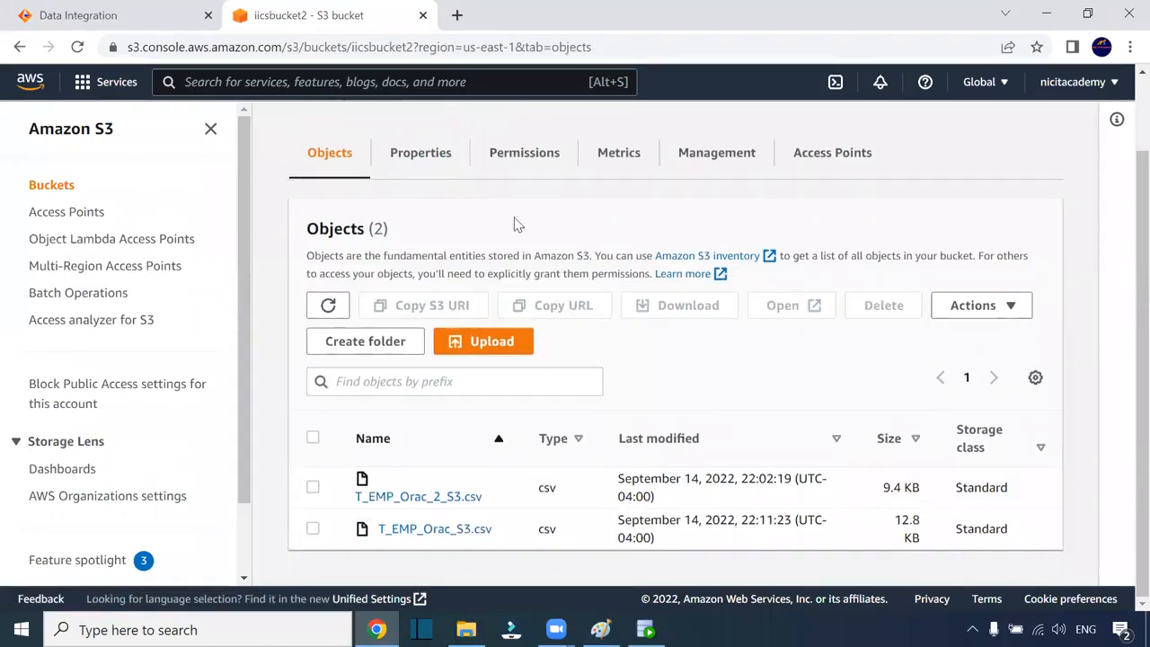
click(174, 22)
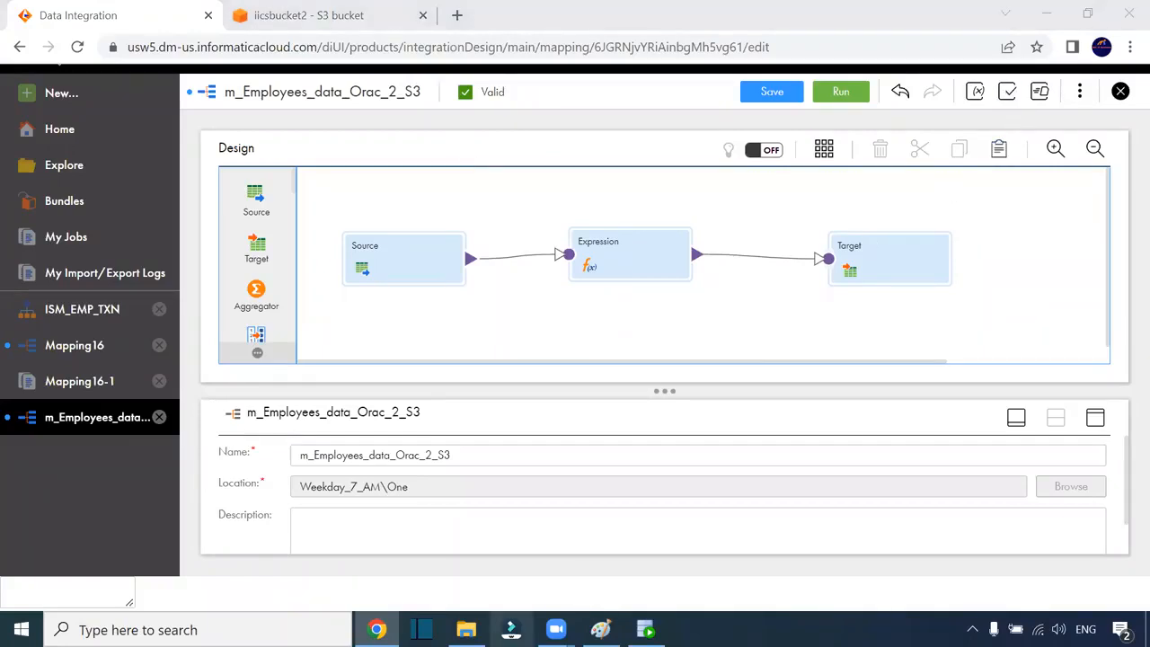
click(466, 628)
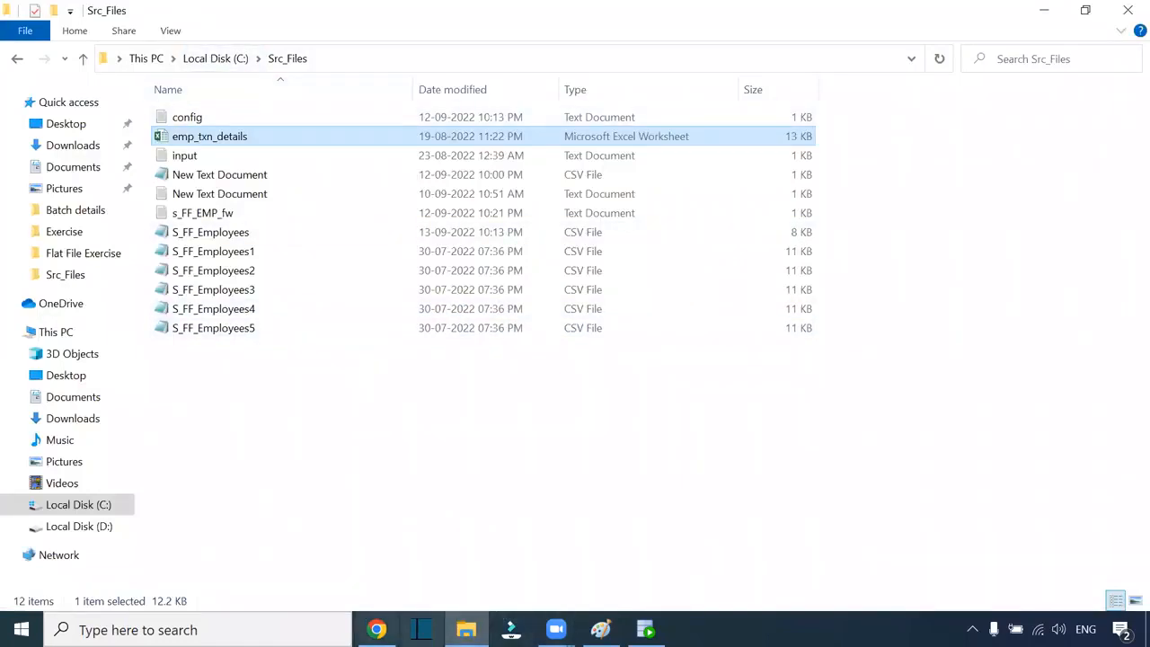
click(376, 629)
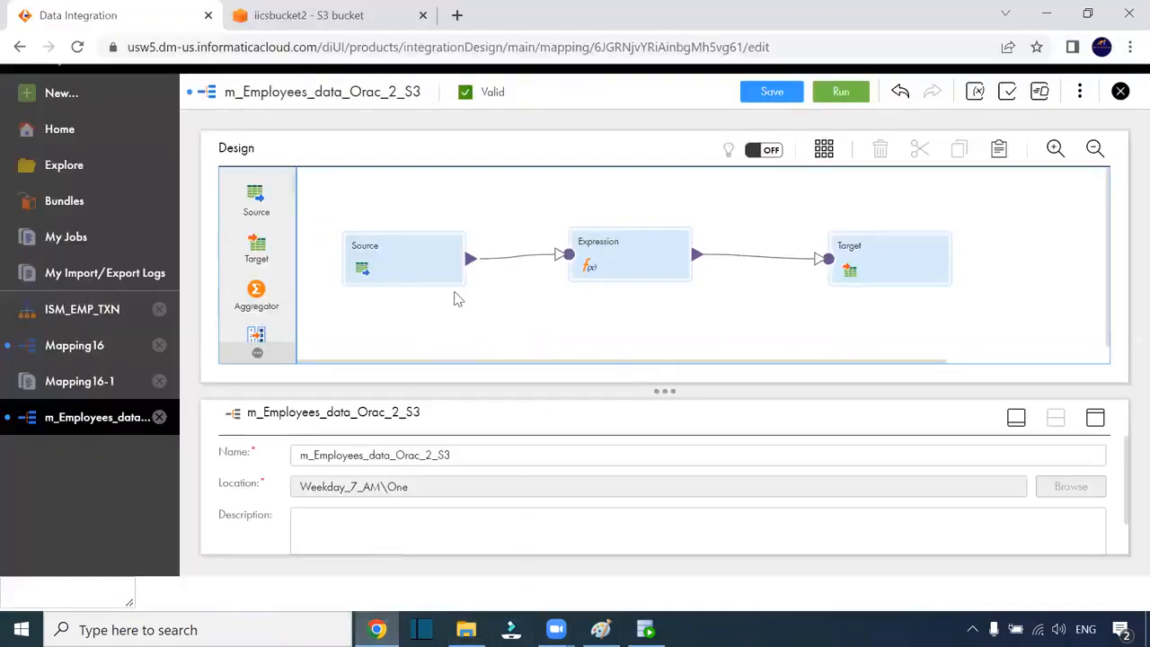
scroll(278, 217, down, 2)
scroll(281, 216, down, 4)
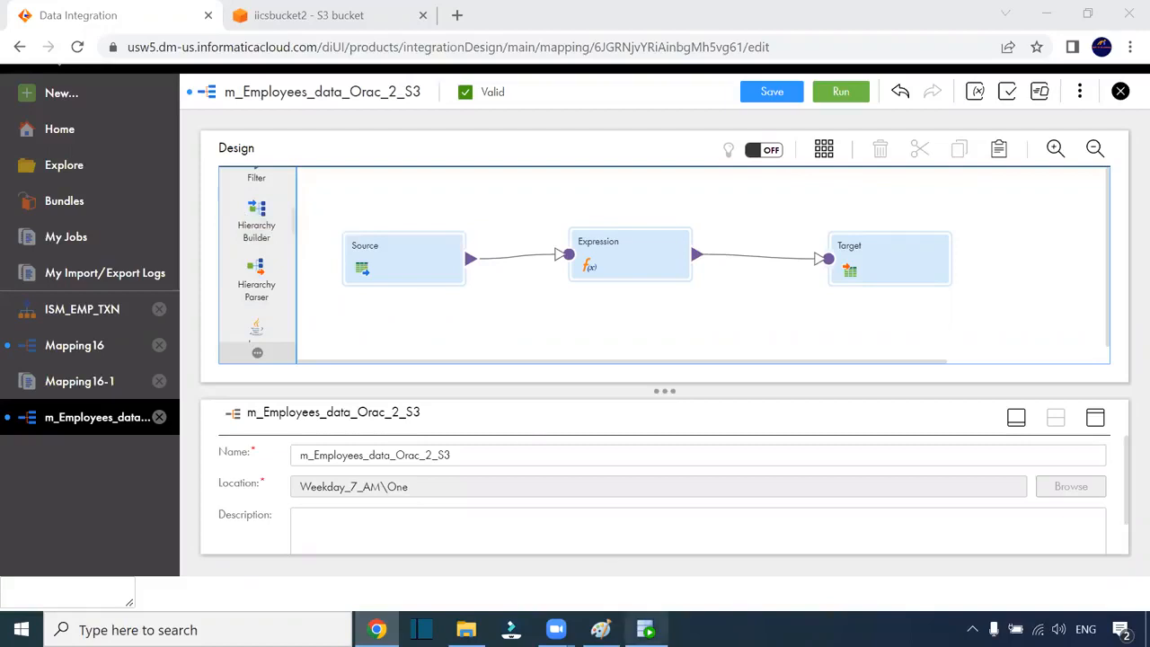
click(646, 630)
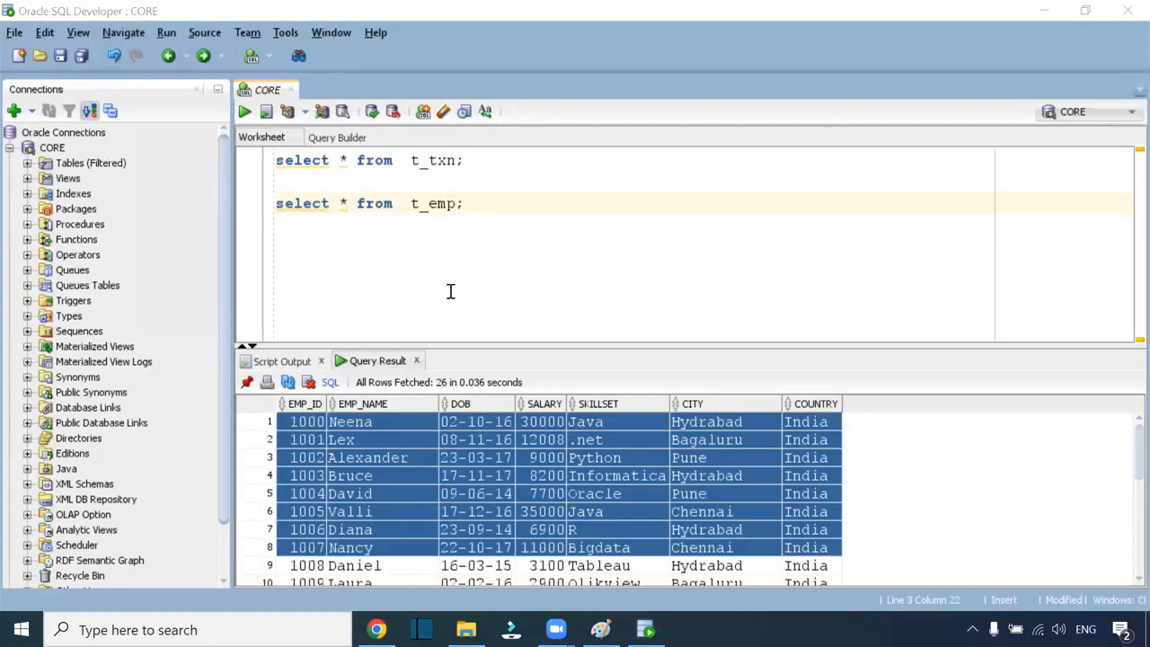
key(alt+Tab)
key(alt+Tab)
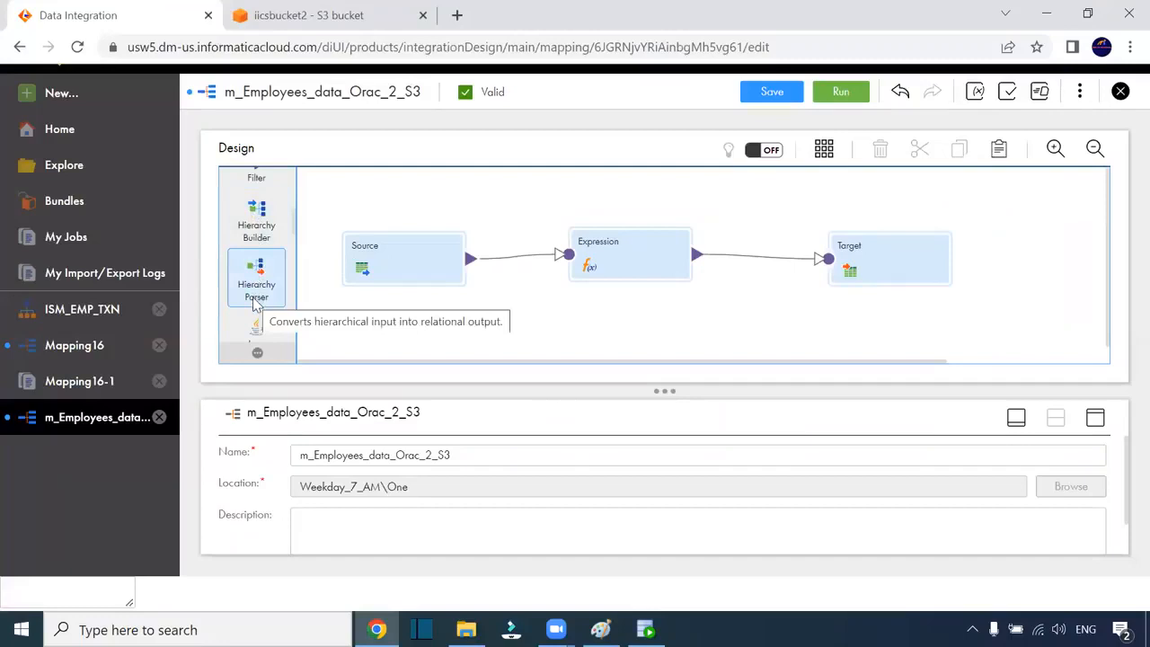
scroll(256, 305, up, 5)
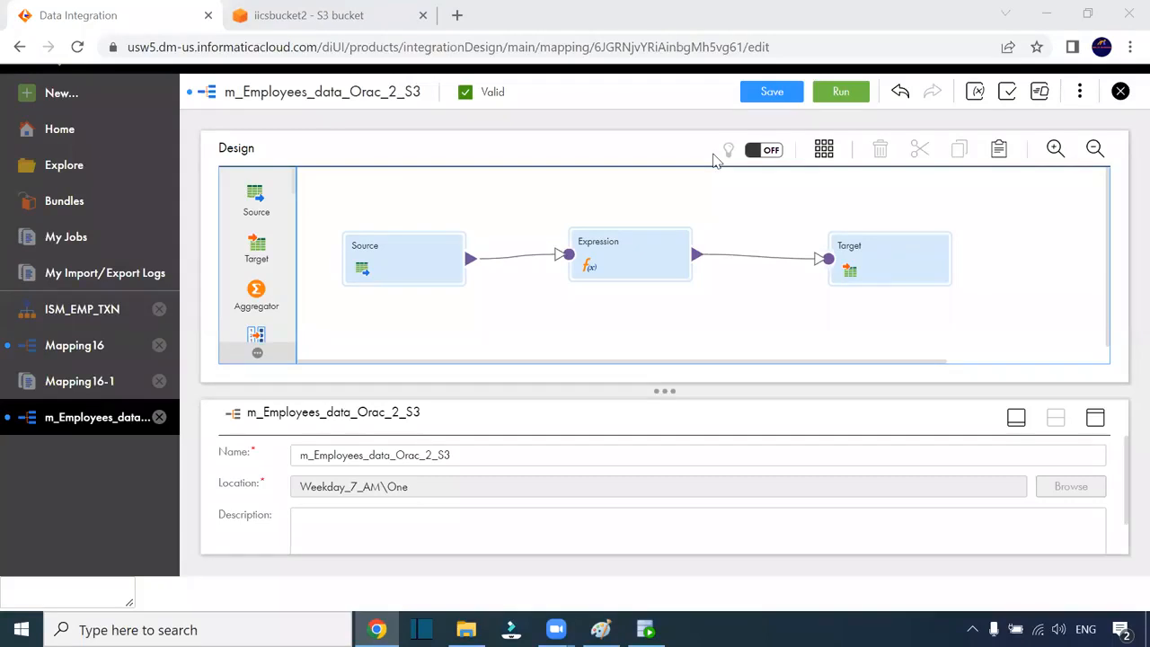
Switch back to the iicsbucket2 S3 bucket page listing both CSV outputs
mouse_move(465, 629)
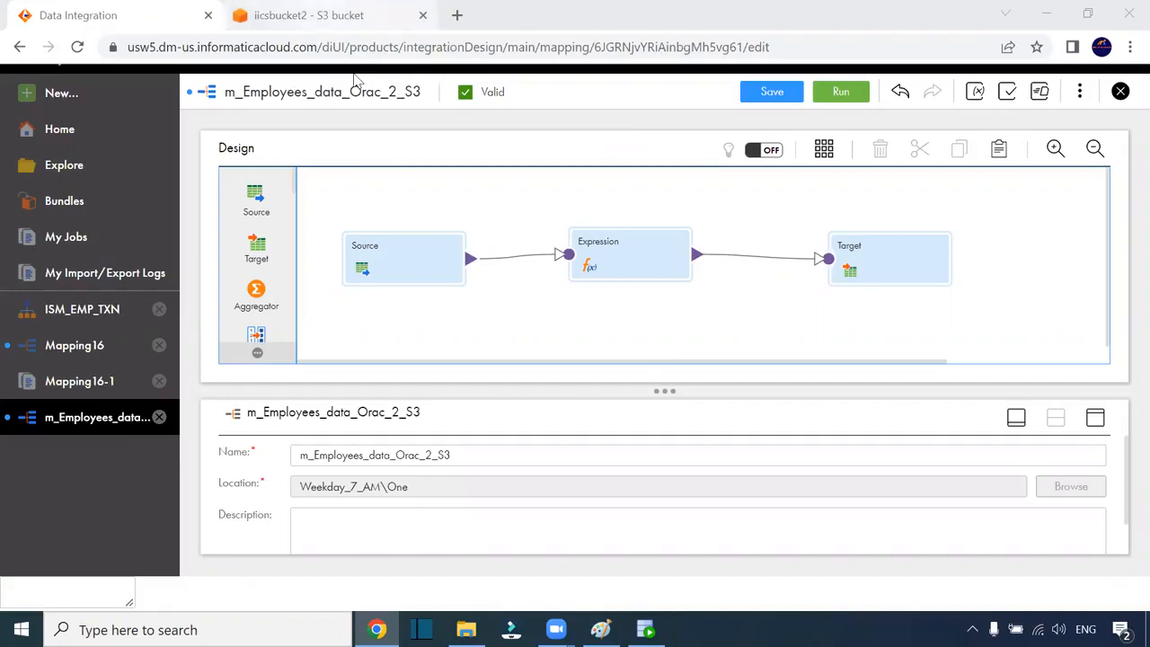
click(342, 15)
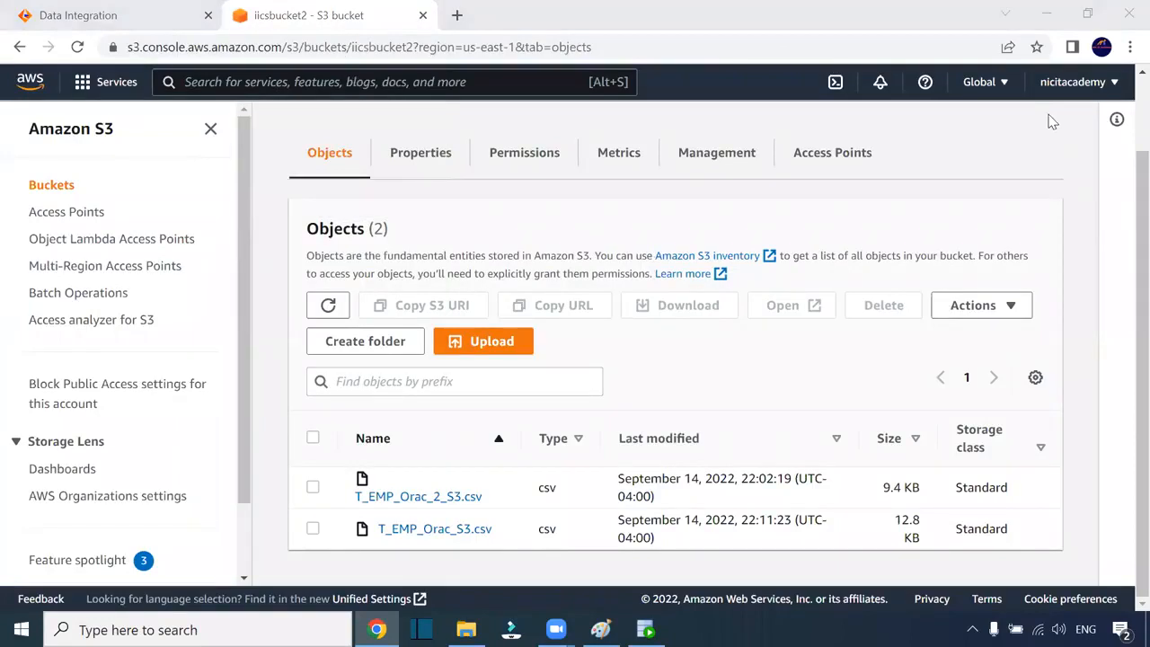
Search the AWS services for billing and open the Billing service
click(81, 84)
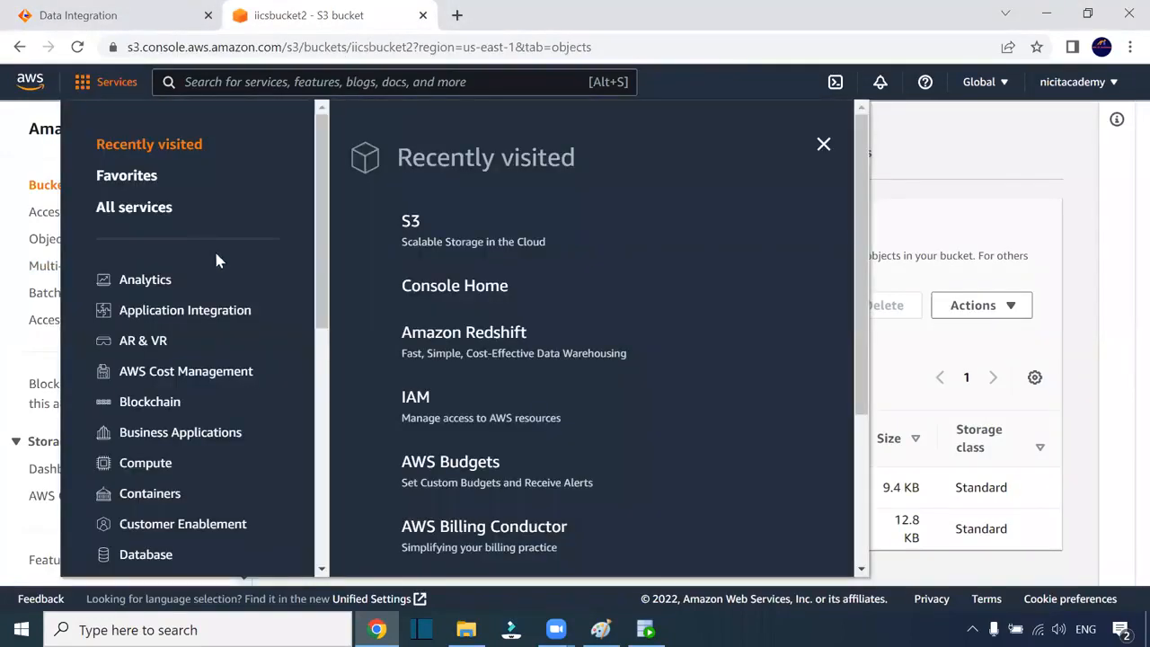
scroll(216, 310, down, 5)
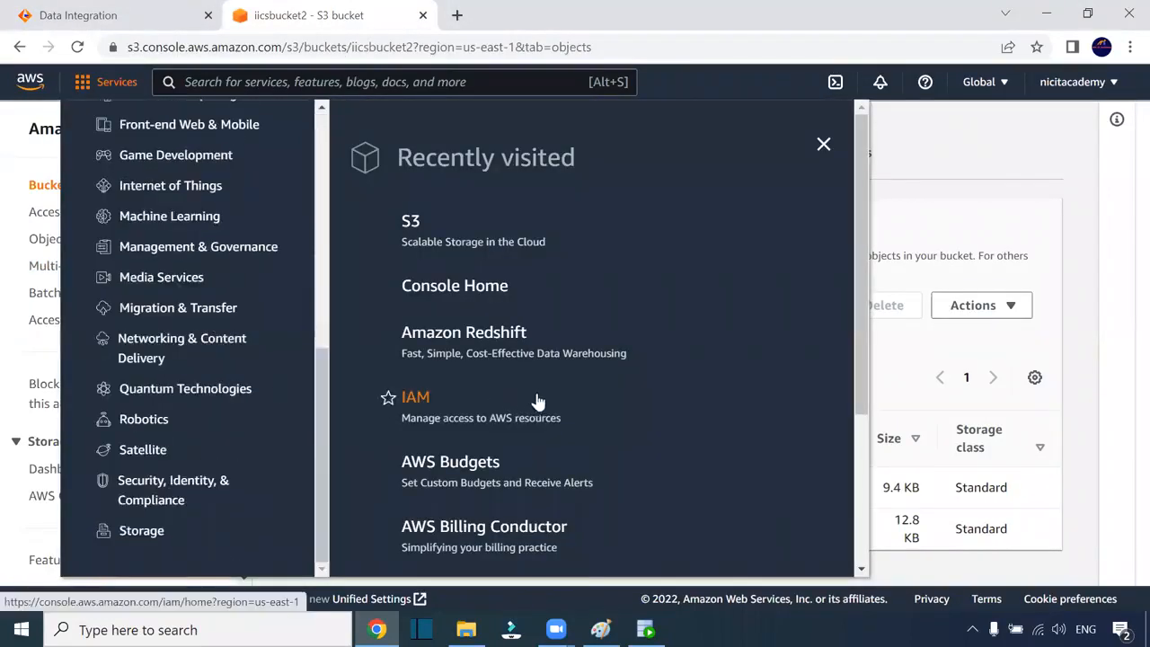
scroll(239, 254, up, 5)
scroll(239, 255, up, 1)
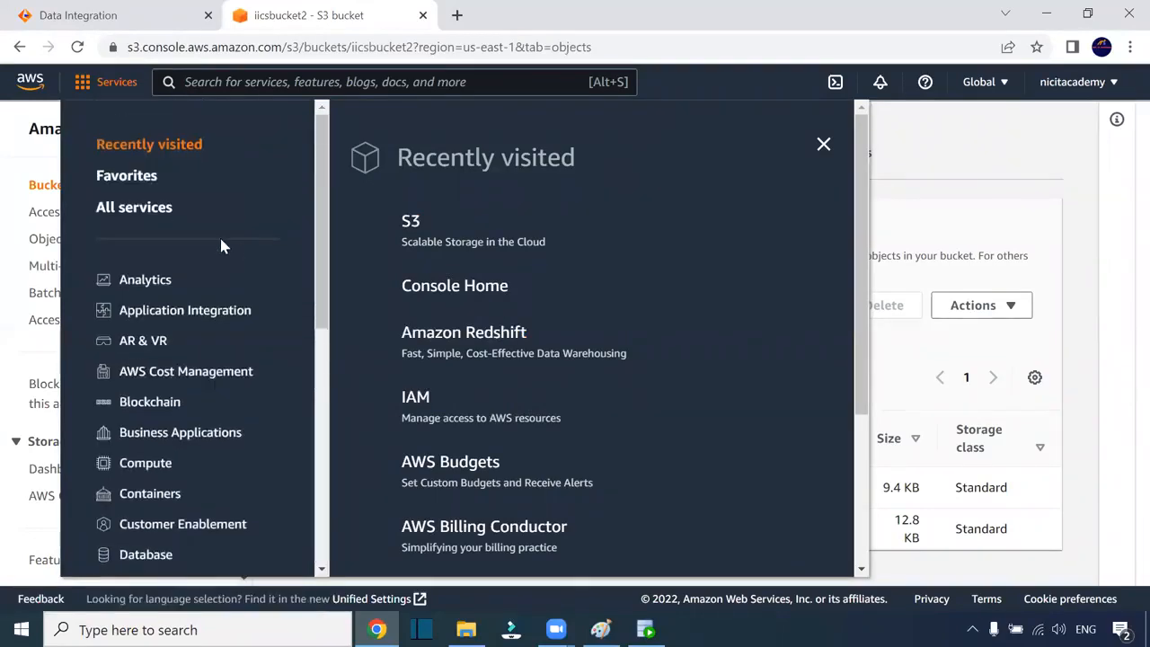
click(270, 81)
text(b)
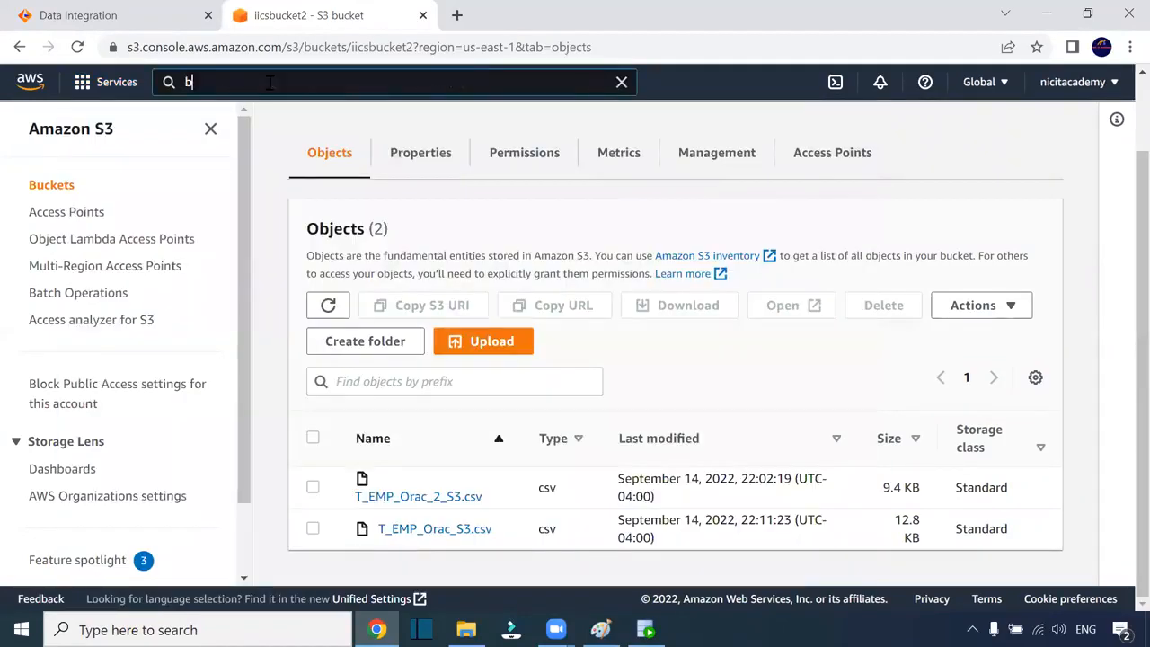
text(ulling)
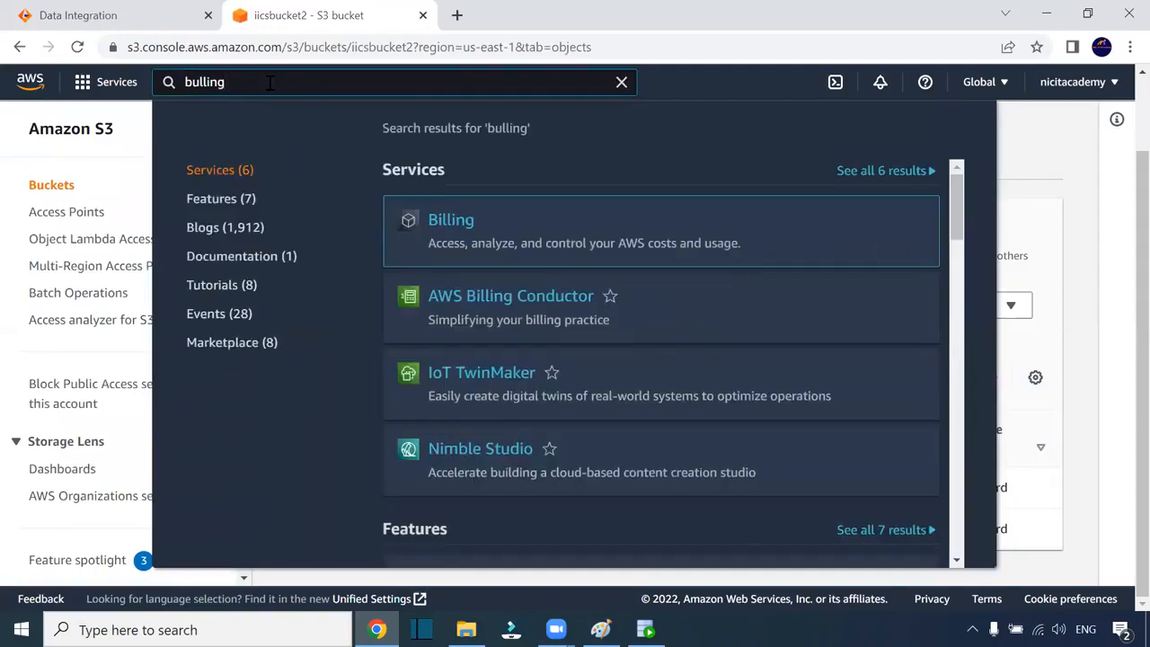
click(443, 219)
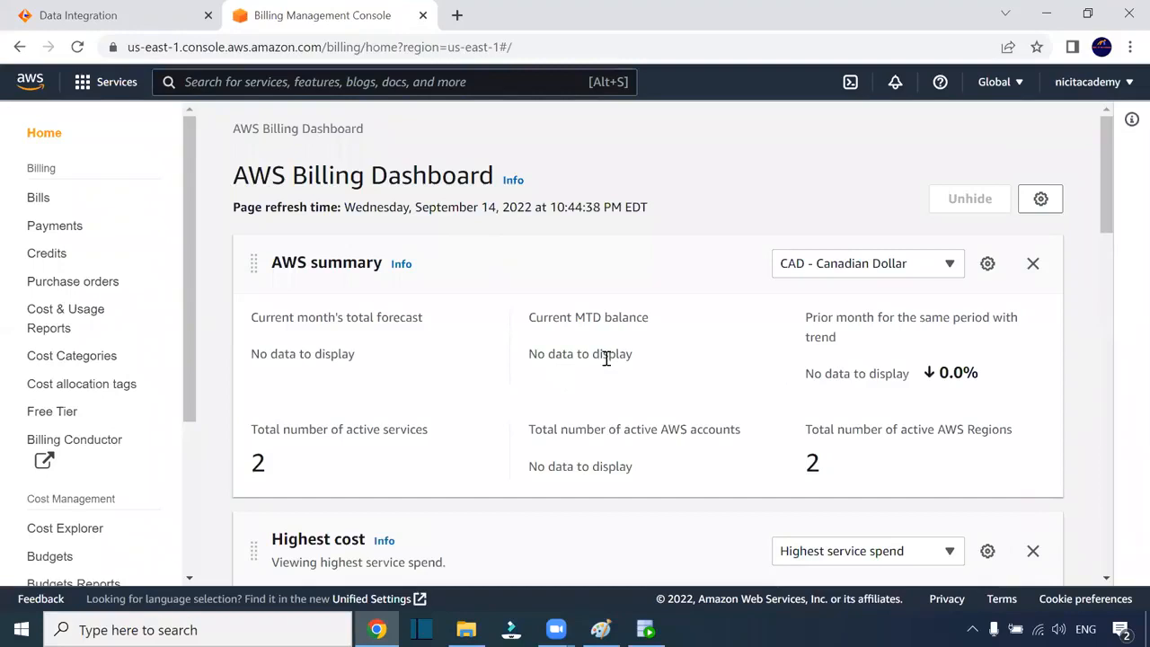
Review the dashboard's cost summary and three-month trends, then check Free Tier usage
scroll(606, 363, down, 3)
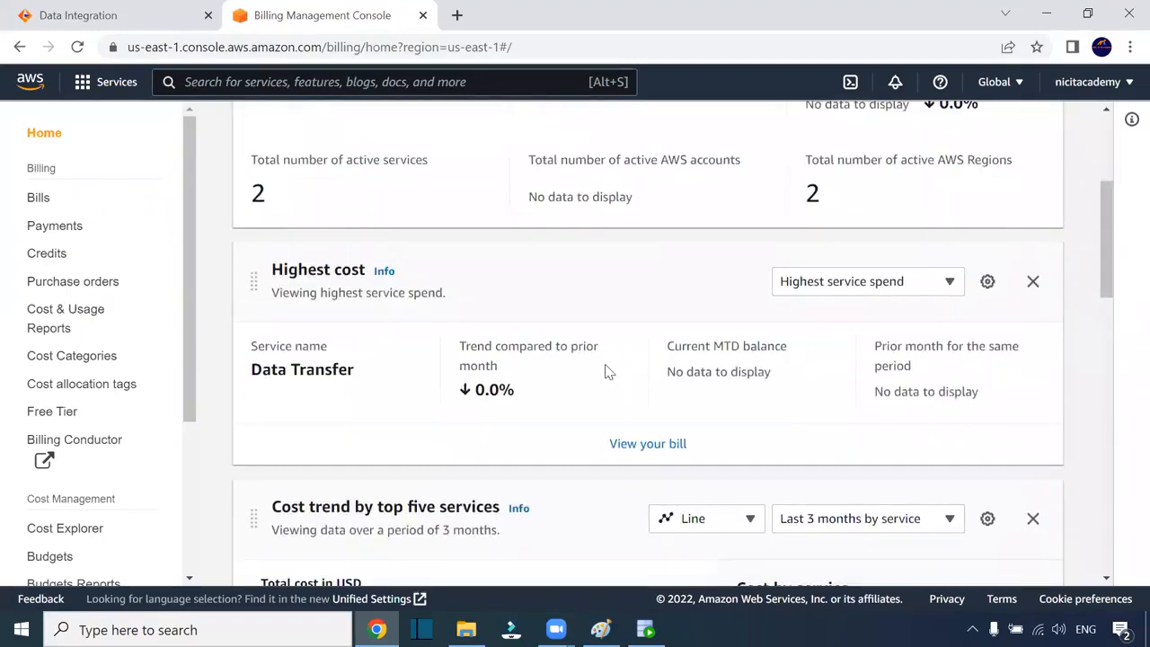
scroll(606, 373, down, 3)
scroll(604, 380, down, 2)
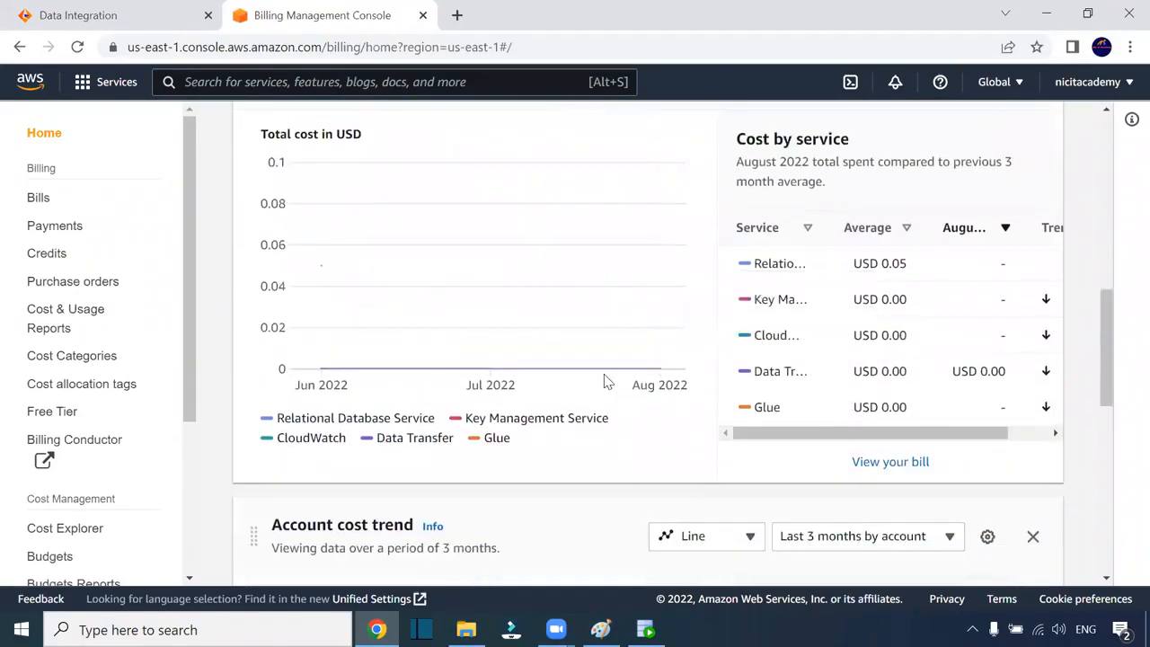
scroll(604, 380, down, 2)
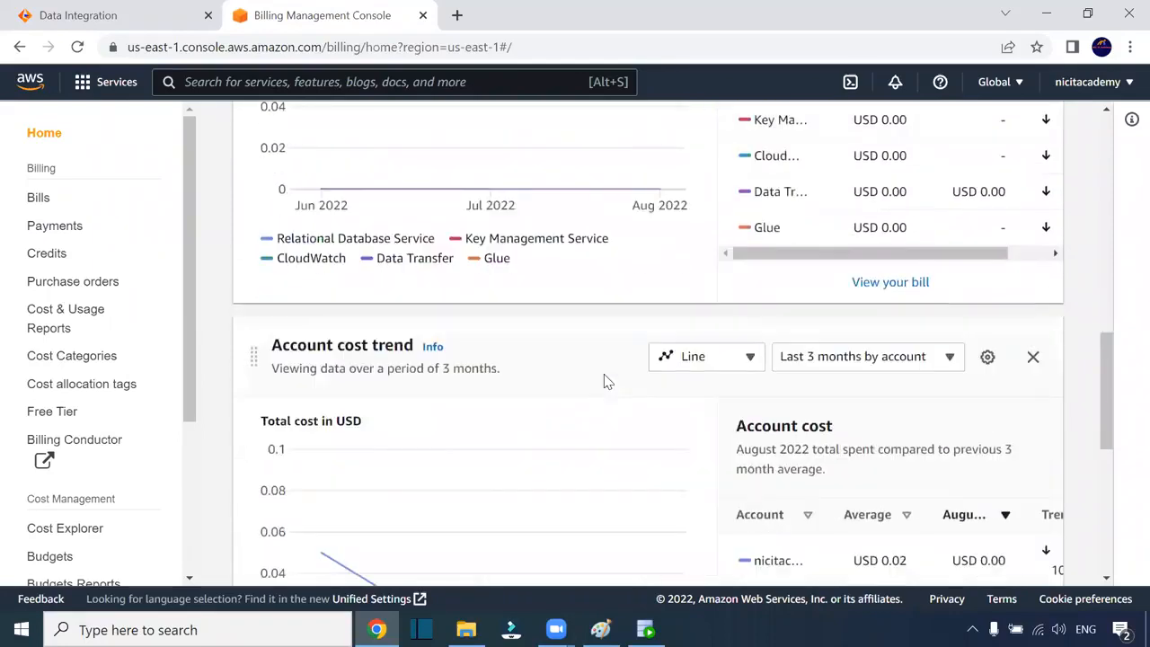
scroll(605, 380, down, 3)
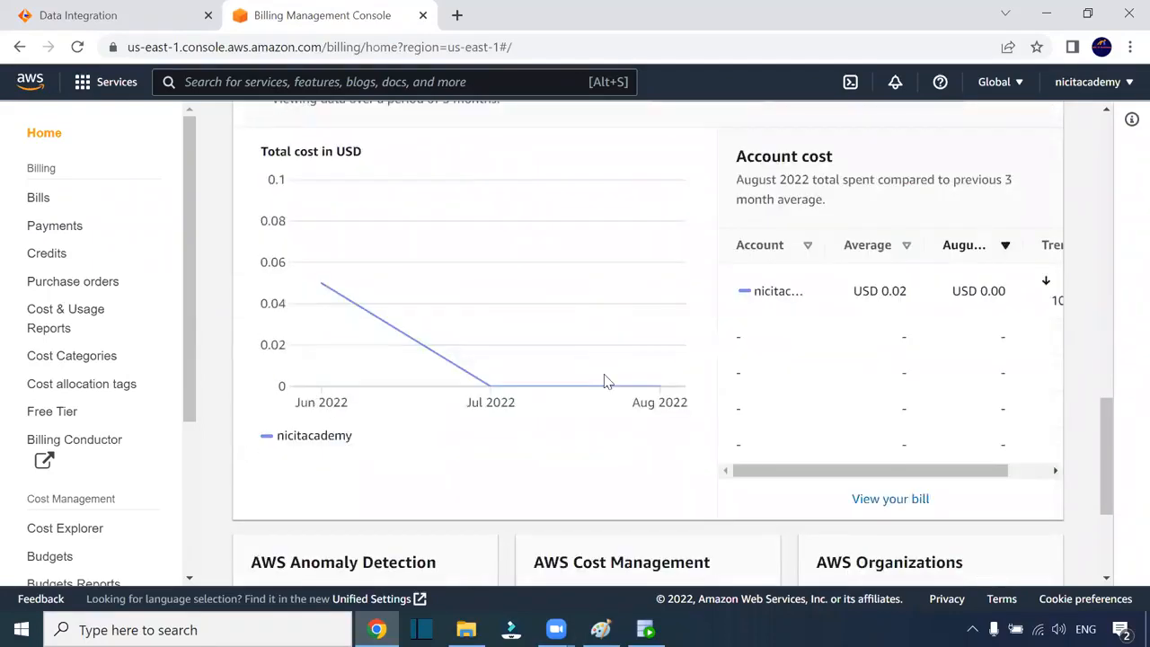
scroll(664, 378, down, 3)
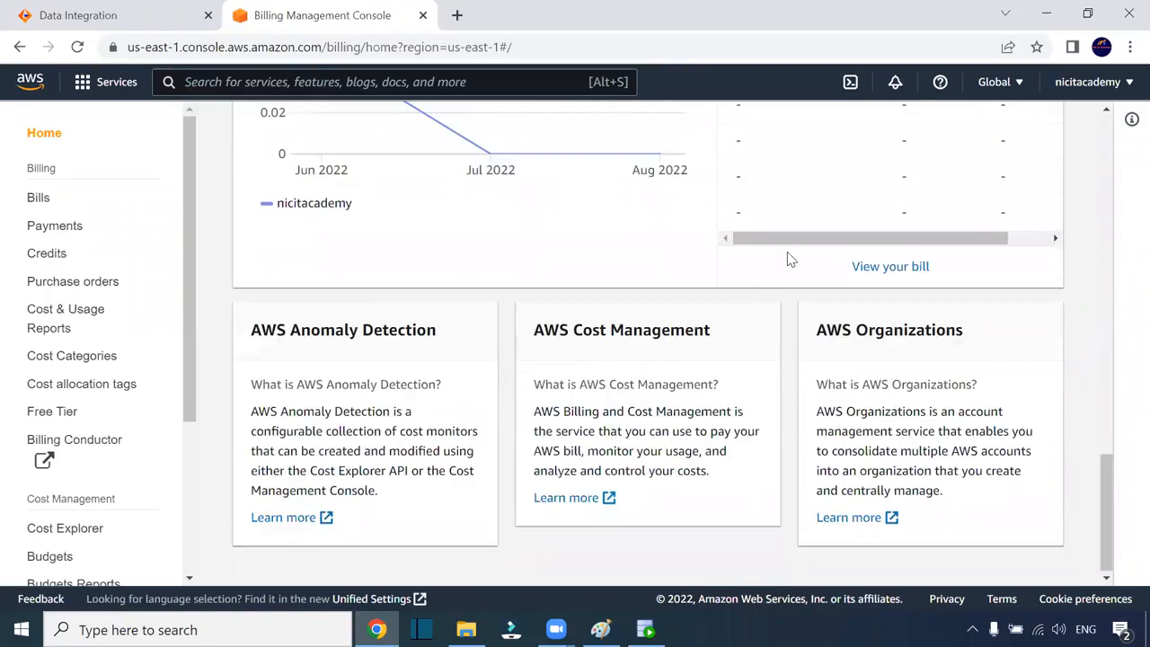
scroll(786, 260, up, 8)
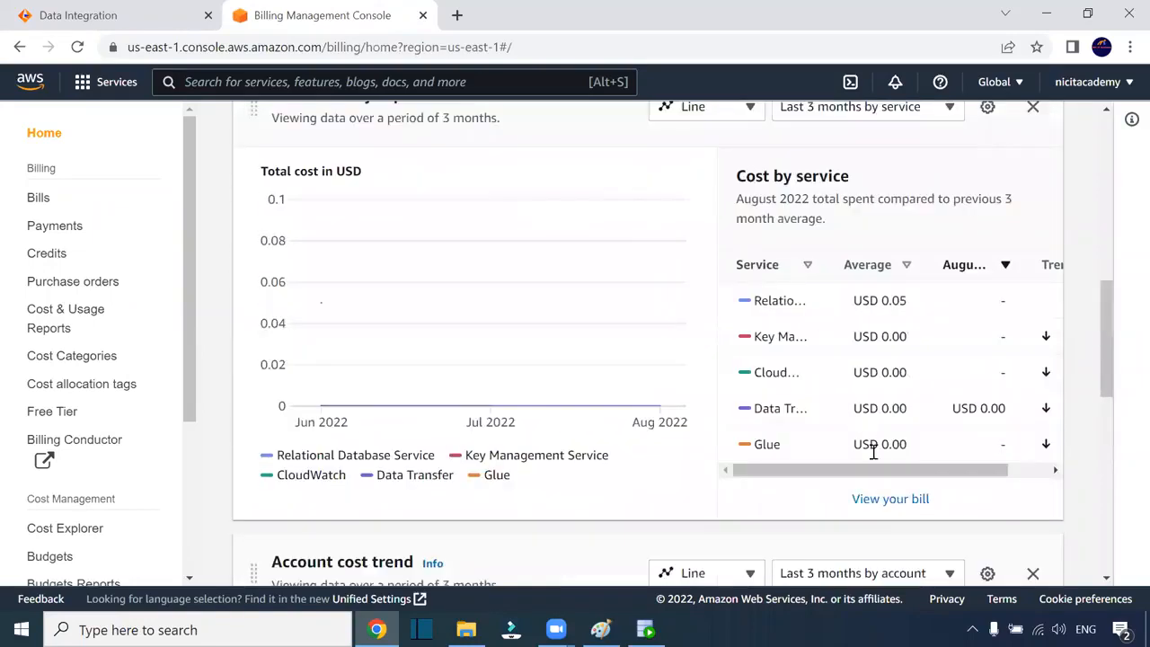
drag(885, 474, 1013, 488)
scroll(911, 398, down, 3)
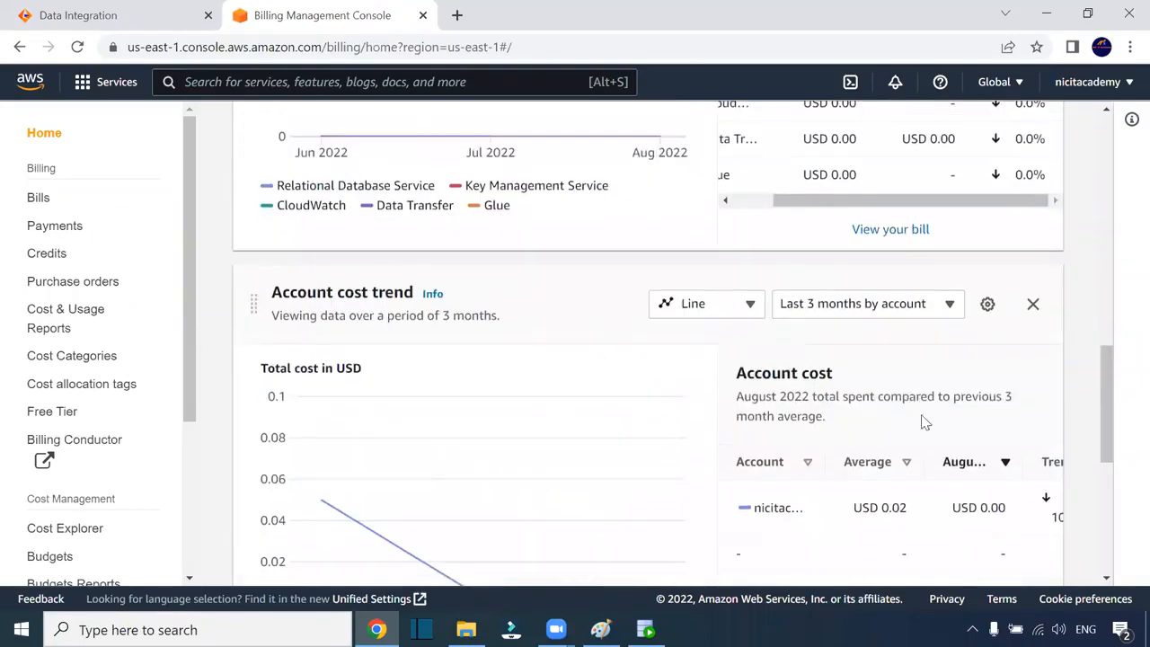
scroll(926, 422, down, 4)
drag(888, 327, 1007, 330)
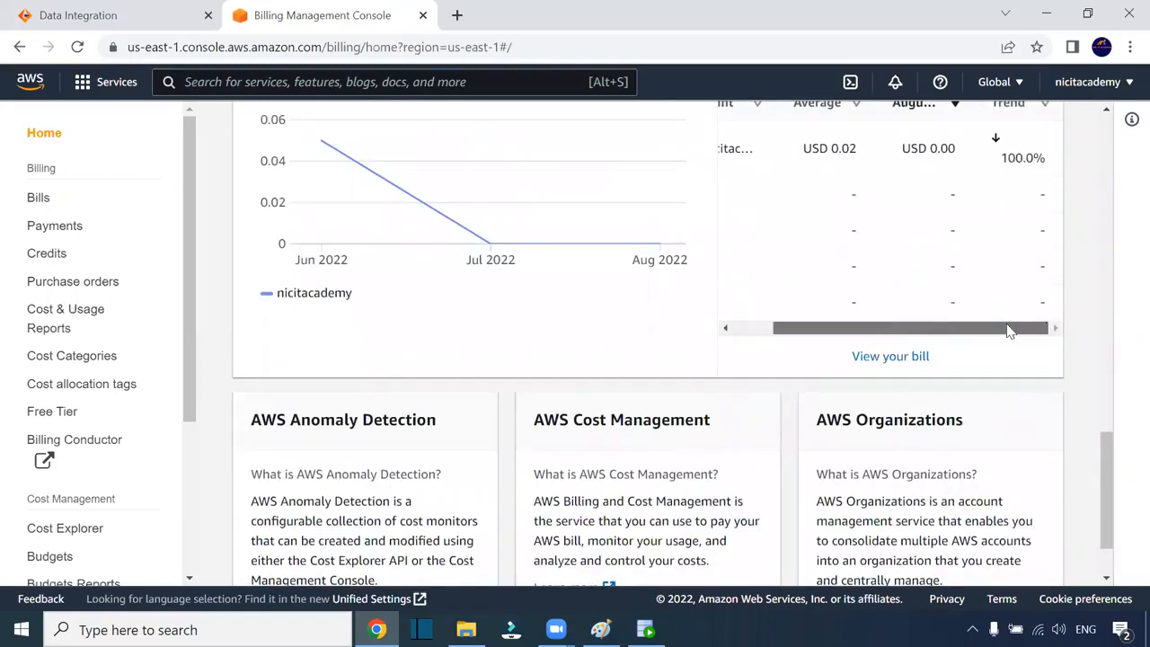
scroll(898, 329, down, 2)
scroll(898, 326, up, 5)
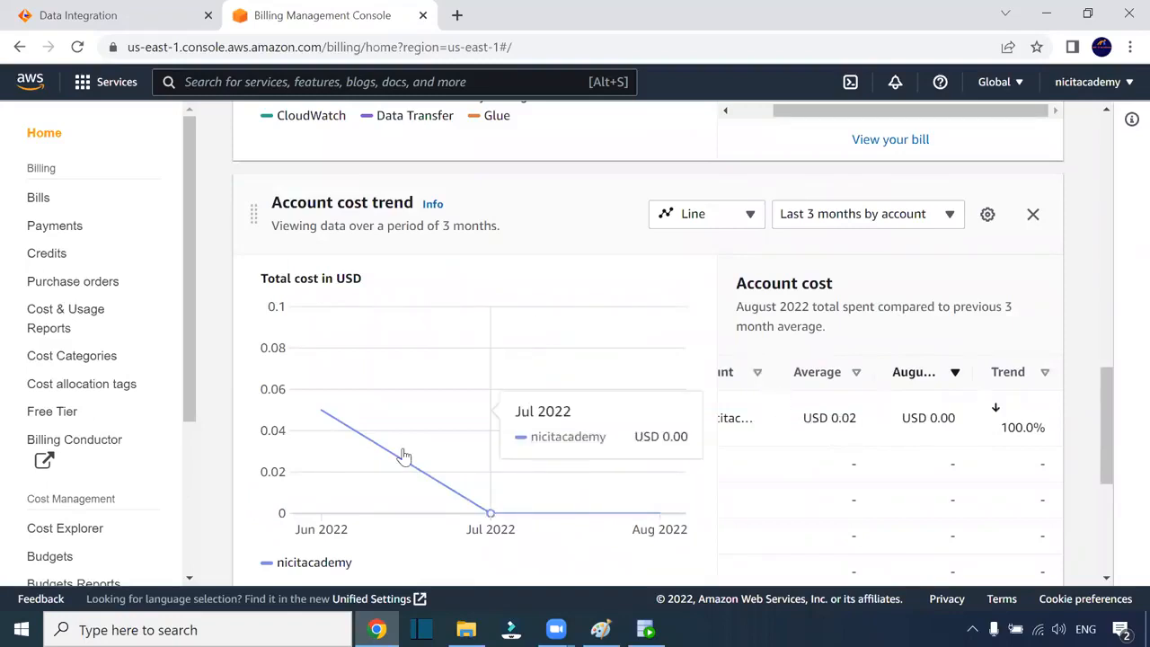
scroll(380, 425, down, 4)
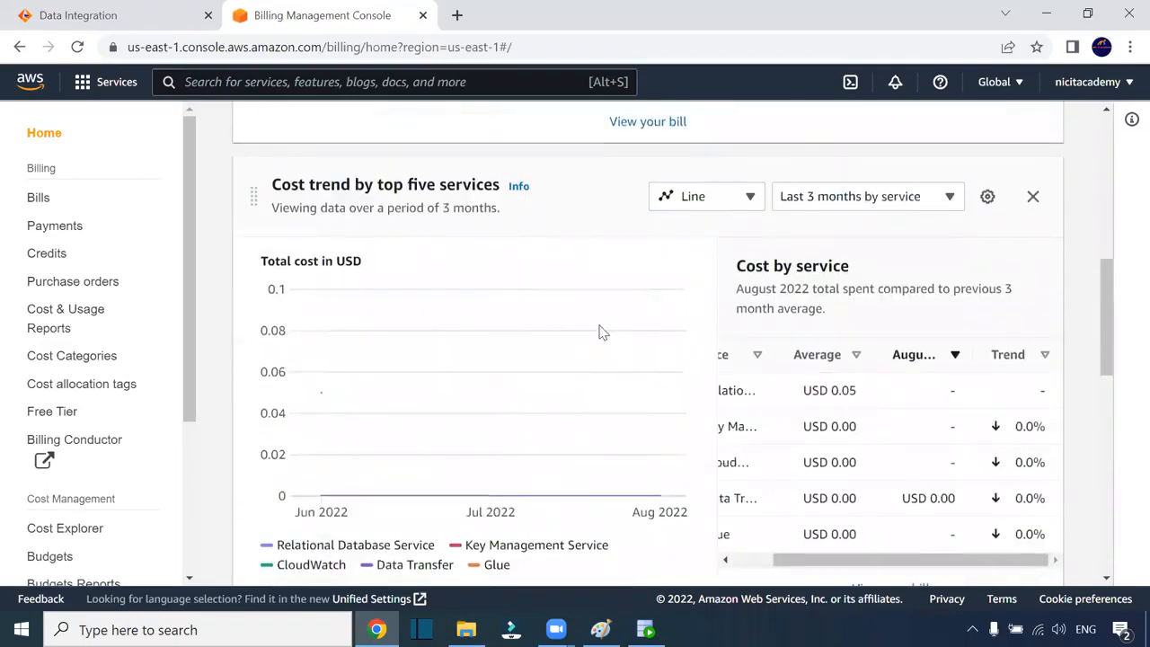
scroll(602, 332, up, 10)
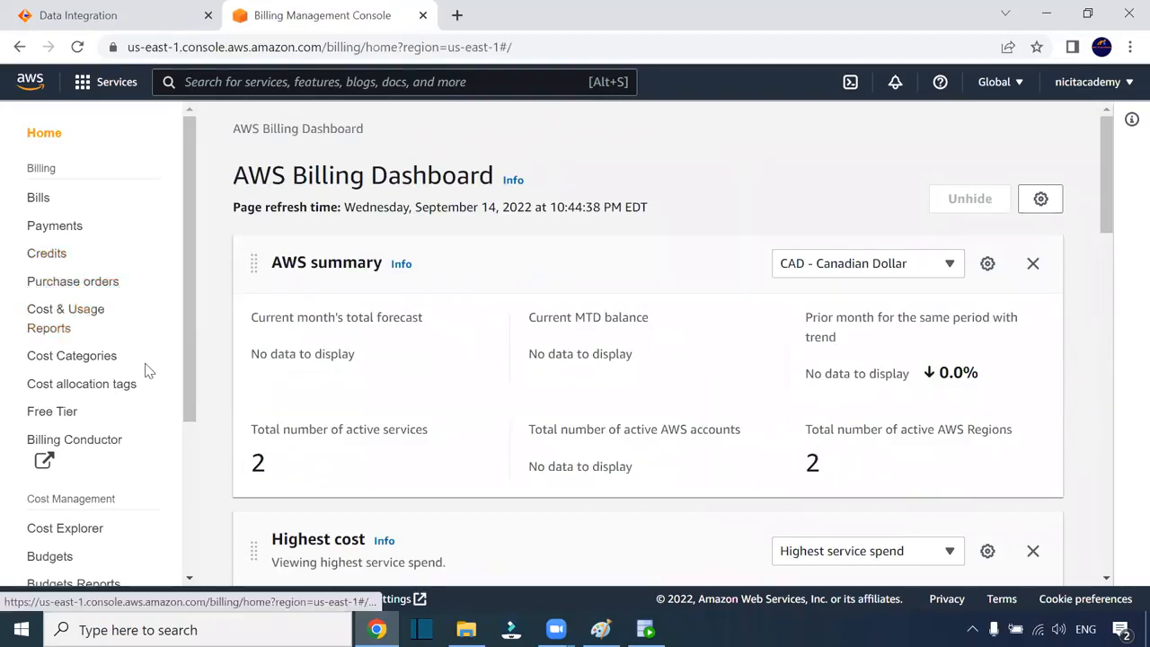
click(50, 415)
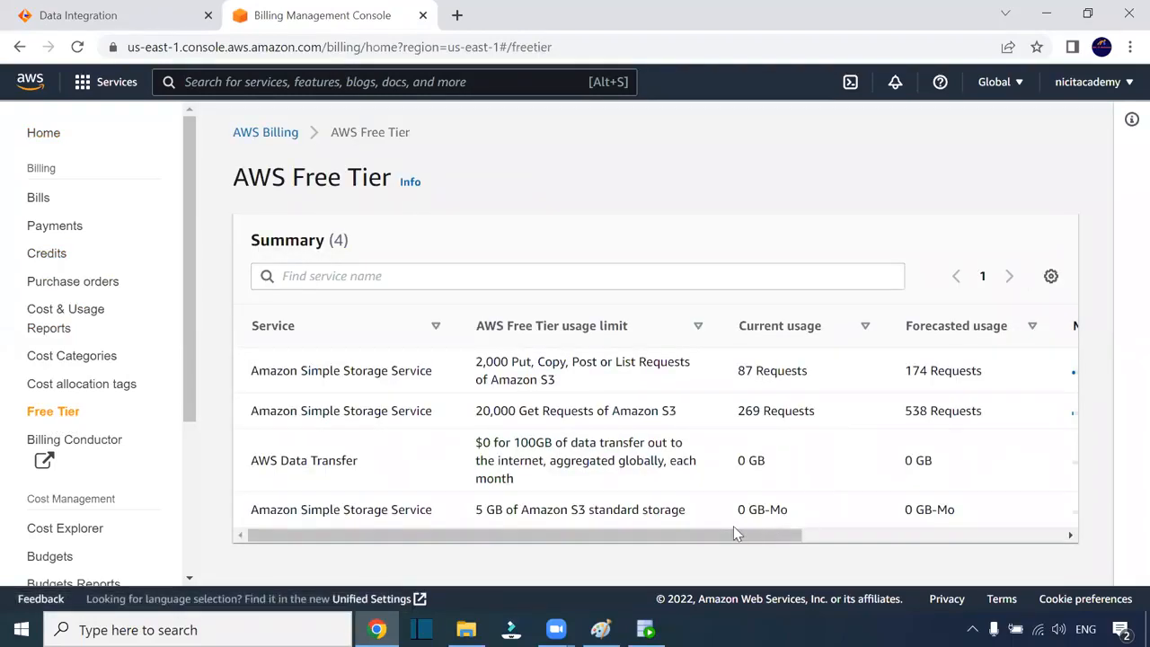
Scroll the Free Tier summary to read S3 request, storage and data transfer usage, then move the billing tab first
drag(734, 537, 1033, 538)
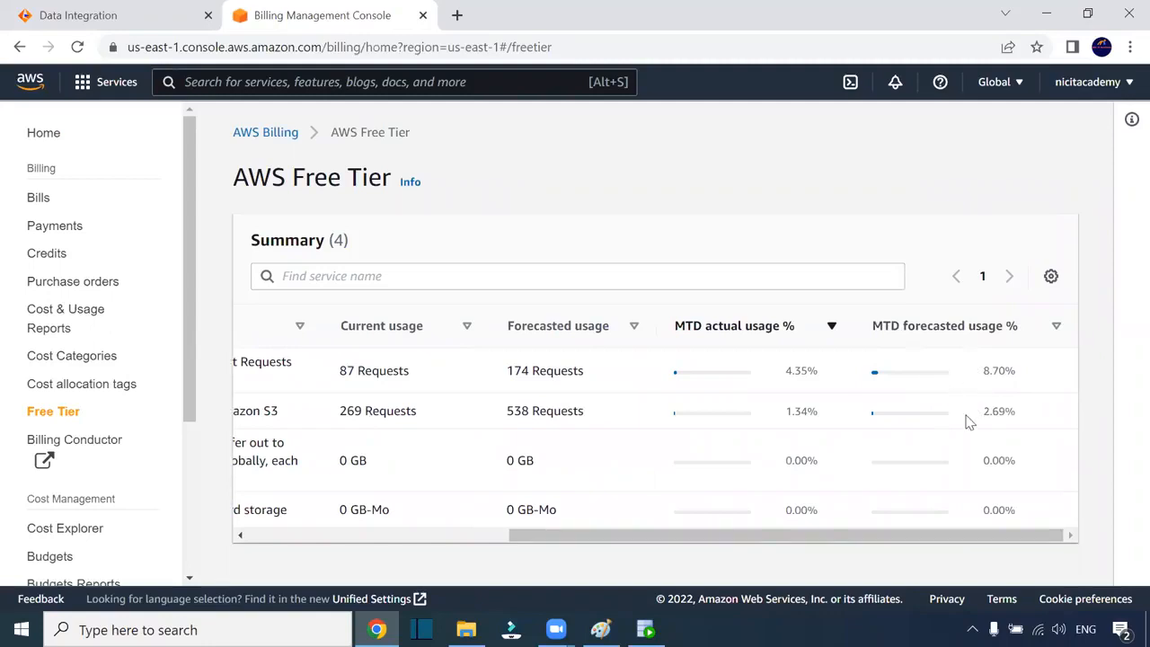
drag(939, 547, 731, 536)
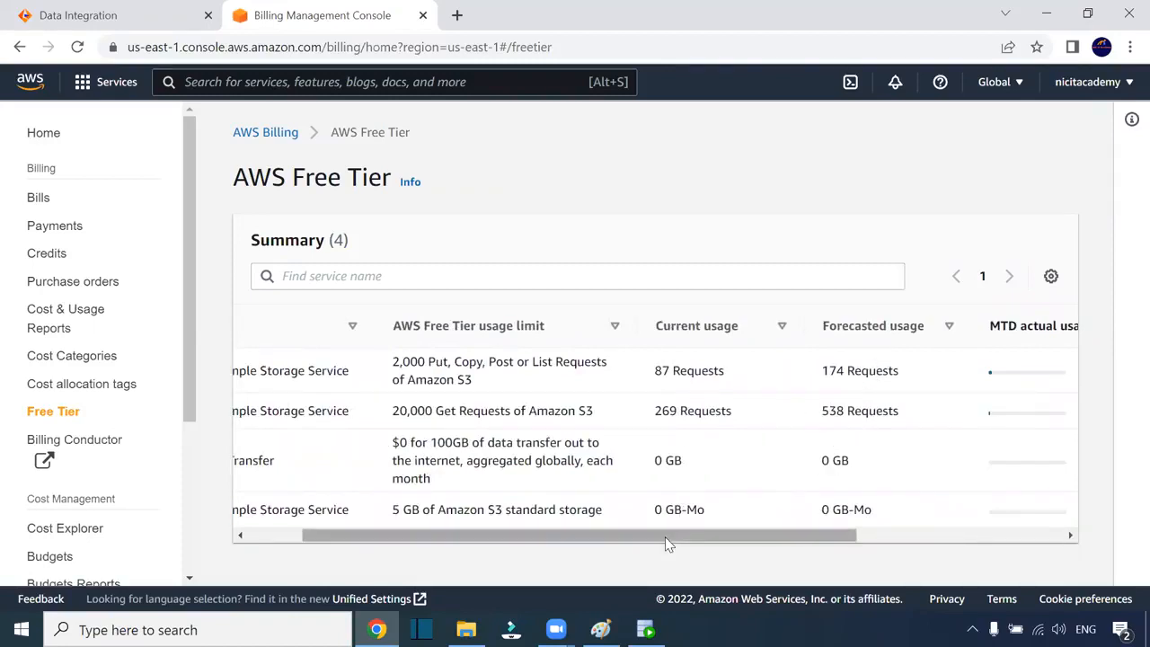
drag(665, 536, 449, 539)
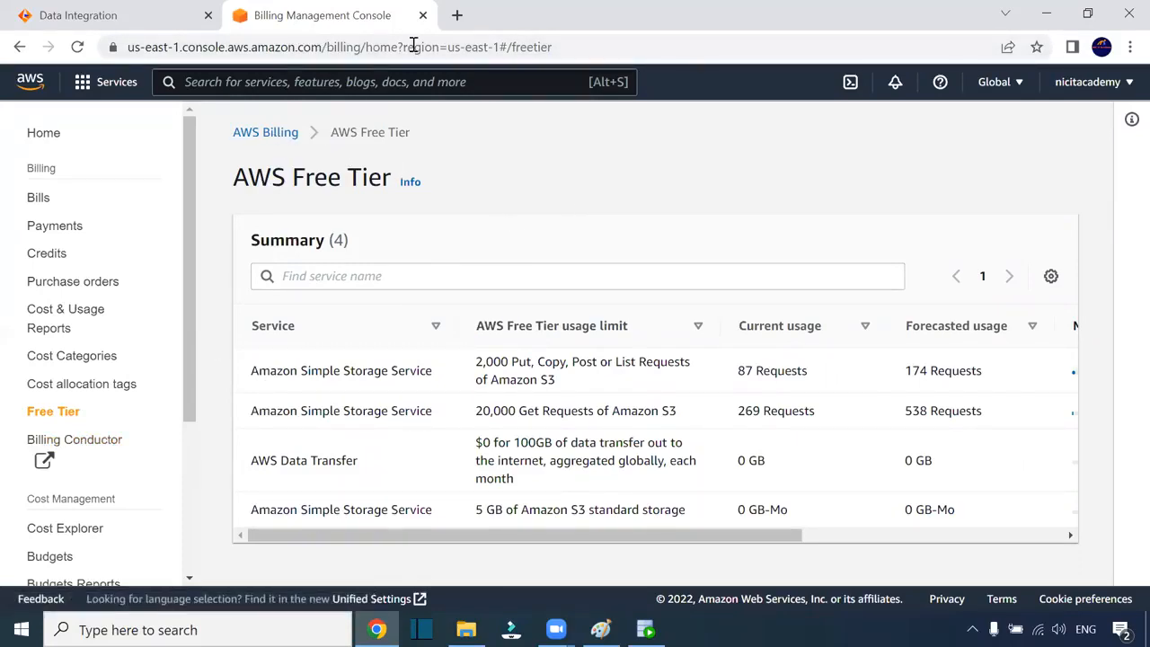
drag(368, 16, 146, 26)
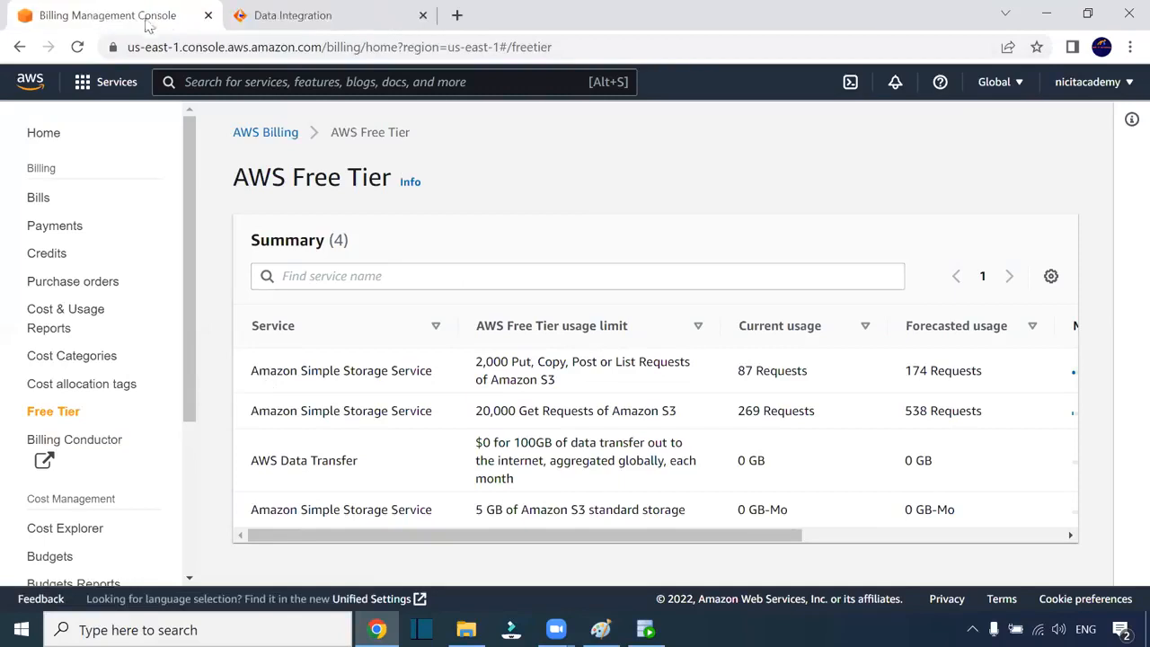
Sign out of the AWS account, close its console page, and go back to the m_Employees_data_Orac_2_S3 mapping designer
click(1082, 81)
click(1087, 413)
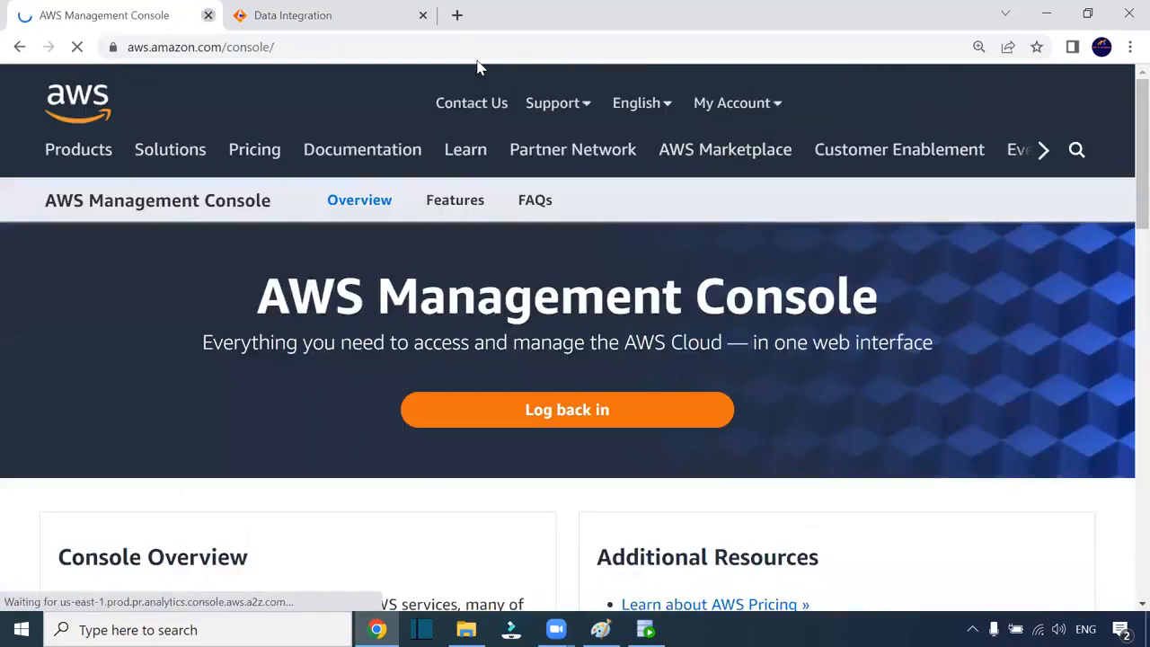
key(ctrl+w)
click(244, 15)
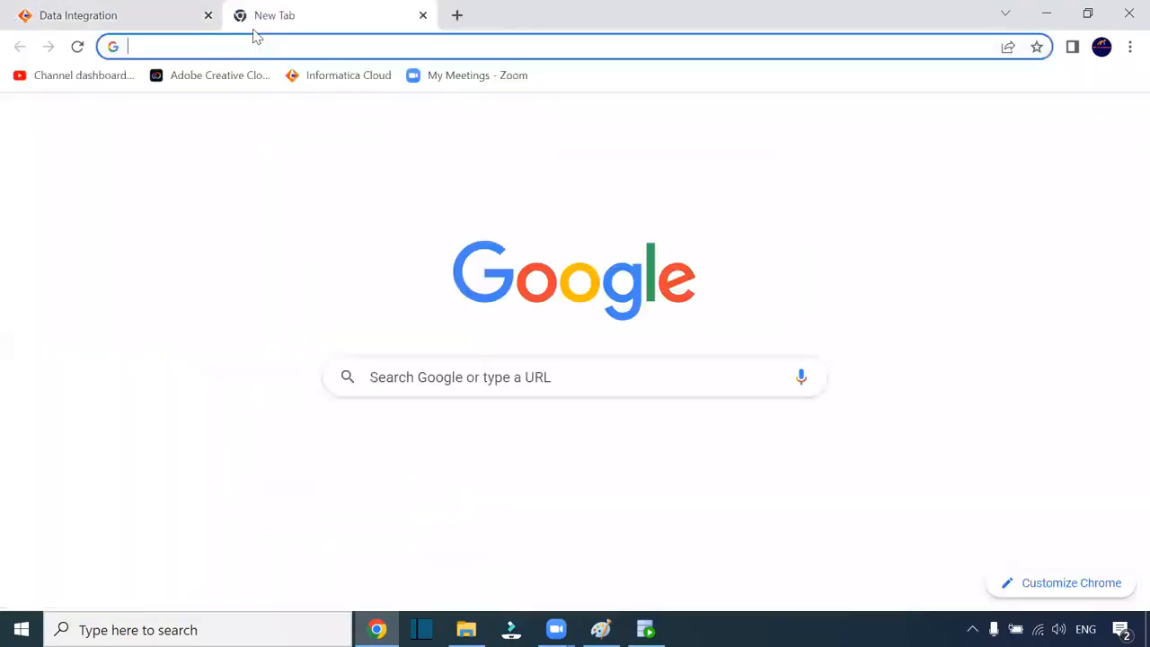
click(123, 16)
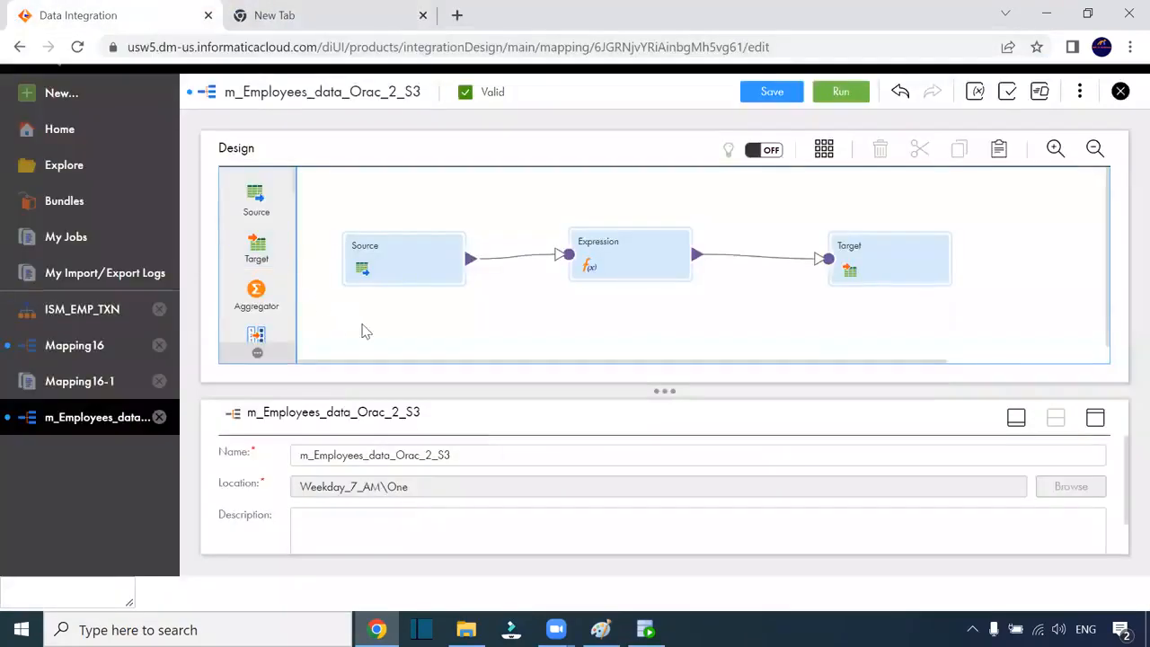